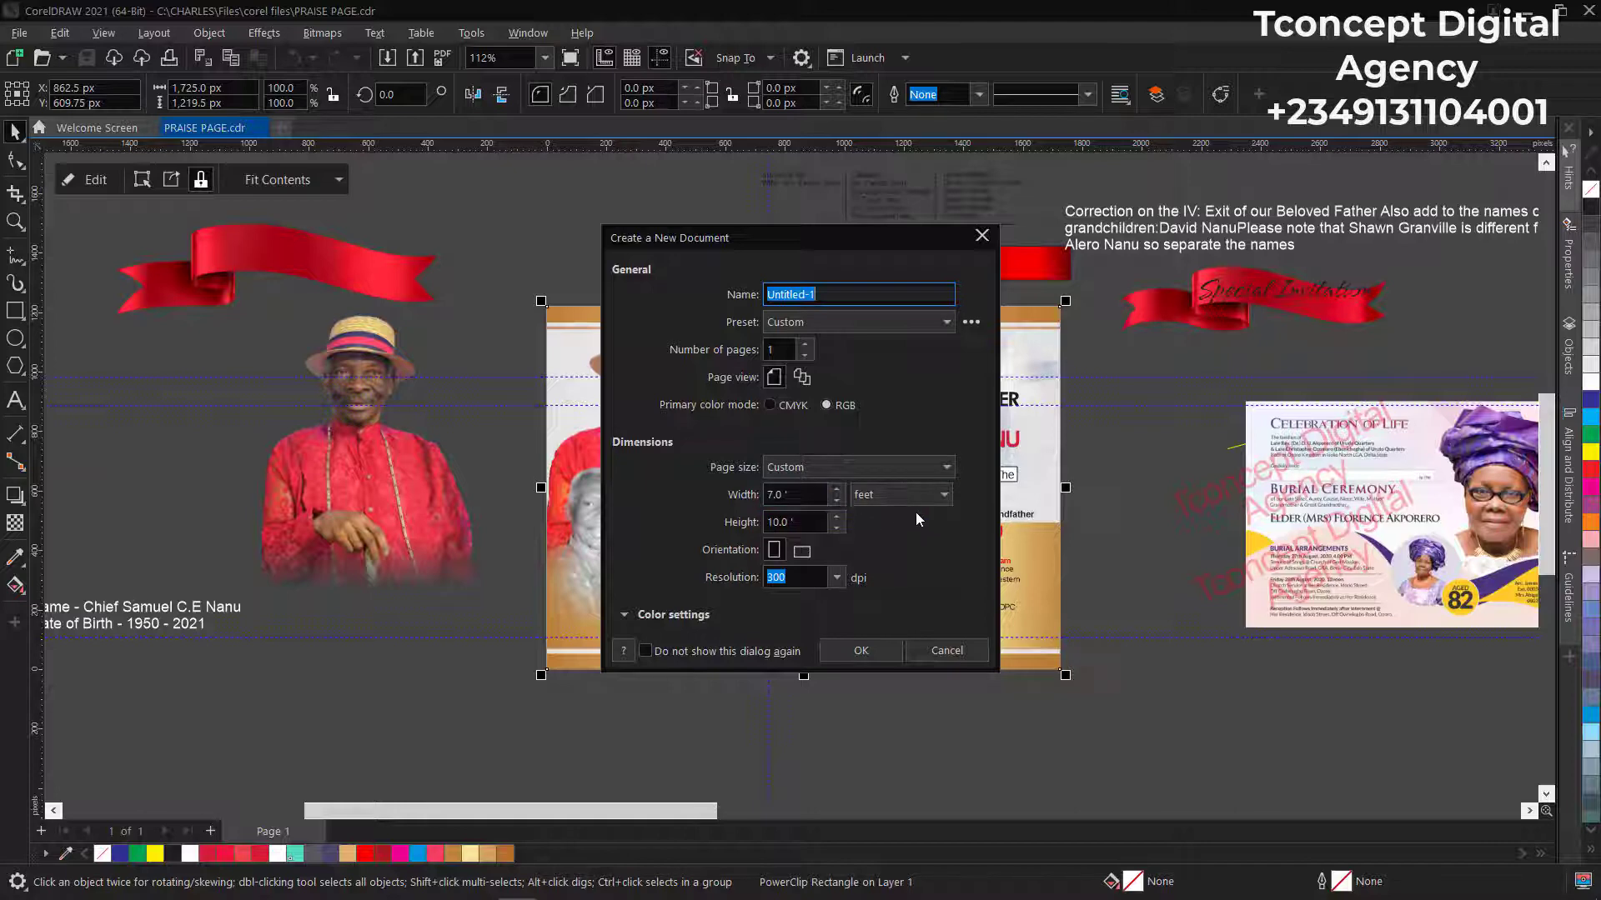
Set the new document's units to pixels, its width to 1725 px and its height to 1219.5 px.
click(917, 495)
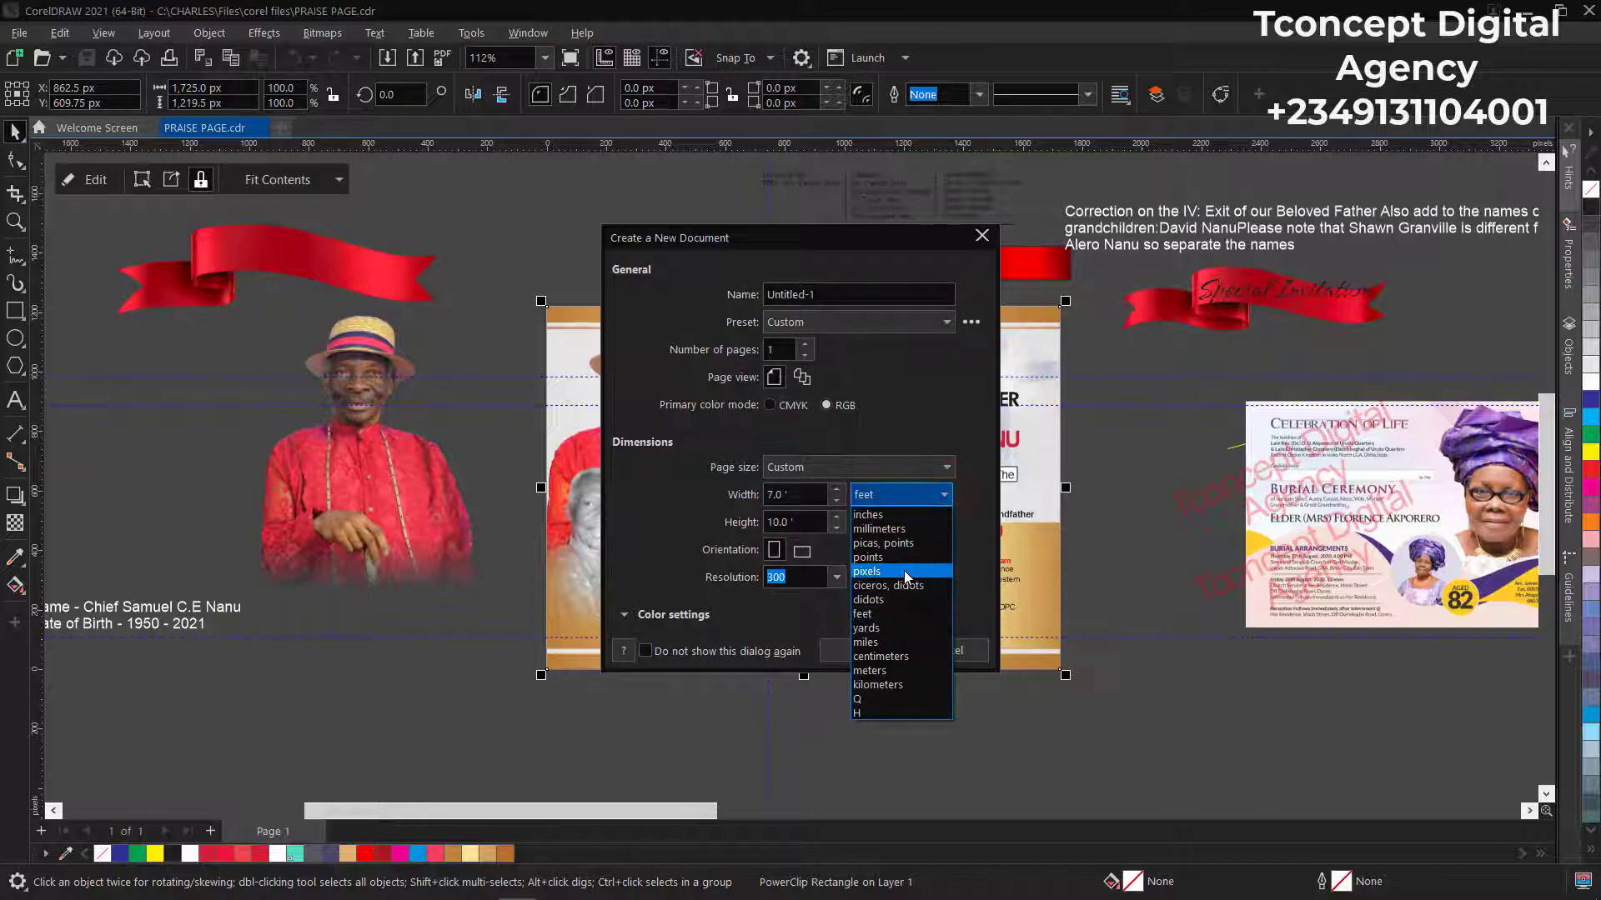
click(904, 570)
click(813, 495)
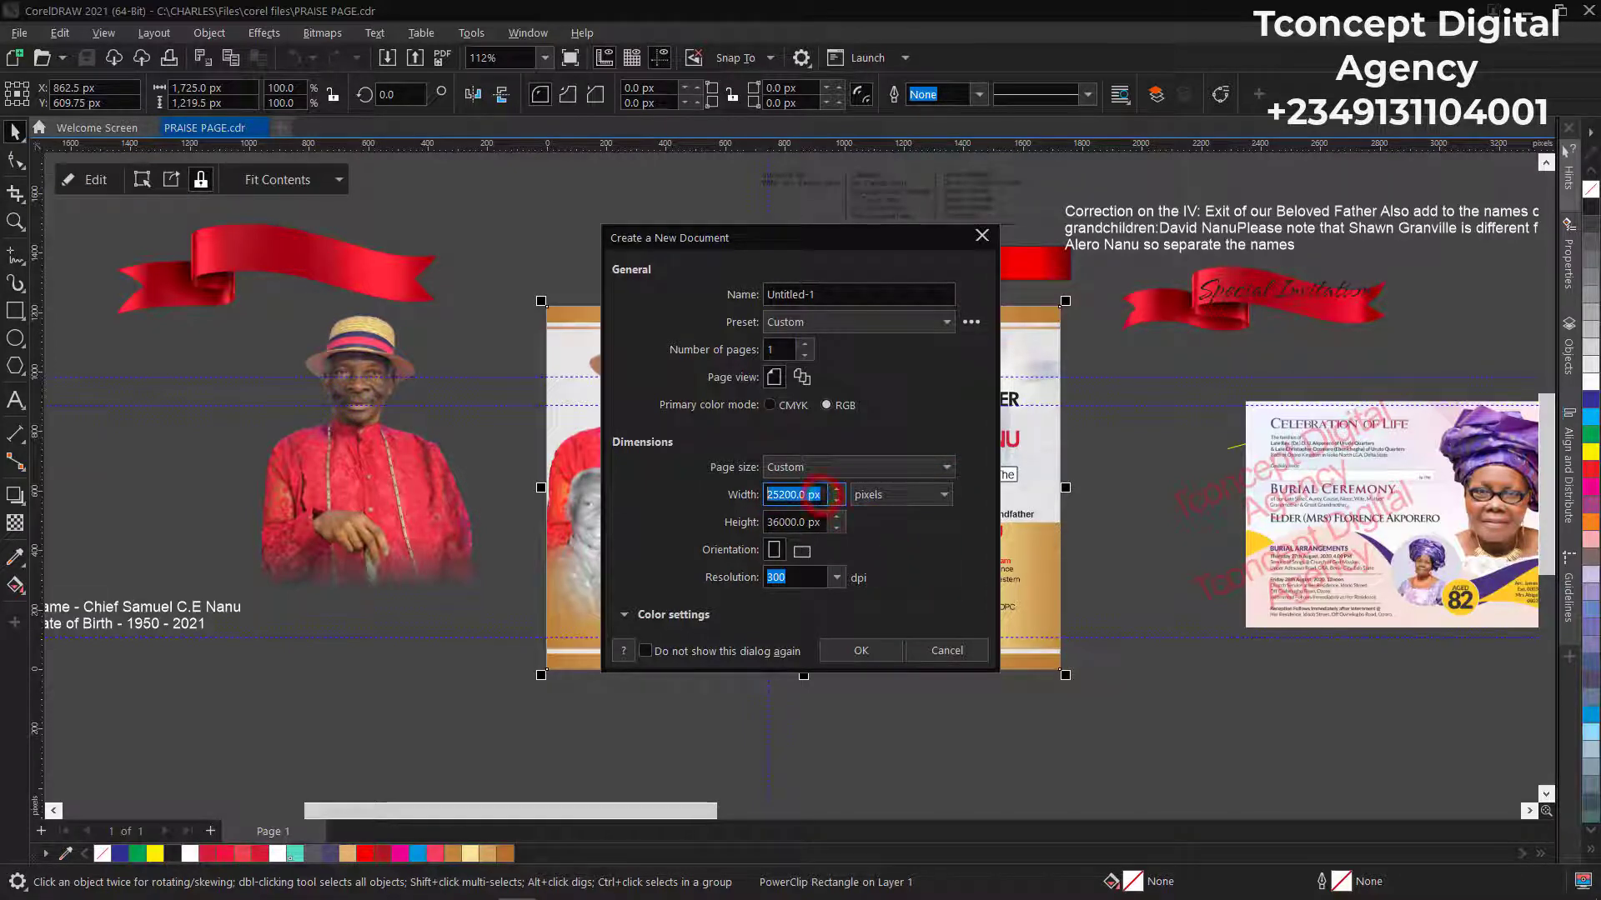
text(1725)
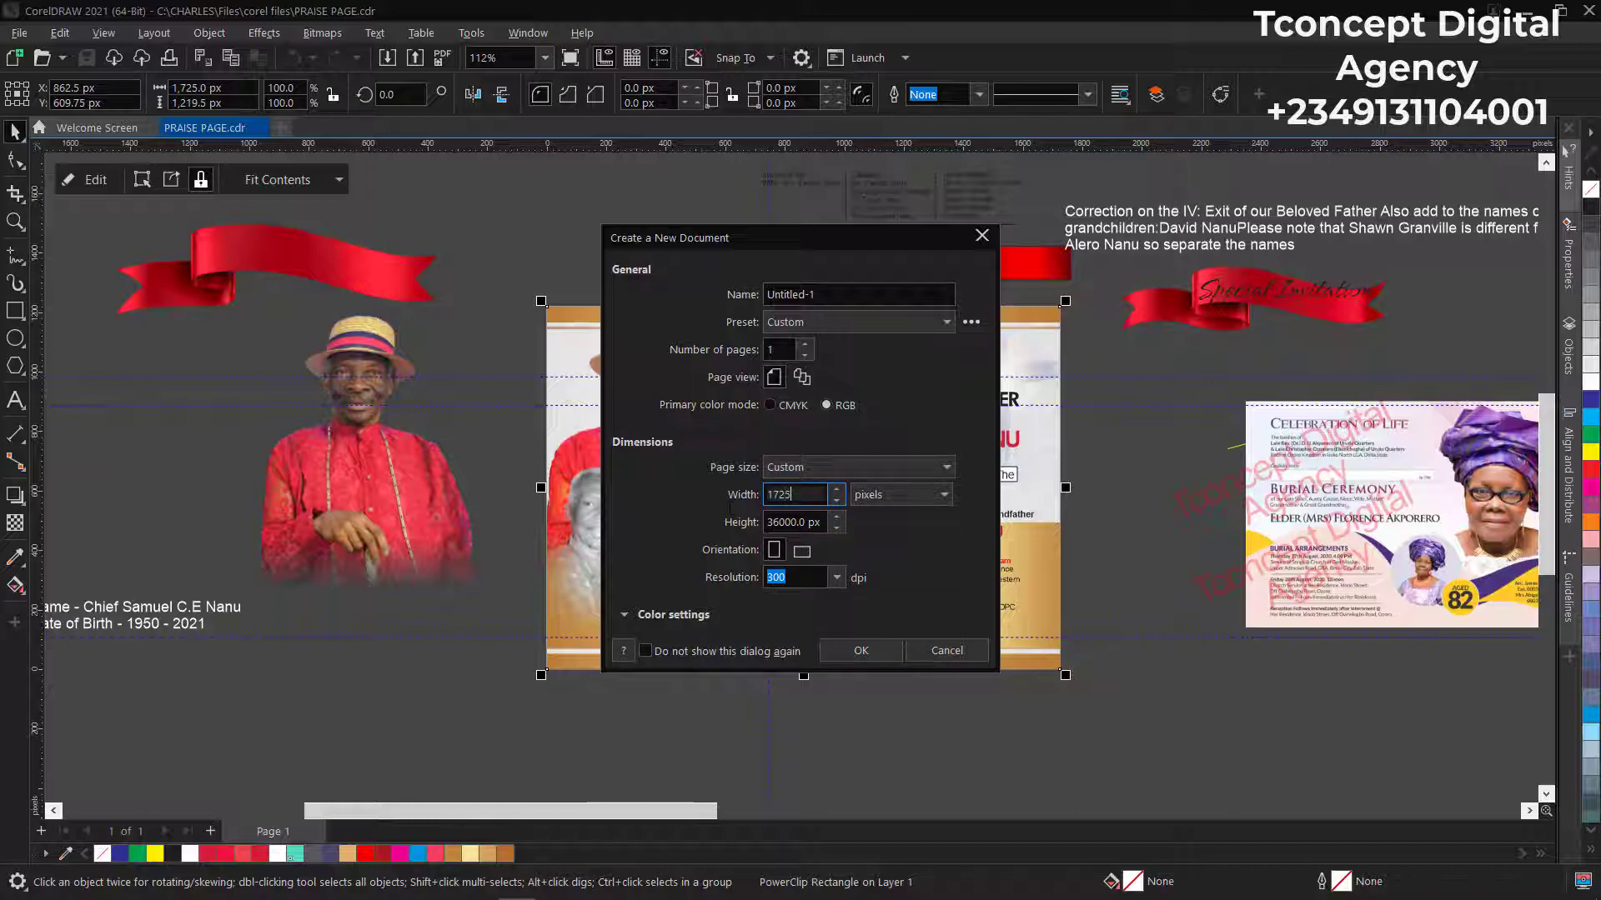
key(Tab)
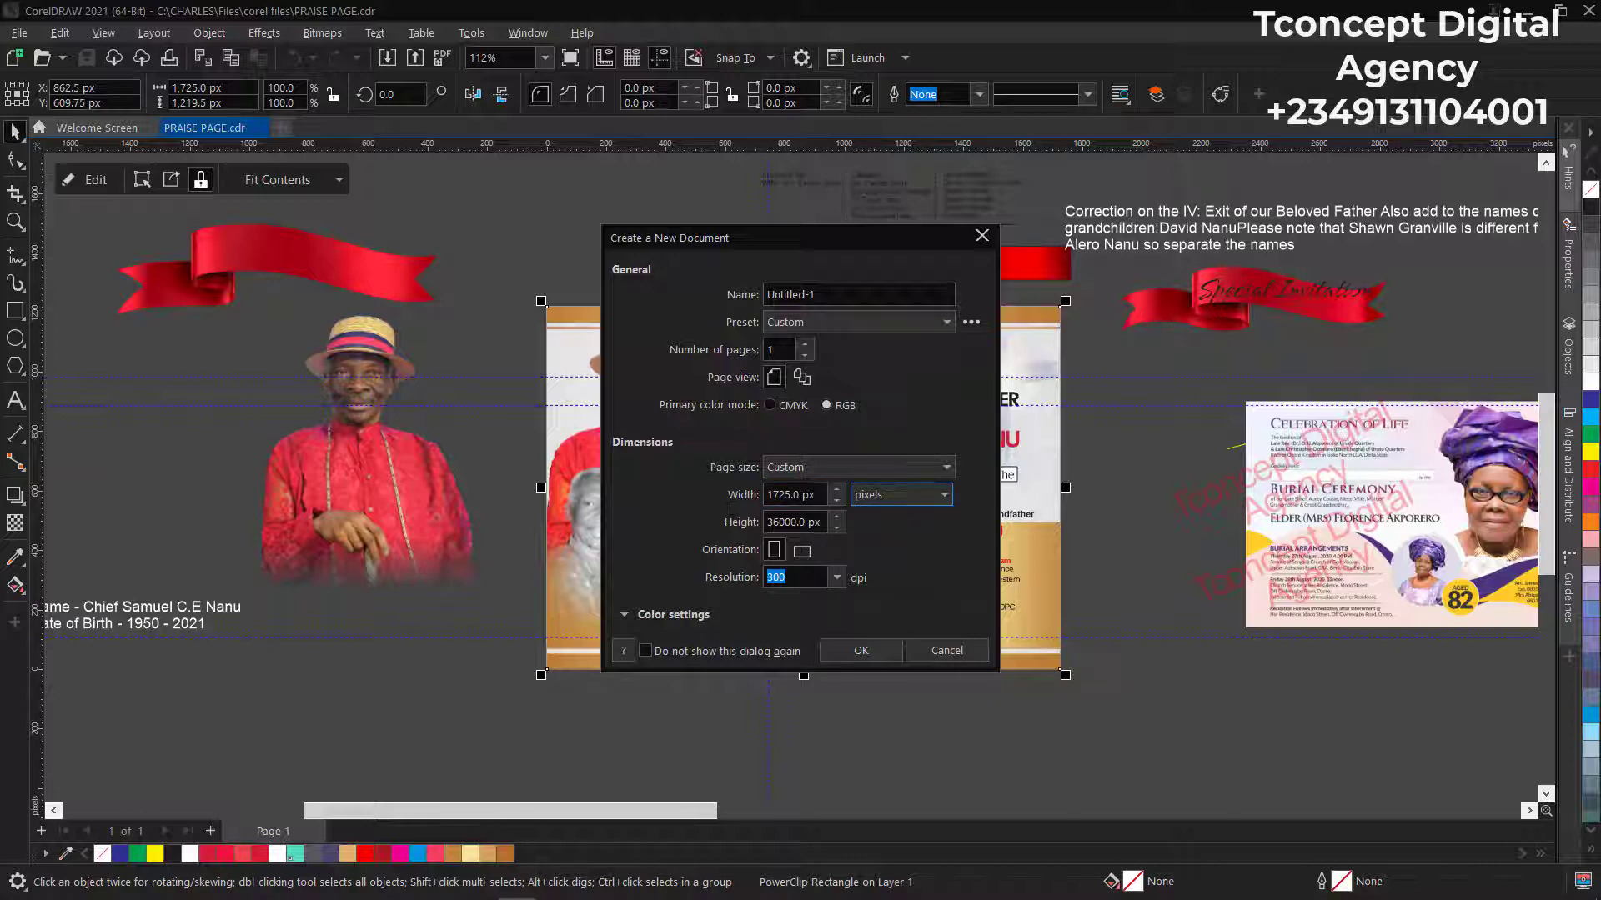
click(792, 521)
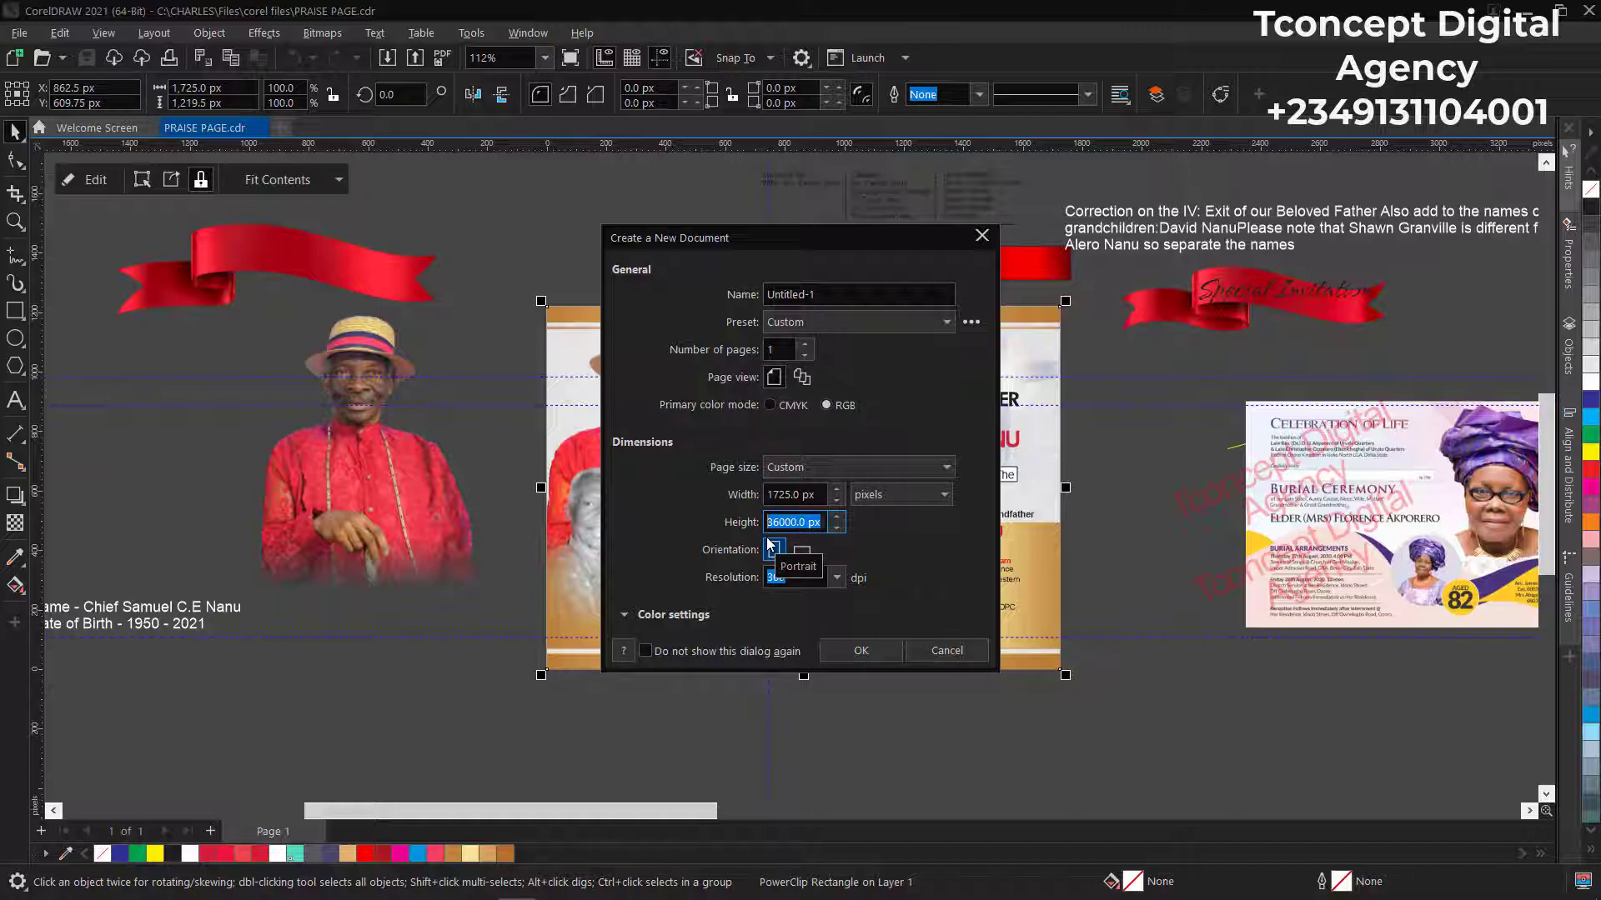
text(1219.5)
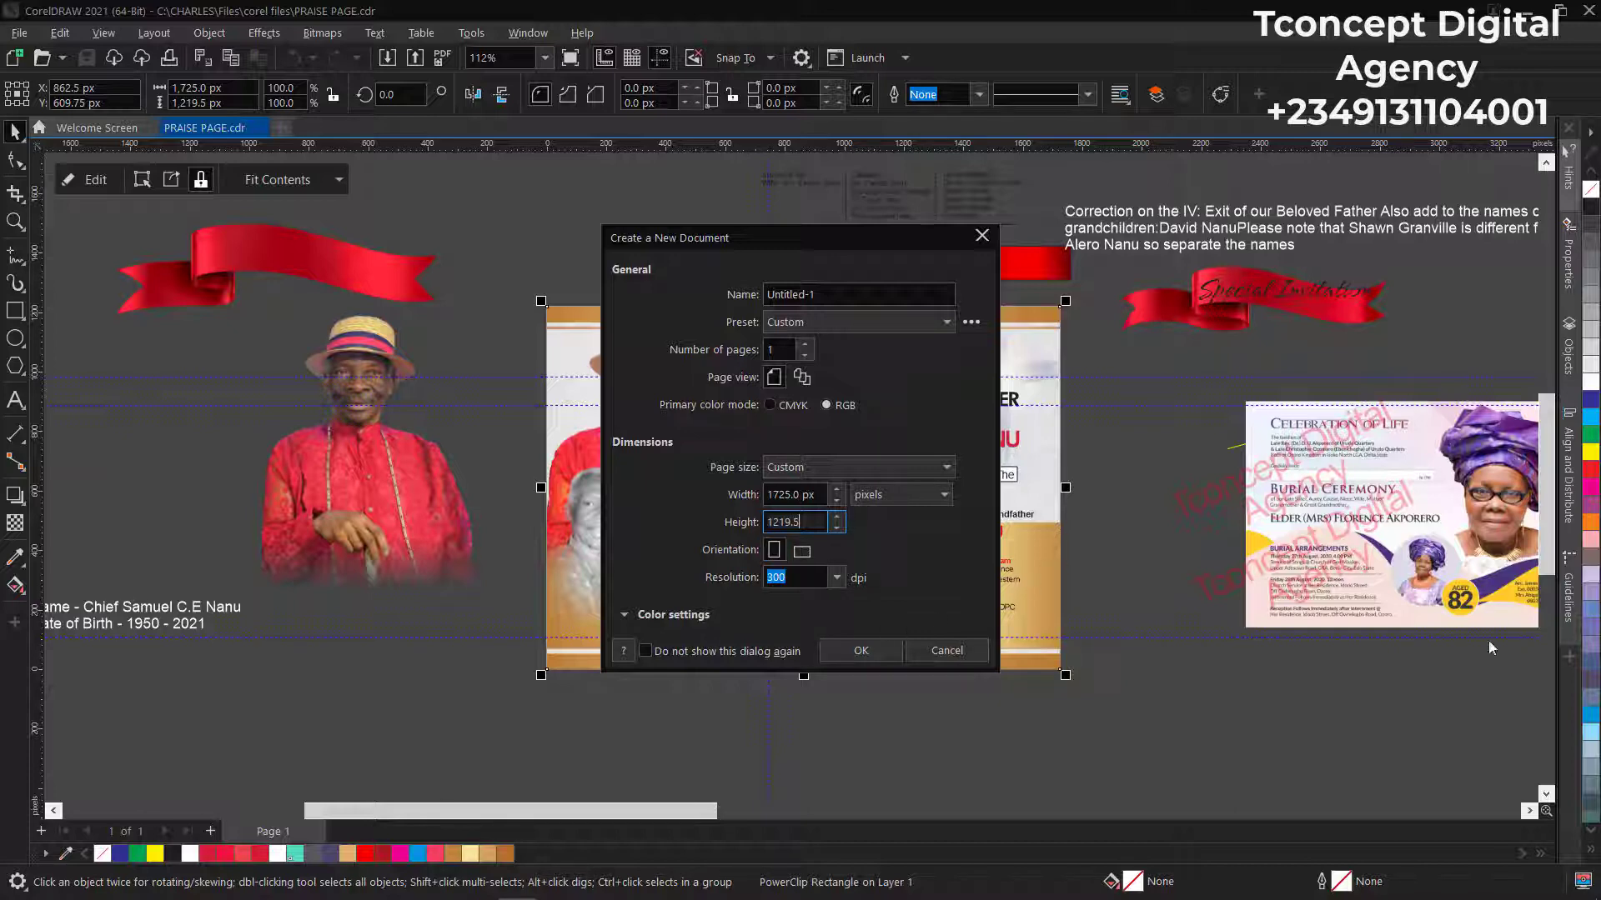
Name the new document "iv" and create it.
click(844, 294)
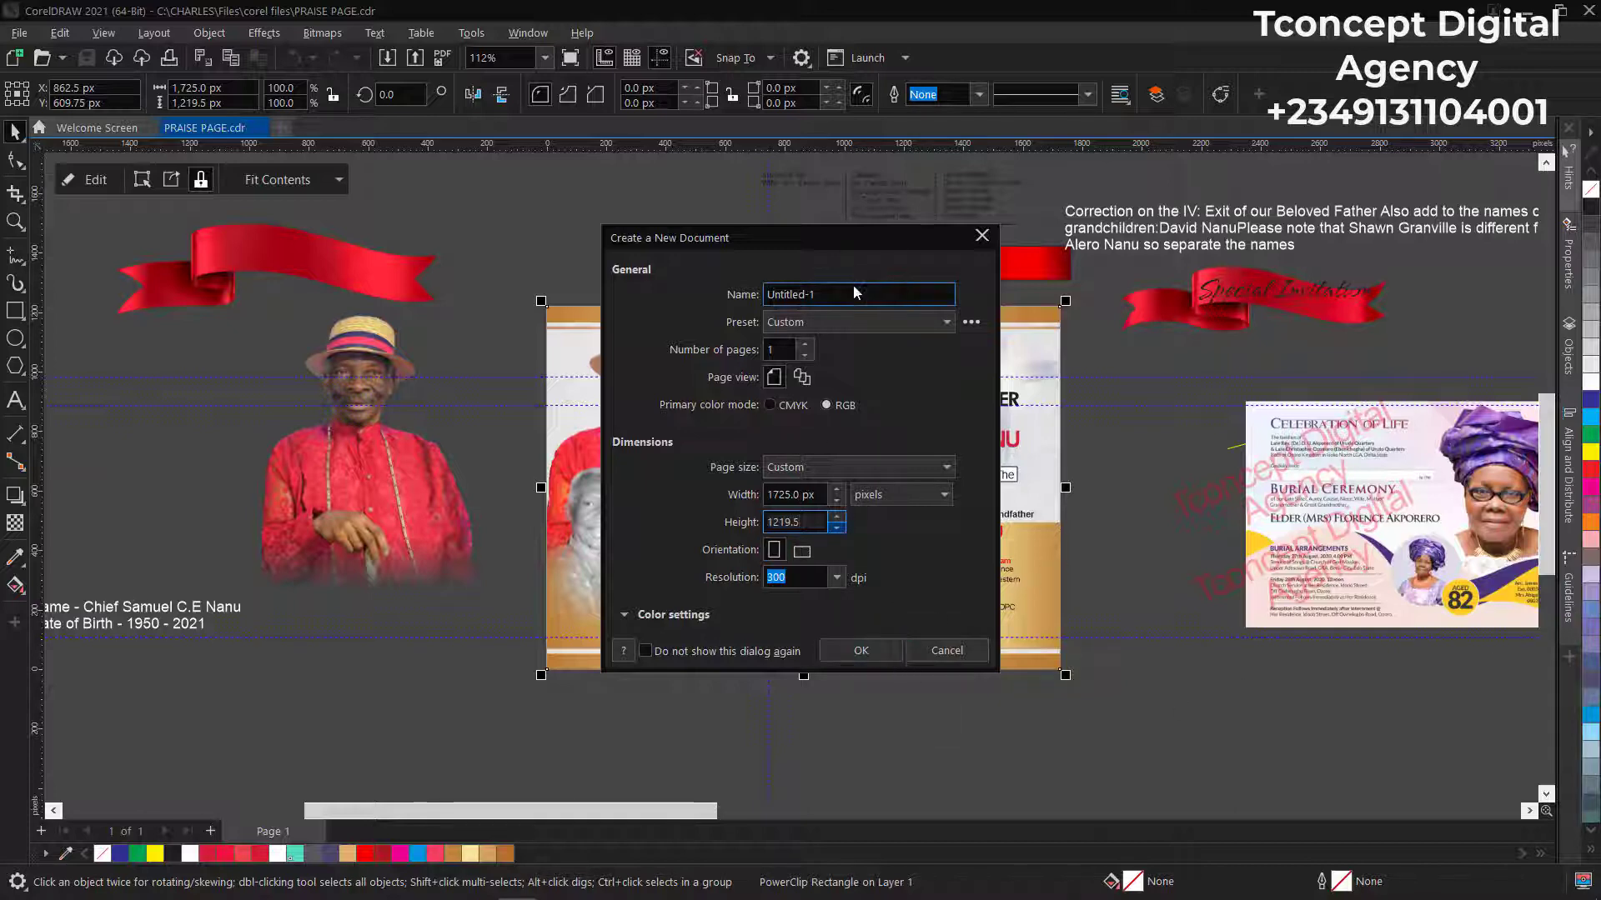
double_click(843, 294)
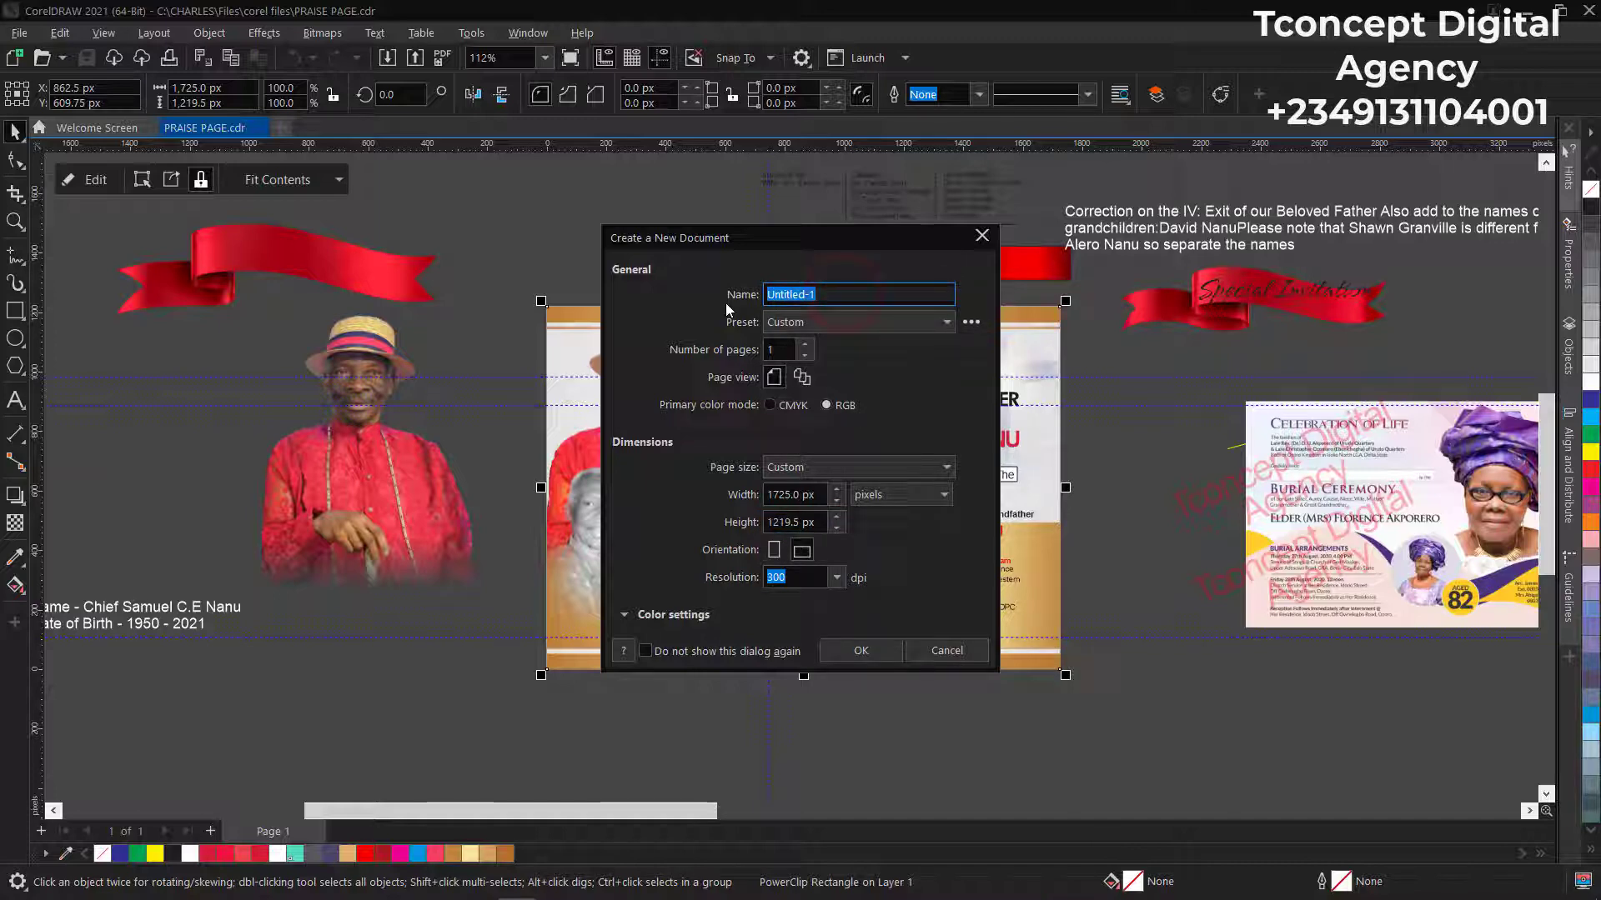
text(iv)
click(858, 649)
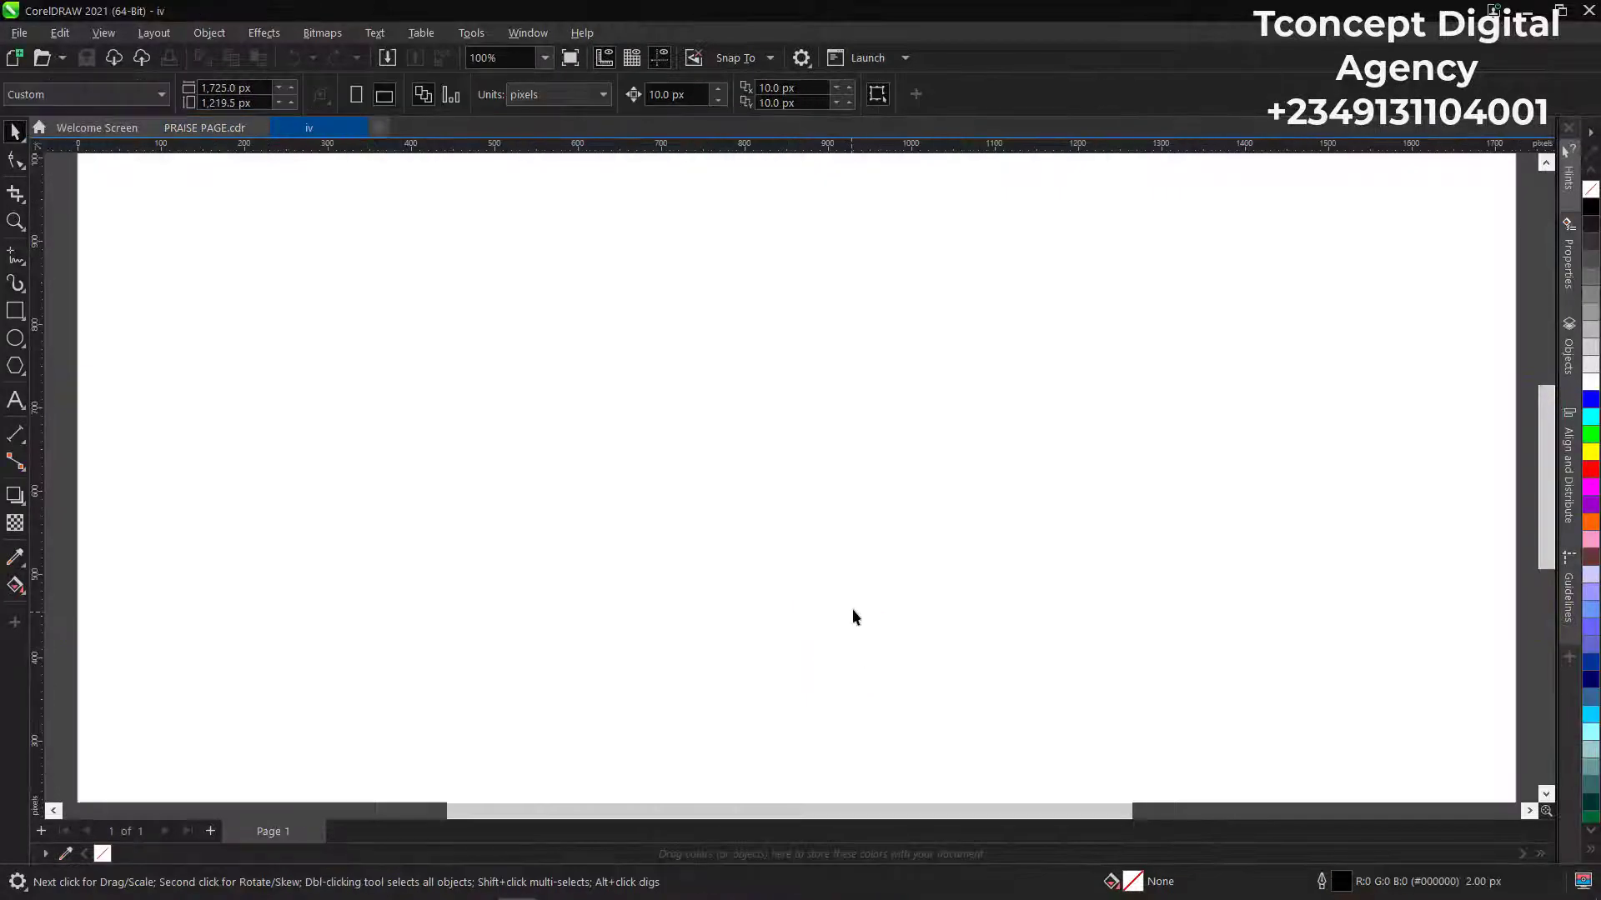
Add a rectangle that frames the whole page, and leave it deselected.
scroll(852, 617, down, 5)
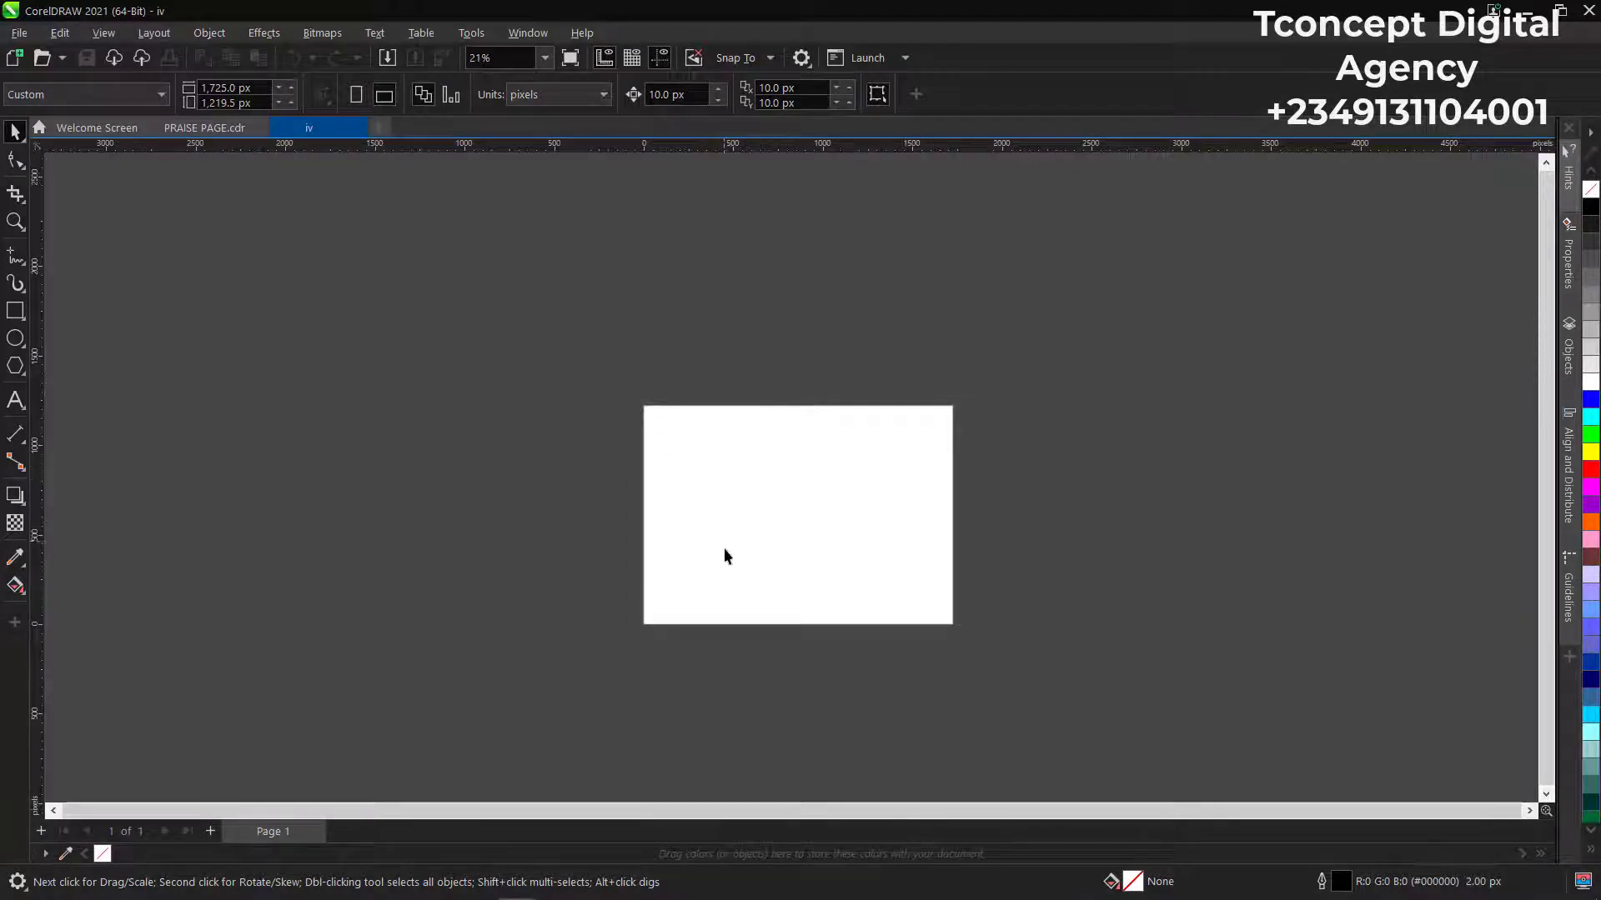
scroll(725, 556, down, 1)
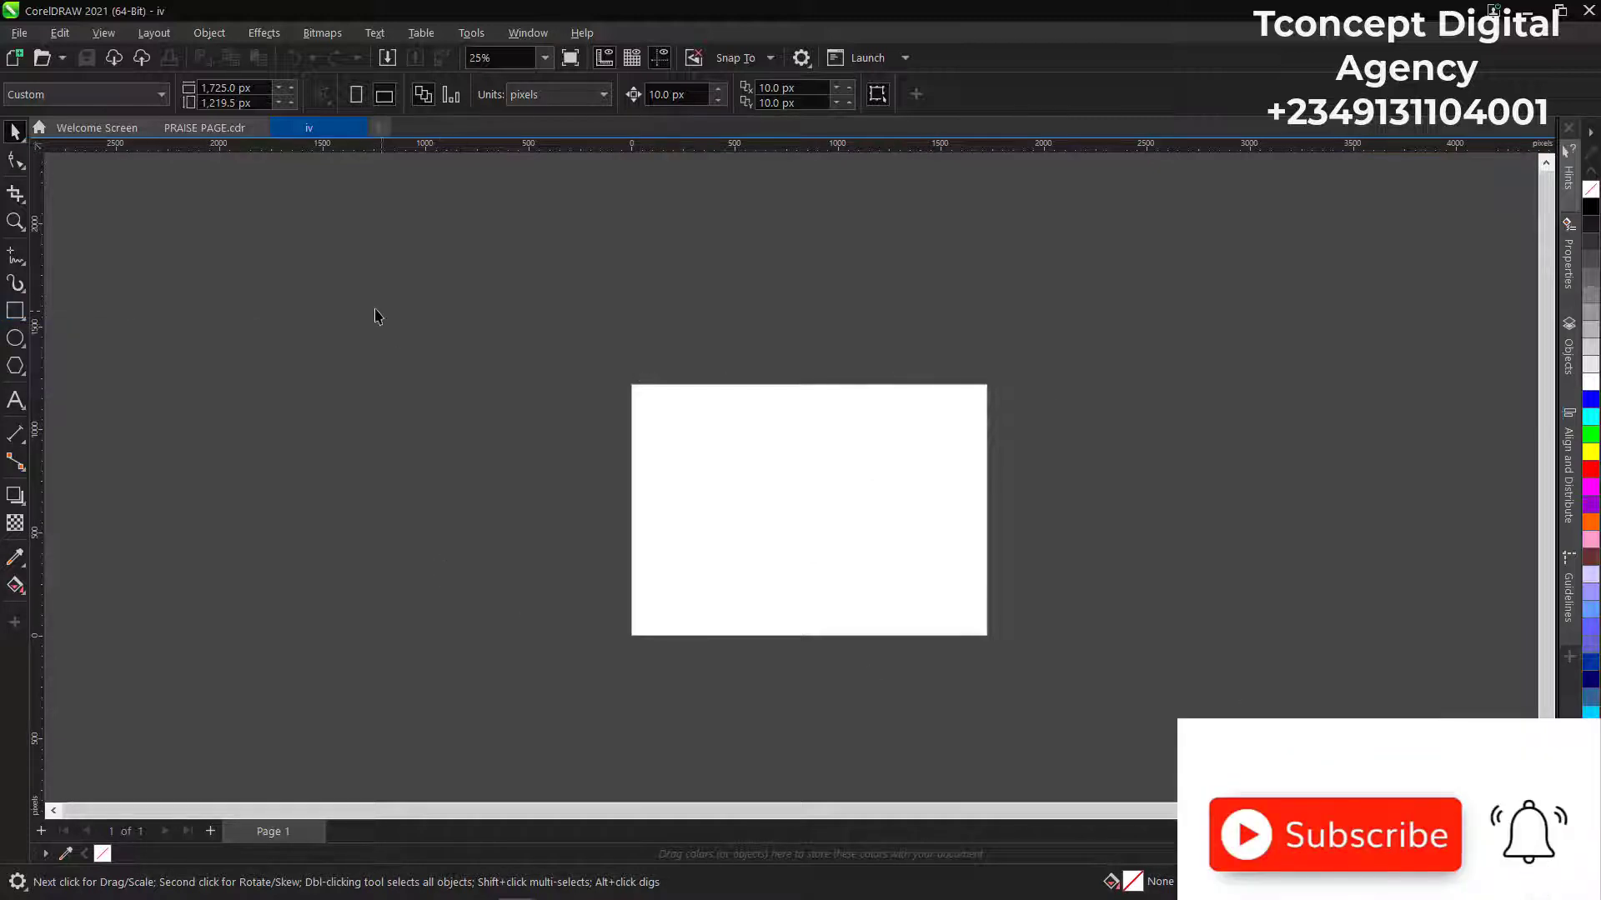
click(15, 311)
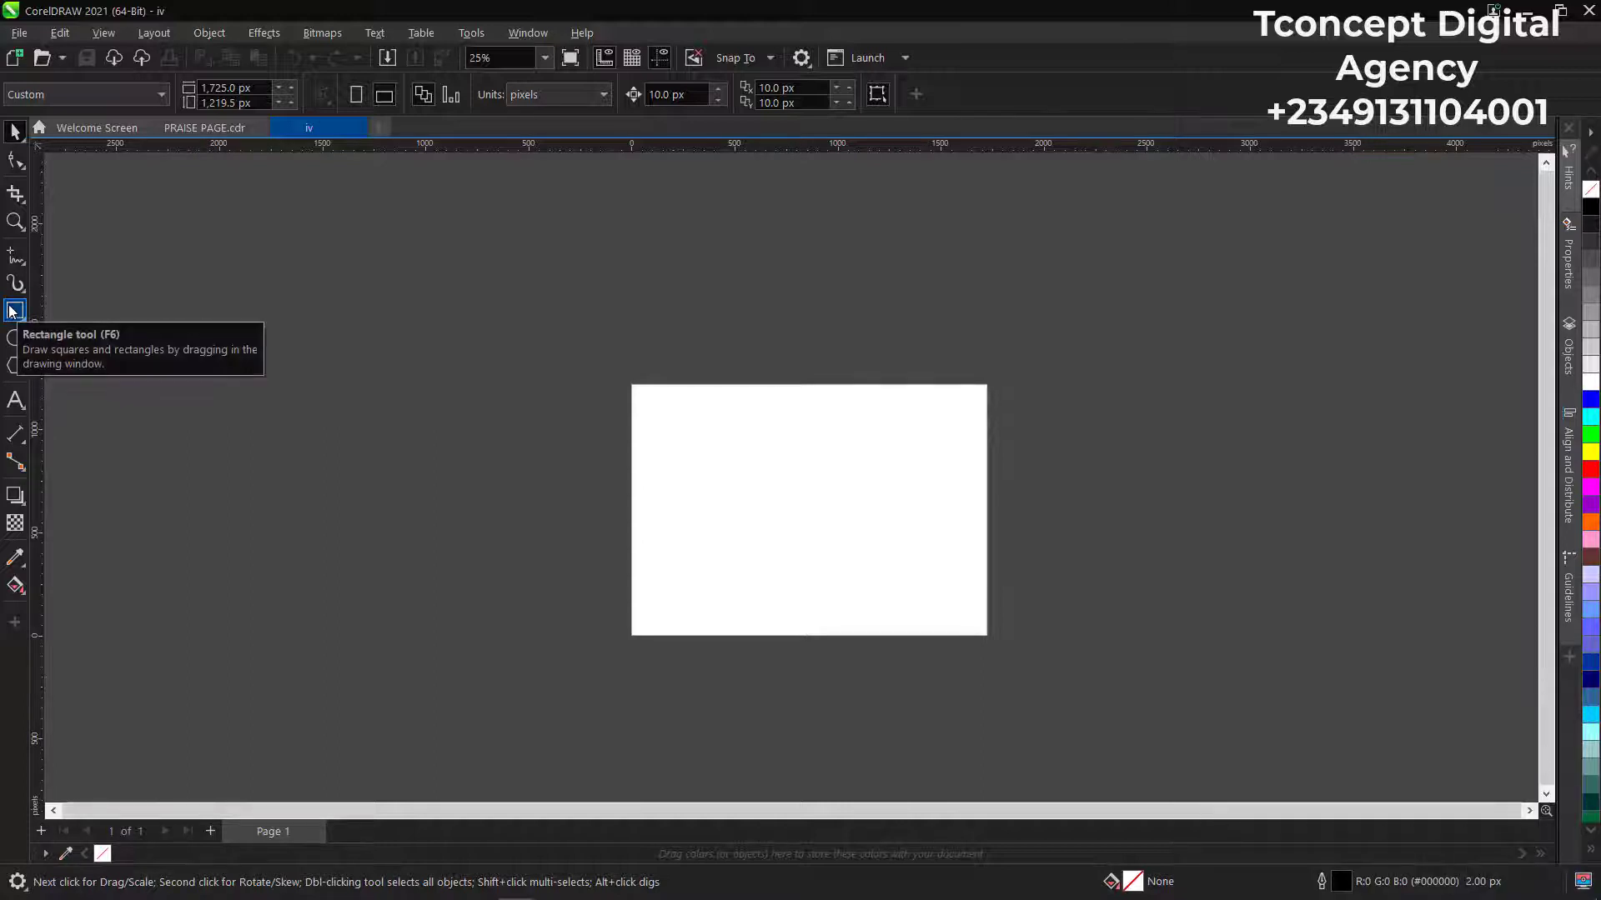
double_click(12, 311)
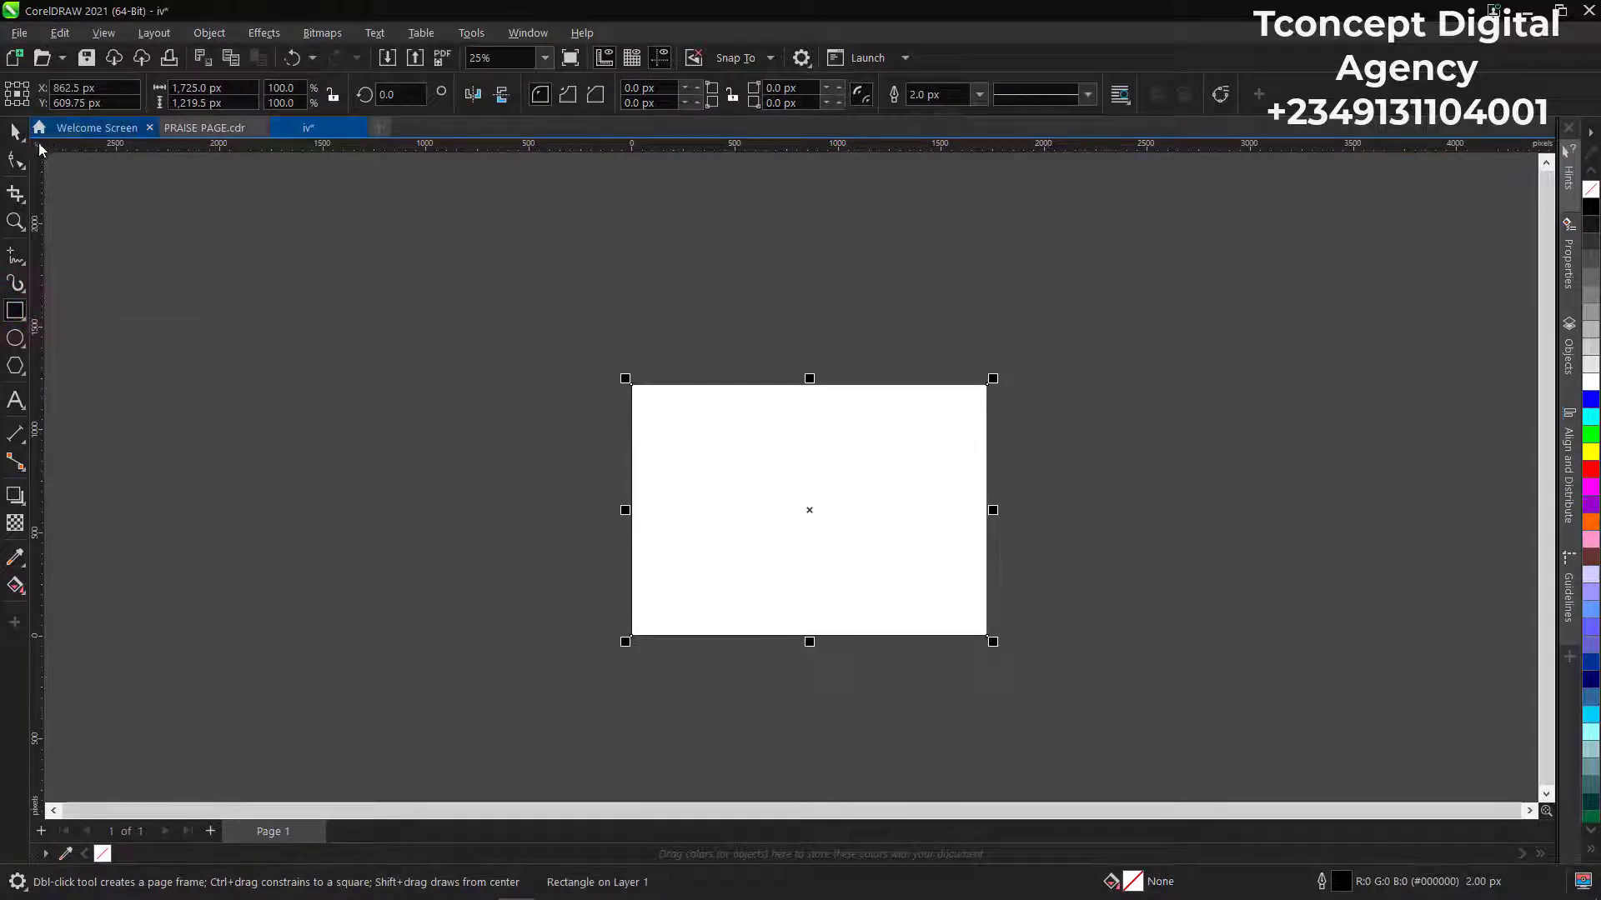
click(15, 131)
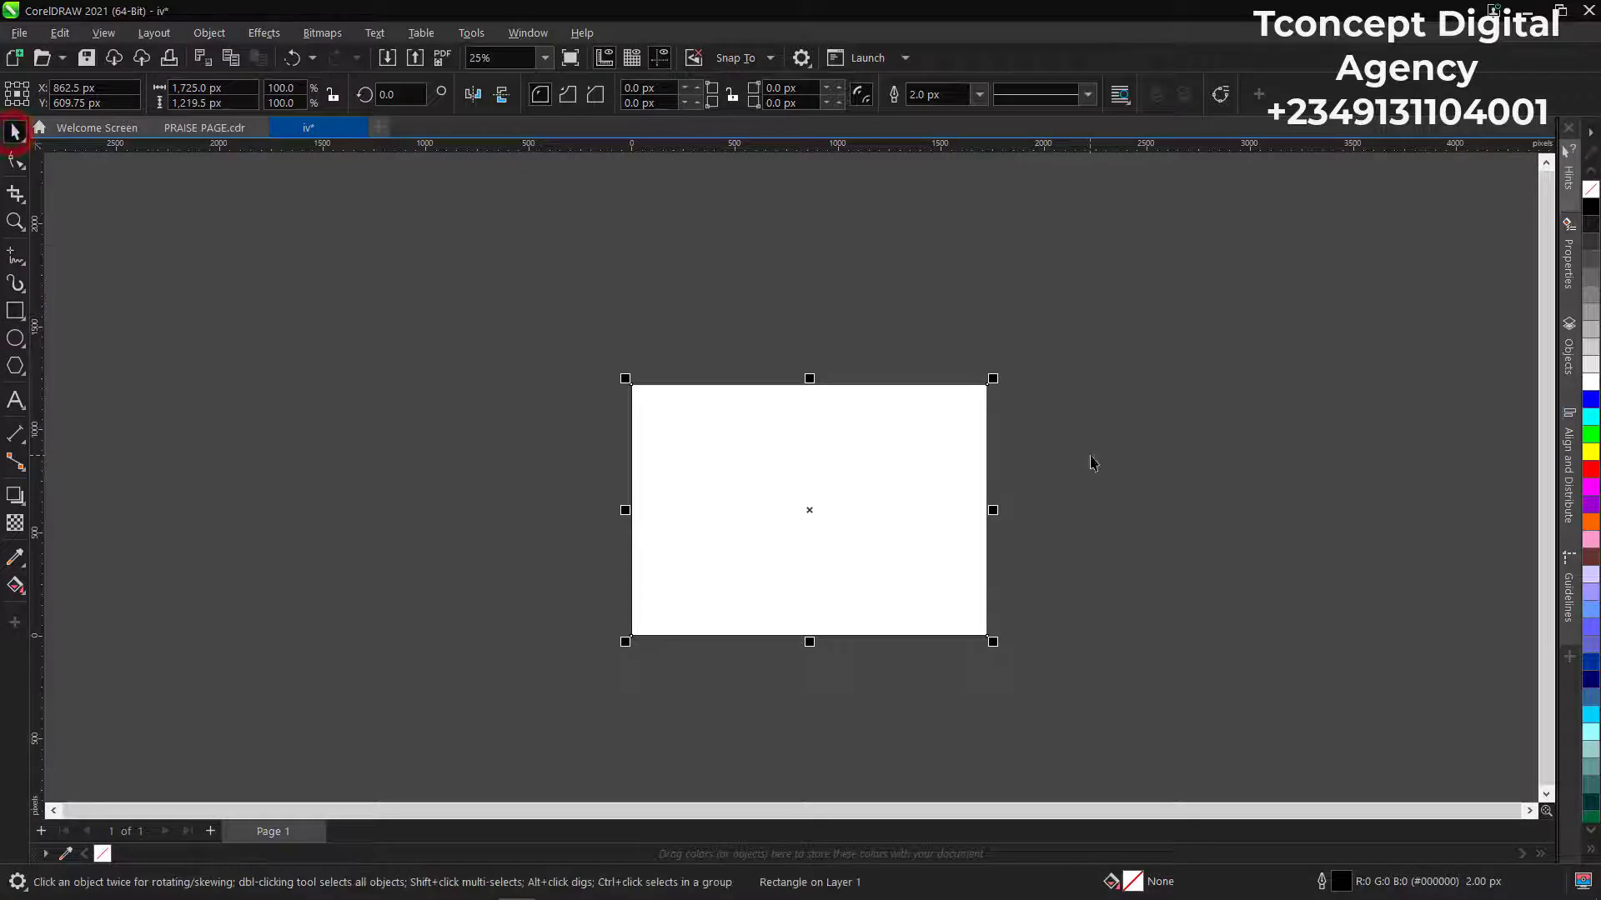
click(1106, 370)
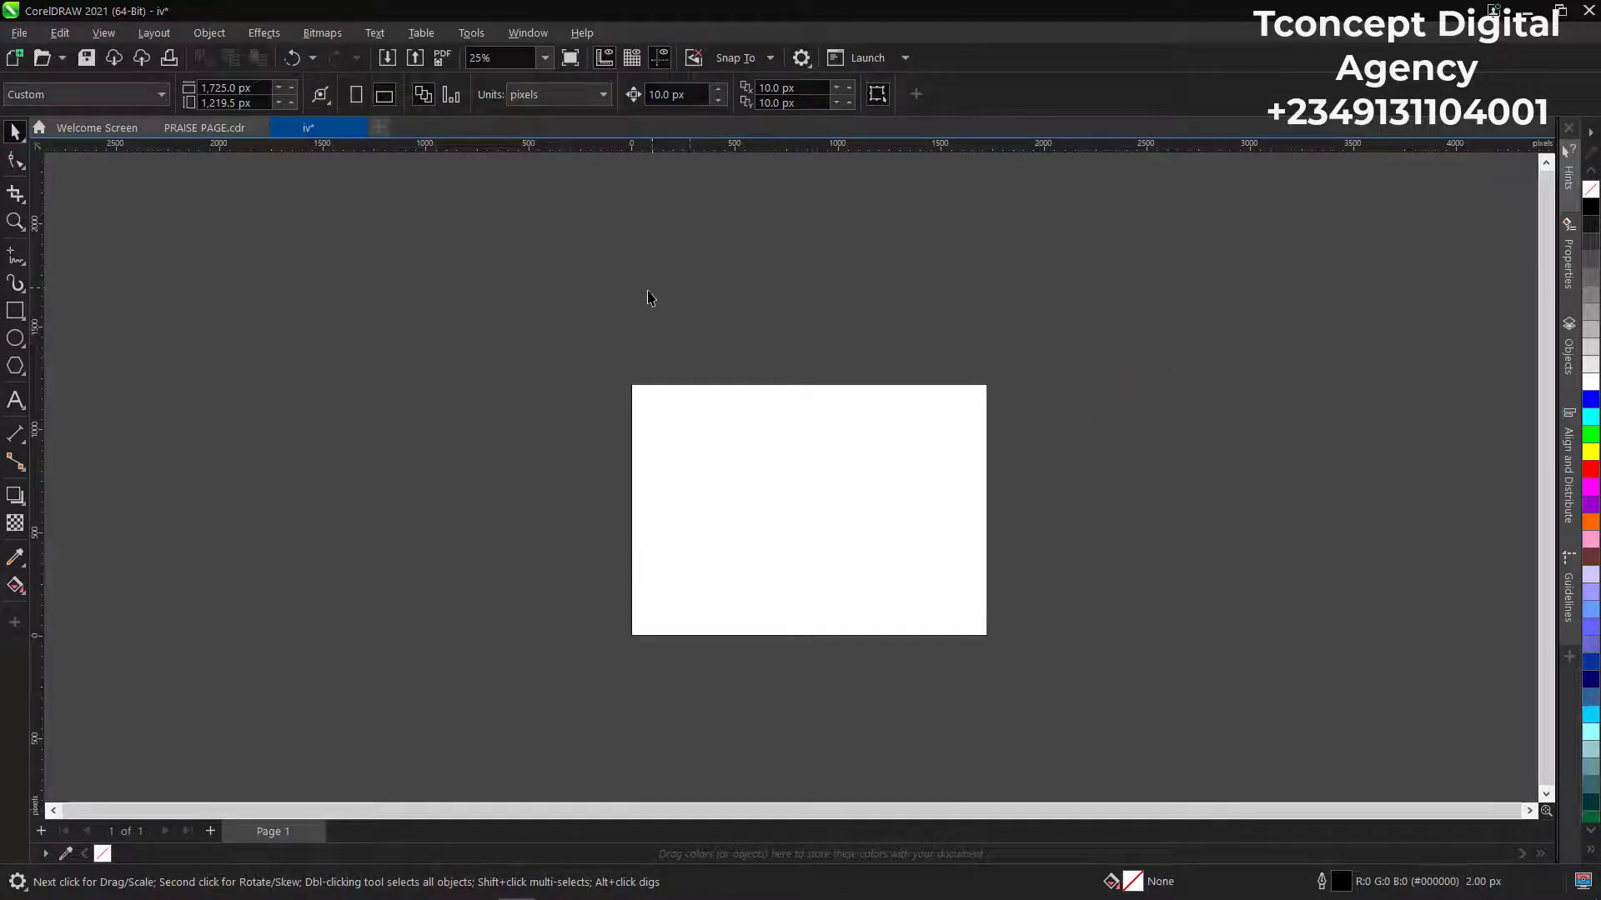
Import the papaw image from the Desktop at about 641 by 855 px and place it beside the page's left edge.
scroll(778, 550, up, 1)
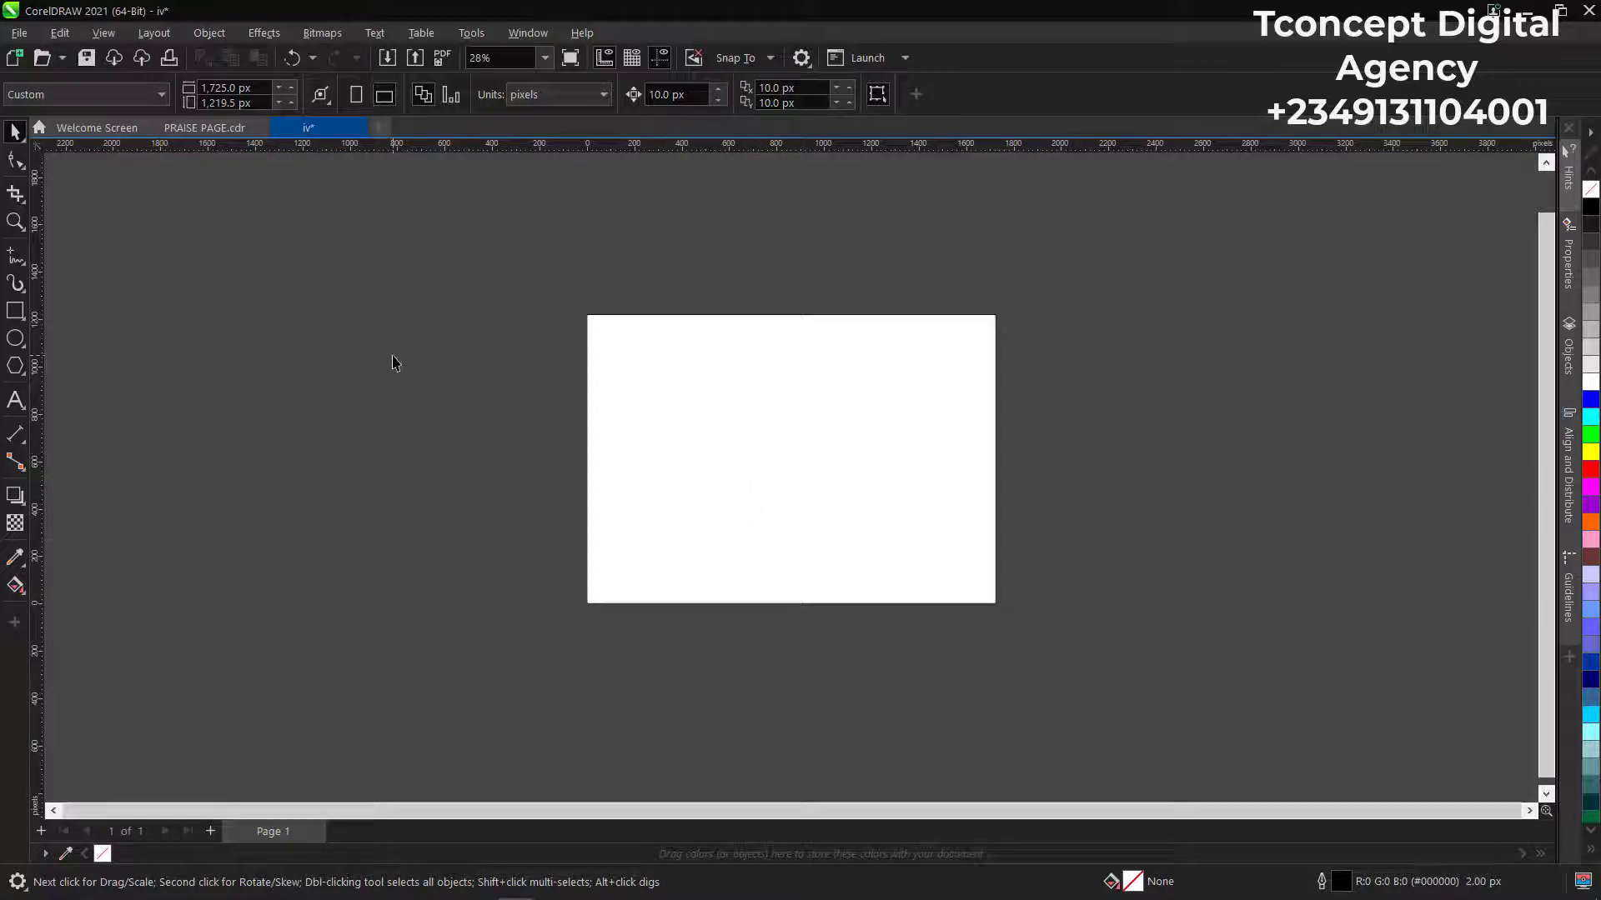
key(ctrl+i)
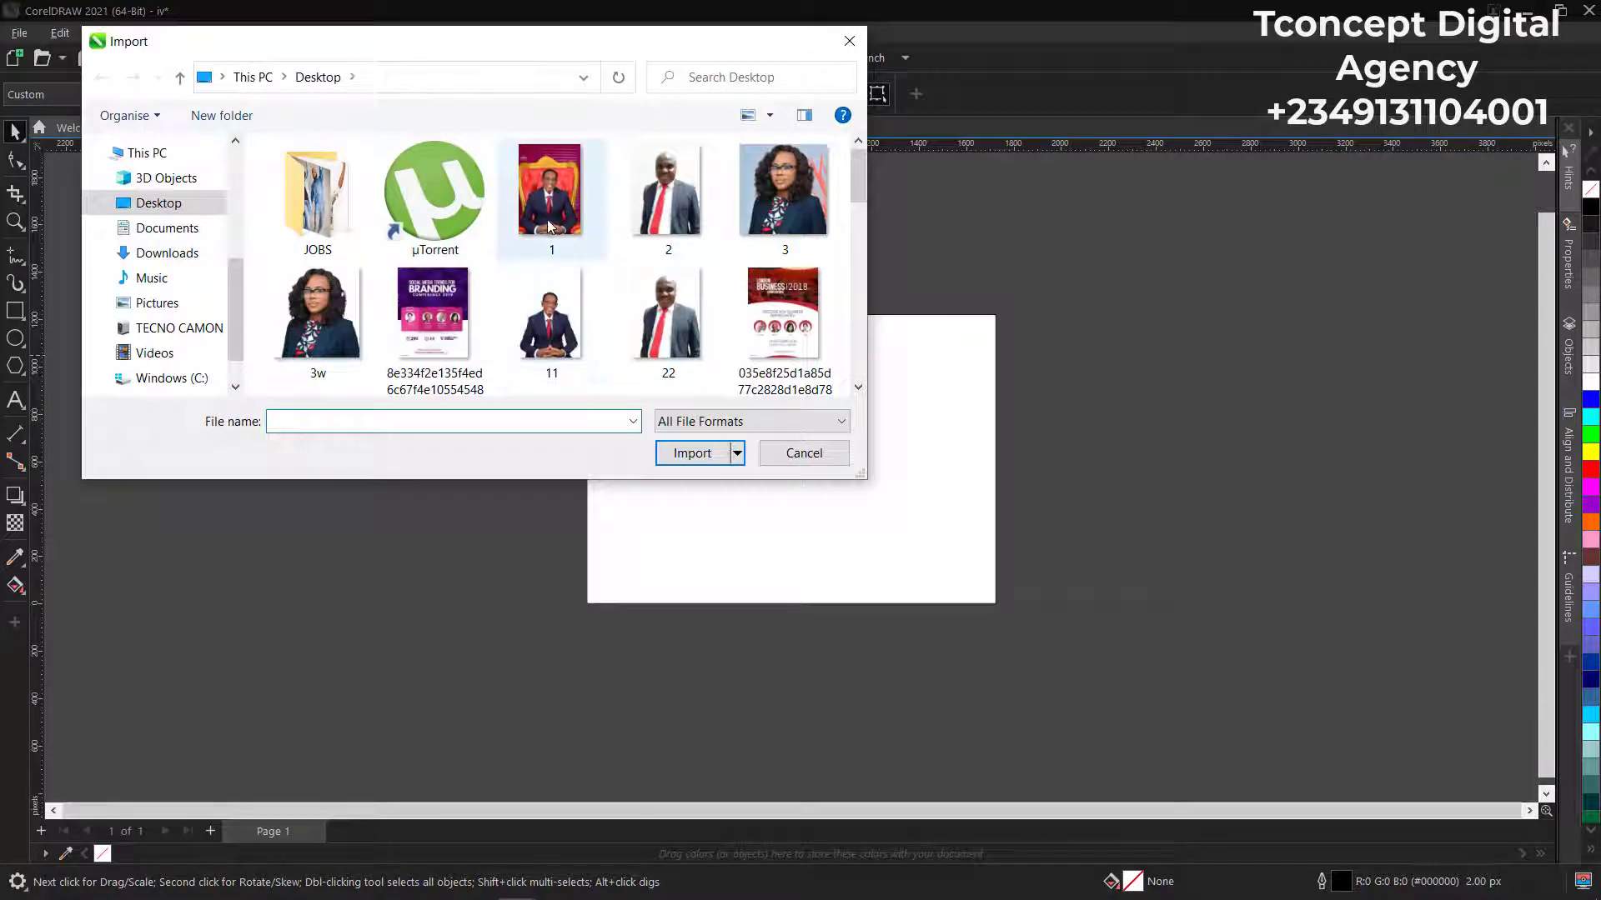
scroll(522, 223, down, 10)
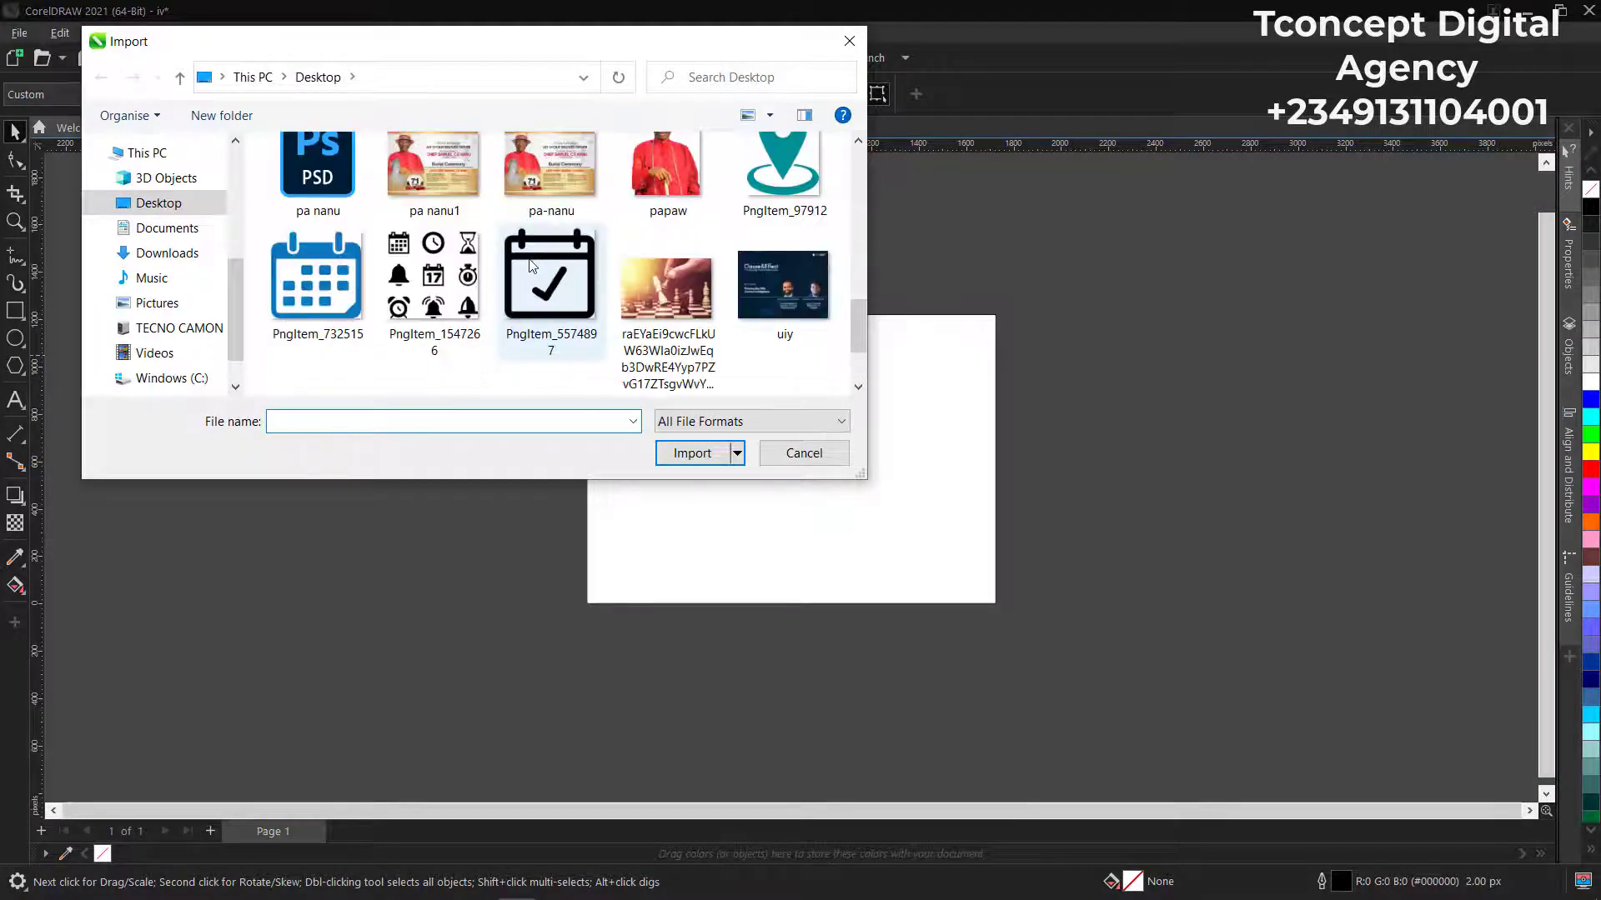
scroll(531, 265, up, 1)
click(668, 192)
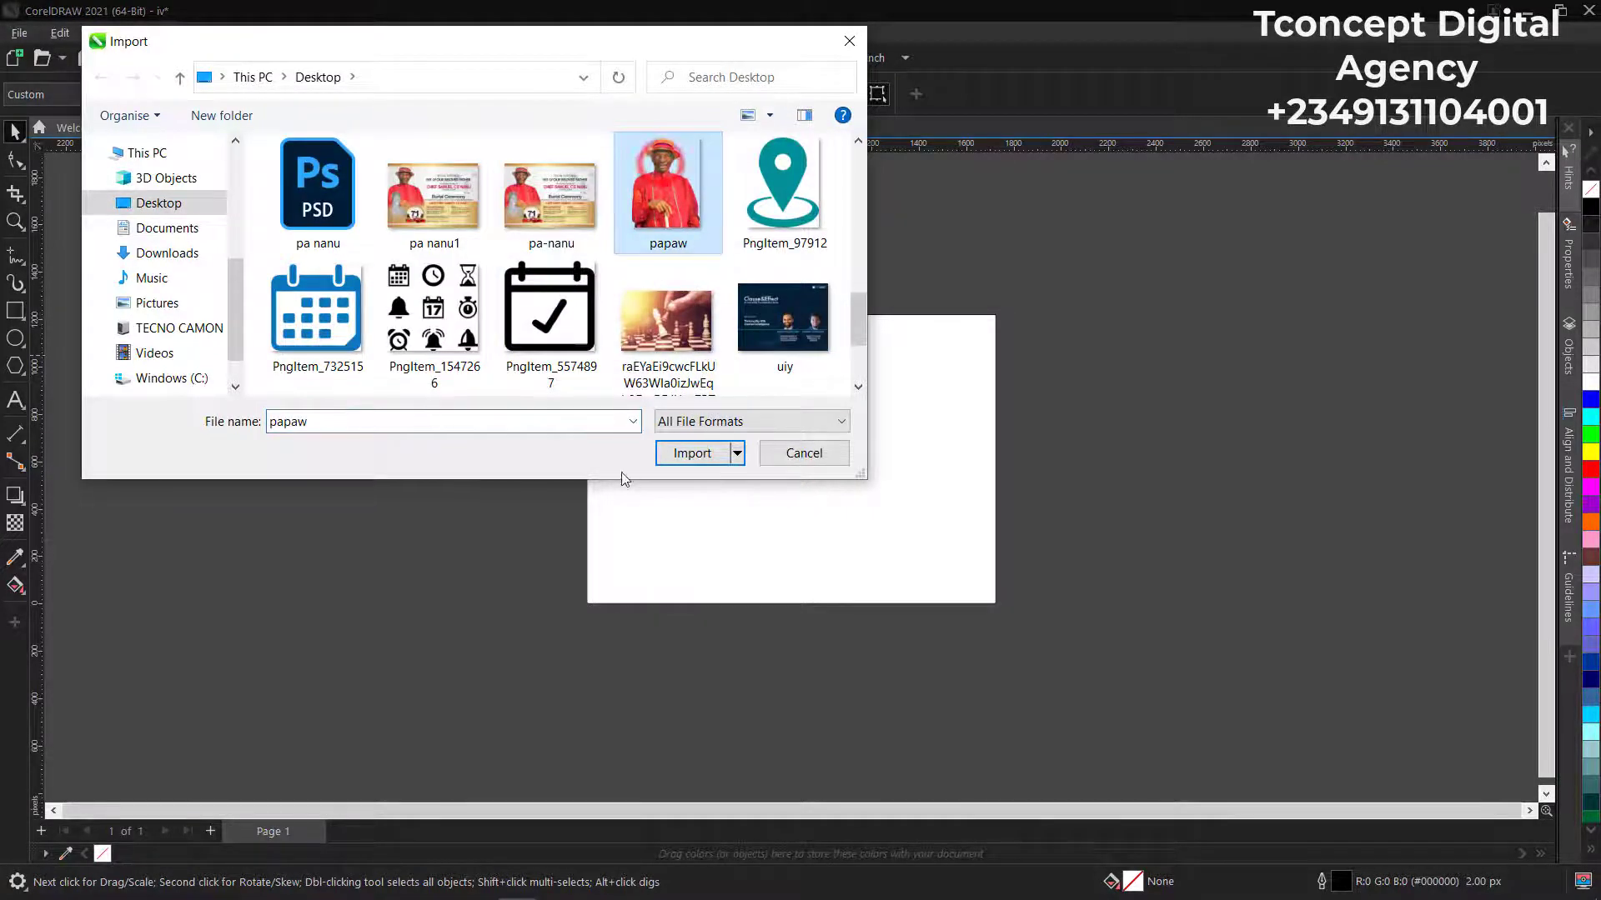
click(692, 452)
drag(497, 313, 715, 533)
drag(561, 402, 481, 435)
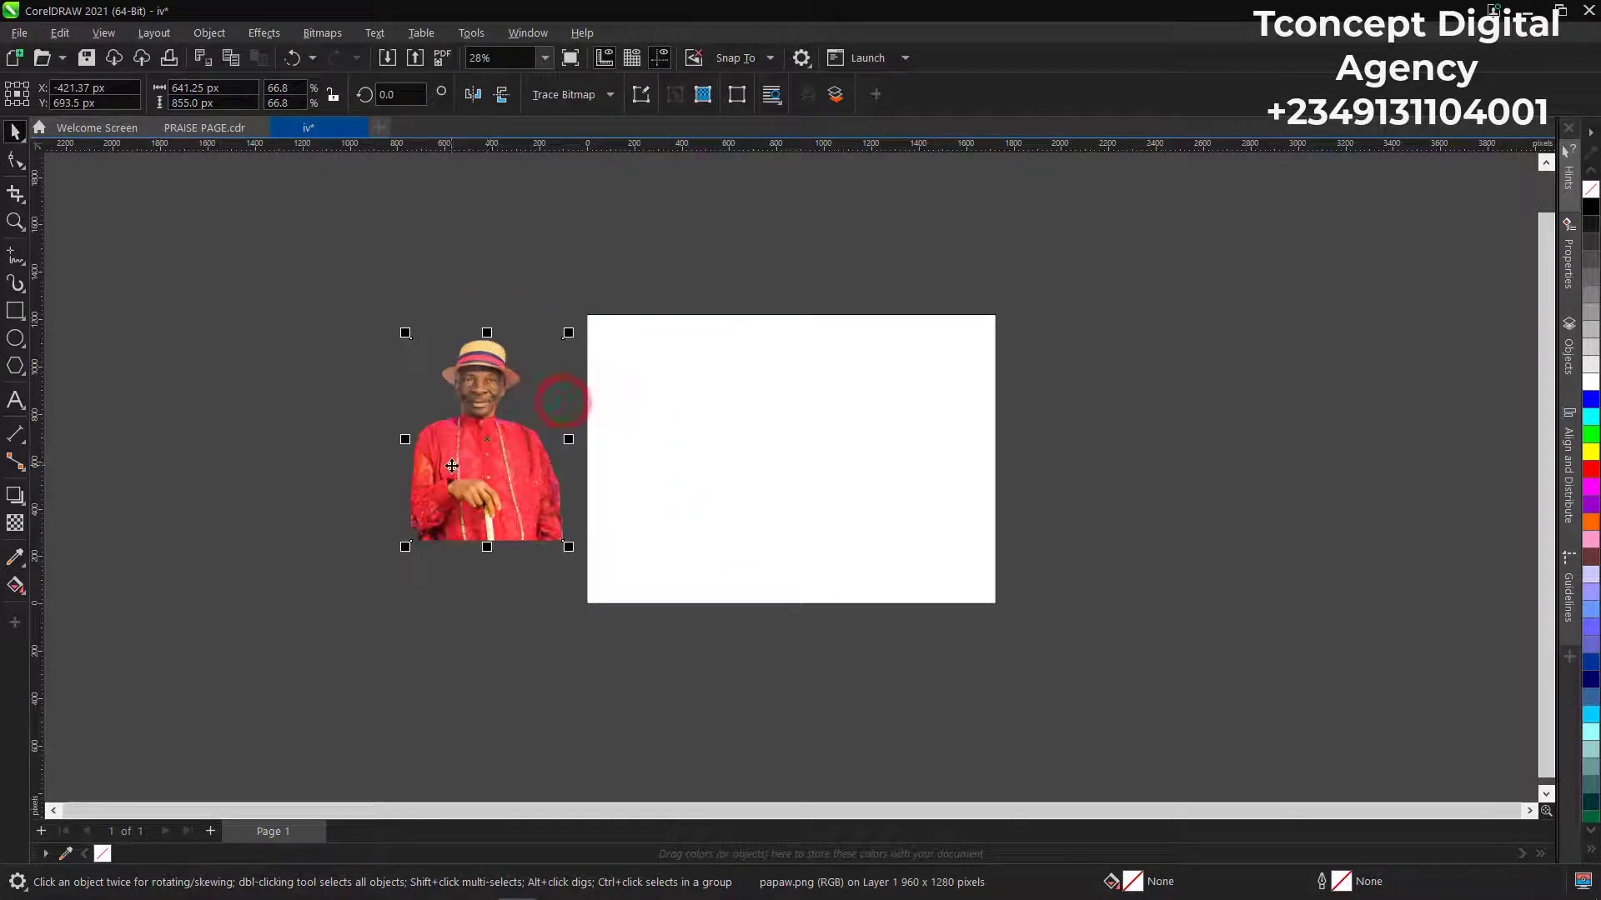
scroll(452, 465, up, 3)
scroll(501, 433, down, 3)
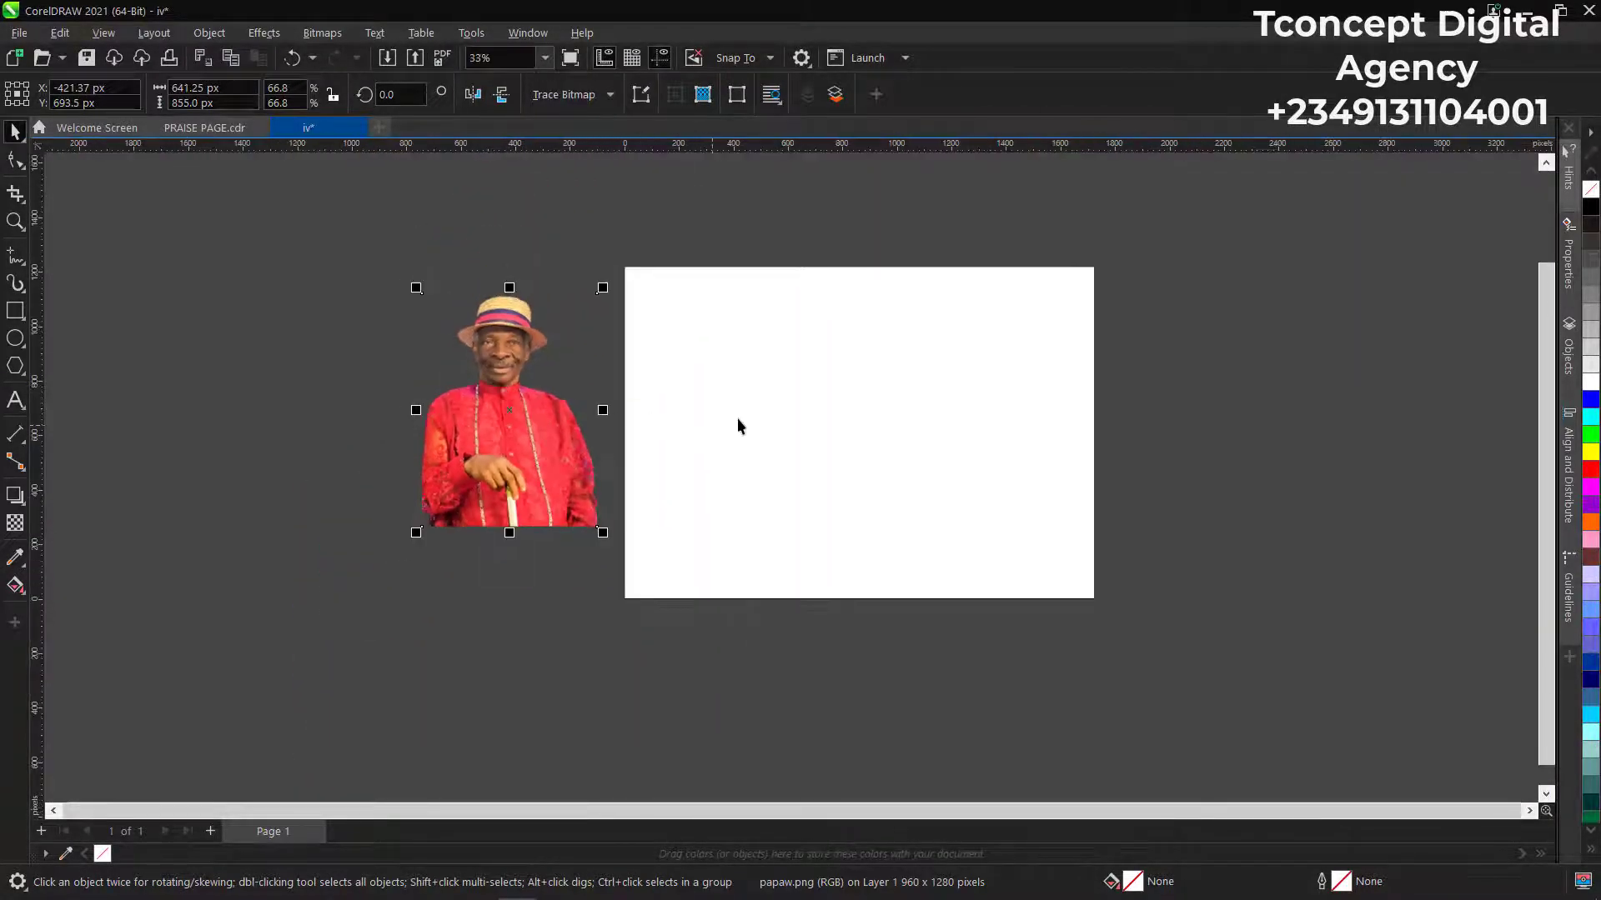
click(1326, 240)
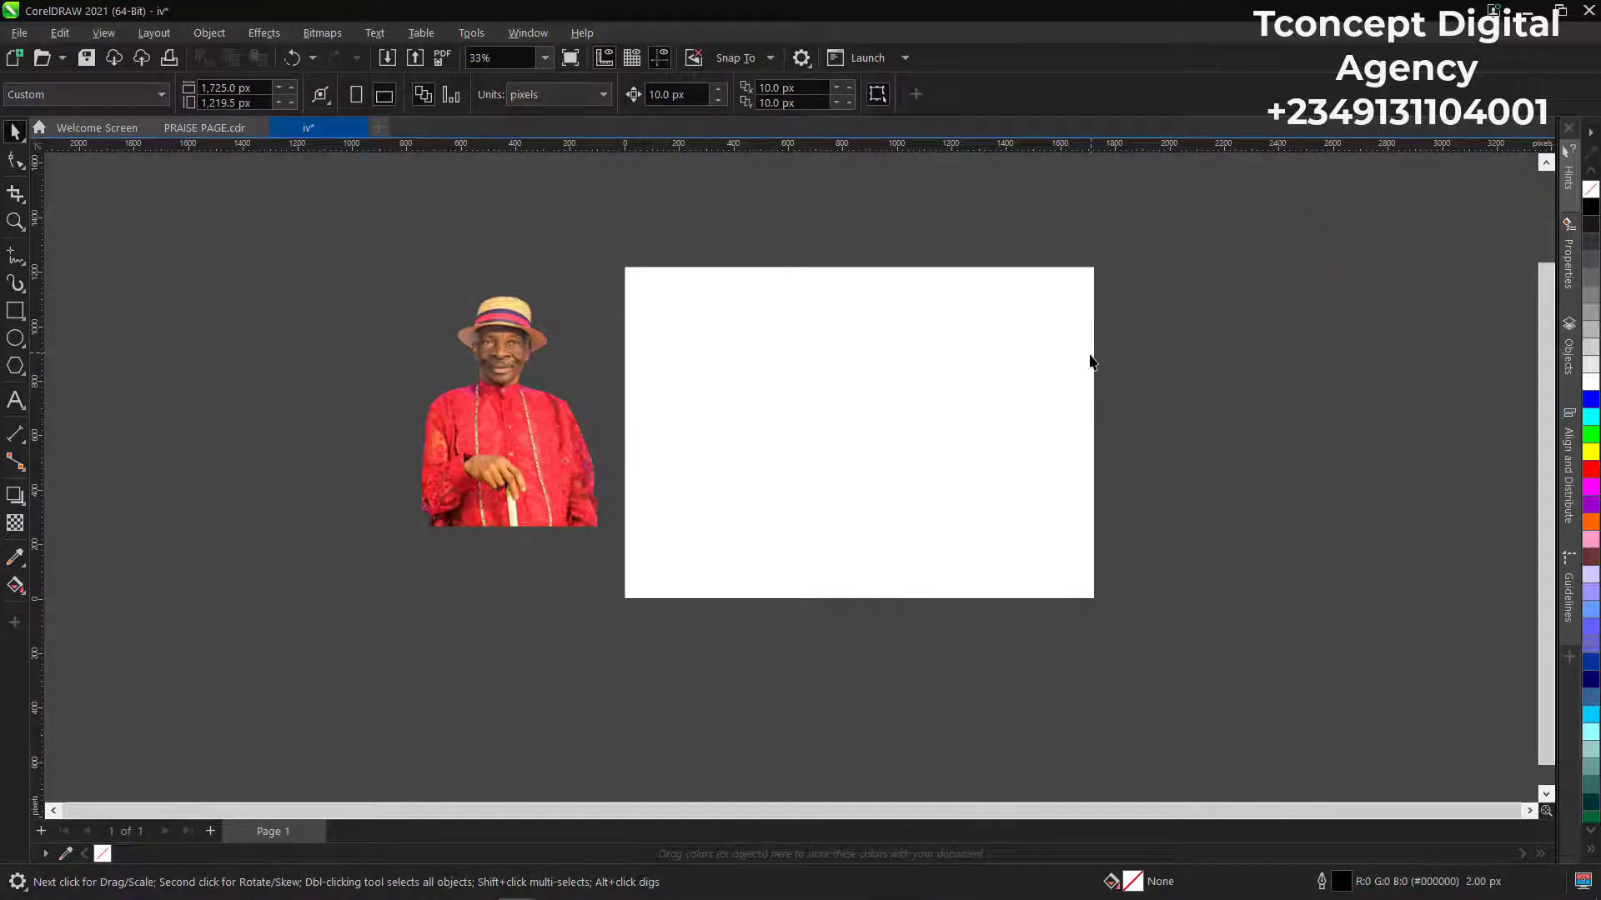
Import the mh background image from the Desktop and position it overlapping the page's right edge.
key(ctrl+i)
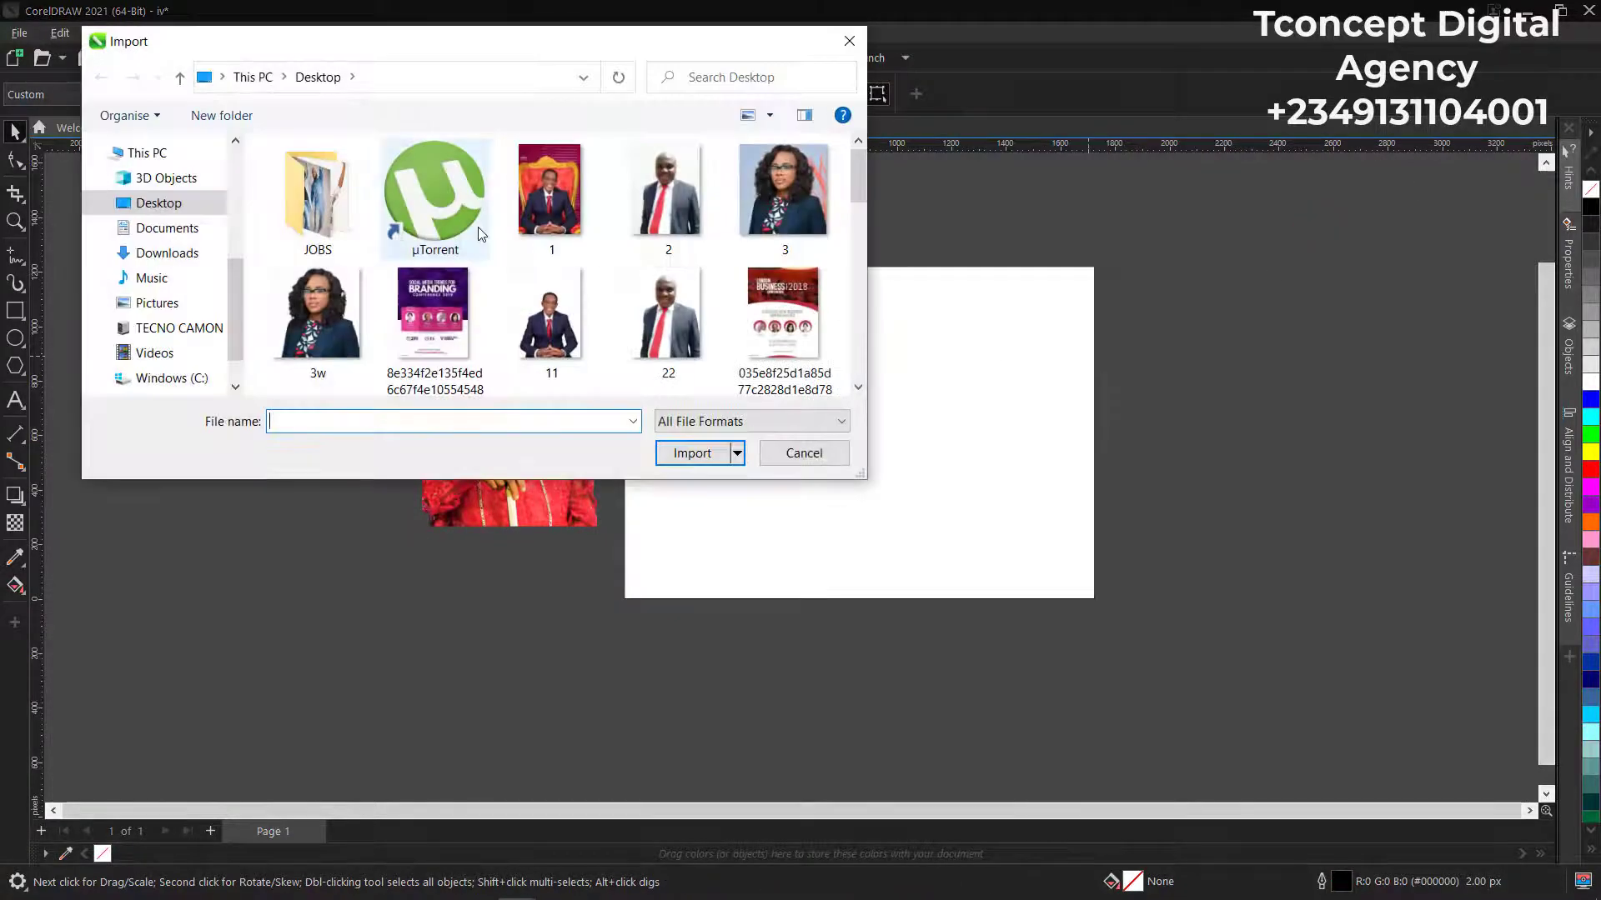
scroll(478, 227, down, 3)
click(667, 322)
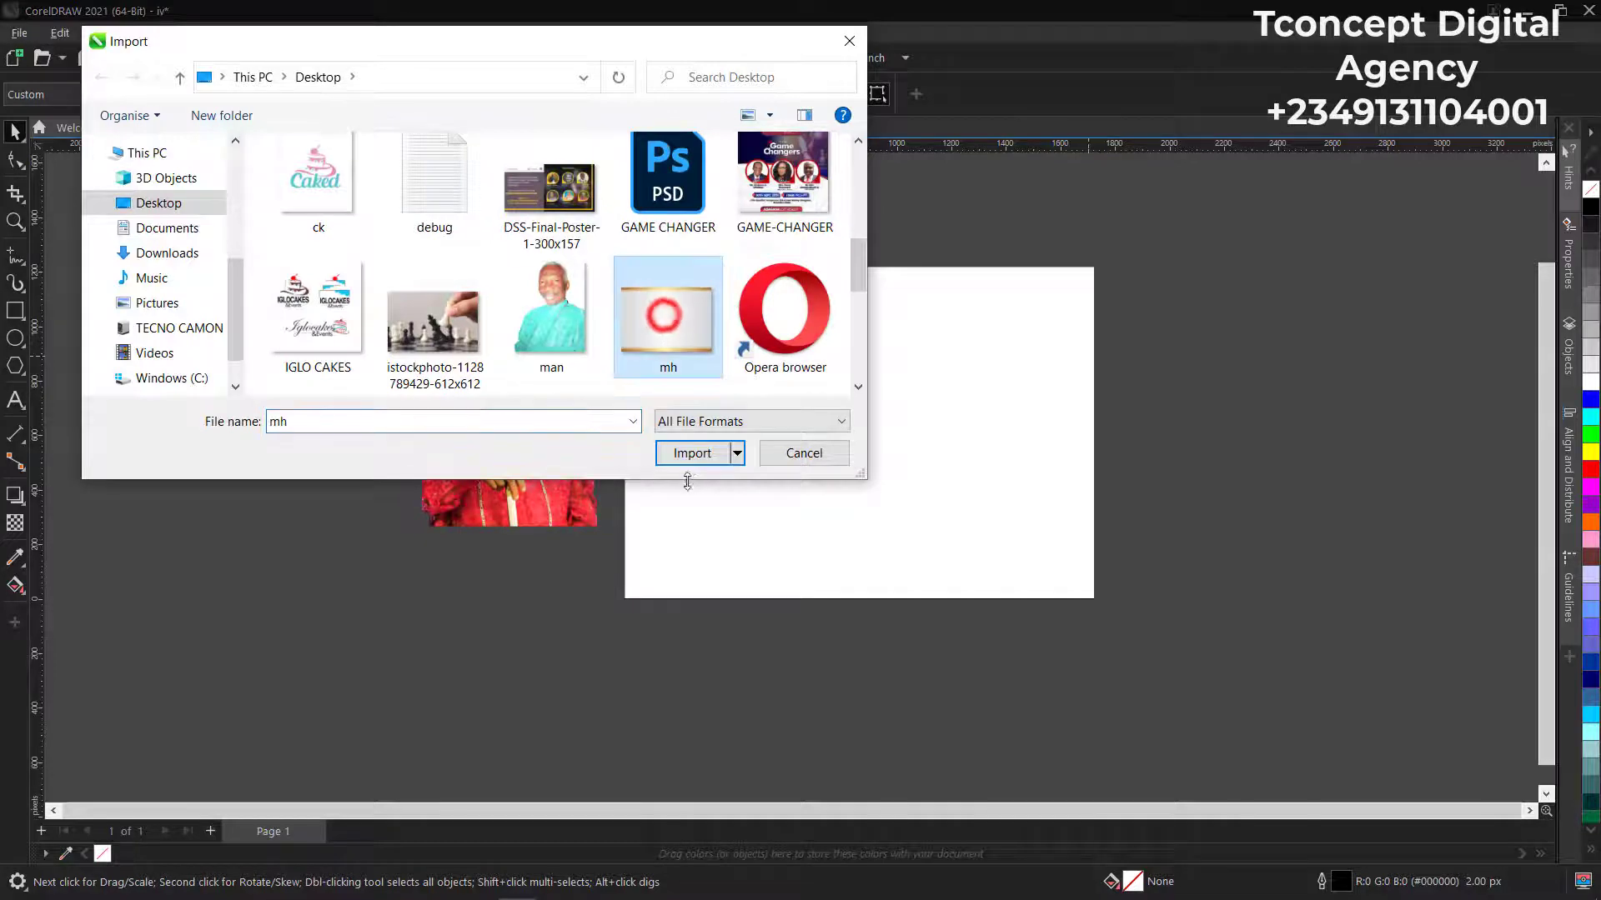
click(680, 452)
drag(723, 286, 1043, 593)
drag(867, 392, 1055, 412)
click(1317, 338)
Import the man image from the Desktop and place it on the left half of the page.
scroll(1078, 403, up, 2)
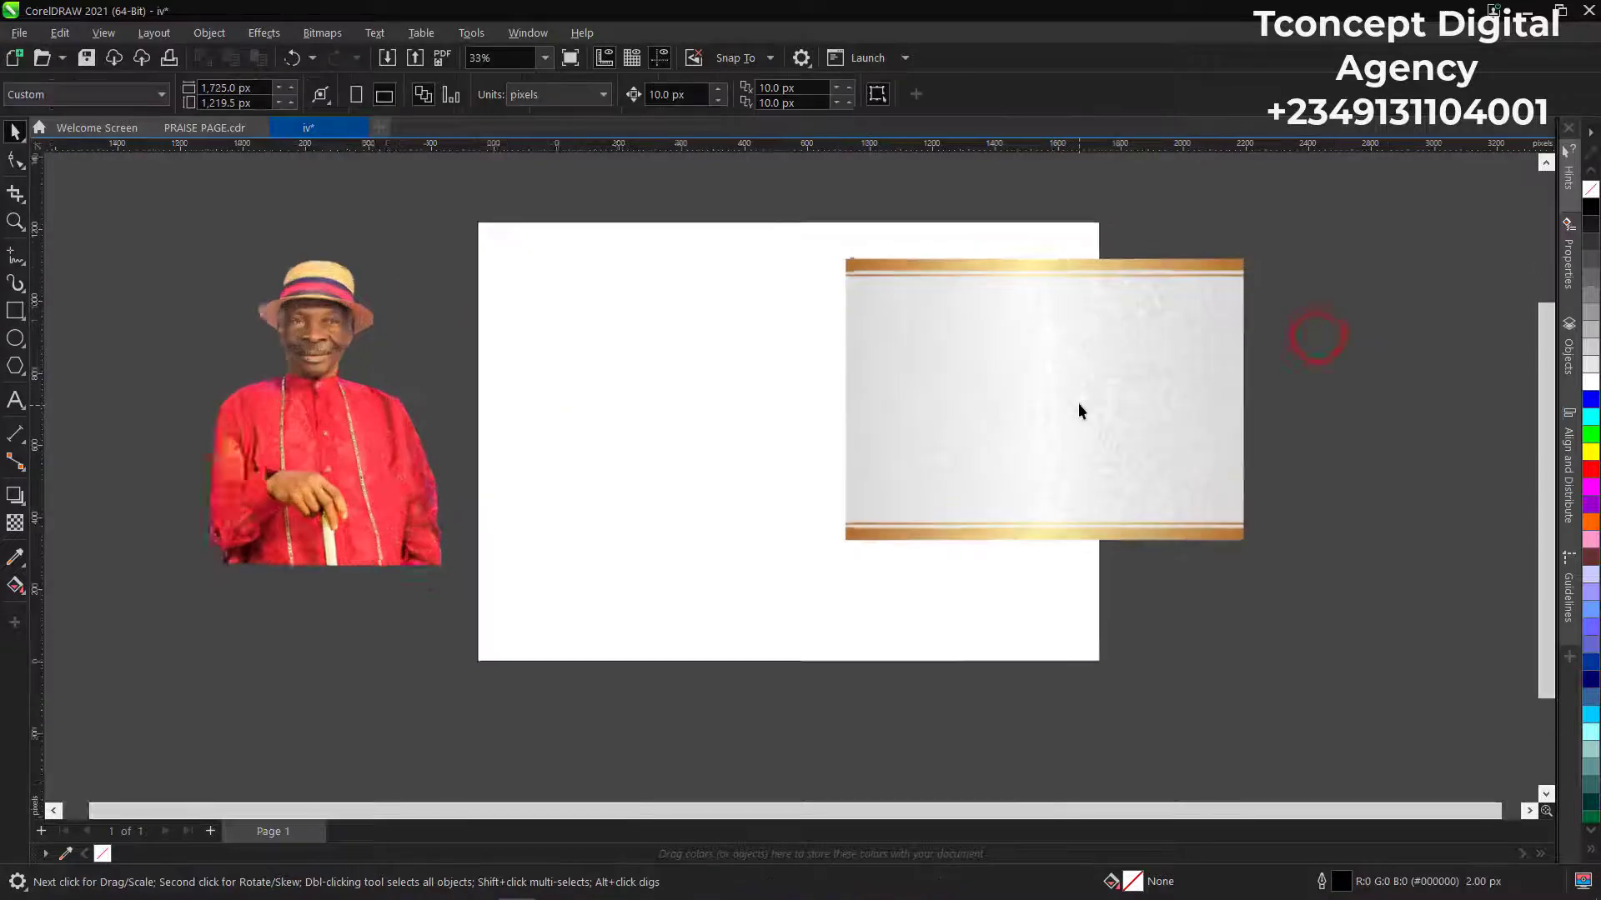
scroll(1005, 326, up, 1)
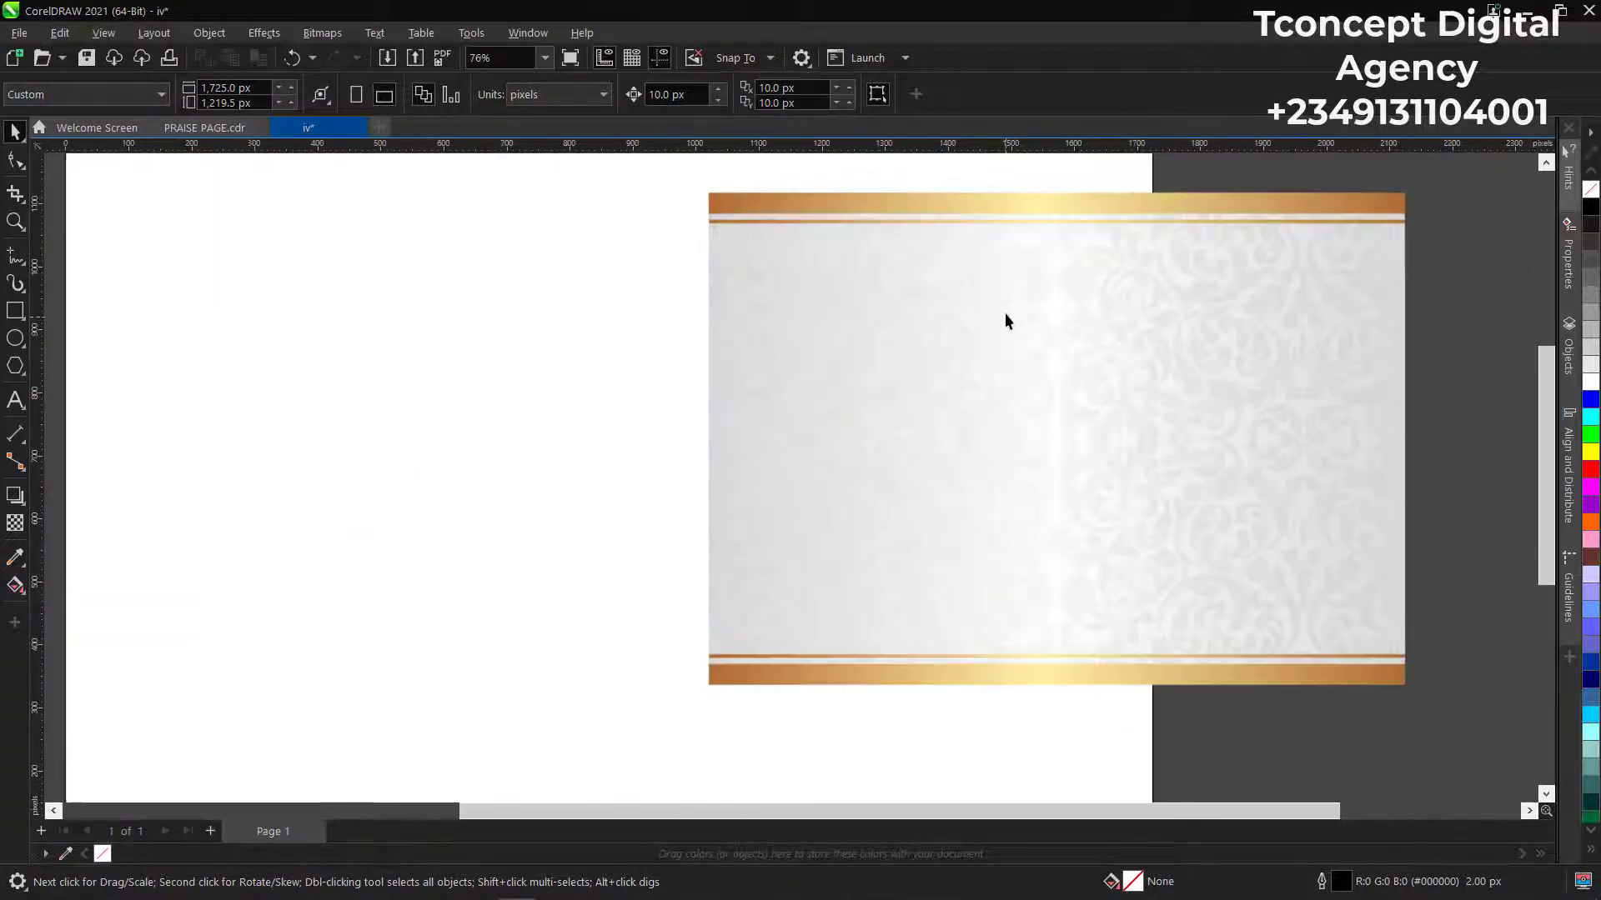
scroll(1004, 312, down, 3)
scroll(917, 358, down, 1)
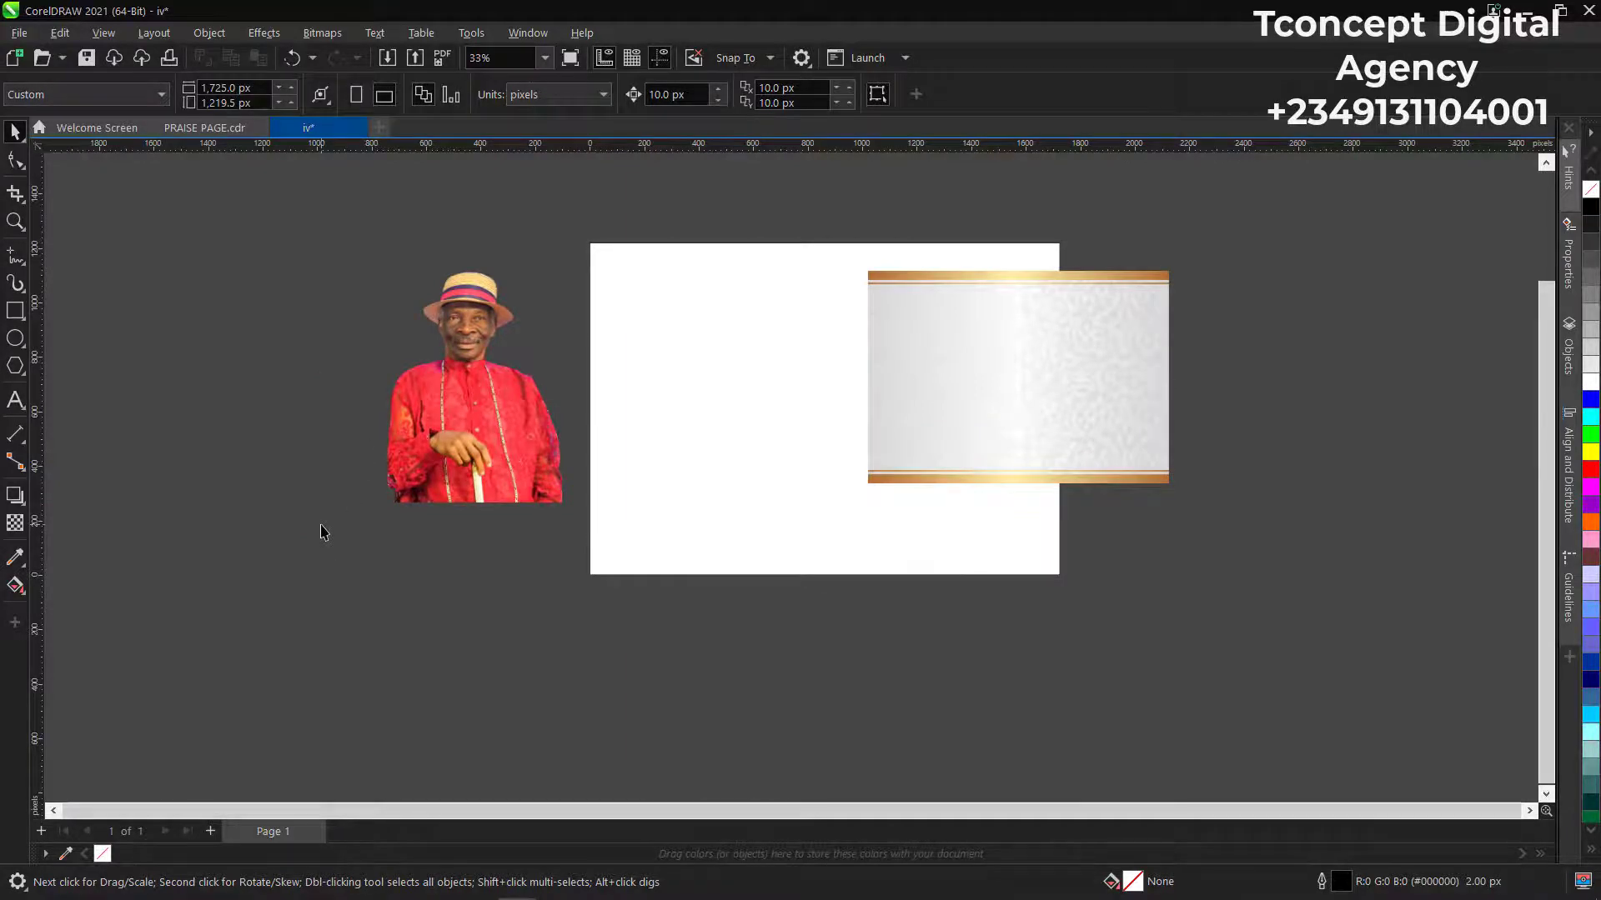
key(ctrl+i)
scroll(746, 316, down, 5)
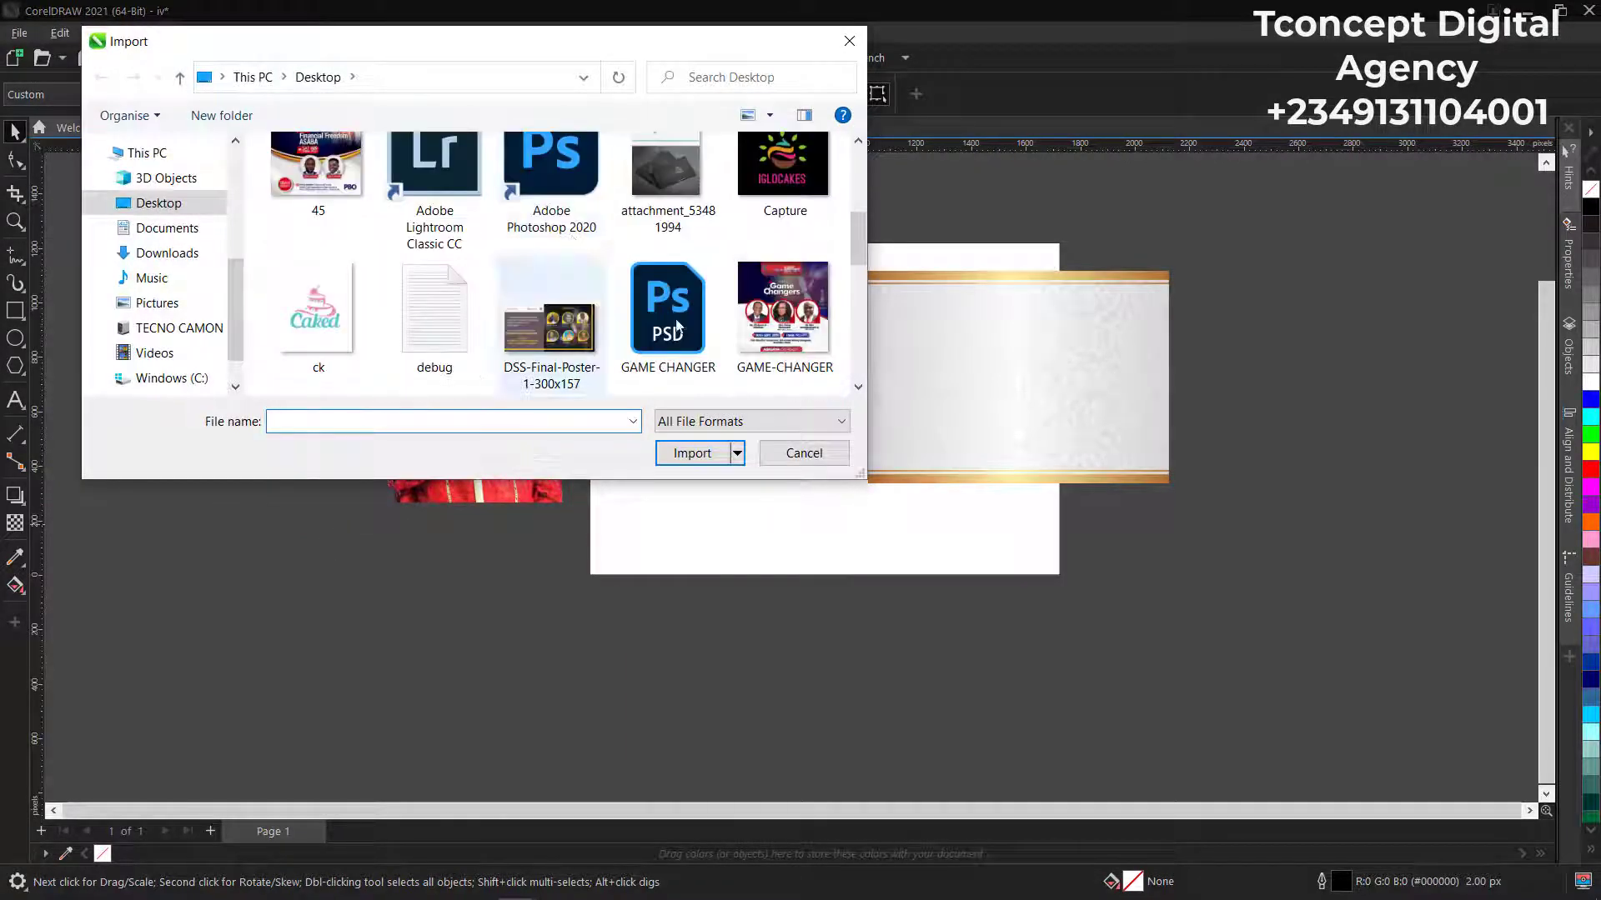
scroll(629, 321, down, 2)
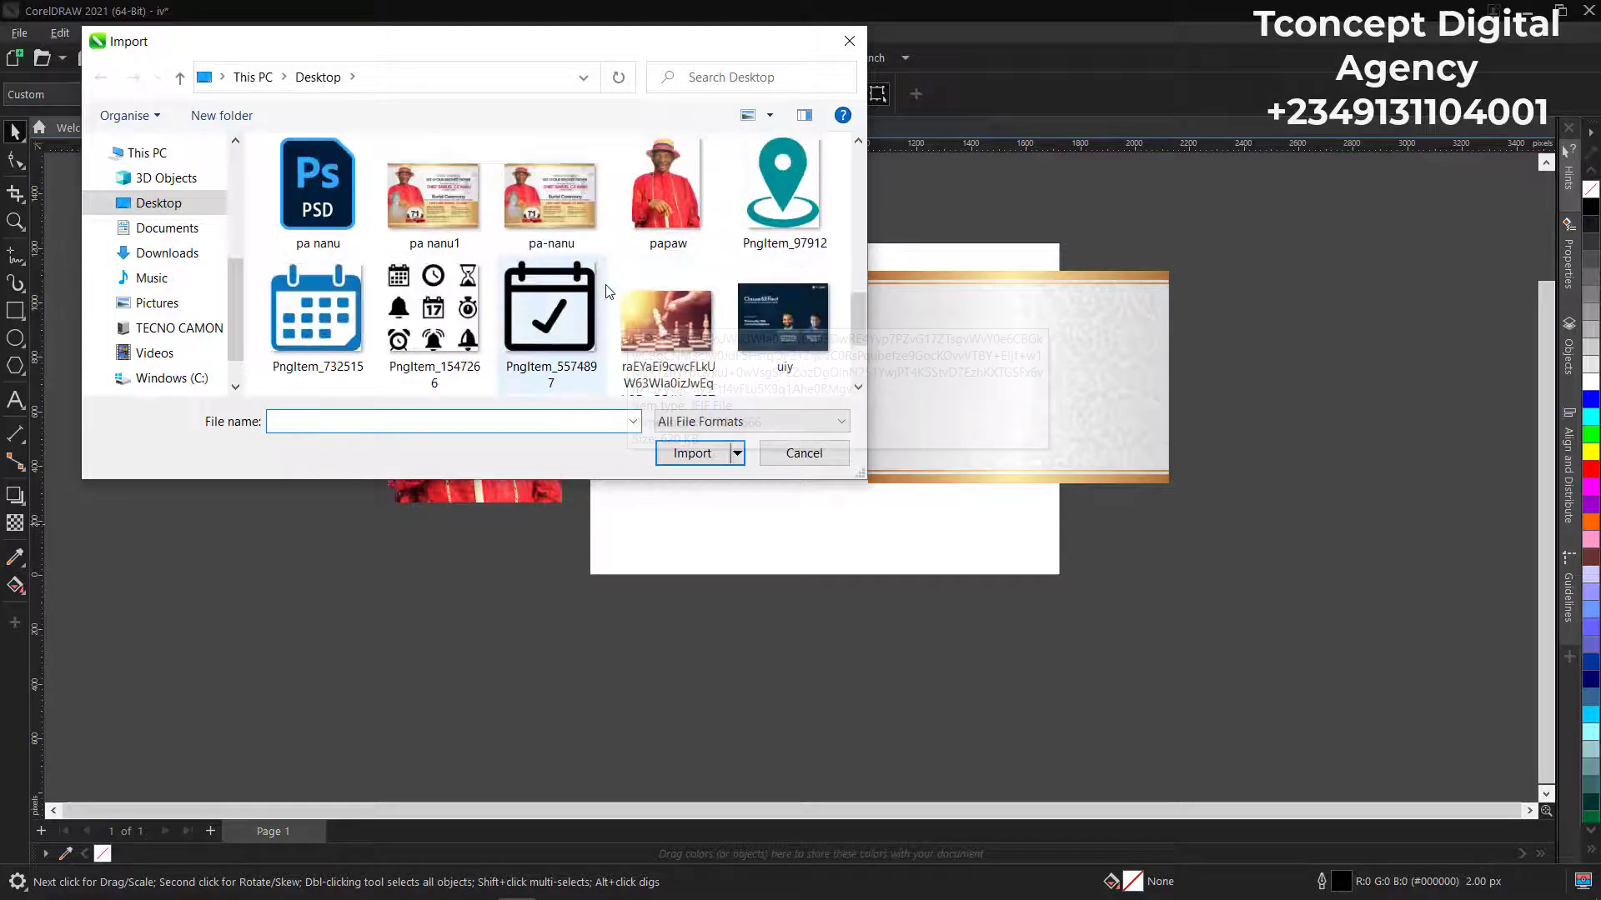
scroll(584, 317, up, 3)
click(553, 309)
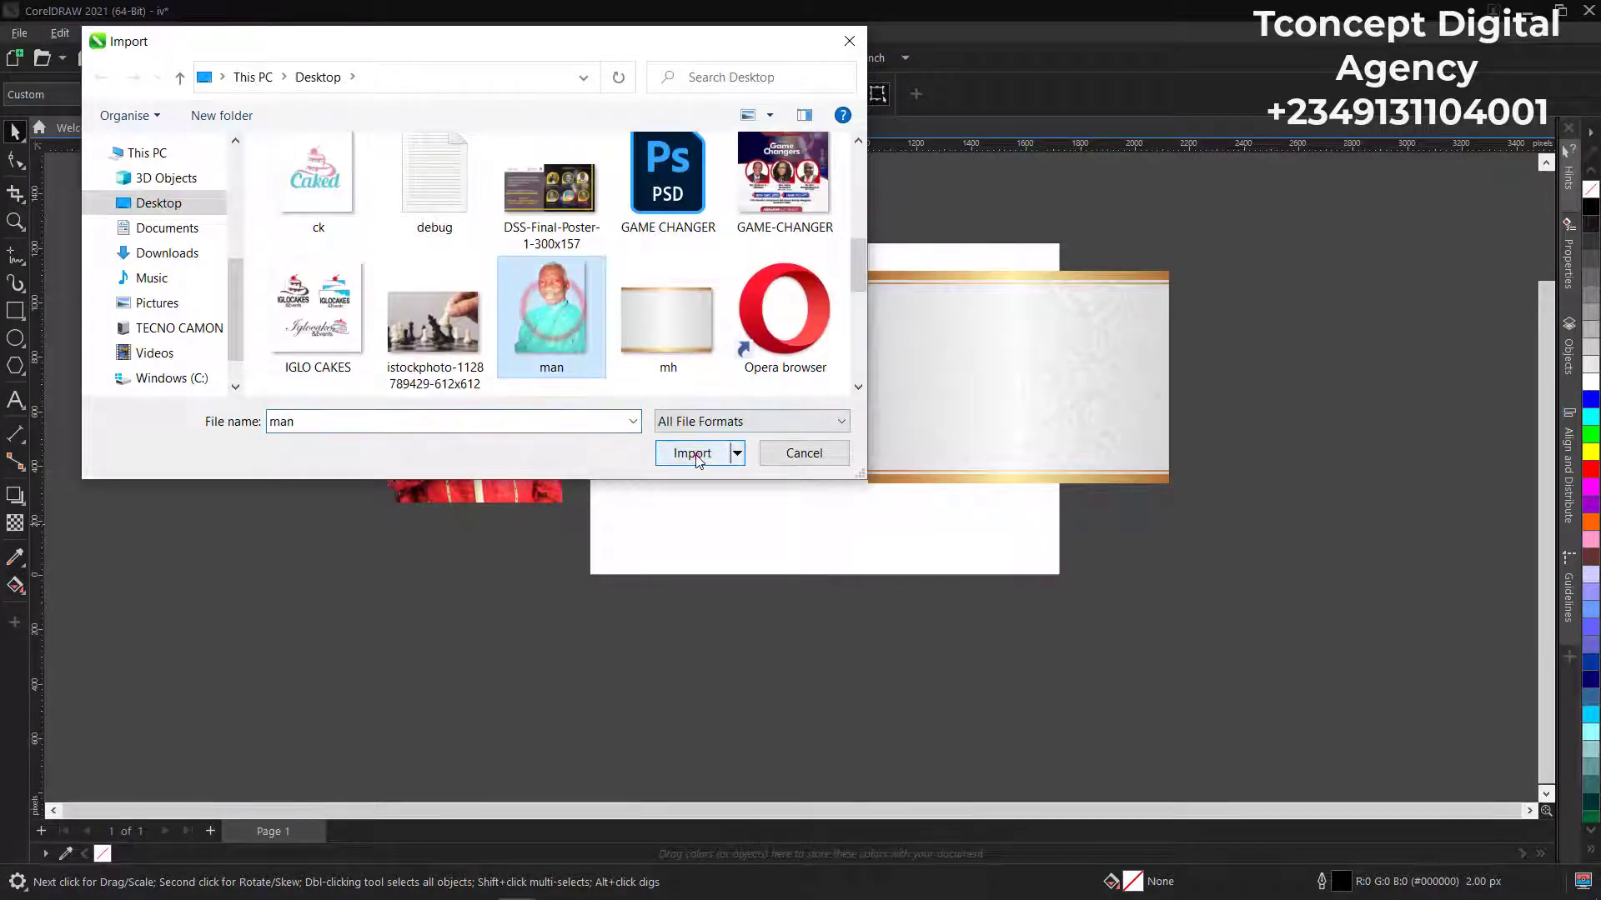
click(692, 453)
click(620, 319)
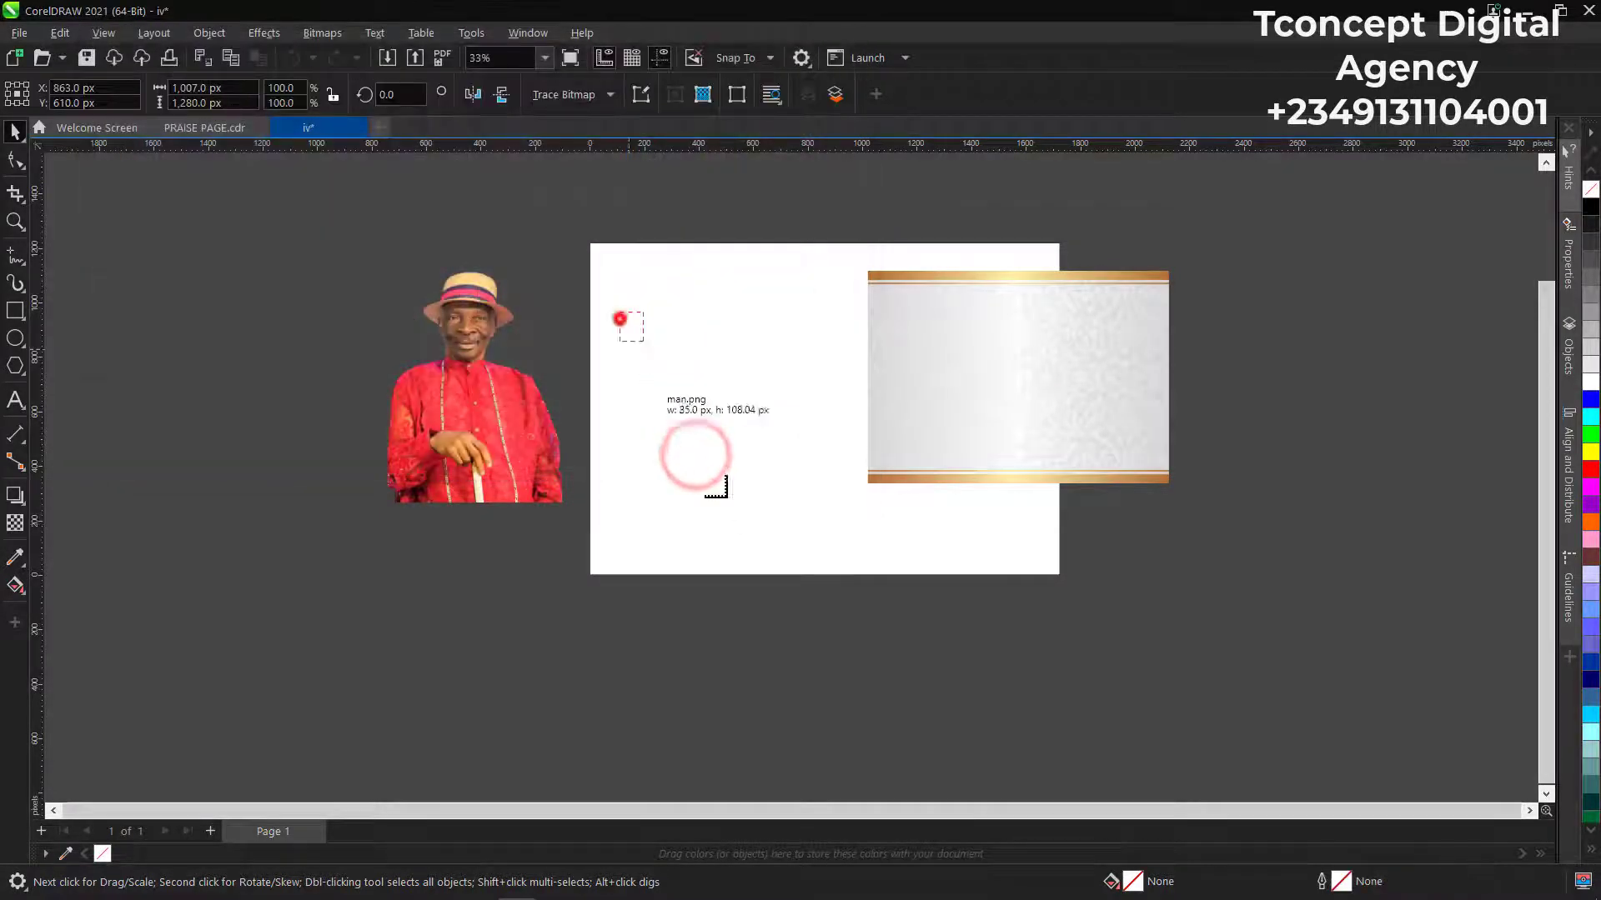
Move the turquoise-outfit portrait off the page to the far left, and shift the red-outfit portrait further left of the page.
click(111, 244)
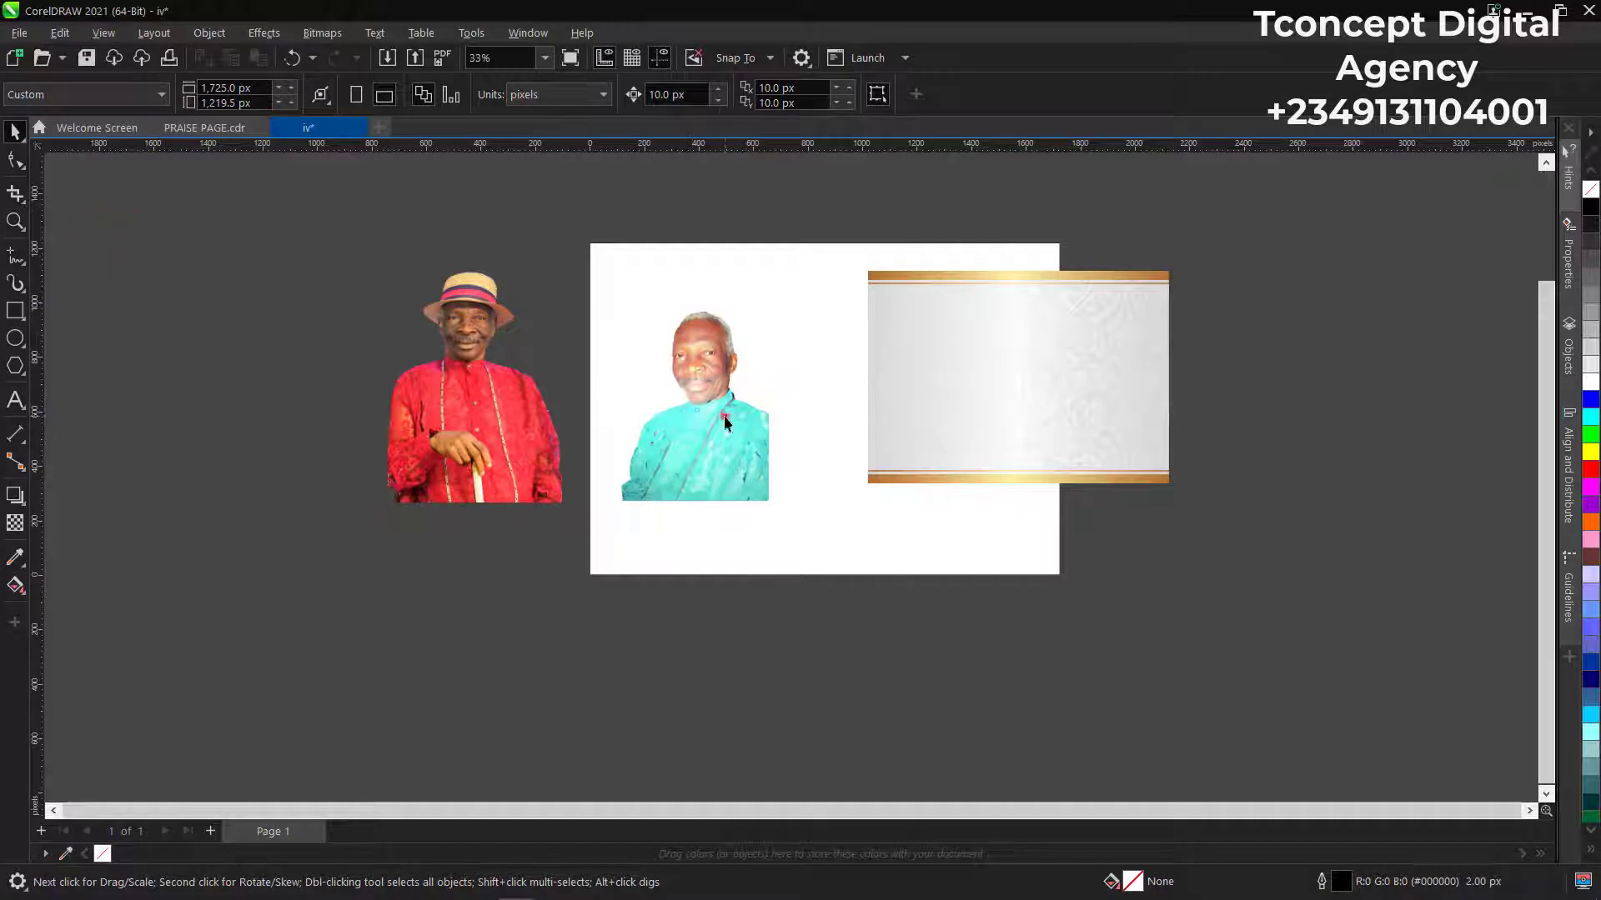
drag(722, 419, 293, 322)
click(427, 450)
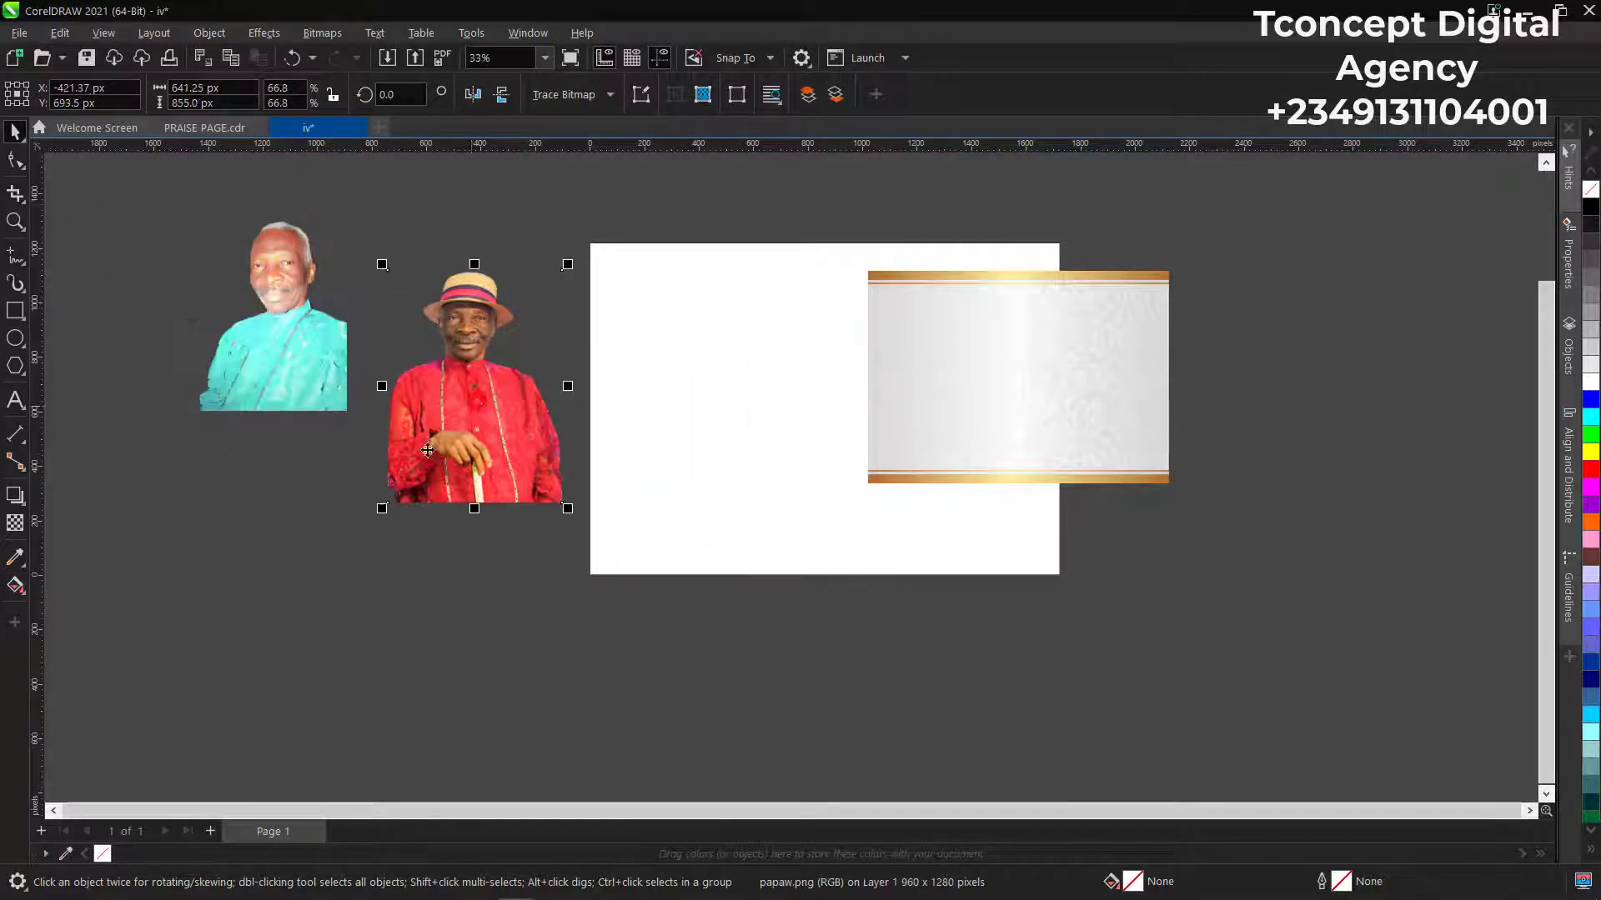
click(331, 525)
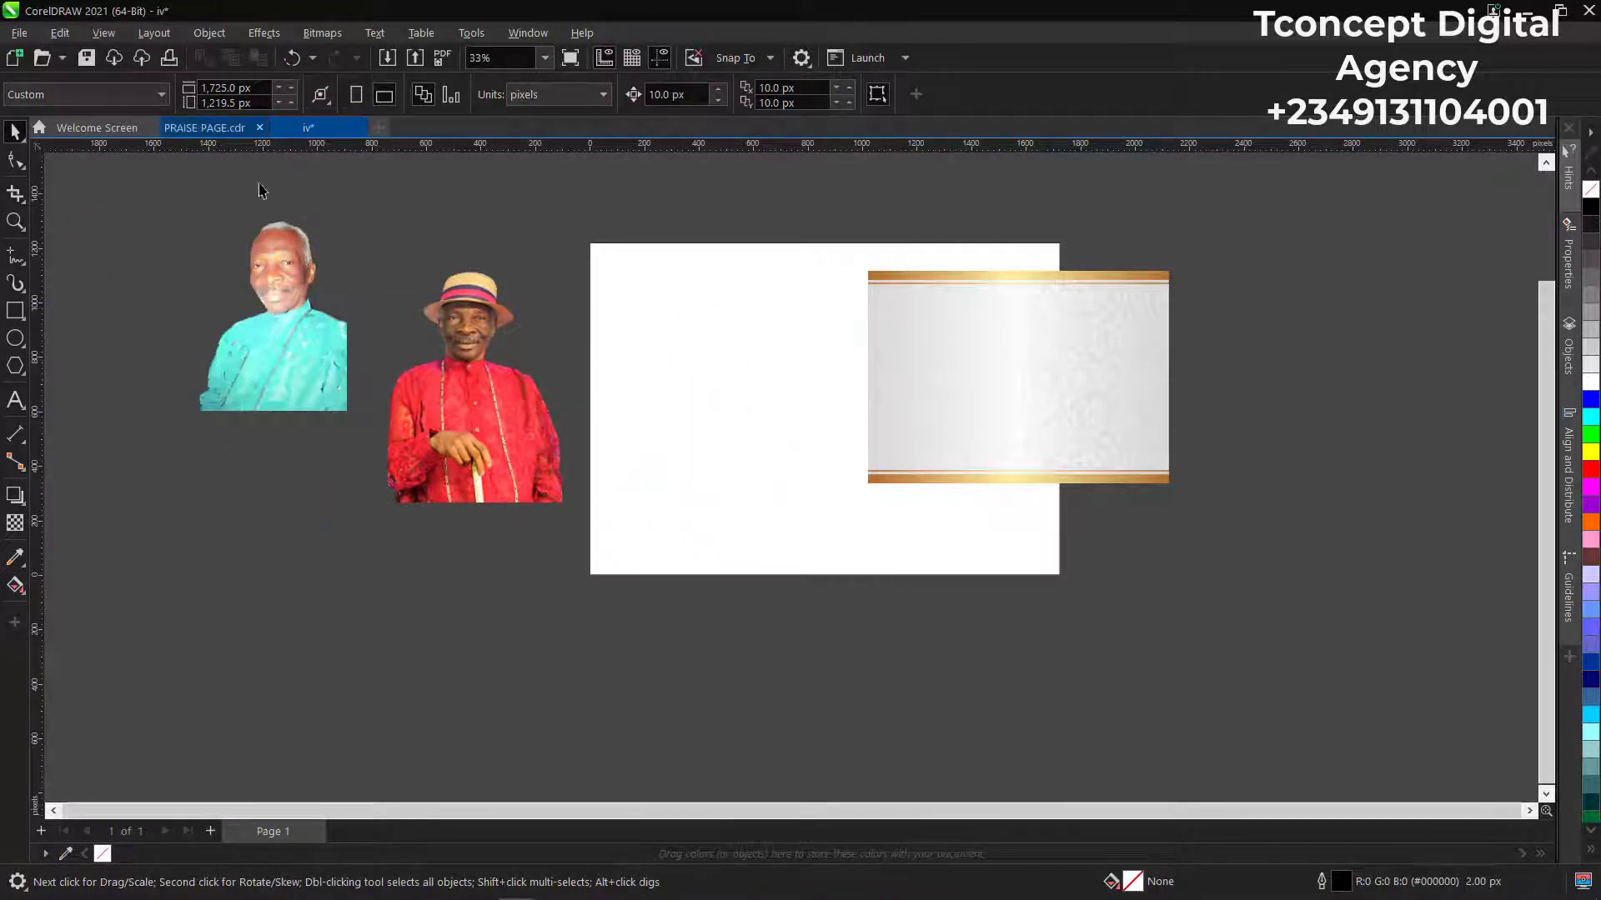
click(554, 345)
drag(553, 345, 470, 383)
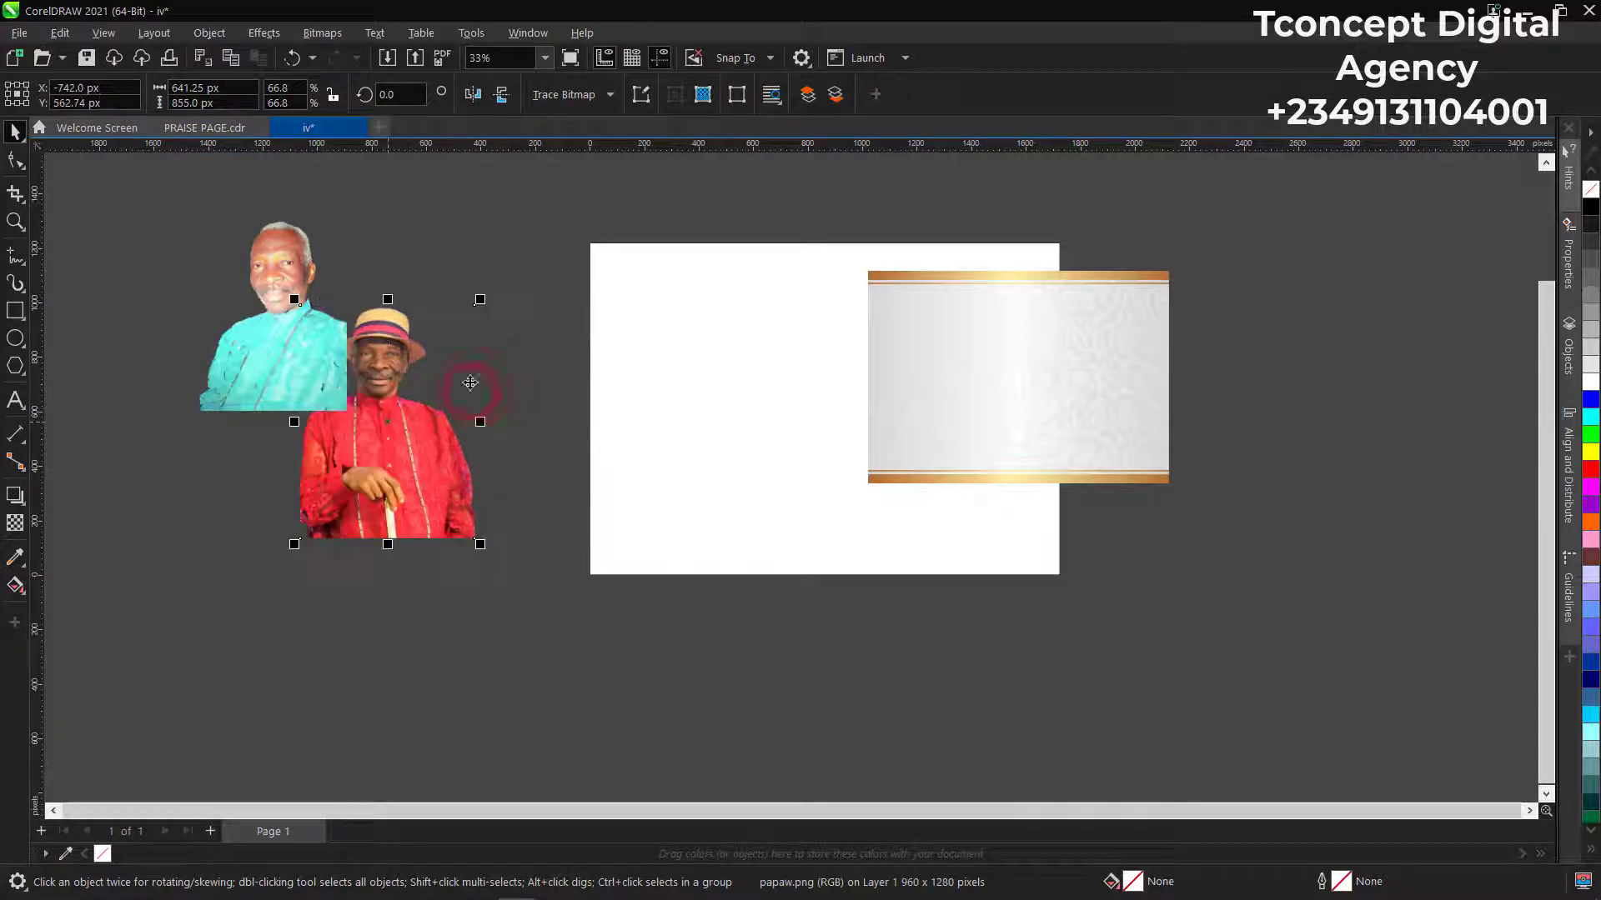
Enlarge the gold-edged background image to about 1807 by 1278 px and shift it right, overlapping the page's right part.
click(499, 222)
click(980, 378)
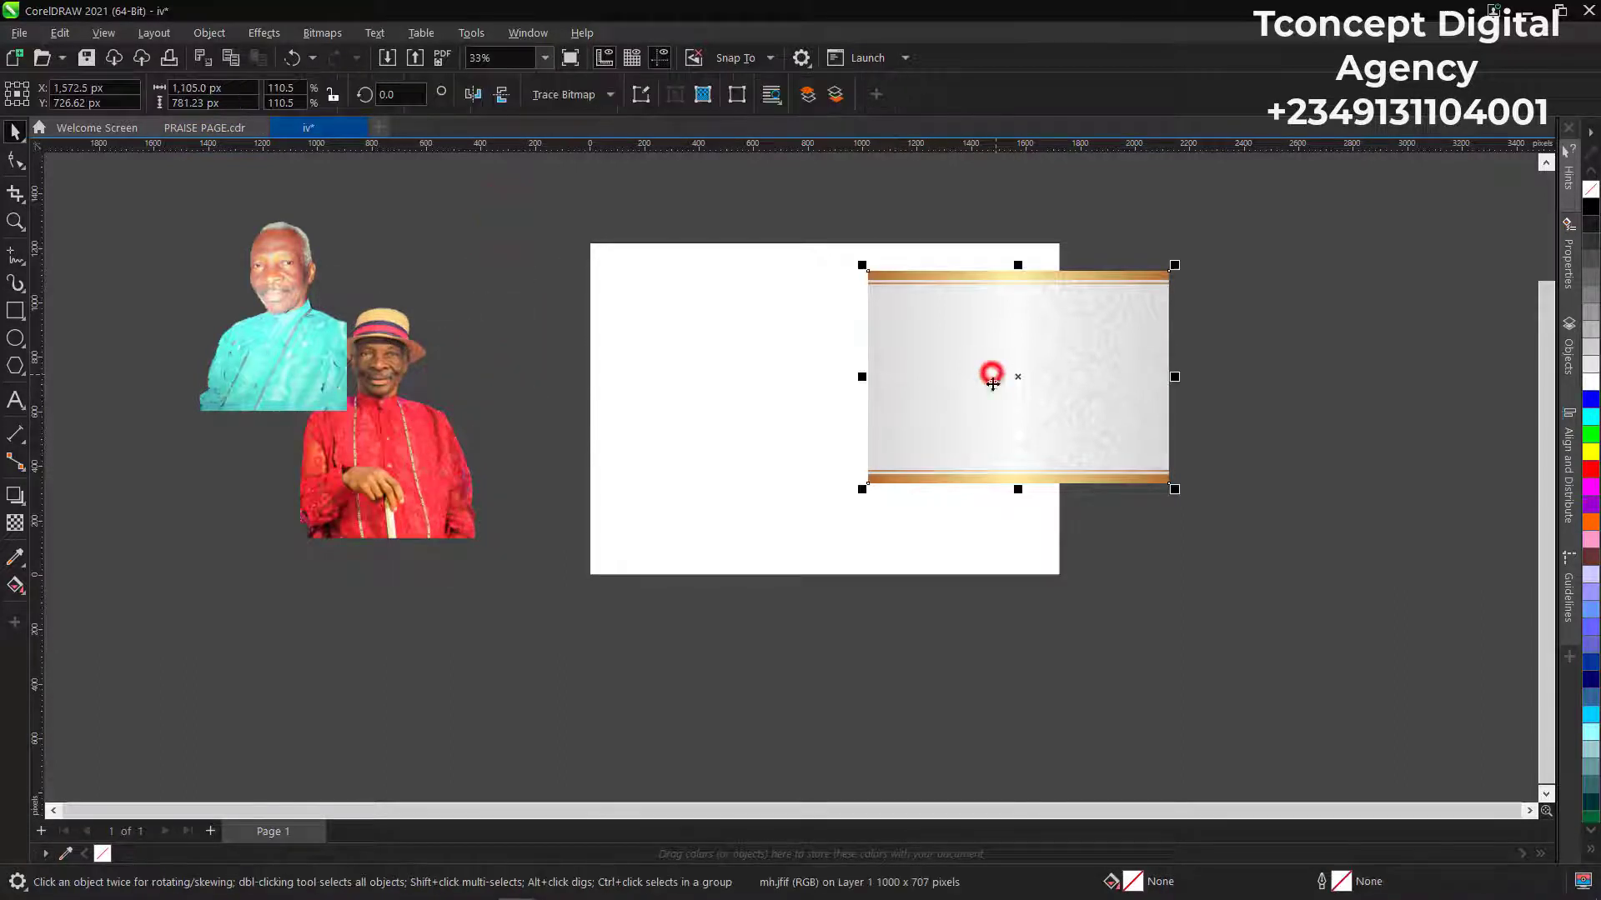
click(711, 357)
click(997, 357)
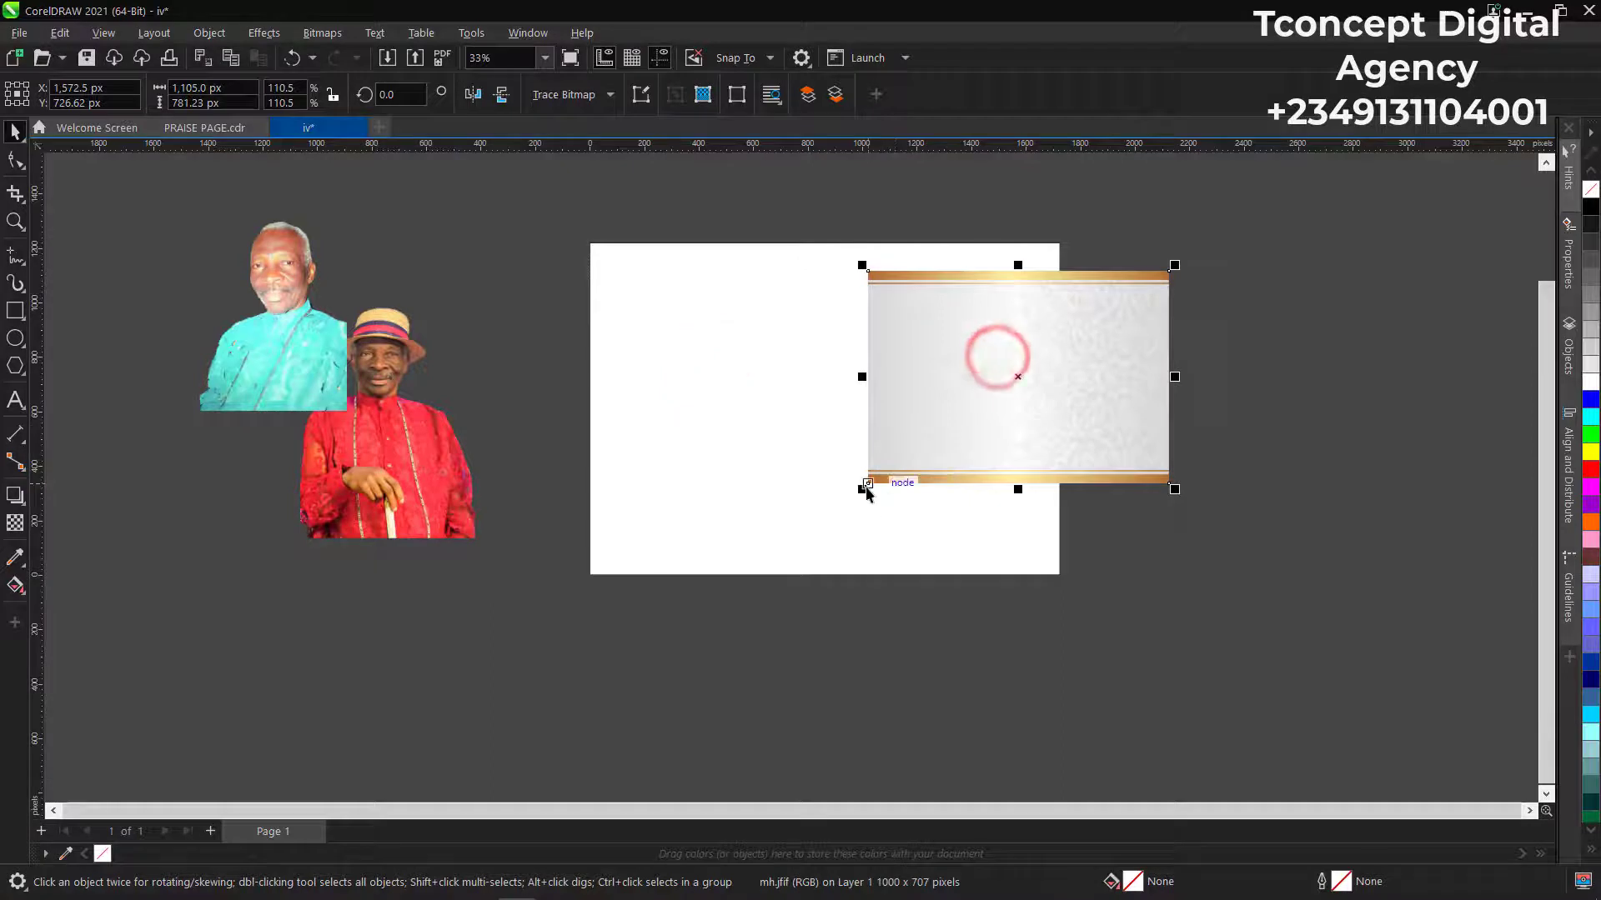
drag(859, 489, 668, 625)
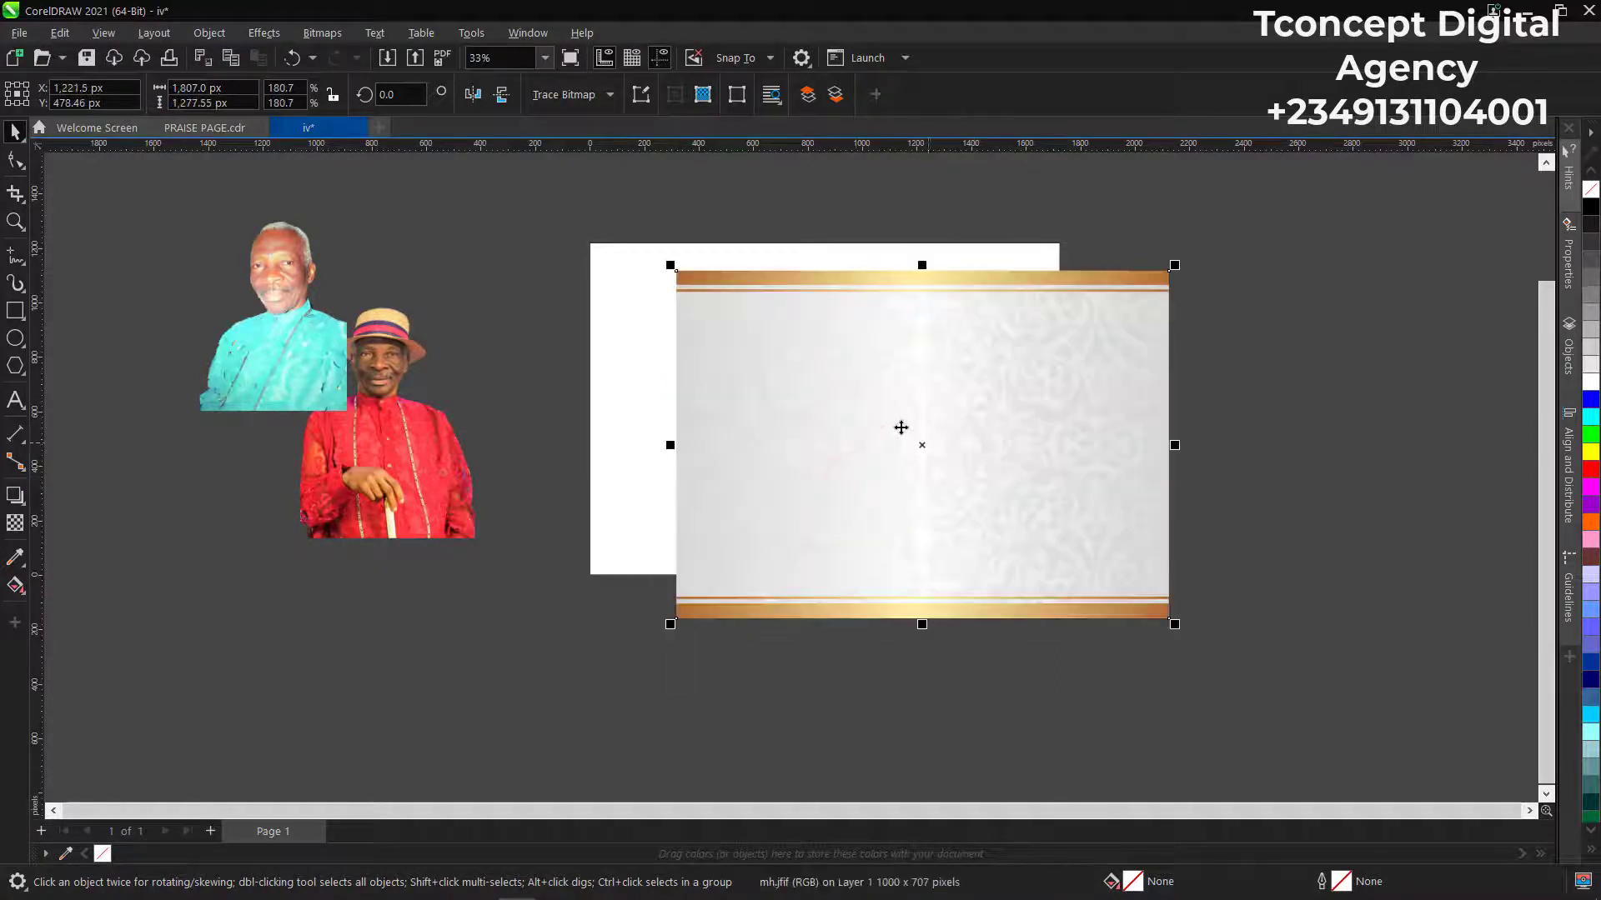
drag(902, 430, 1020, 434)
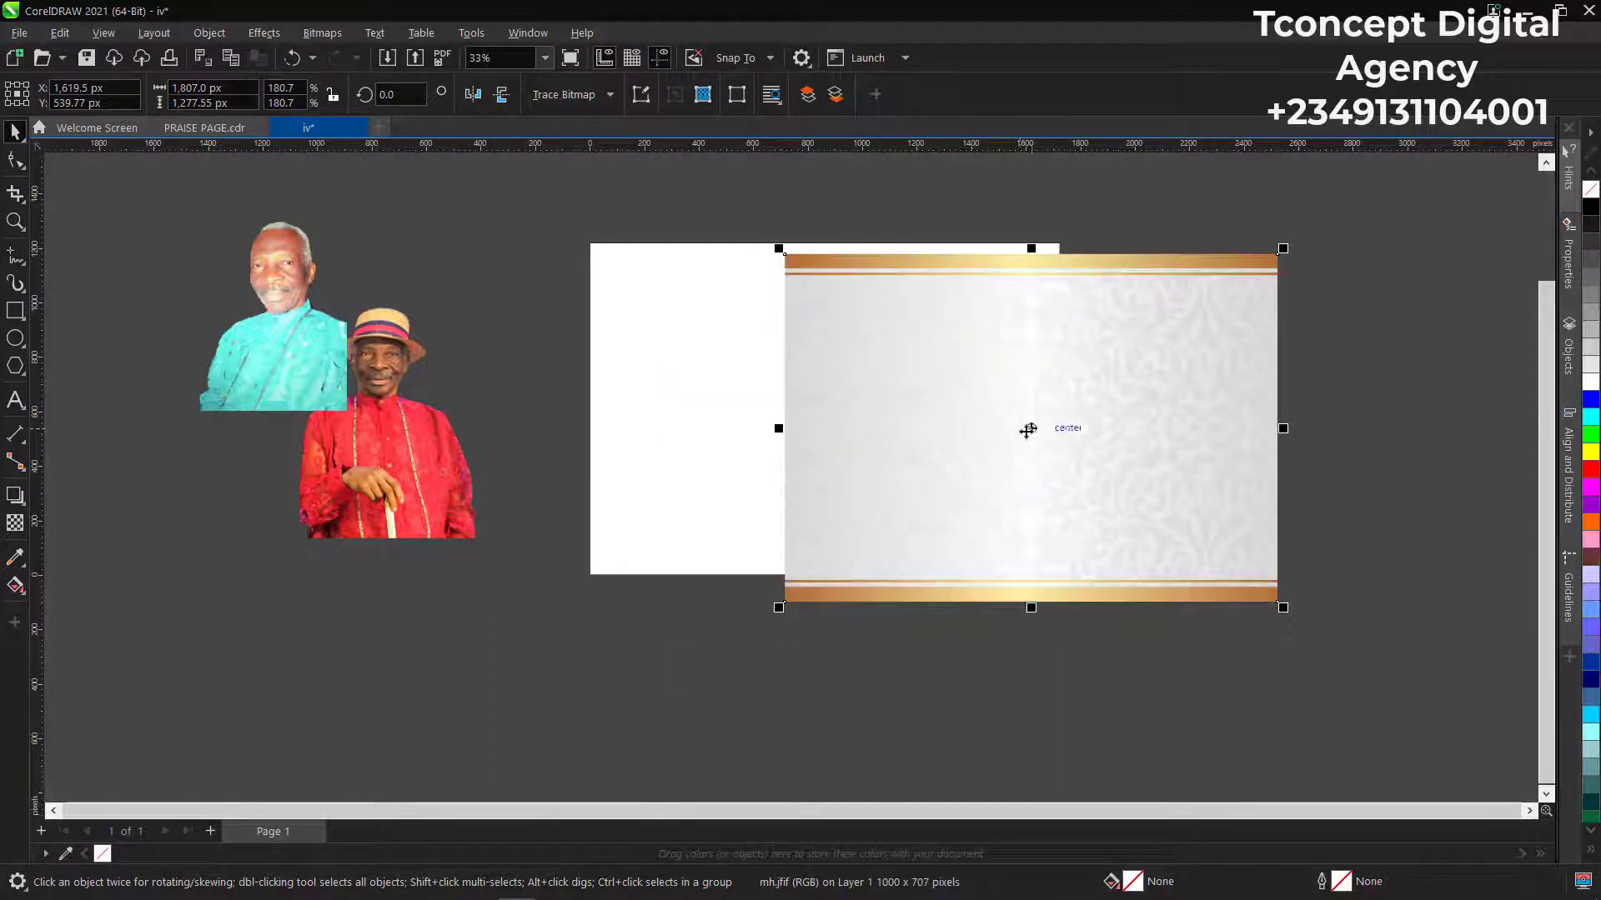
PowerClip the gold-edged background image inside the page-sized rectangle.
right_click(1026, 431)
click(1084, 611)
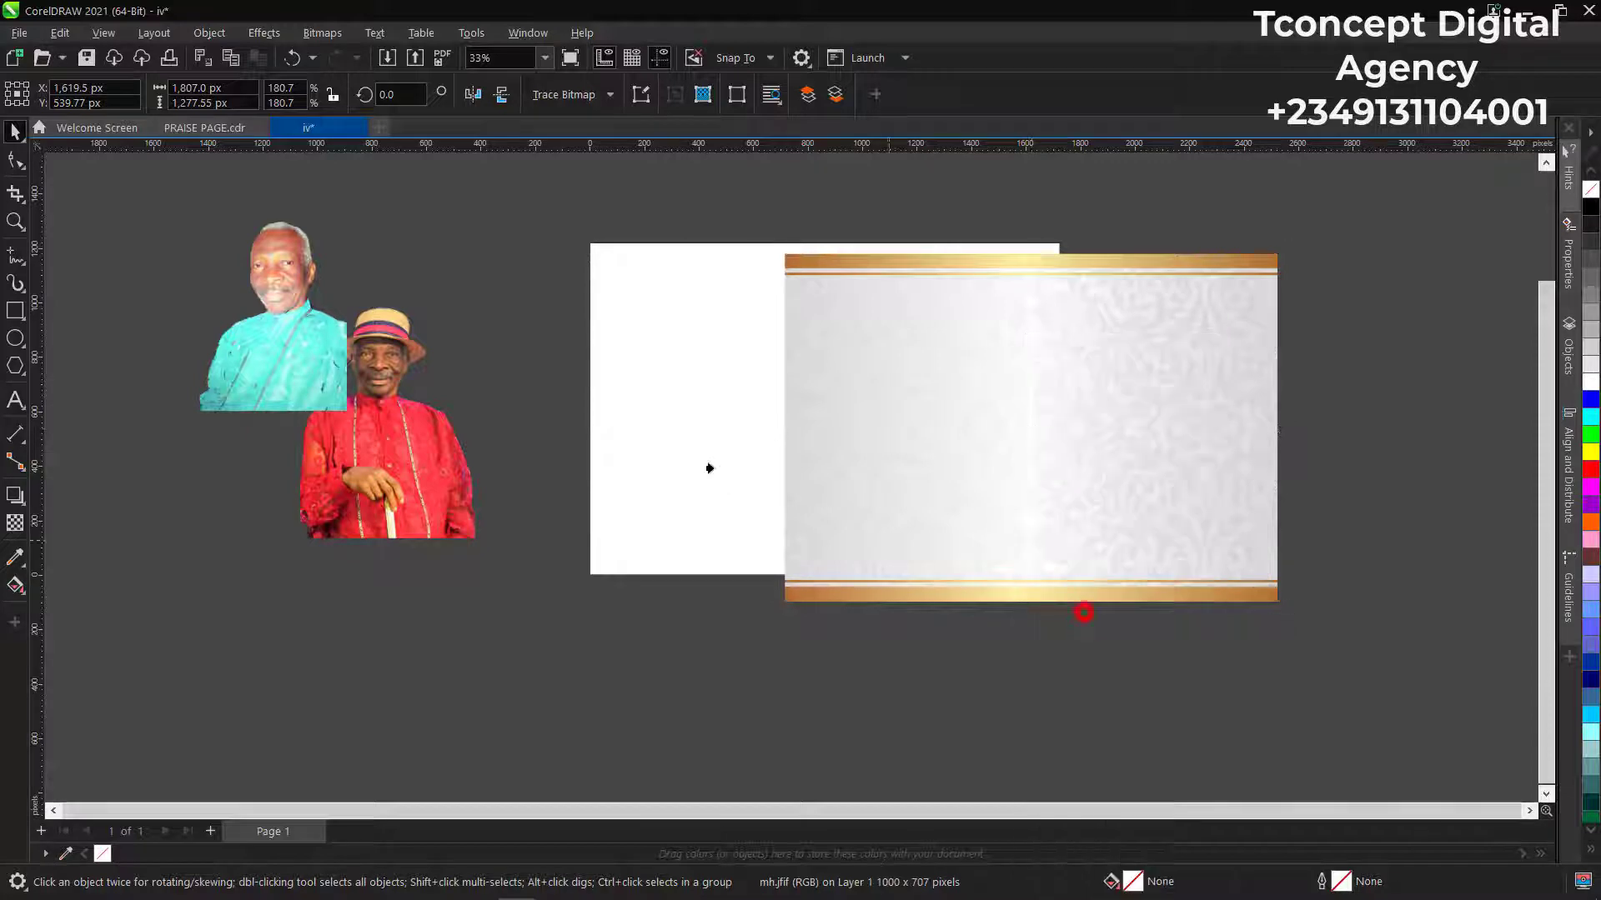
click(645, 411)
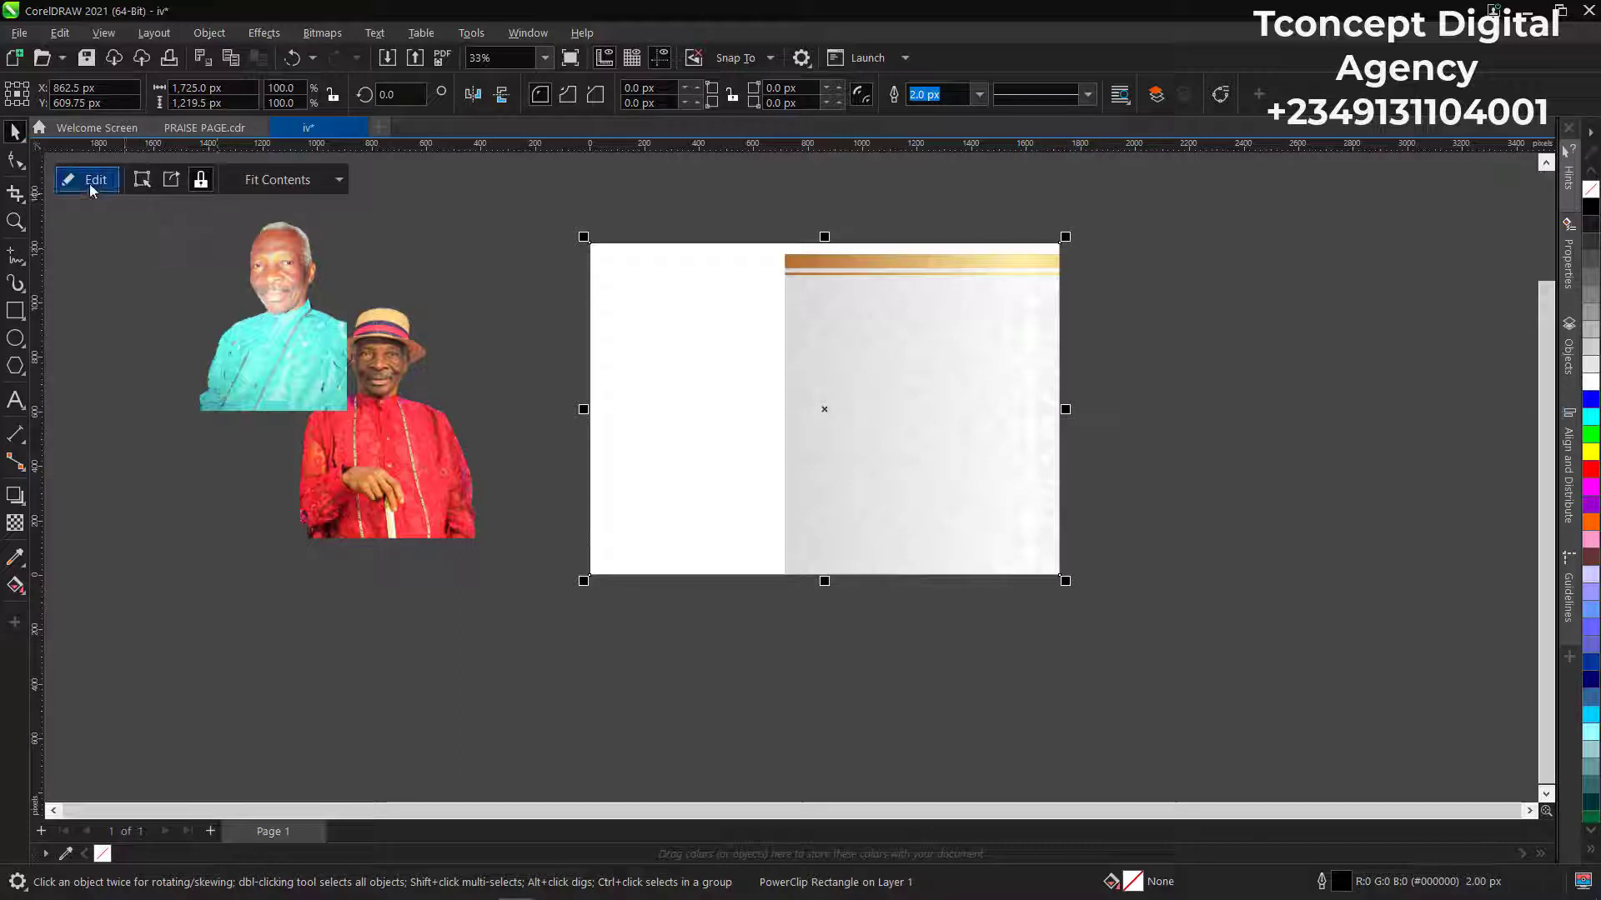
Edit the PowerClip contents and move the background image left and slightly up so it fills the whole page frame.
click(922, 402)
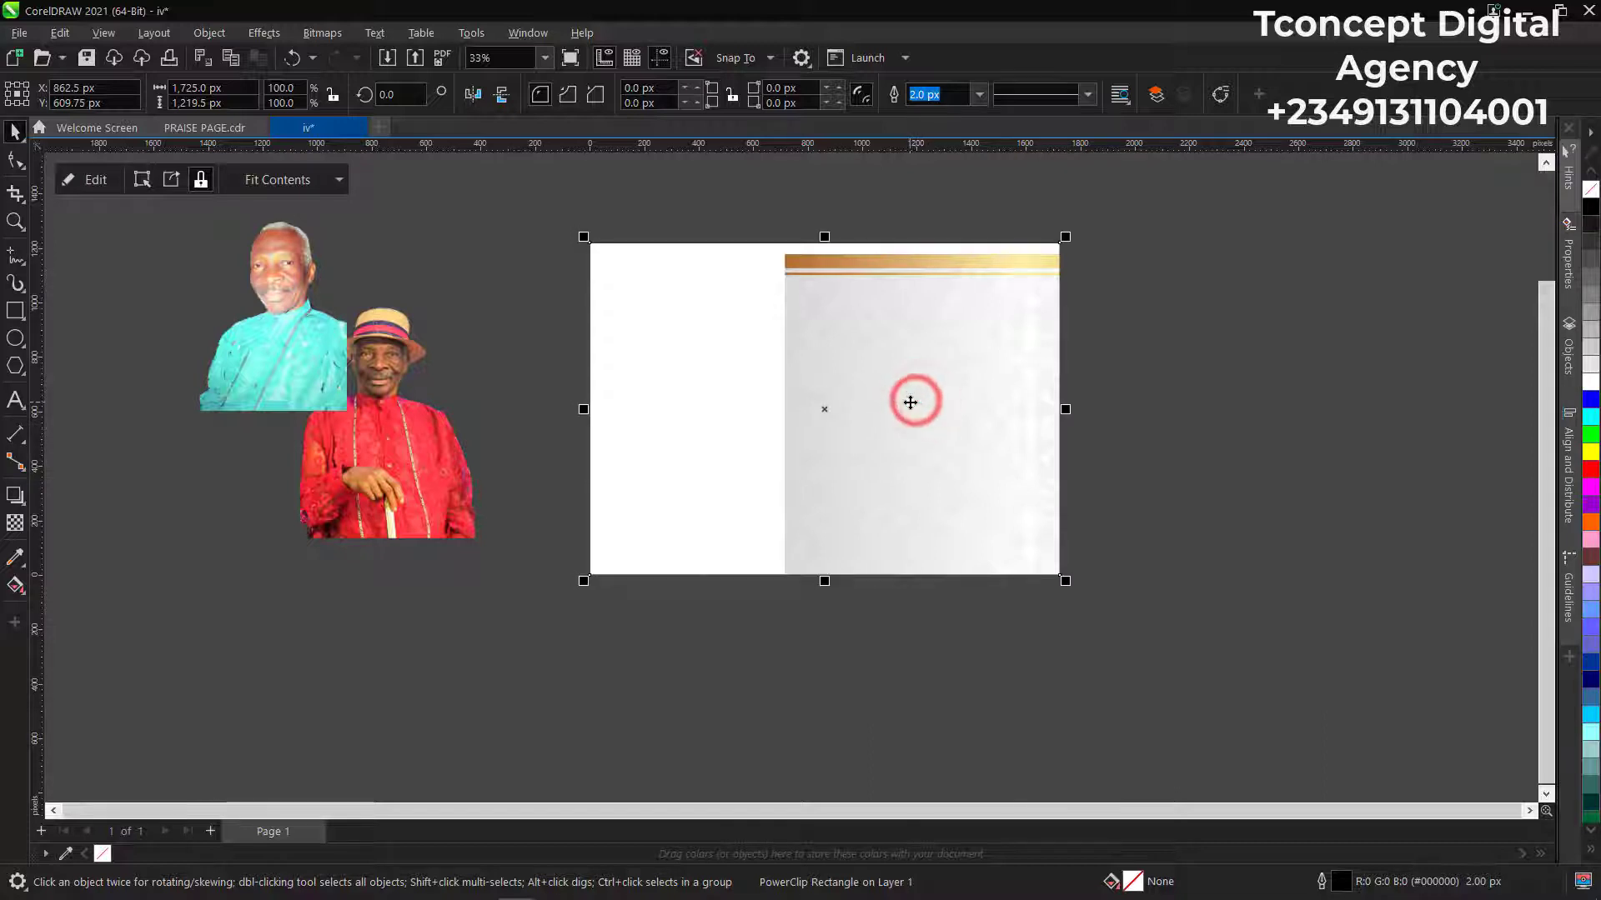
click(910, 407)
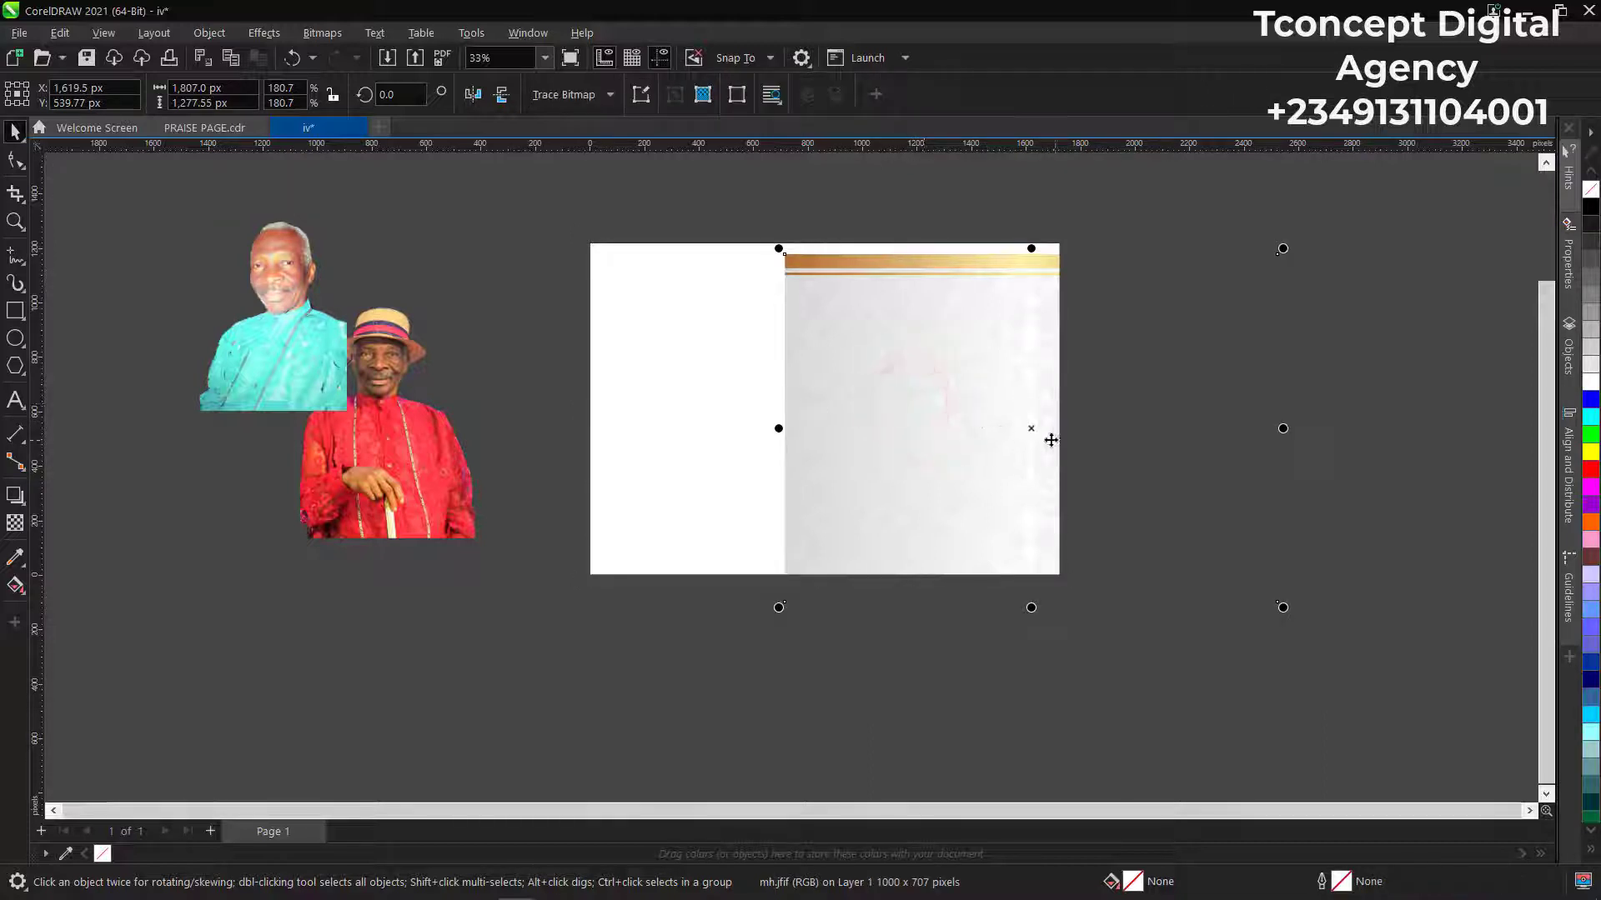
drag(1029, 425, 832, 416)
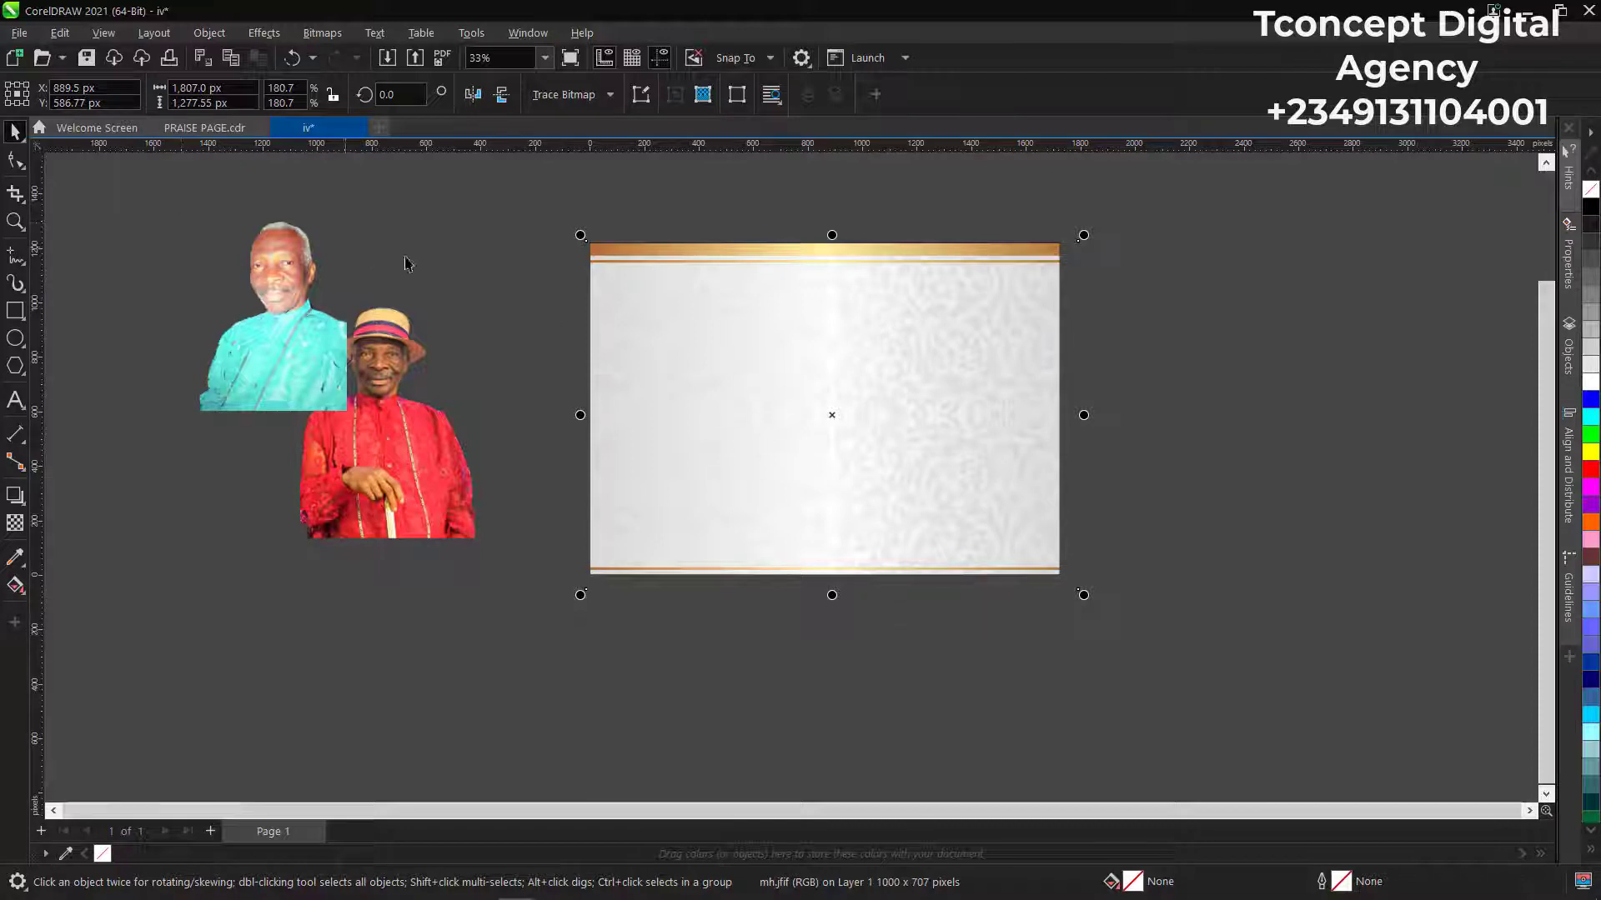
click(414, 221)
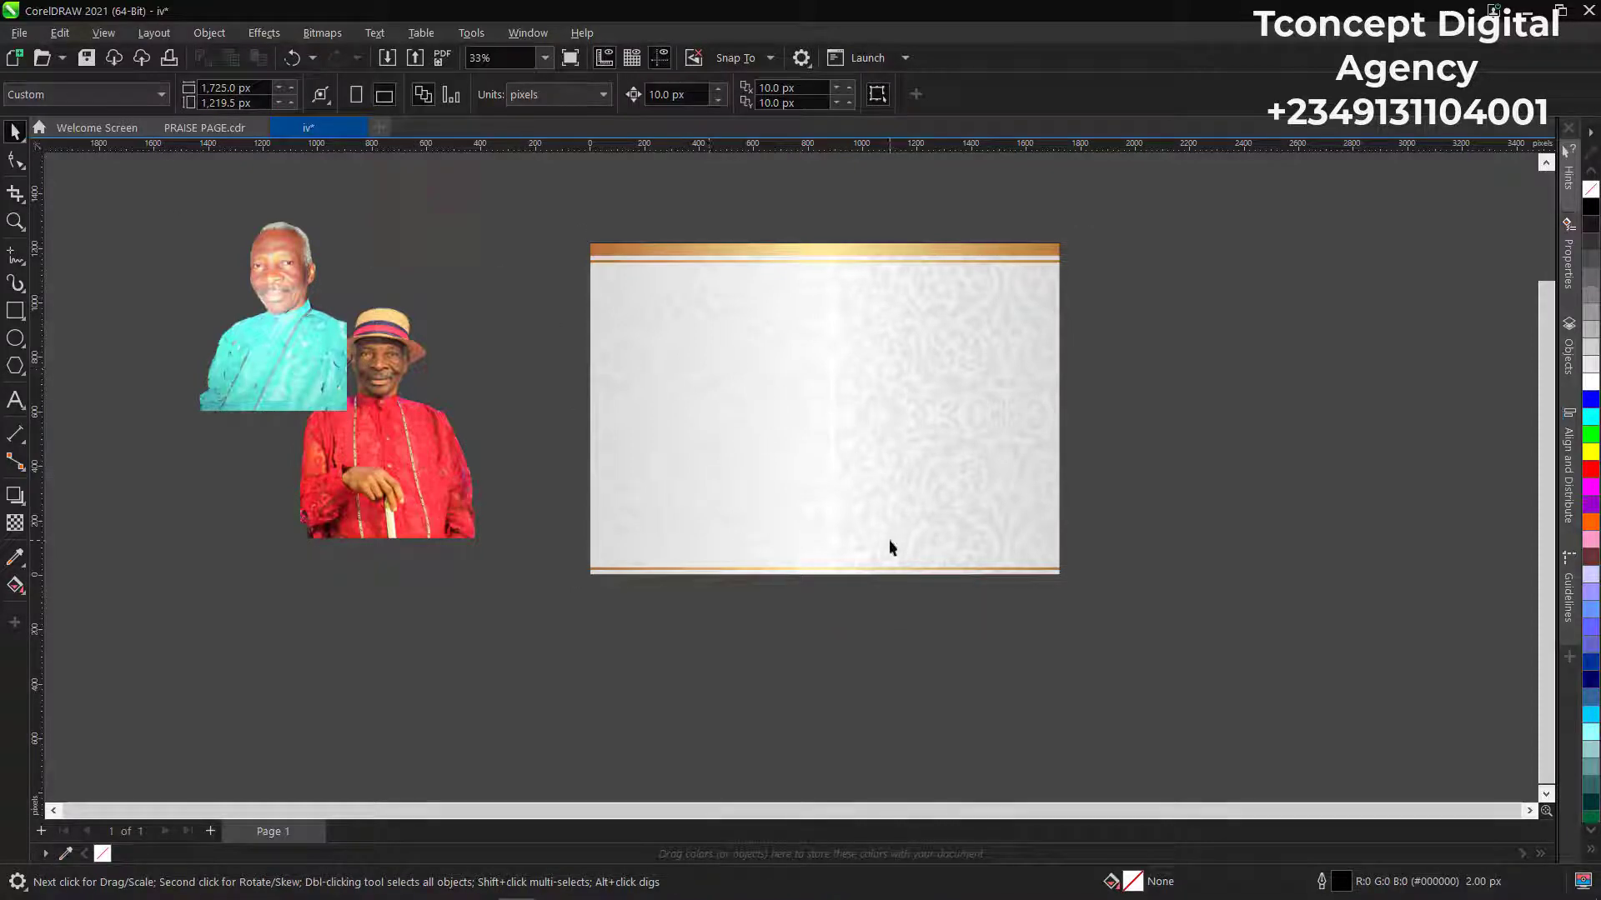
Move the red-outfit portrait up and right so it stands beside the turquoise-outfit portrait without overlapping it.
click(381, 442)
drag(381, 442, 436, 354)
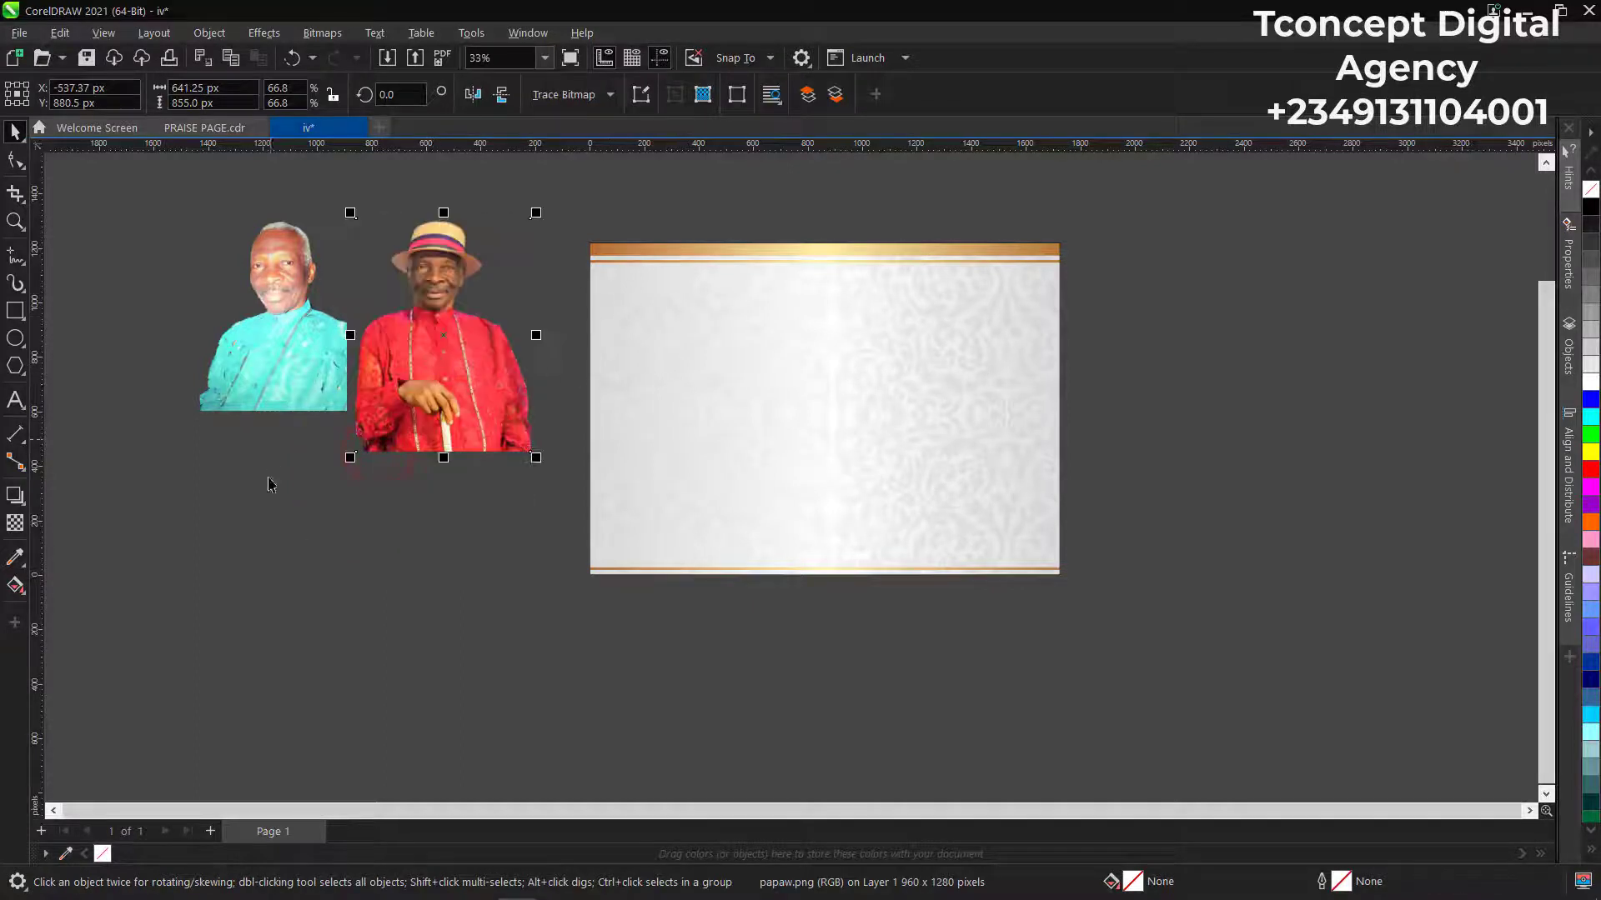
click(313, 550)
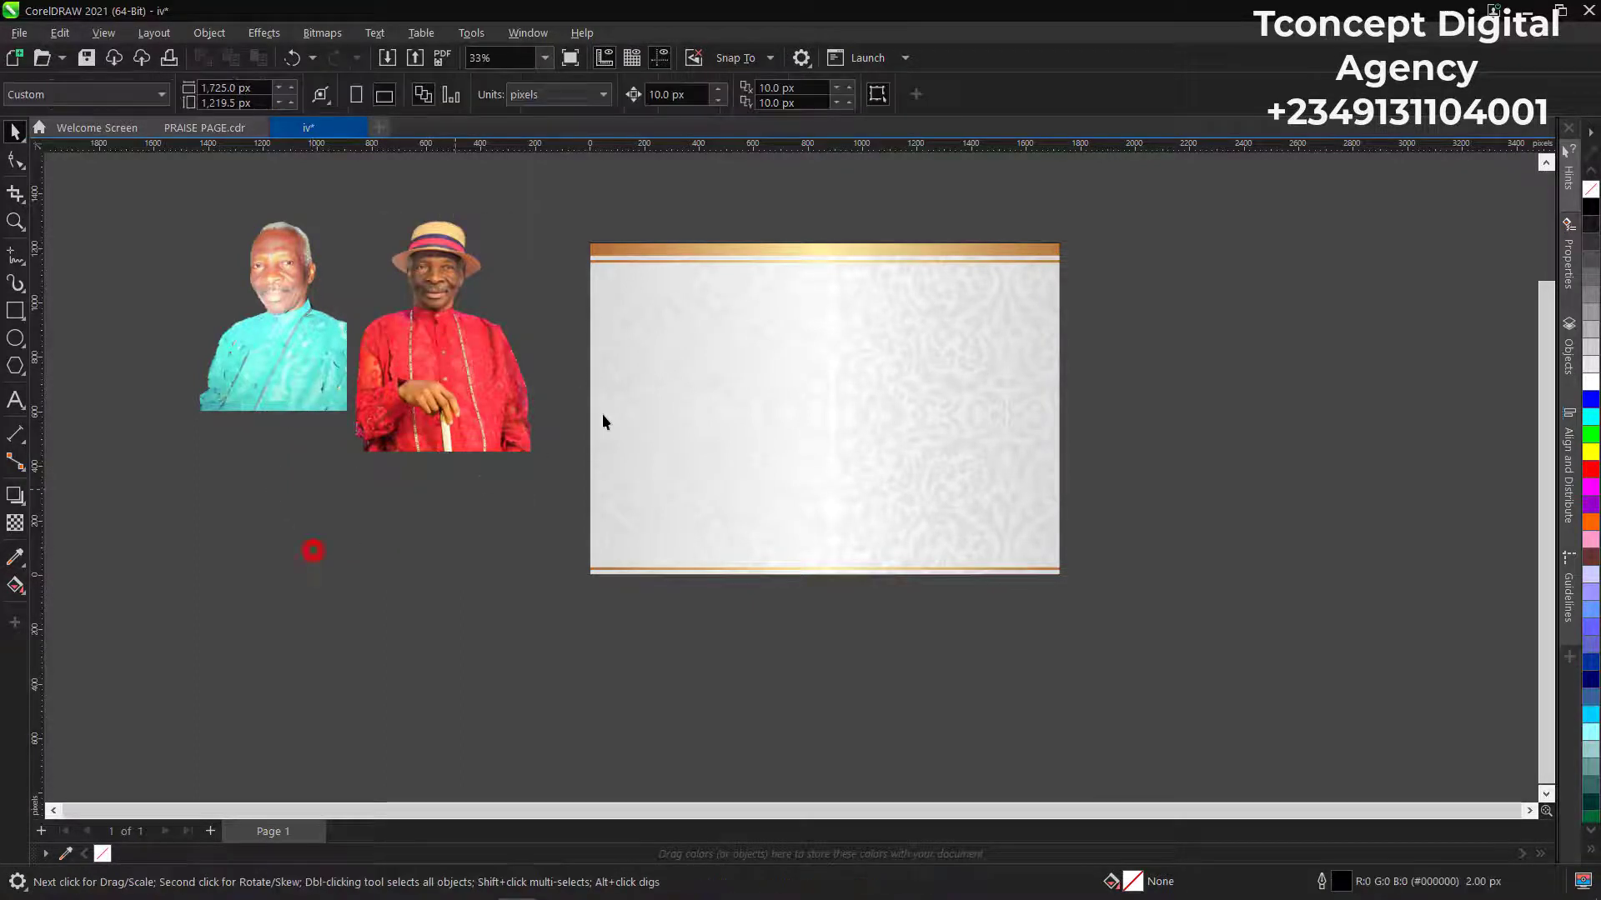
Copy all objects of the finished burial invitation card from the PRAISE PAGE.cdr document.
click(212, 126)
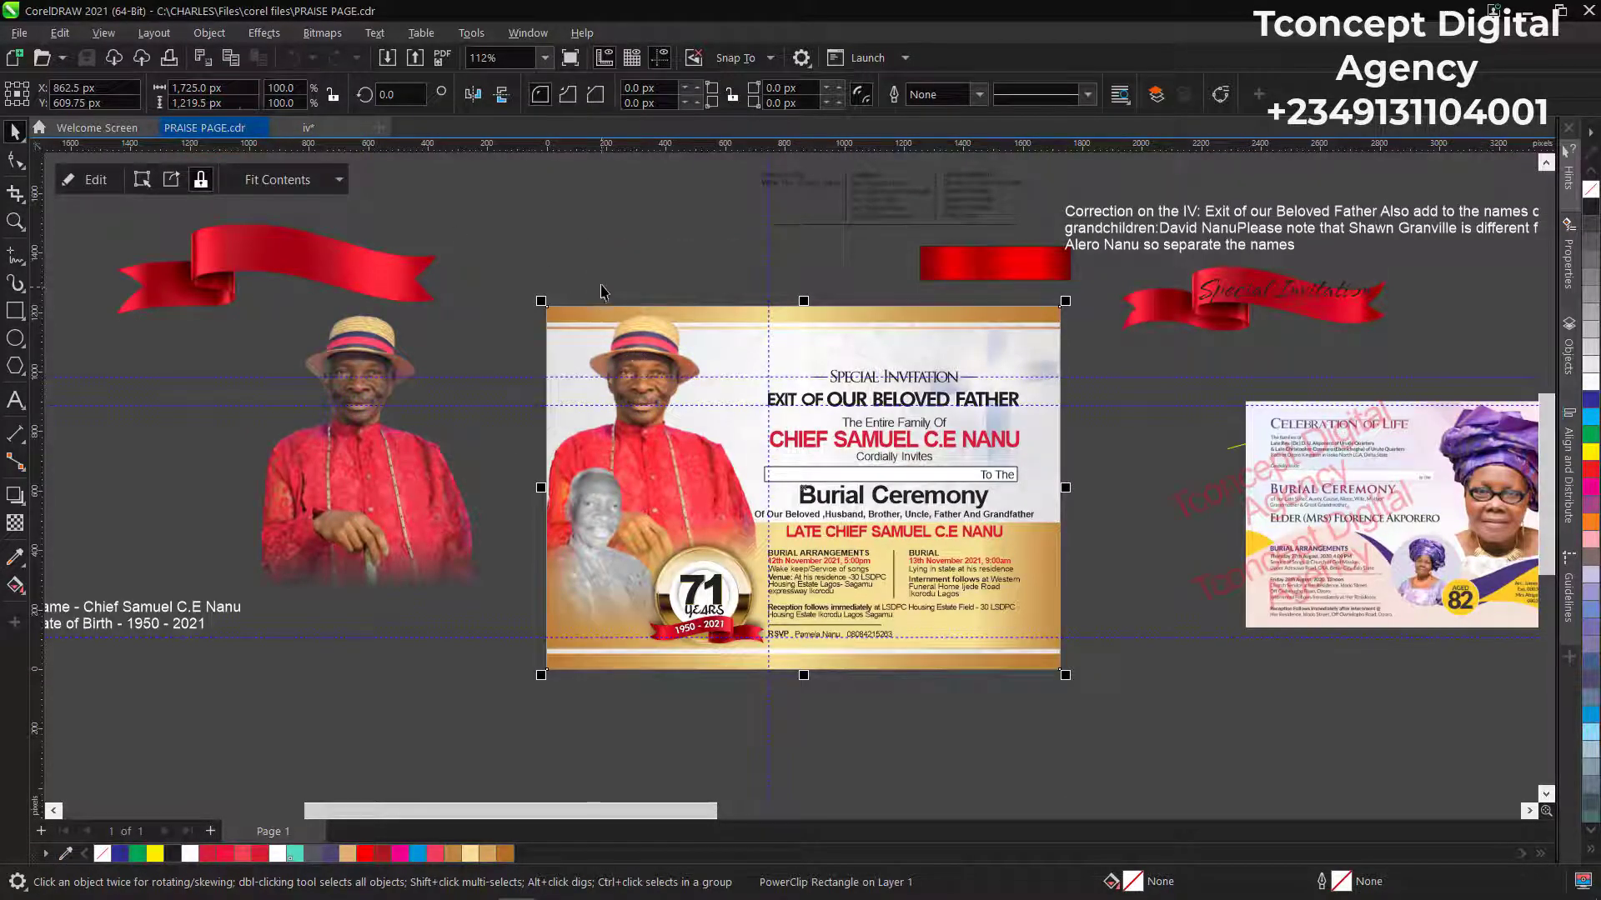
drag(518, 290, 1087, 697)
right_click(831, 388)
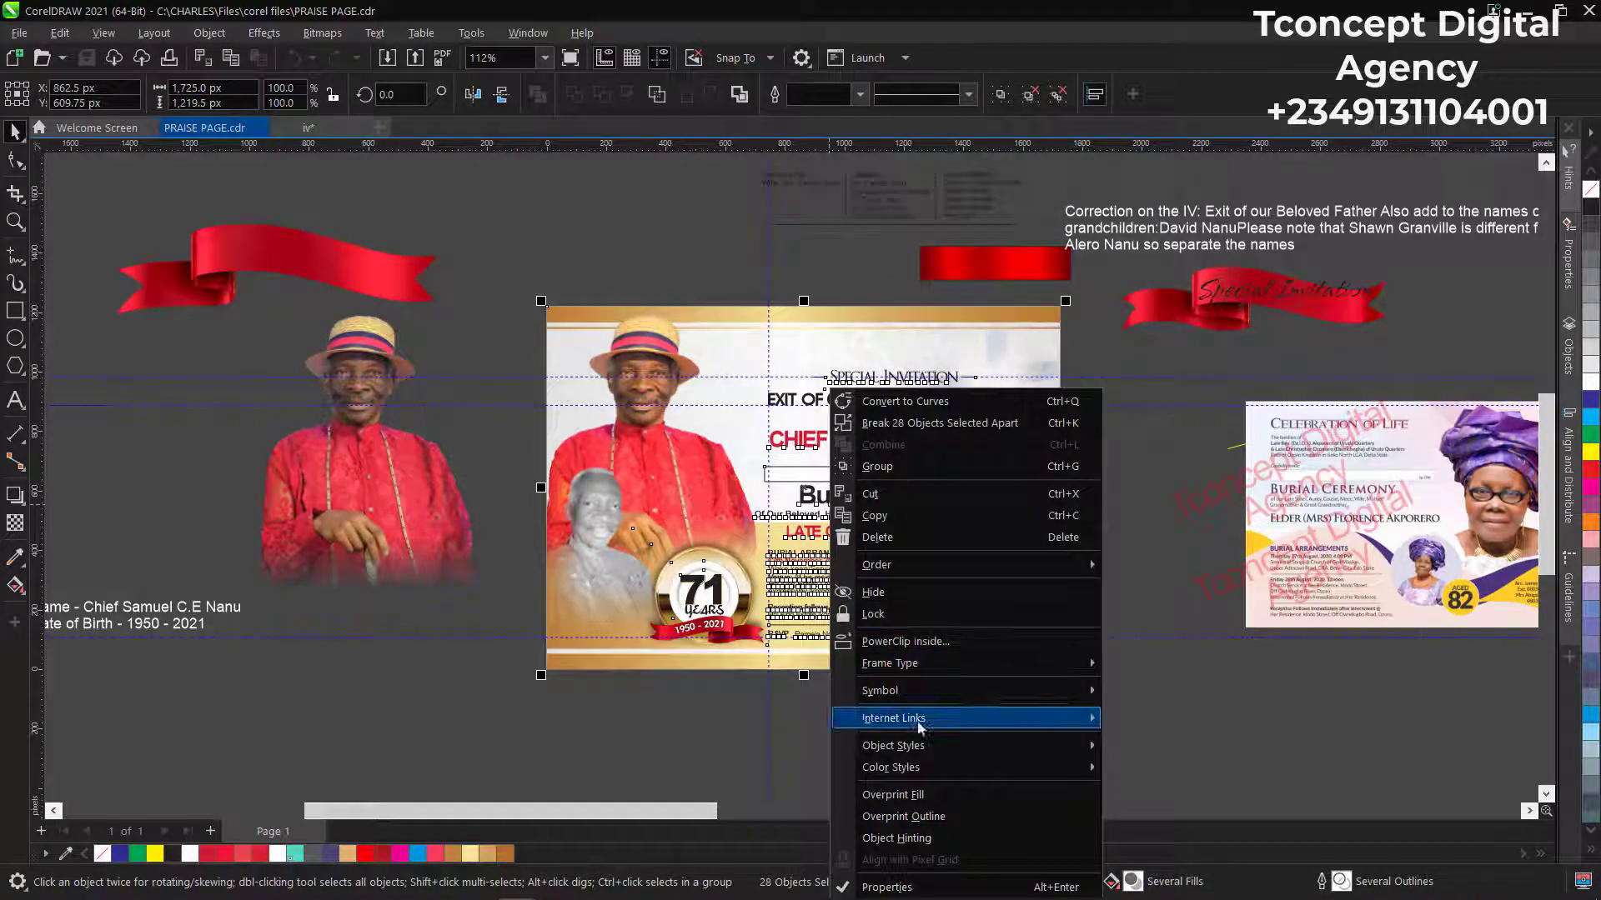
click(884, 515)
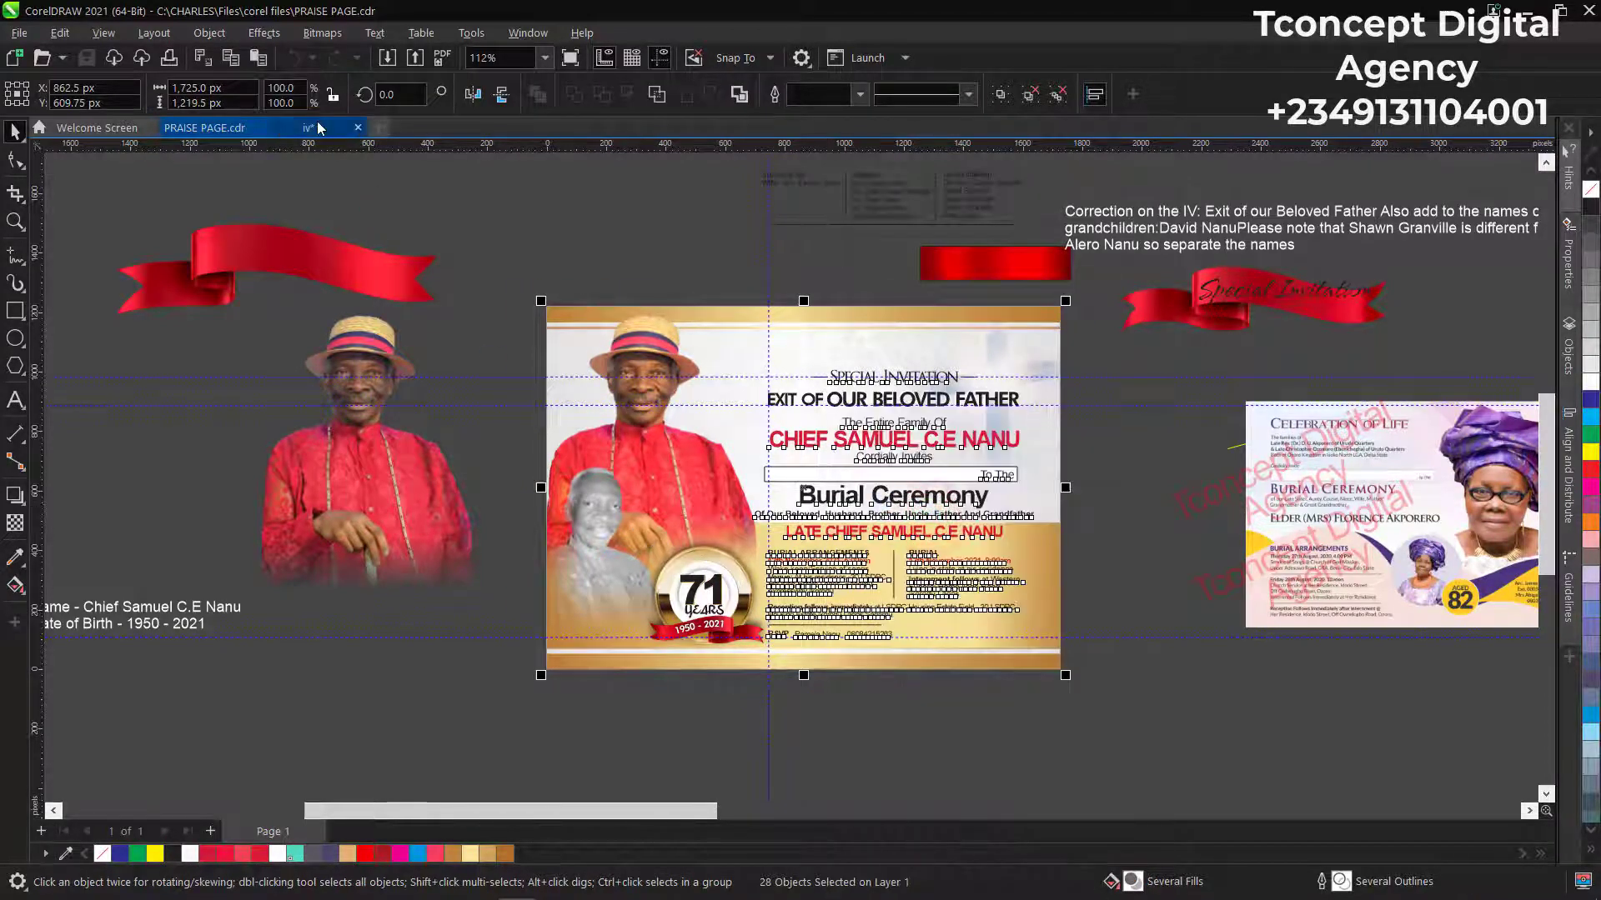
Paste the copied invitation card into the iv document and place it to the right of the page as a reference.
click(317, 128)
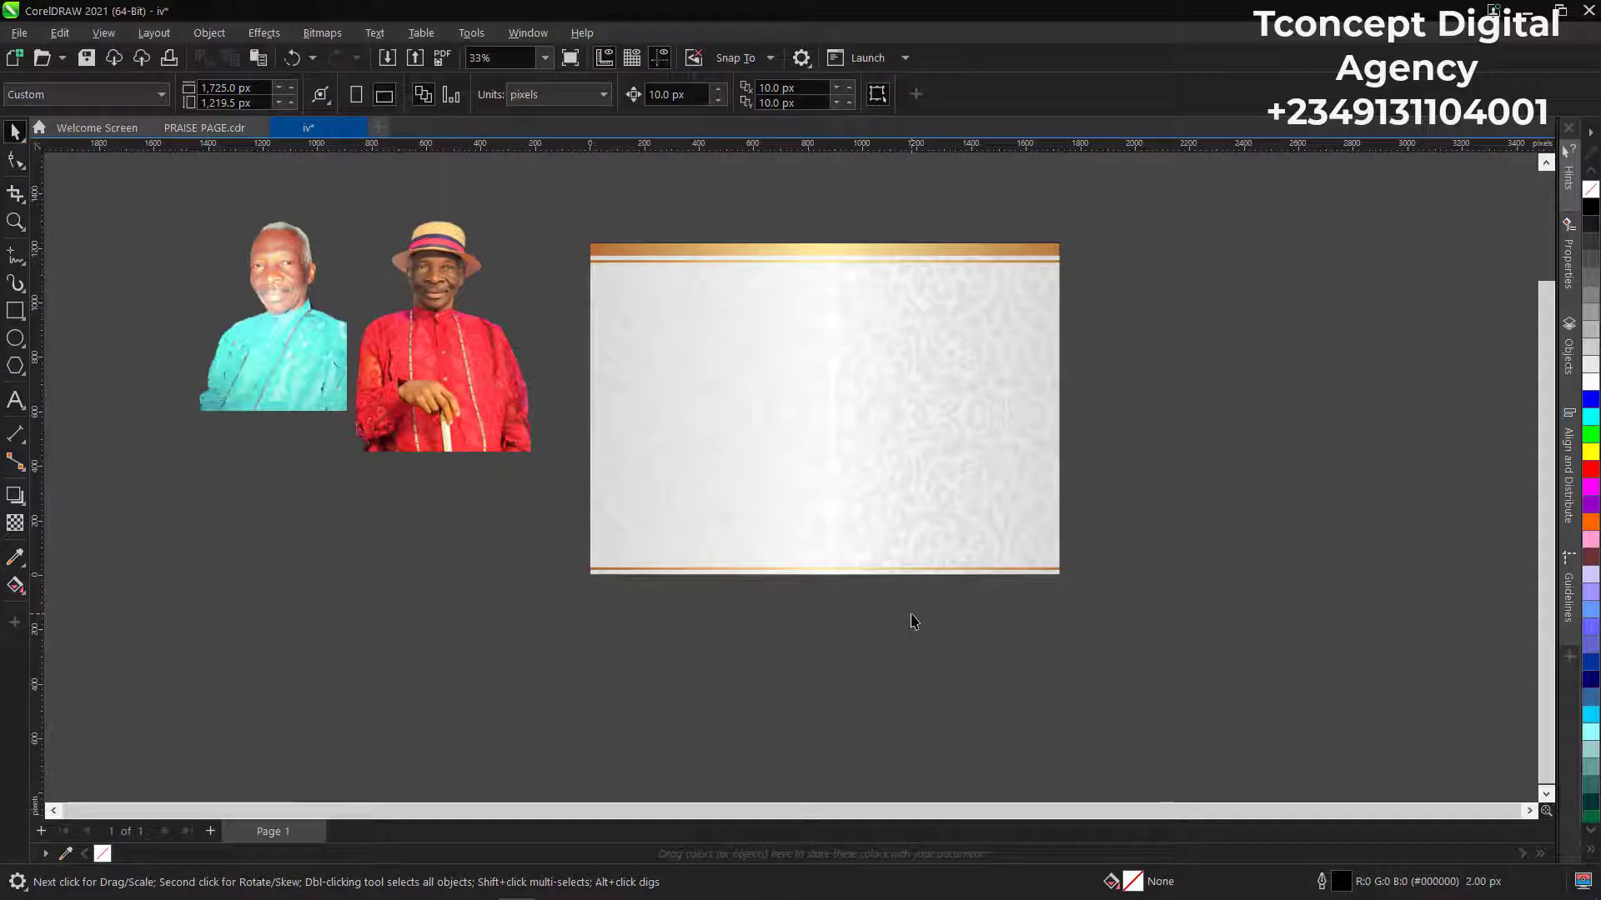
key(ctrl+v)
scroll(751, 466, down, 1)
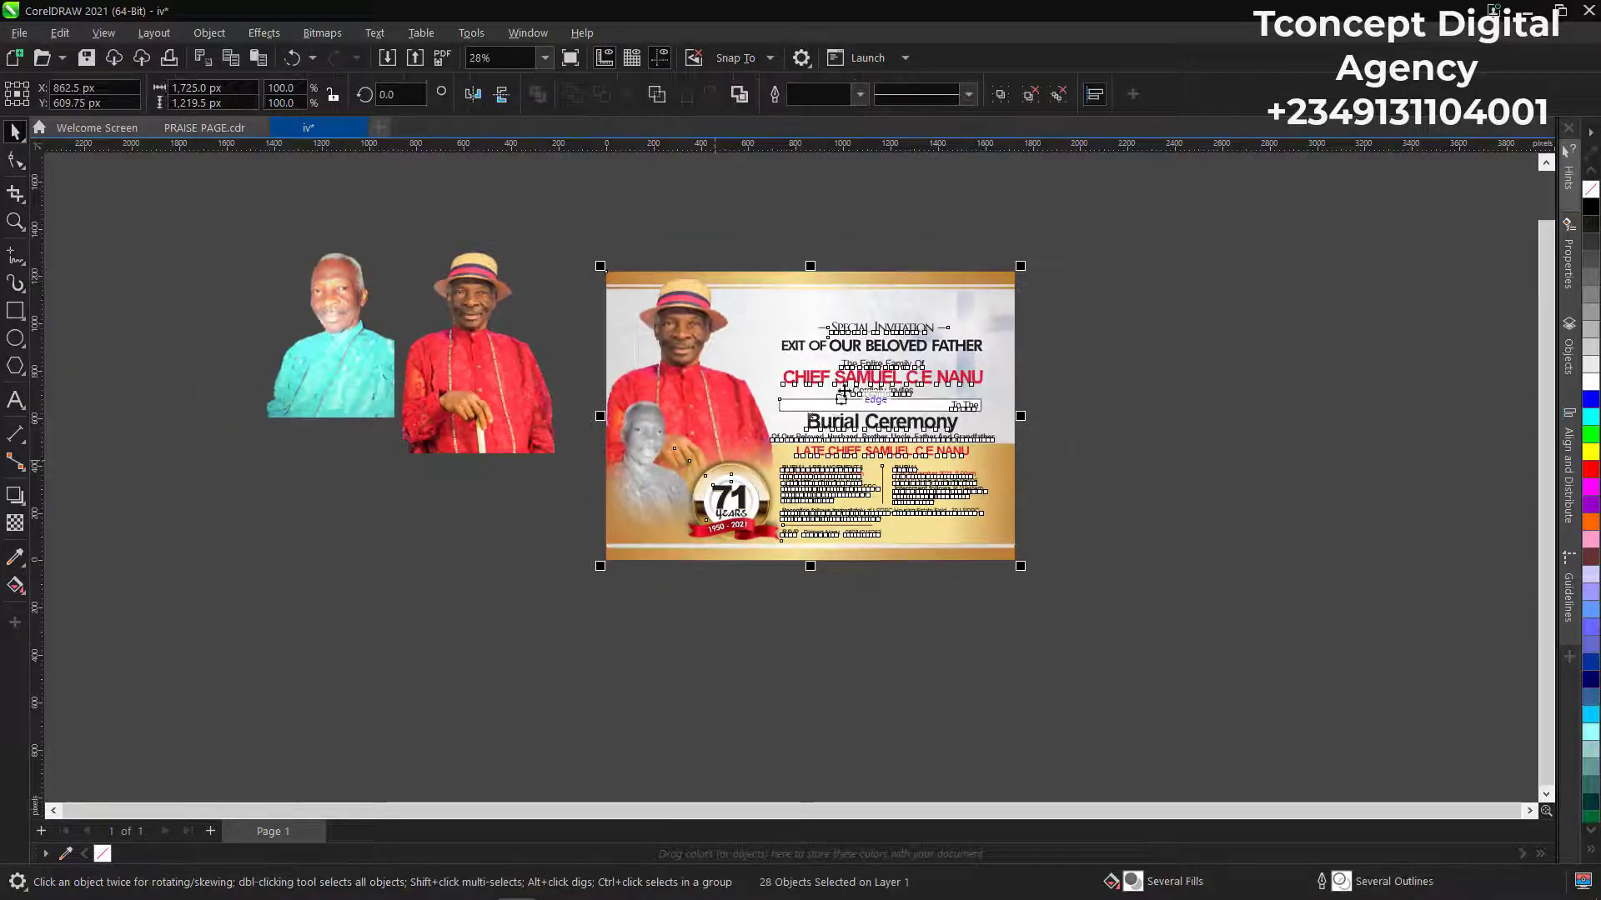
drag(793, 418, 1262, 420)
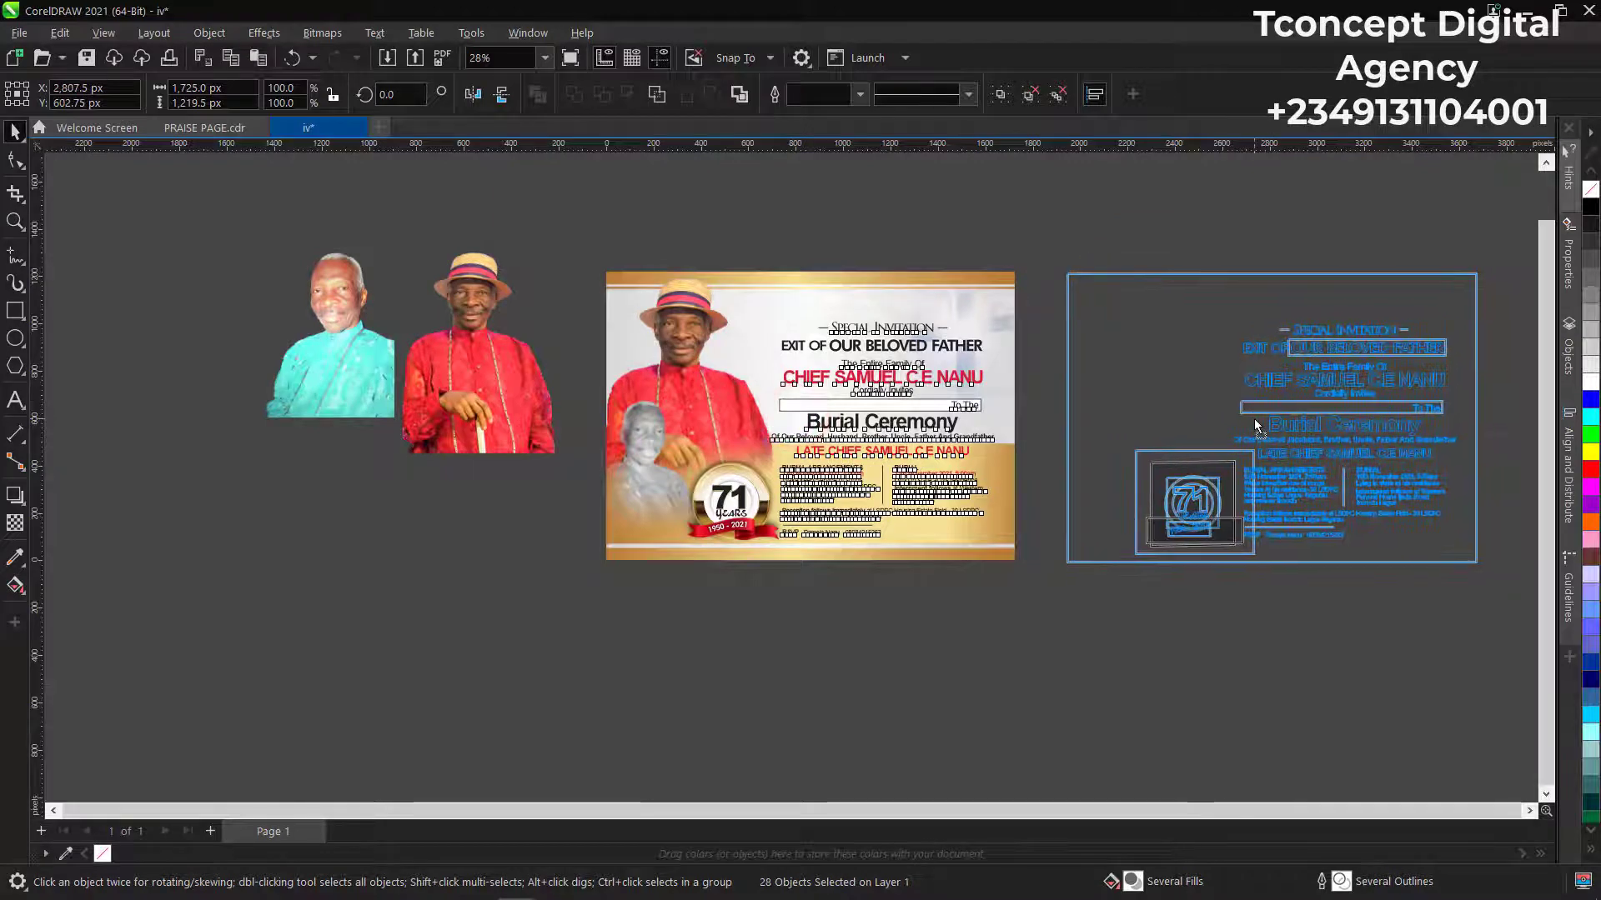
click(895, 218)
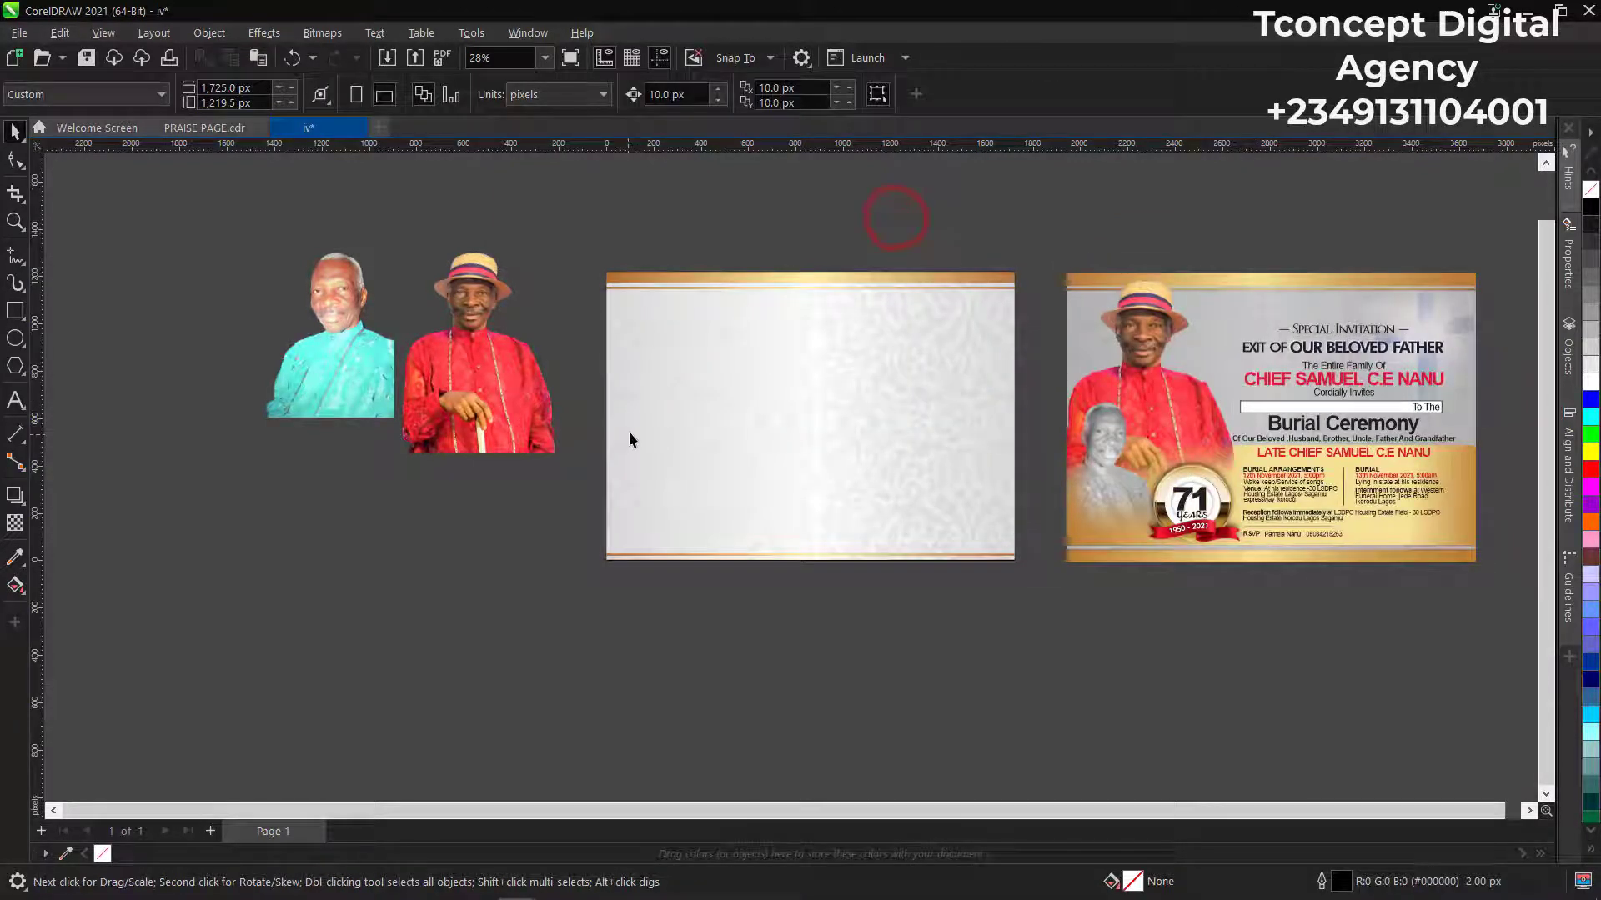
Place the red-outfit portrait on the page's left side, enlarge it to about 760 by 1013 px, and align its hat below the top gold band.
scroll(1125, 340, right, 1)
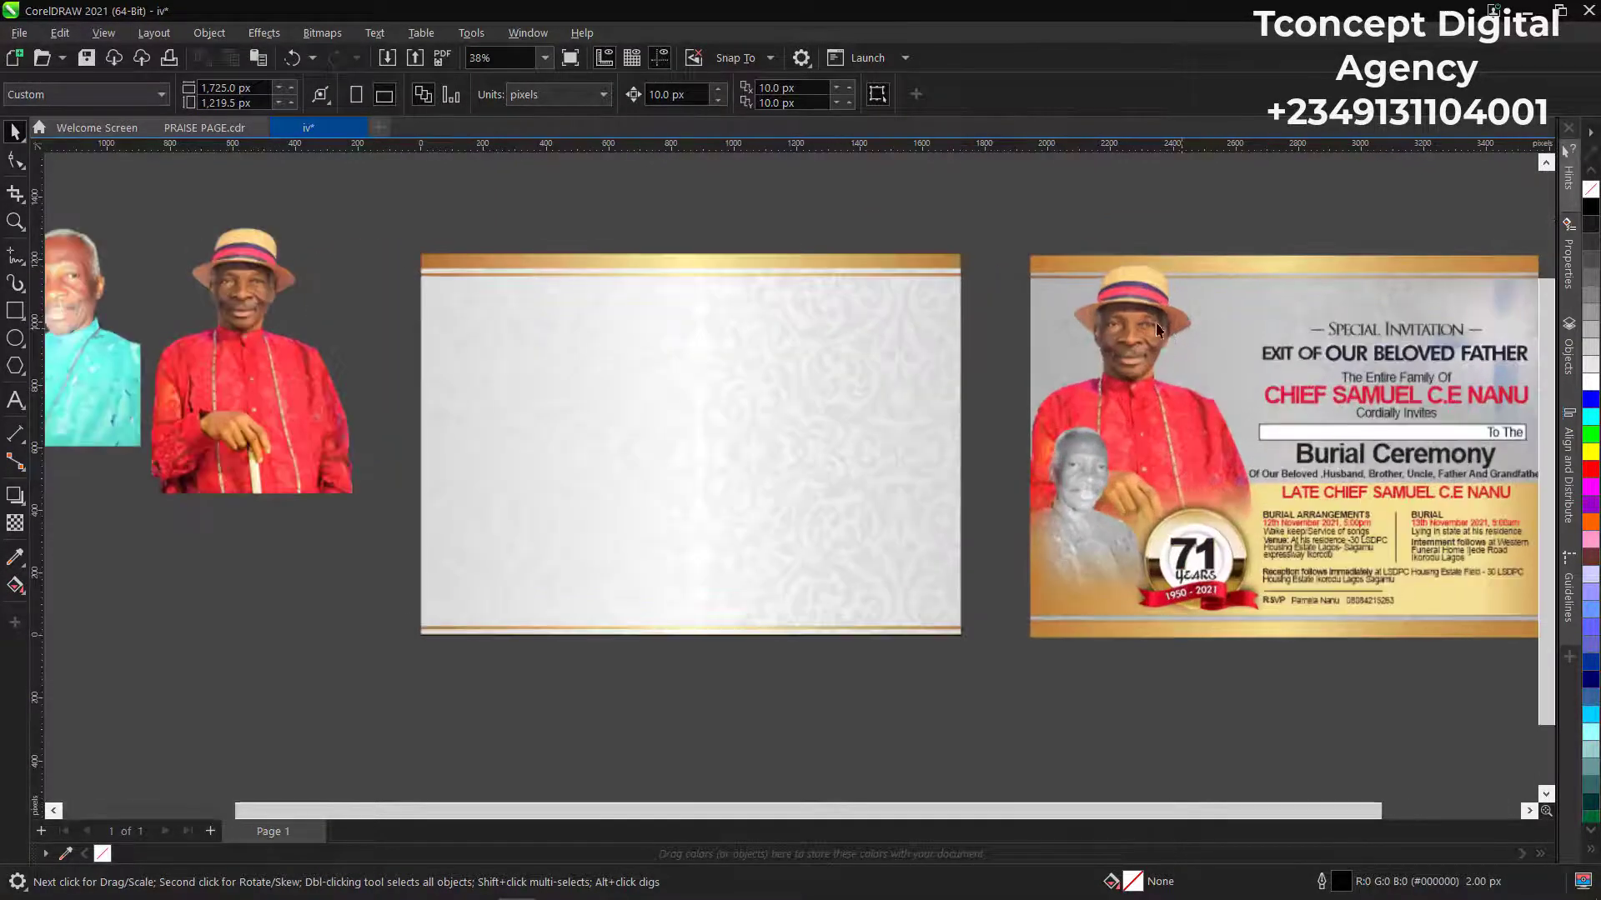
click(831, 365)
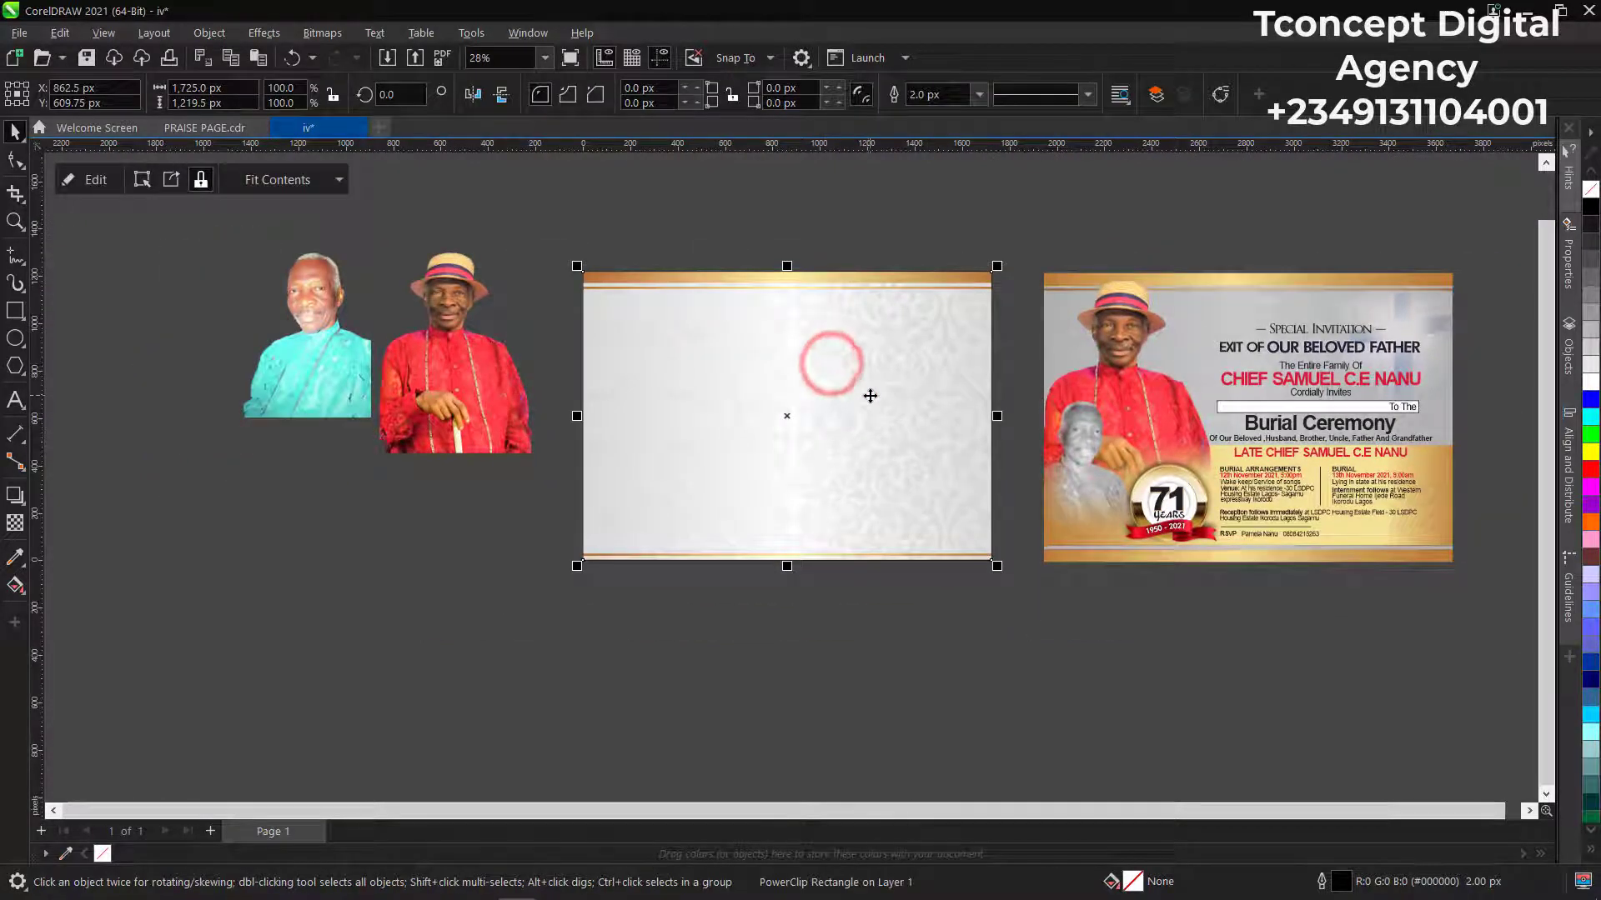
click(522, 190)
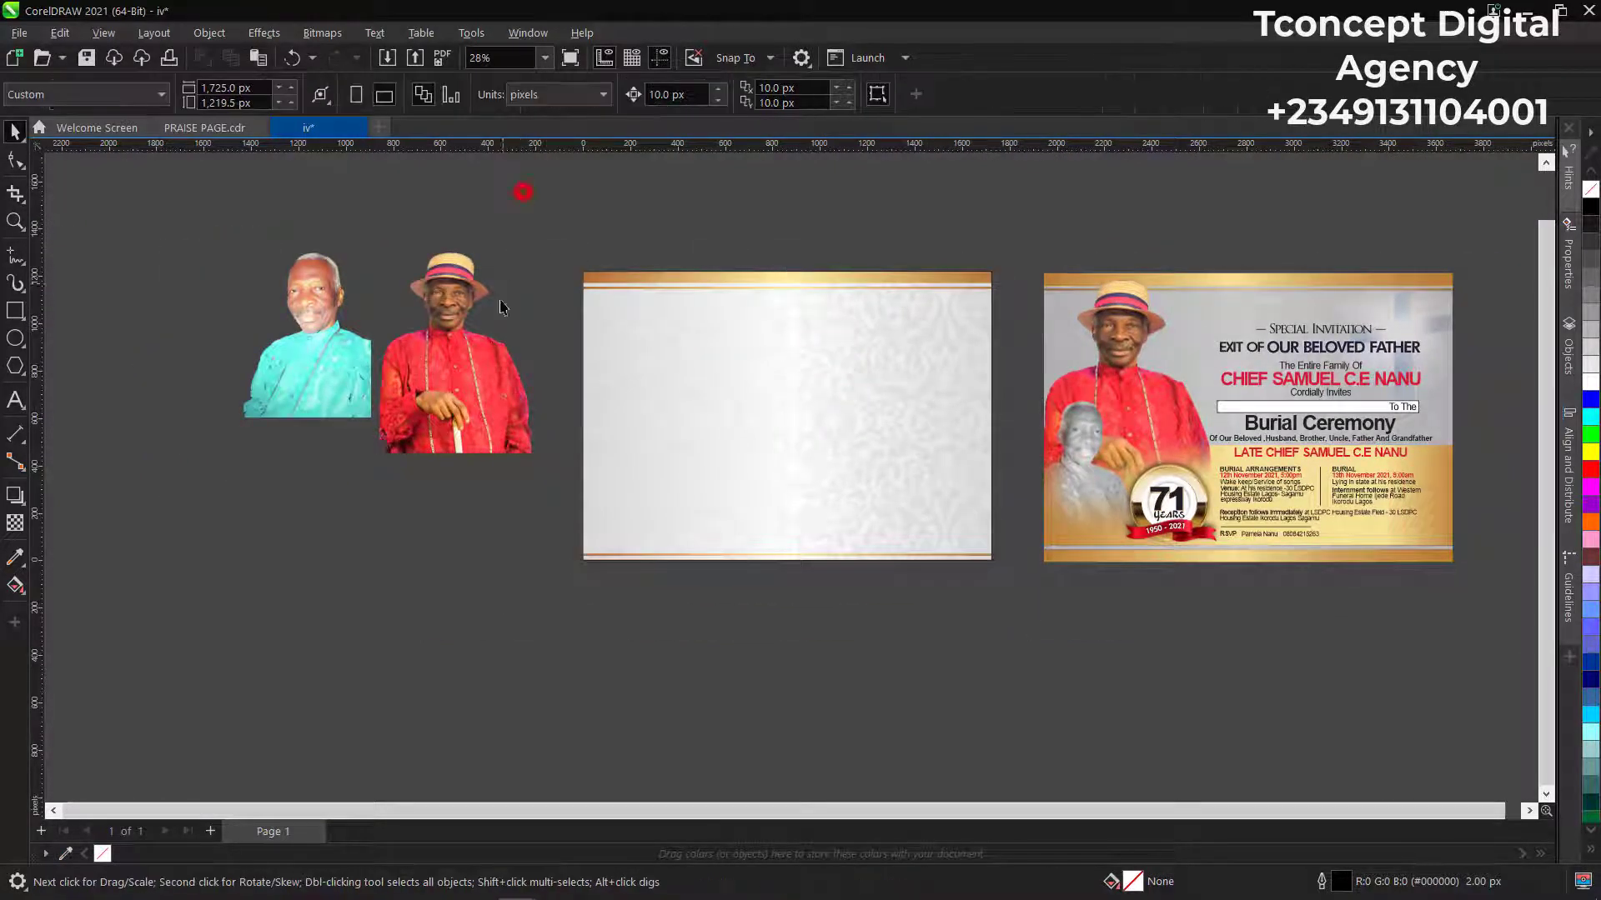
click(446, 351)
drag(447, 351, 652, 392)
scroll(680, 367, up, 2)
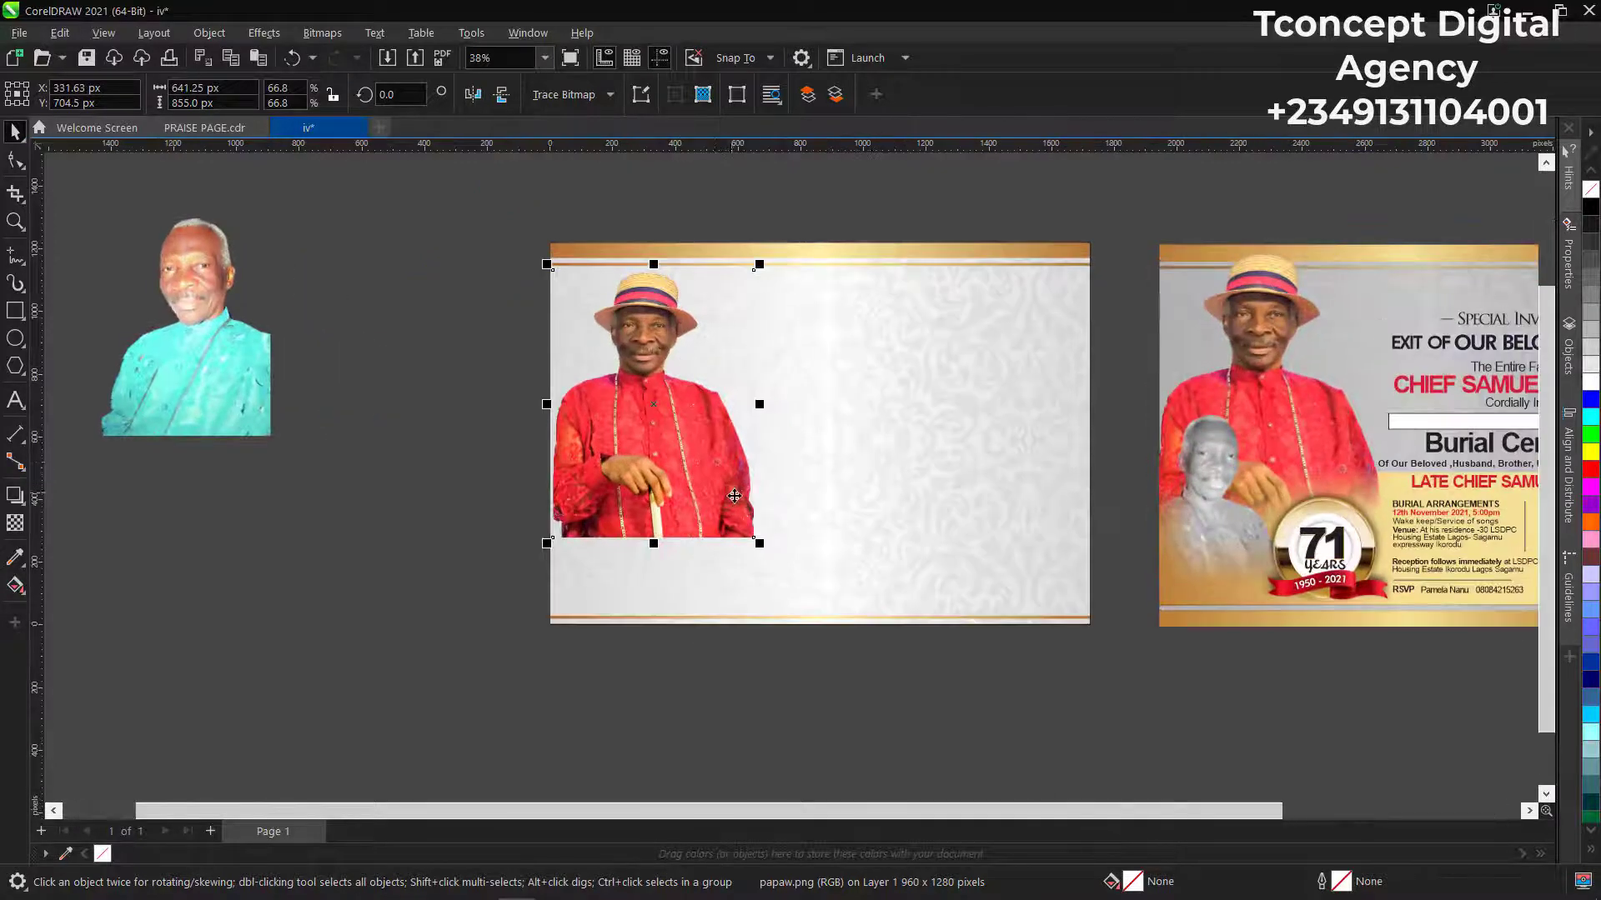
drag(759, 544, 798, 562)
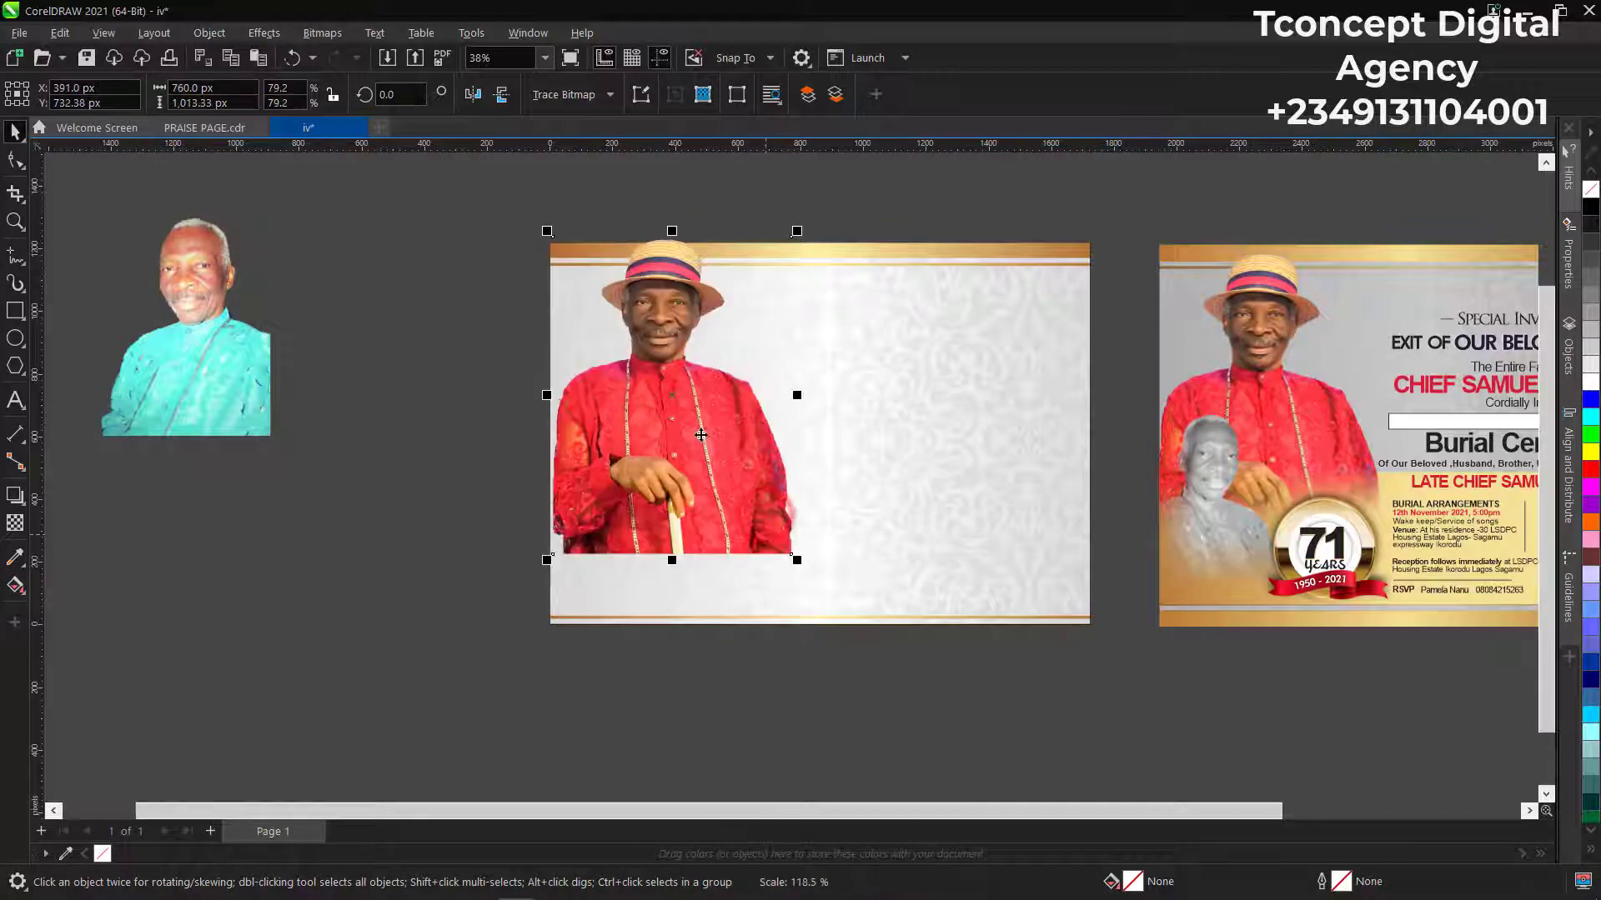
drag(681, 414, 681, 438)
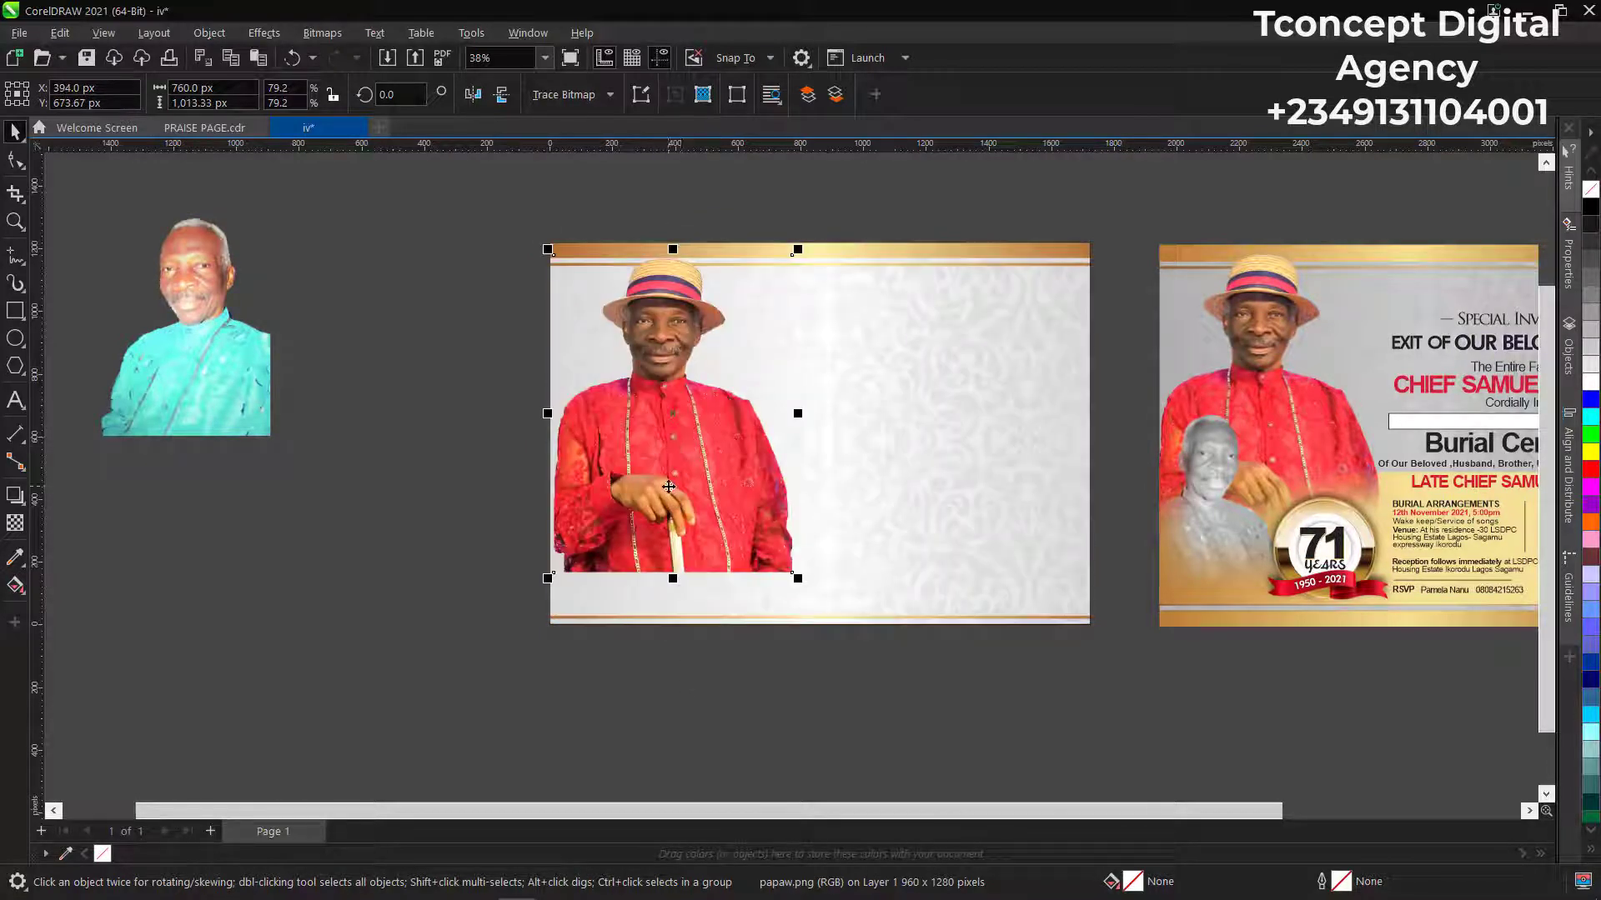
key(Up)
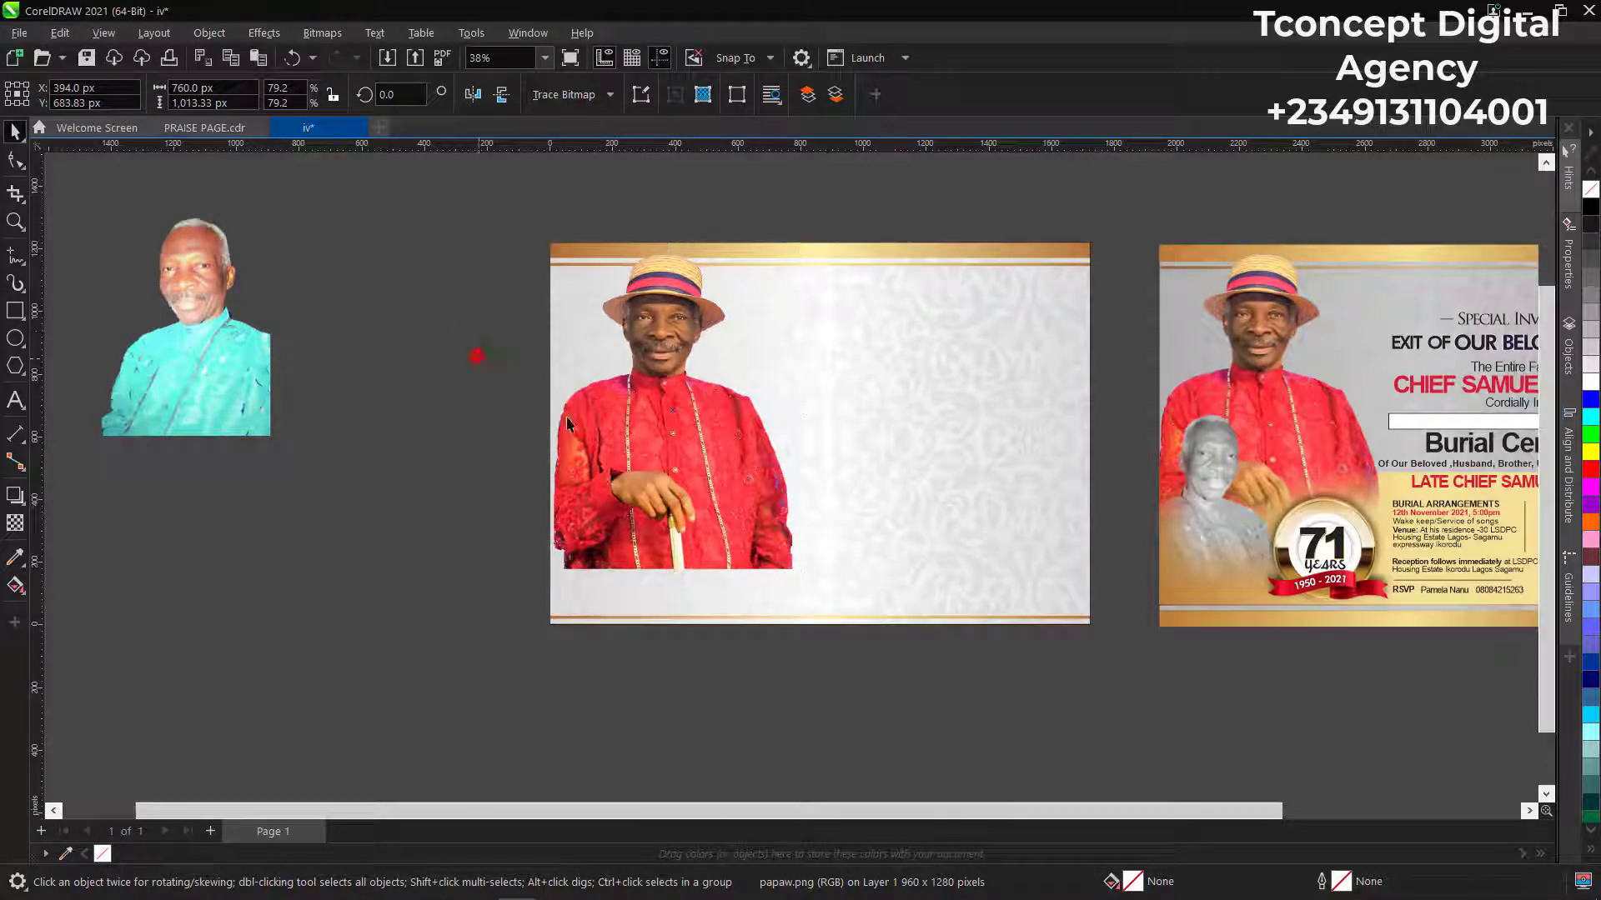
Apply a downward linear fountain transparency to the red-outfit portrait so its lower edge fades out below the hand.
click(16, 524)
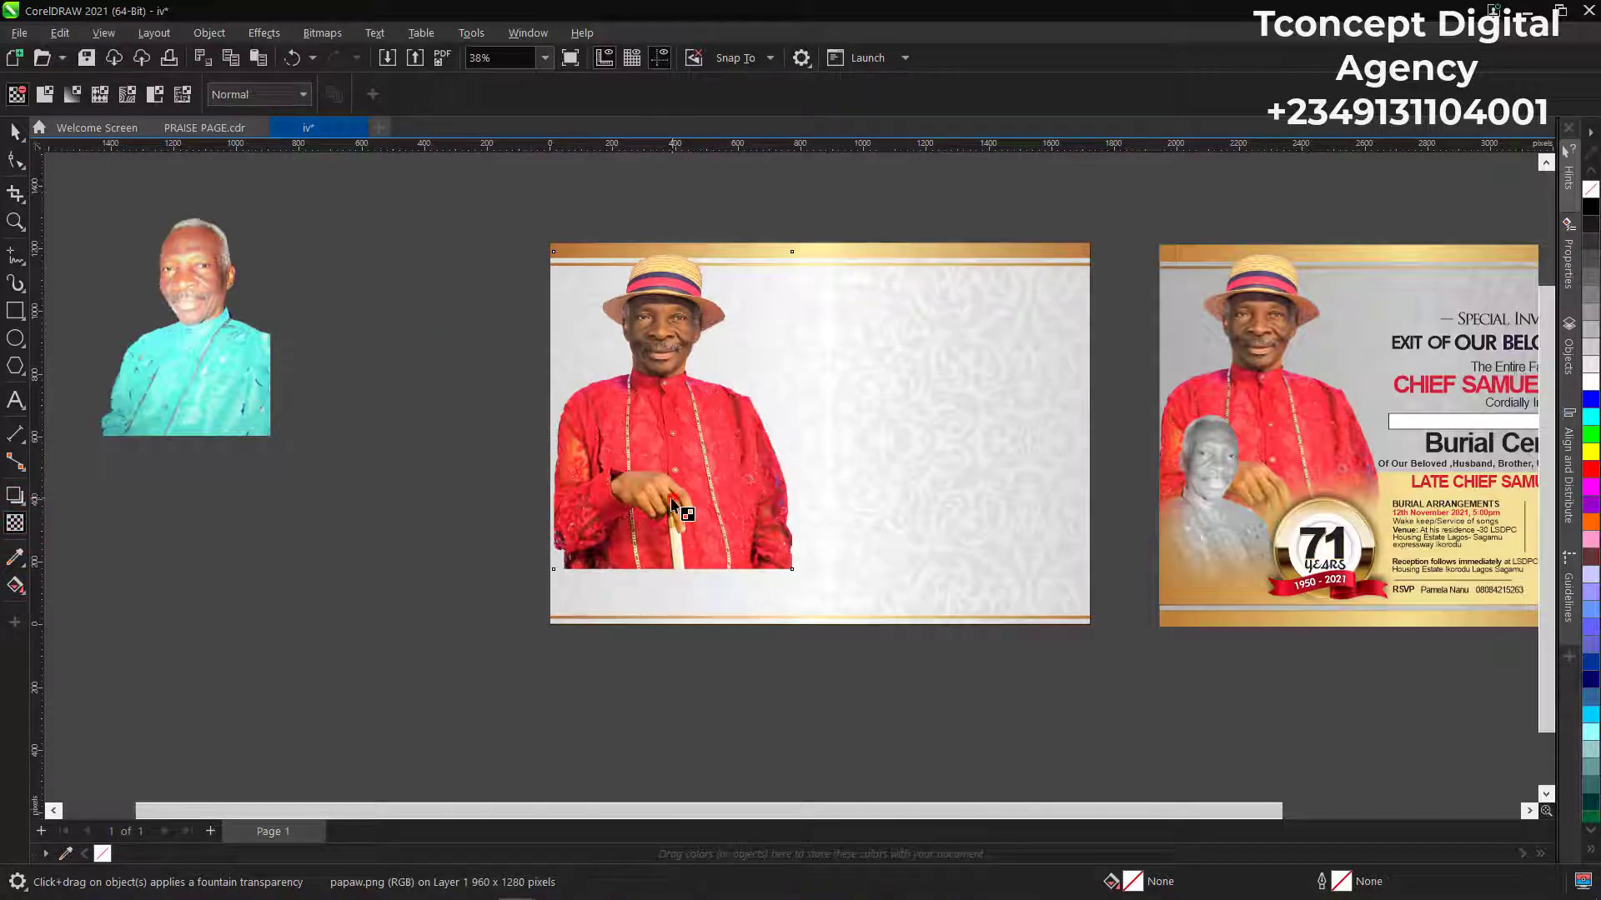
drag(672, 501, 674, 559)
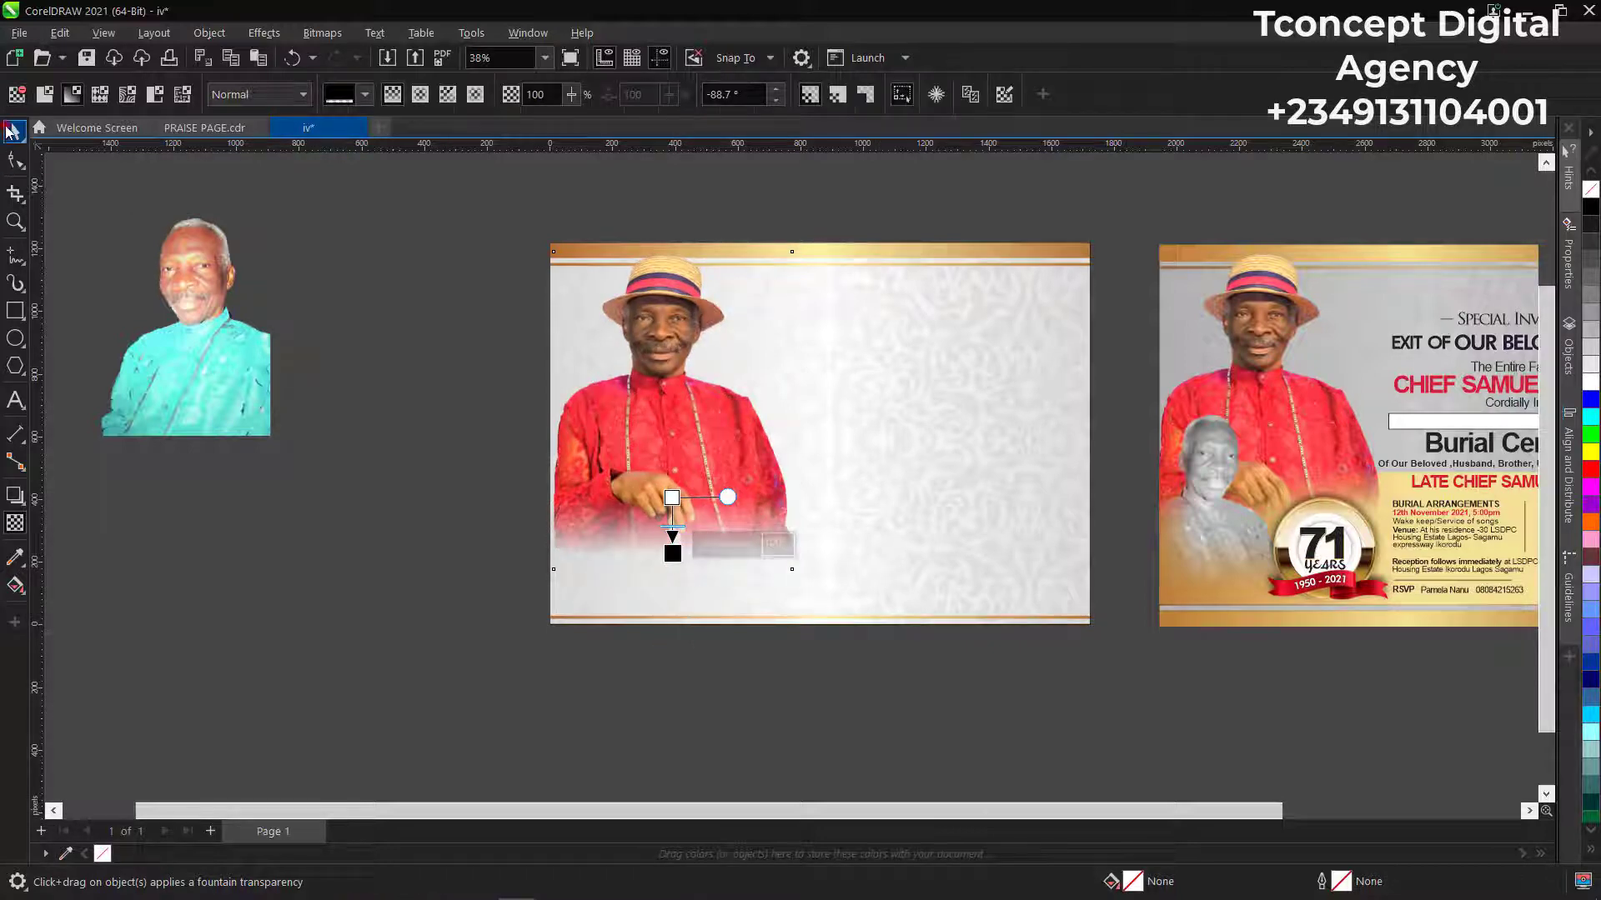
click(10, 131)
click(346, 246)
scroll(560, 322, down, 2)
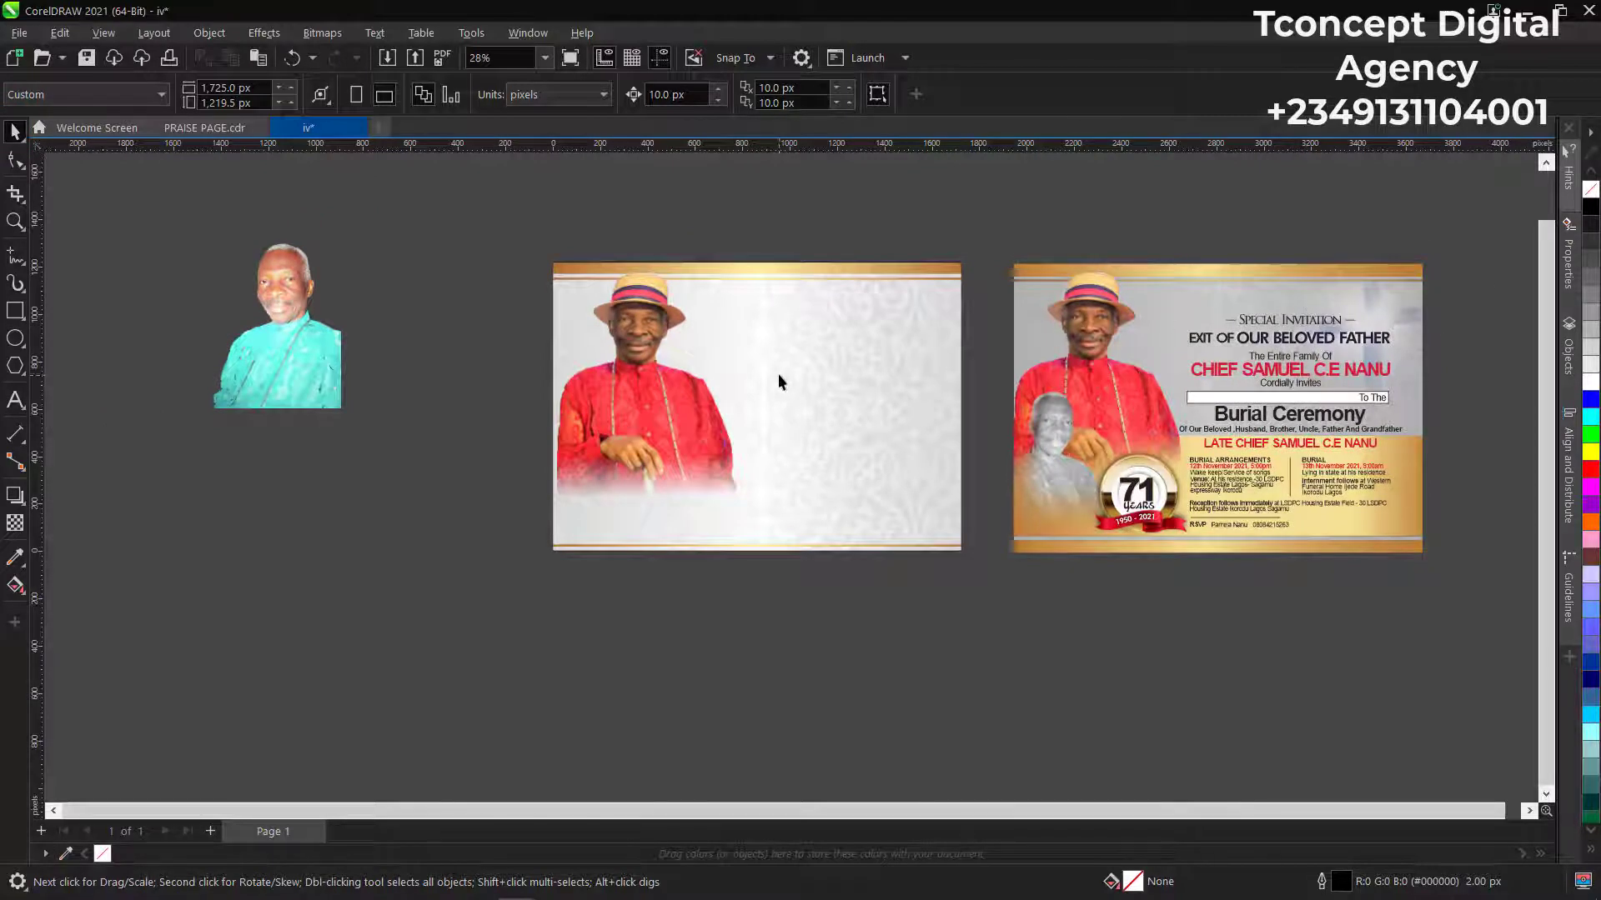
Mirror the turquoise-outfit portrait horizontally and place it at the page's lower-left corner, in front of the red-outfit portrait.
scroll(778, 375, up, 1)
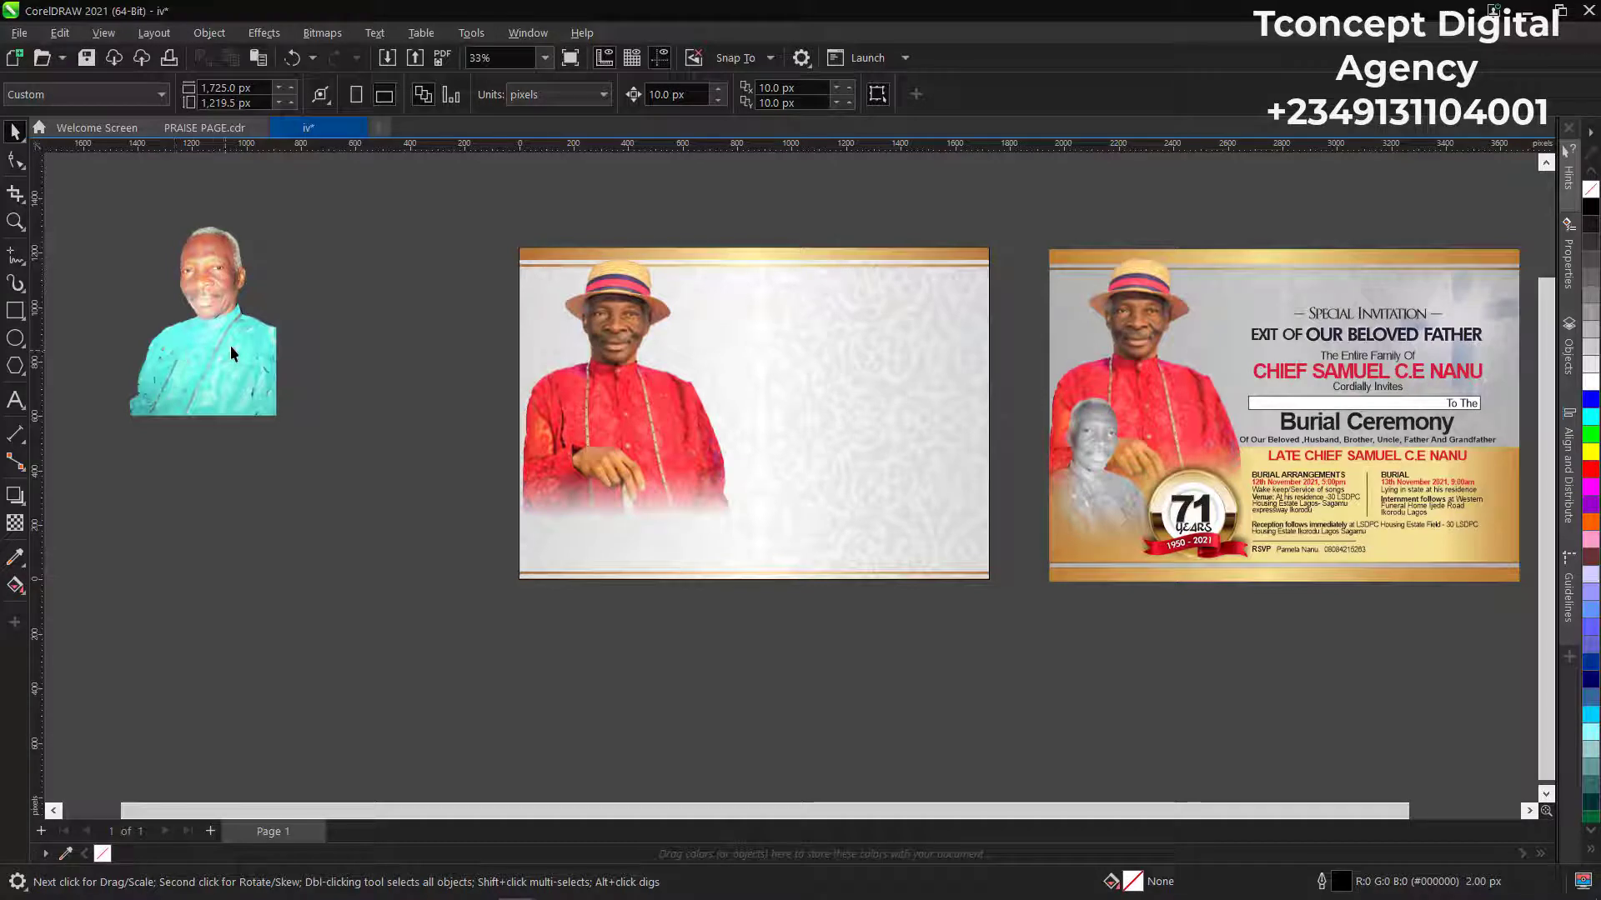
drag(197, 327, 822, 433)
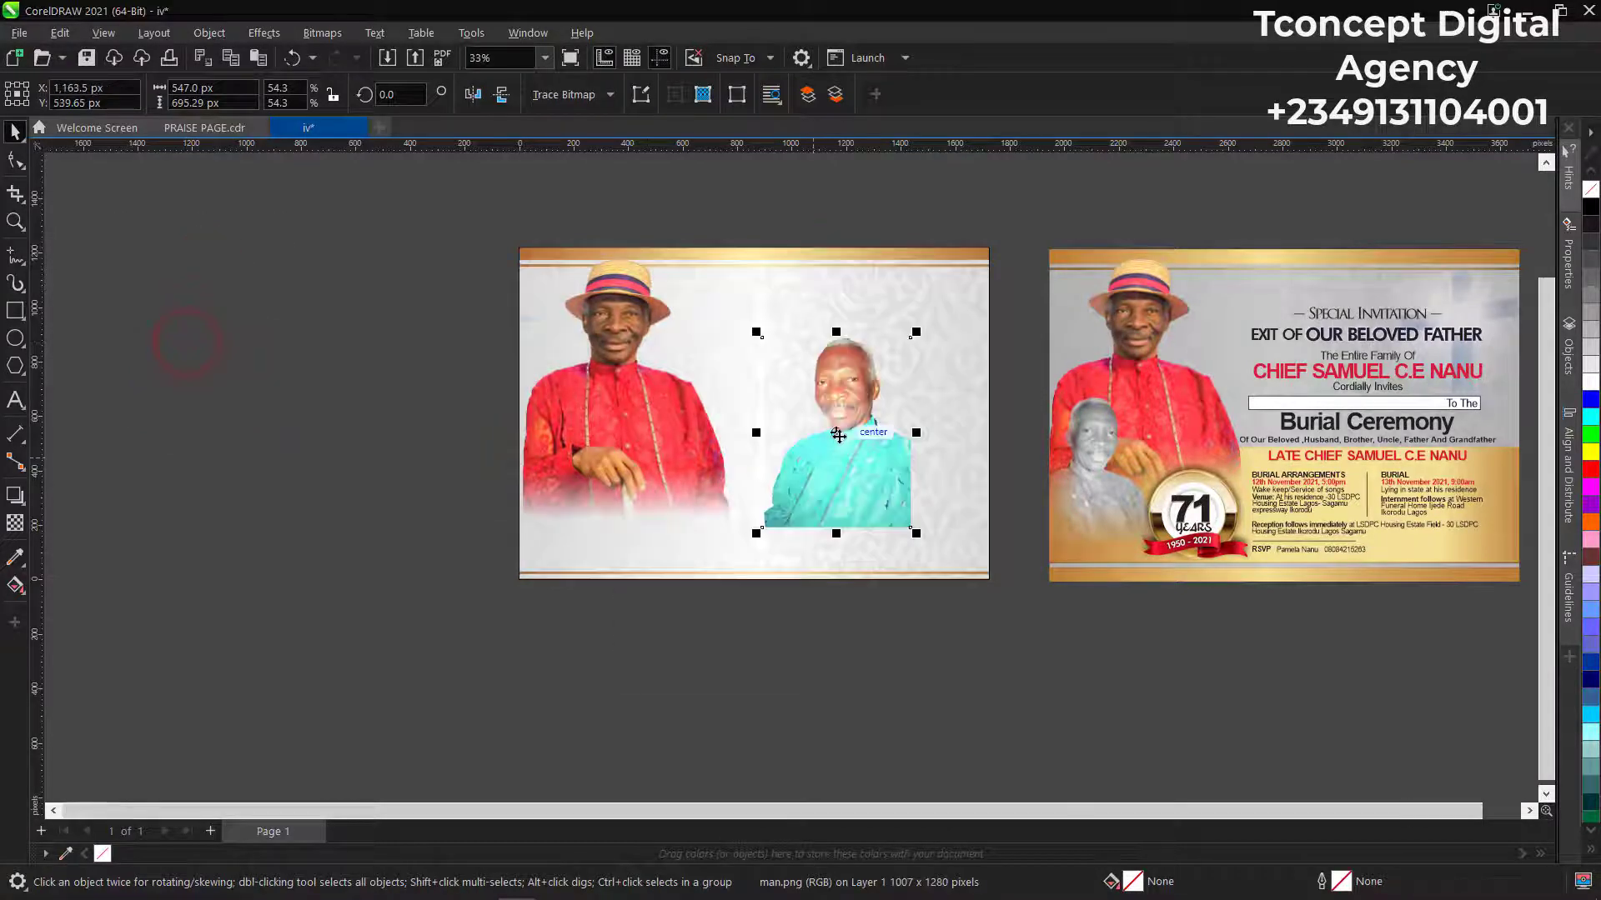
click(473, 94)
drag(831, 433, 597, 481)
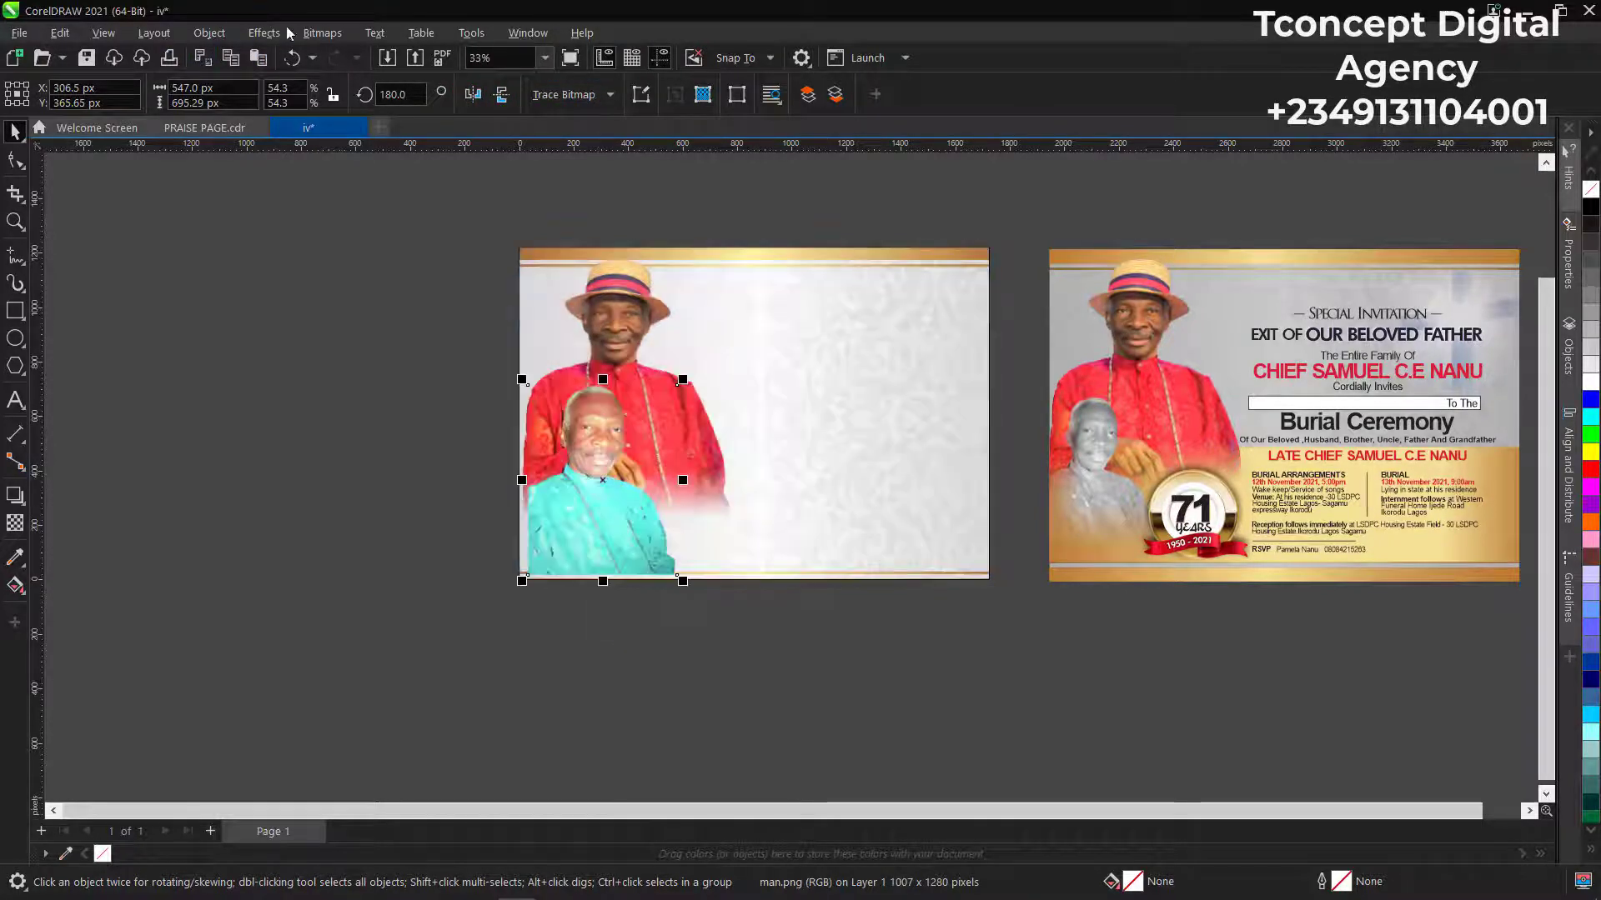
Convert the turquoise-outfit portrait's bitmap mode to grayscale.
click(322, 33)
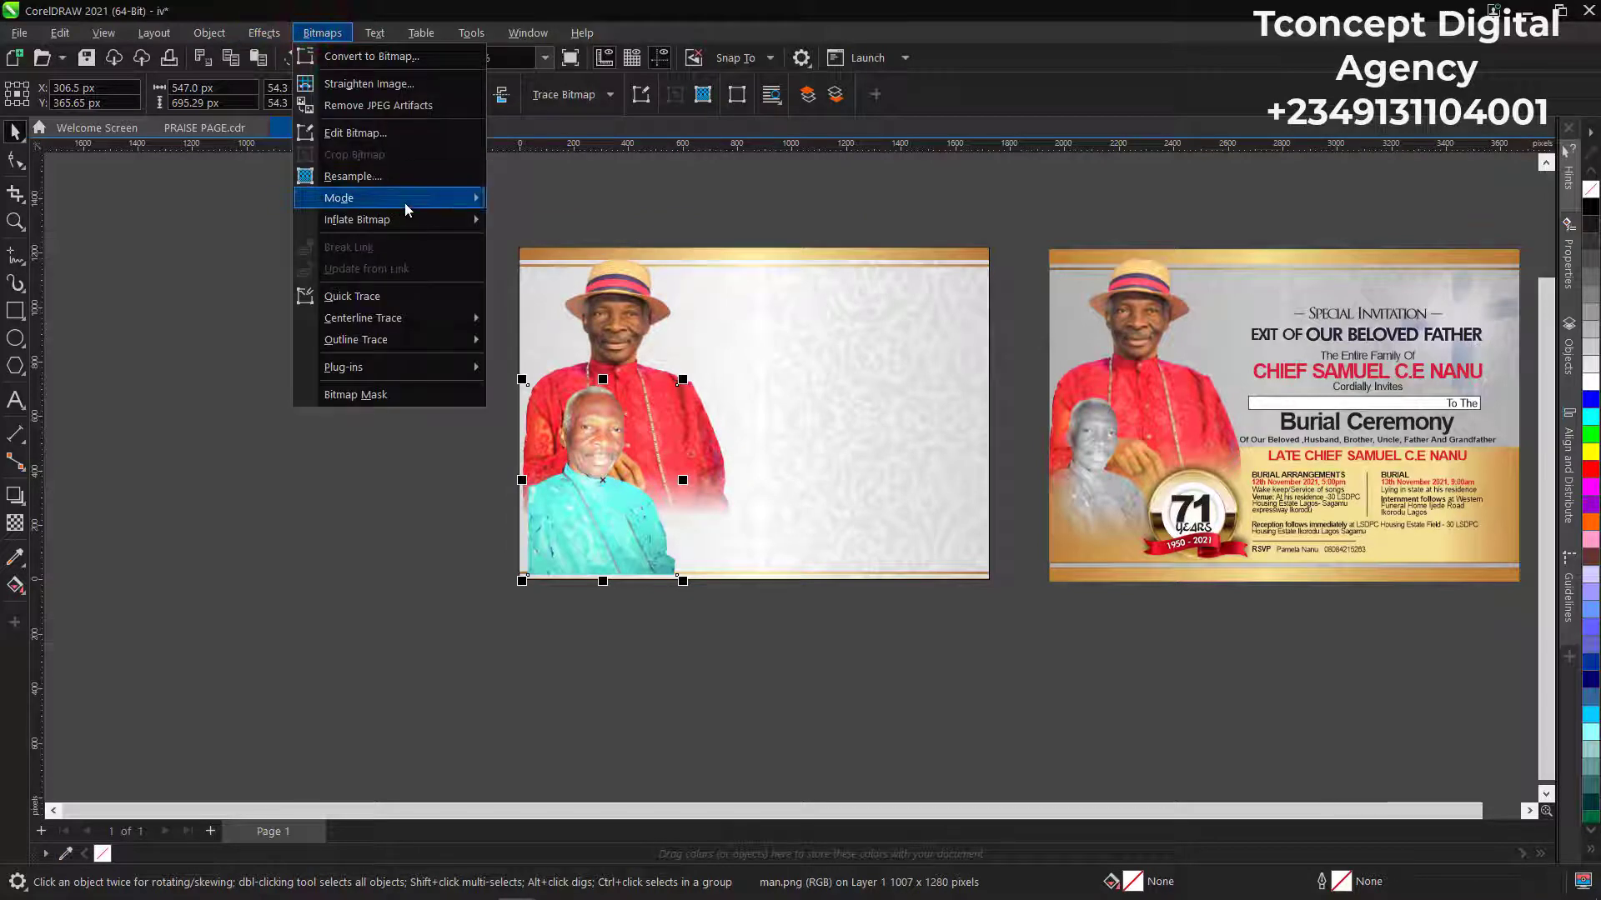
mouse_move(407, 209)
click(592, 224)
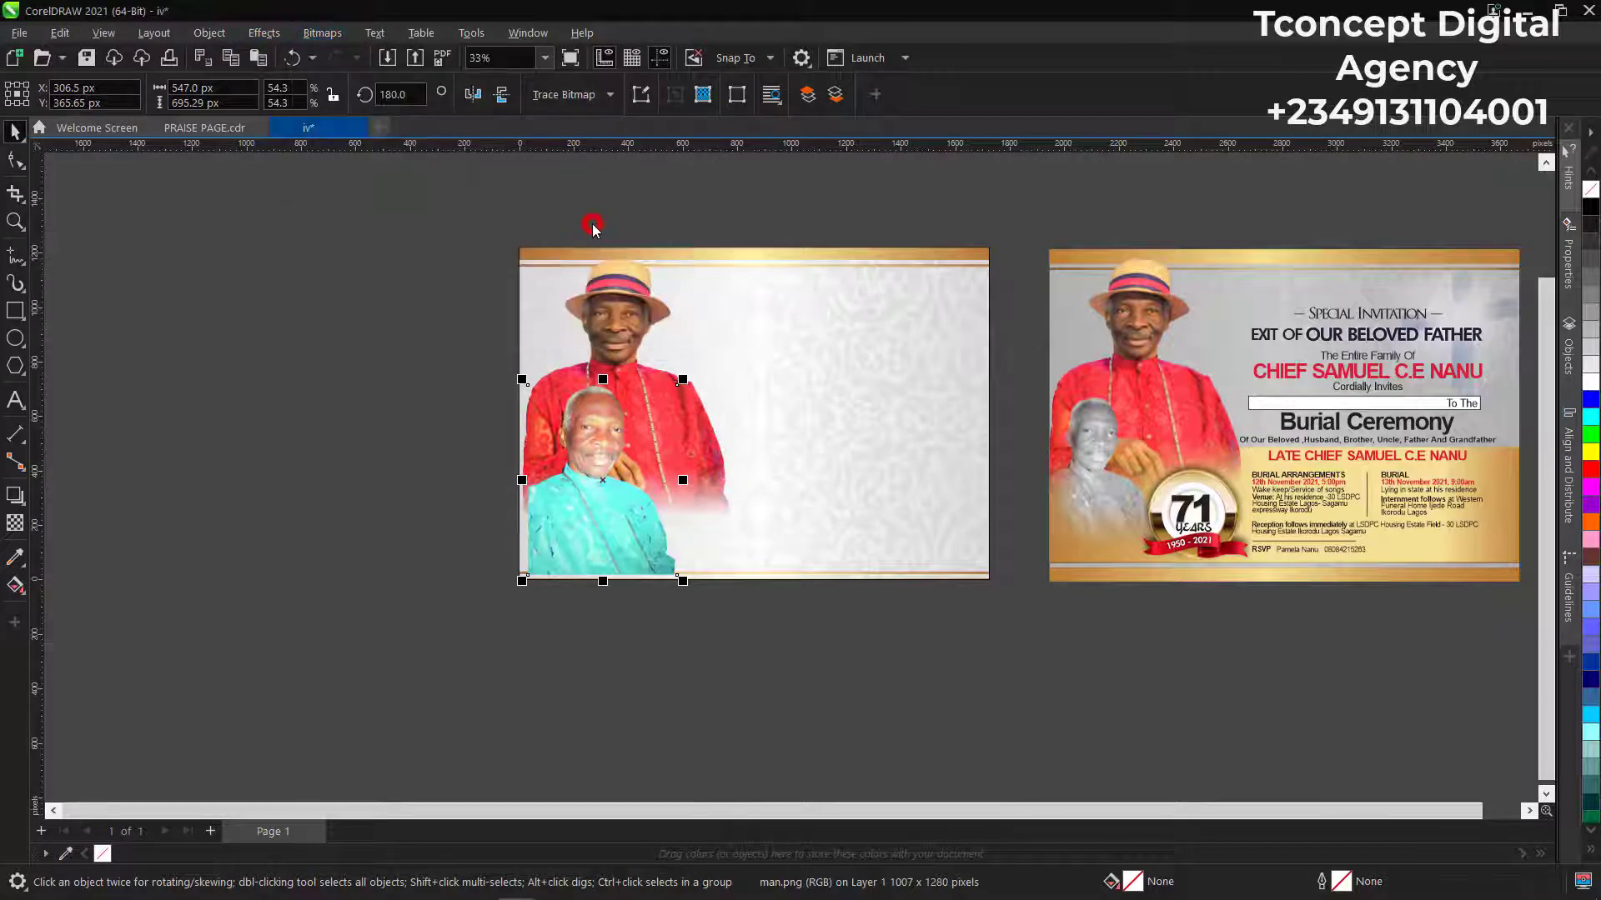
scroll(586, 583, up, 3)
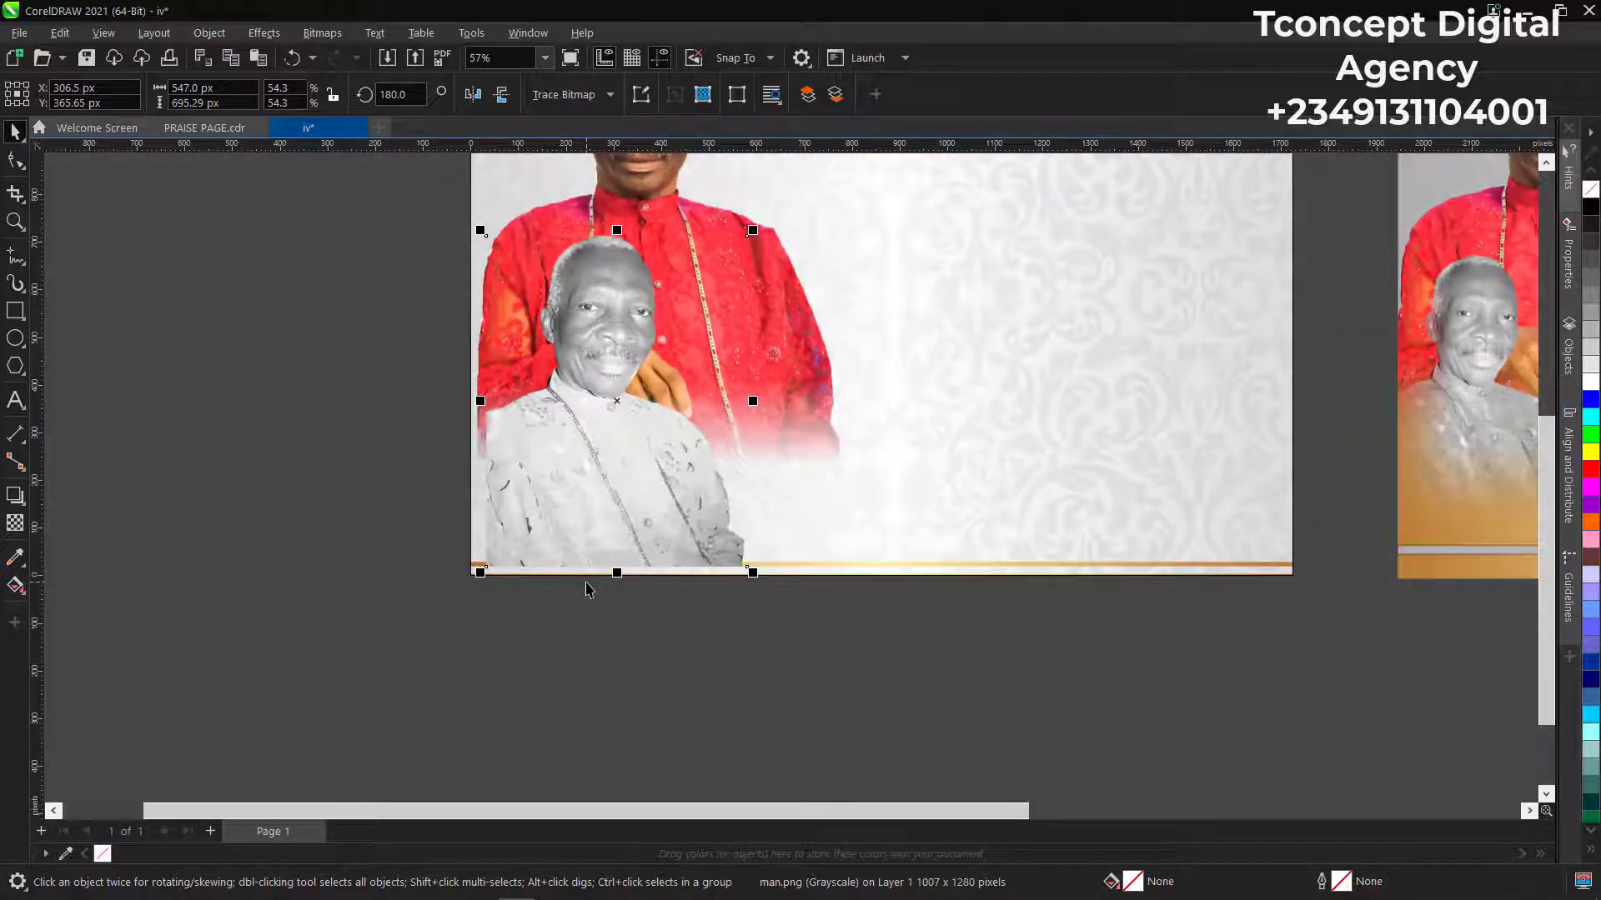
Resize the grayscale portrait to about 496 by 630 px and the red-outfit portrait to about 798 by 1065 px.
scroll(586, 589, down, 2)
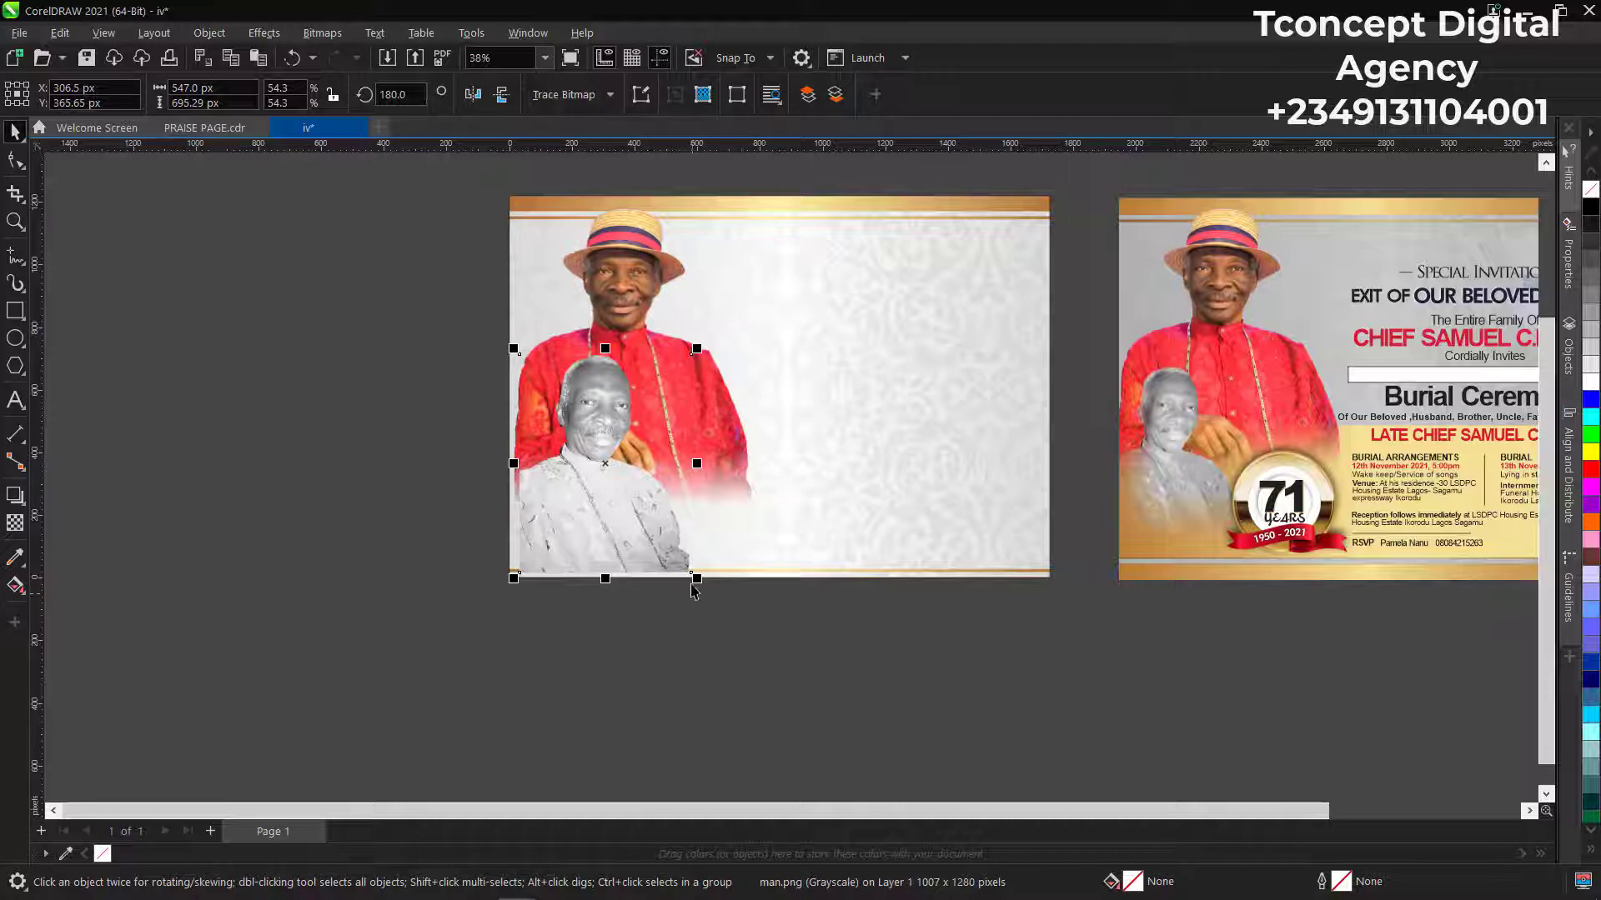
drag(697, 579, 681, 558)
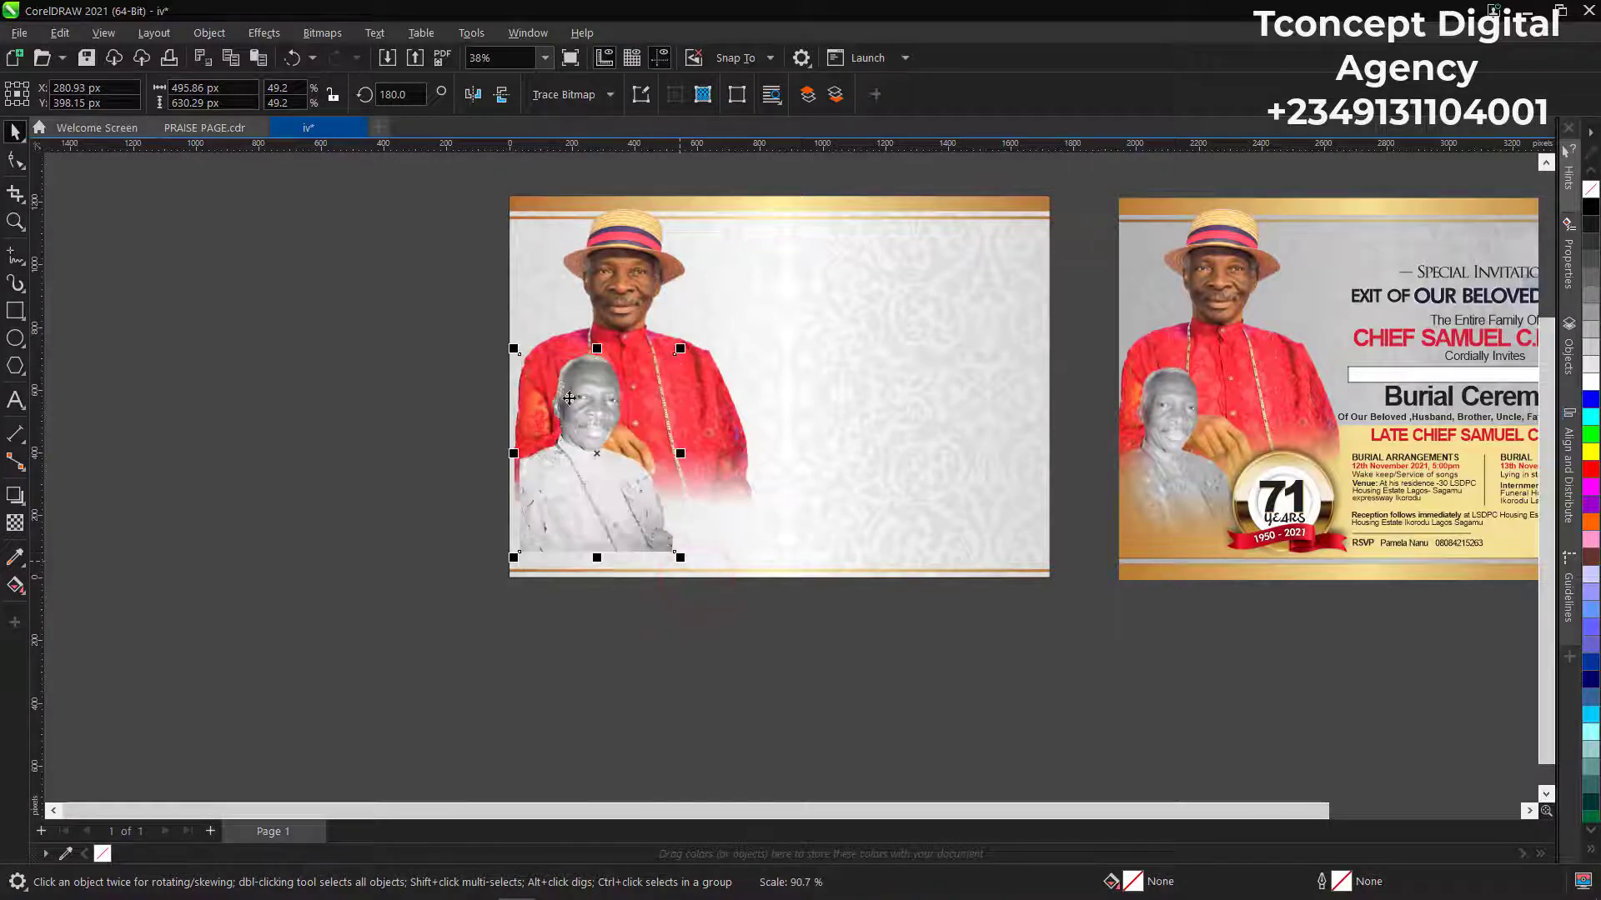
click(616, 279)
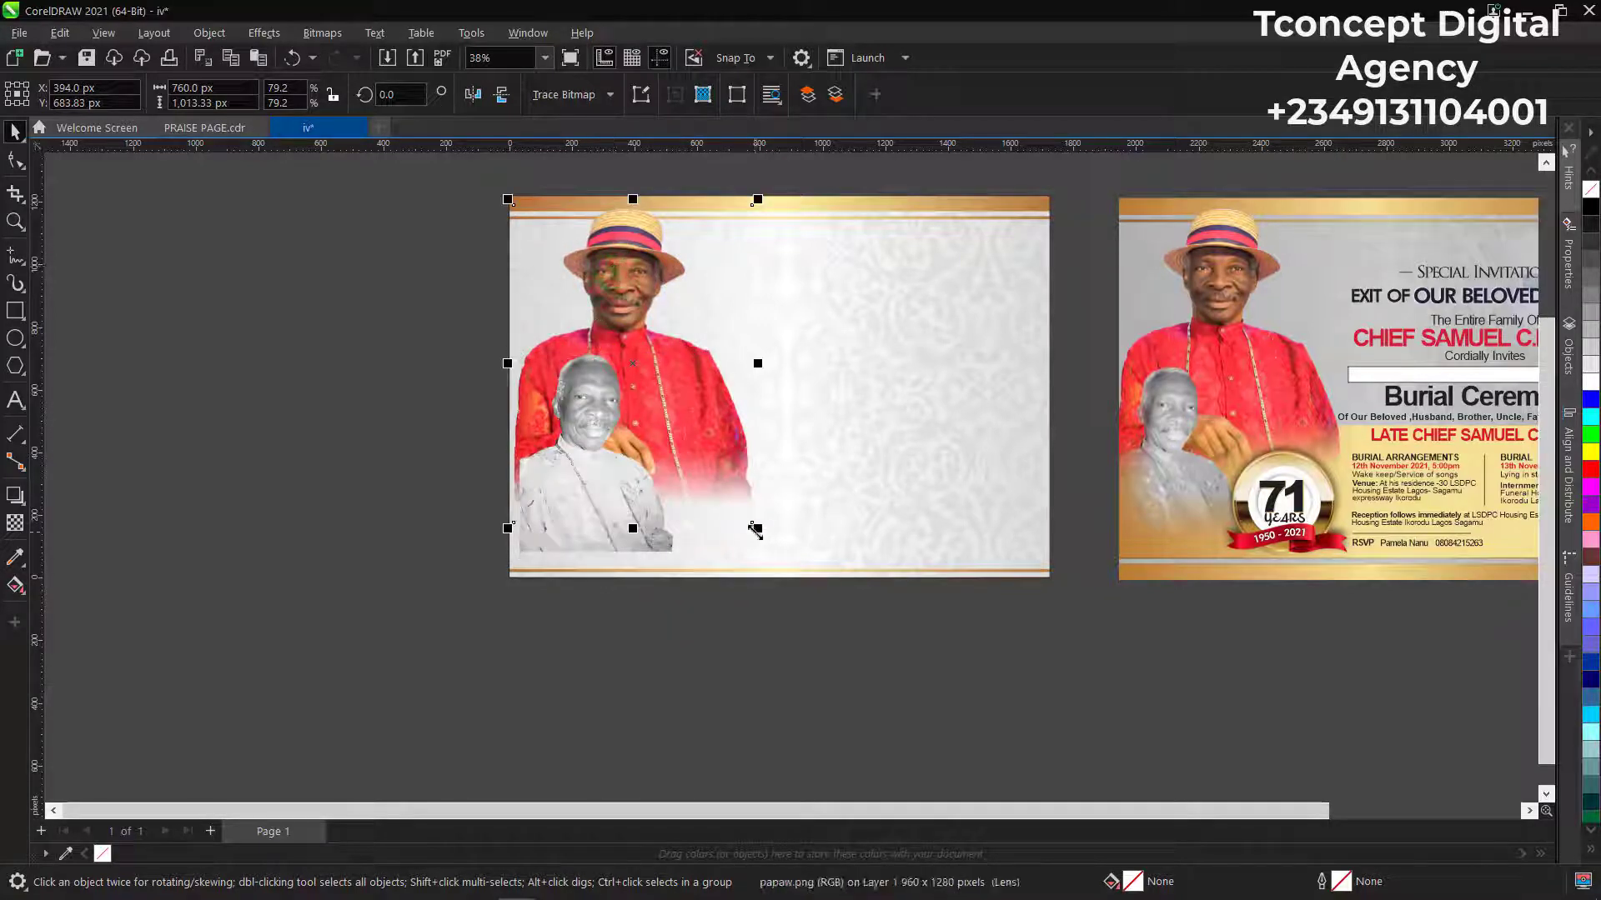
drag(755, 530, 768, 543)
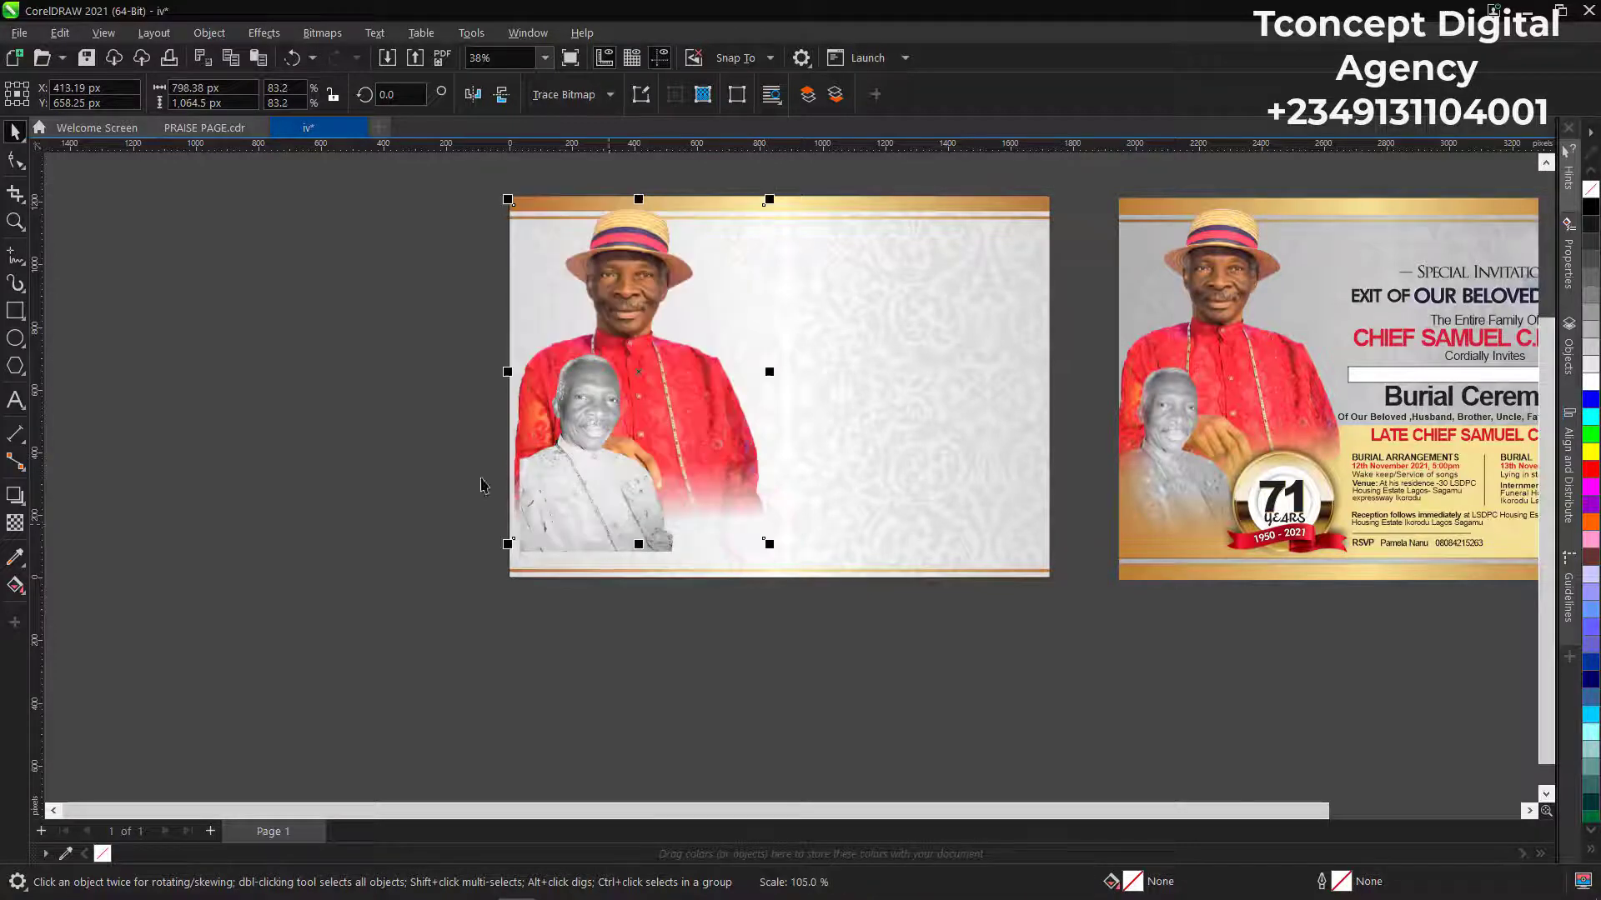
click(354, 380)
Draw a rectangle about 1881 by 446 px across the lower part of the page, overhanging both side edges.
scroll(470, 411, down, 1)
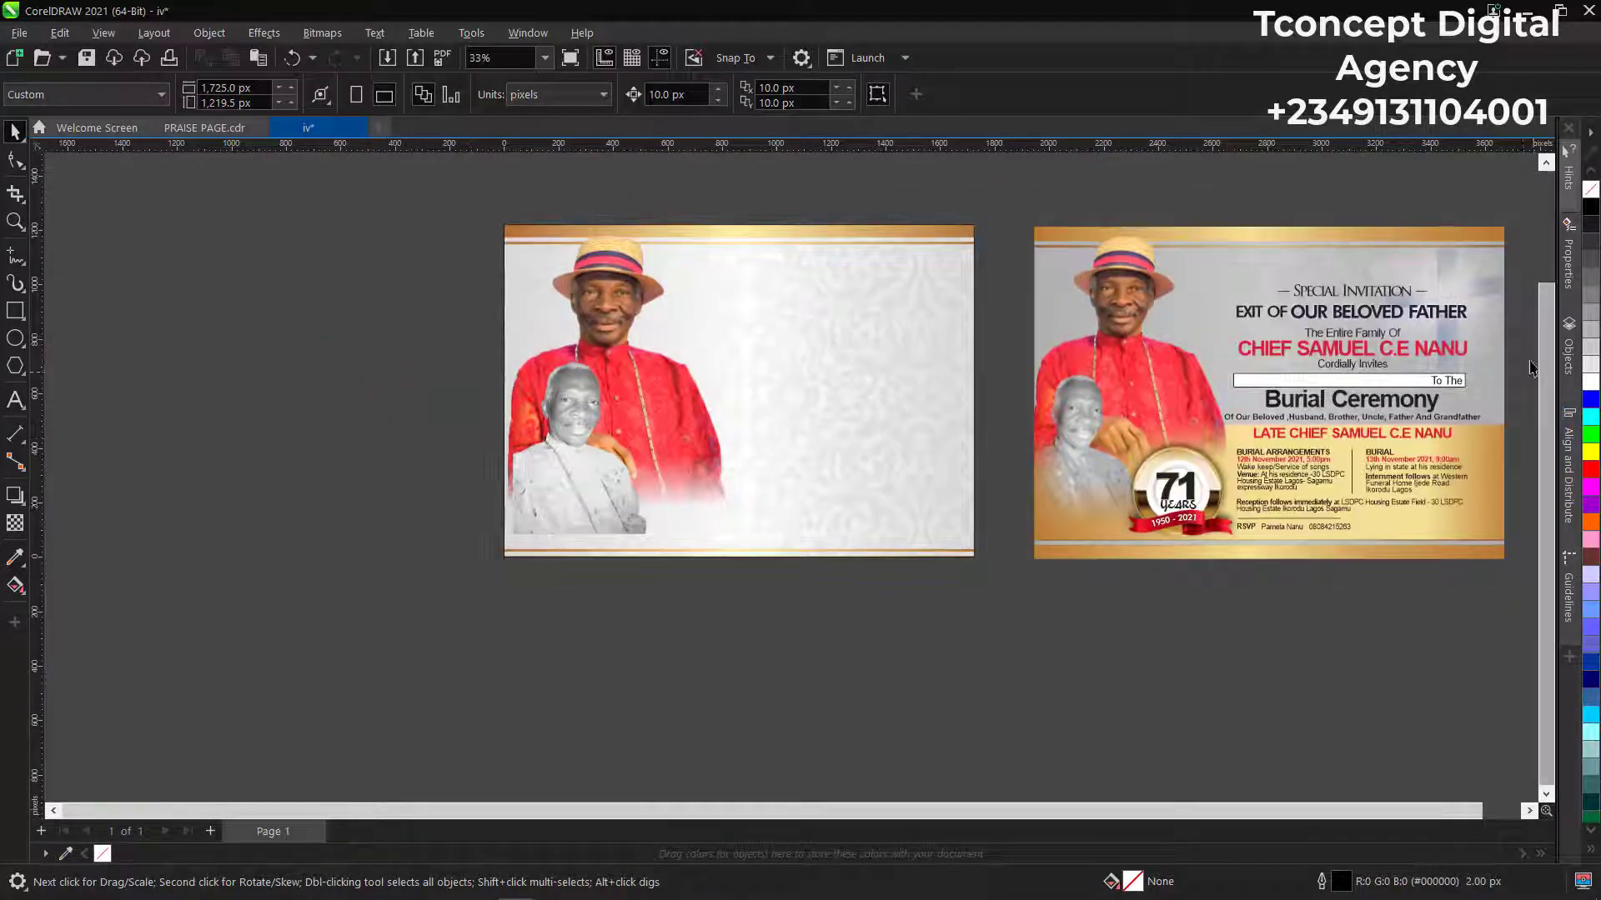
scroll(1463, 329, up, 4)
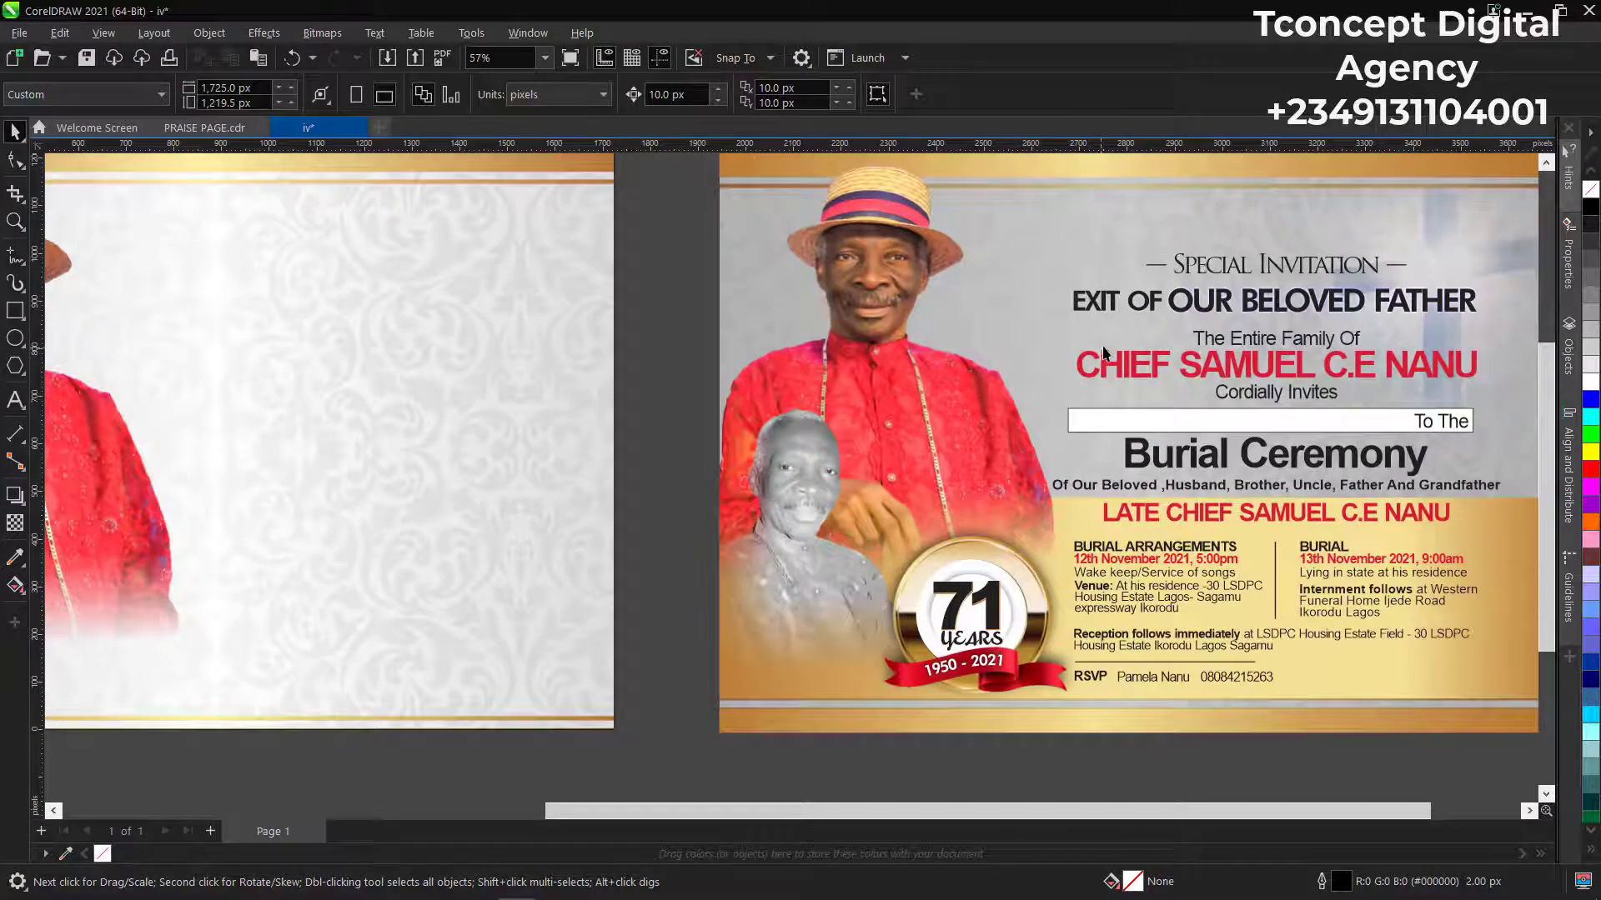
scroll(1132, 302, down, 2)
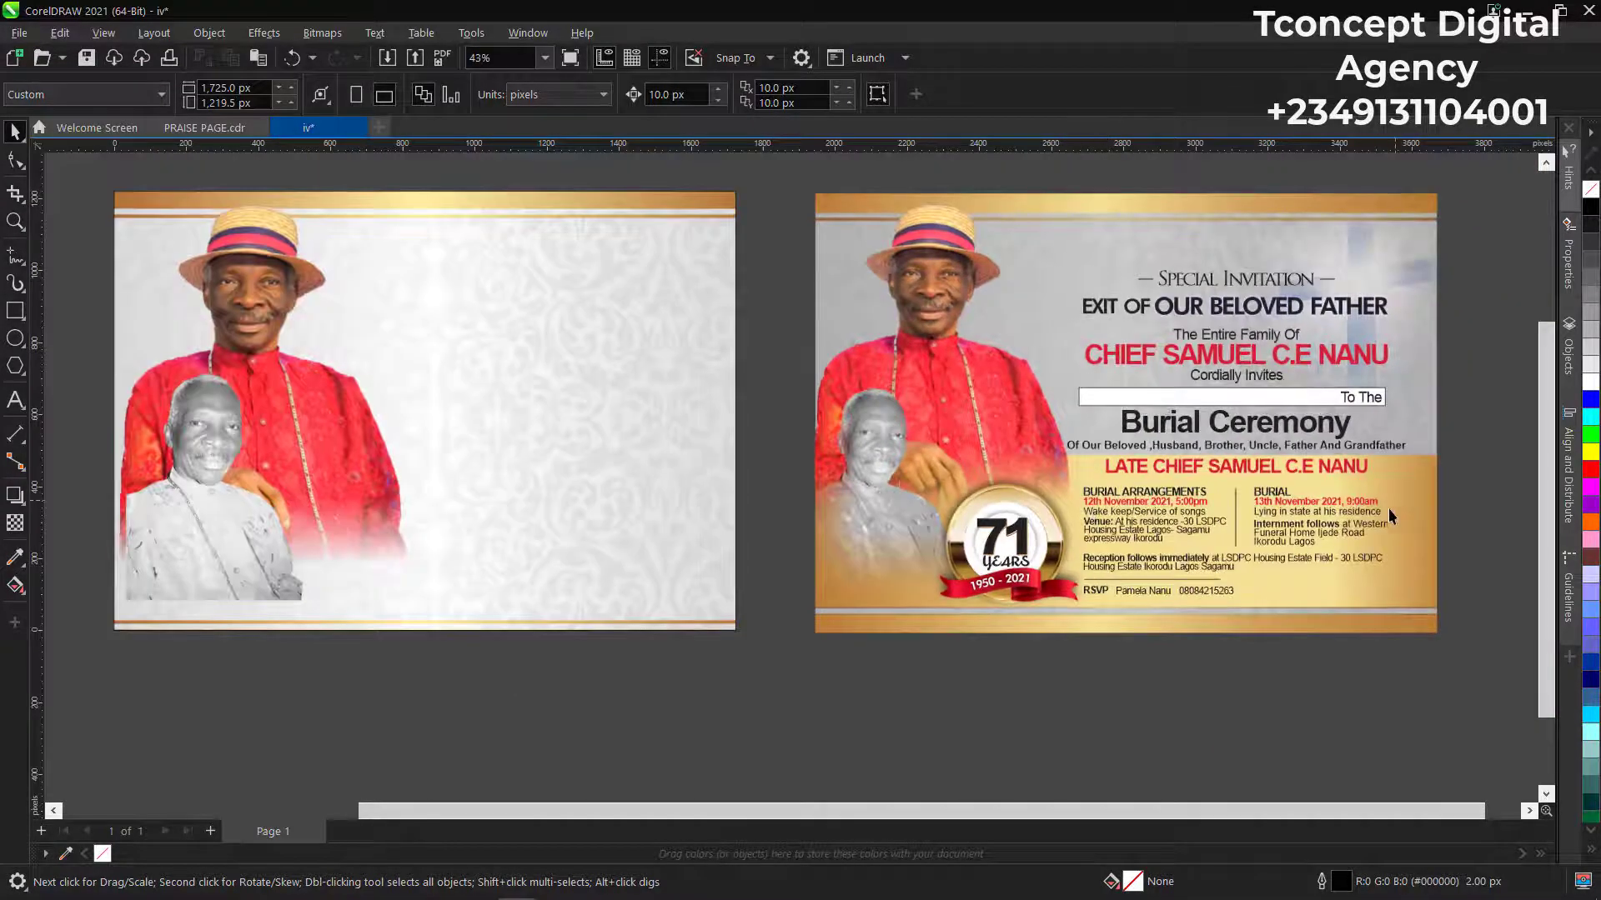
click(1411, 492)
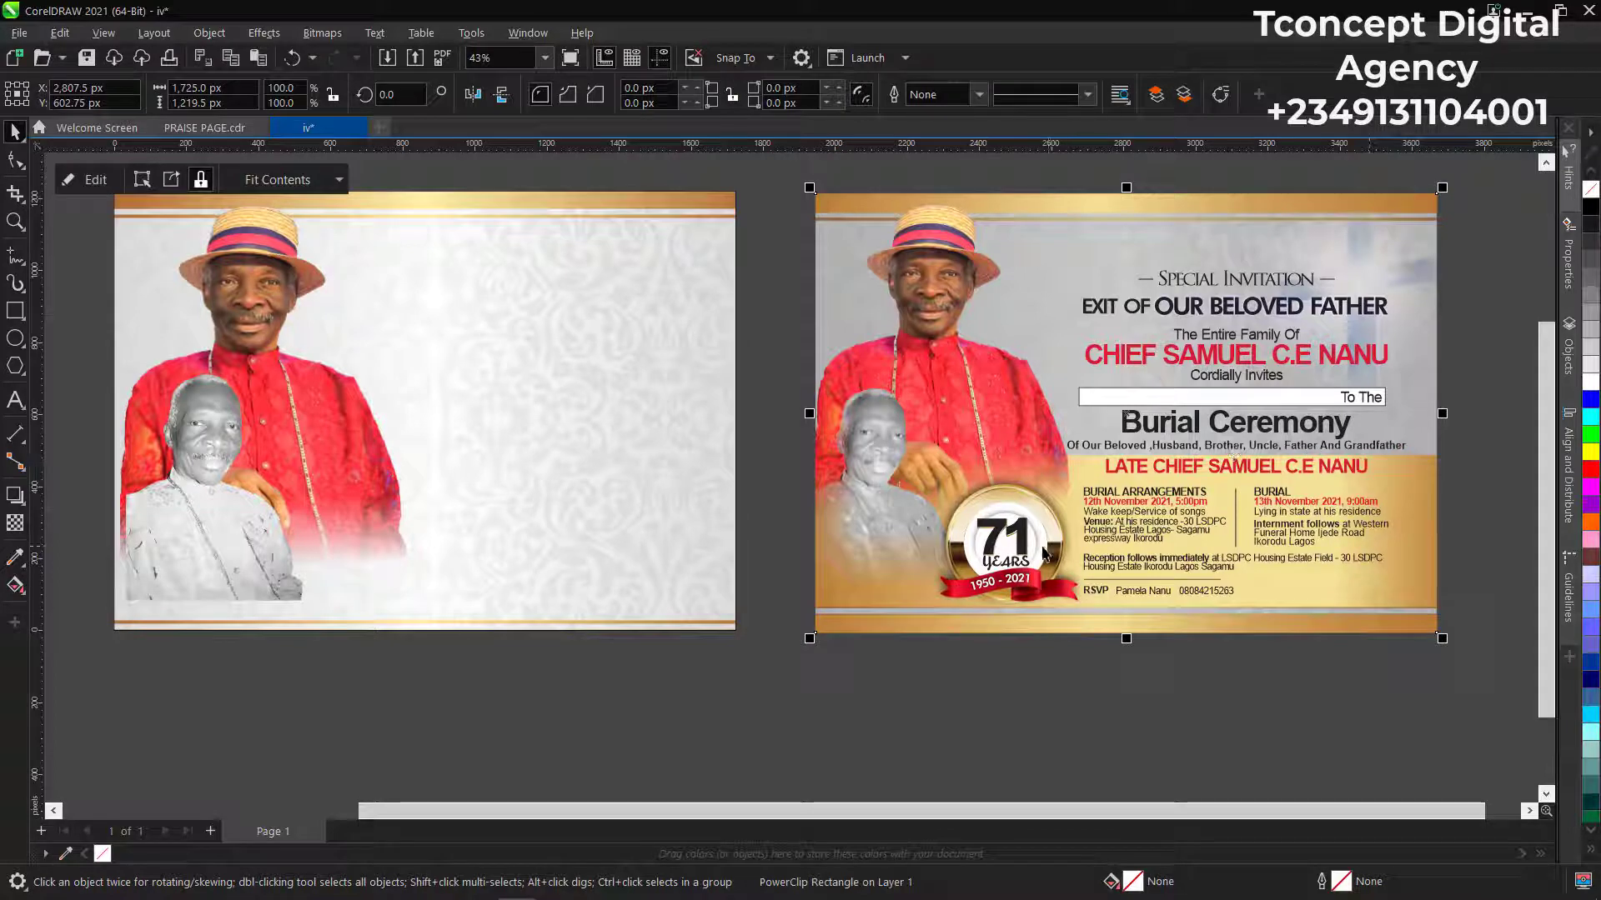
scroll(1043, 552, down, 1)
click(198, 460)
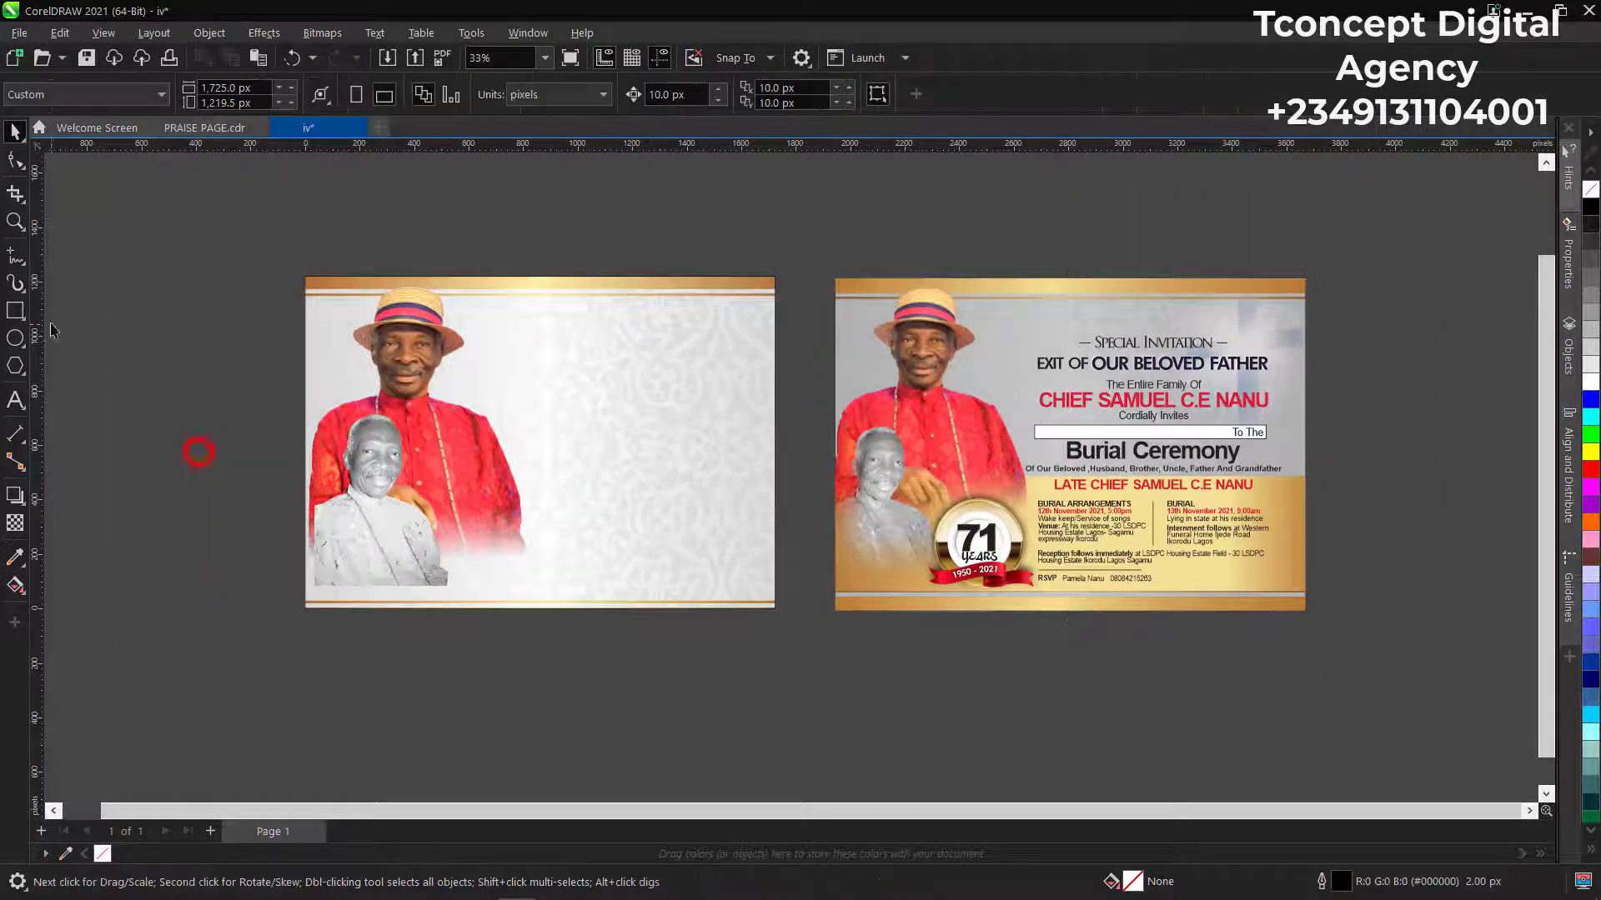
click(15, 310)
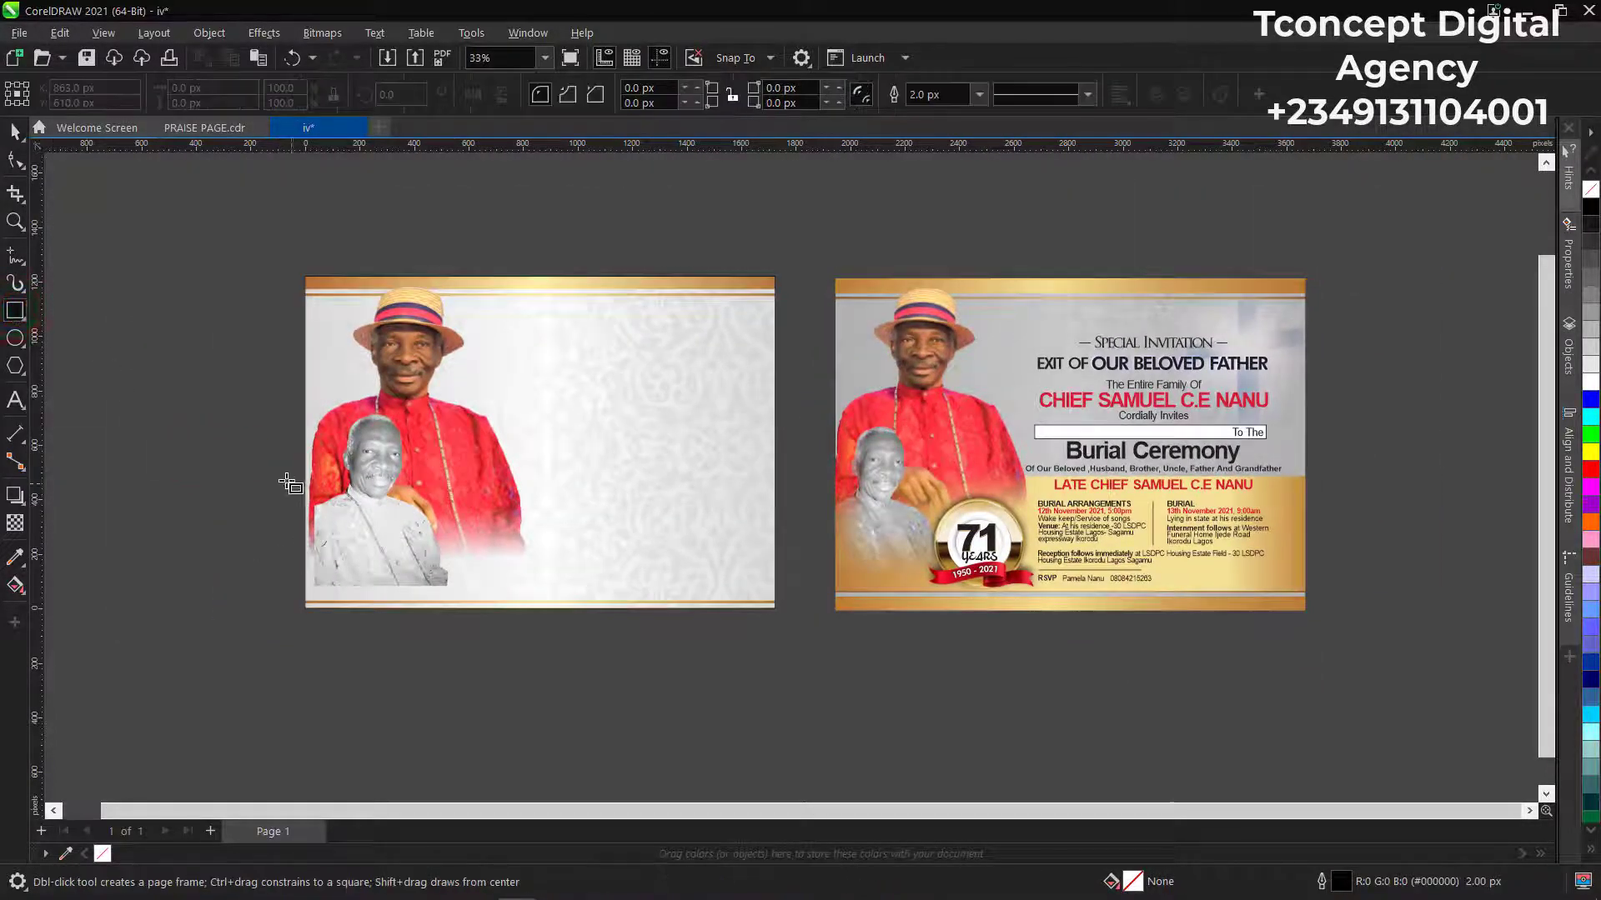
mouse_move(282, 472)
mouse_down()
mouse_move(288, 502)
mouse_move(647, 601)
mouse_move(795, 594)
mouse_up()
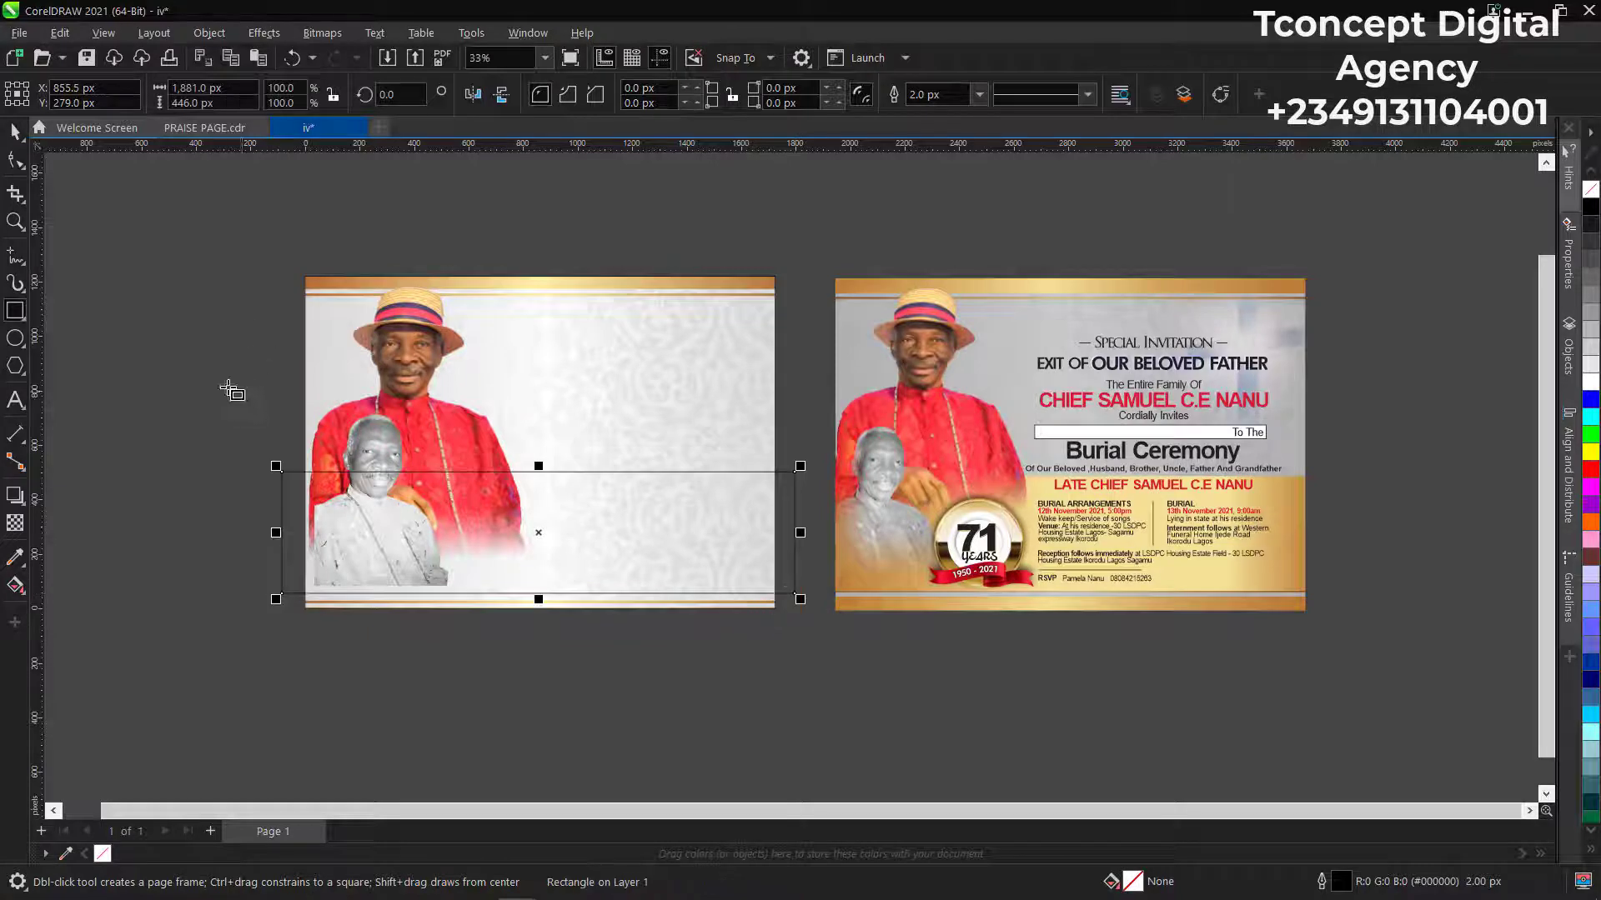
click(12, 129)
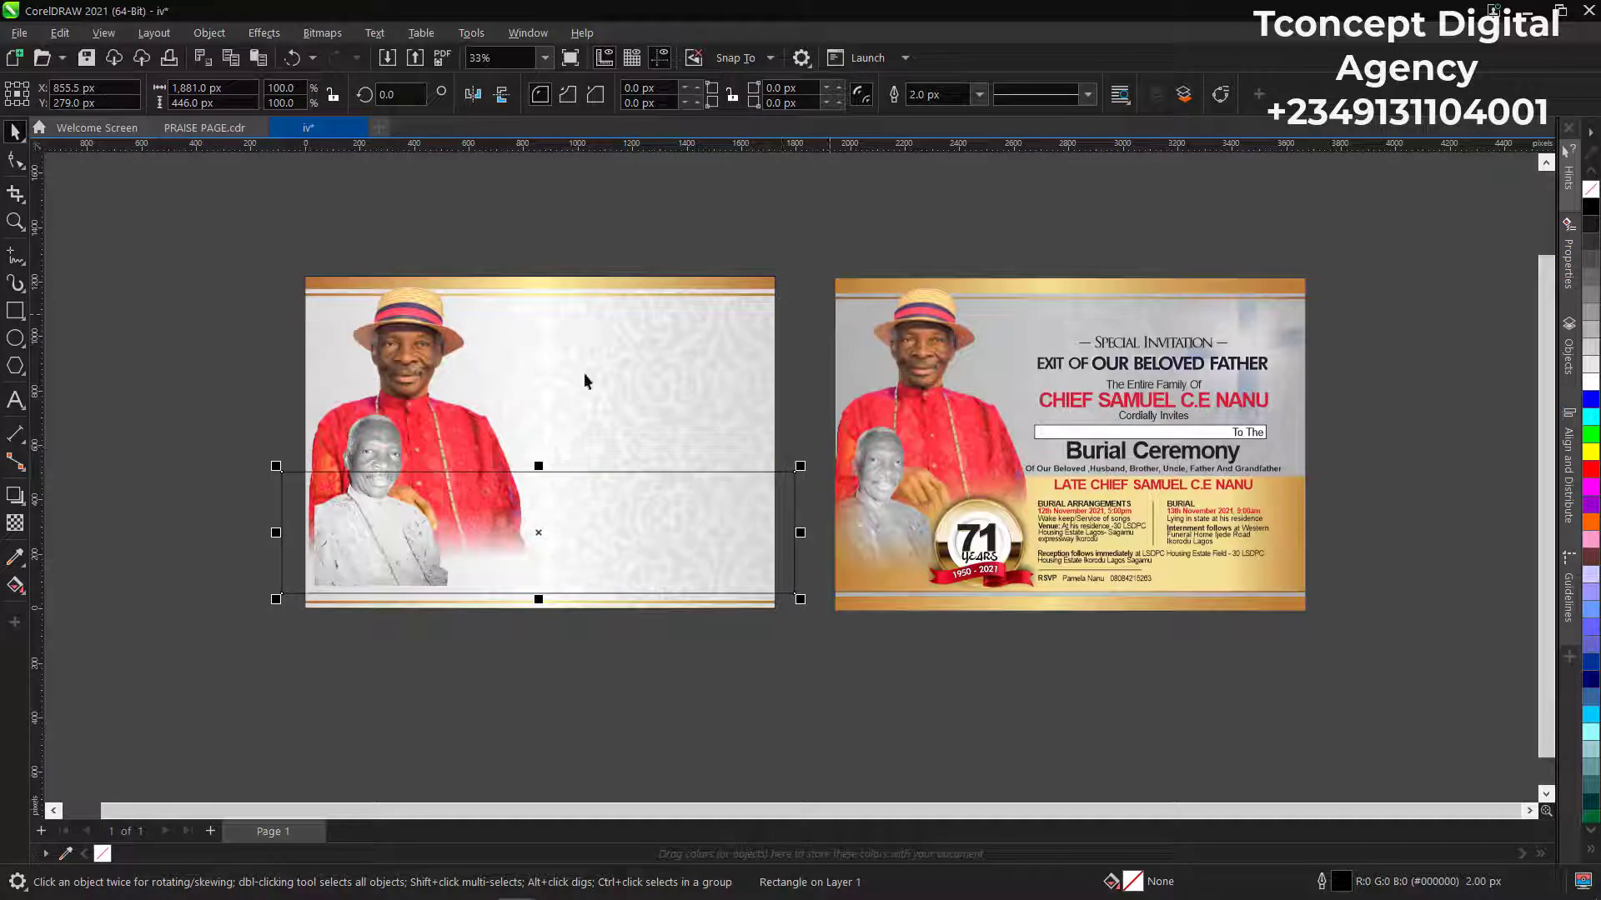
click(166, 337)
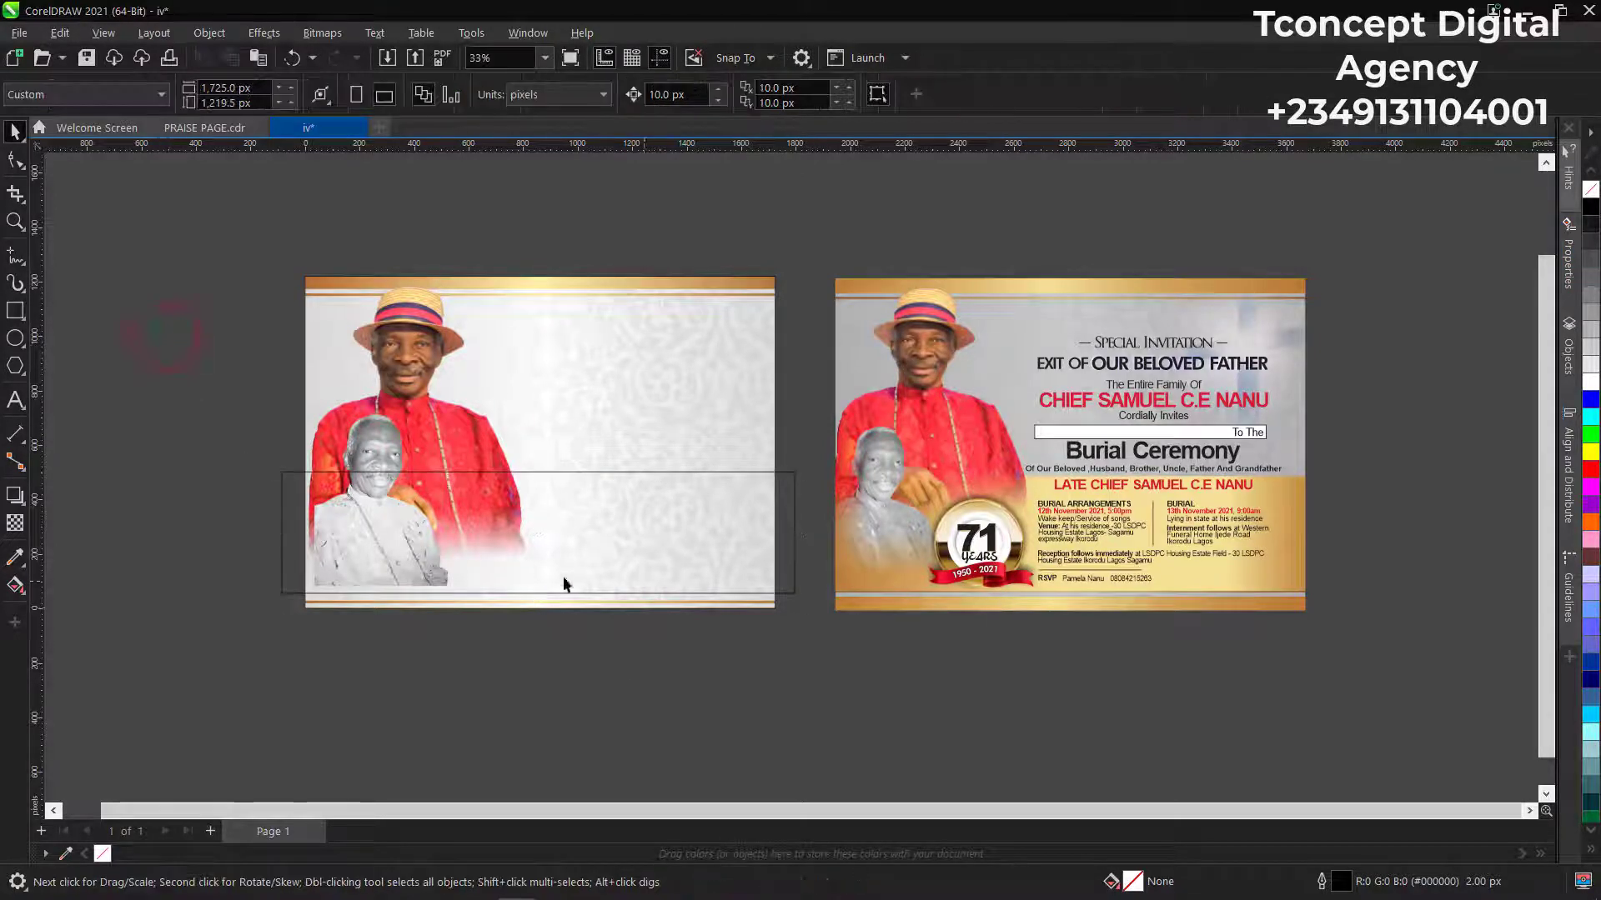
Sample three golds from the reference card's lower panel into the document palette: its right edge, pale middle and left edge.
click(702, 484)
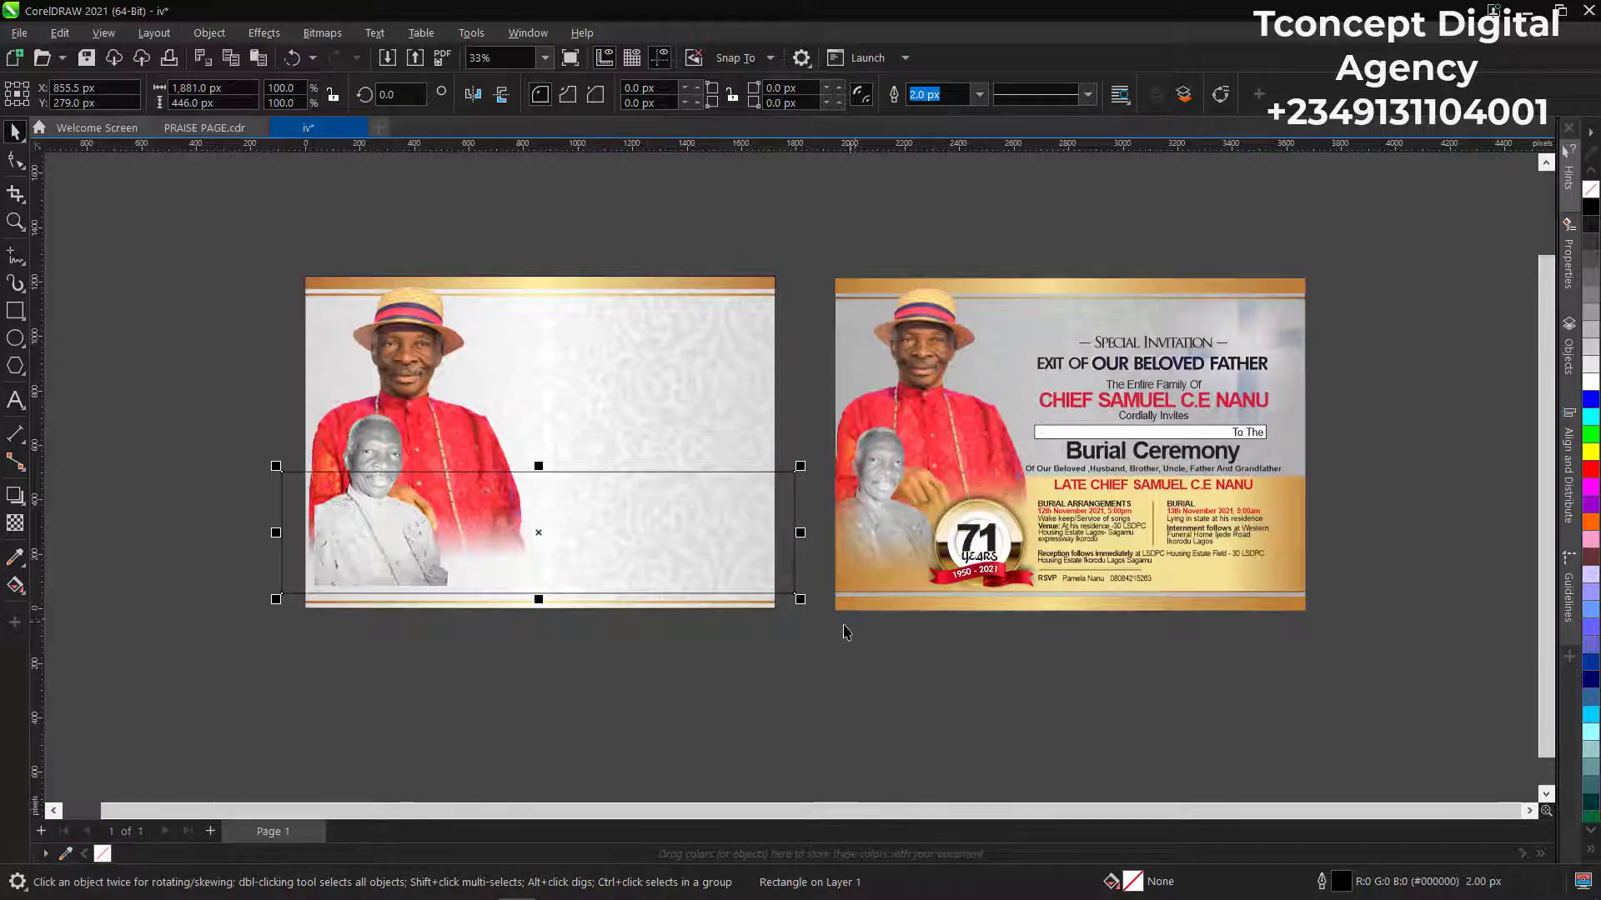
scroll(843, 631, up, 1)
click(198, 715)
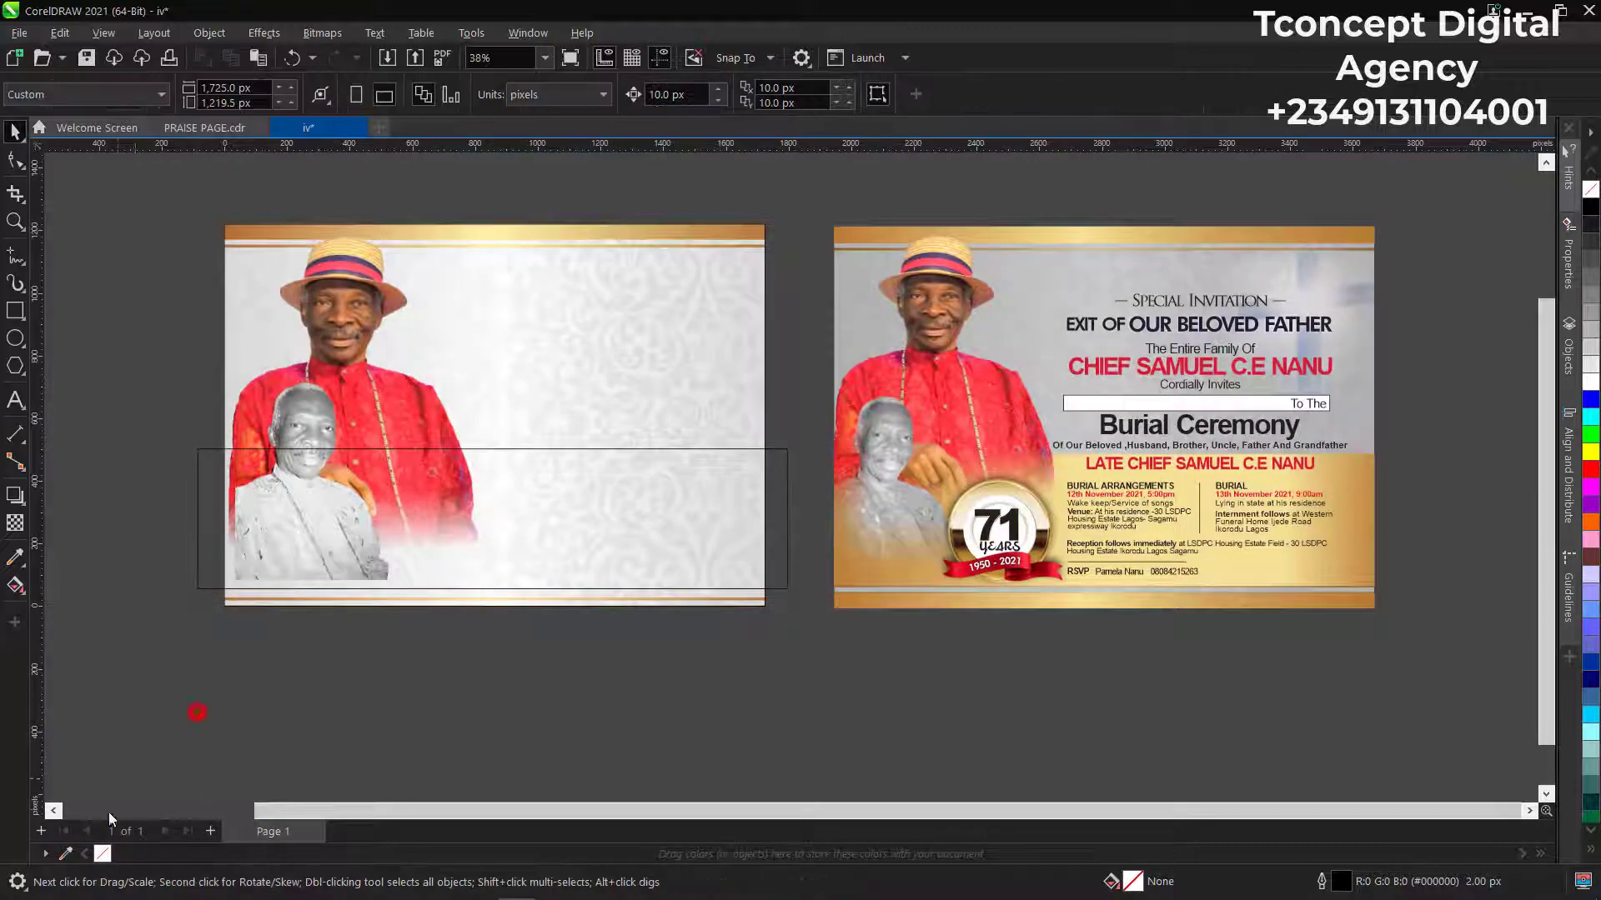
click(67, 852)
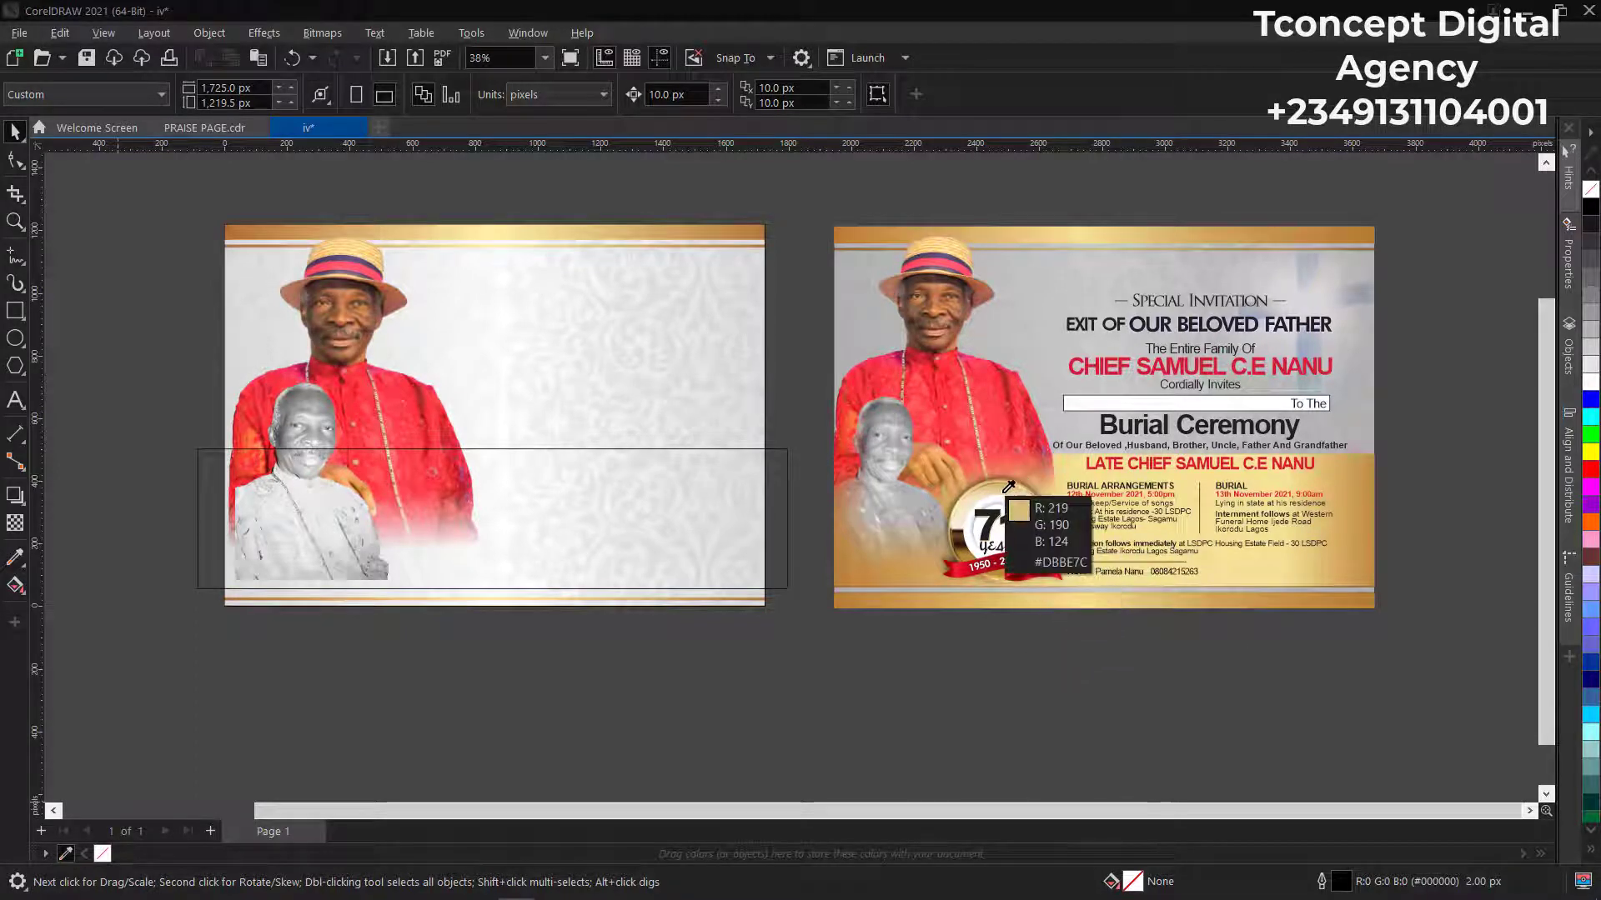
click(1364, 527)
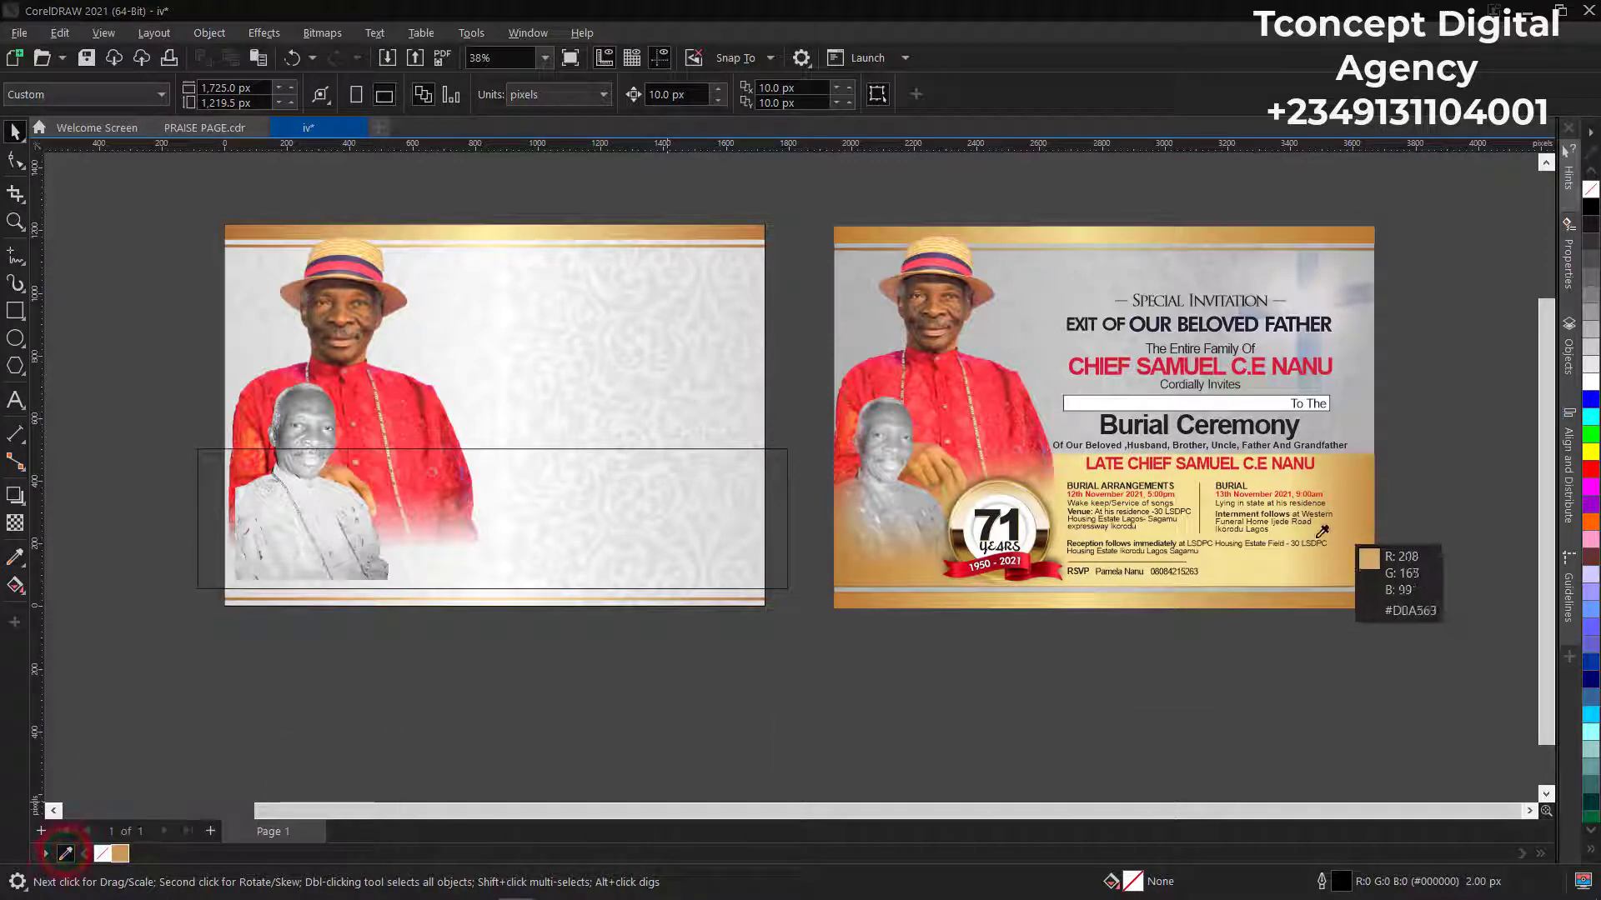
click(1199, 497)
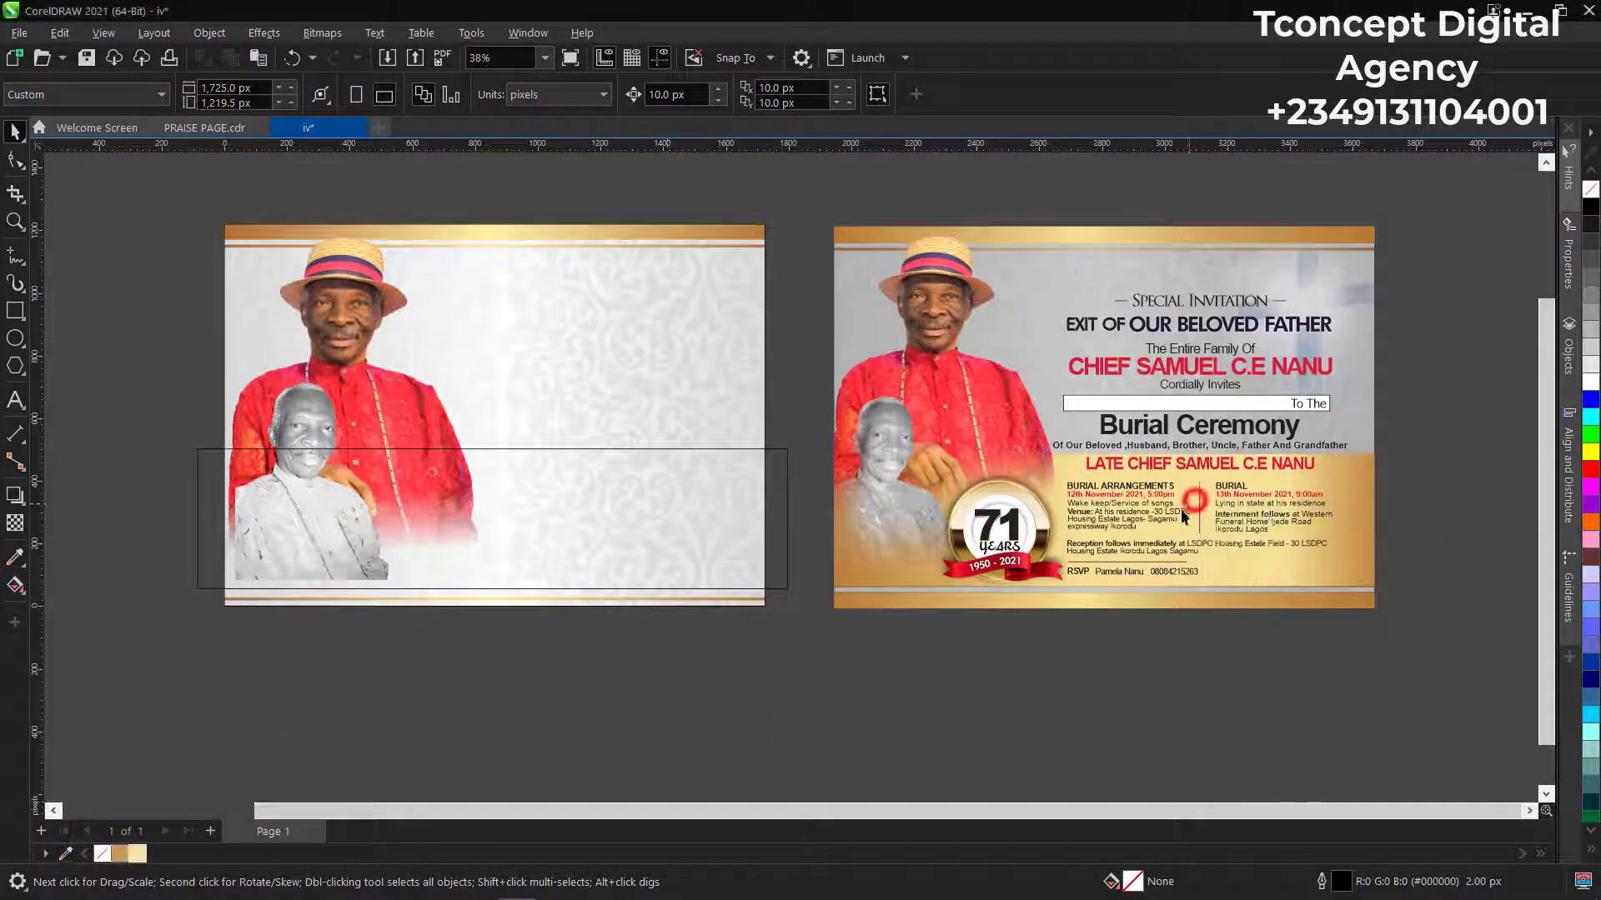
click(66, 854)
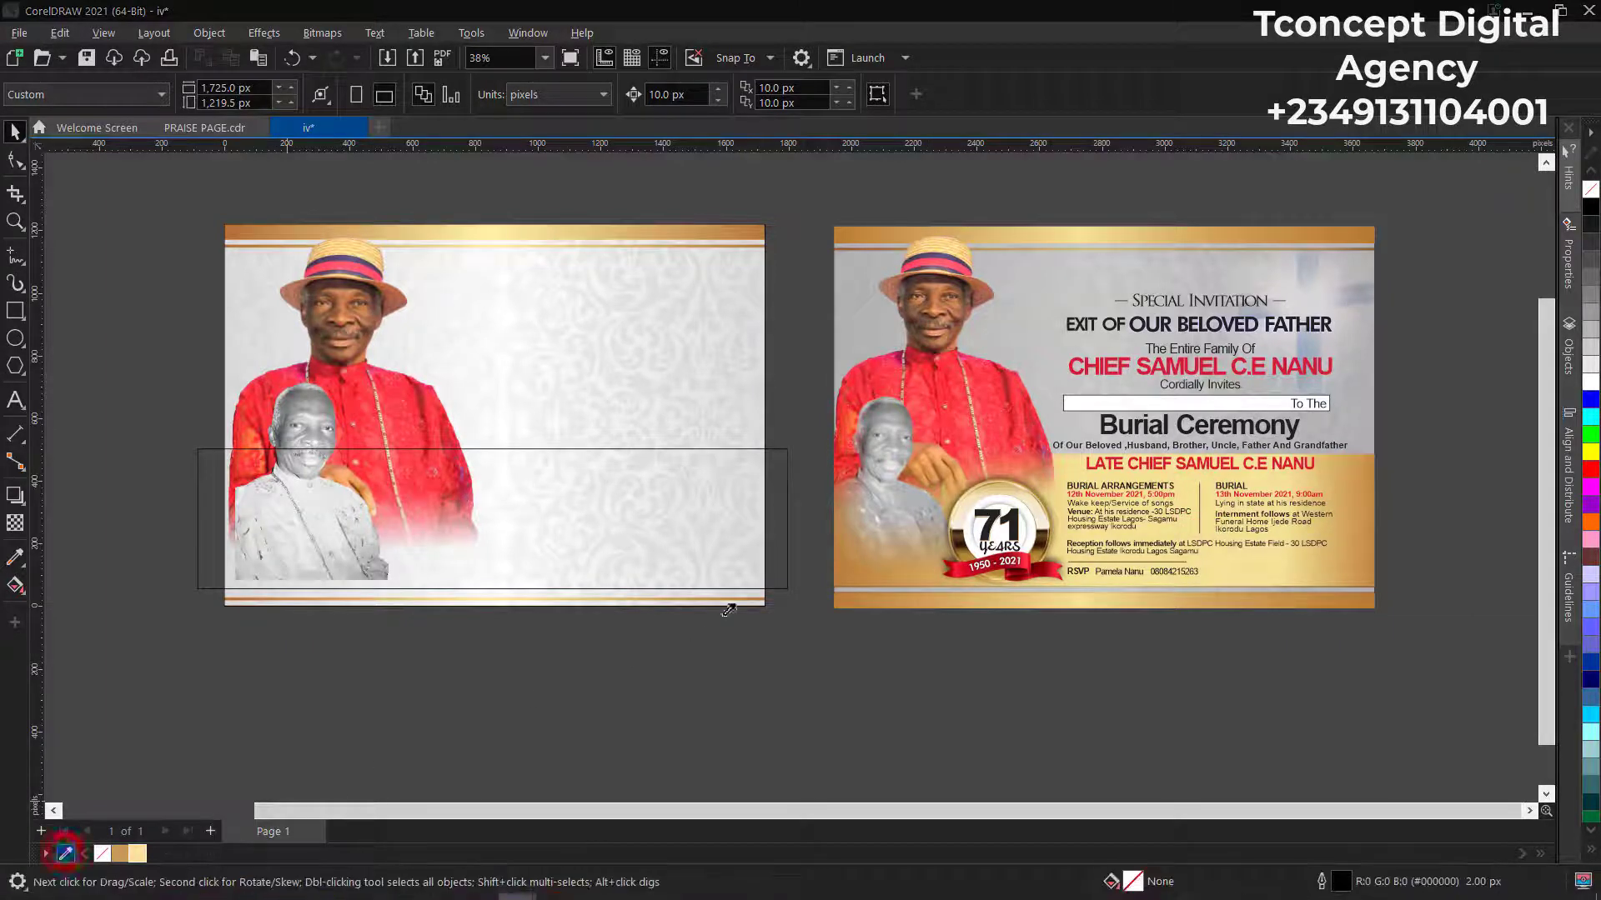
click(844, 577)
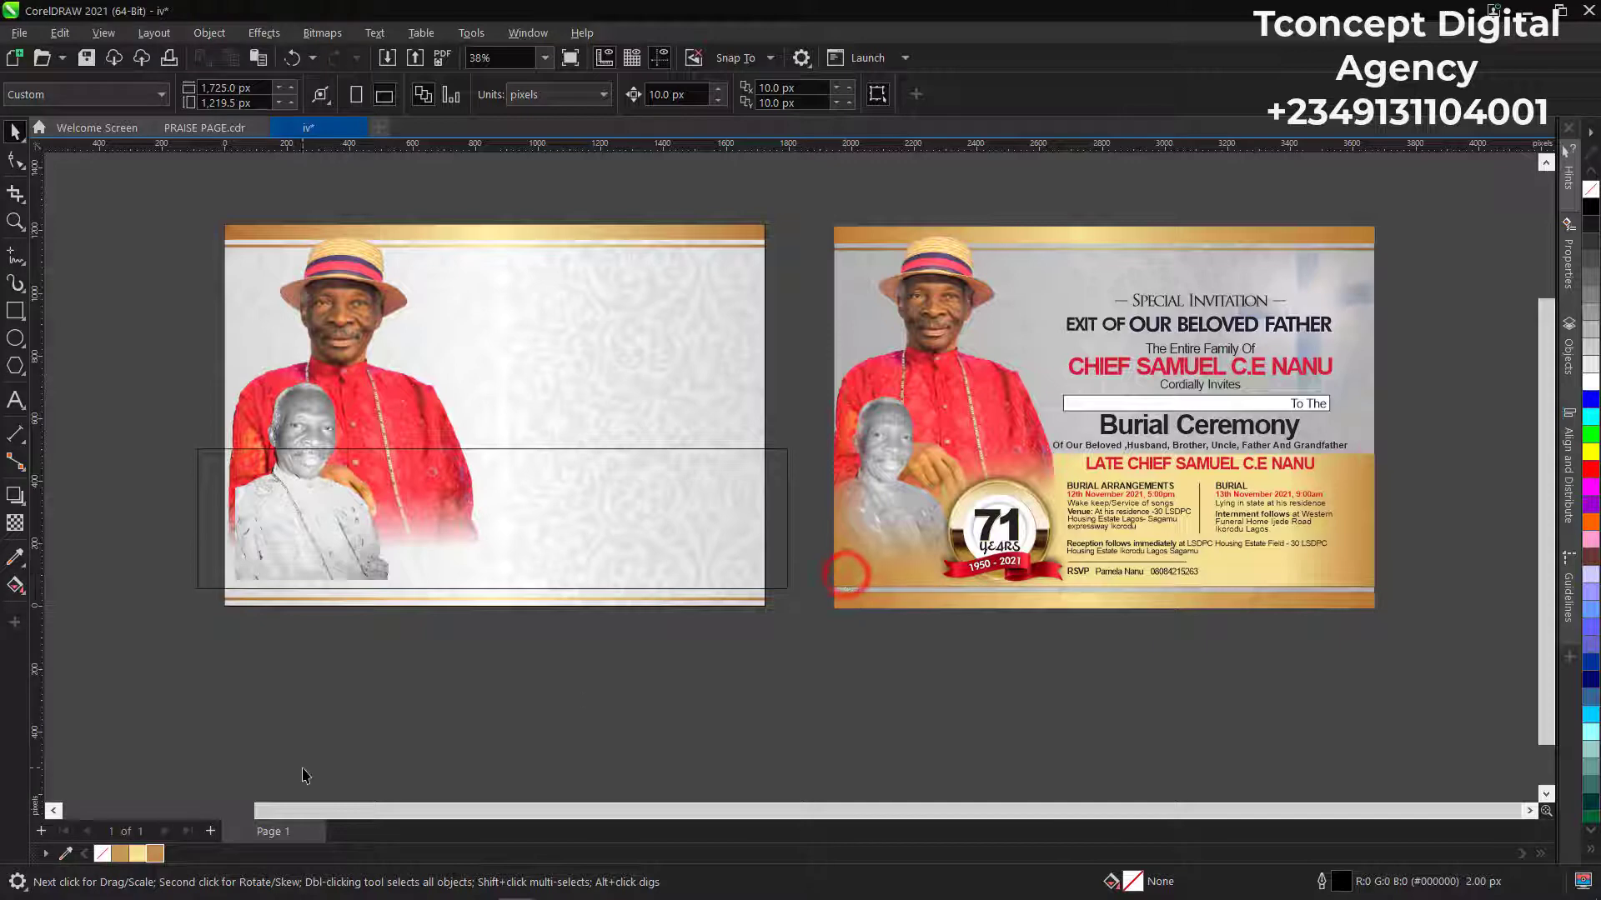
Apply a horizontal linear fountain fill to the new rectangle, running from beyond its left edge to just past its right edge.
click(657, 484)
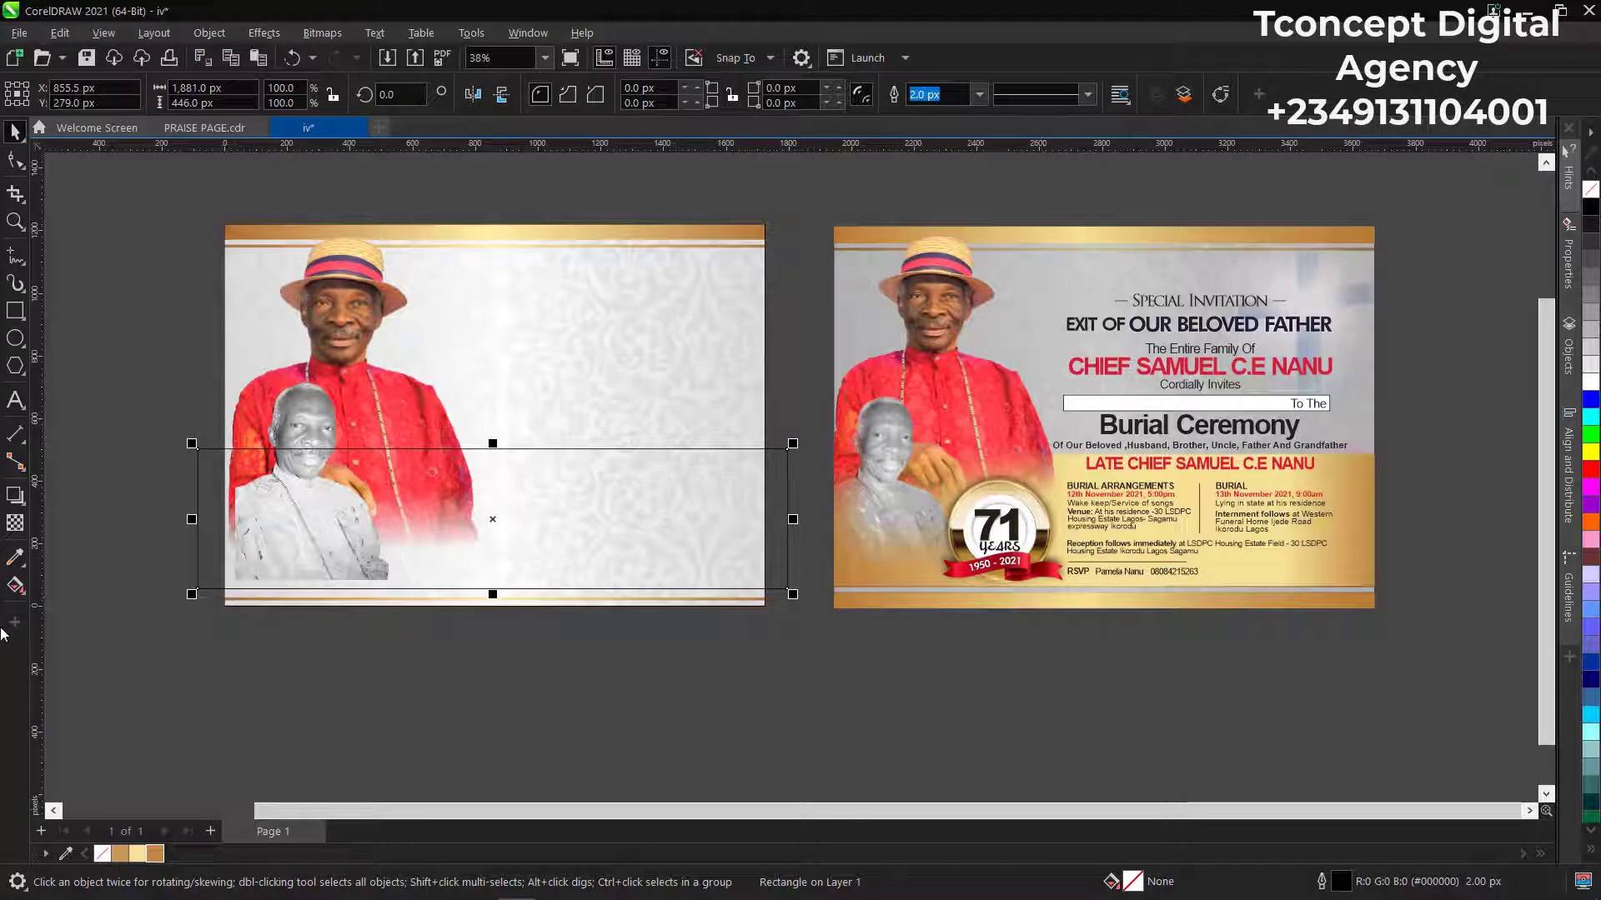
click(15, 588)
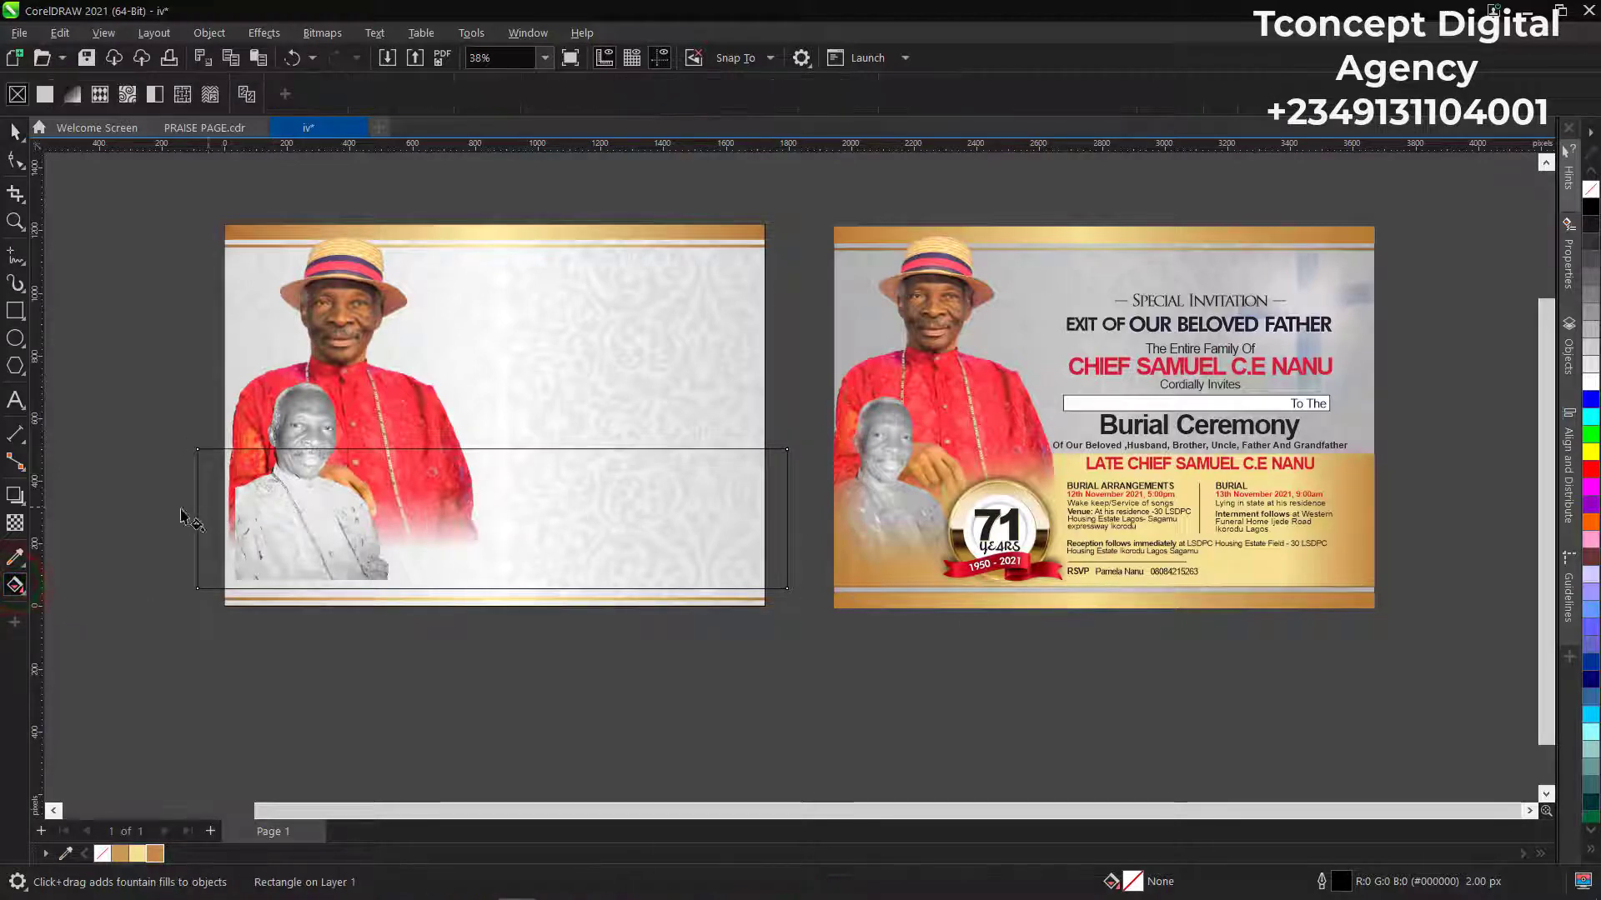
drag(387, 527, 542, 538)
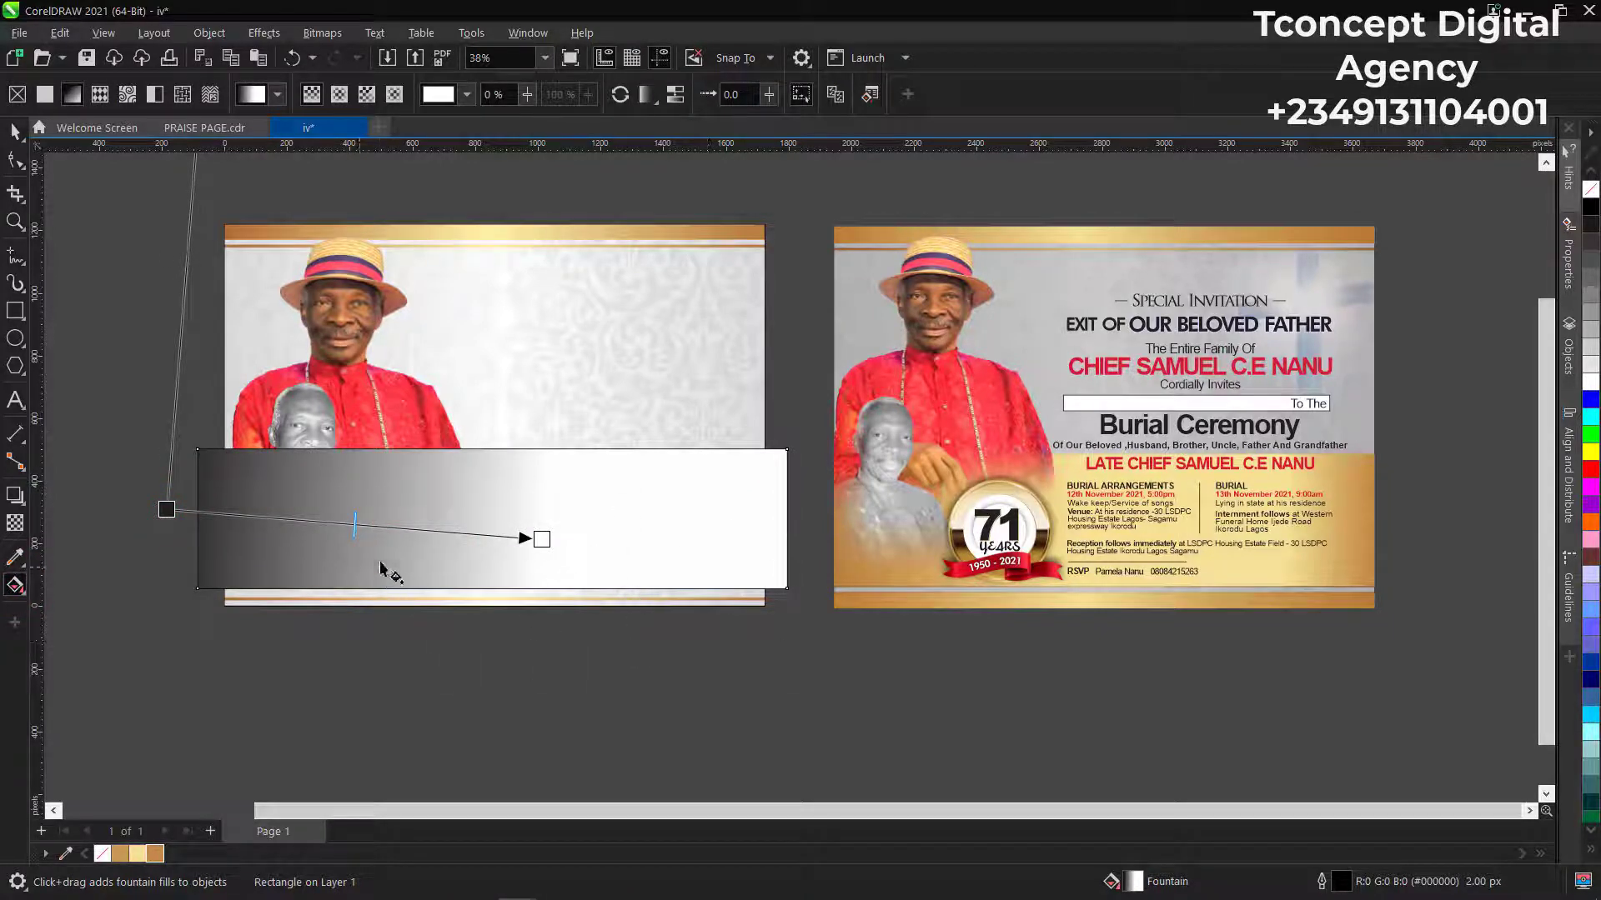
drag(541, 539, 796, 510)
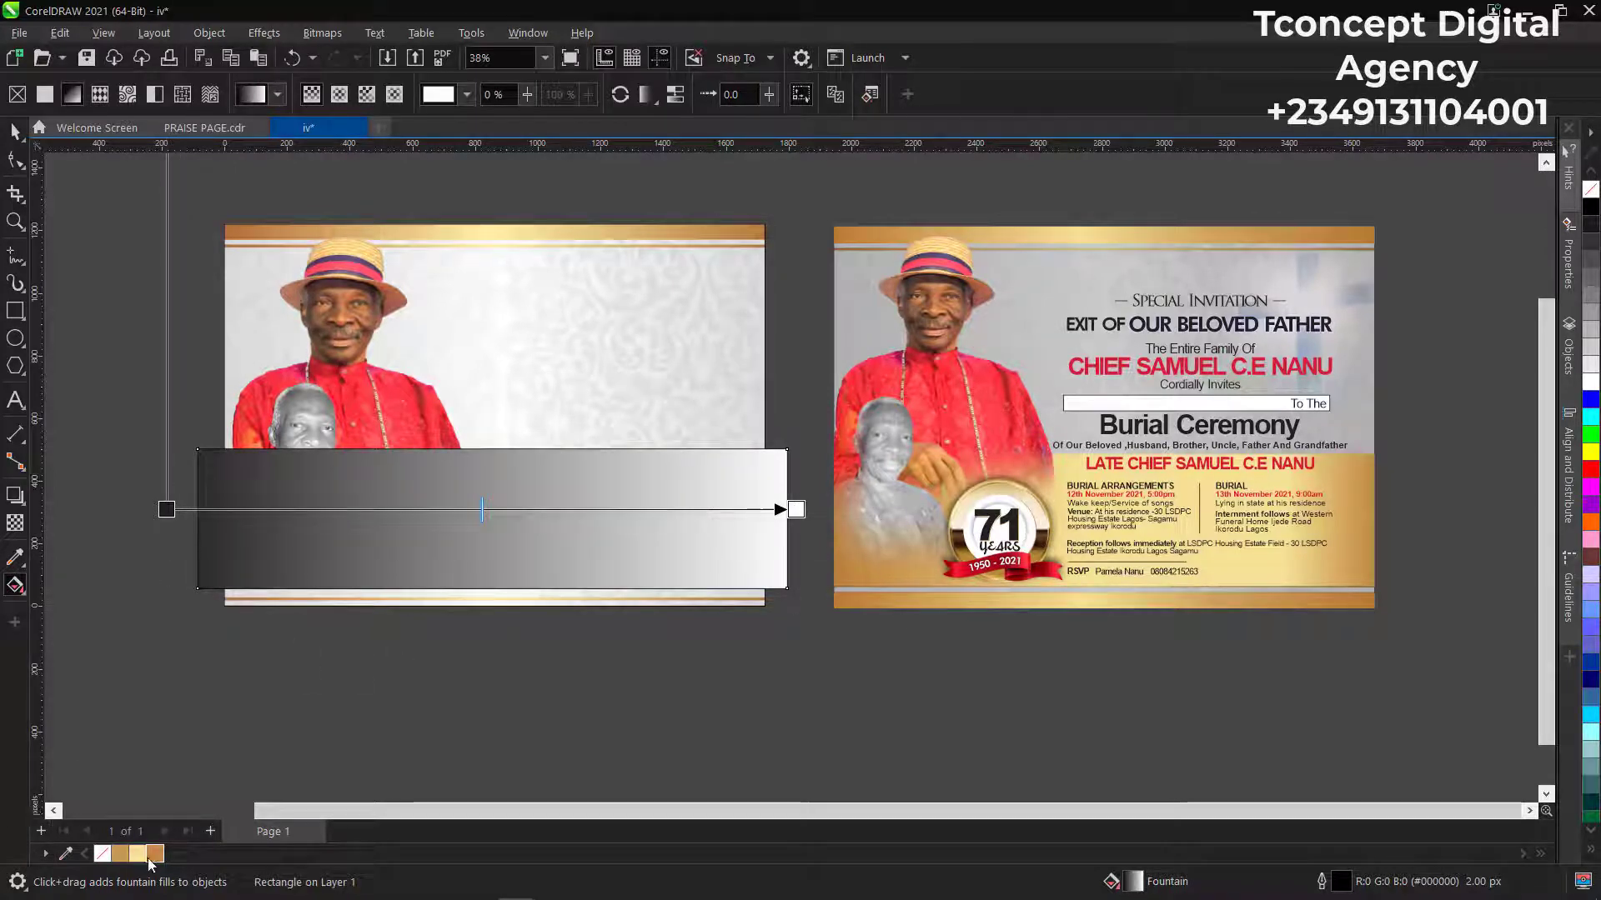
click(15, 130)
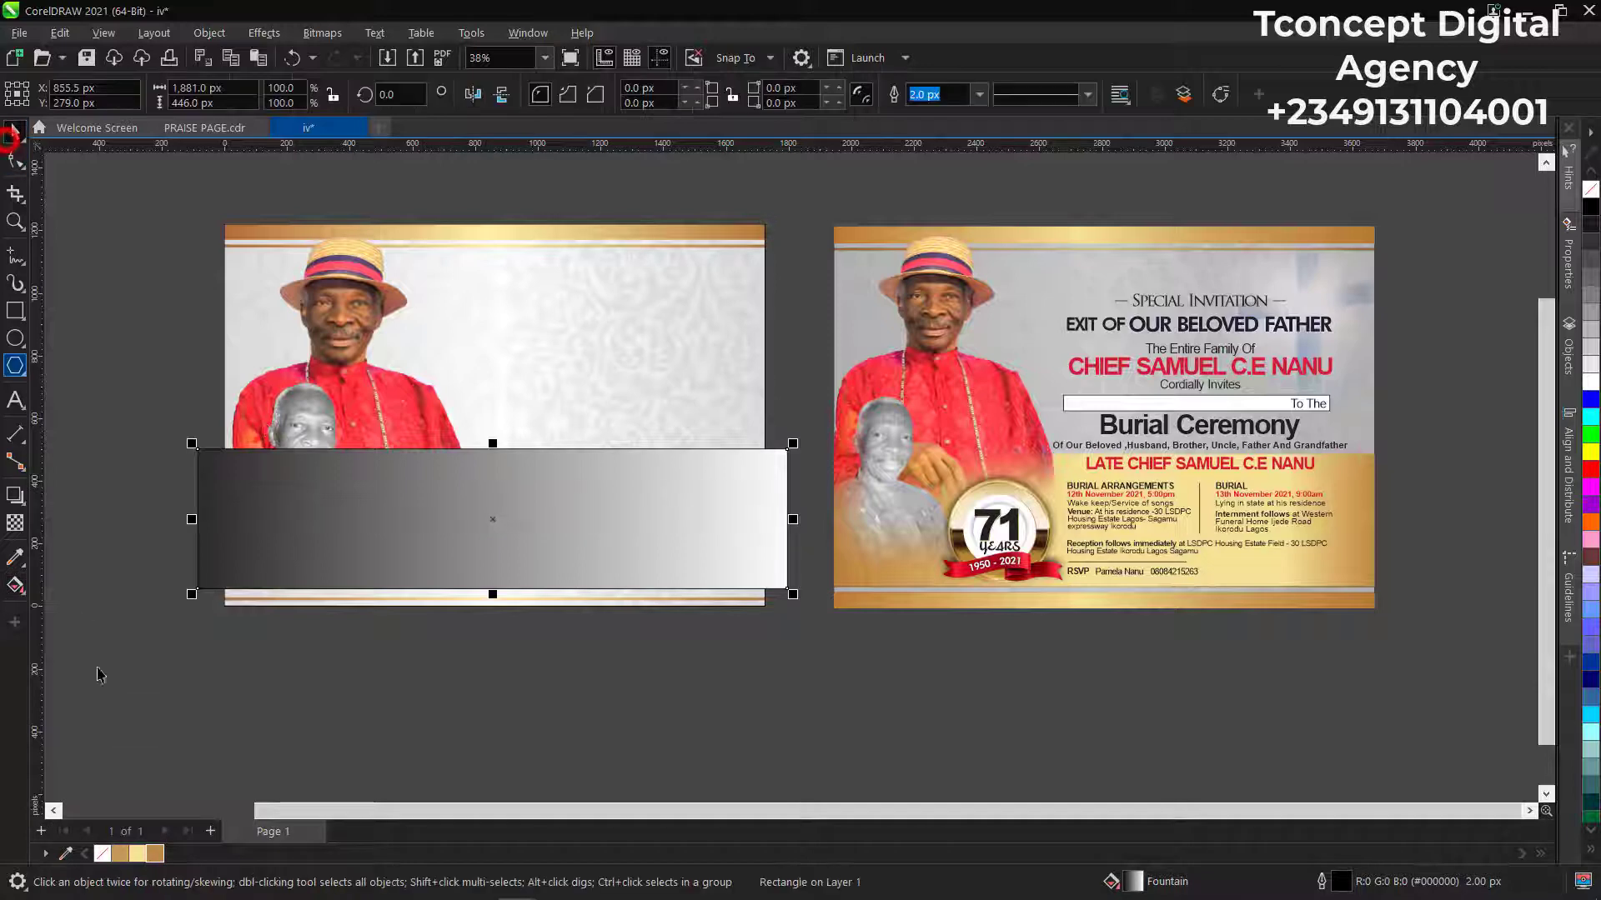
click(16, 586)
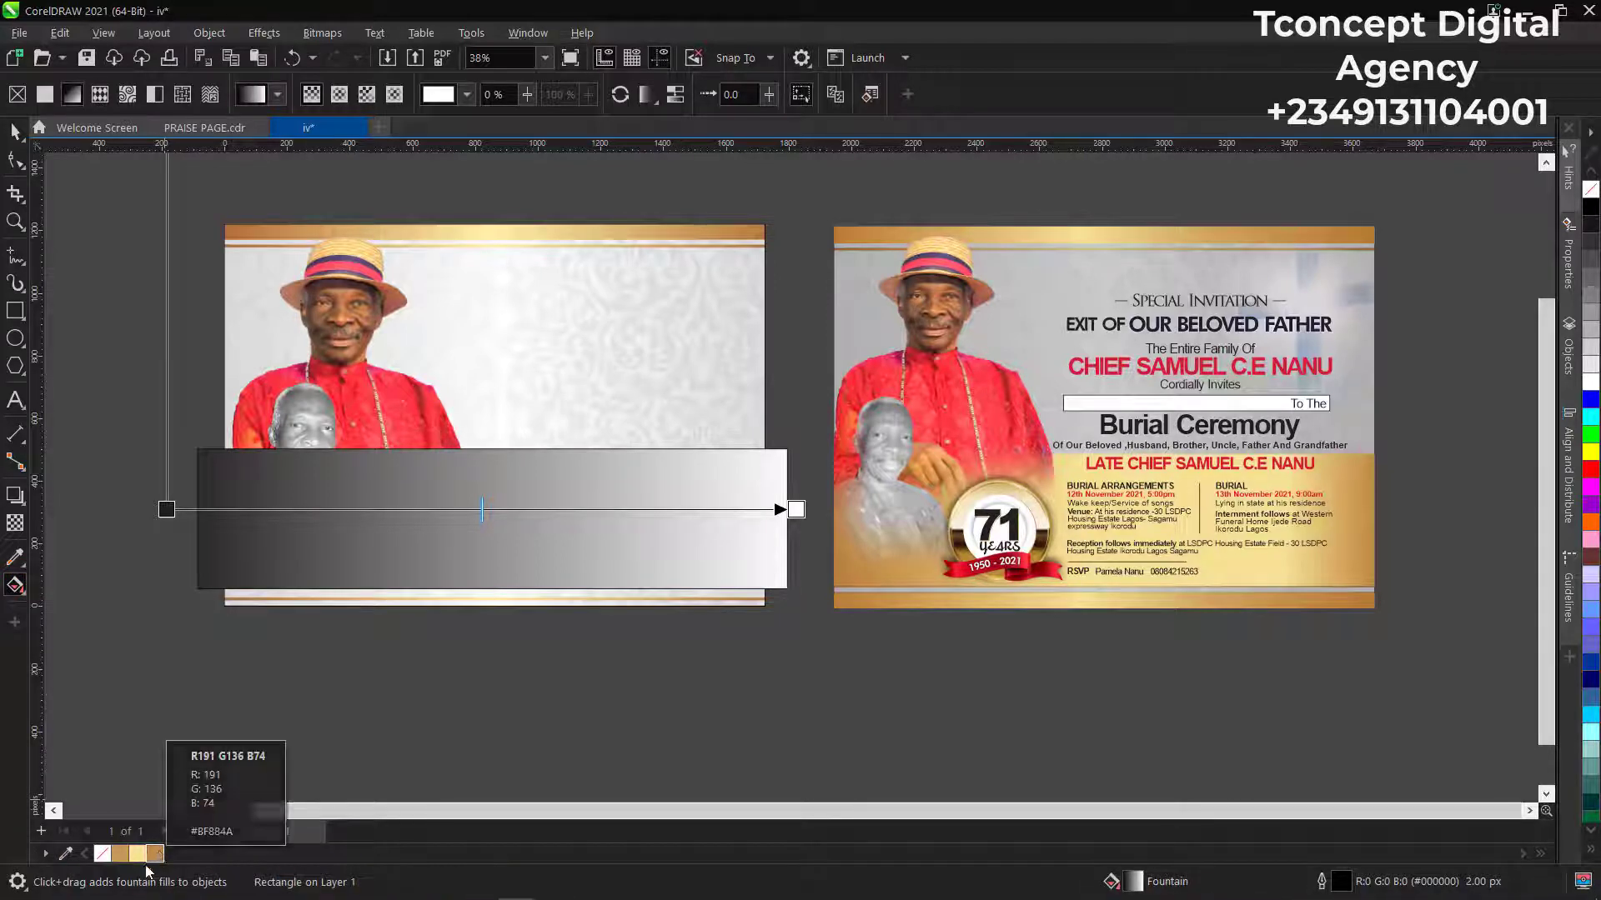
Color the rectangle's gradient with sampled darker golds at both ends and pale gold at 50%, starting it at the left edge.
drag(177, 837, 687, 573)
drag(796, 512, 796, 509)
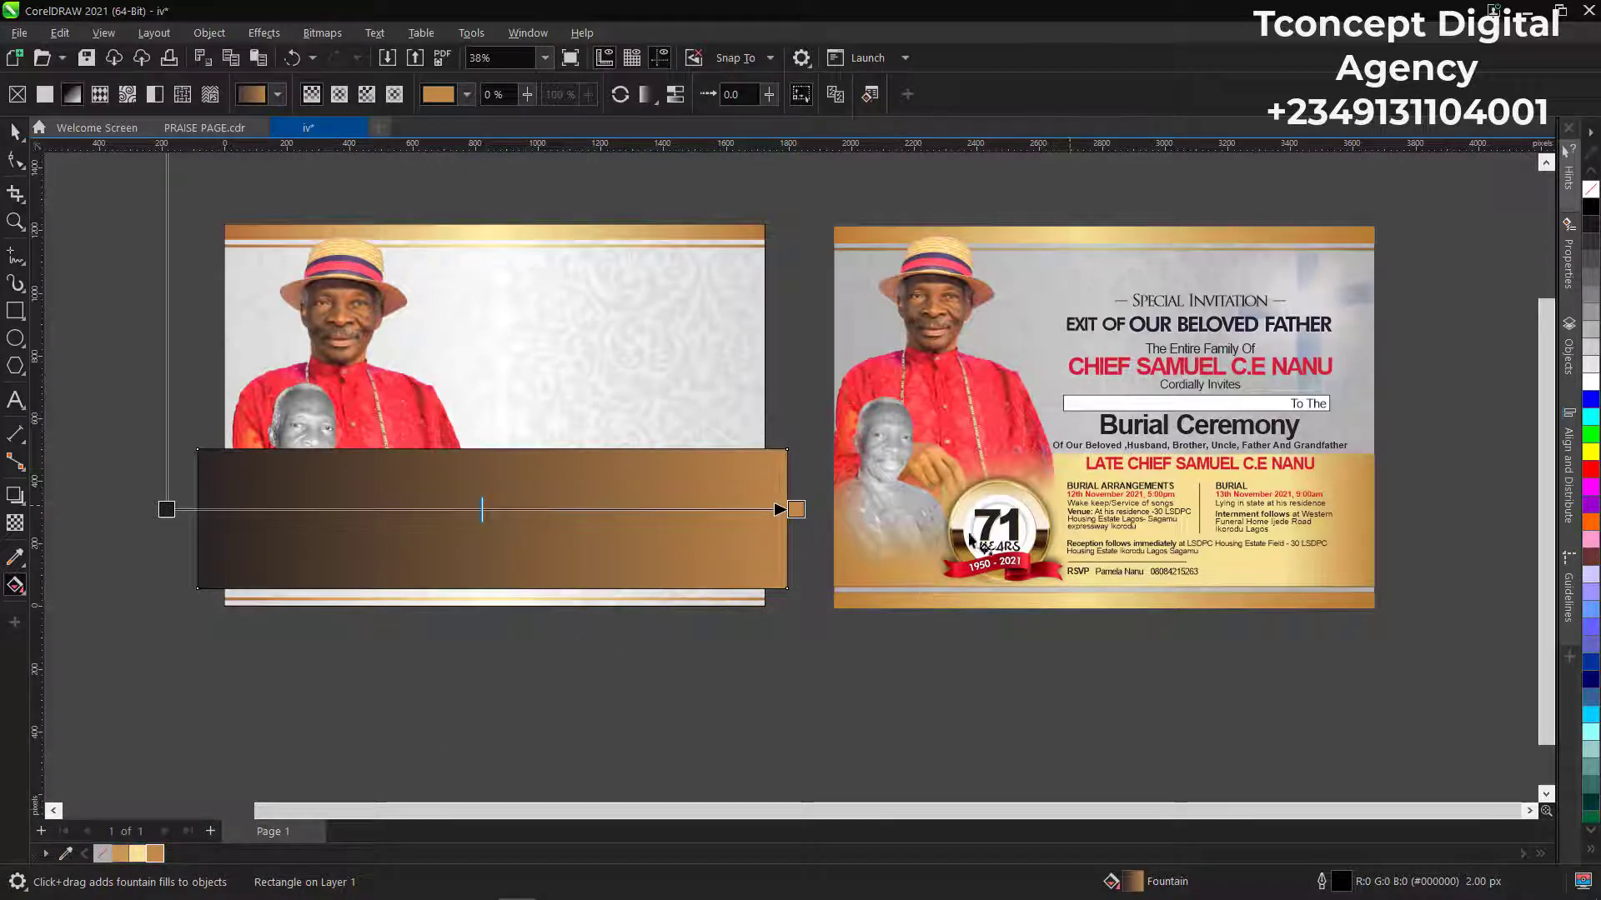
drag(142, 853, 496, 515)
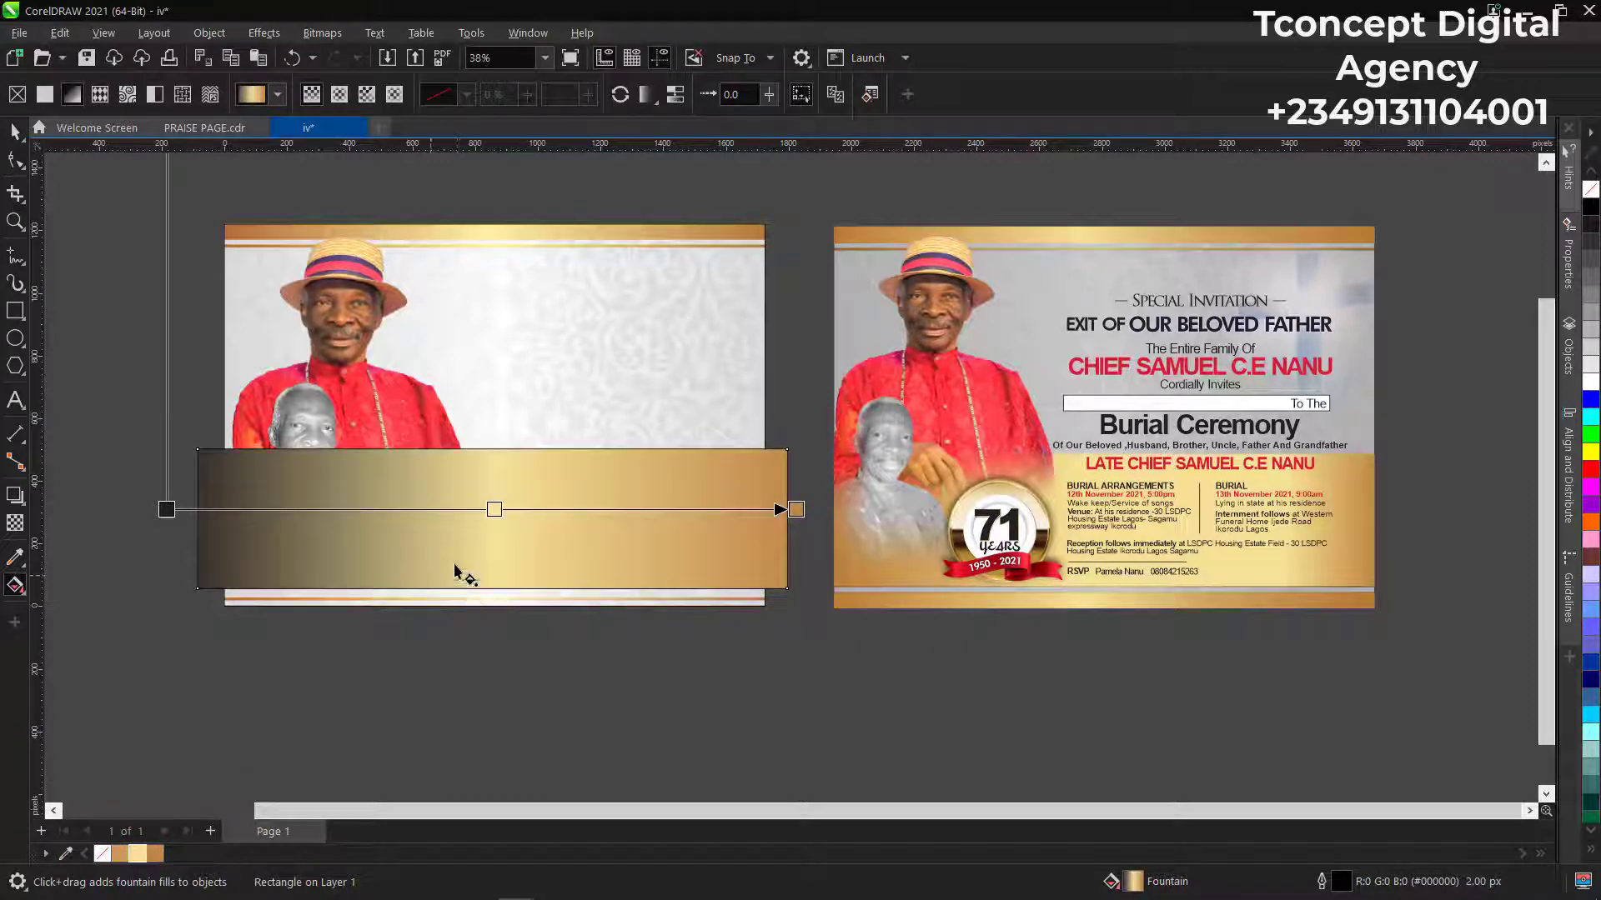
drag(494, 510, 457, 518)
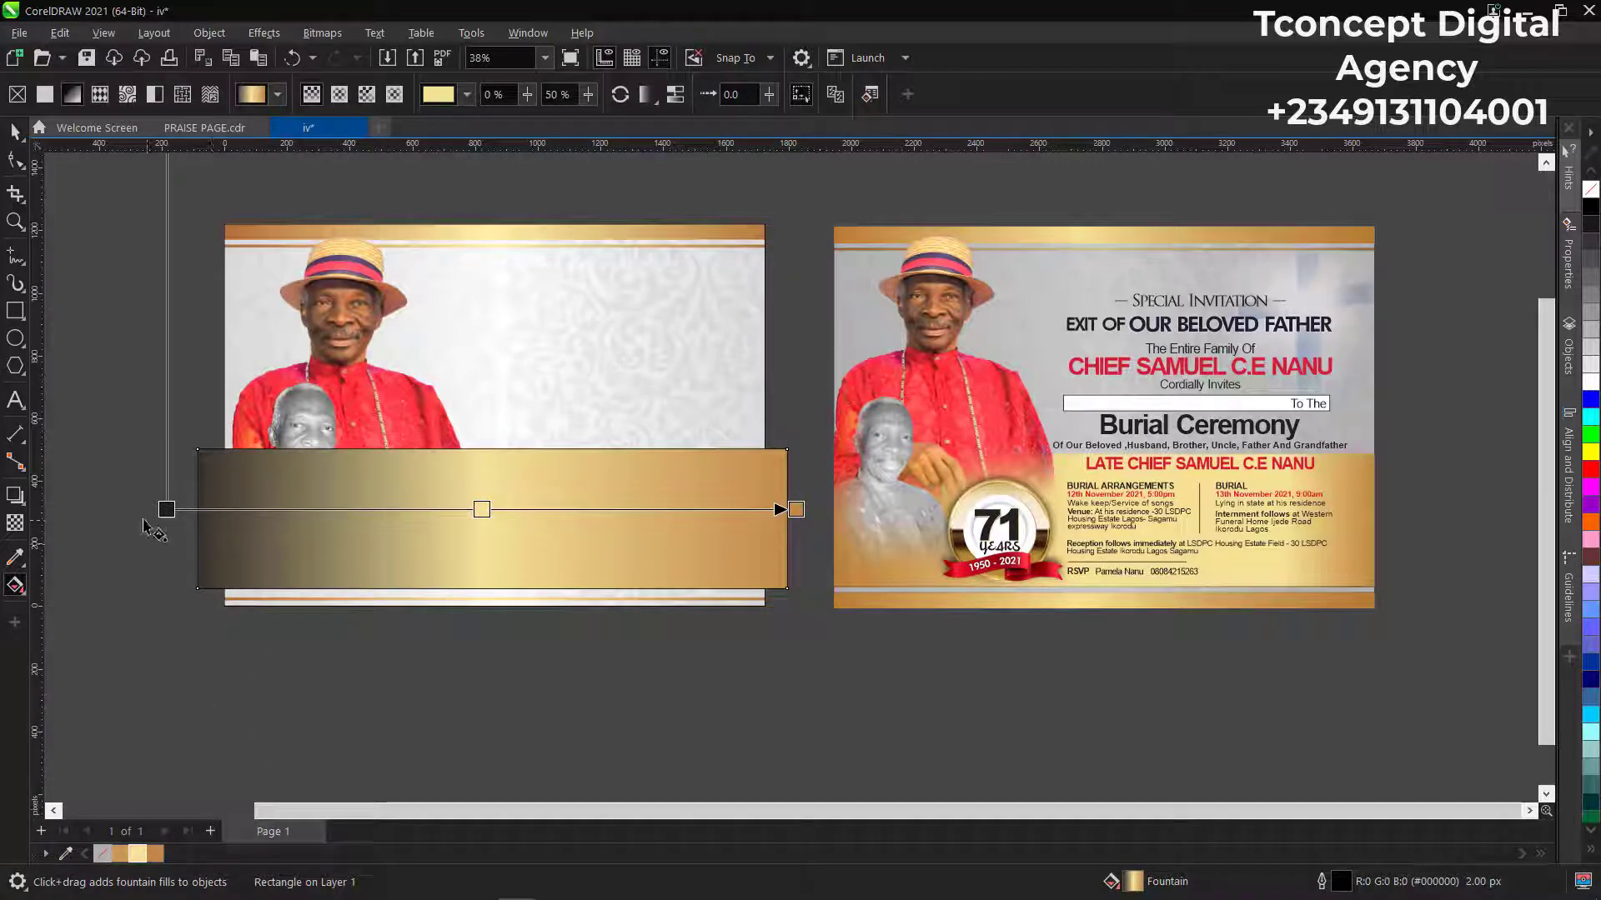
drag(120, 854, 166, 510)
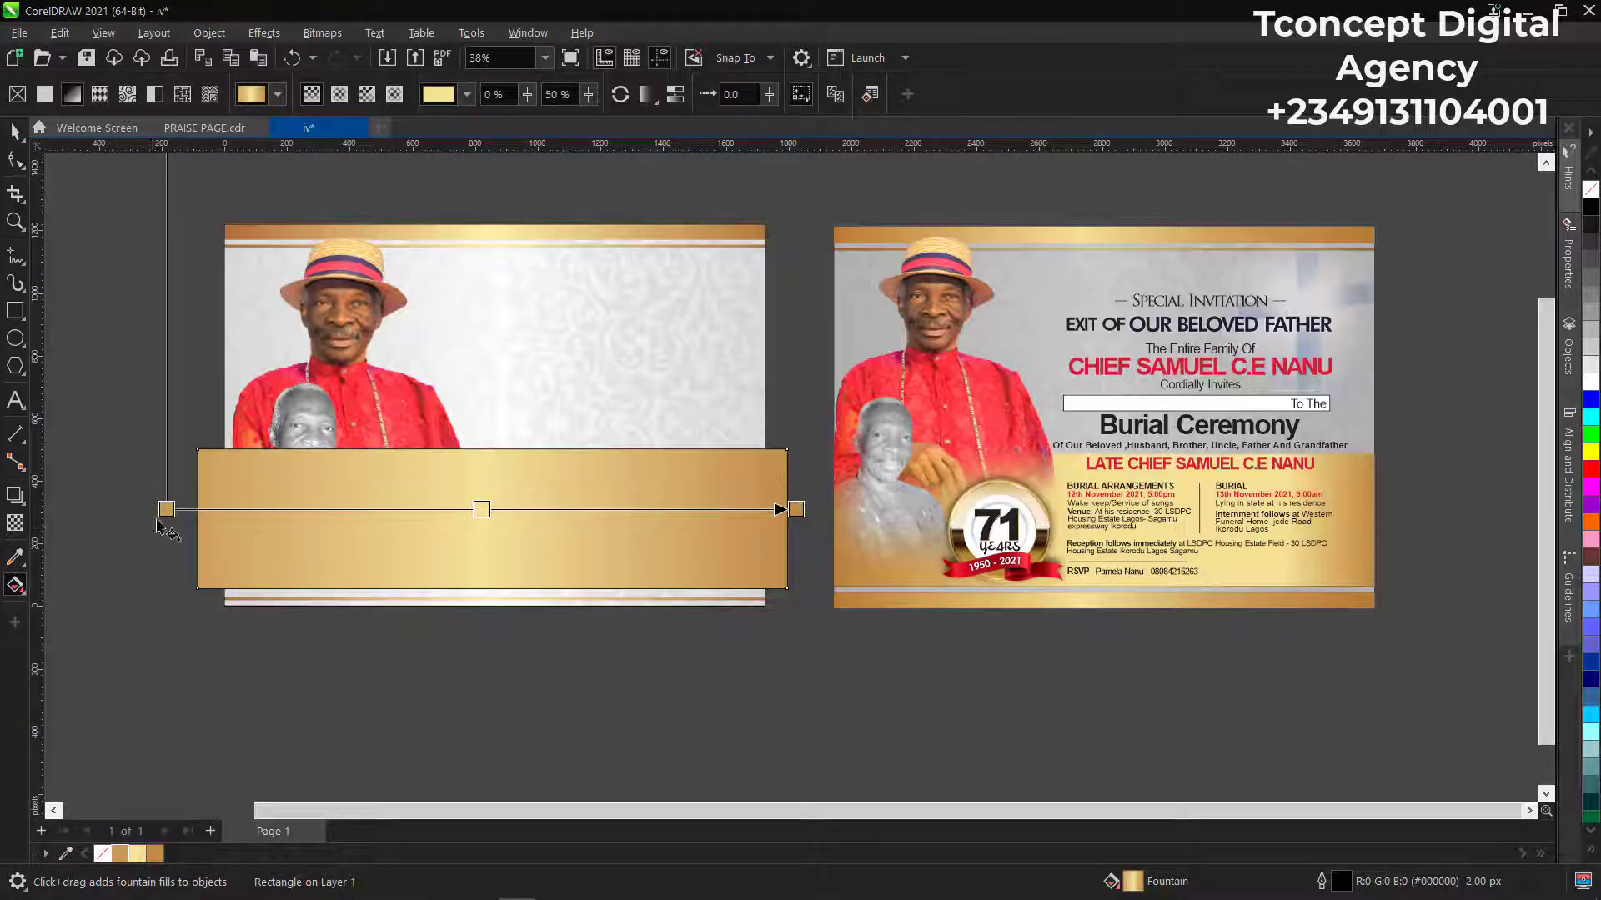
drag(166, 509, 203, 511)
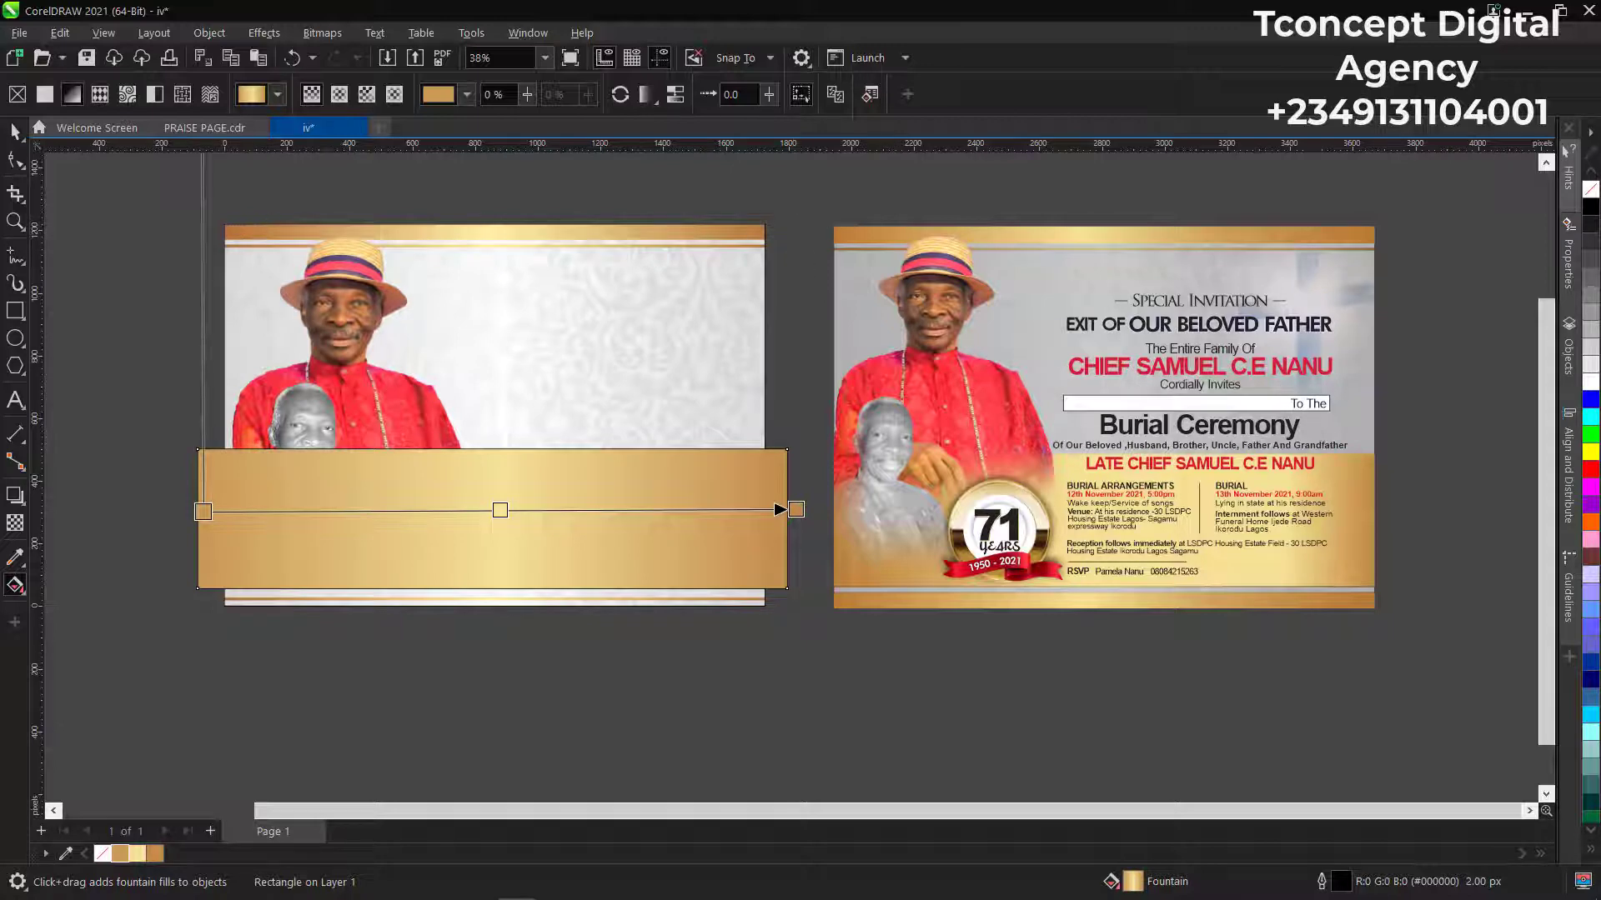
click(14, 132)
click(159, 208)
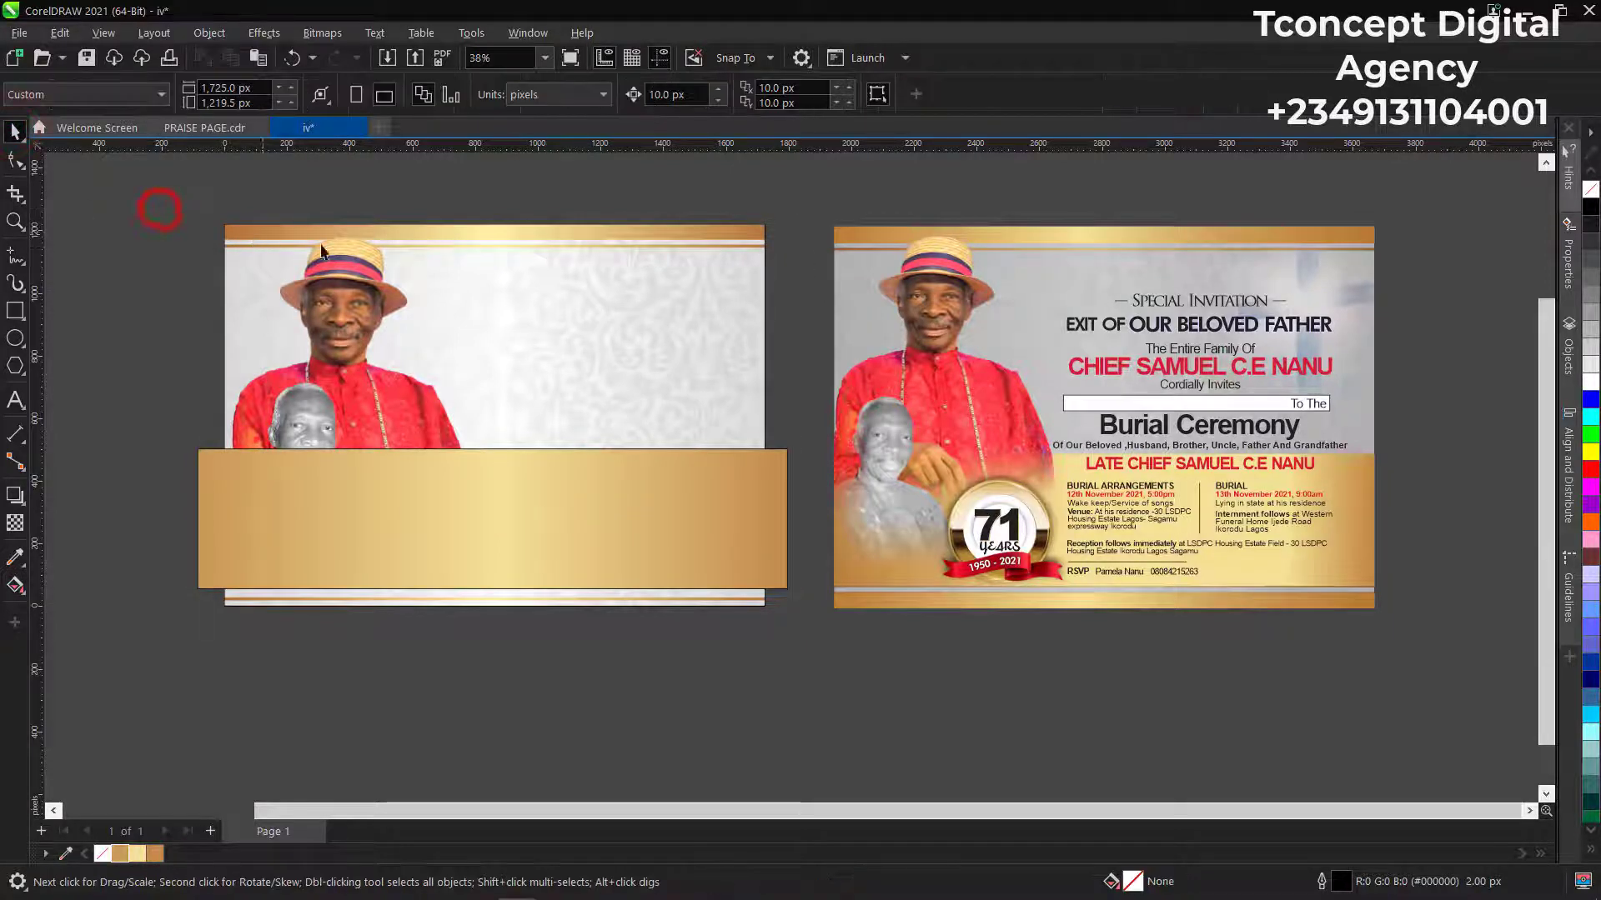
Remove the gold rectangle's outline and PowerClip it inside the page's background frame, behind both portraits.
scroll(373, 247, up, 1)
scroll(375, 250, up, 1)
click(548, 573)
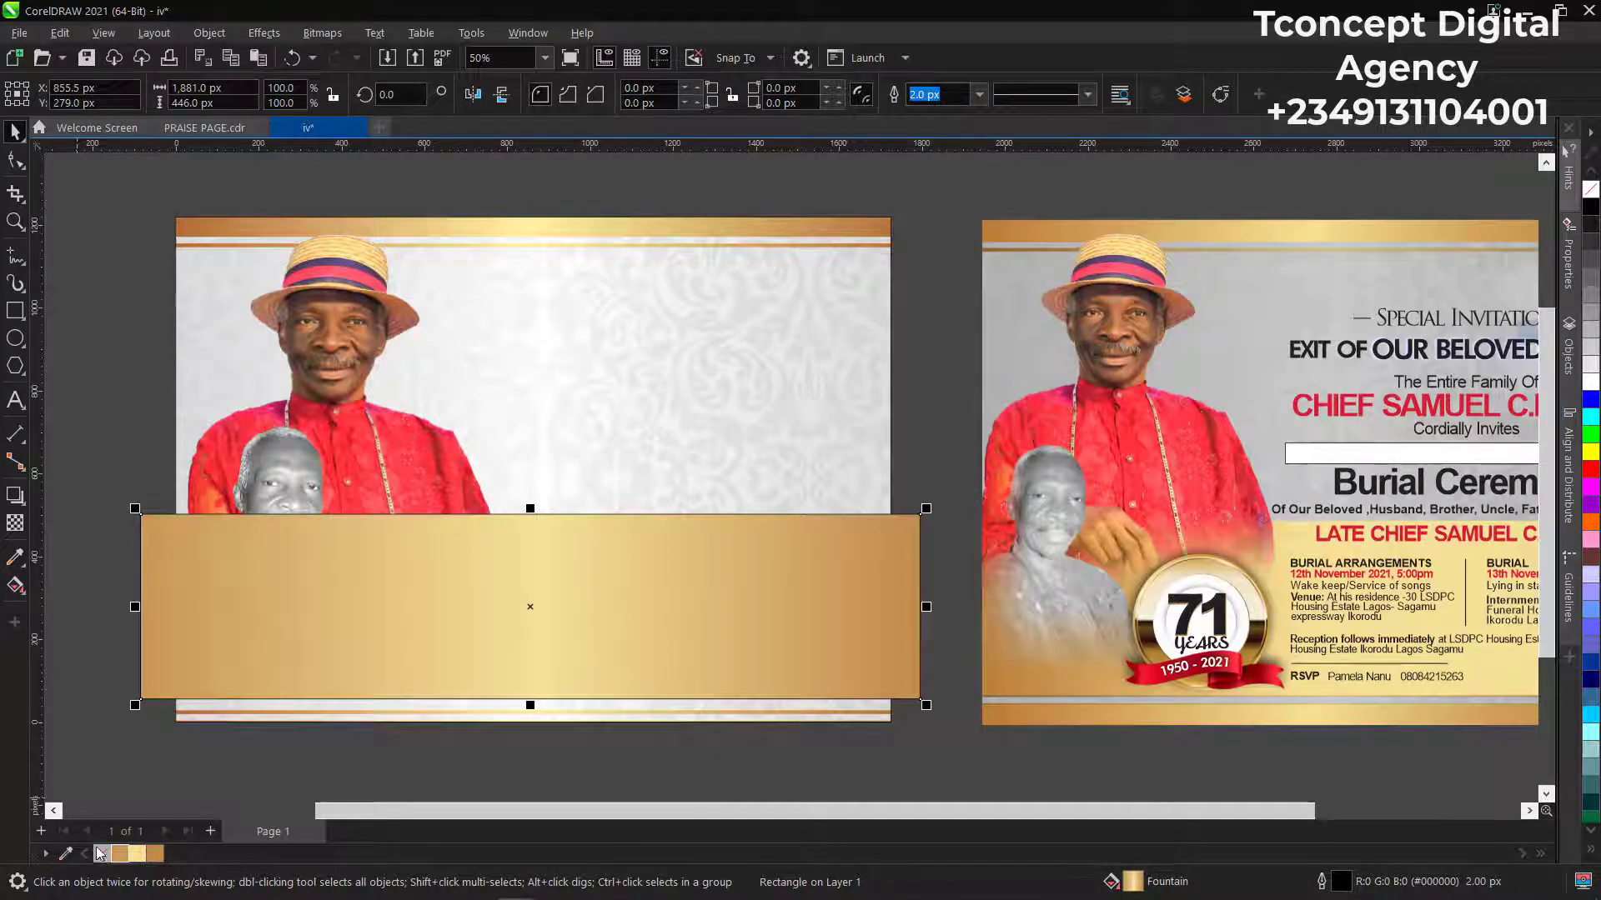
right_click(100, 853)
right_click(533, 606)
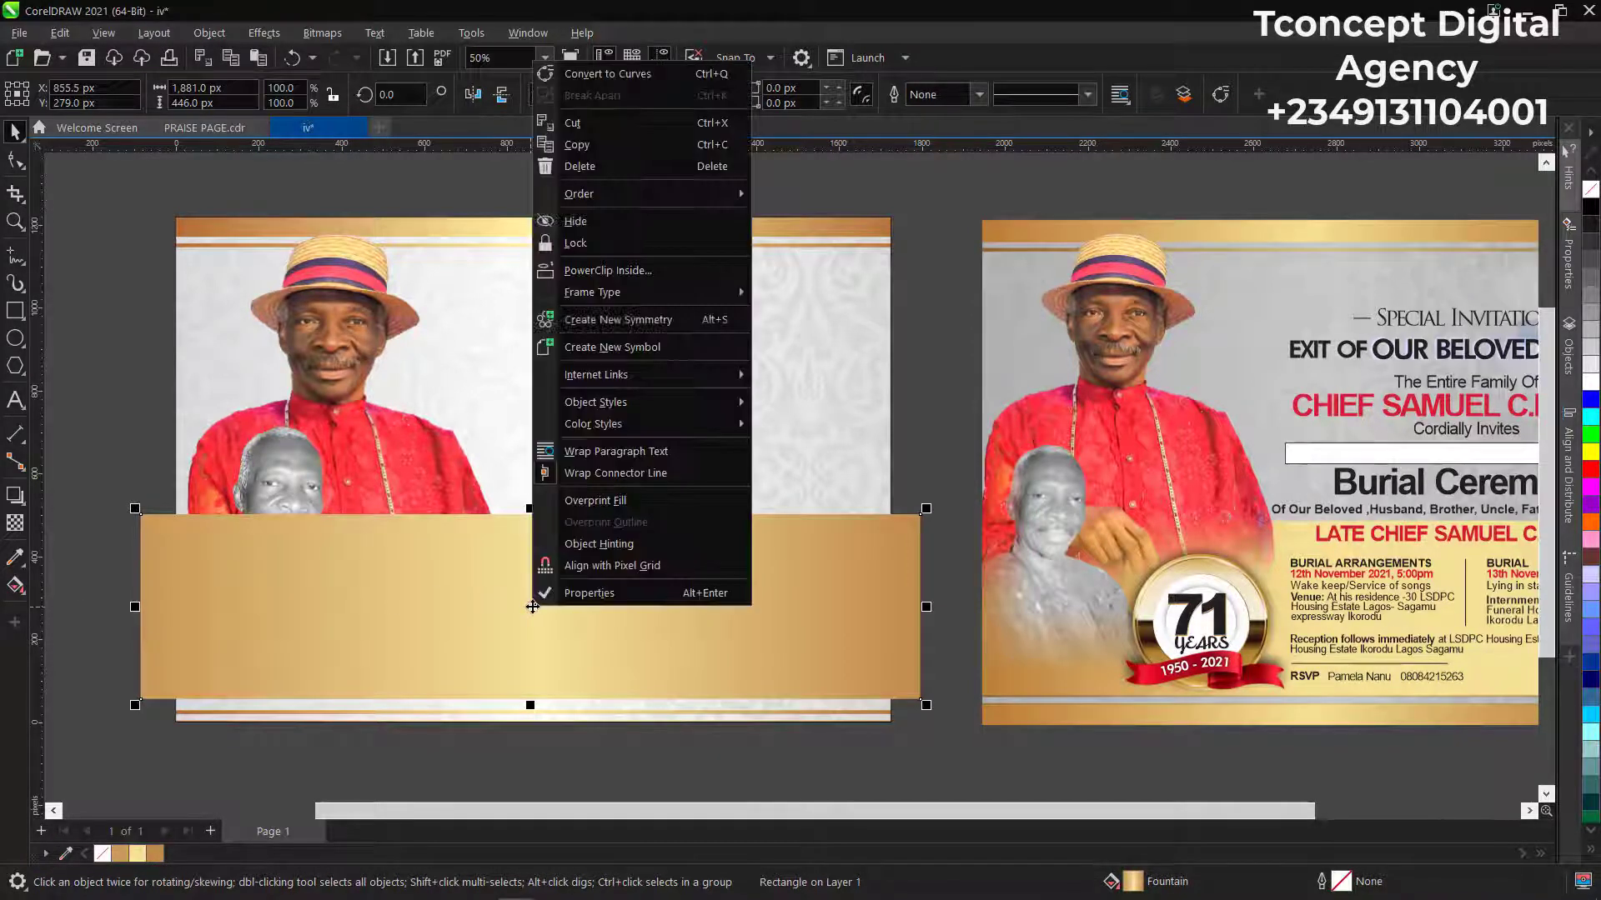
click(633, 271)
click(648, 377)
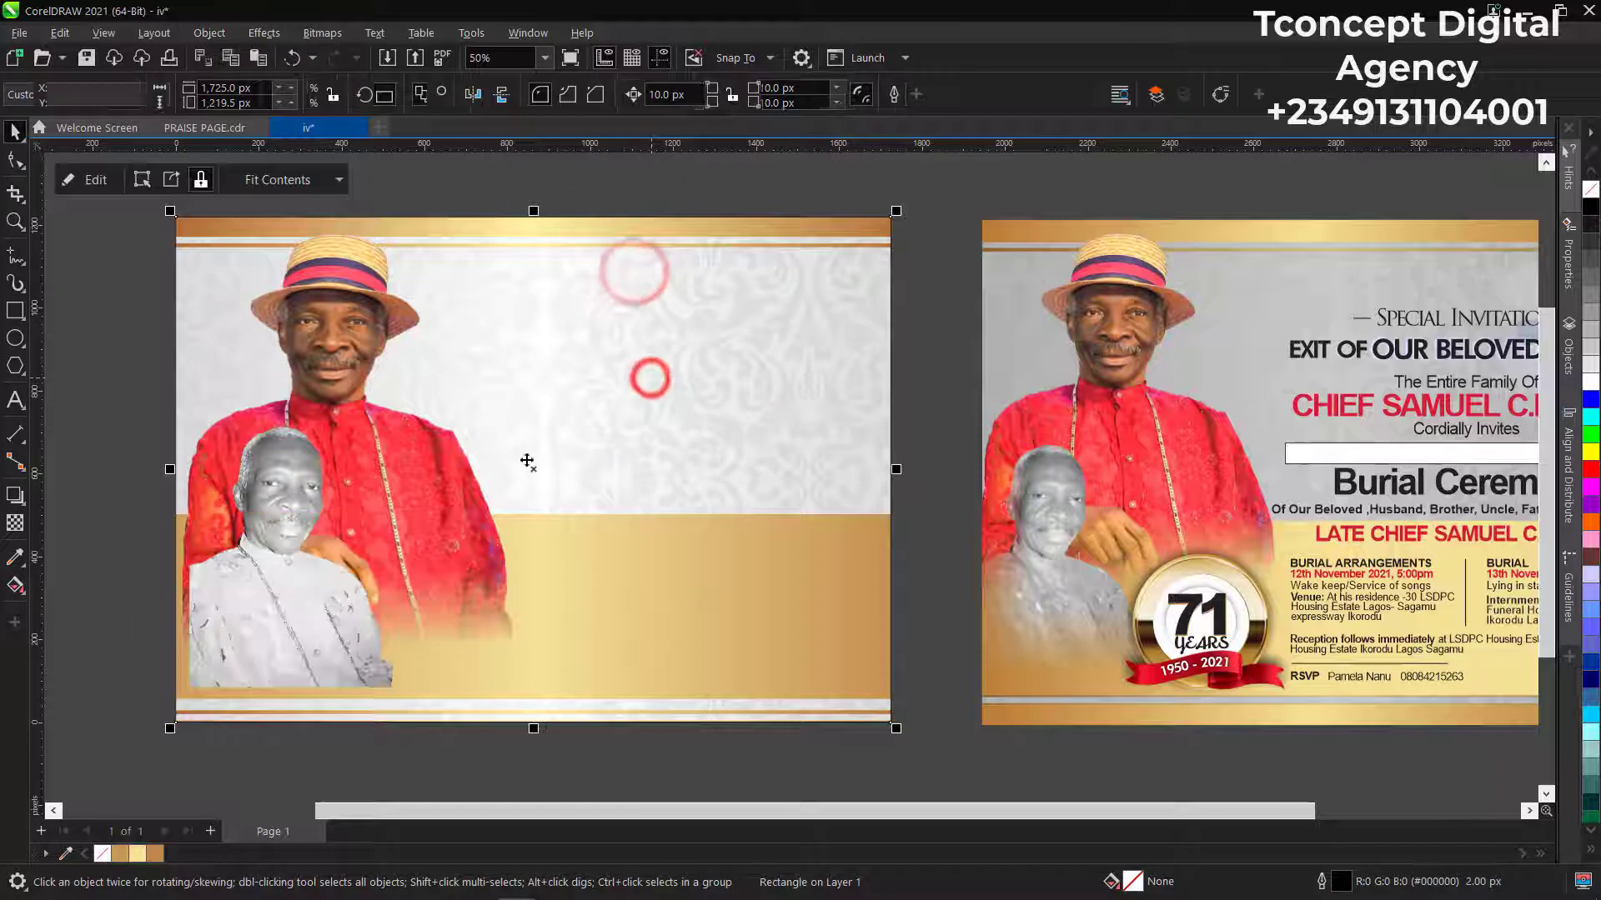
Nudge the color portrait 20 px to the left so the shoulder reaches the card's left edge.
scroll(508, 462, down, 1)
click(100, 415)
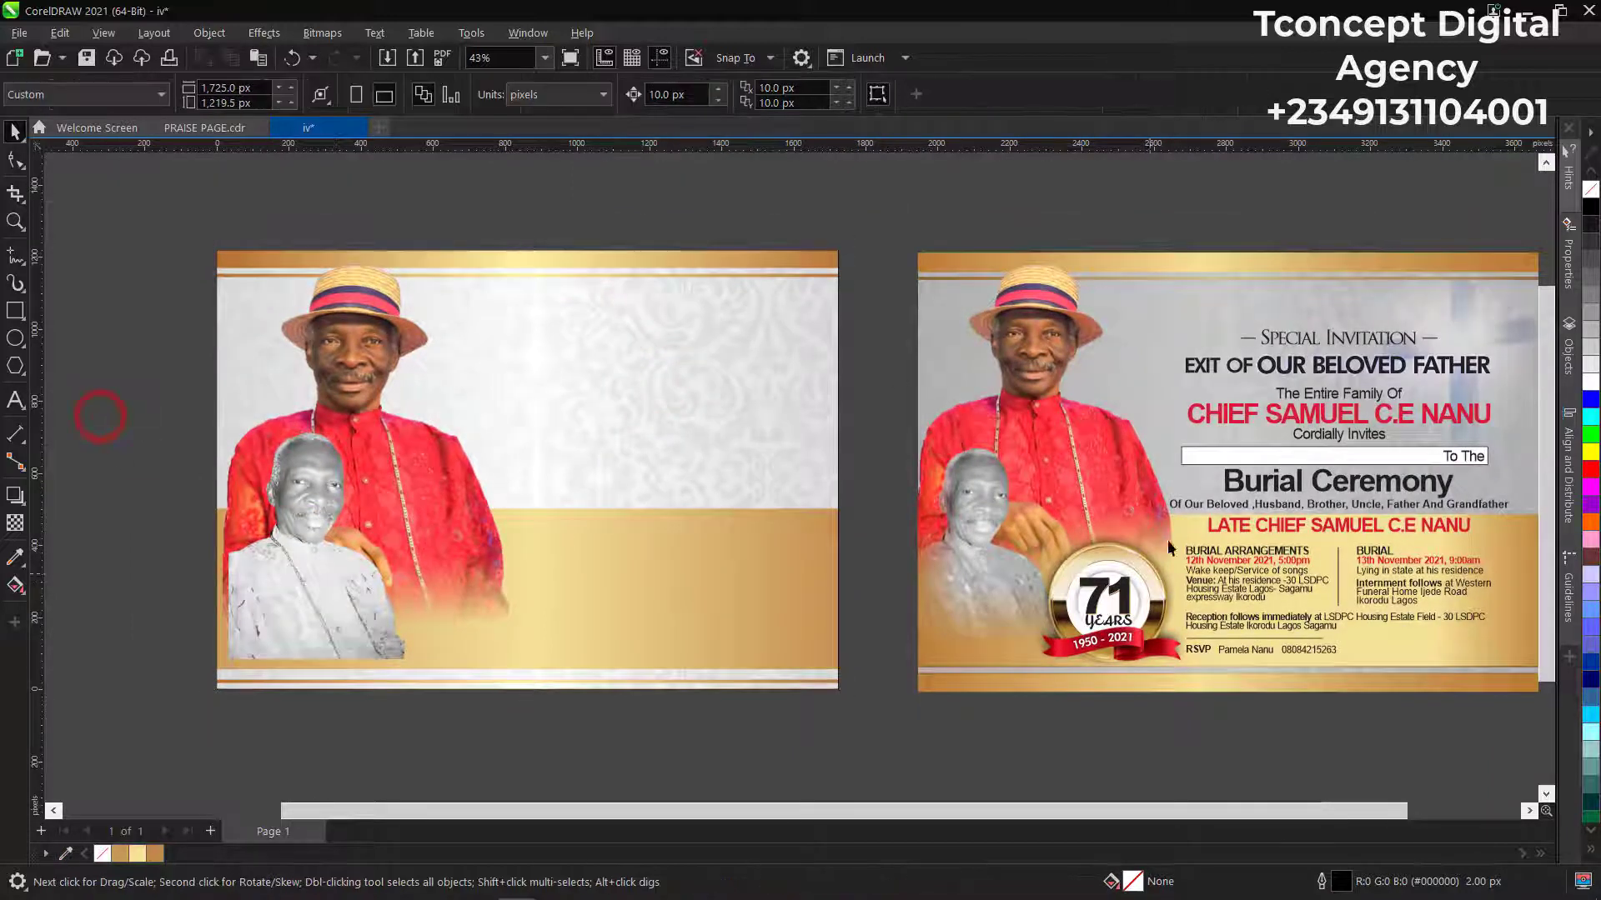
click(360, 381)
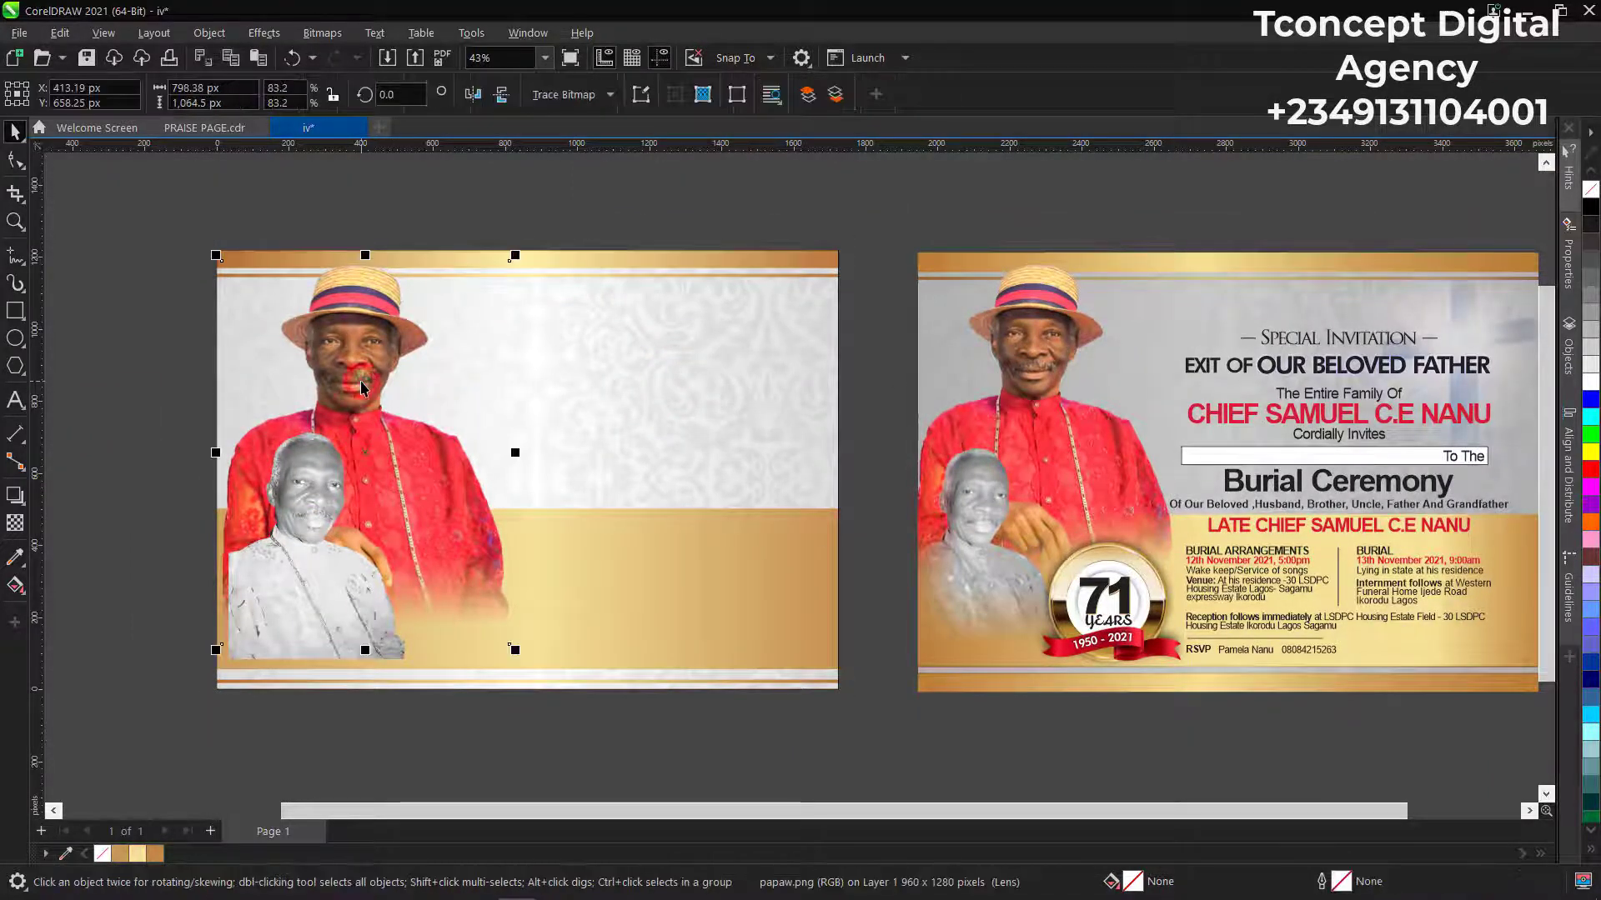
key(Left)
key(Left)
key(Left)
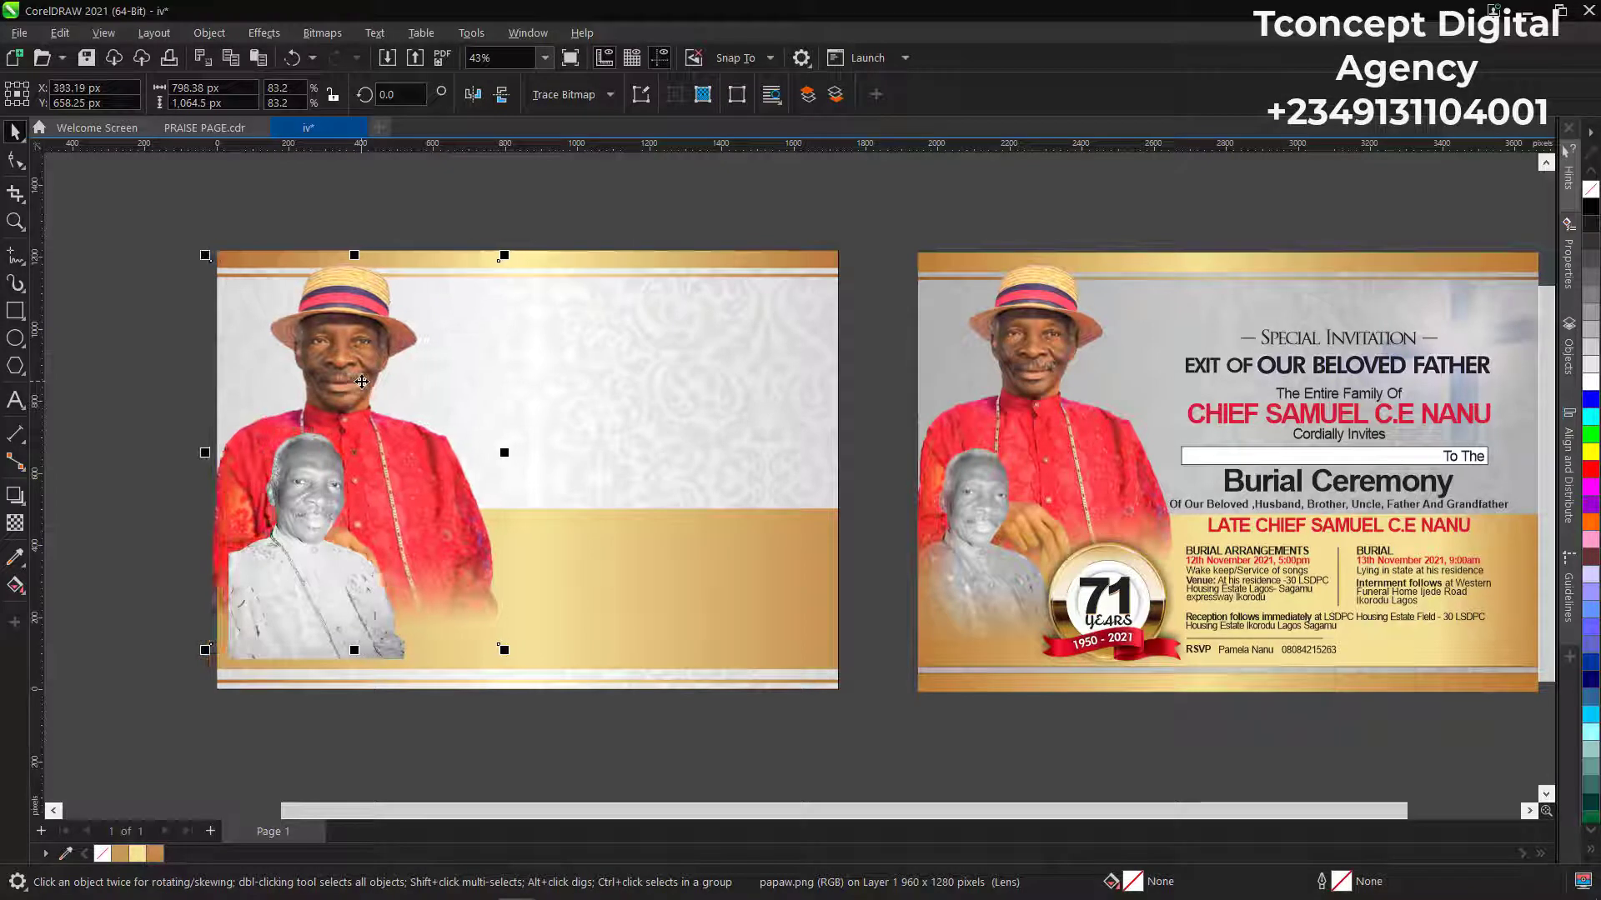
key(Right)
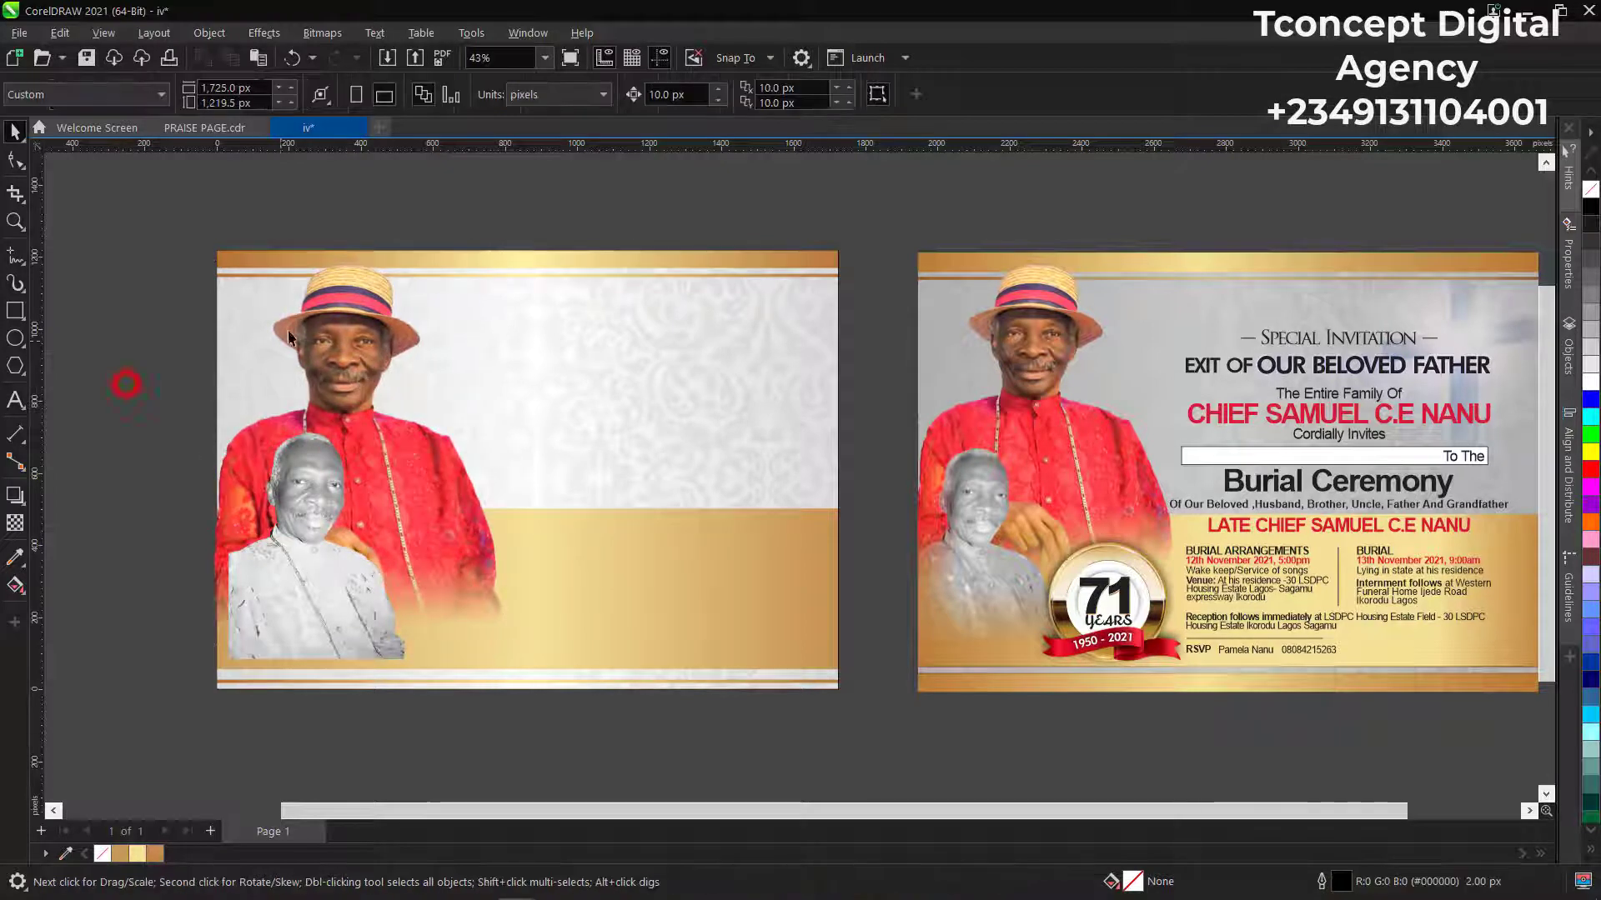
PowerClip the color portrait inside the card's background frame.
right_click(354, 317)
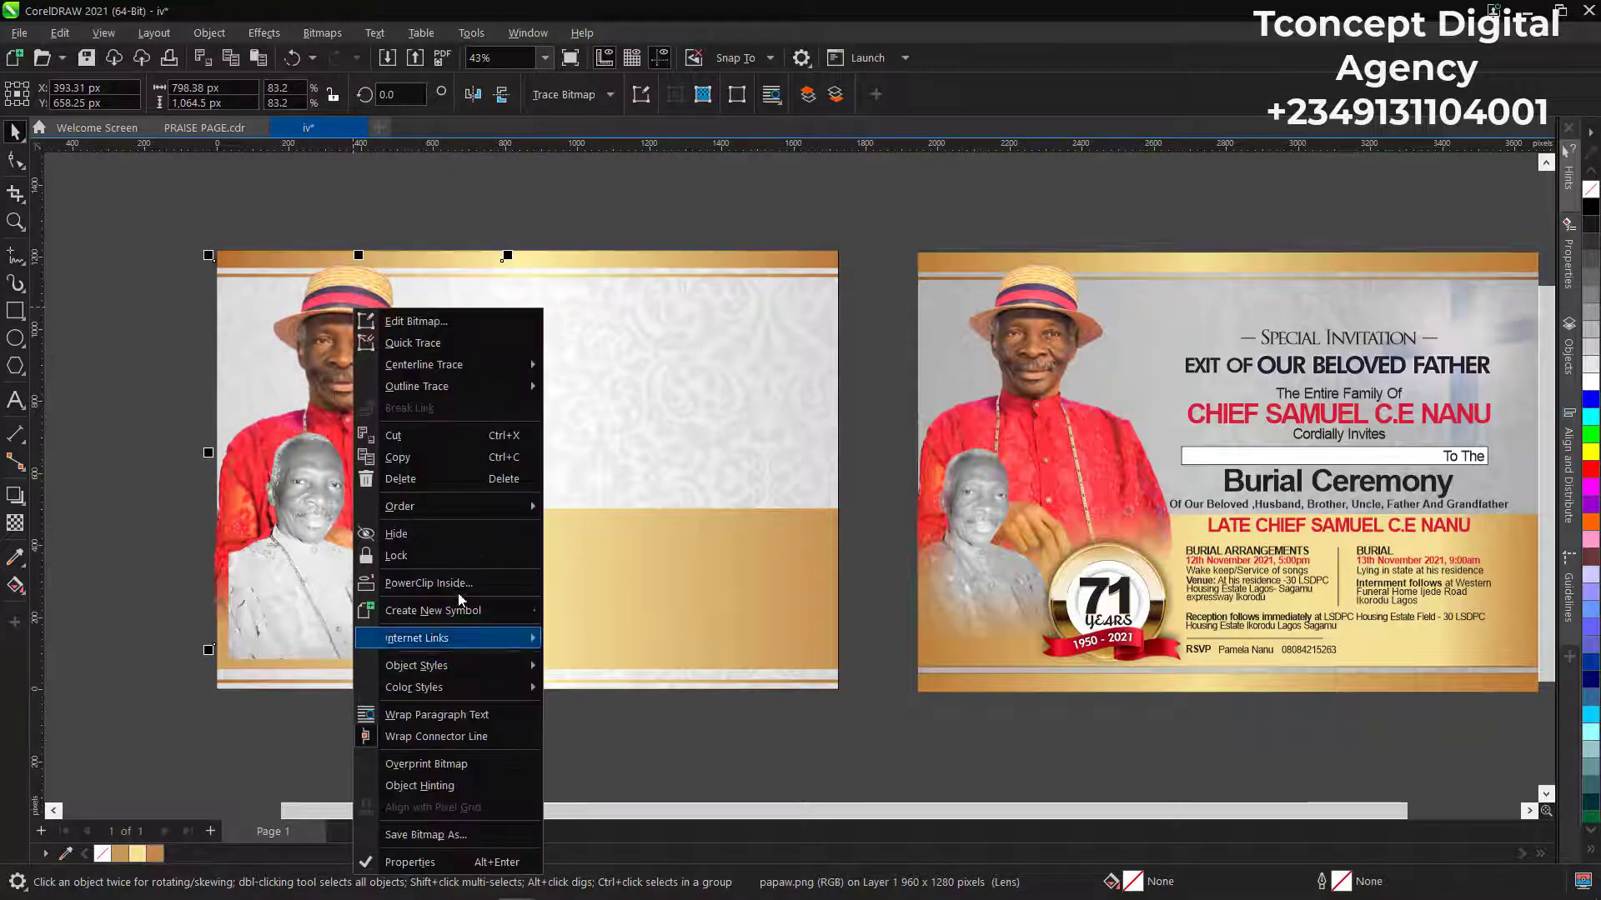
click(429, 583)
click(557, 426)
click(160, 435)
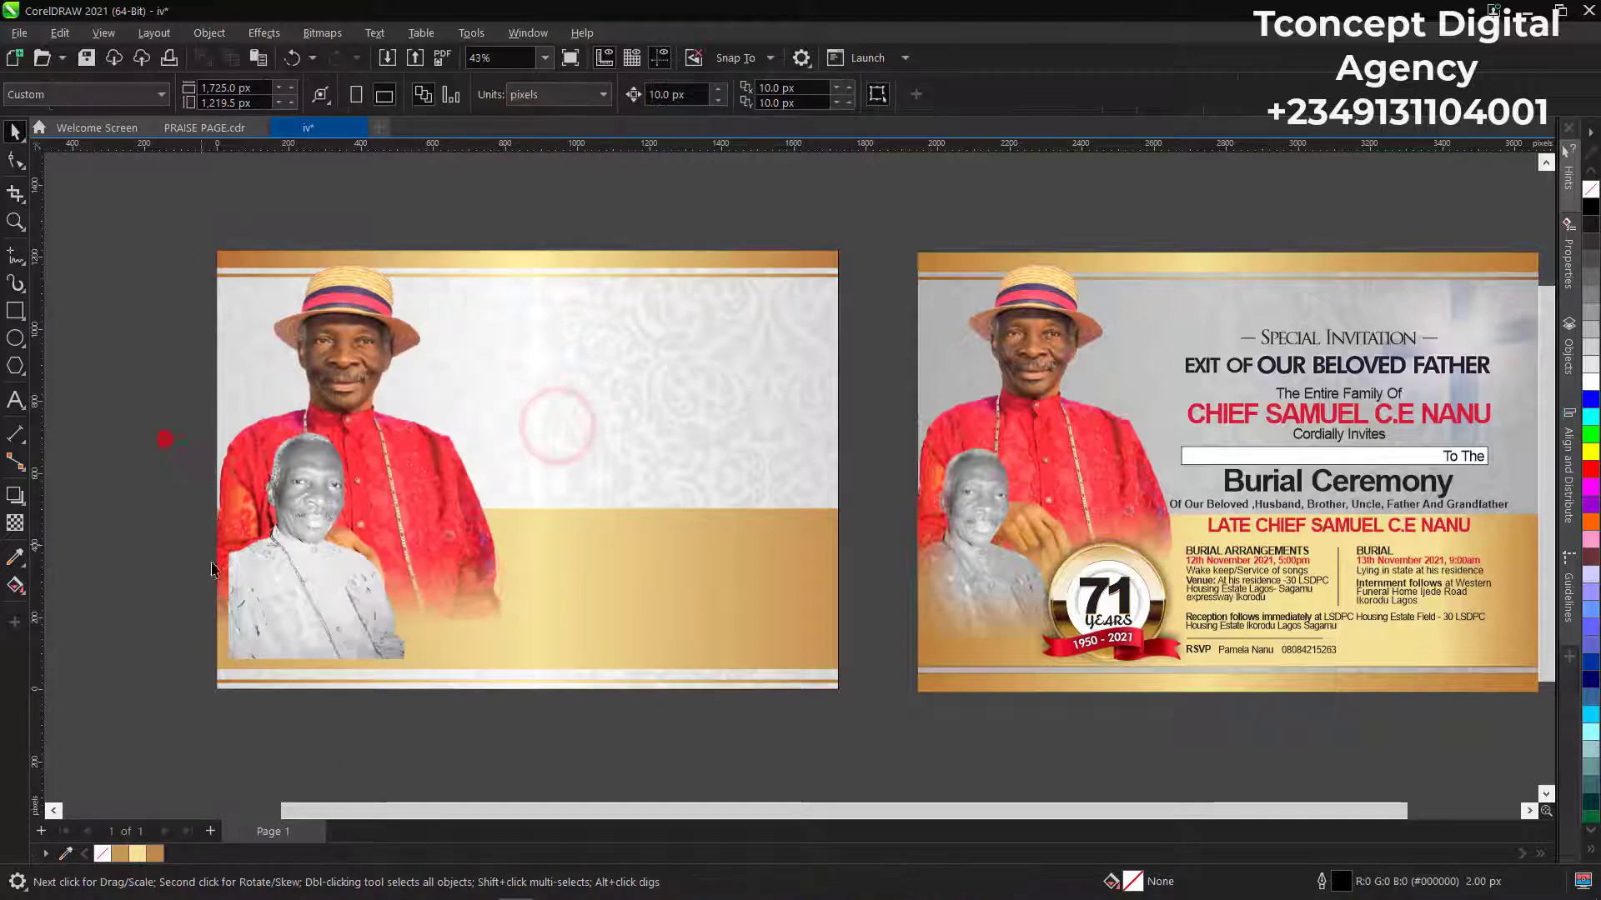
Fade out the bottom of the grayscale portrait with a downward linear fountain transparency.
click(313, 558)
scroll(231, 676, up, 1)
scroll(232, 676, up, 1)
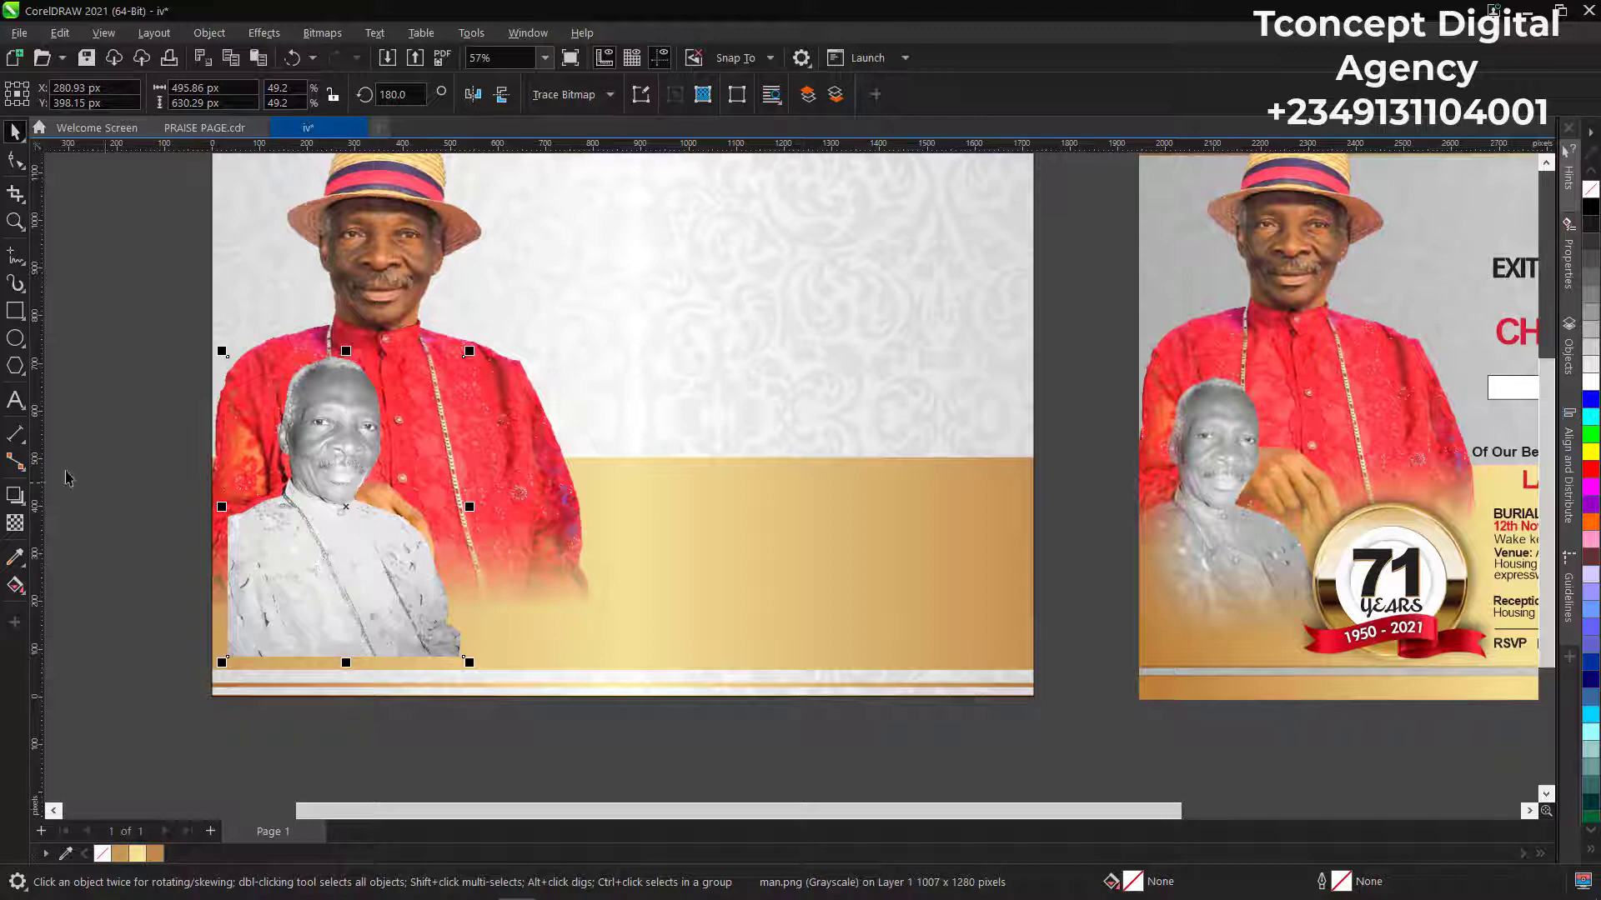
click(15, 523)
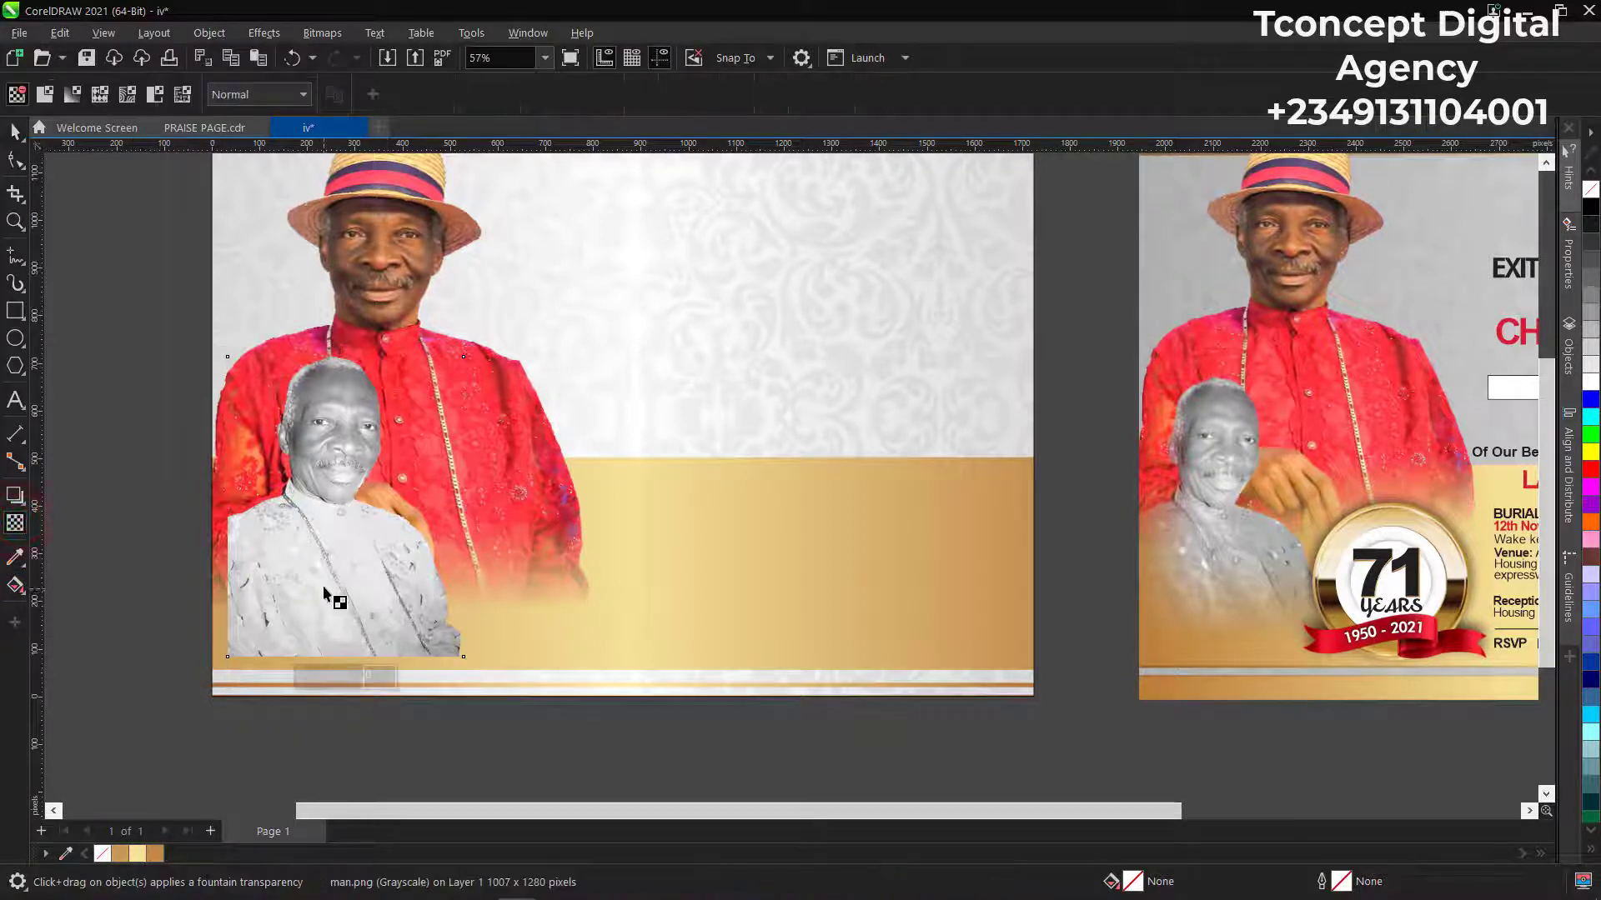
drag(324, 592, 326, 646)
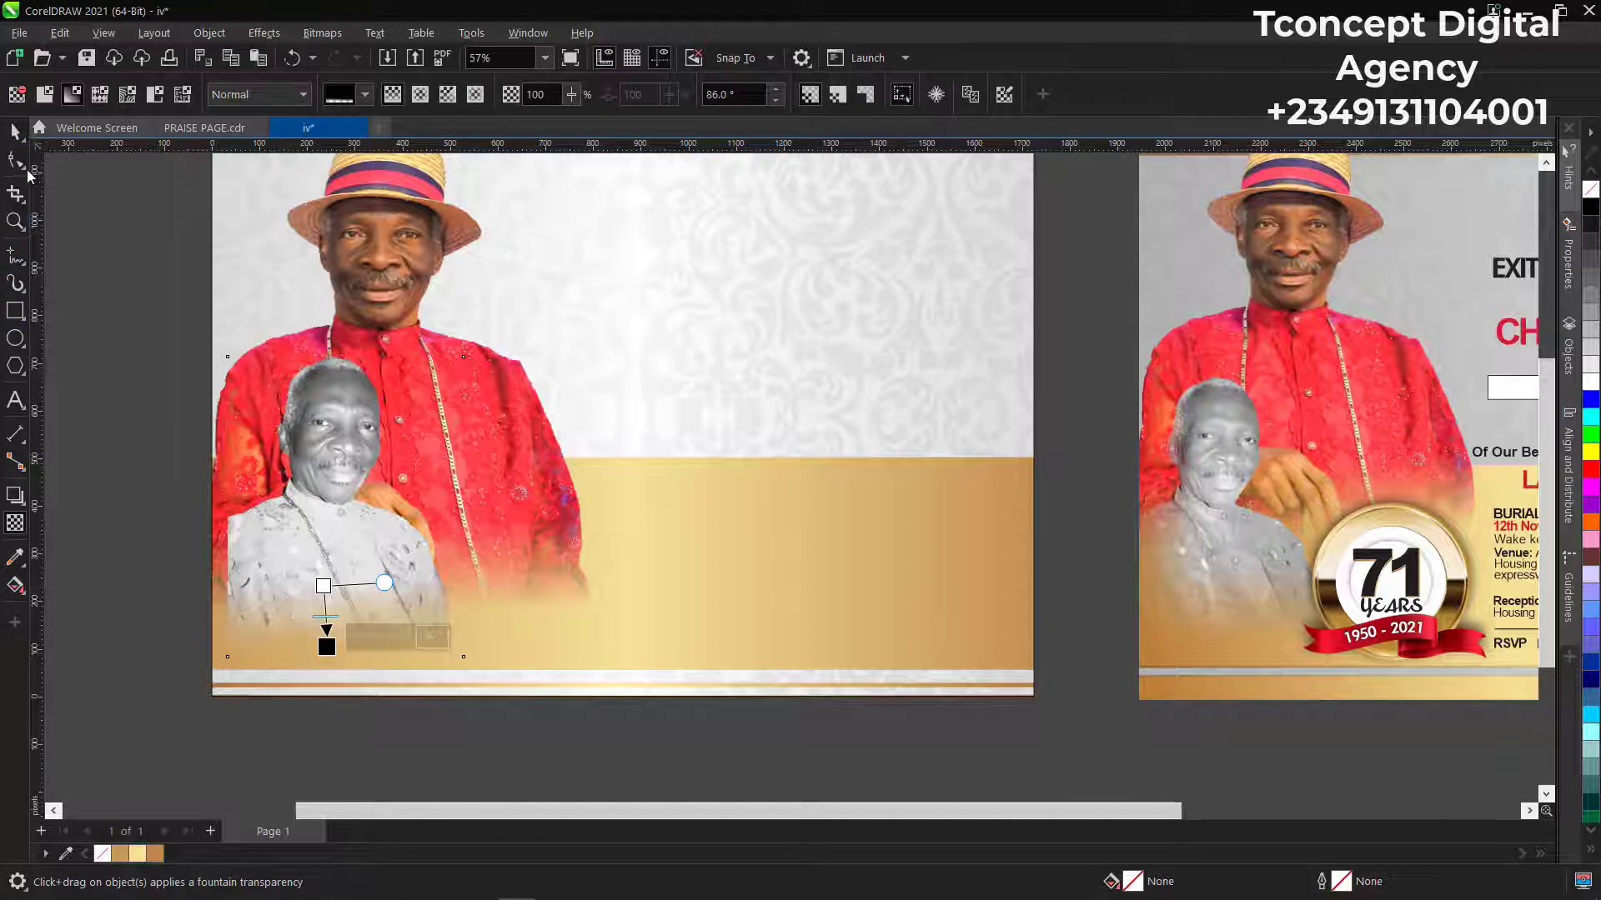
click(15, 131)
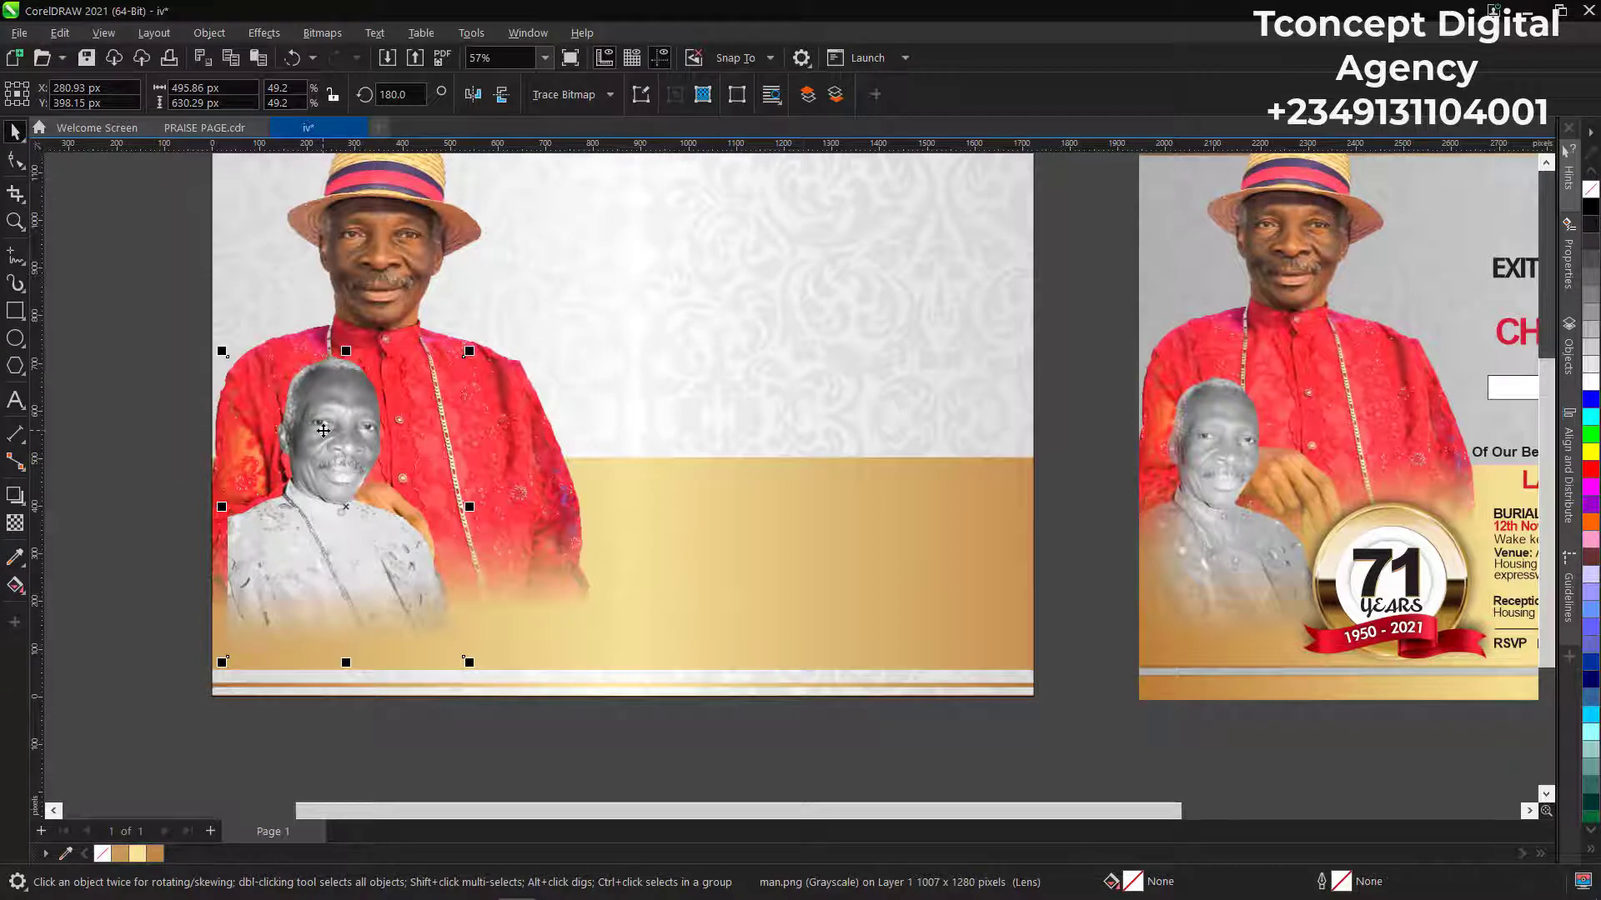
Convert the faded grayscale portrait to a 300 dpi RGB bitmap with anti-aliasing and a transparent background.
click(320, 33)
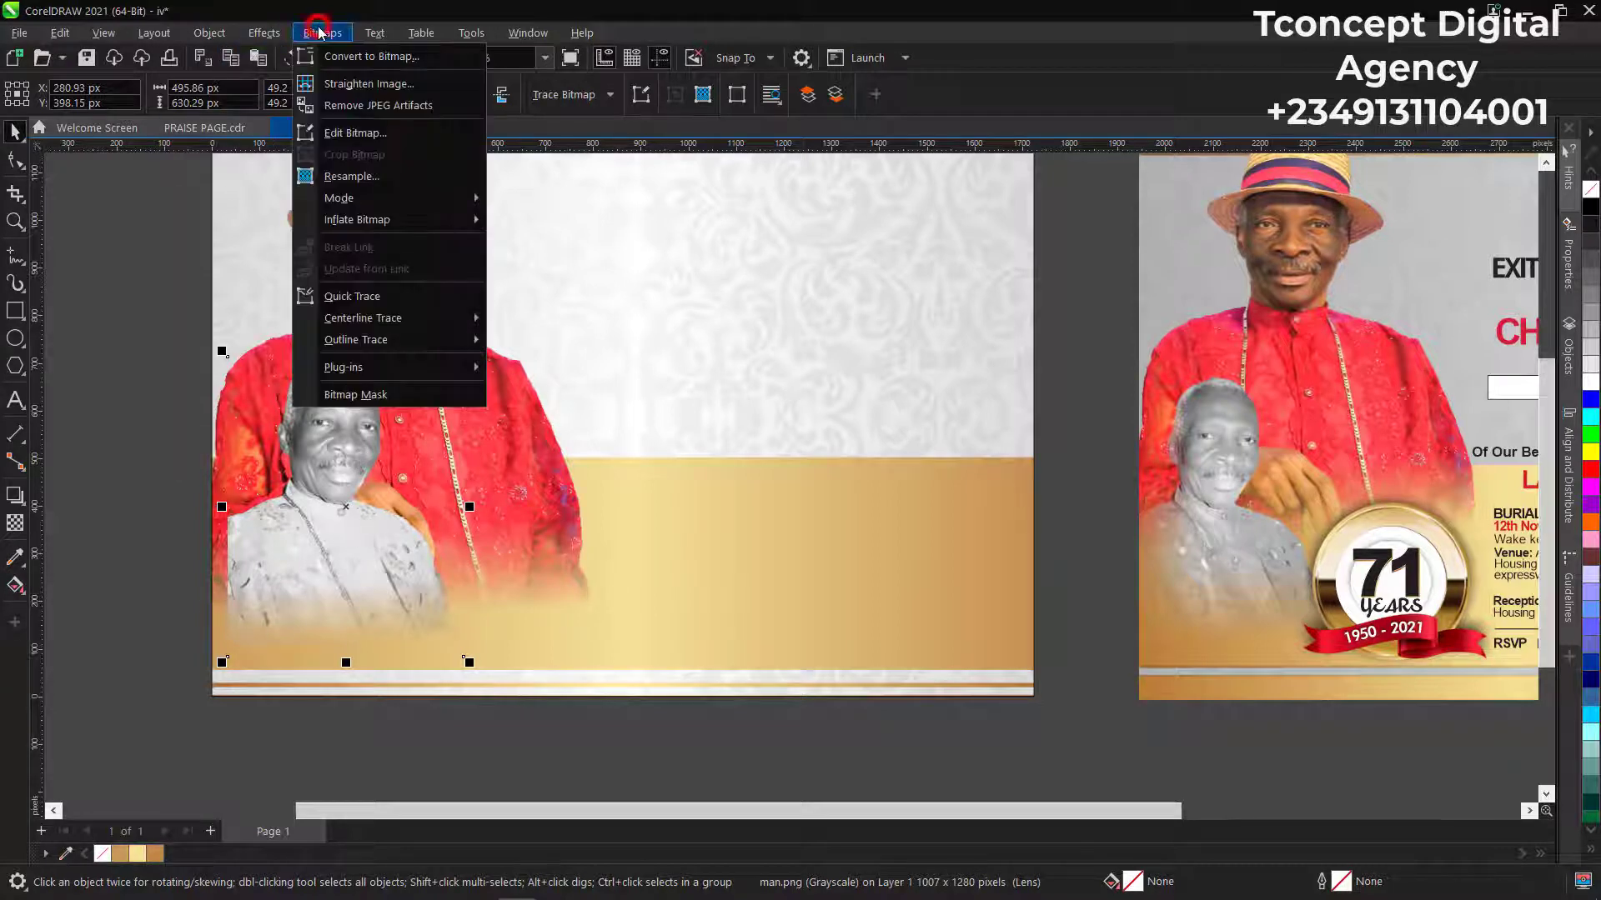
click(340, 57)
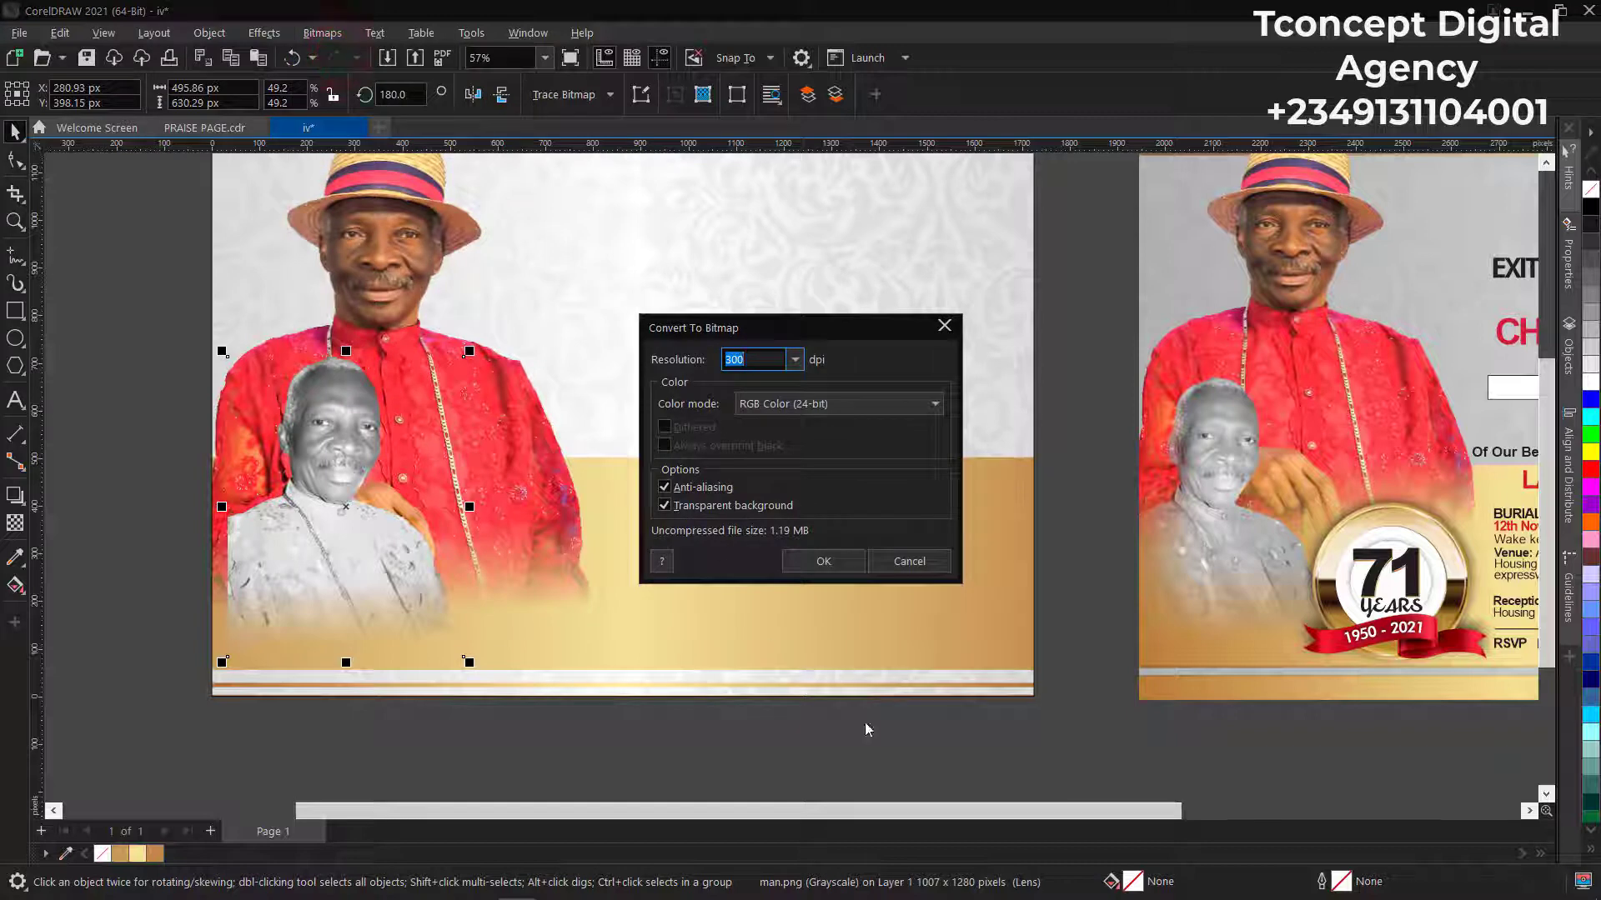
click(822, 561)
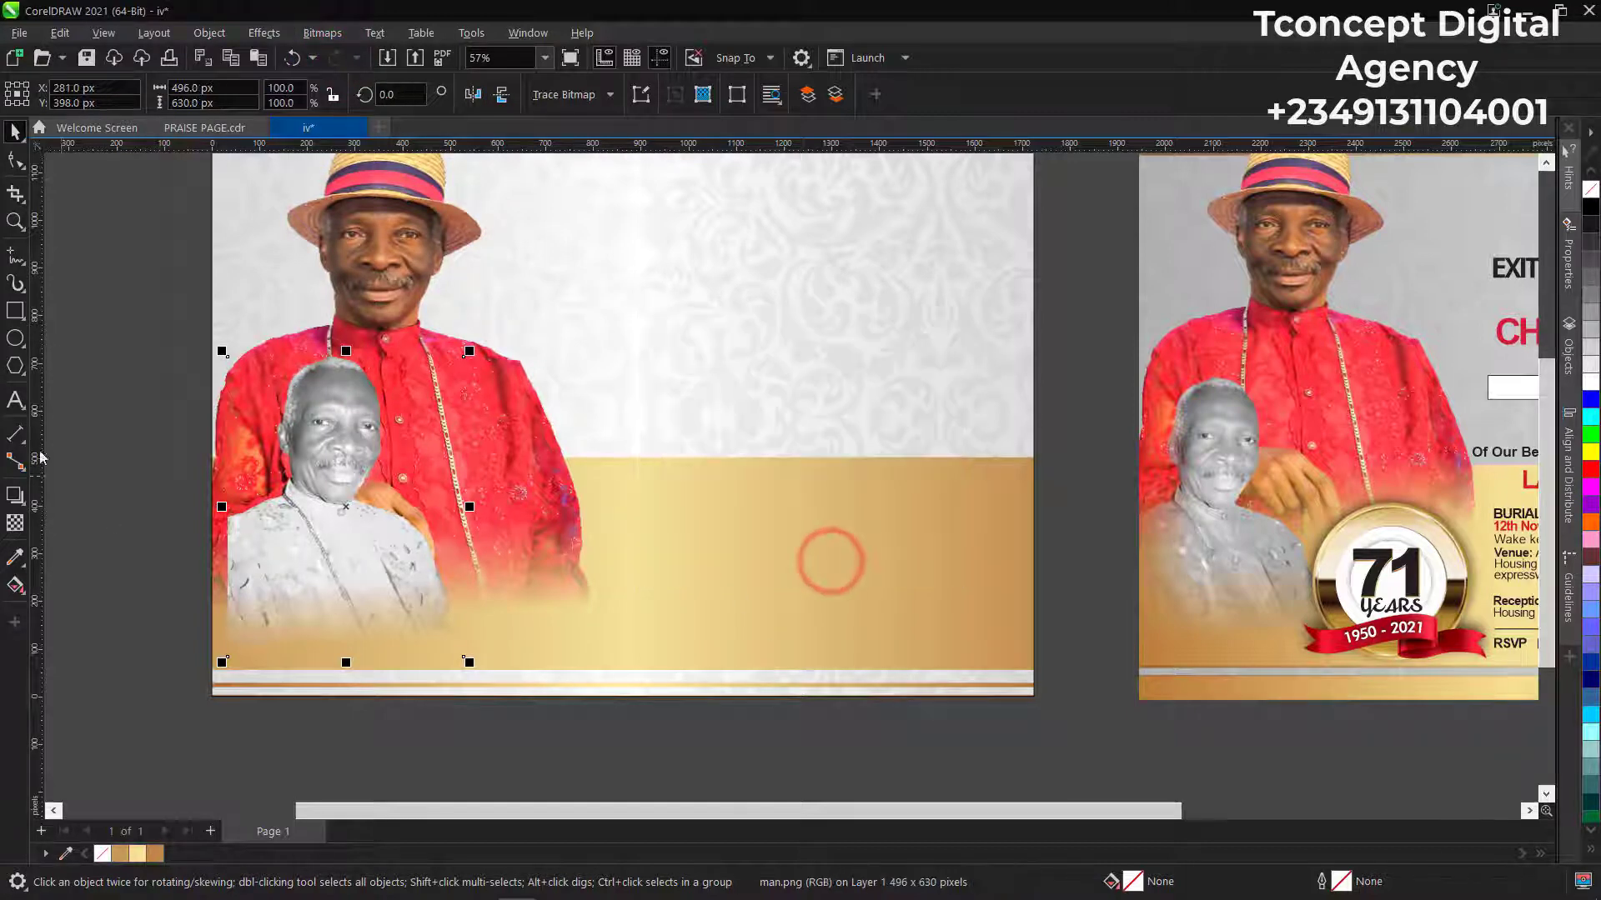
Fade out the grayscale portrait's left side with a linear fountain transparency running toward the card's left edge.
click(15, 525)
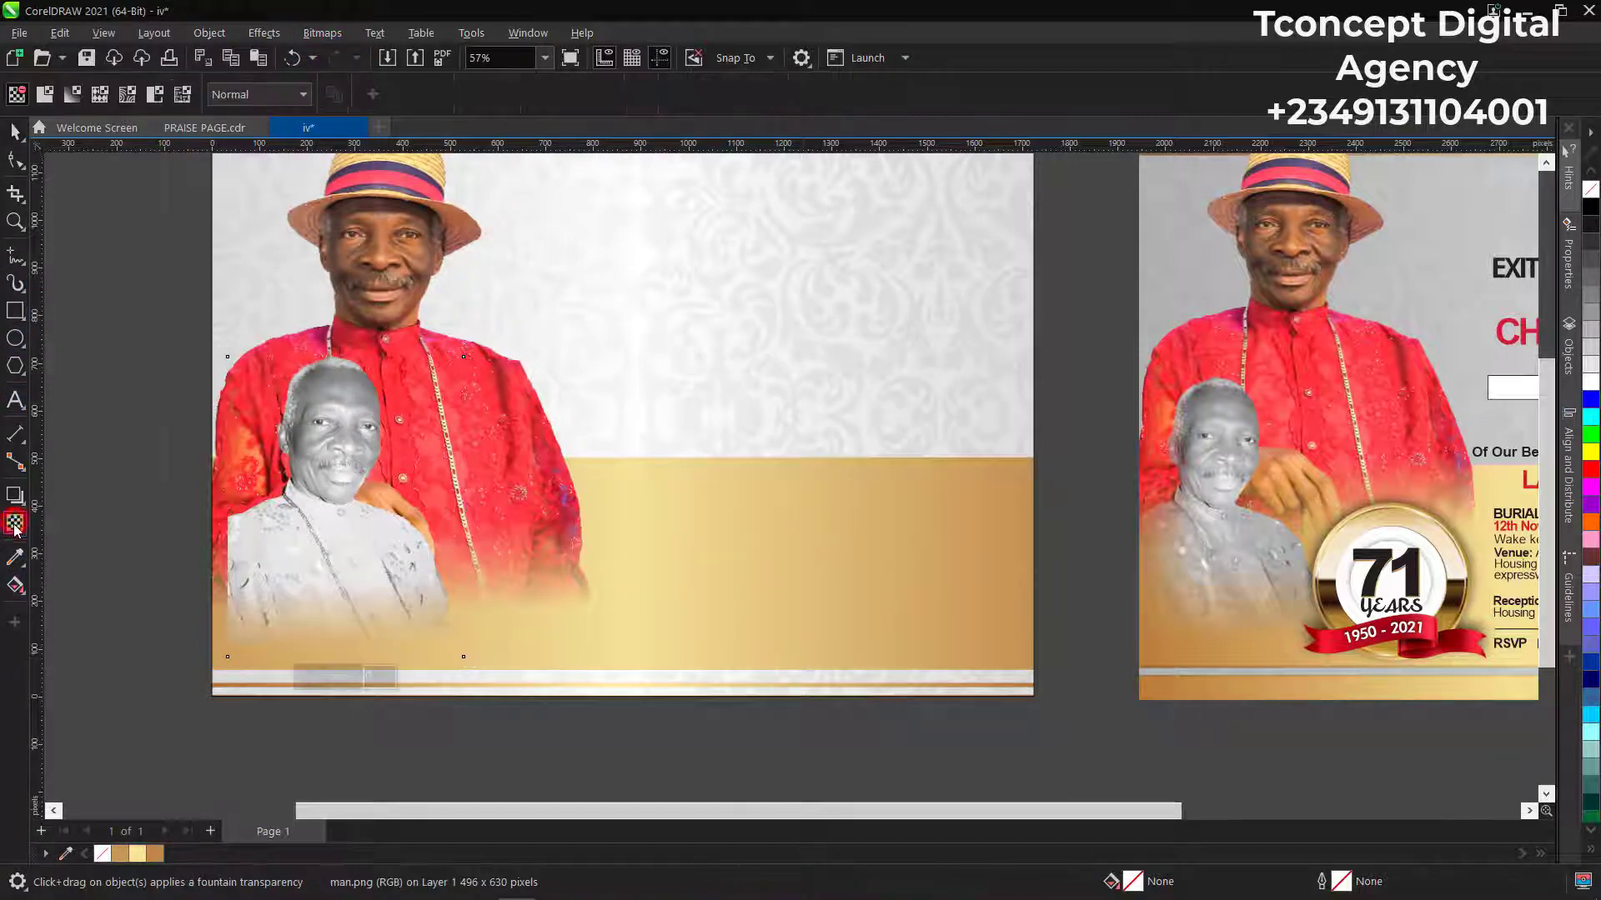
drag(283, 571, 222, 575)
scroll(262, 664, up, 1)
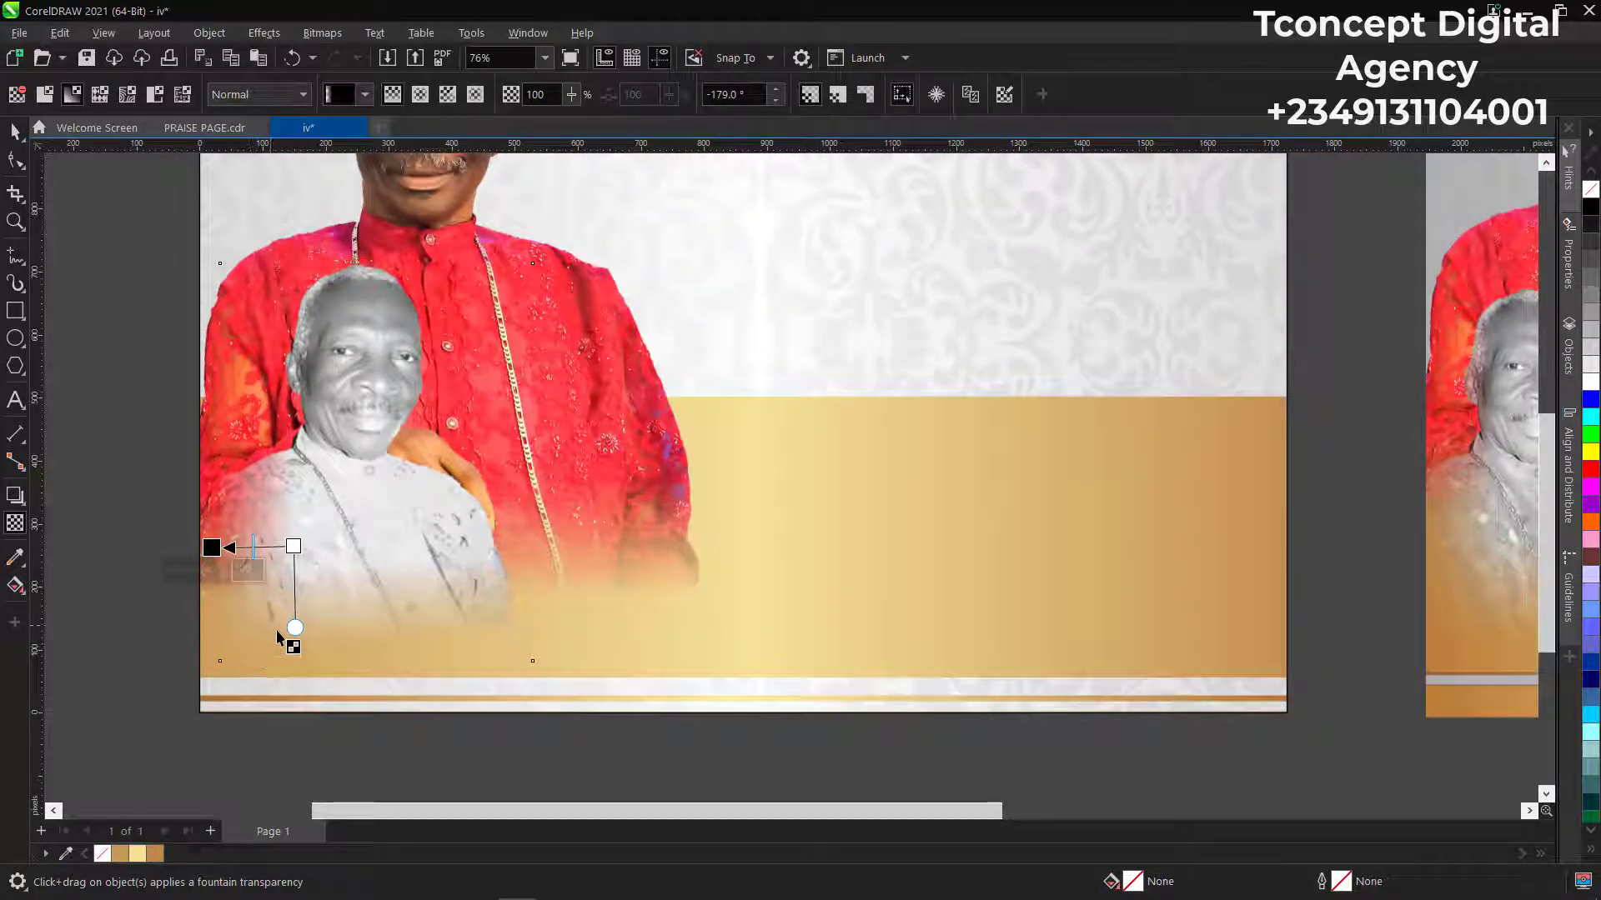
drag(292, 627, 301, 609)
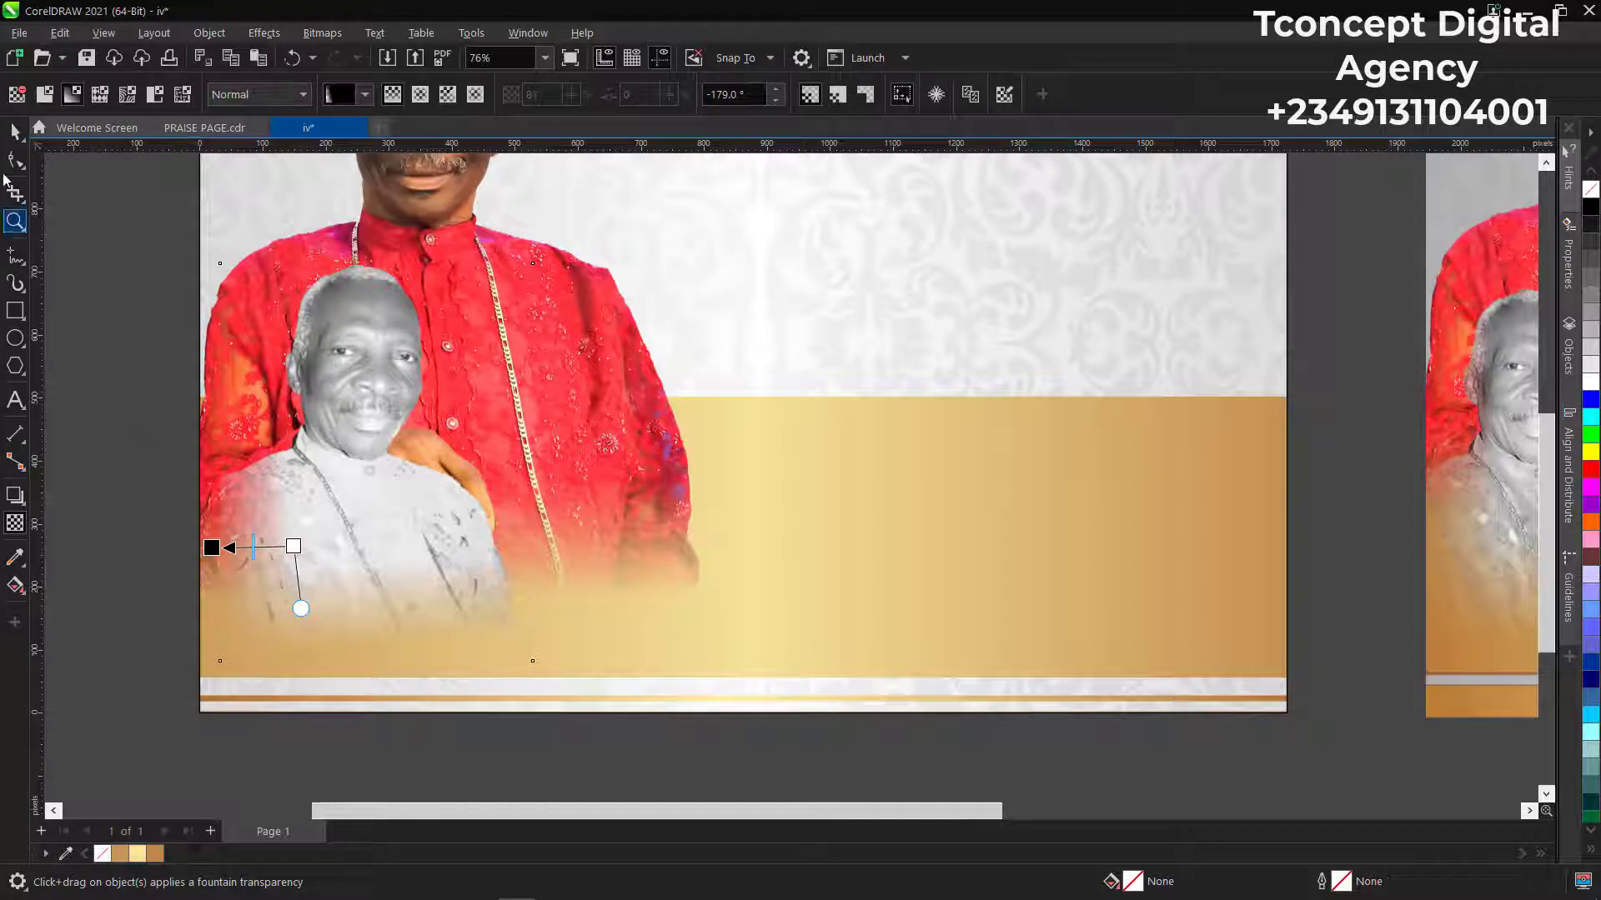
click(15, 132)
key(Escape)
scroll(515, 600, down, 3)
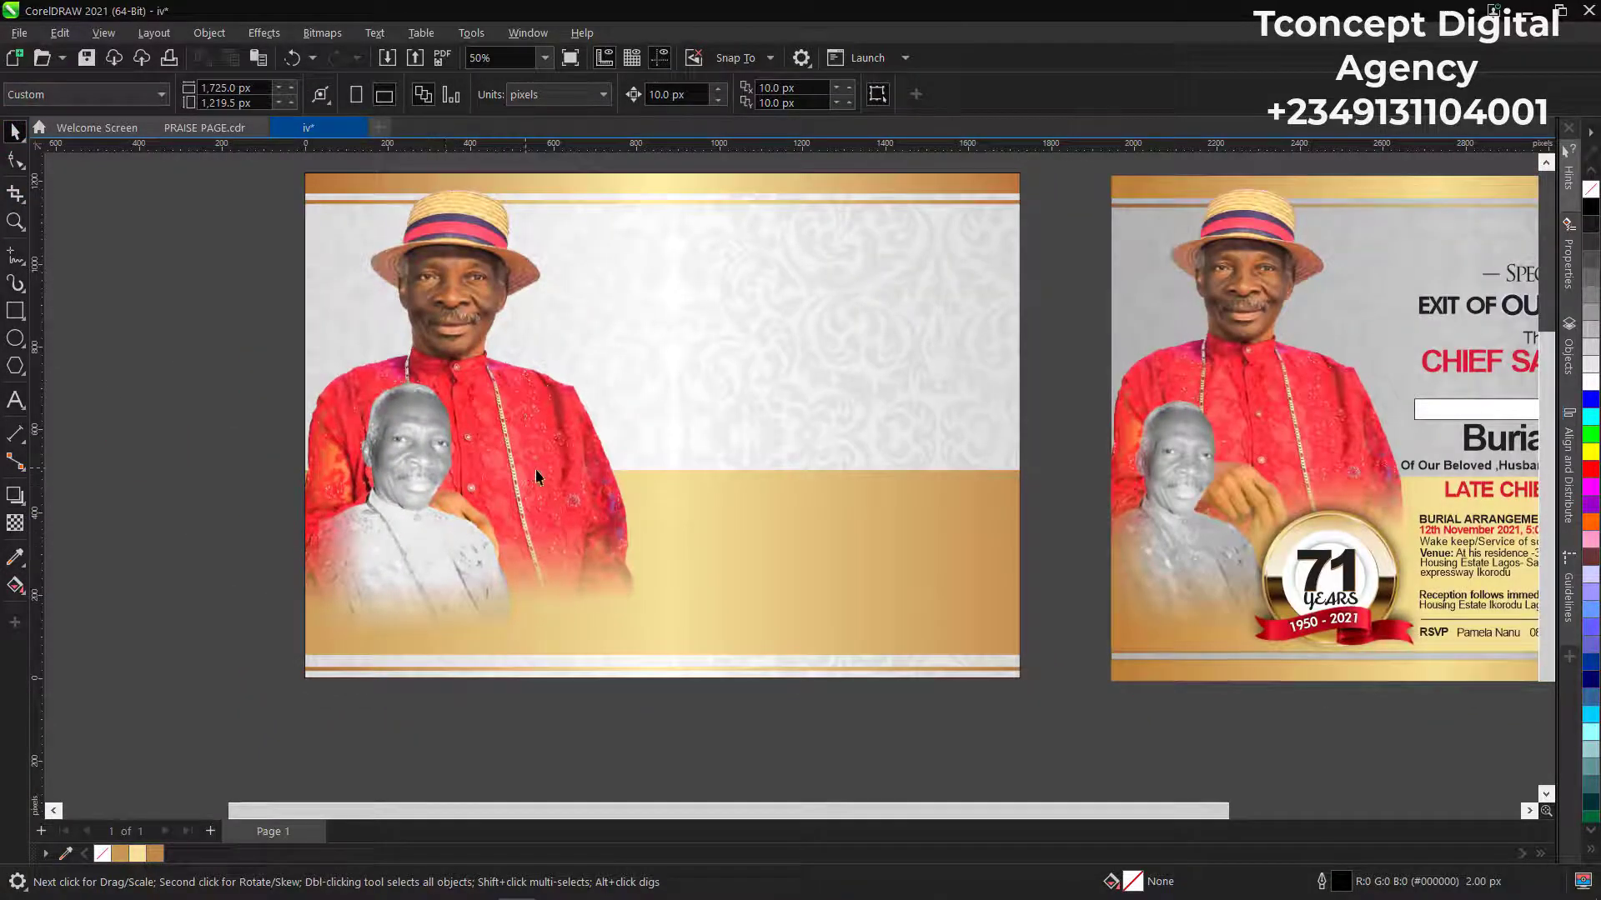
scroll(537, 476, down, 1)
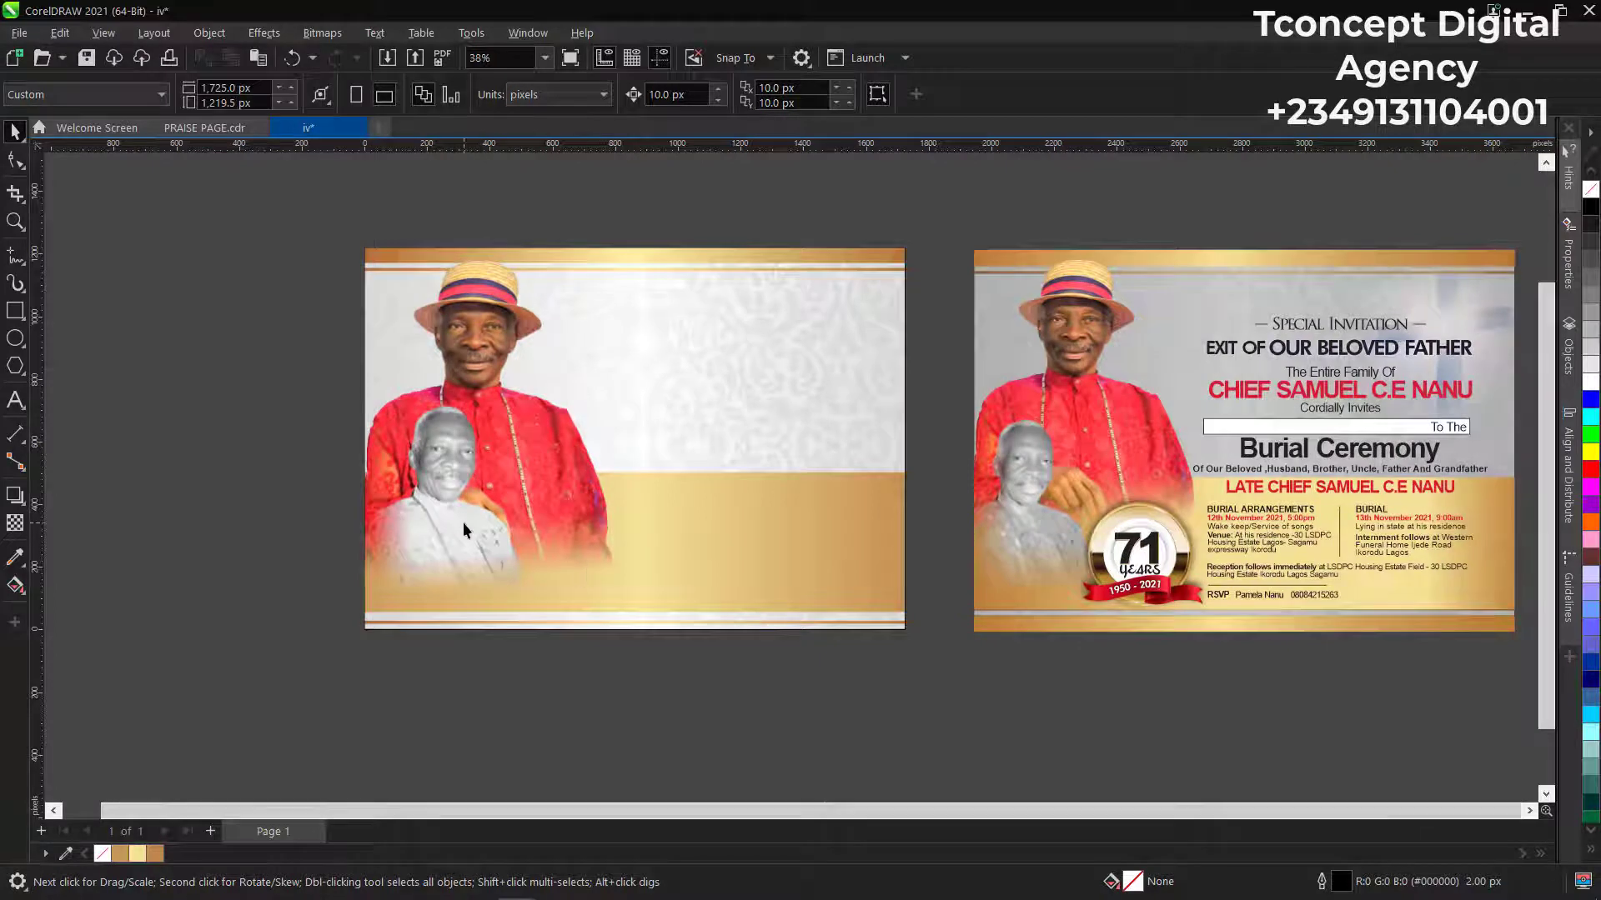
scroll(462, 522, down, 1)
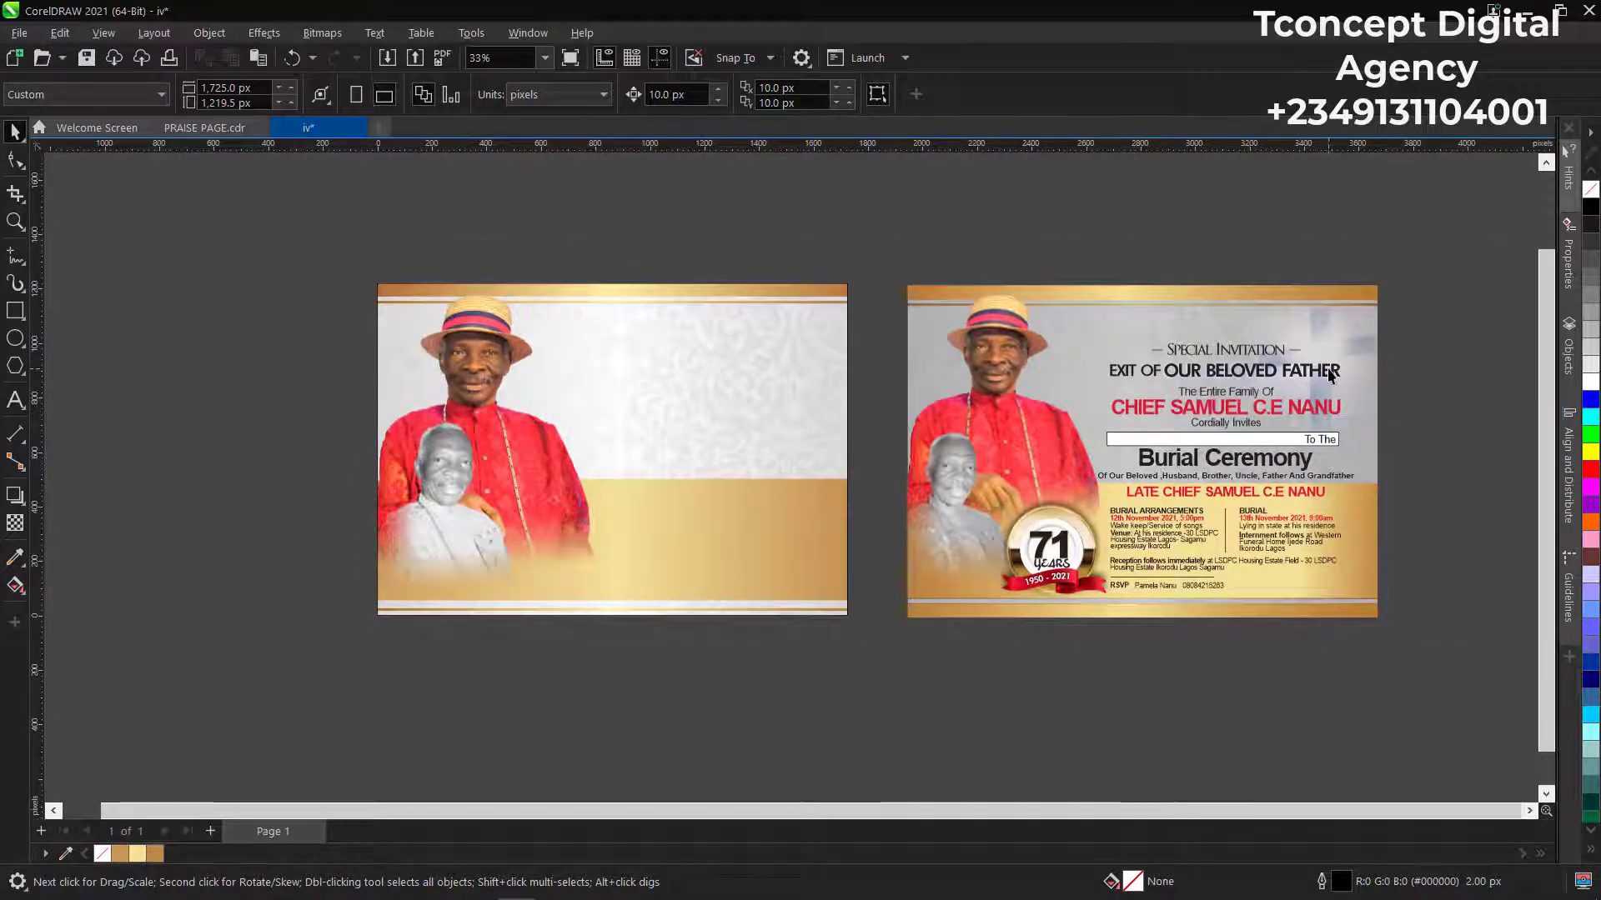
mouse_move(500, 896)
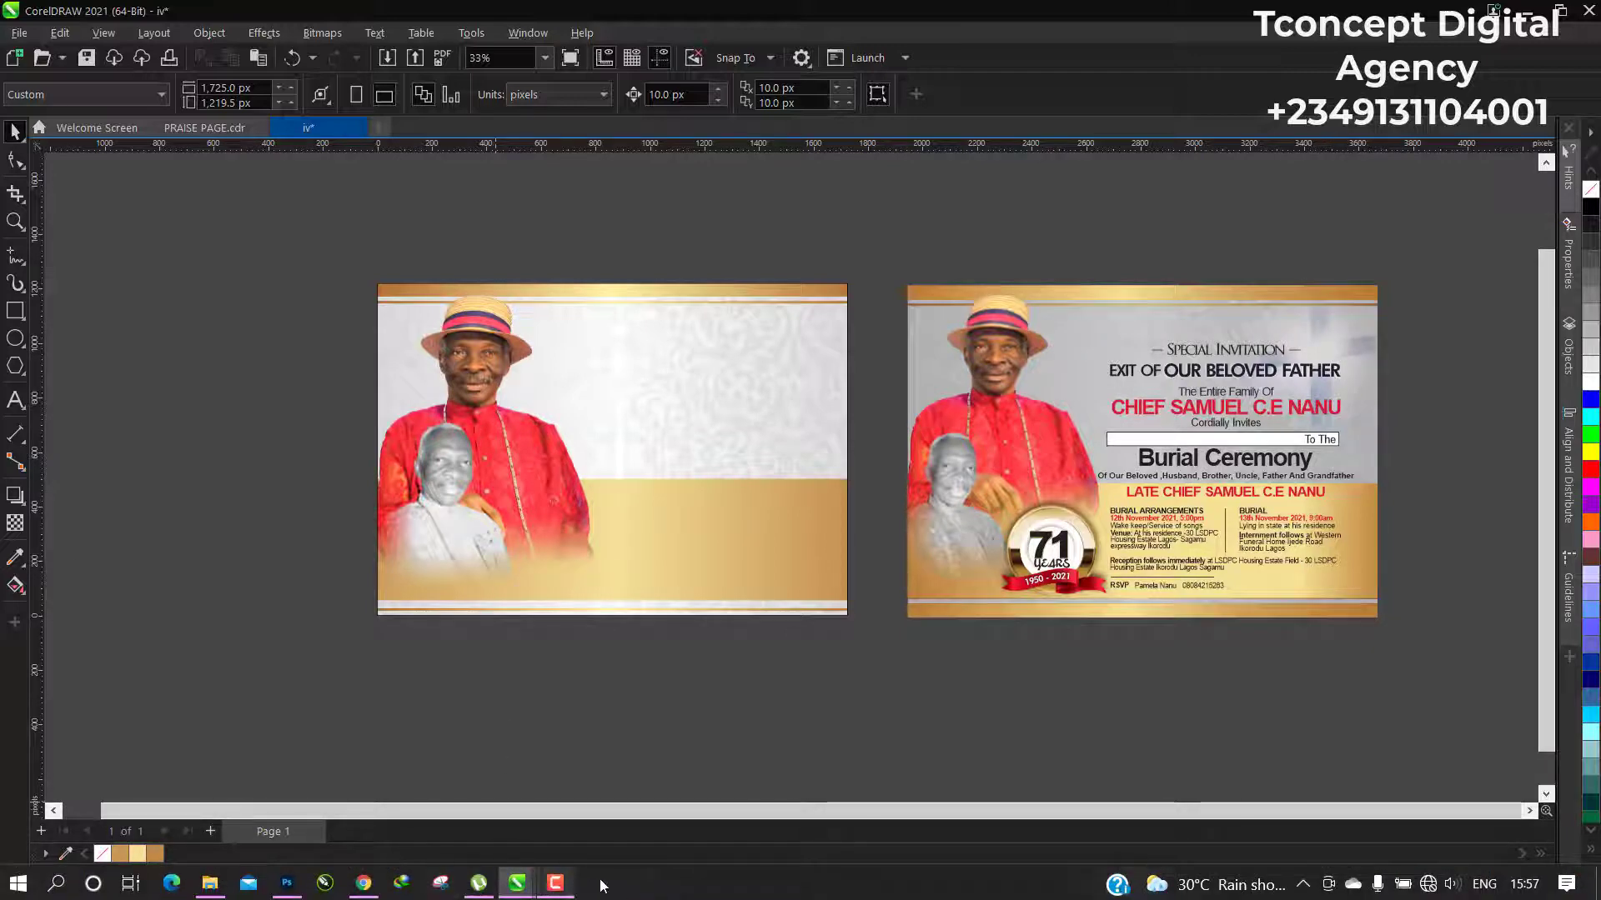
click(554, 885)
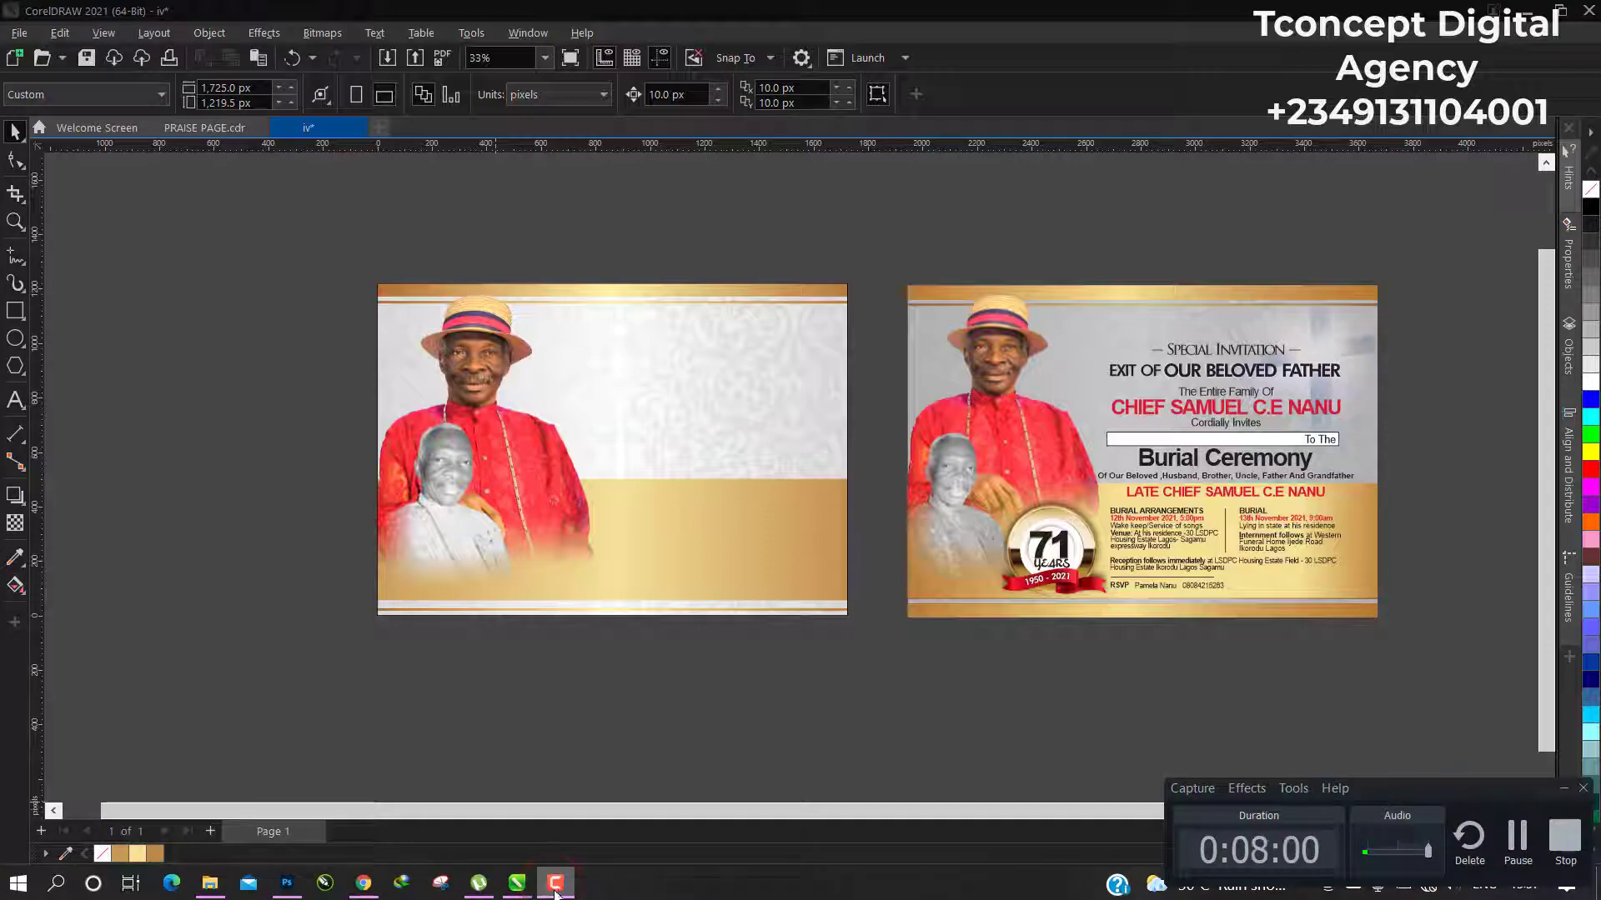
click(555, 889)
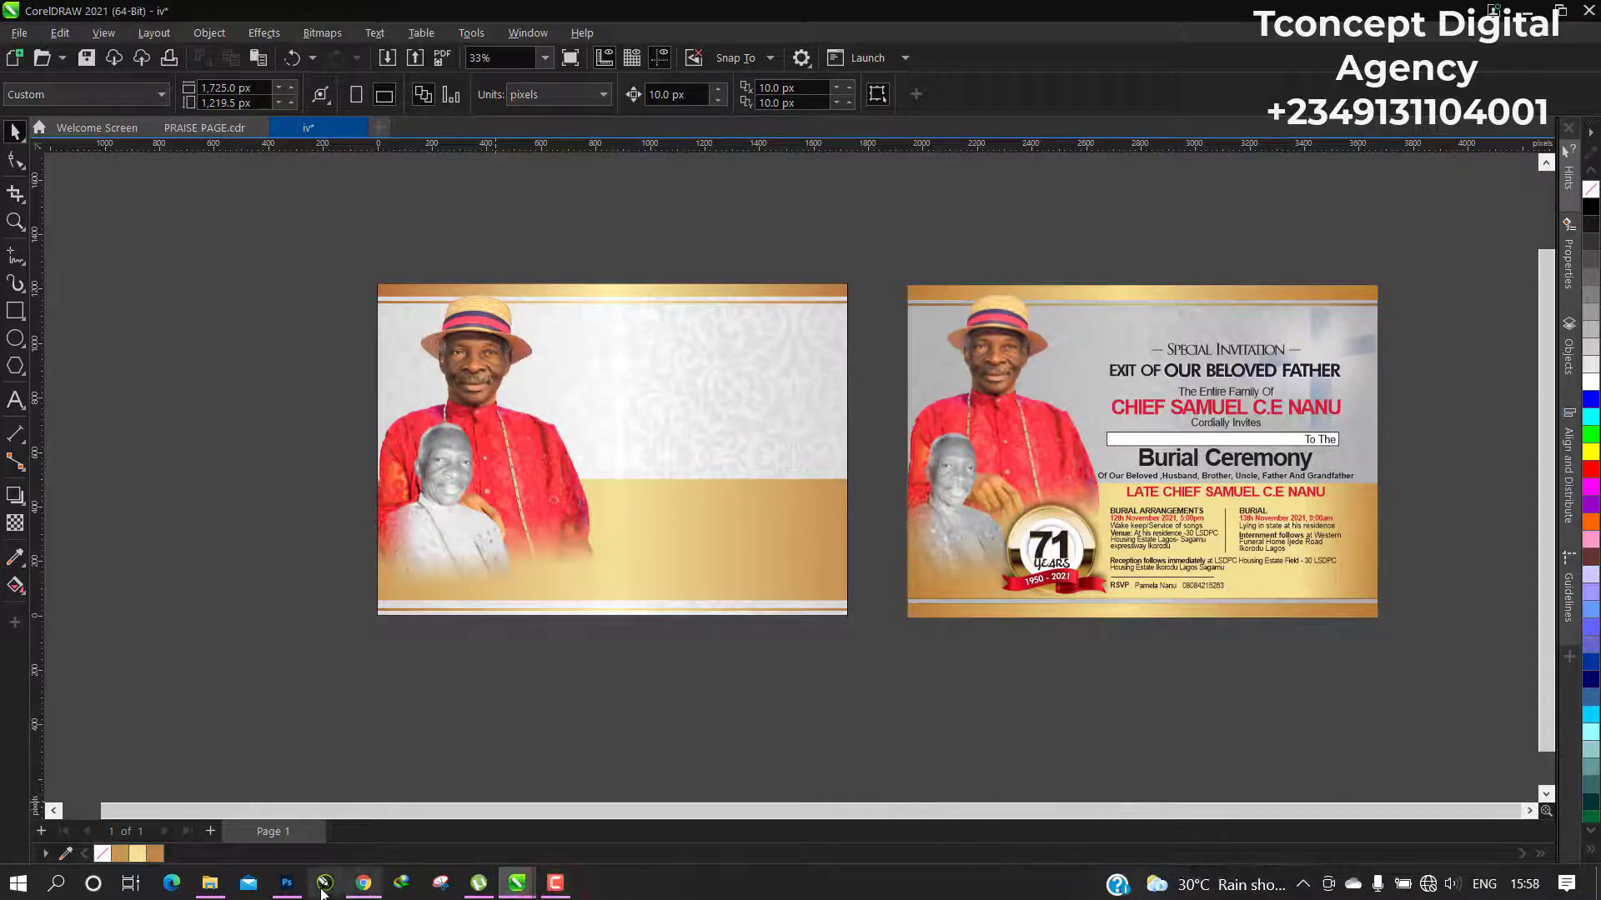
click(363, 884)
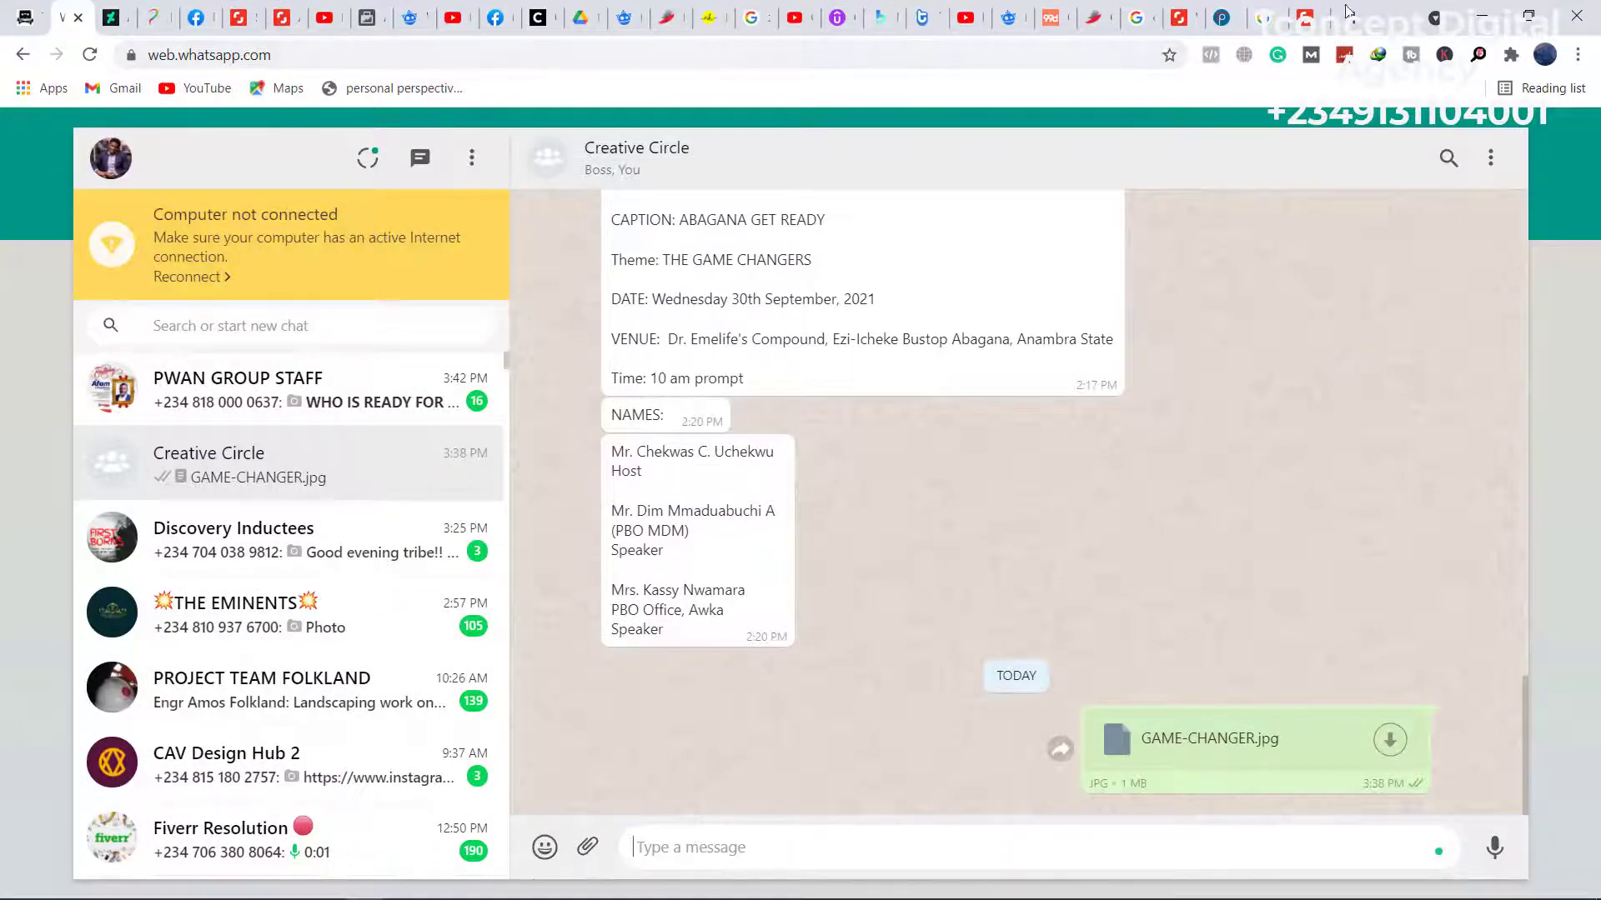
click(1302, 20)
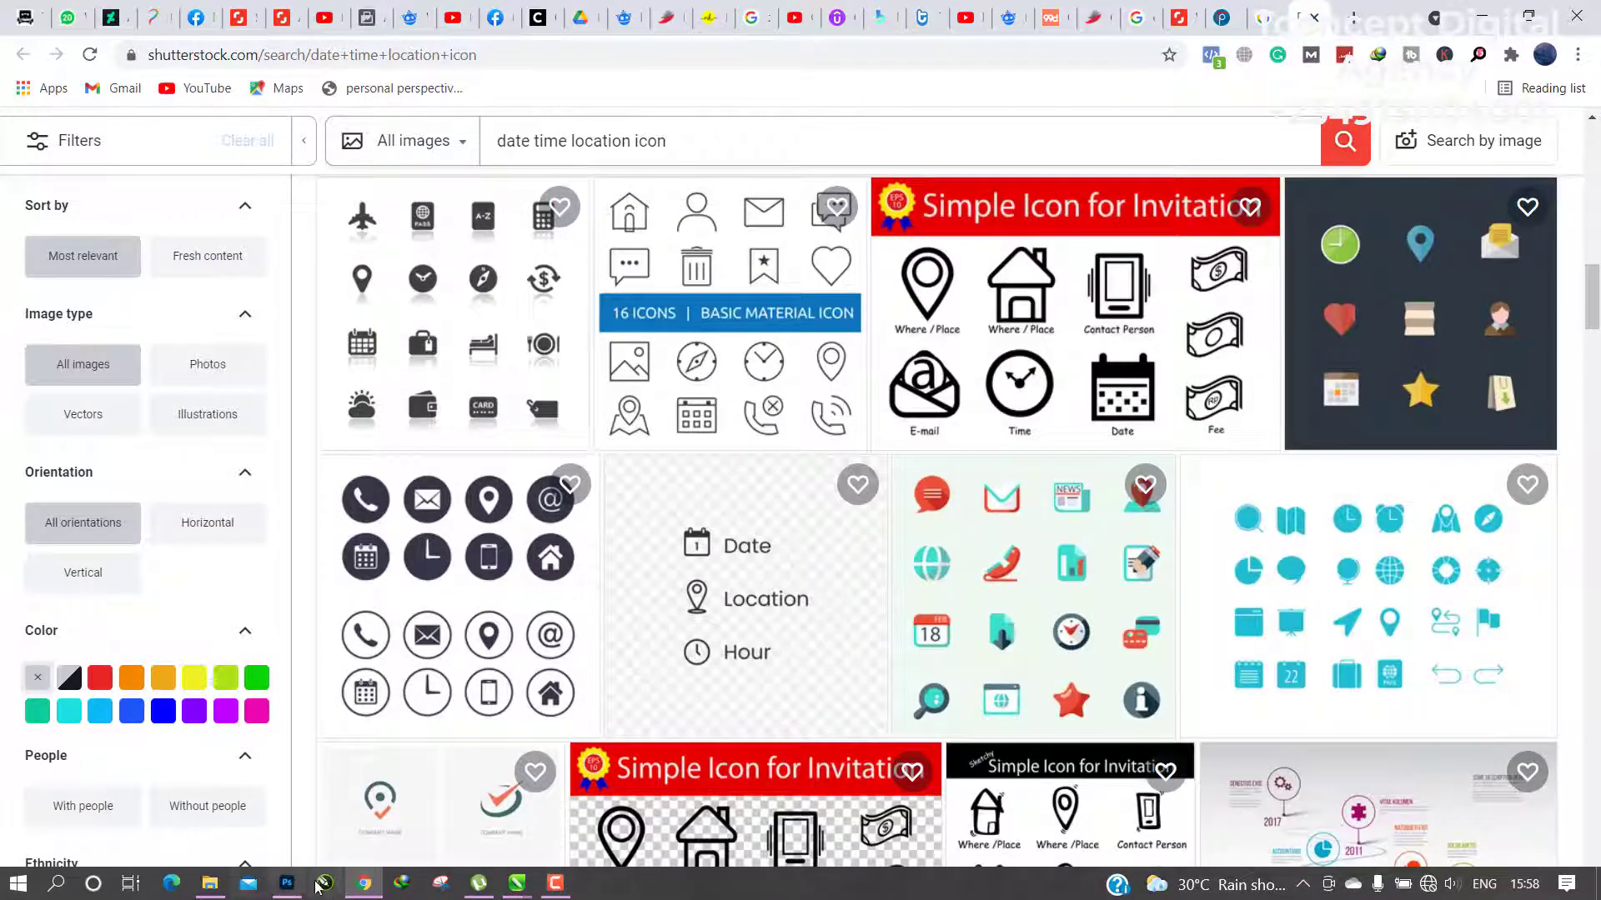
Bring the blue sky-and-cross image "ty (4)" from the JOBS folder onto the upper right of the card.
click(210, 884)
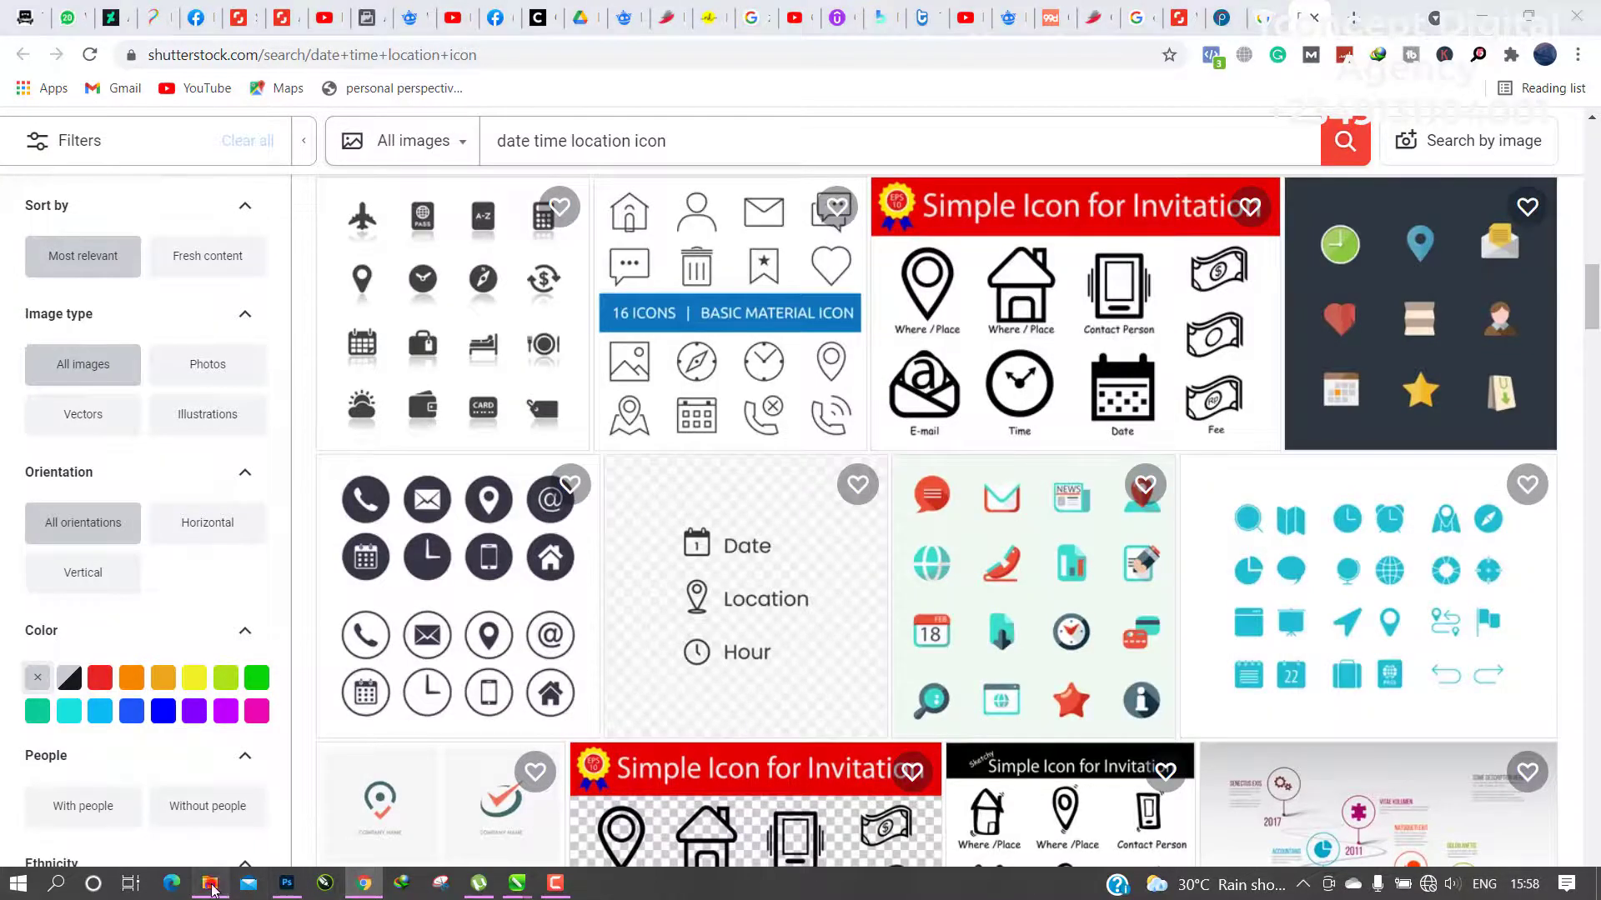
scroll(1151, 432, down, 3)
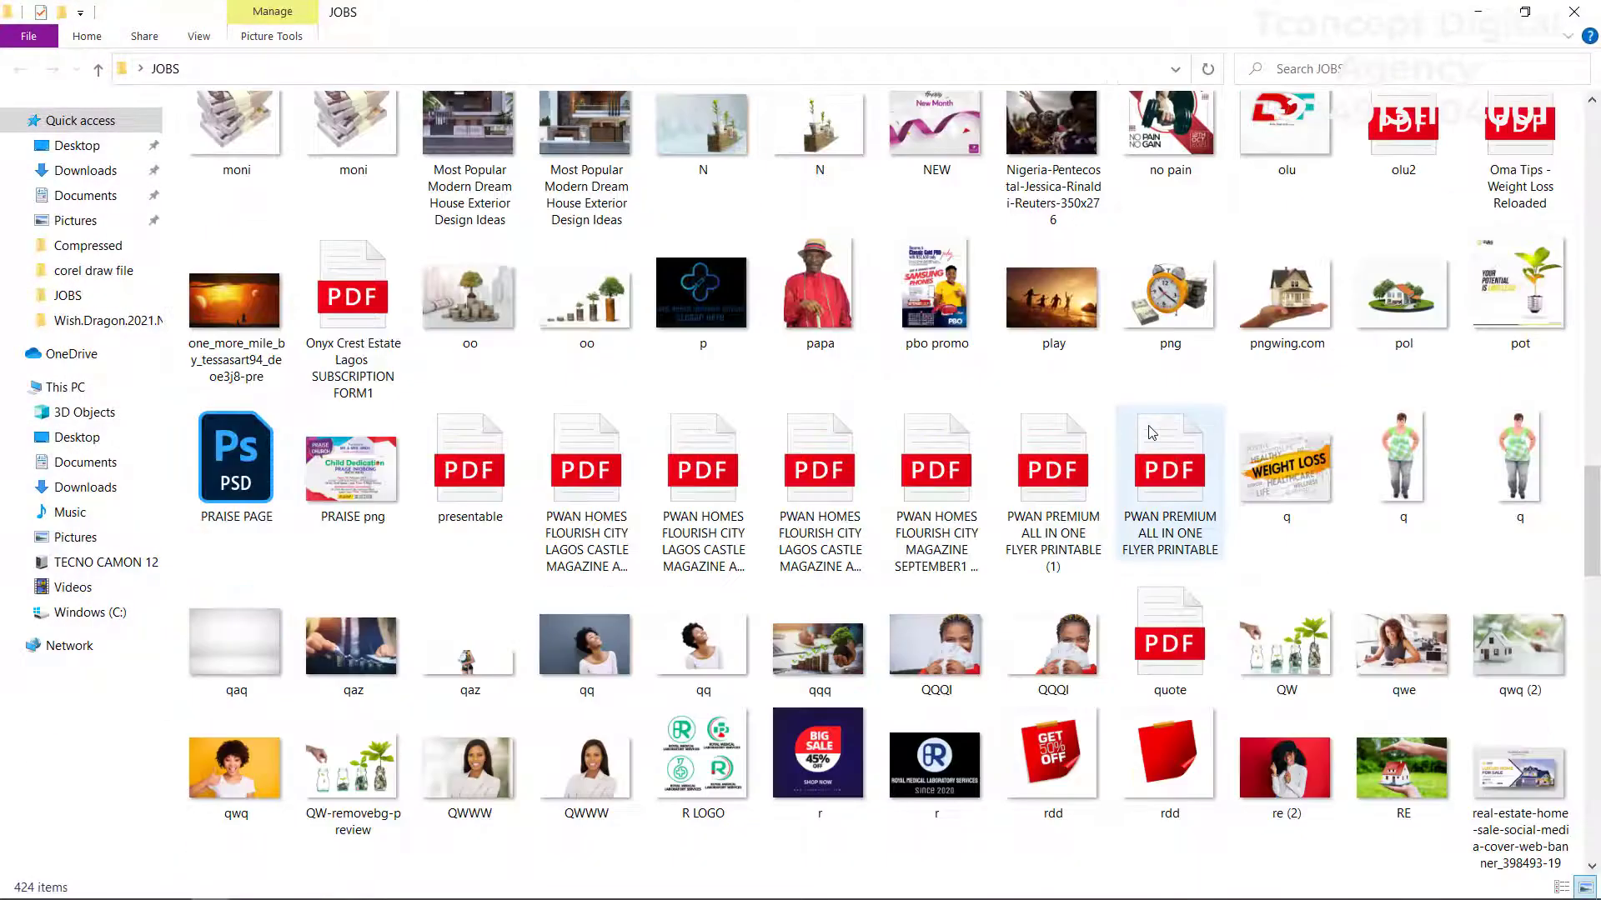
scroll(1151, 432, up, 20)
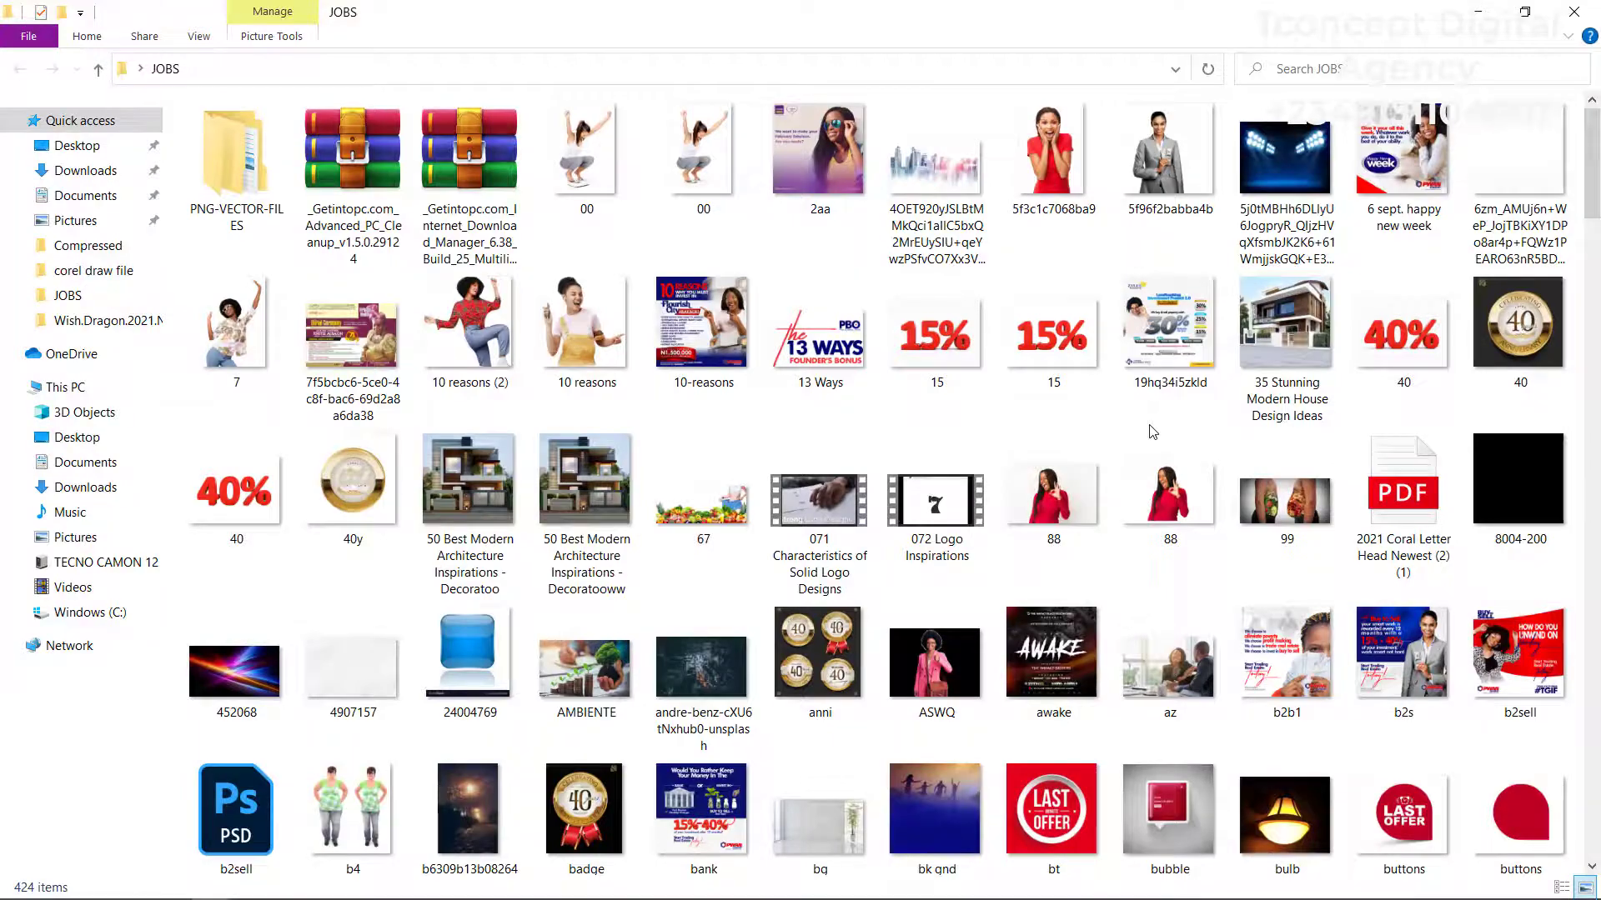
scroll(1150, 432, down, 20)
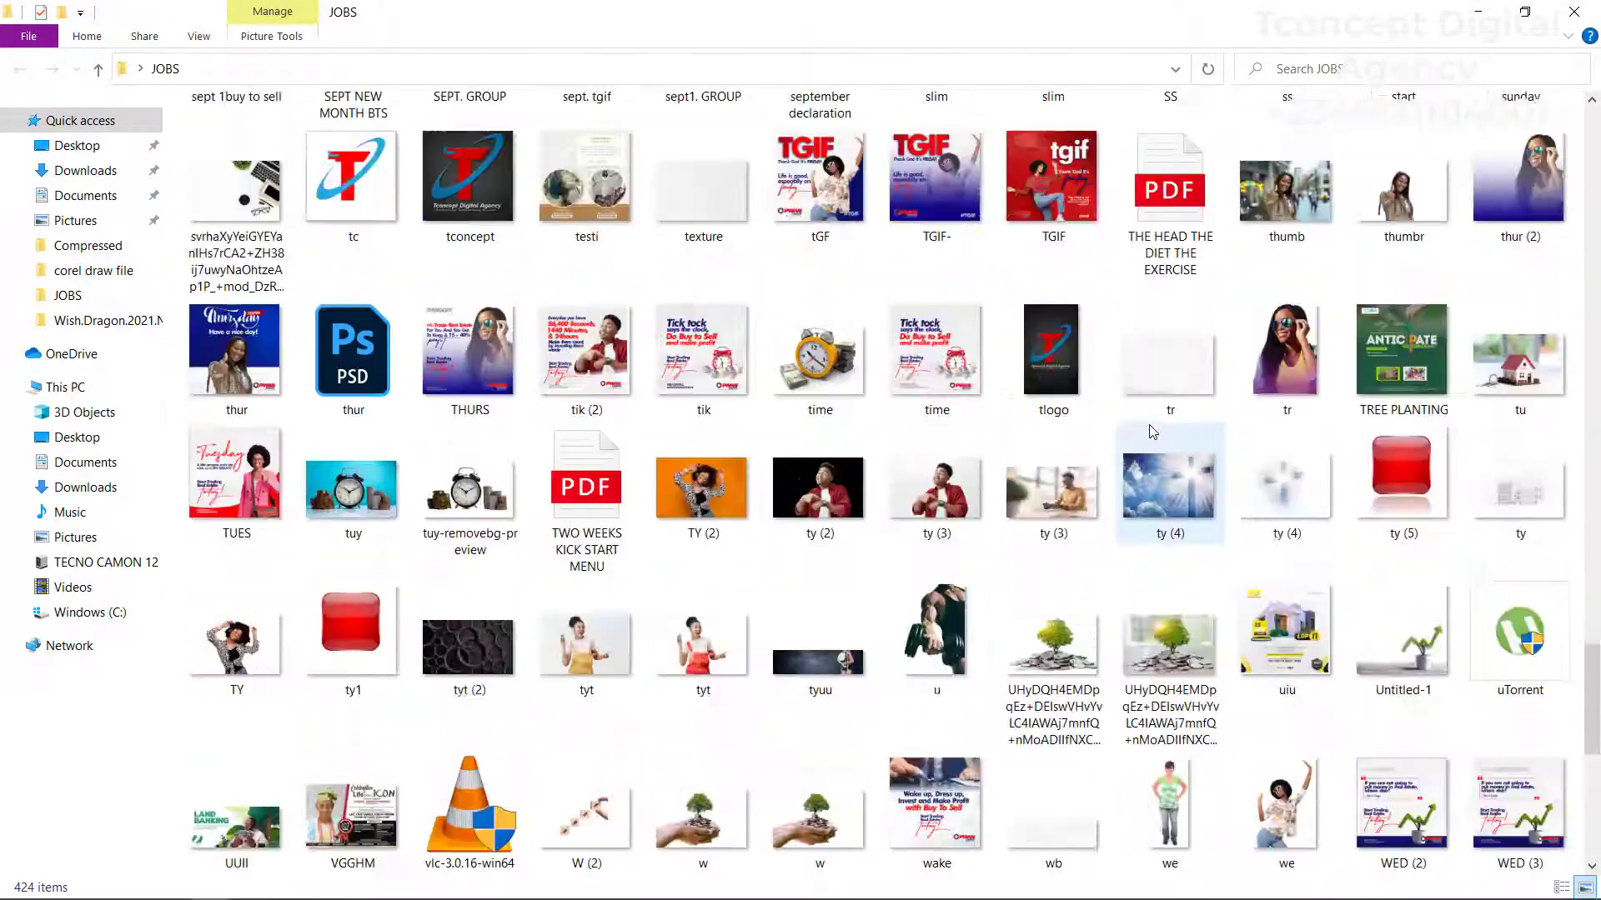
scroll(1149, 423, up, 15)
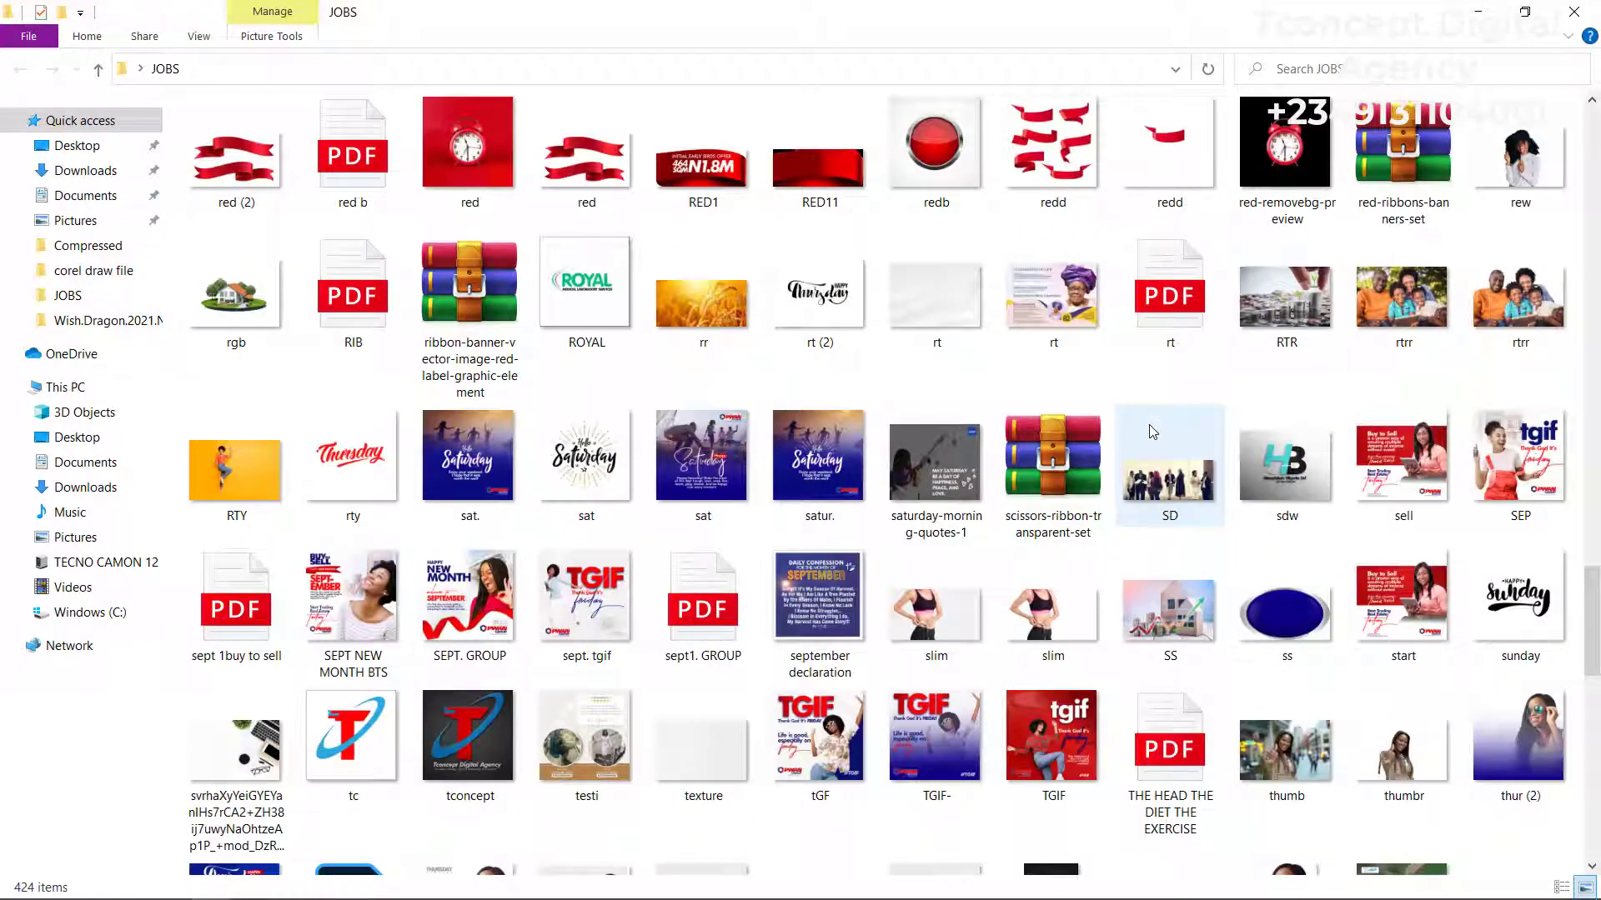
scroll(1149, 423, down, 3)
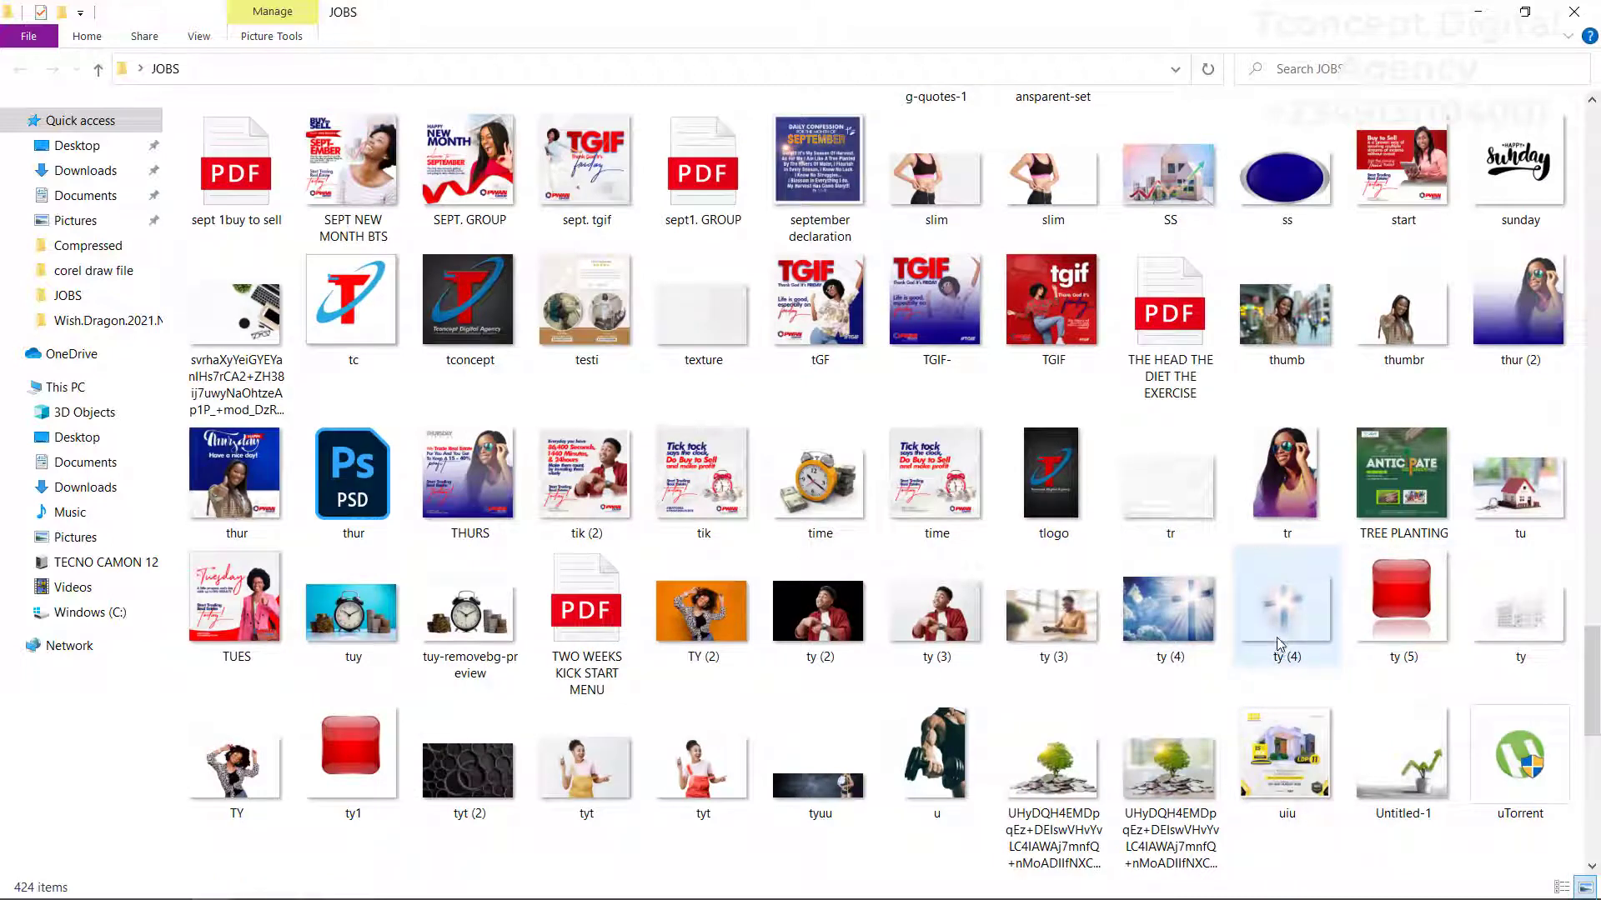
drag(1160, 592, 743, 417)
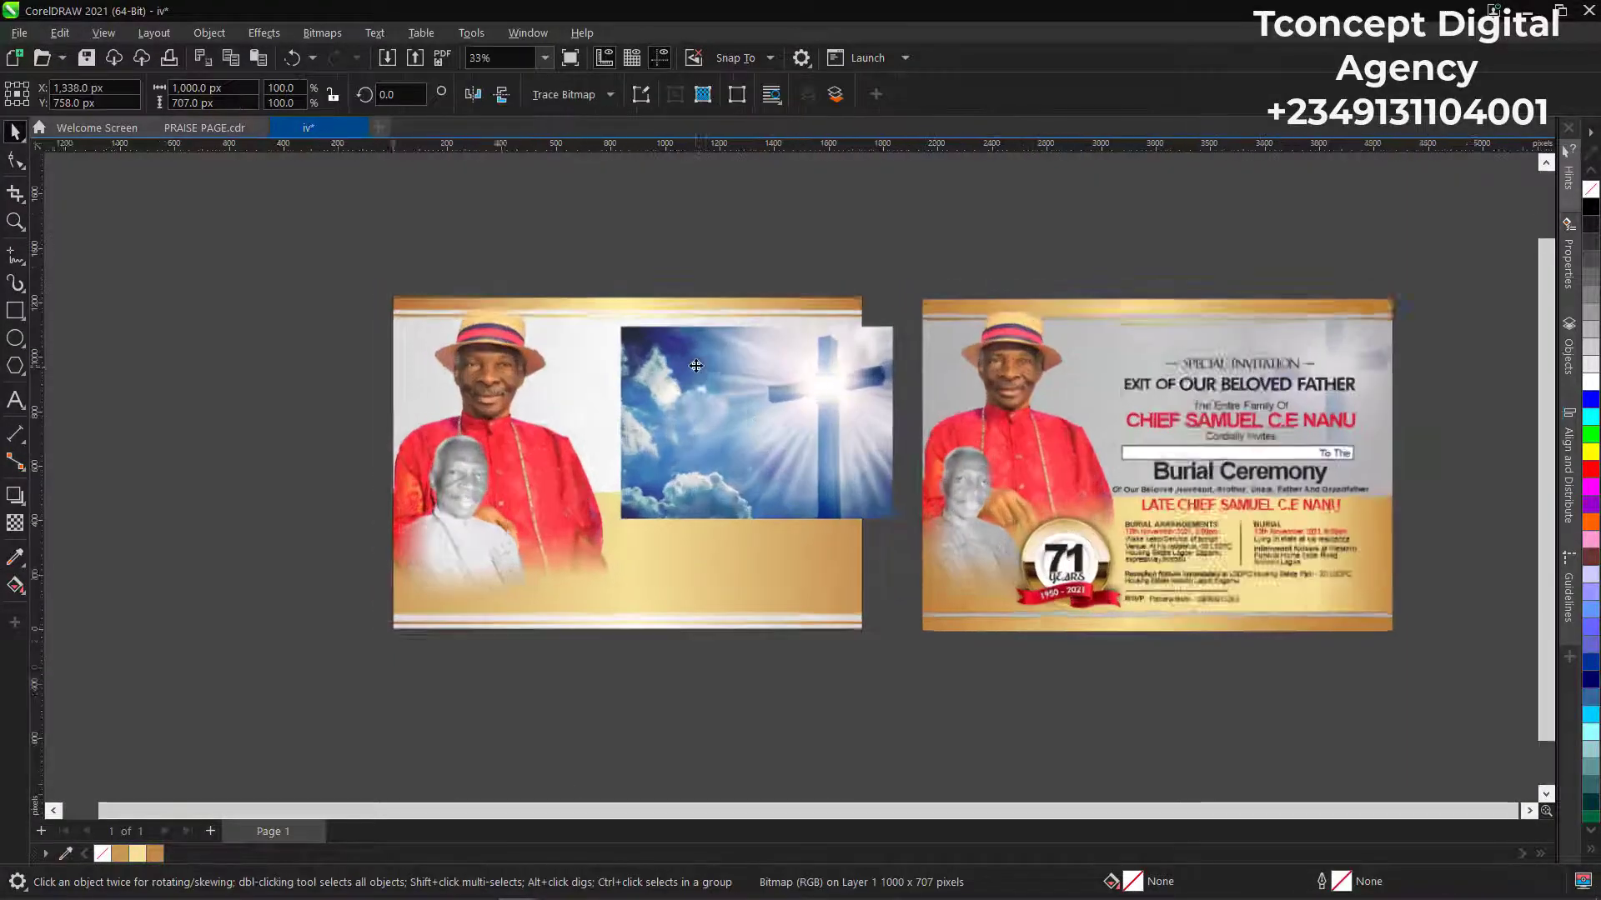
Fade out the left half of the cross image with a leftward linear fountain transparency starting near the cross.
scroll(696, 365, up, 2)
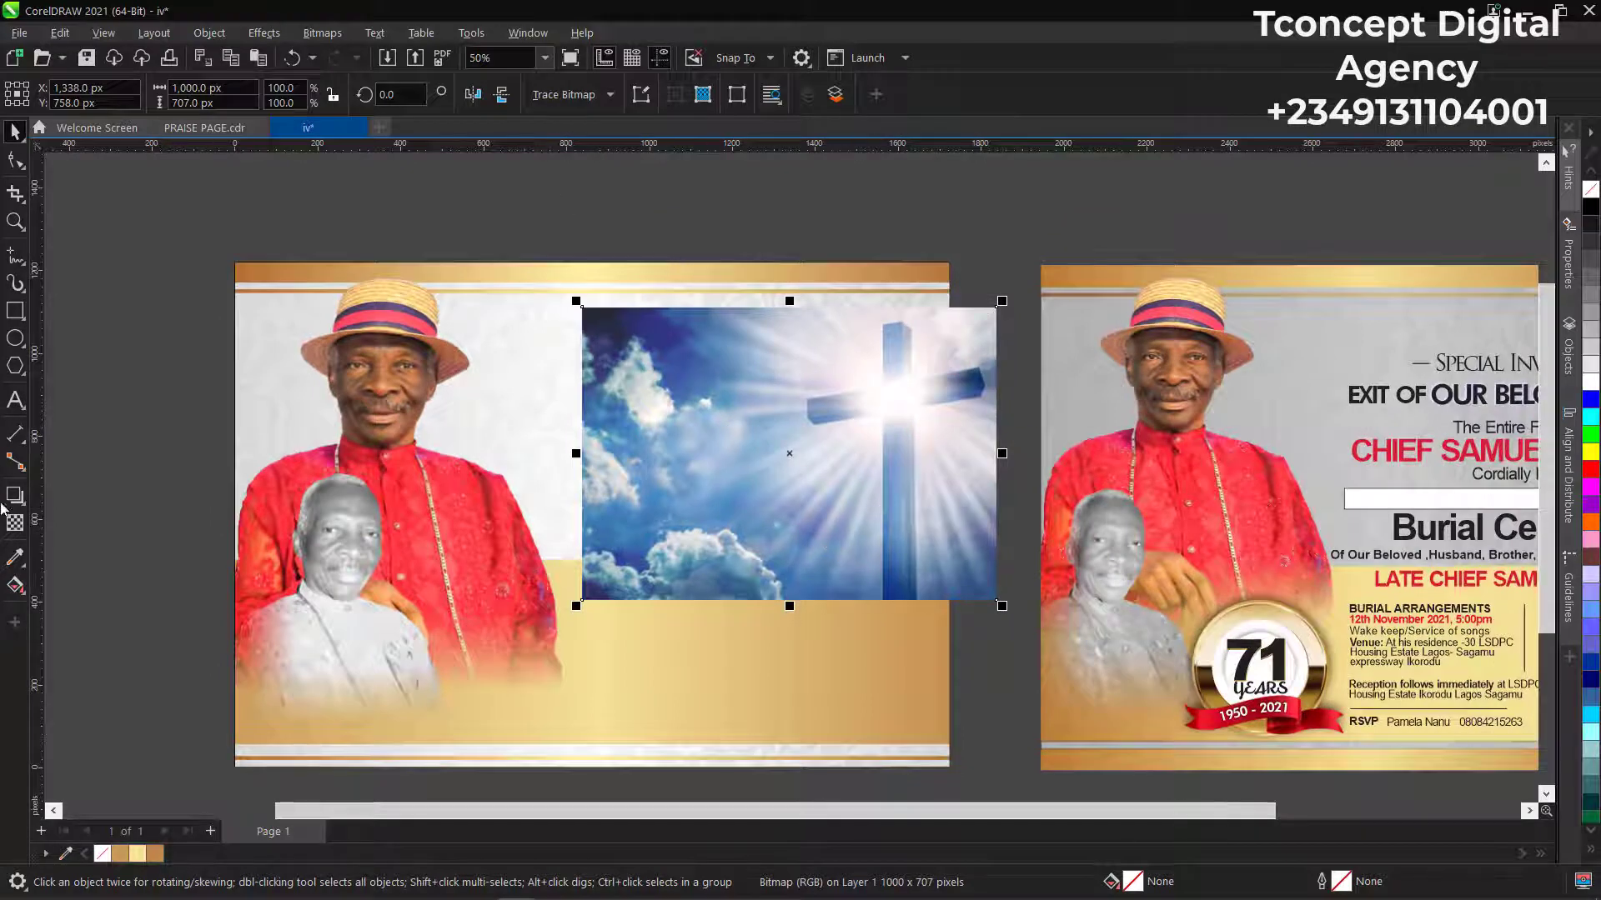
click(17, 525)
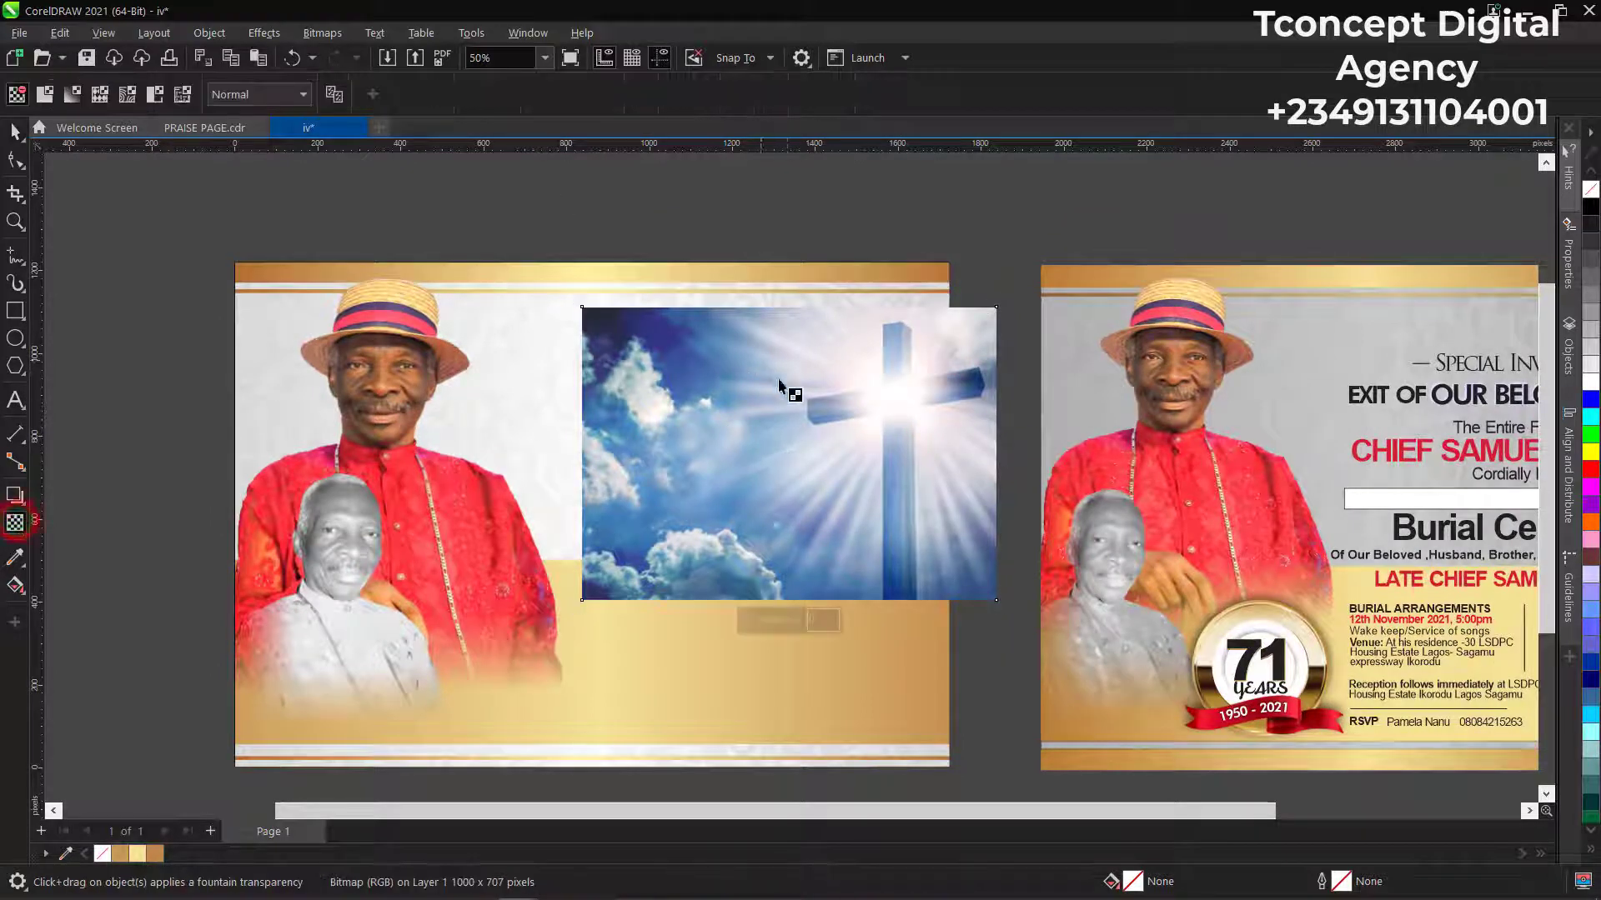
drag(813, 460, 858, 451)
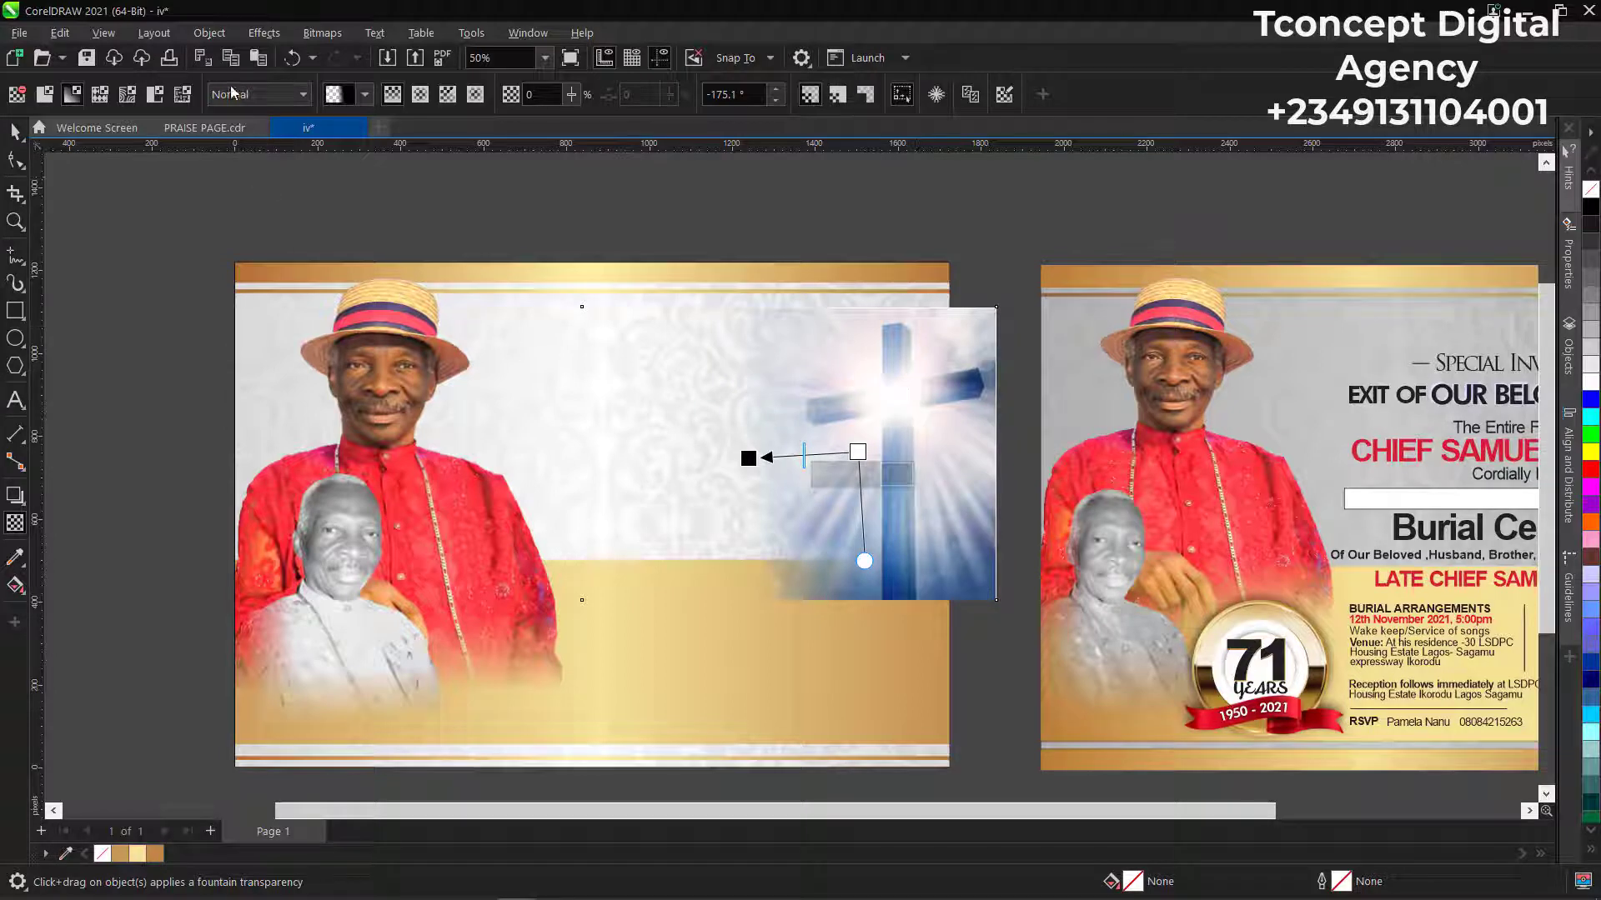
click(17, 131)
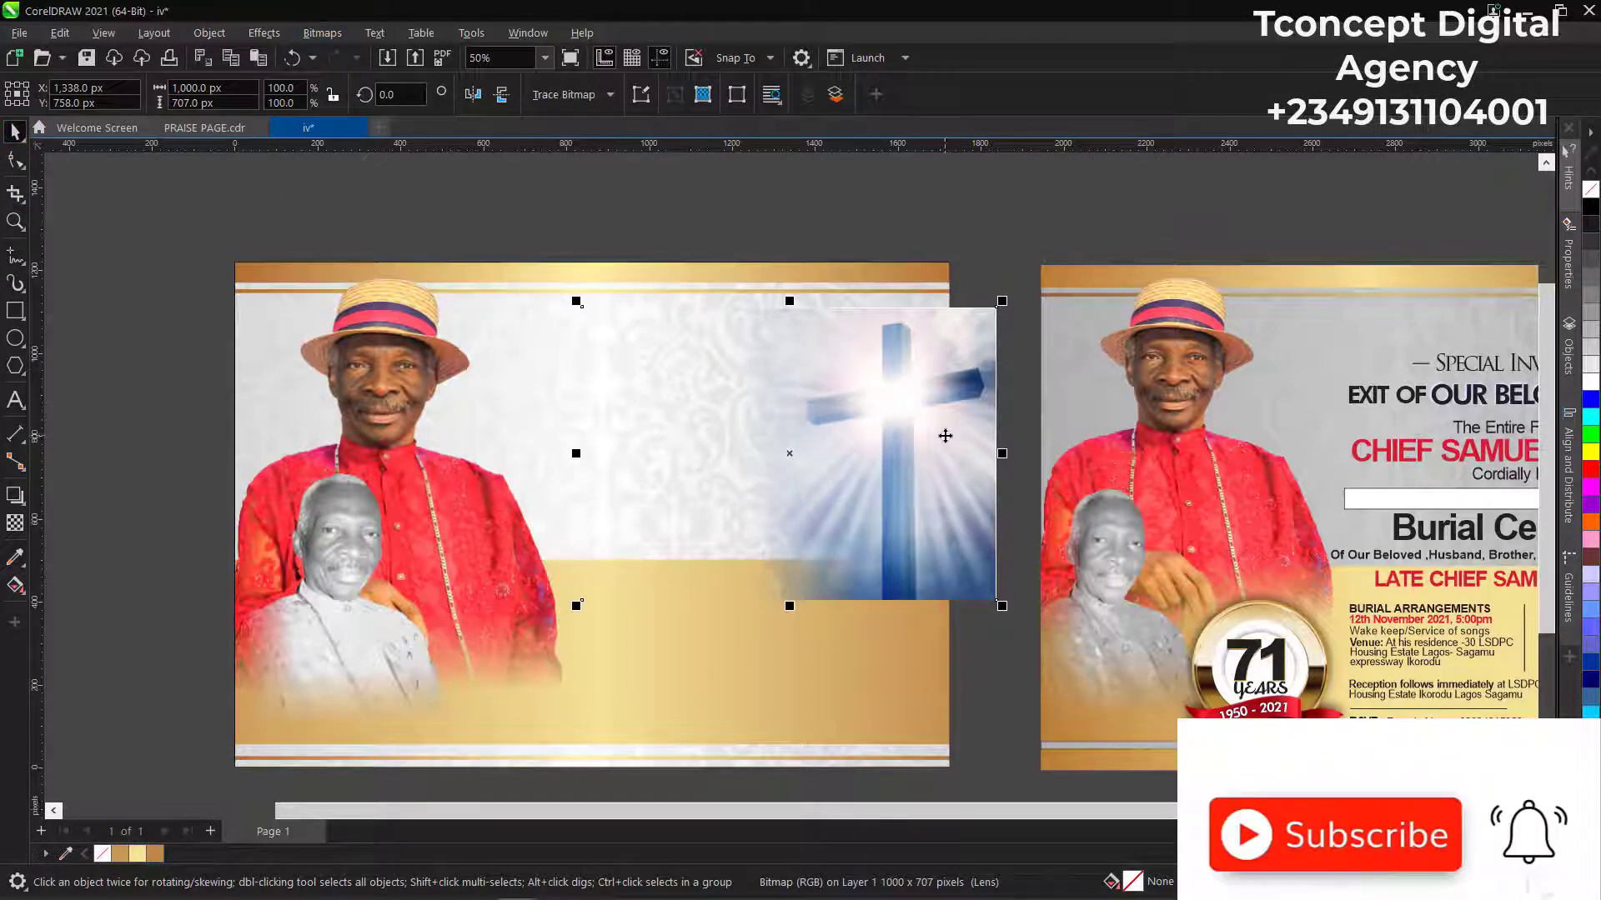
Convert the faded cross image to a bitmap.
click(321, 33)
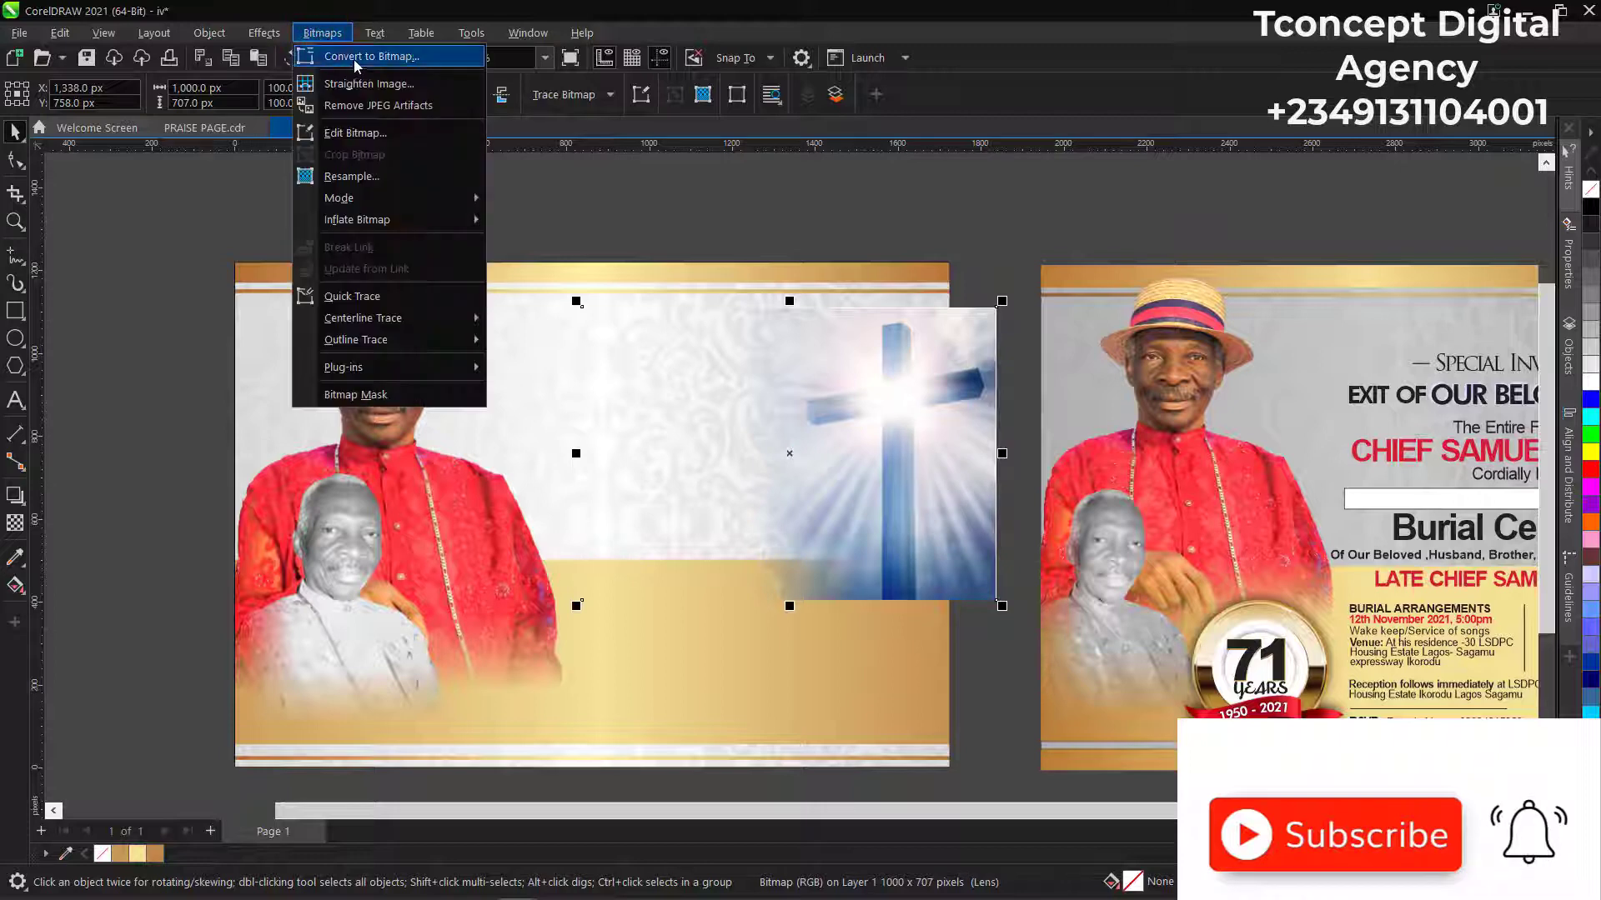
click(354, 54)
click(823, 561)
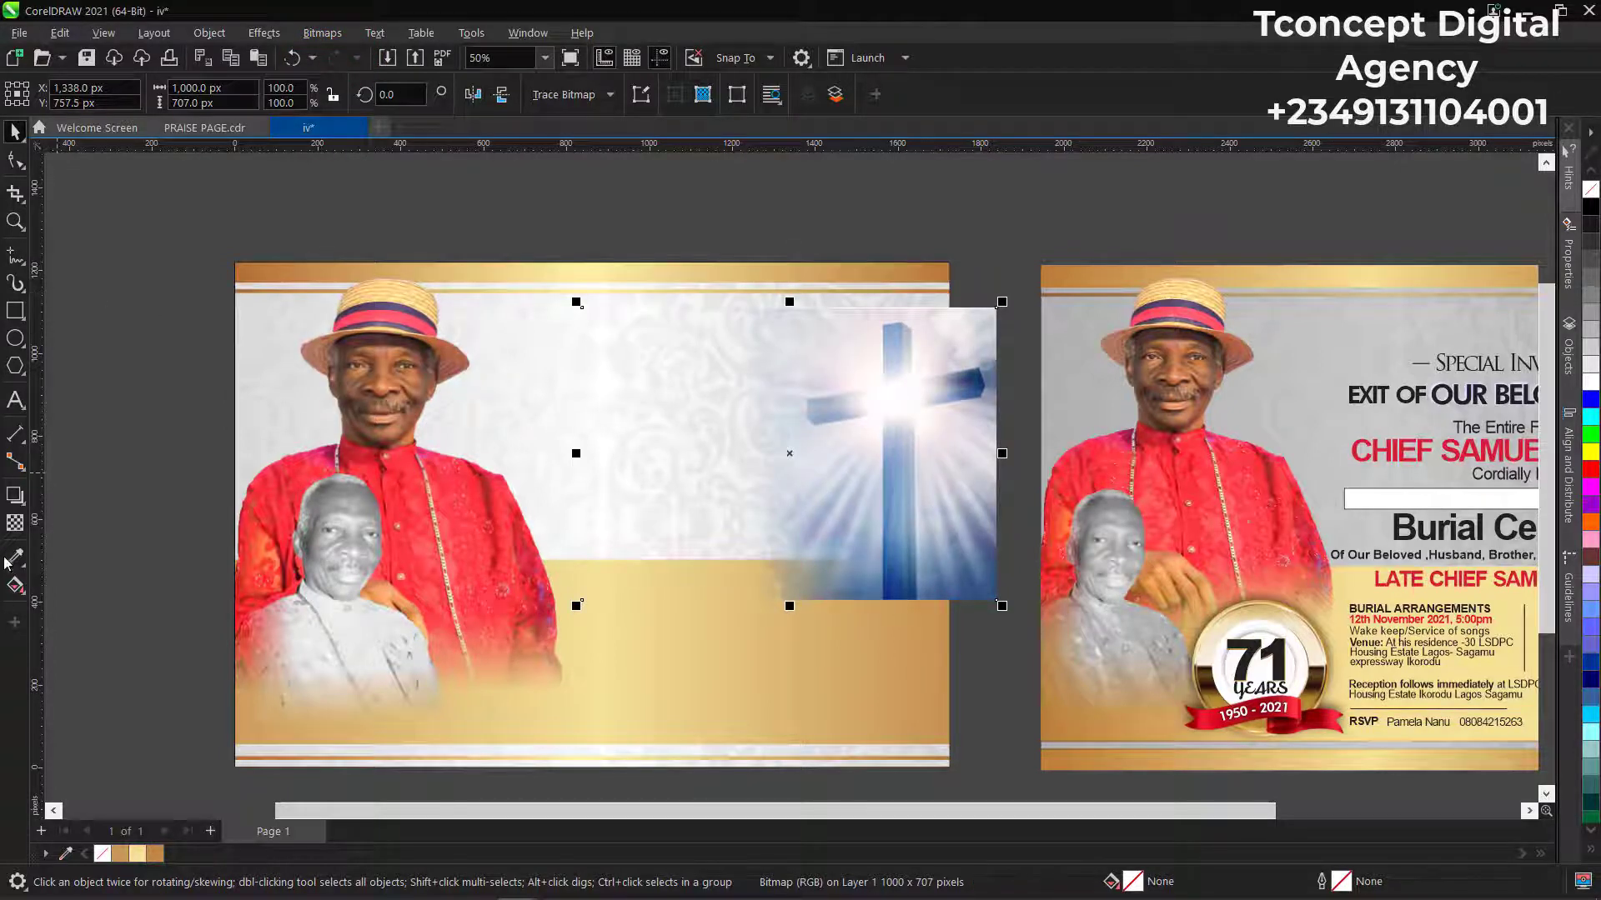
Fade out the cross image's lower part with a downward linear fountain transparency and shift the image slightly up and left on the card.
click(15, 525)
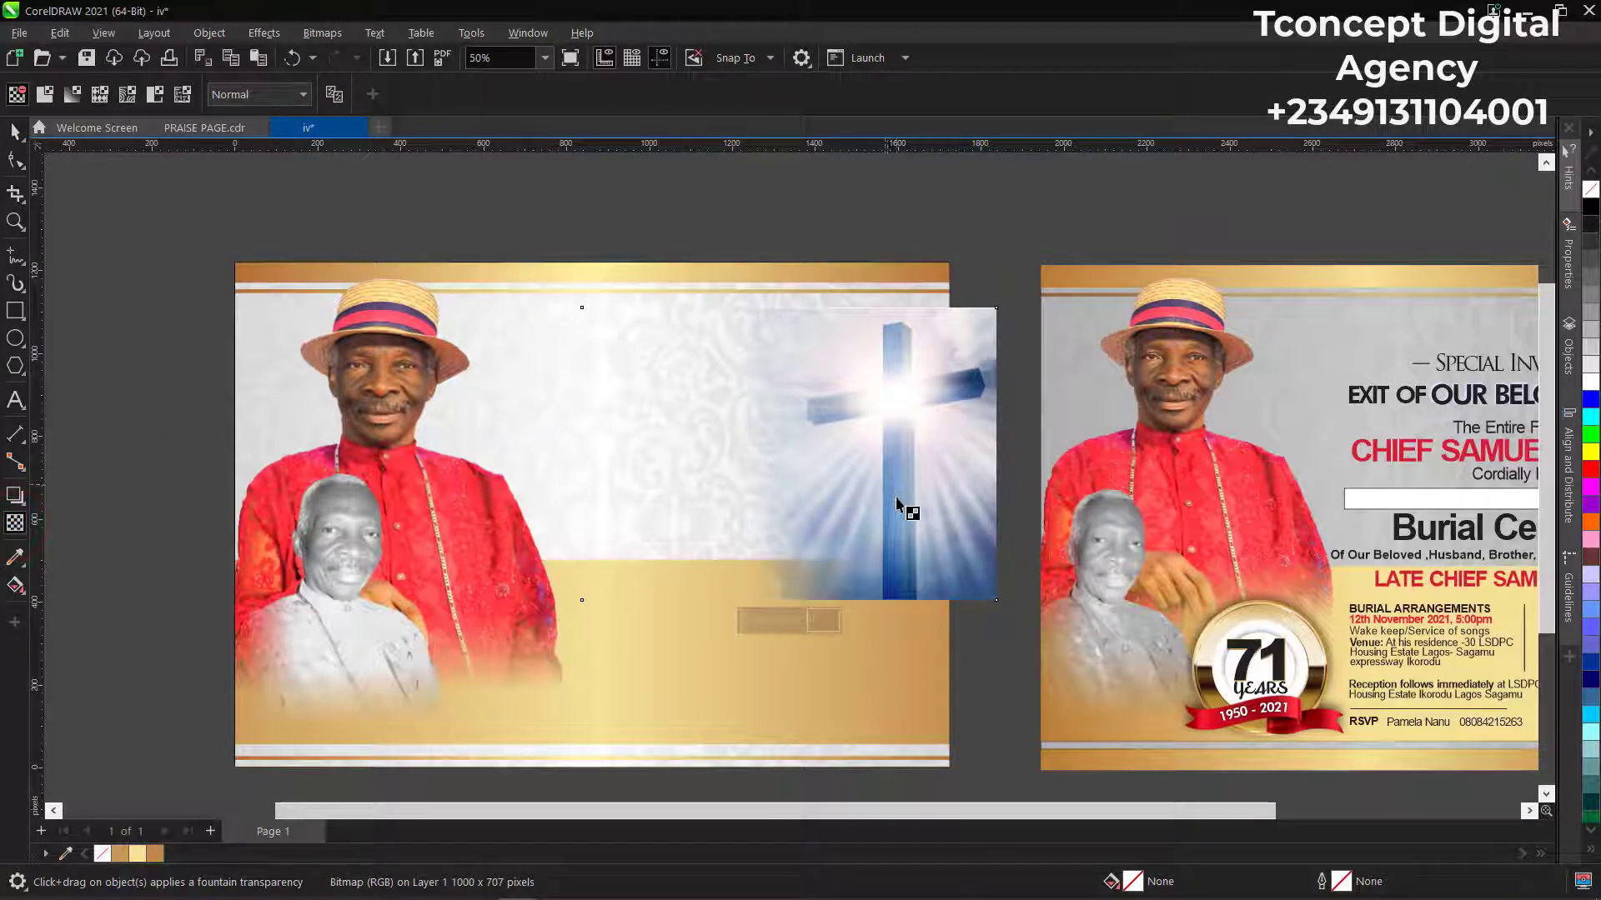
drag(890, 488, 891, 571)
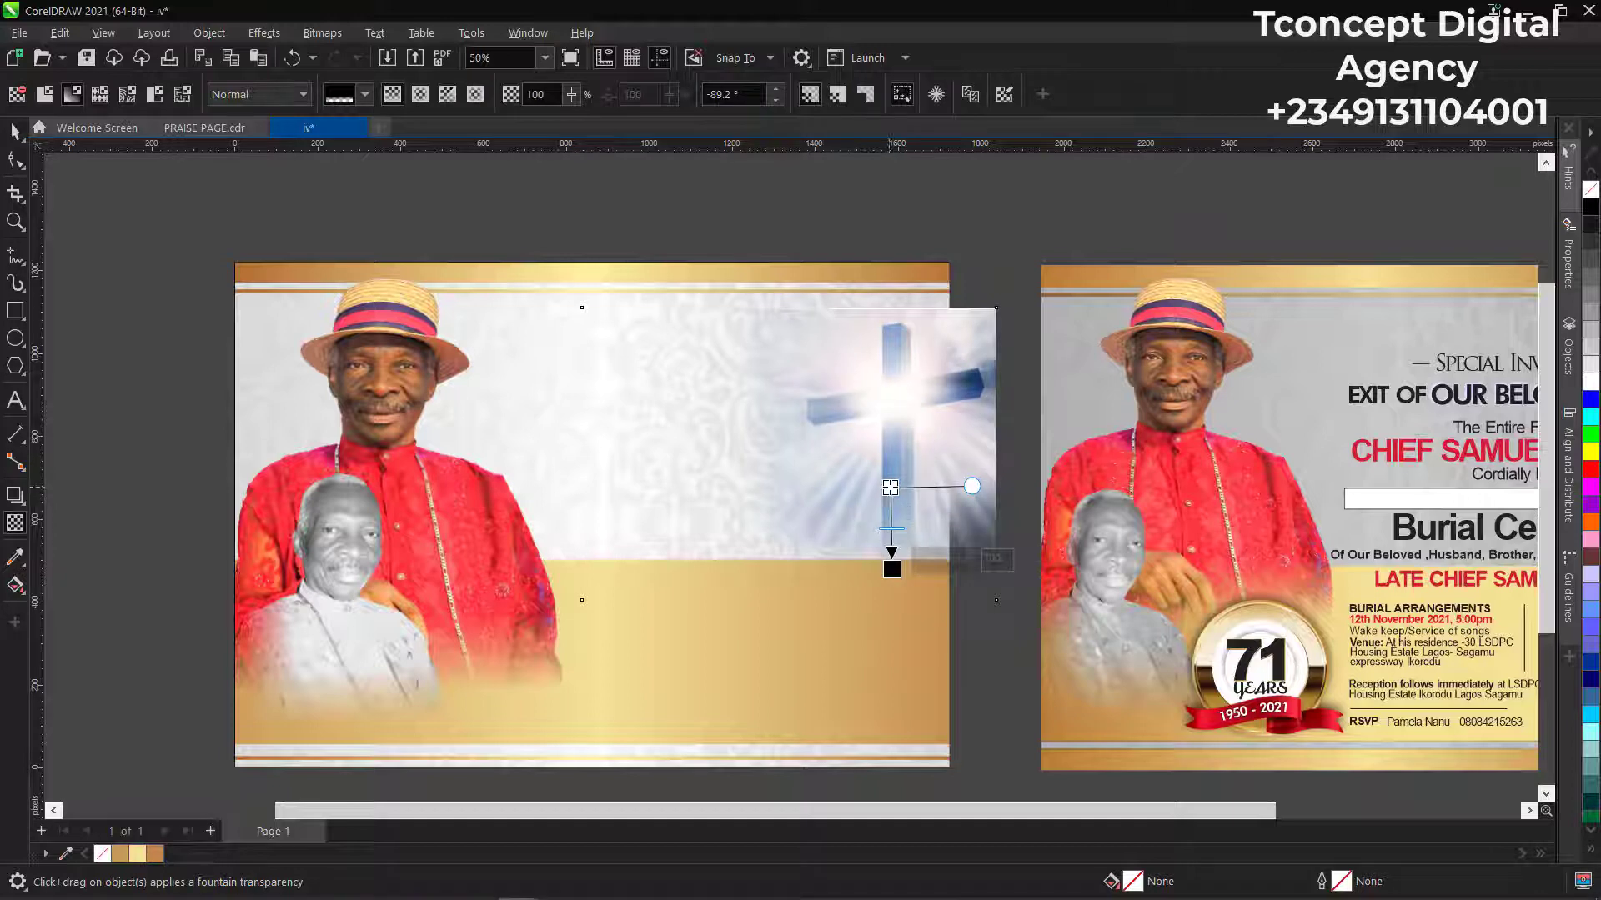
drag(891, 488, 891, 496)
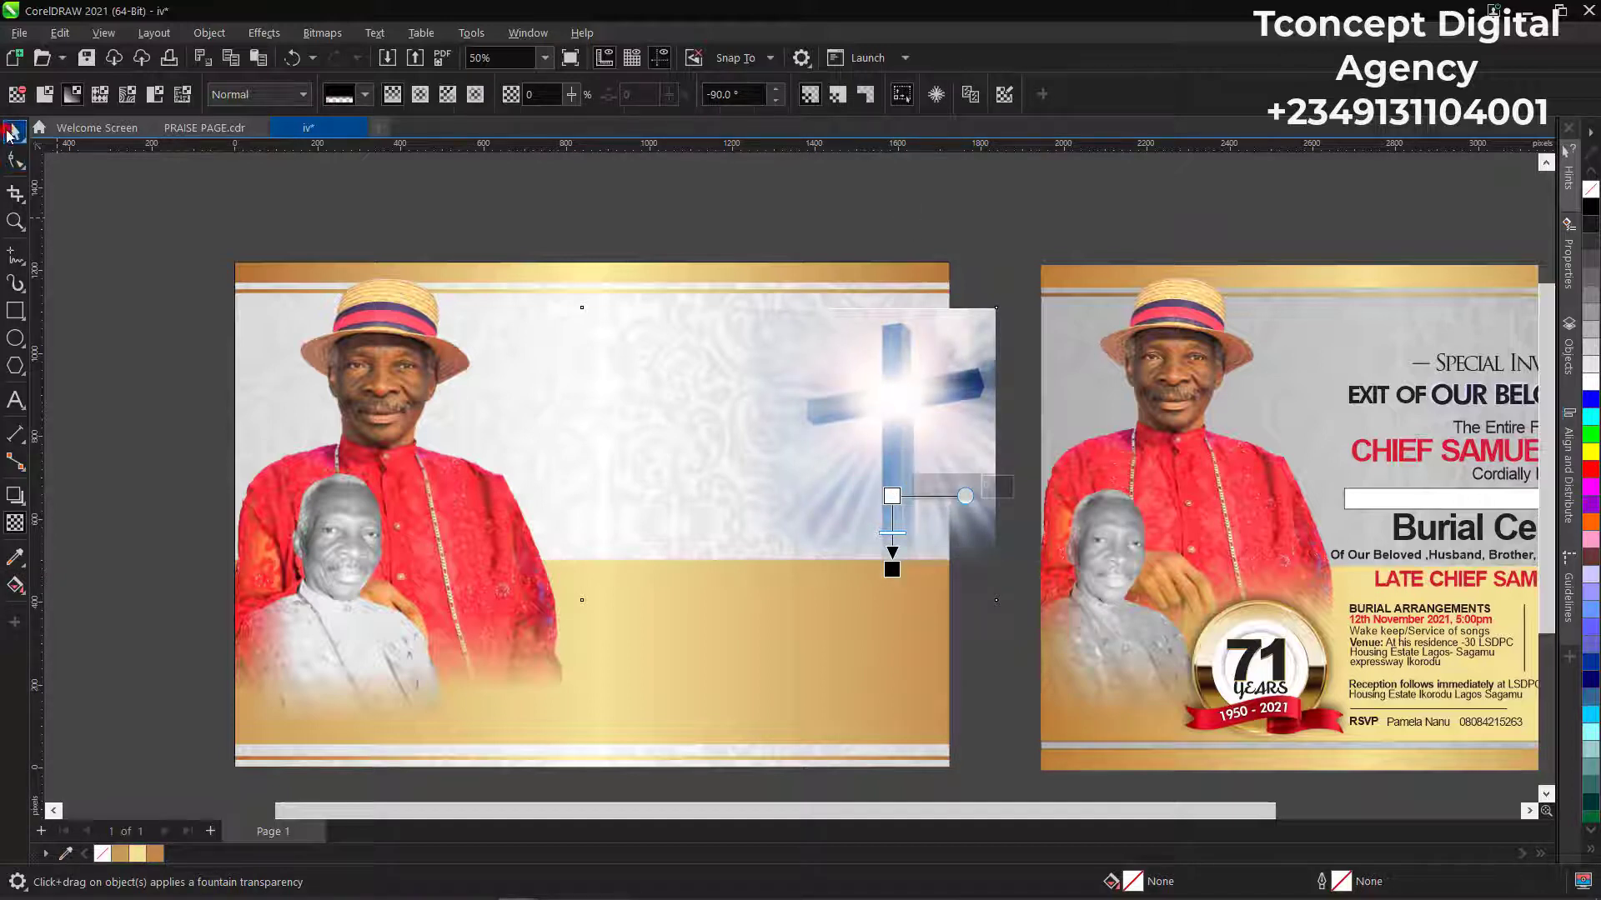
click(9, 132)
drag(883, 415, 852, 395)
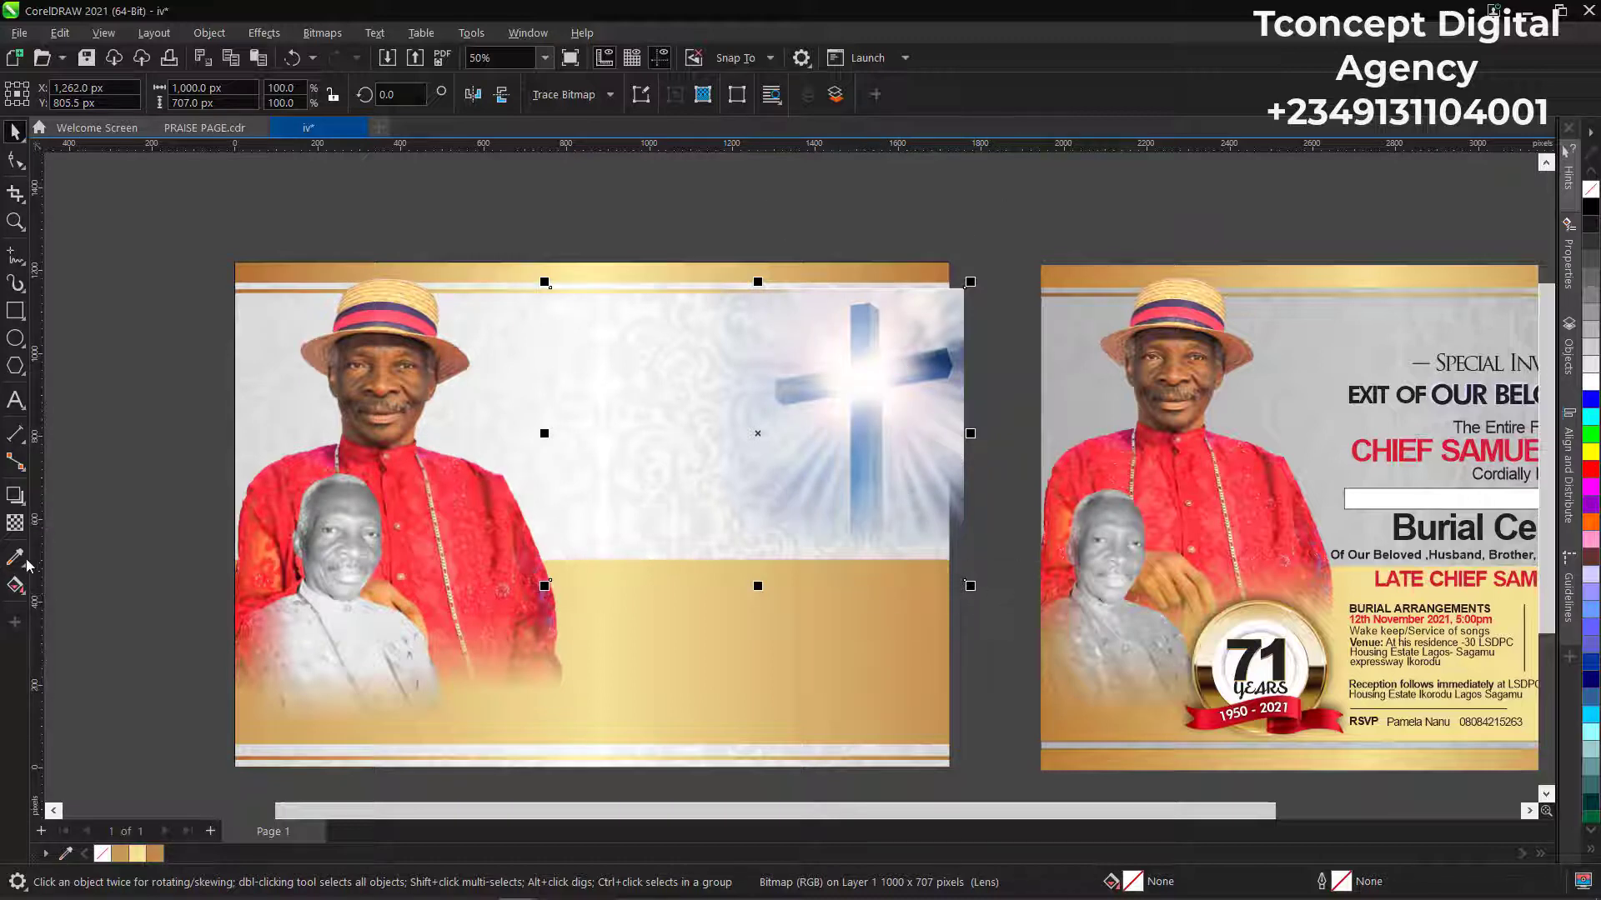
Convert the cross image to a 300 dpi RGB bitmap with anti-aliasing and a transparent background.
click(15, 523)
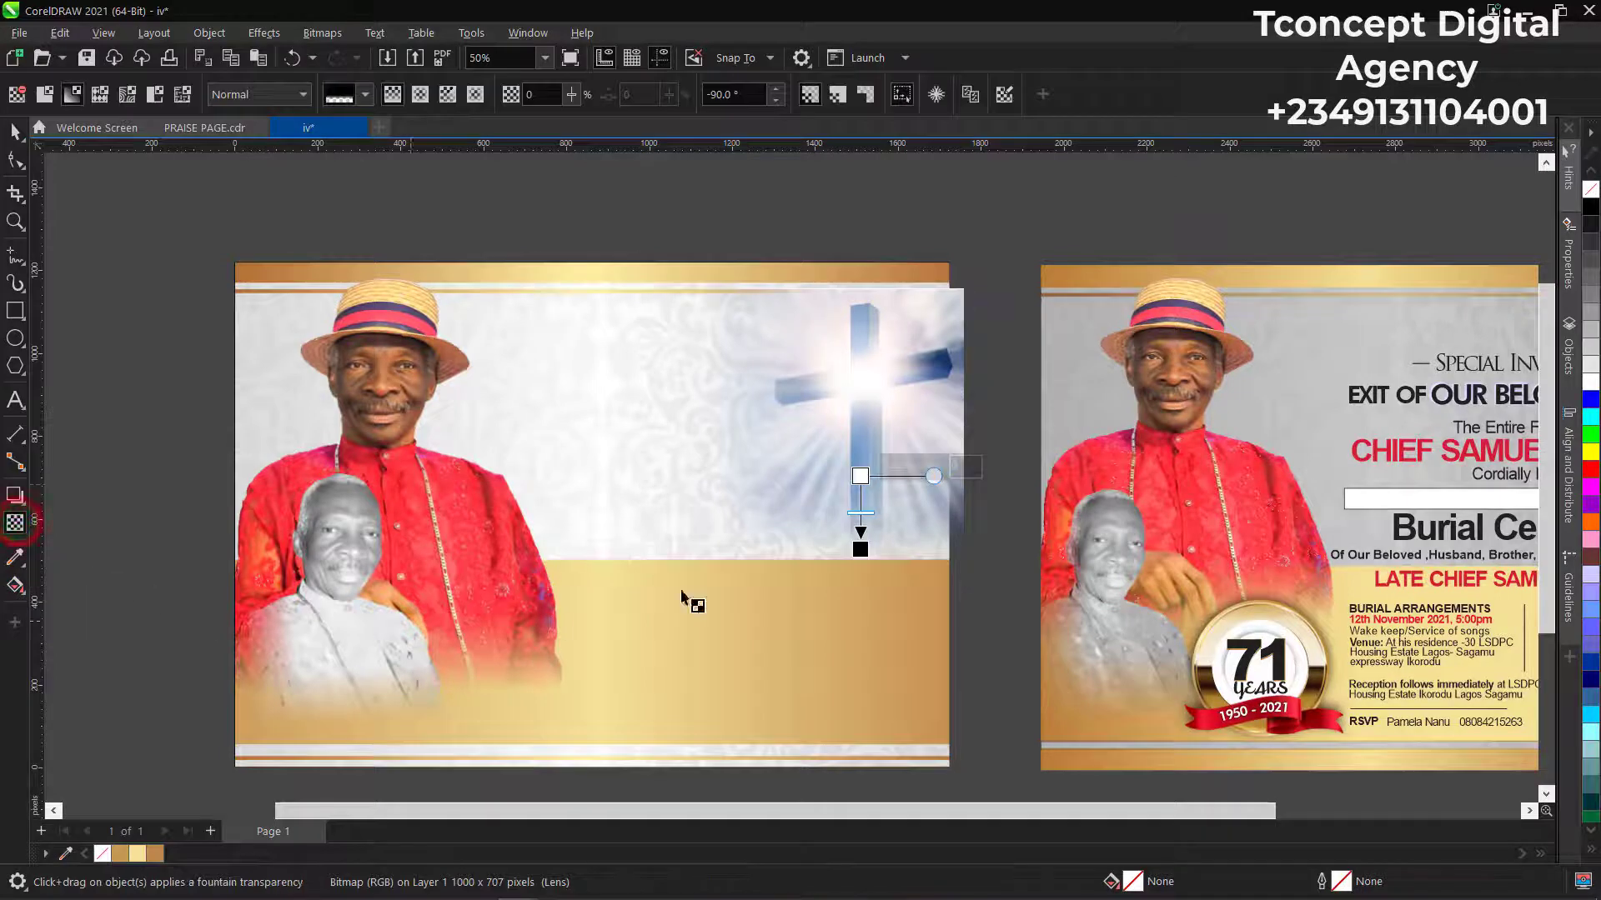
click(14, 132)
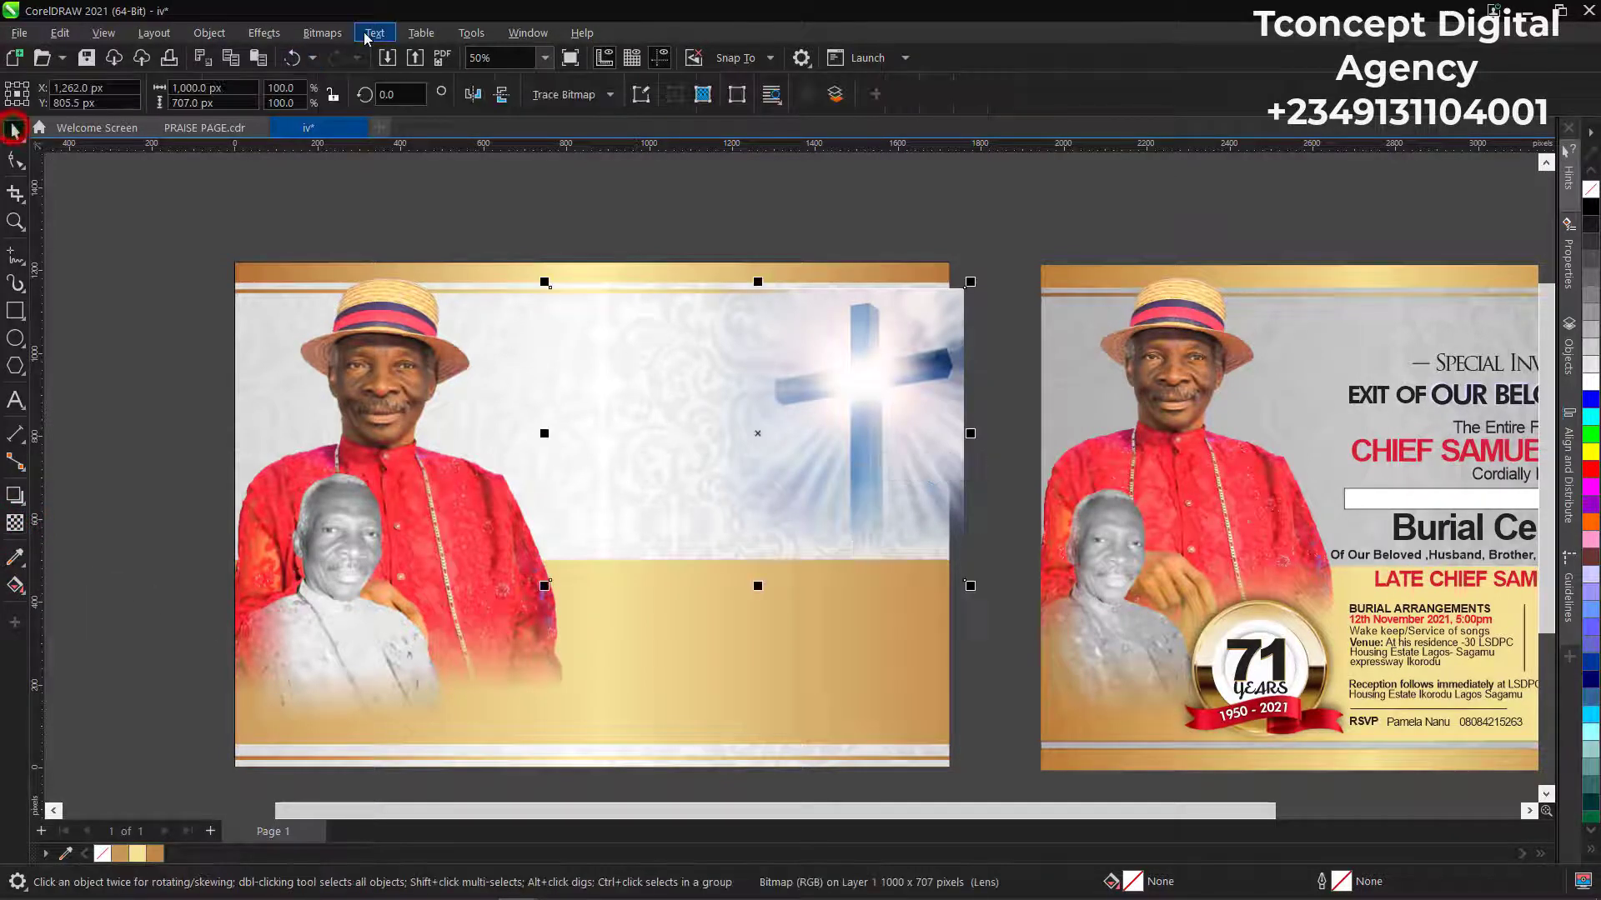
click(322, 33)
click(322, 32)
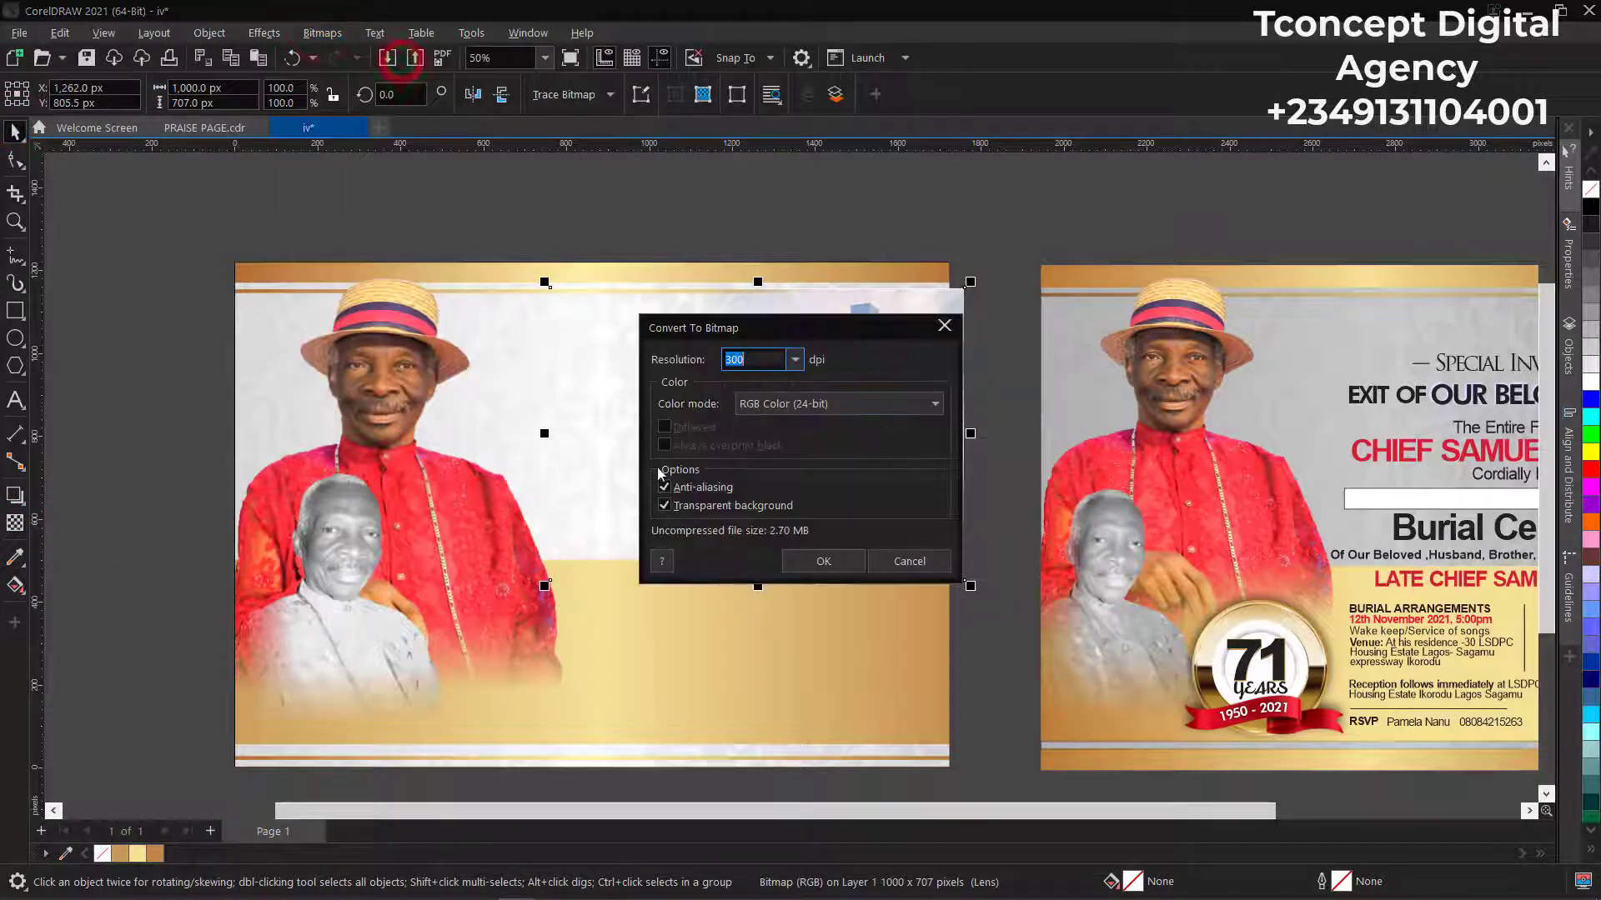
click(811, 571)
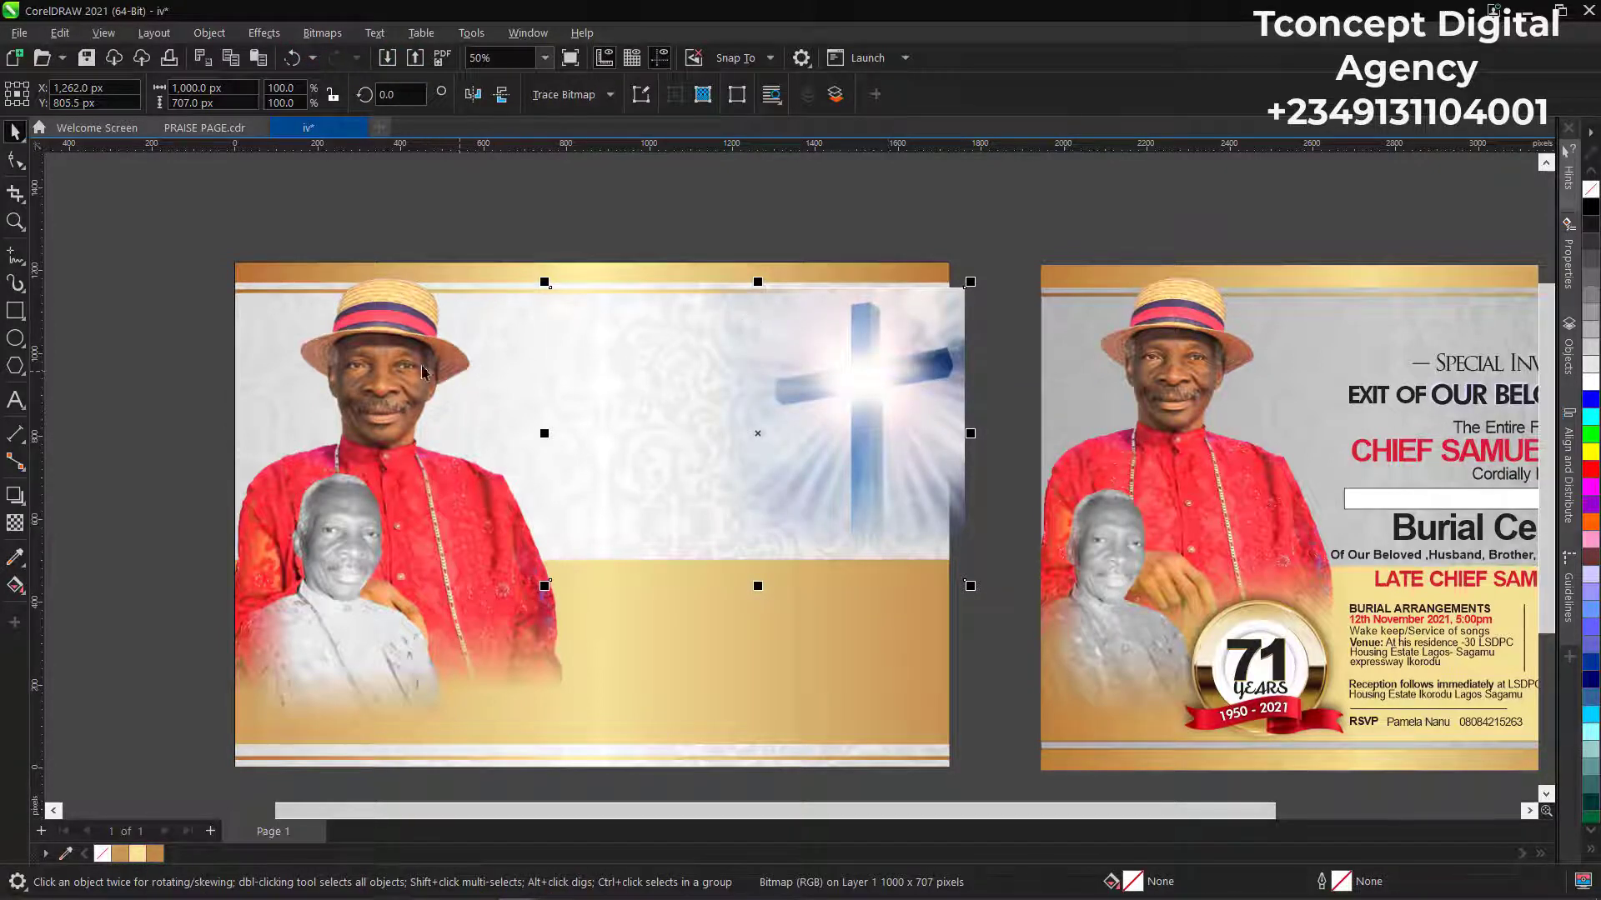
Apply a uniform transparency of 37 to the cross image.
click(16, 524)
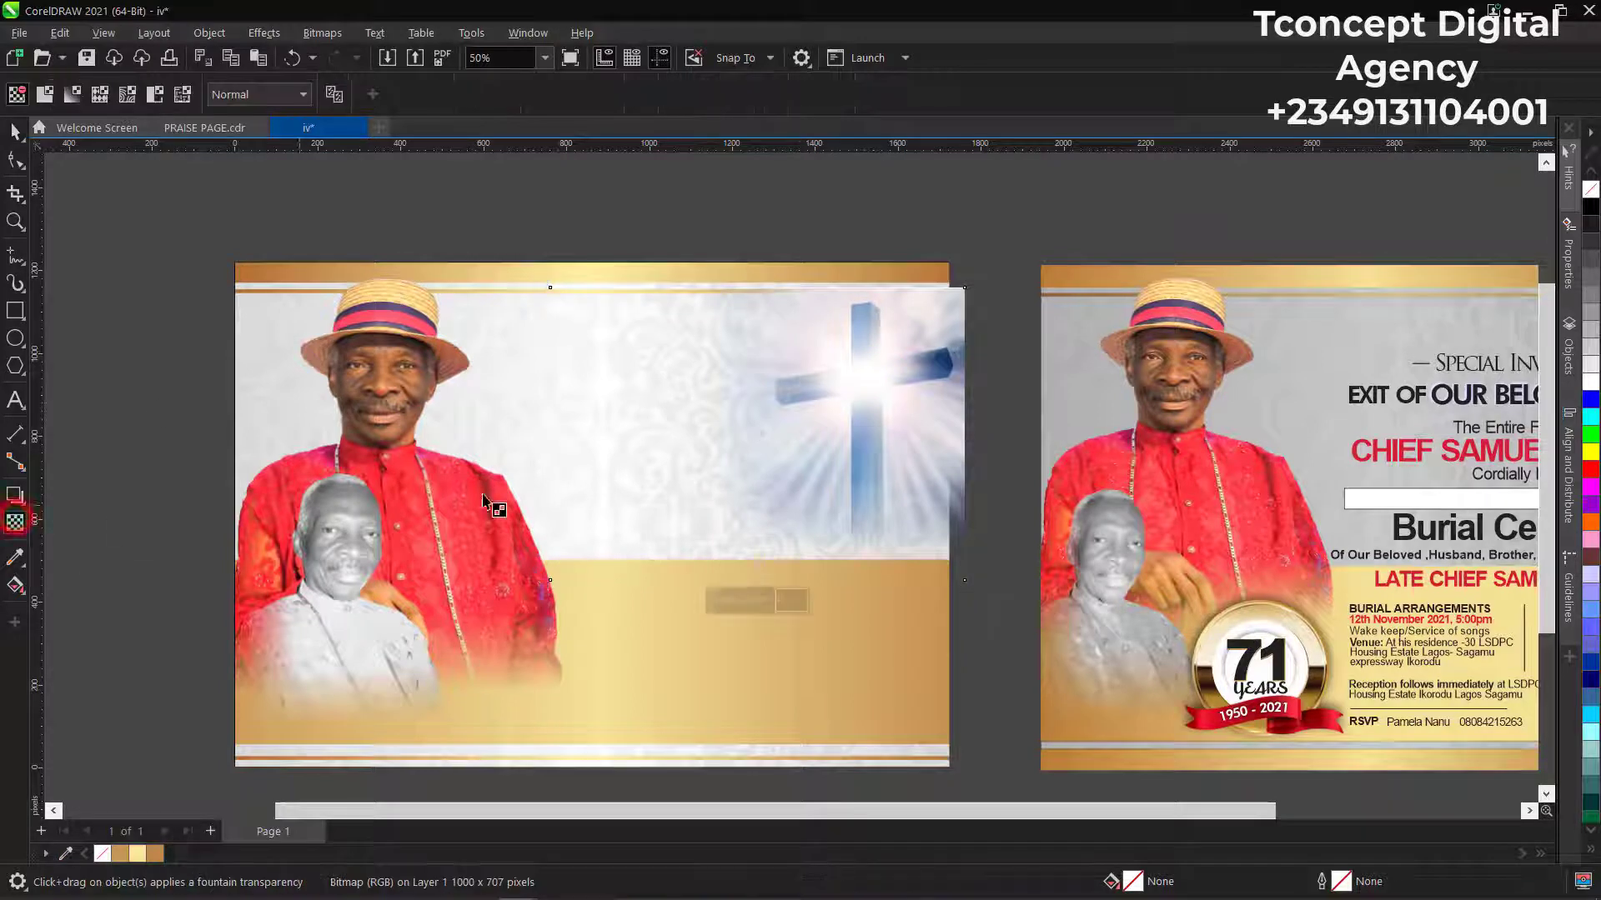
drag(714, 606, 736, 606)
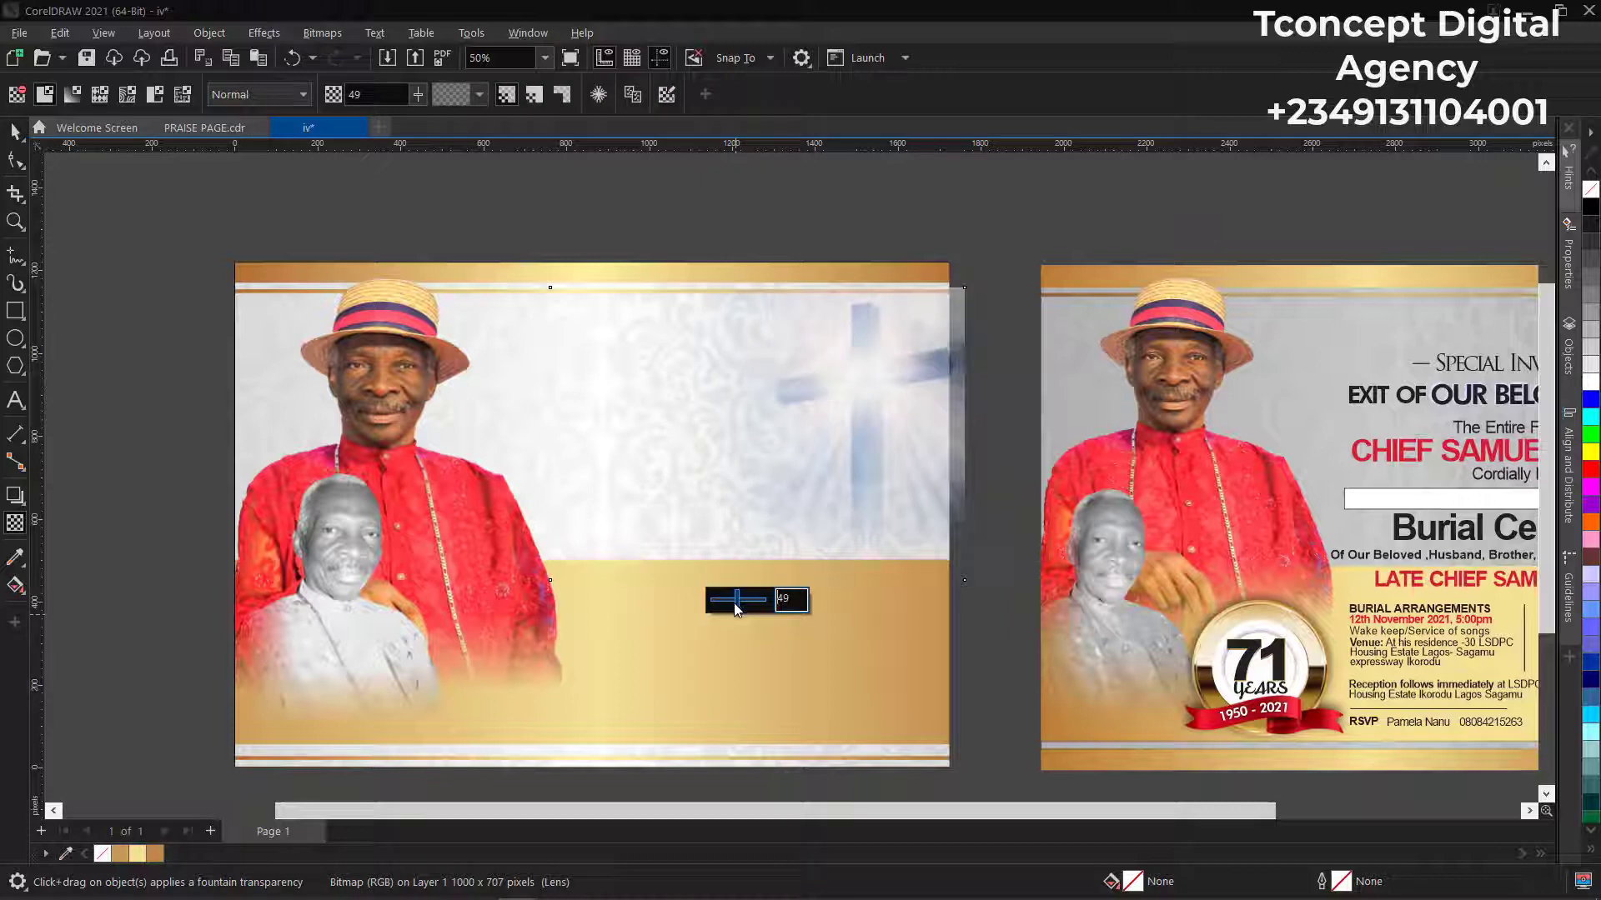
drag(732, 604, 732, 603)
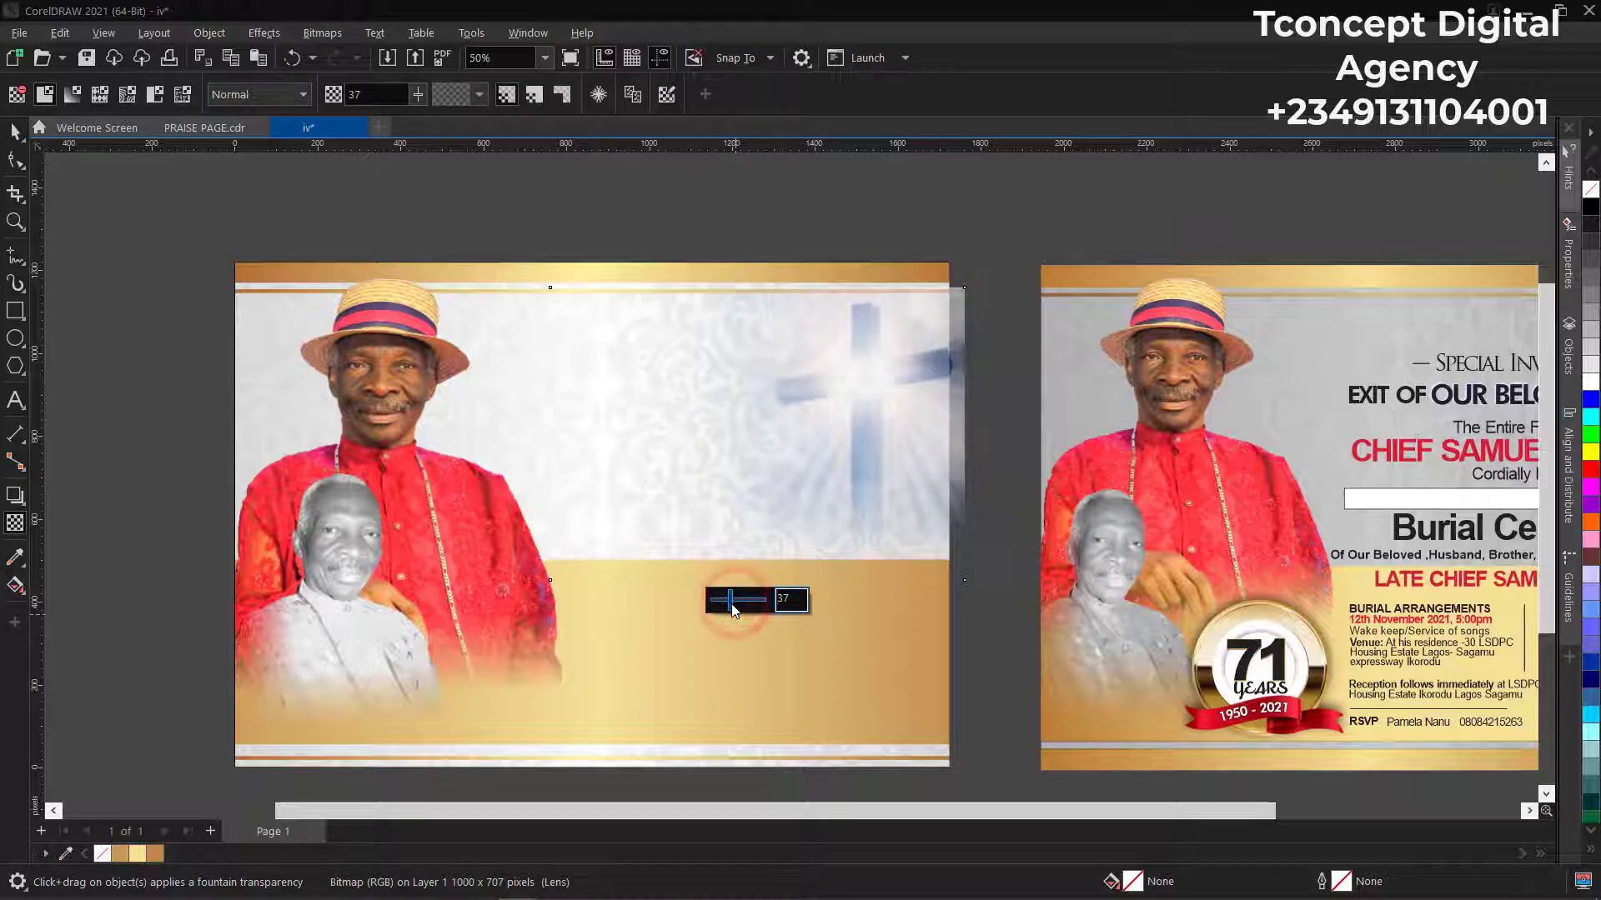
click(14, 131)
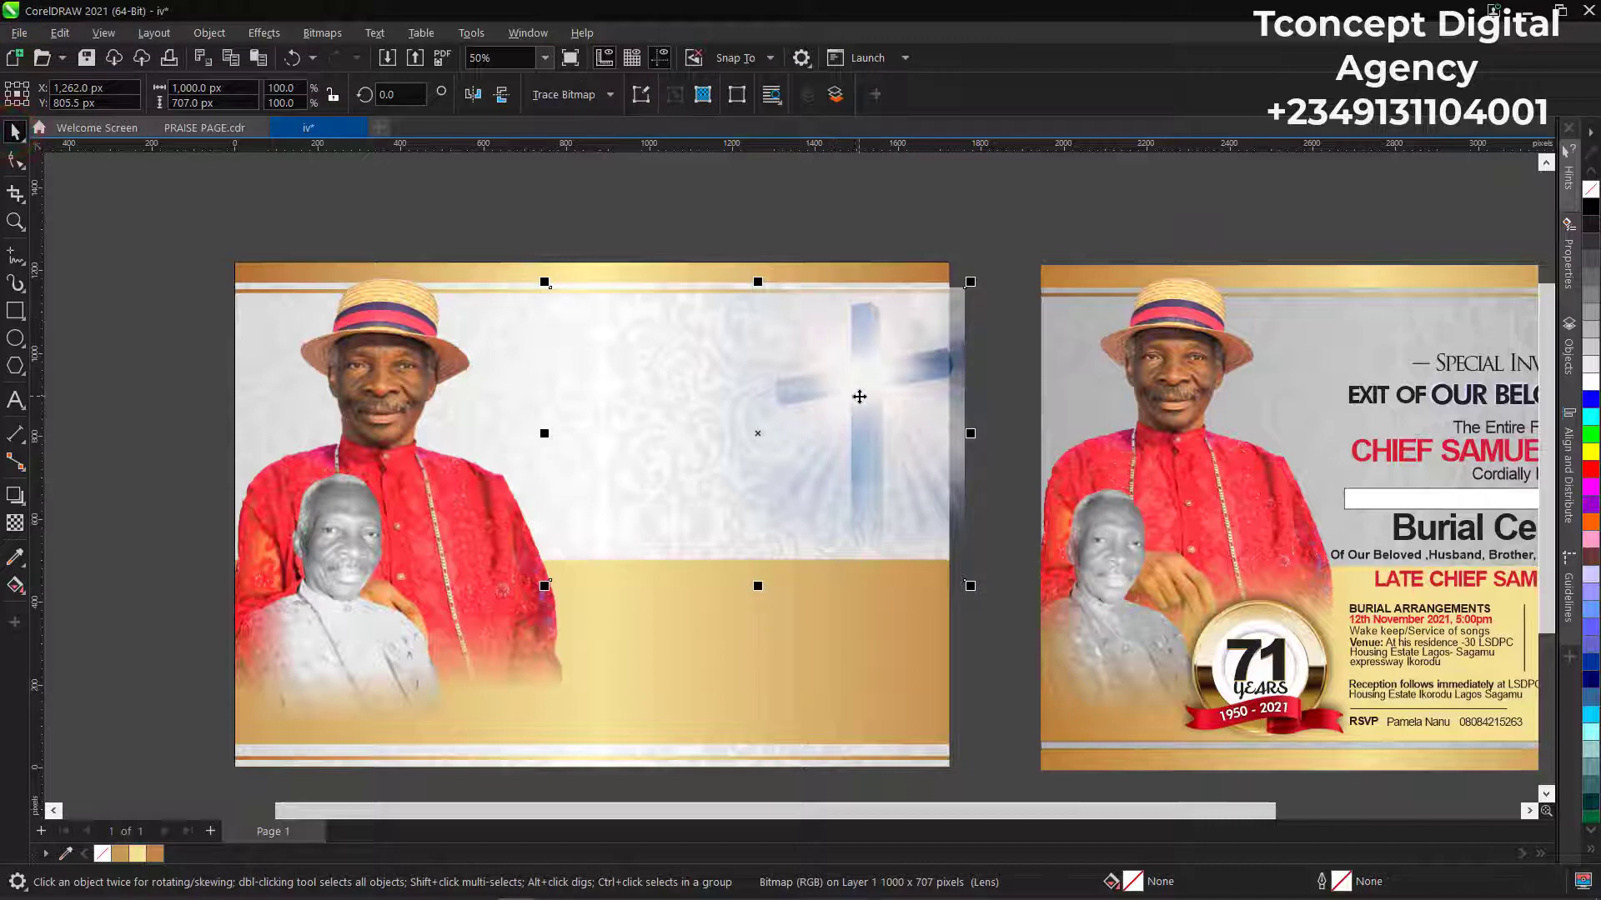
right_click(859, 397)
click(937, 614)
click(615, 419)
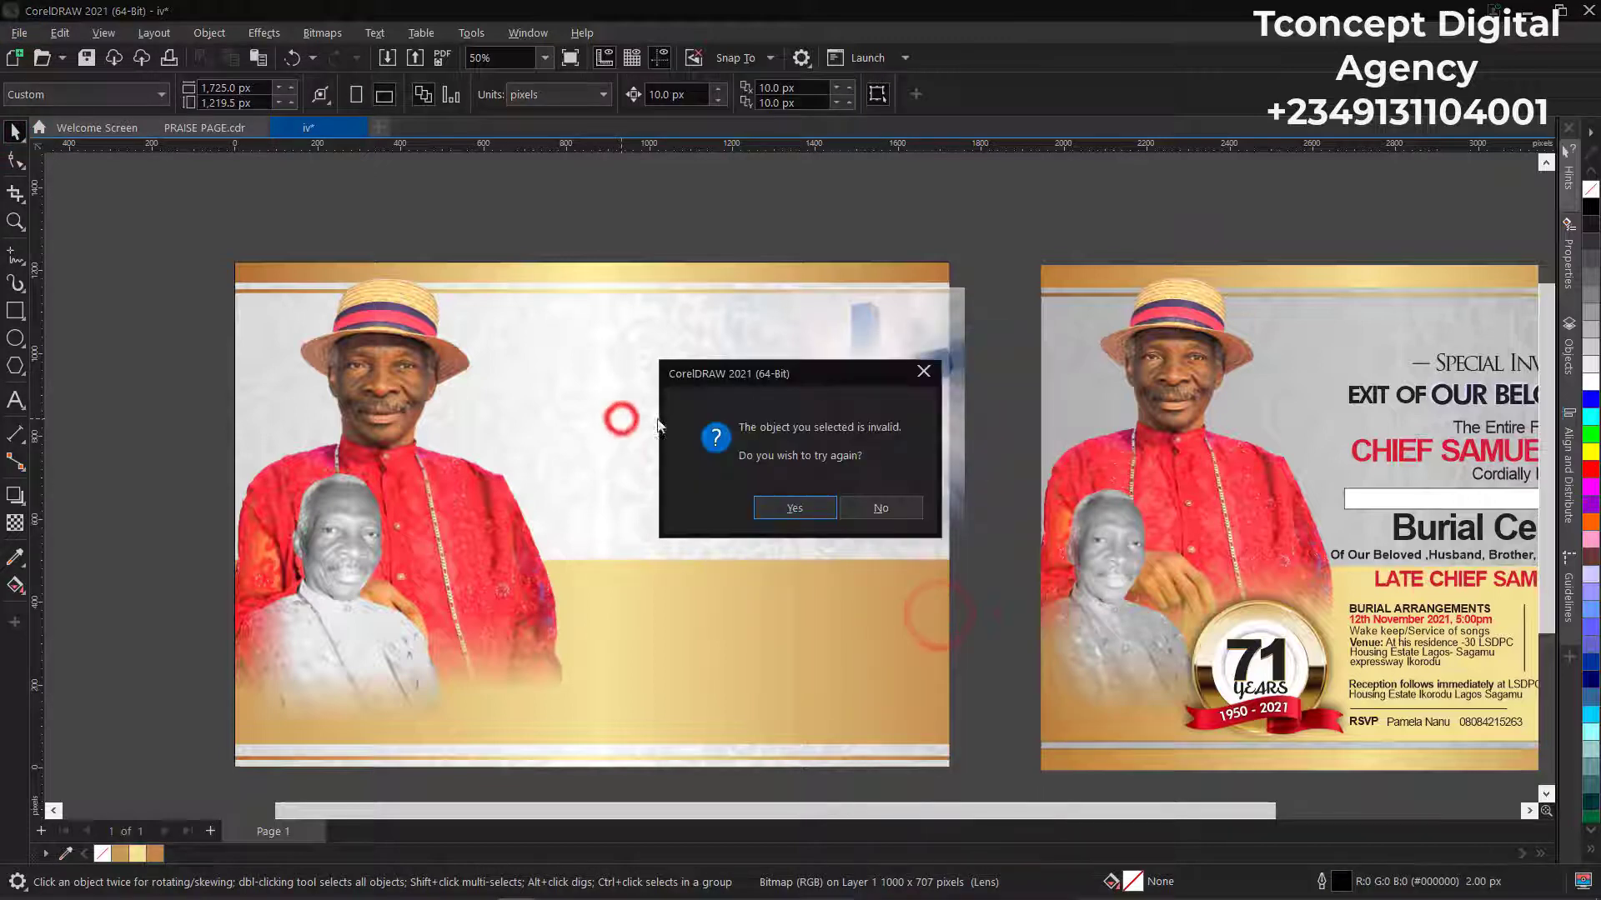
click(878, 506)
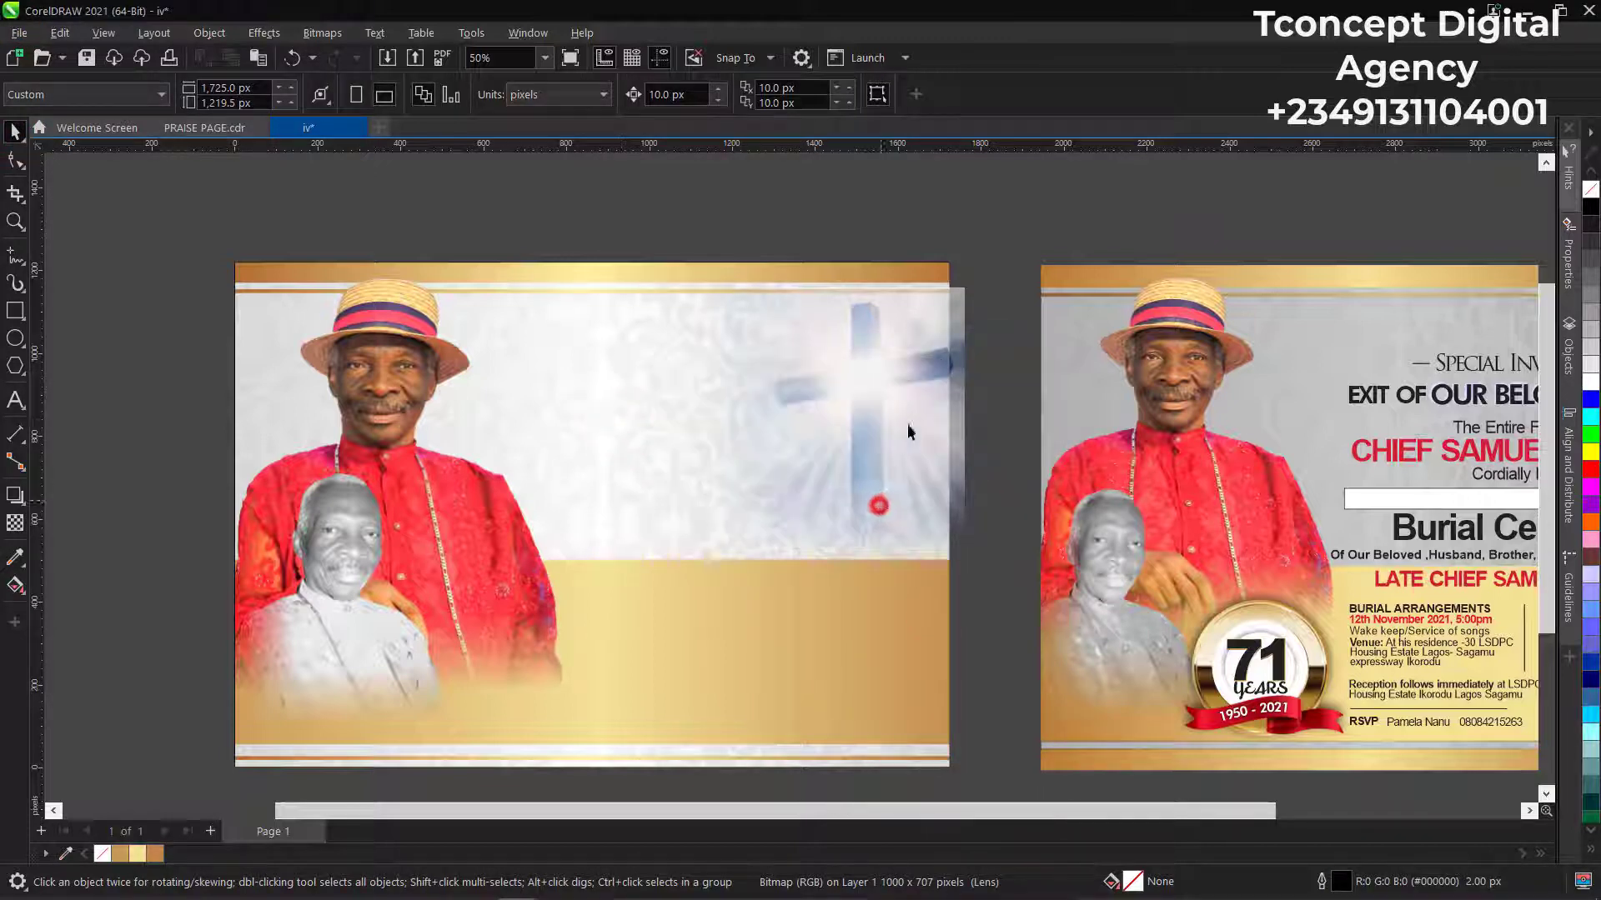
PowerClip the cross image inside the card's background rectangle.
click(959, 309)
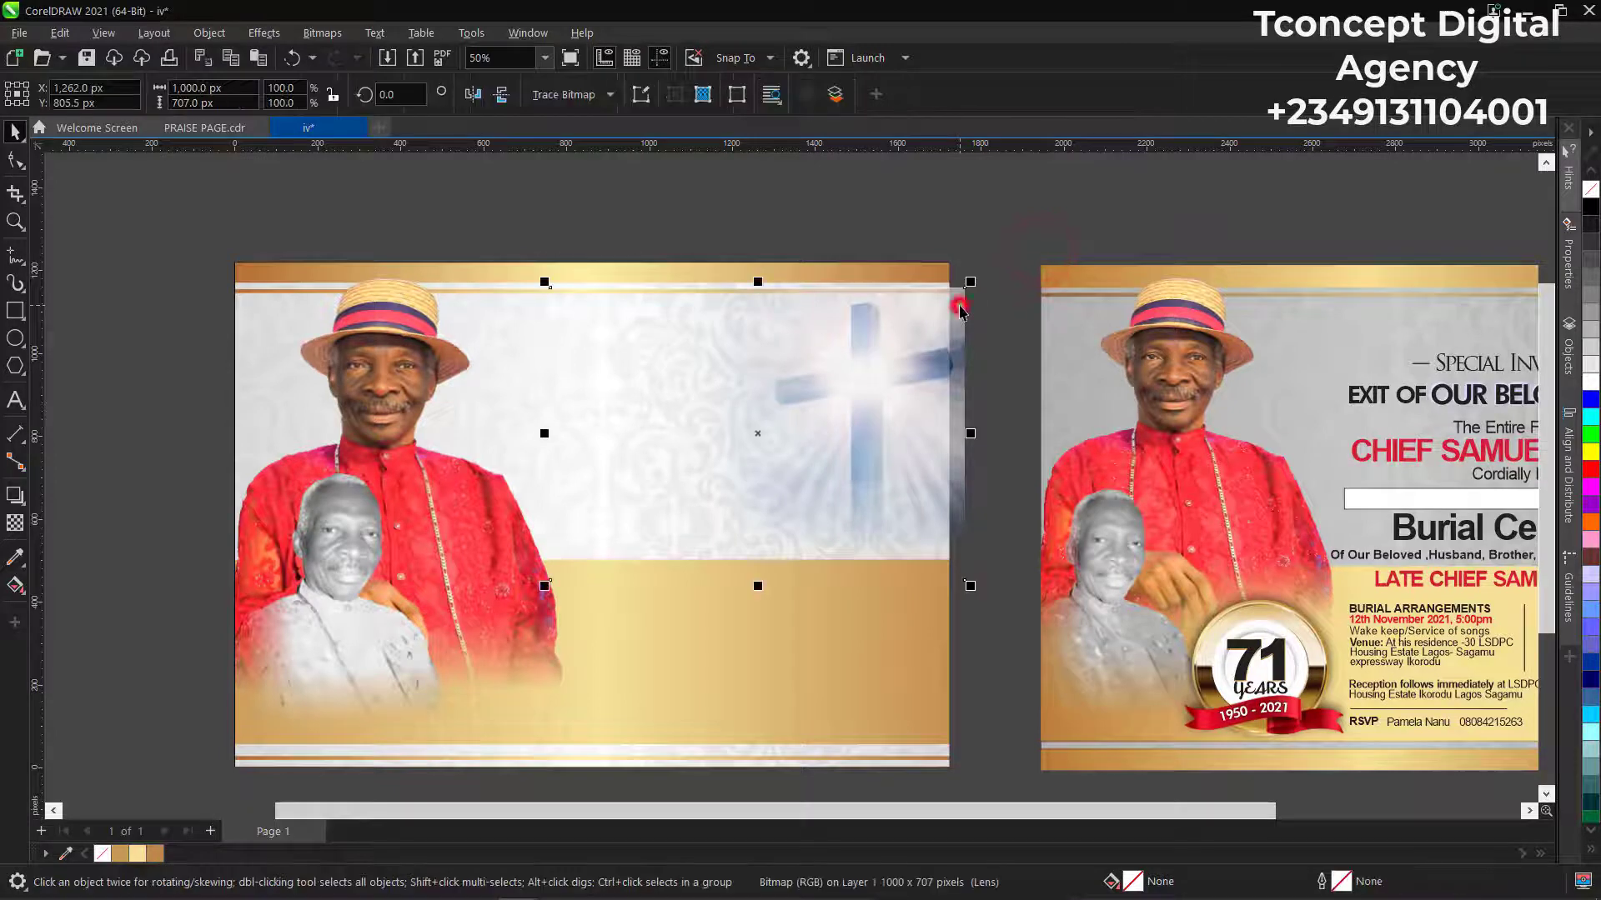
right_click(759, 434)
click(832, 605)
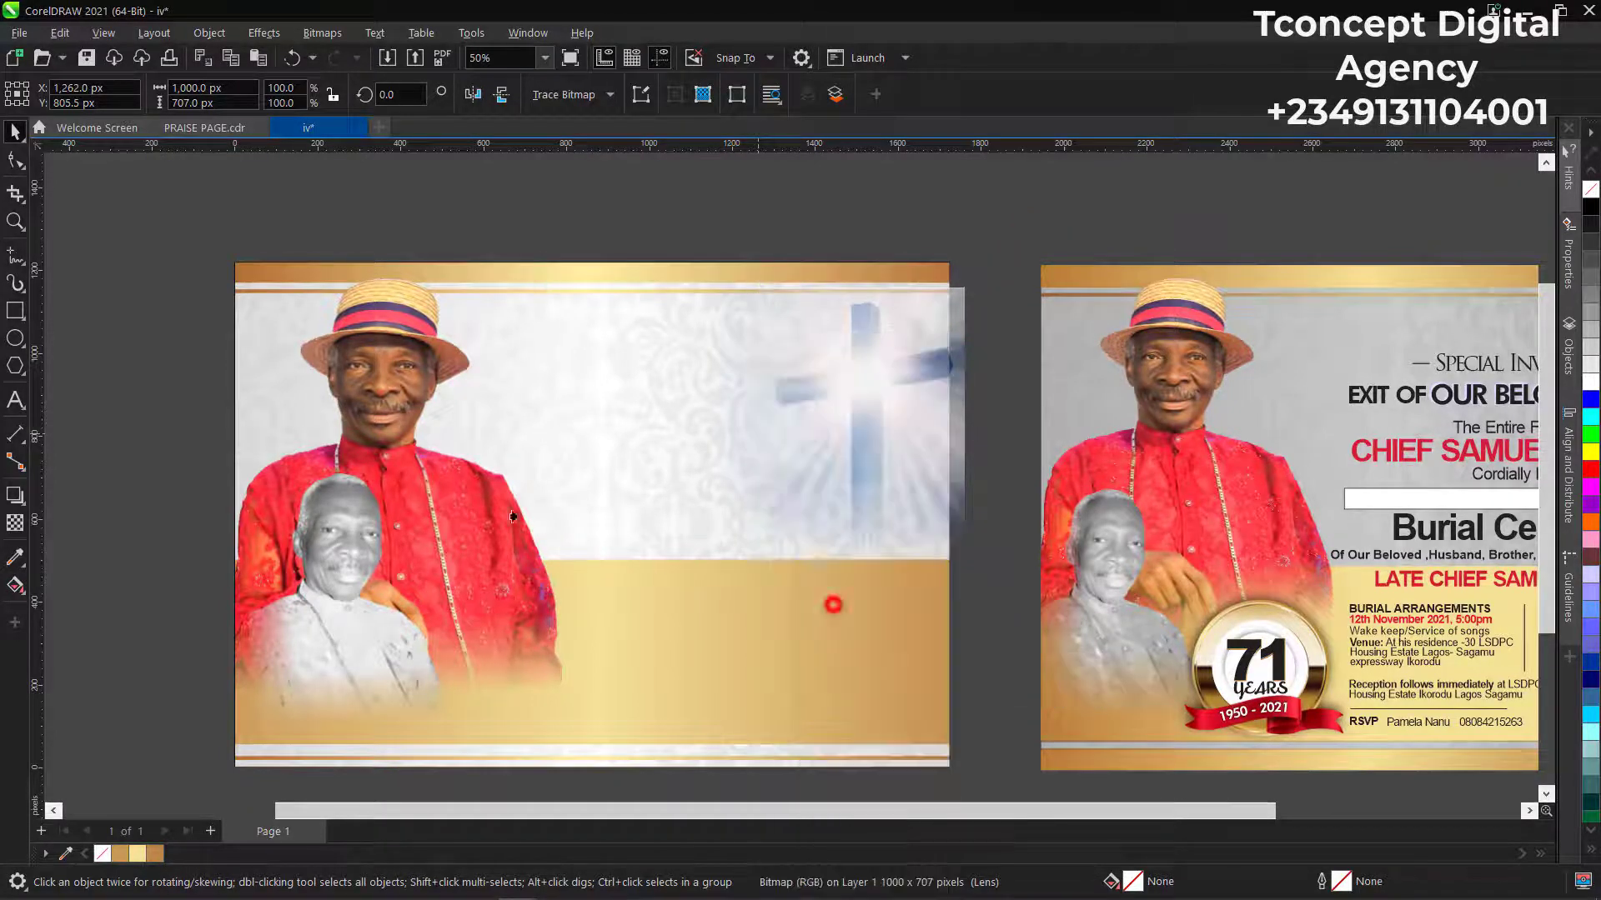
click(287, 400)
click(921, 205)
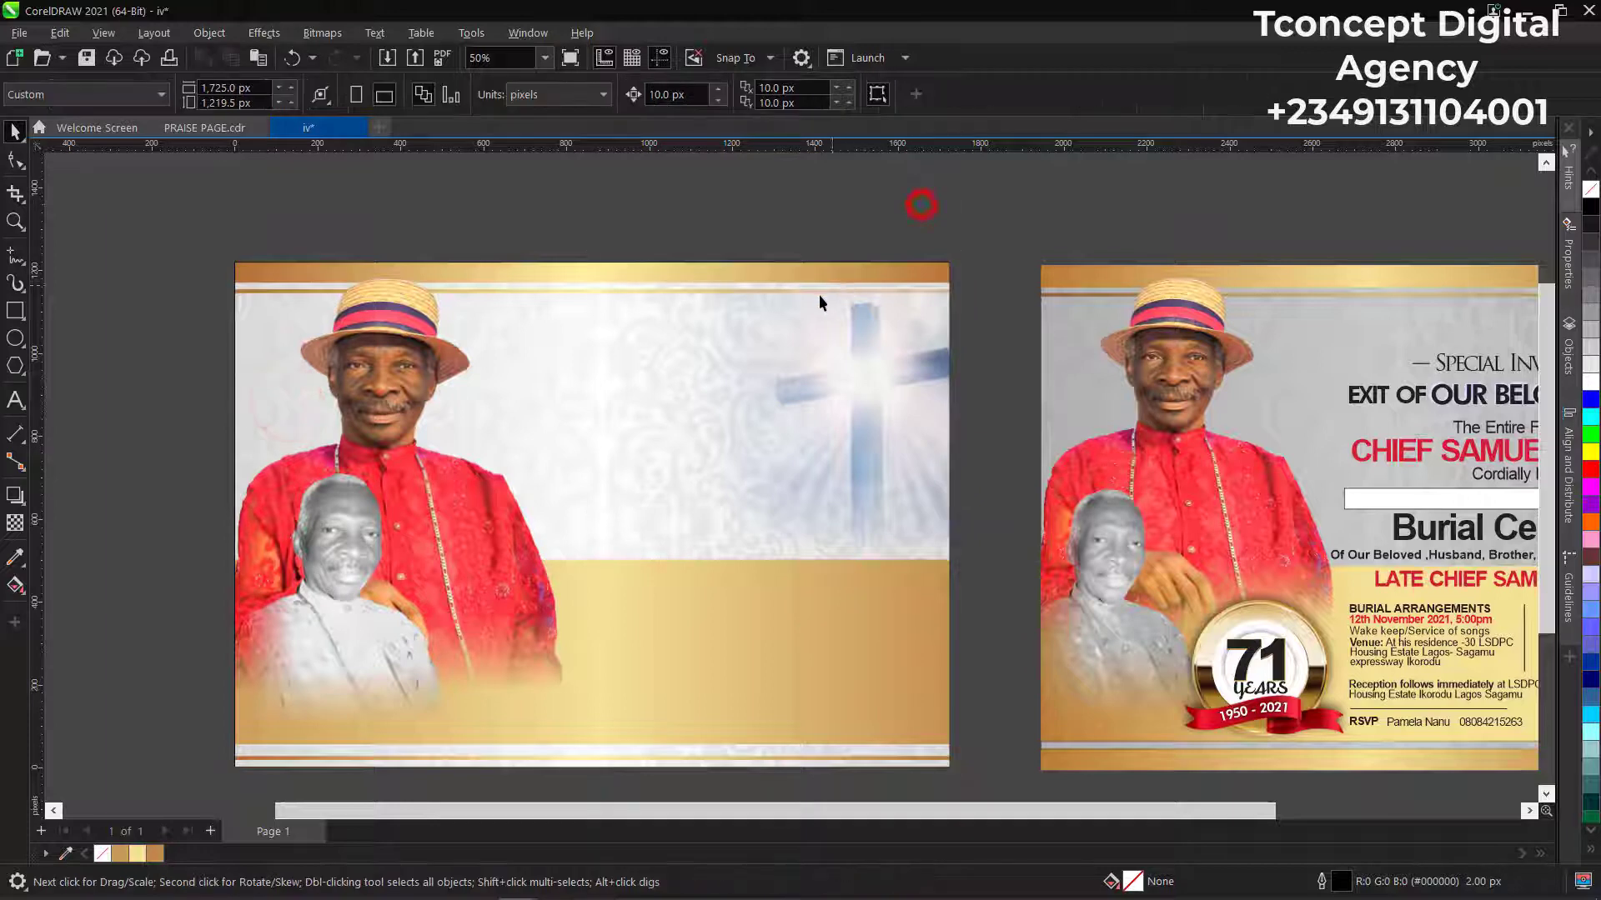
Examine the card's overall layout and compare its lower panel with the reference invitation.
scroll(819, 302, down, 1)
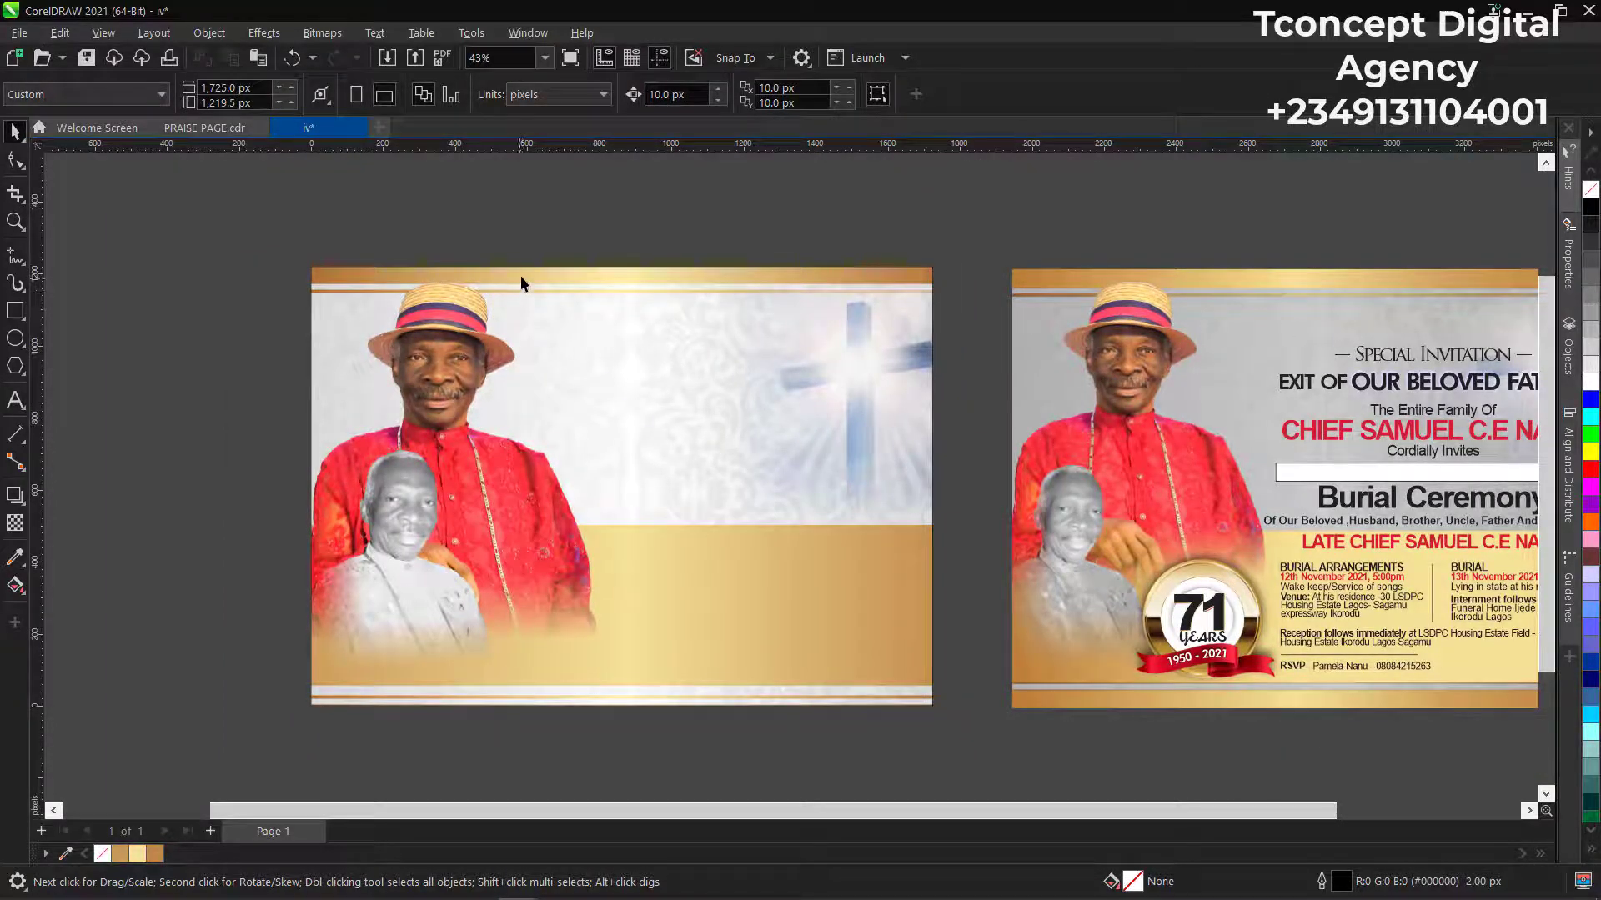
scroll(522, 272, up, 3)
scroll(517, 275, down, 2)
scroll(677, 280, down, 1)
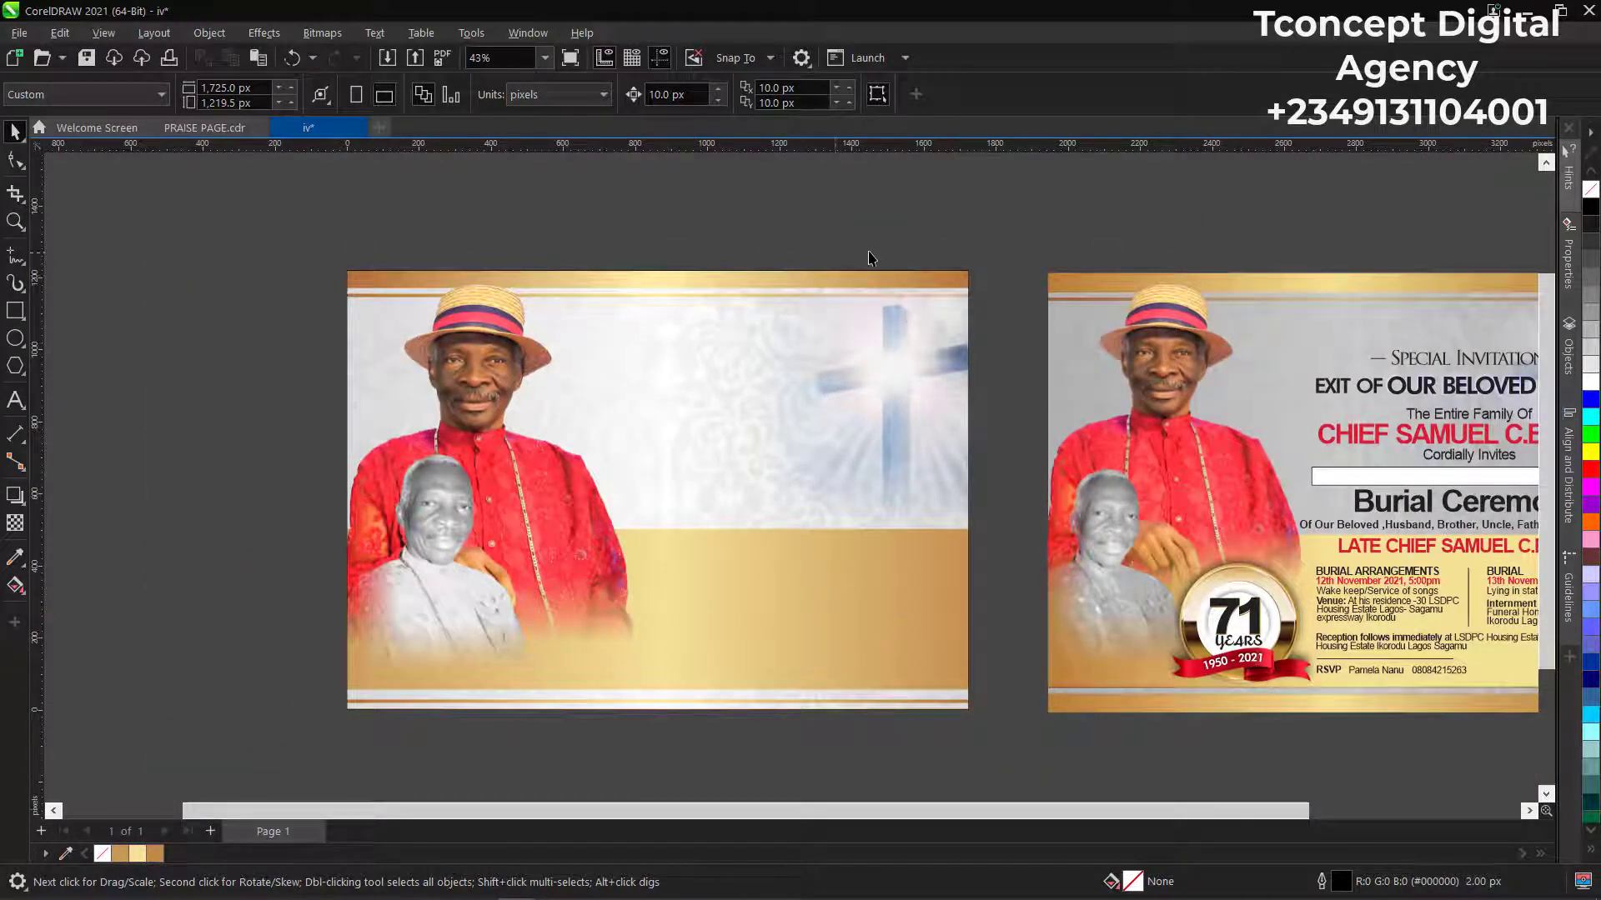
scroll(587, 450, down, 1)
scroll(664, 669, up, 2)
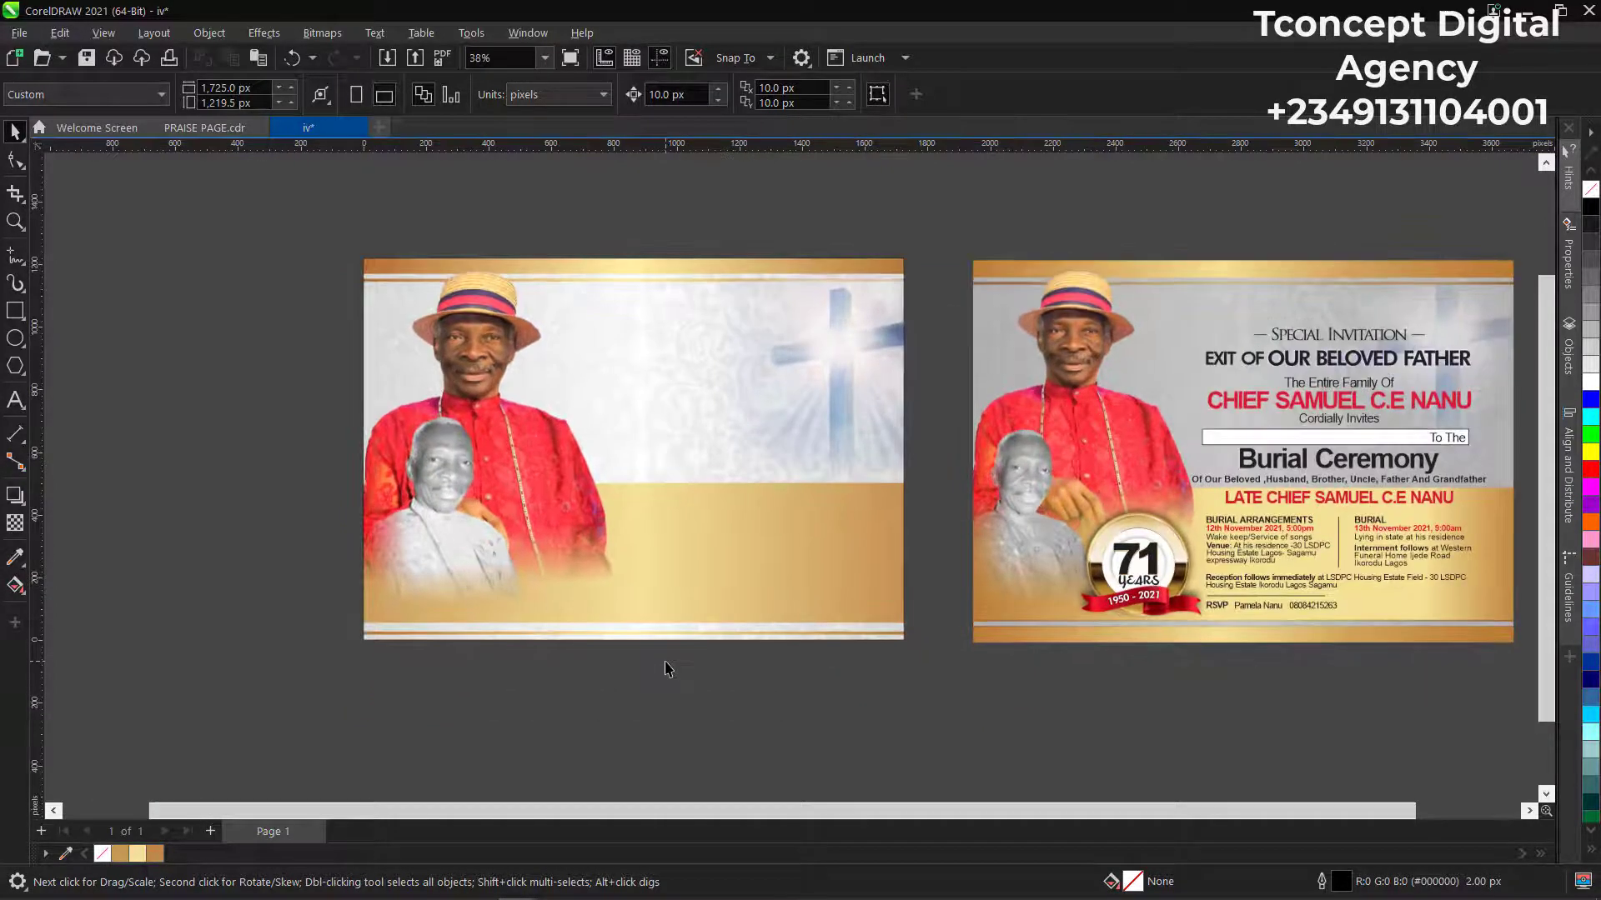
scroll(573, 649, down, 1)
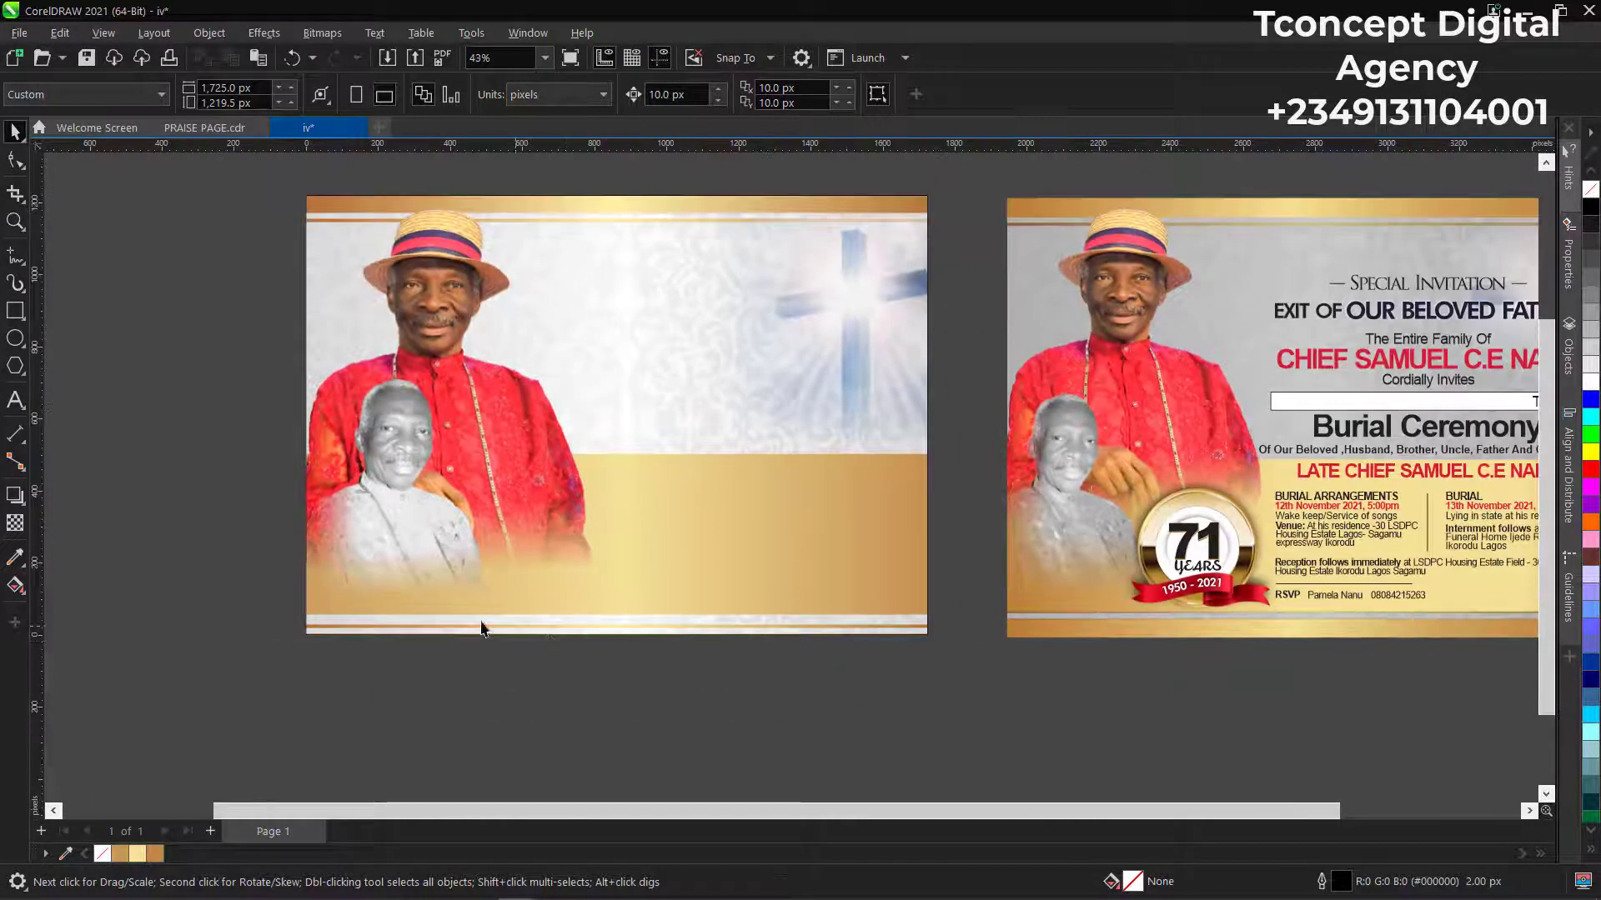
scroll(402, 628, up, 1)
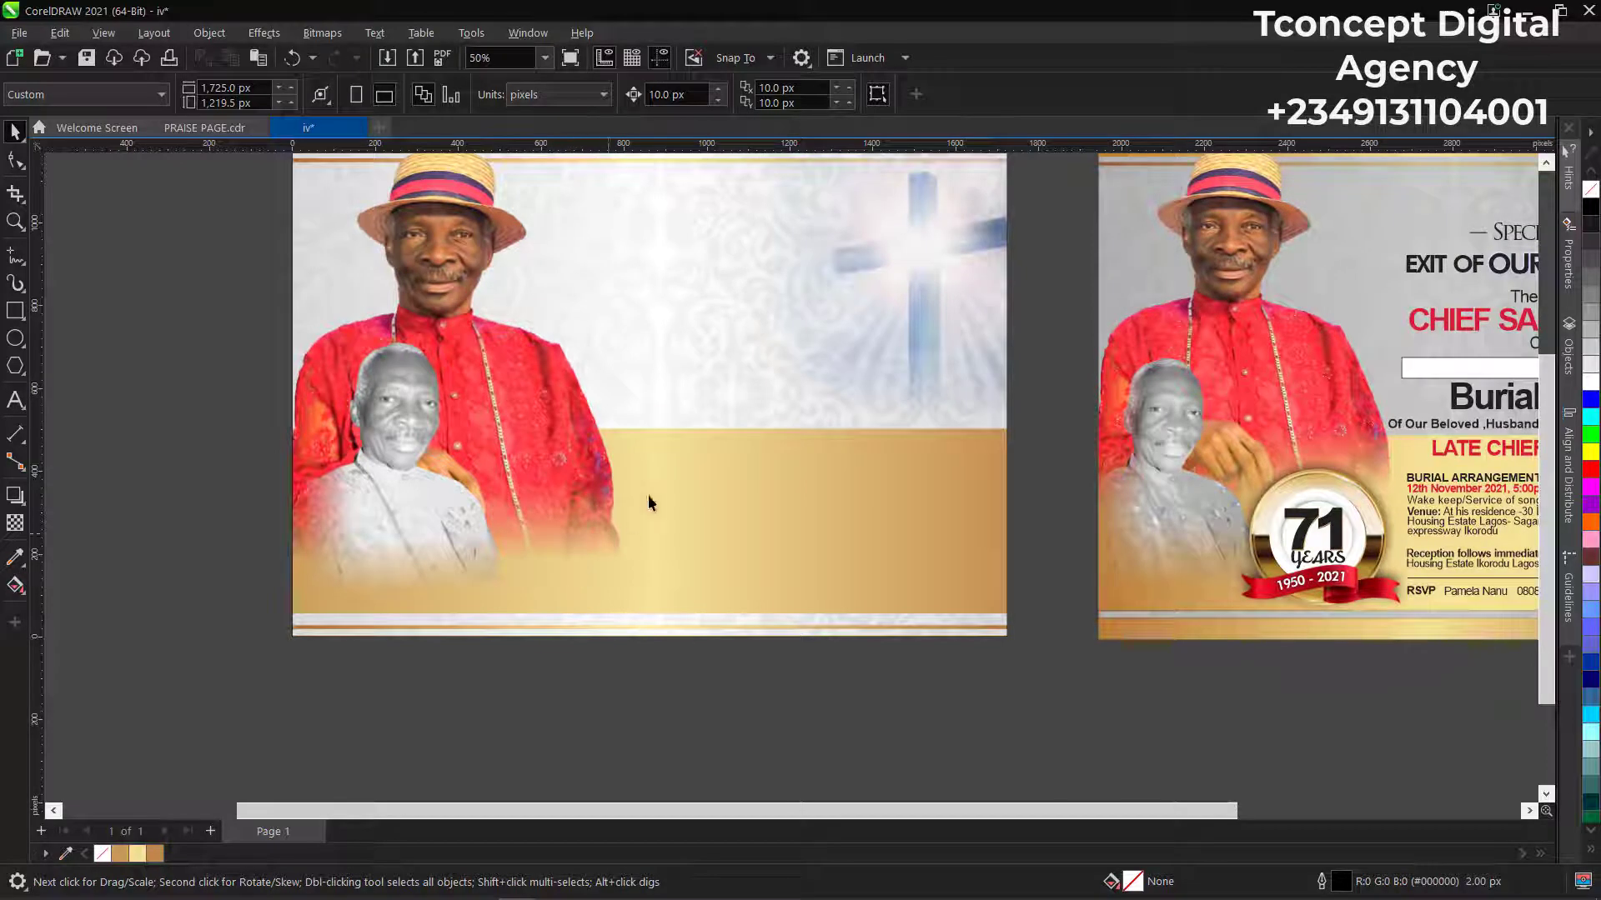
Move the gold panel inside the card's PowerClip up to a Y position of 329 px and finish editing the contents.
click(741, 461)
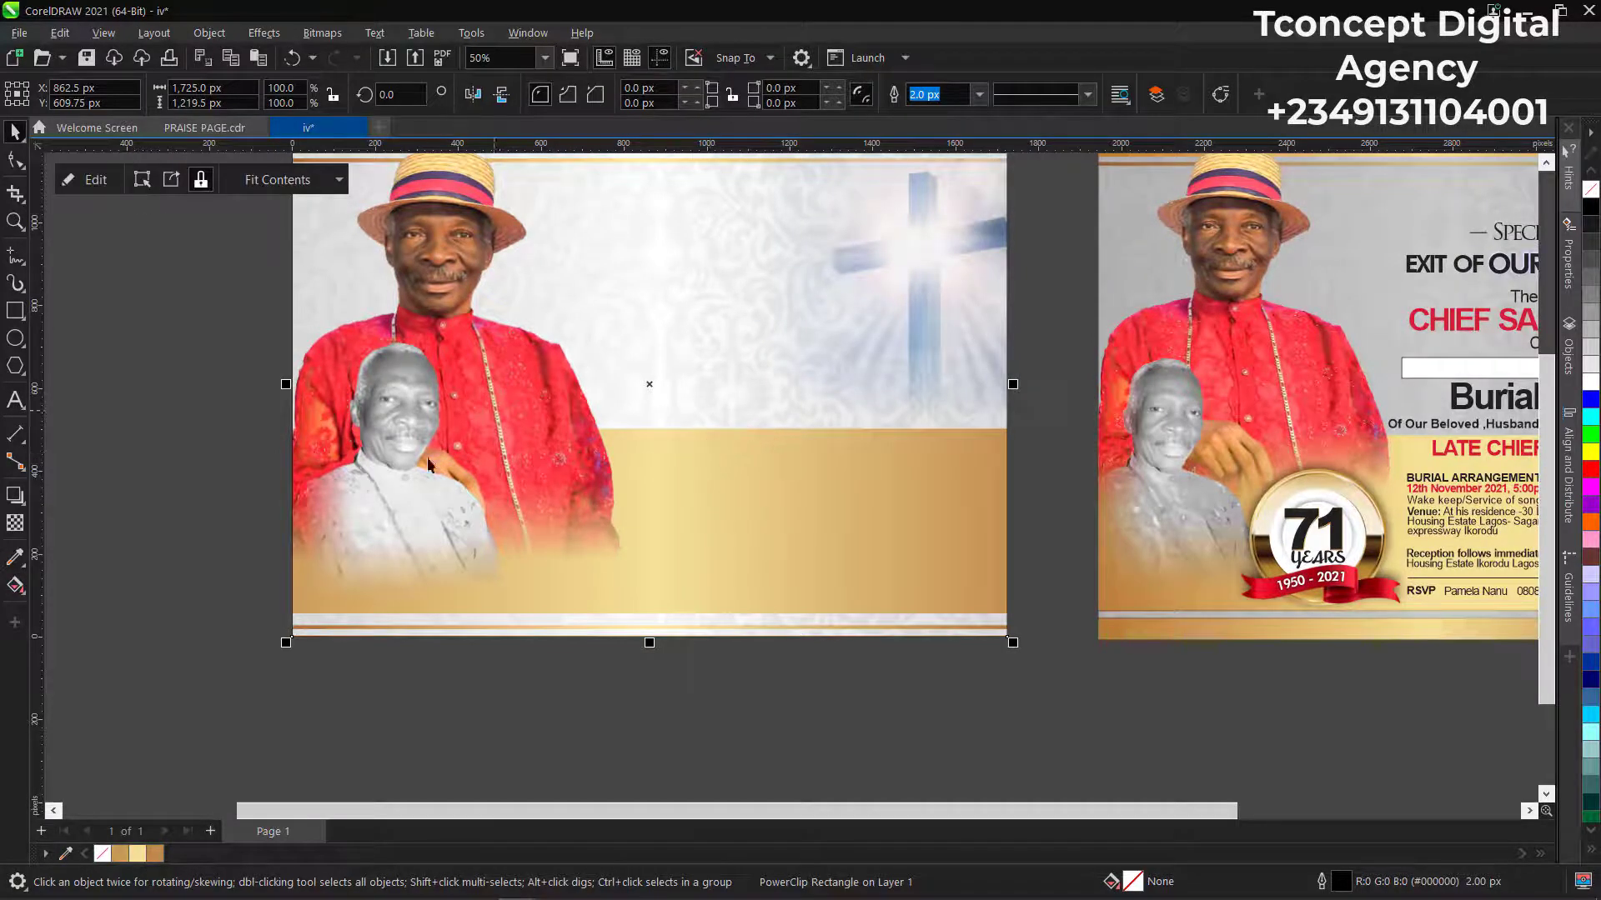
click(99, 179)
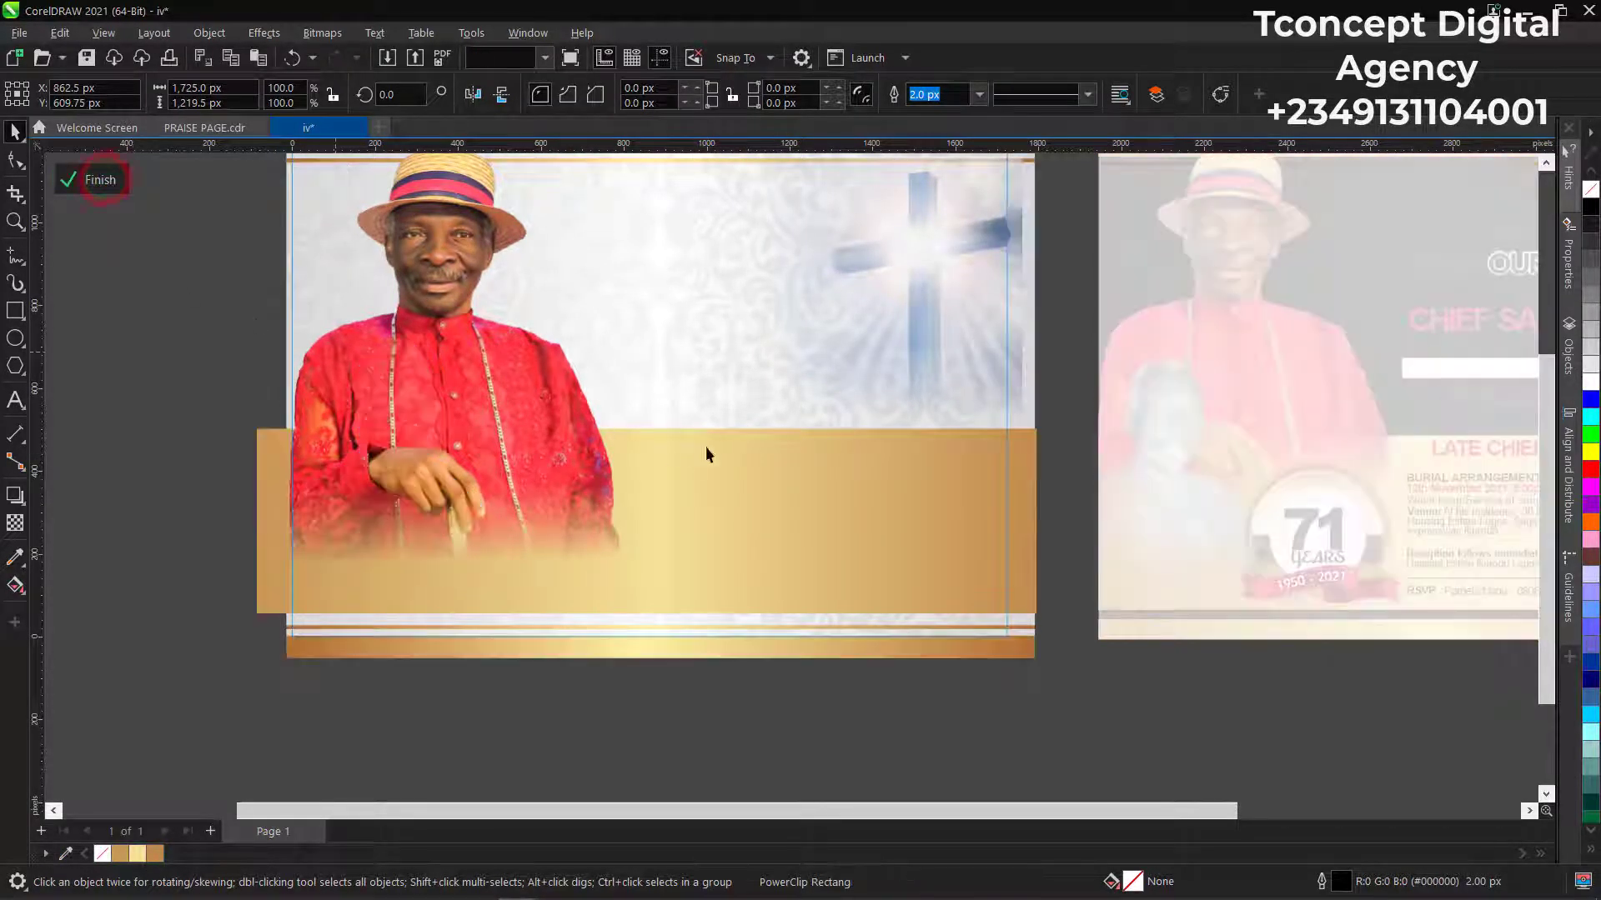
click(715, 493)
key(Up)
key(Up)
key(Up)
key(Up)
key(Up)
key(Up)
key(Up)
key(Up)
key(Up)
key(Up)
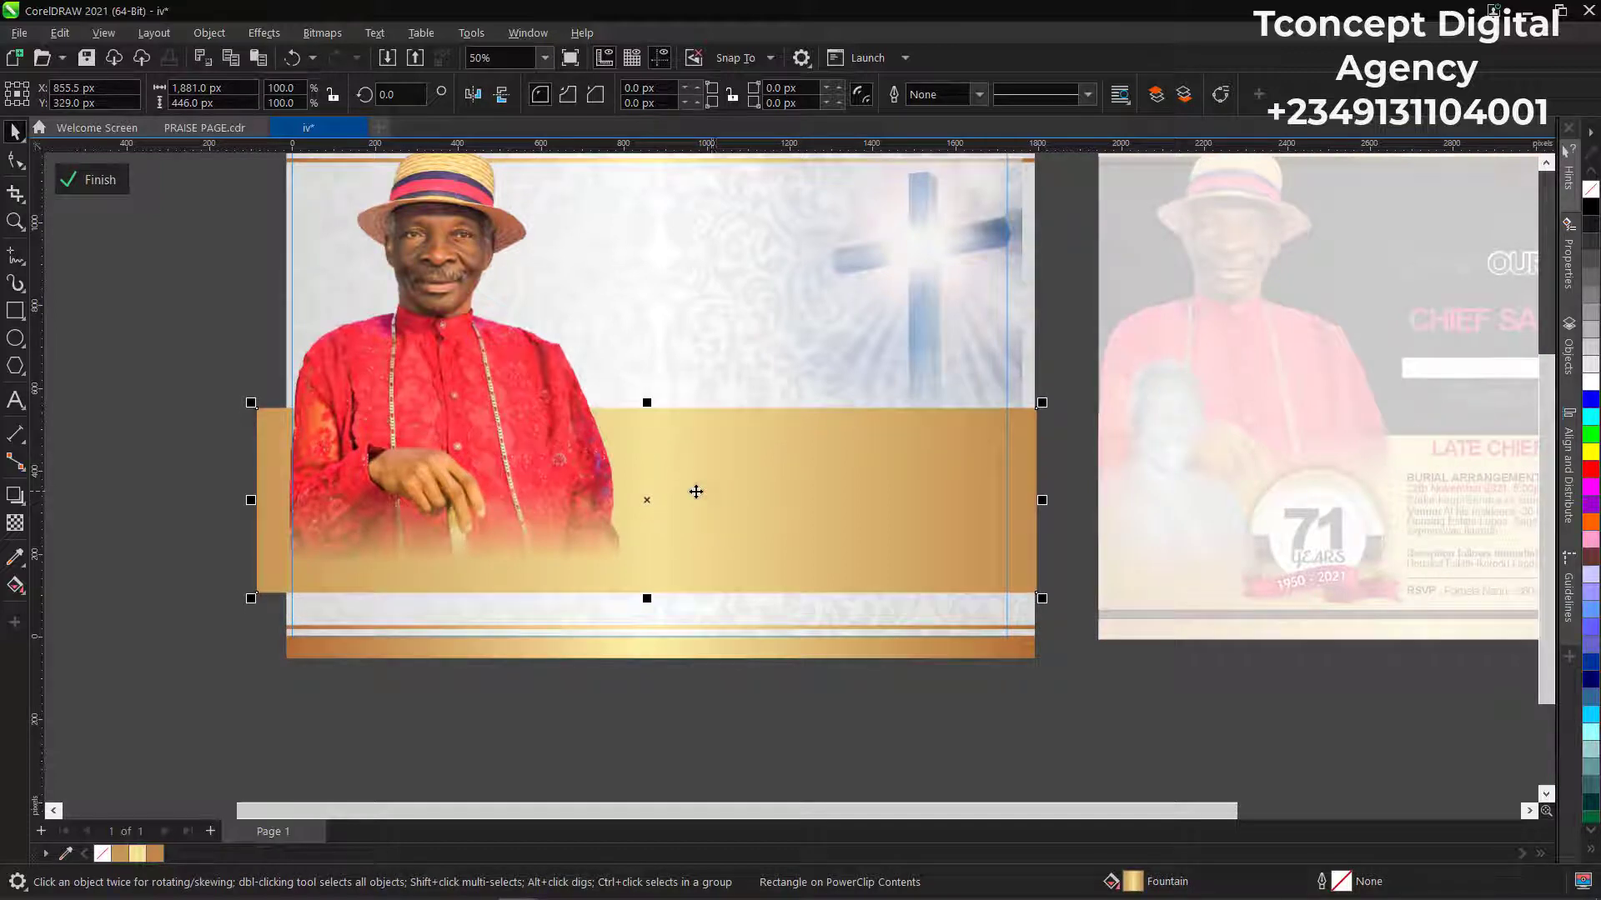
click(98, 179)
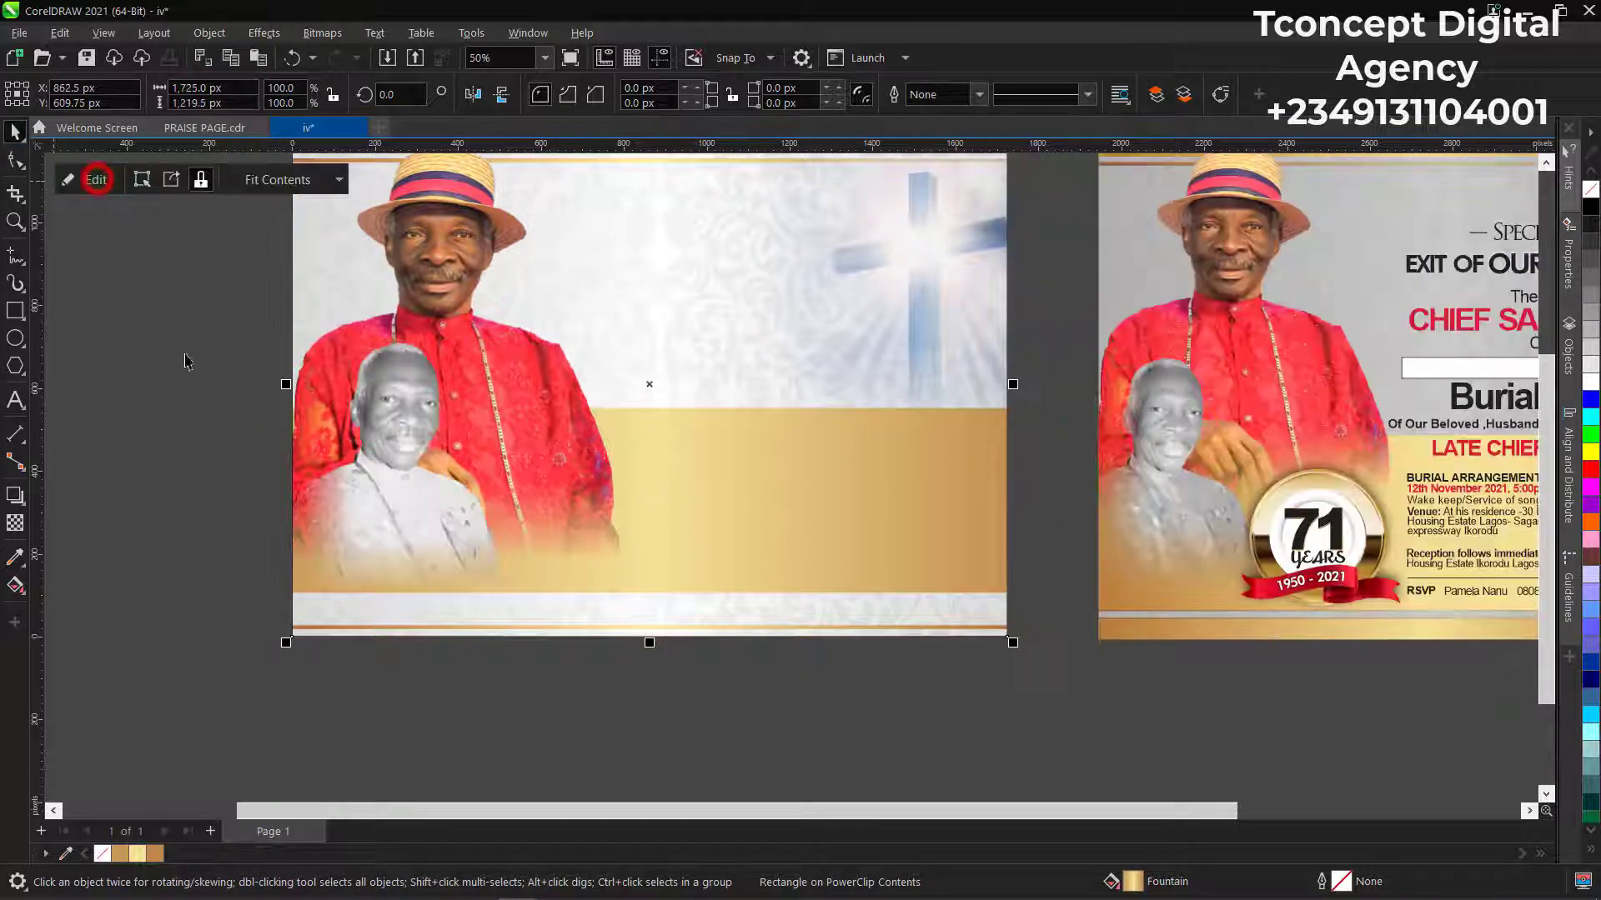
click(185, 364)
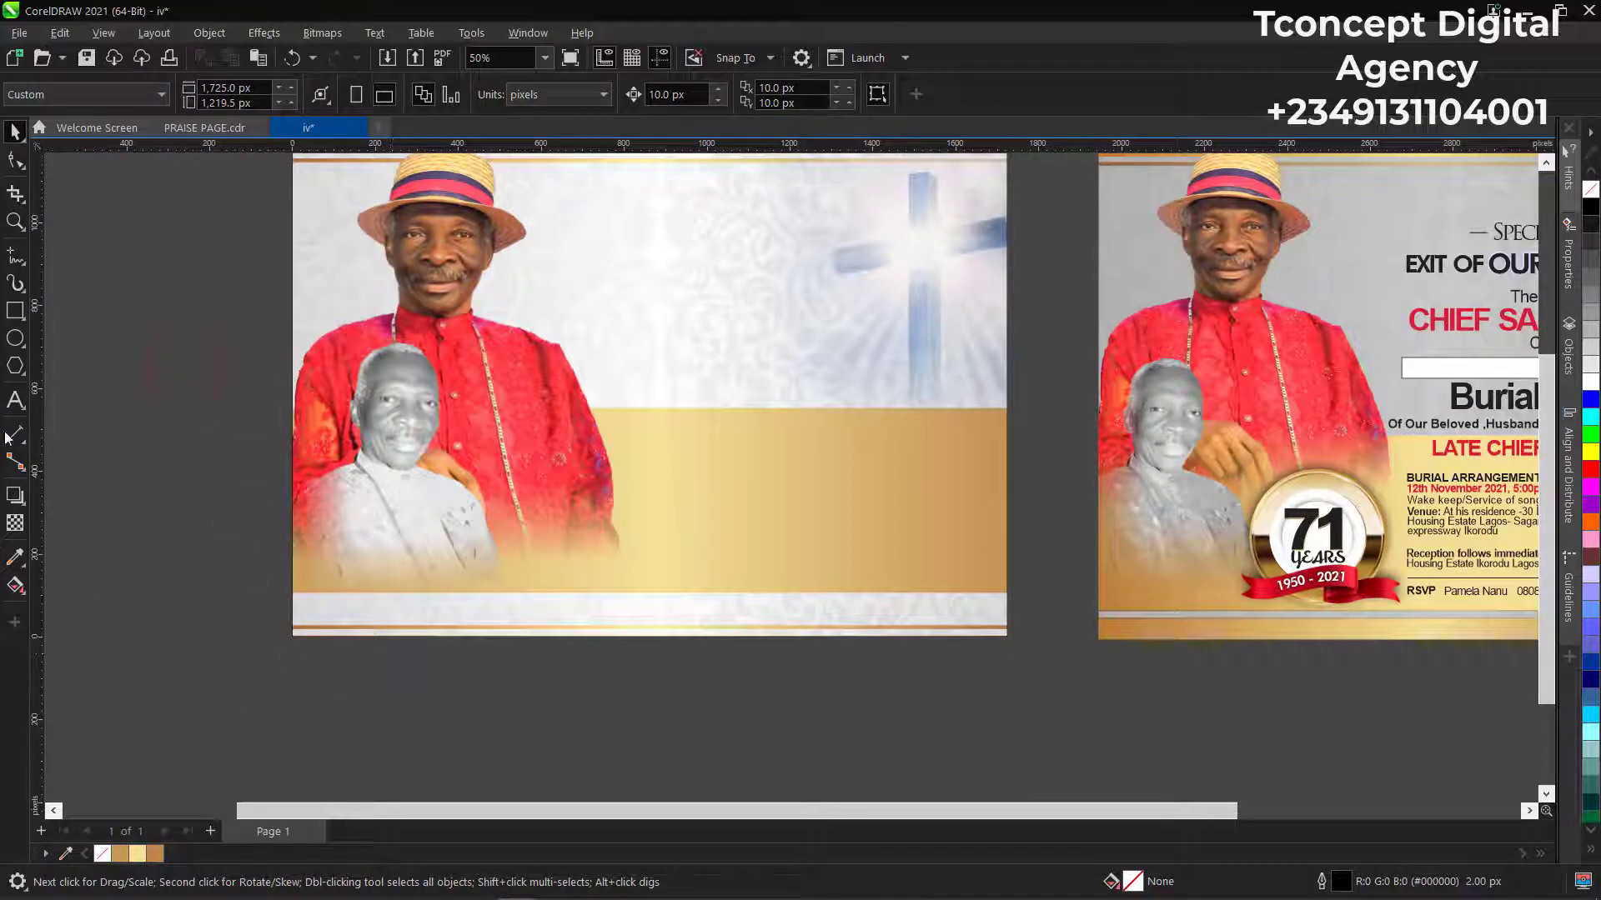
Draw a rectangle about 1830 by 140 px across the card's bottom edge, centred at about Y 0 px.
click(15, 310)
scroll(125, 457, down, 1)
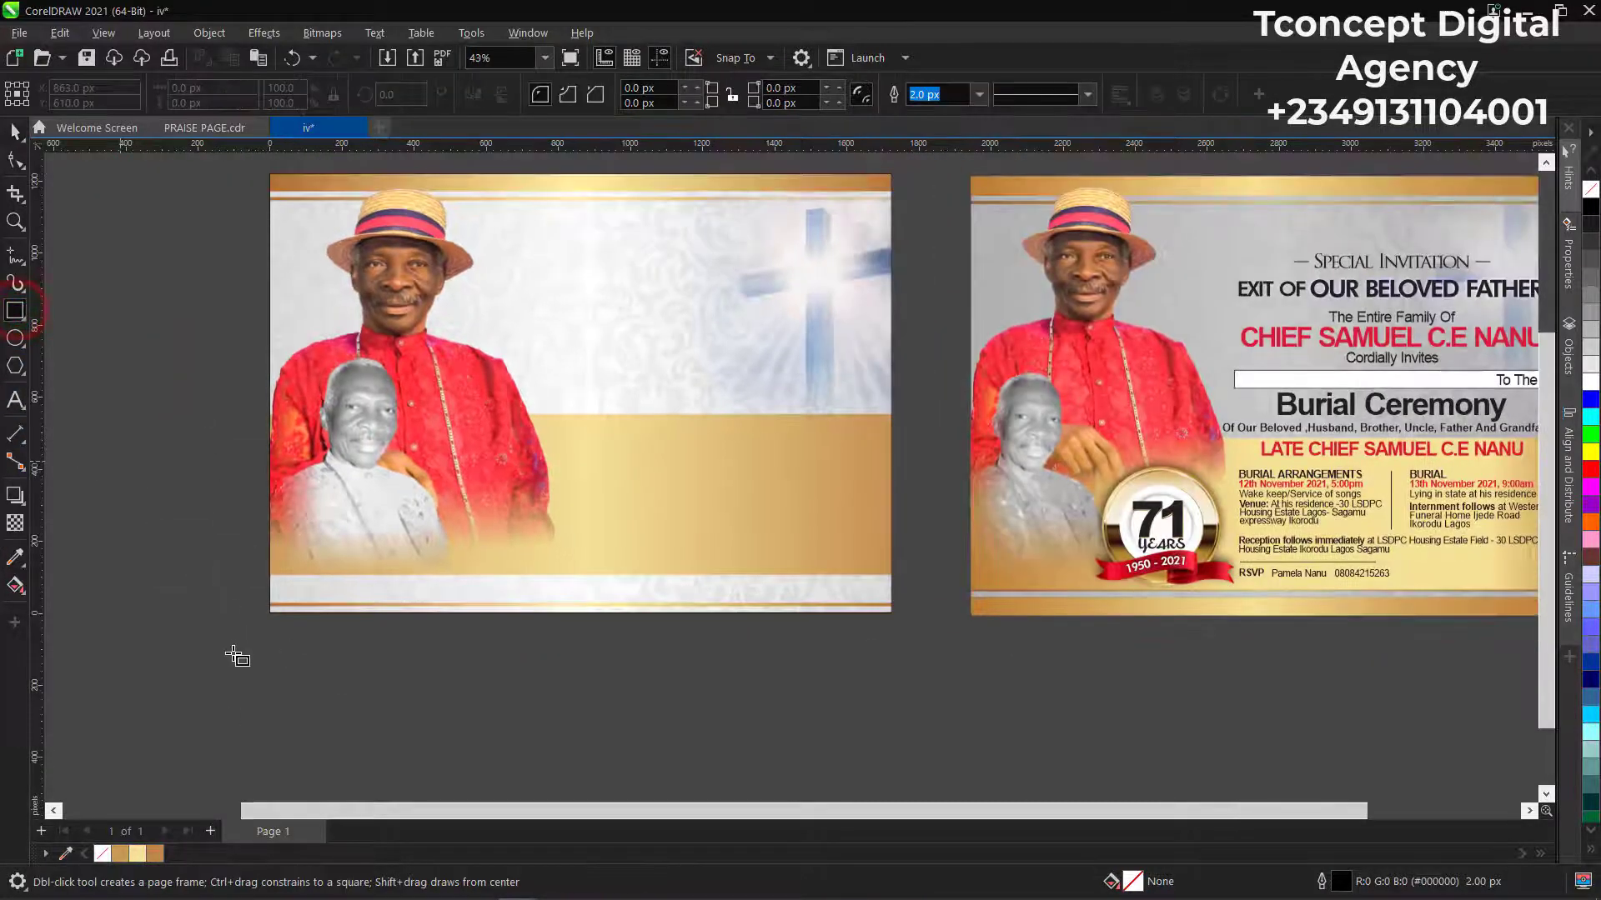
scroll(250, 642, up, 1)
drag(240, 574, 1000, 635)
key(Down)
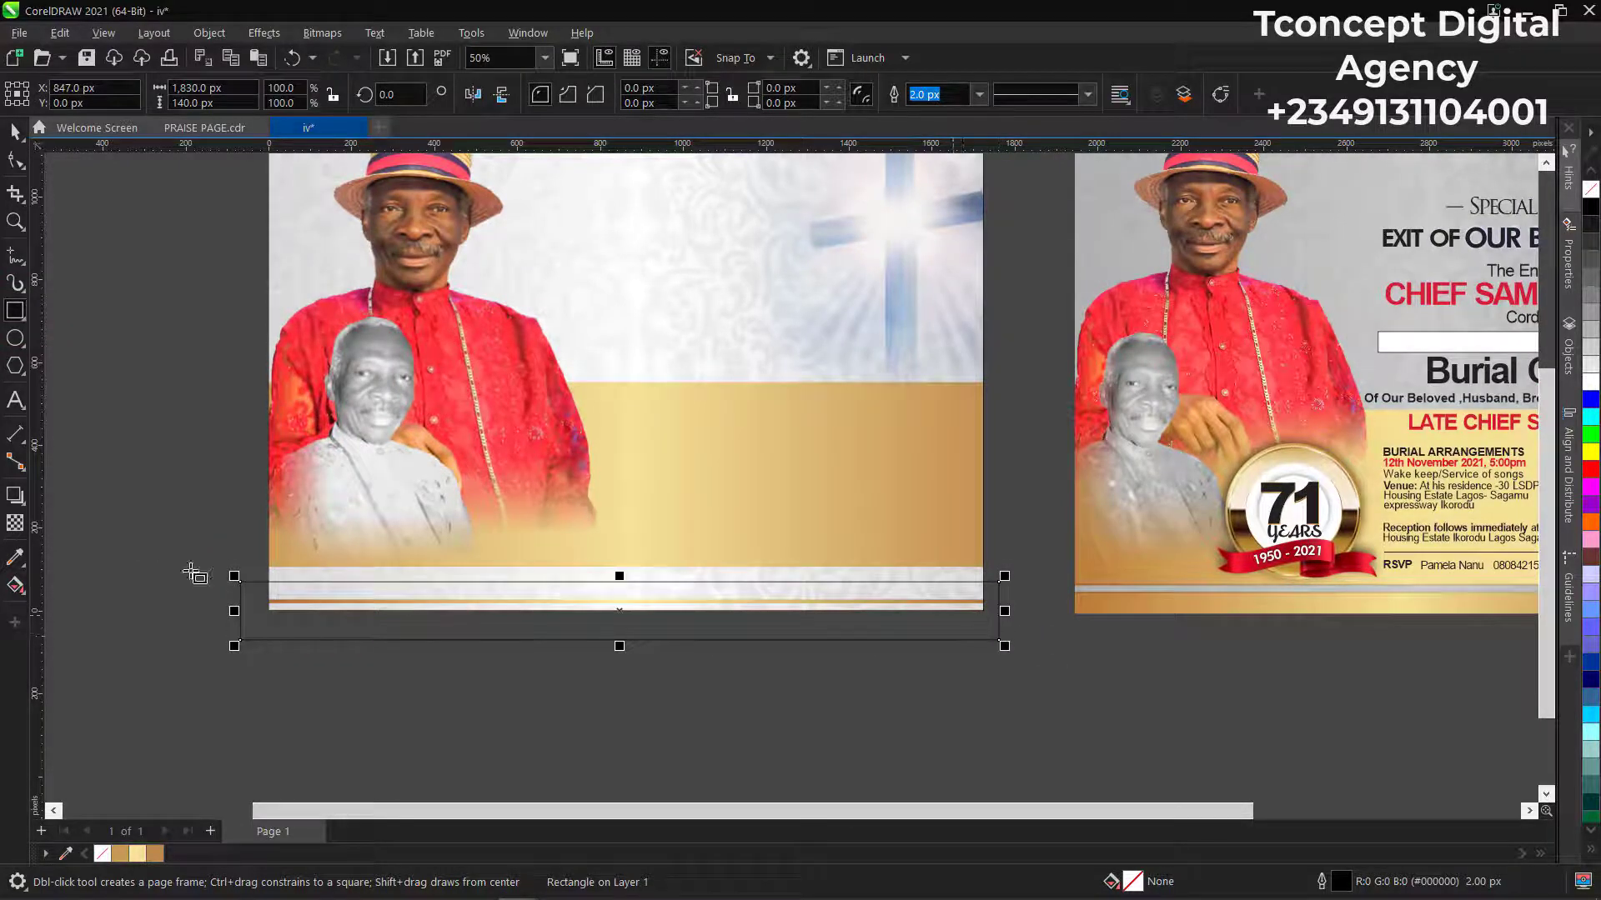
Save the fountain fill of the gold panel inside the card's PowerClip as a custom preset titled "gold mixture".
click(15, 131)
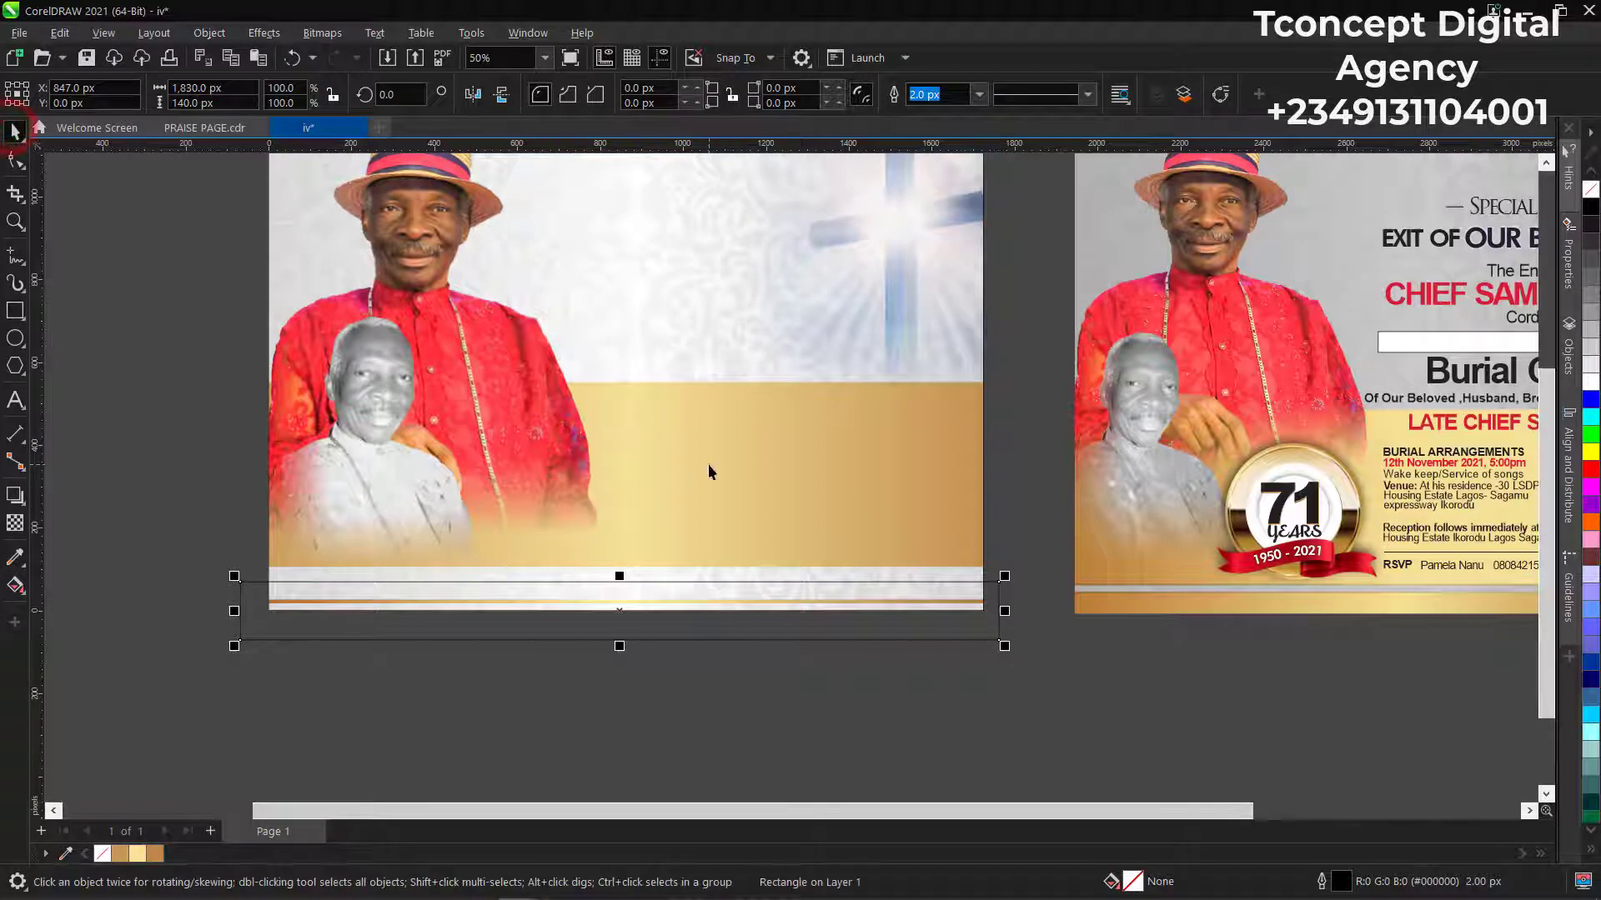
click(762, 429)
click(97, 180)
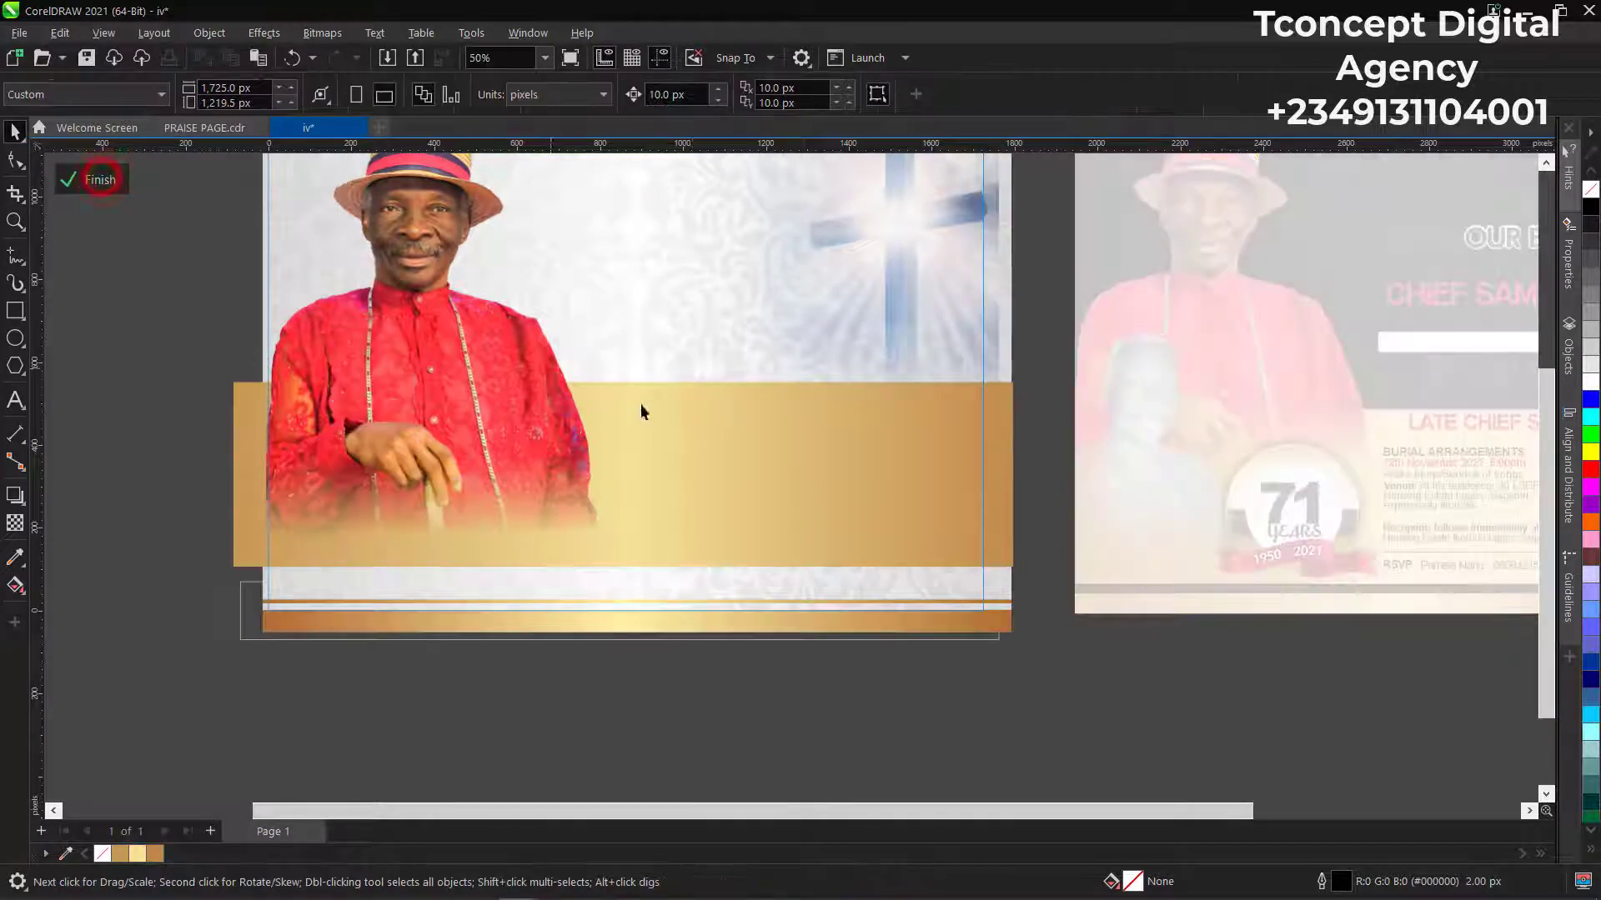
click(748, 429)
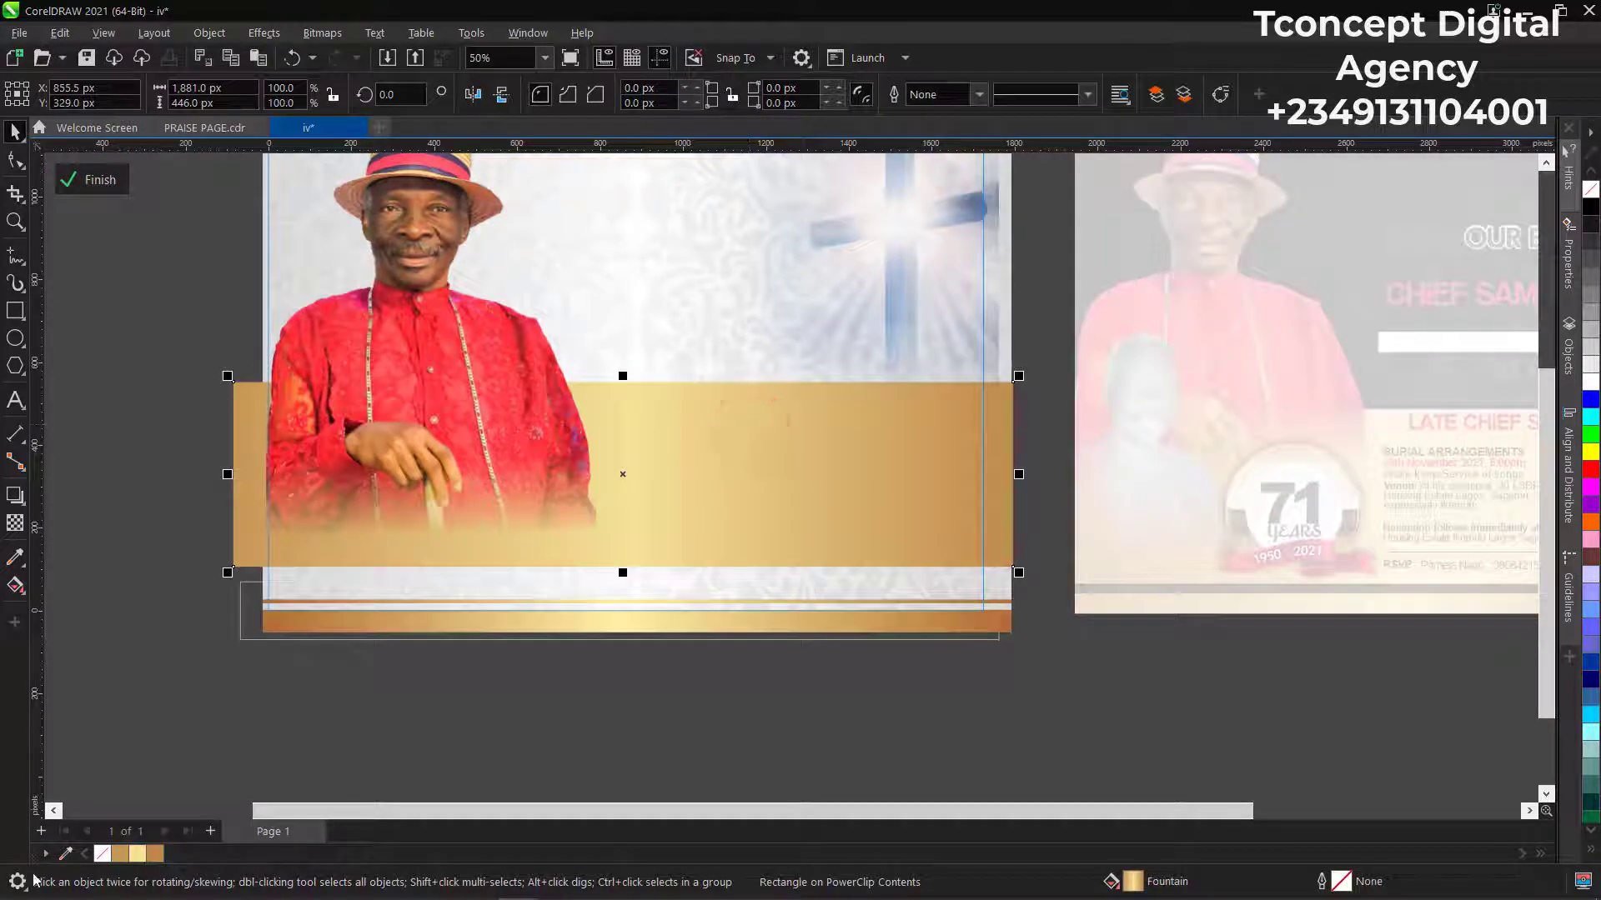
click(15, 584)
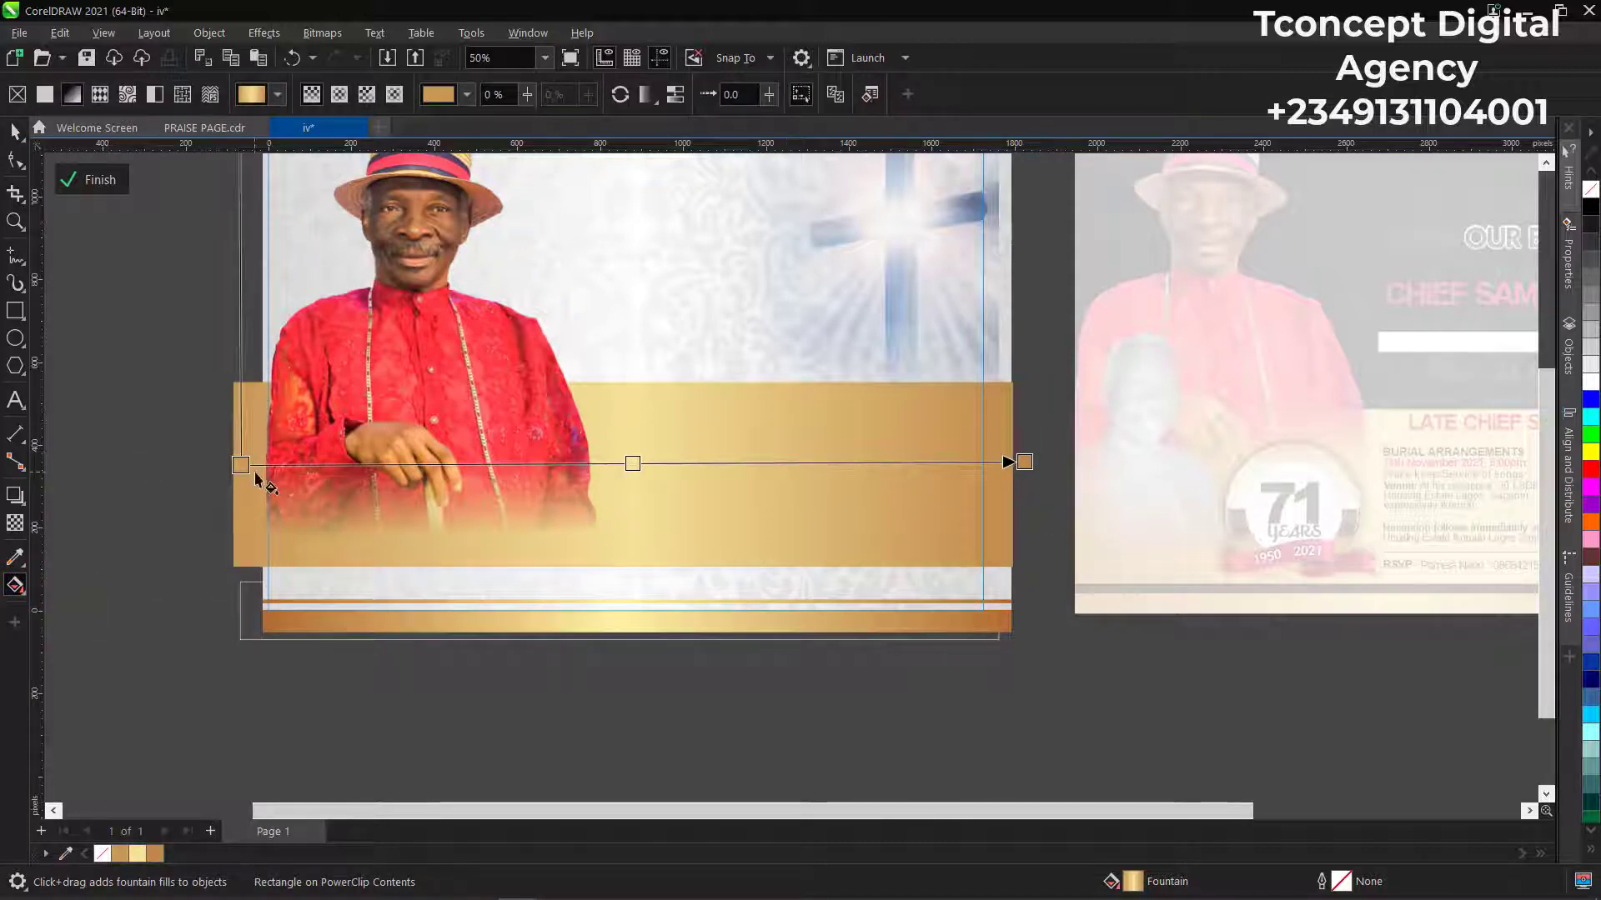
click(277, 97)
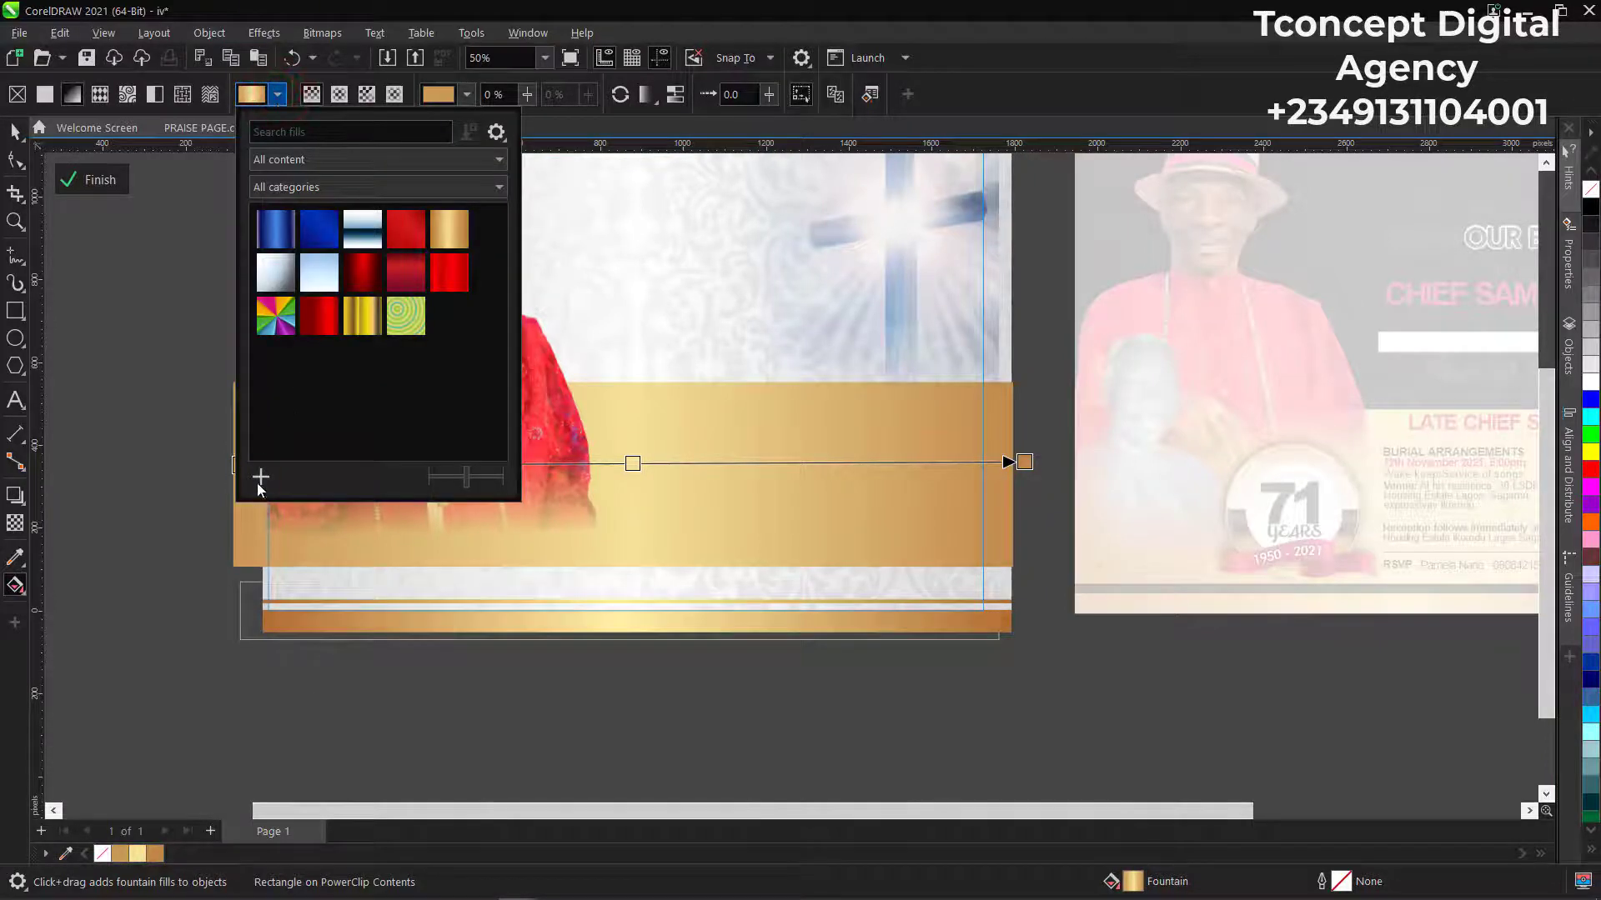
click(258, 479)
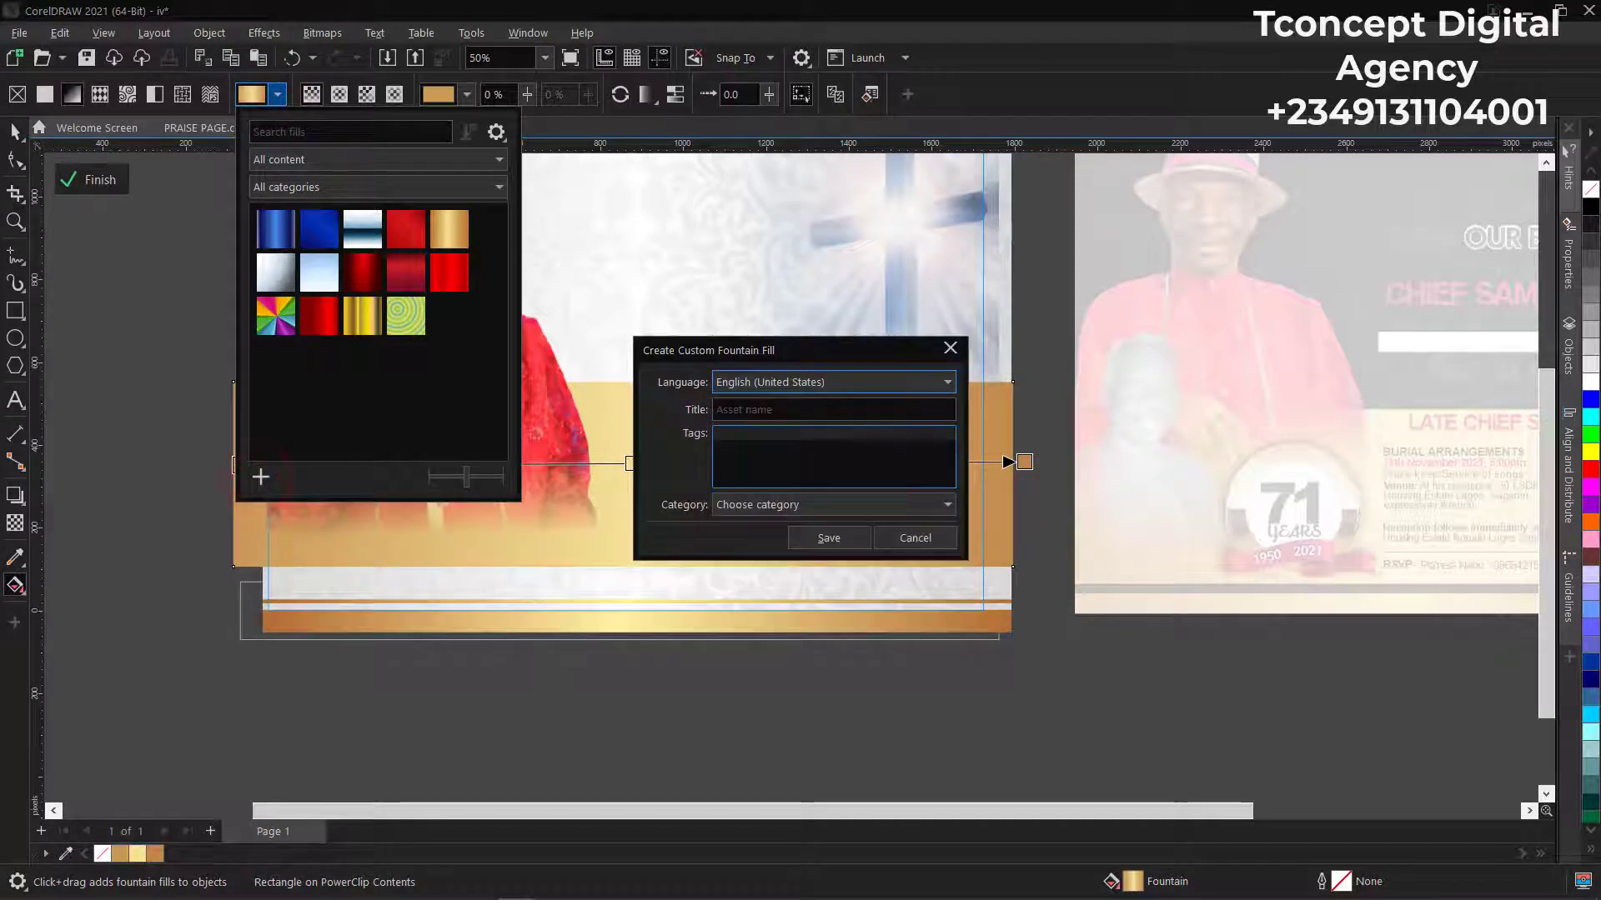
click(787, 410)
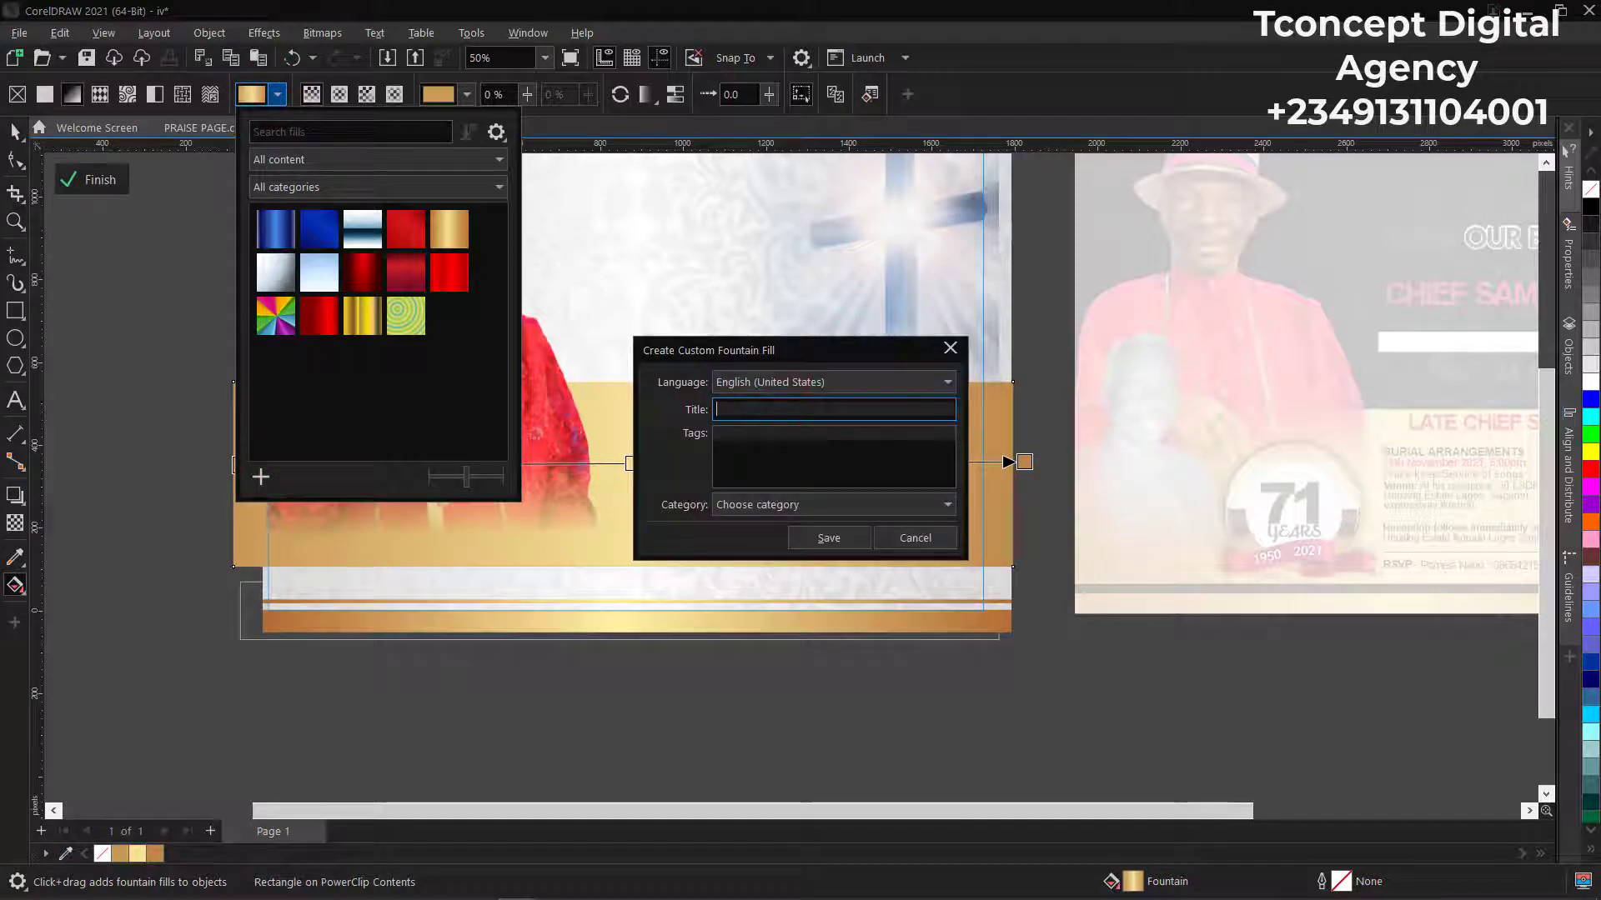
text(gold mixture)
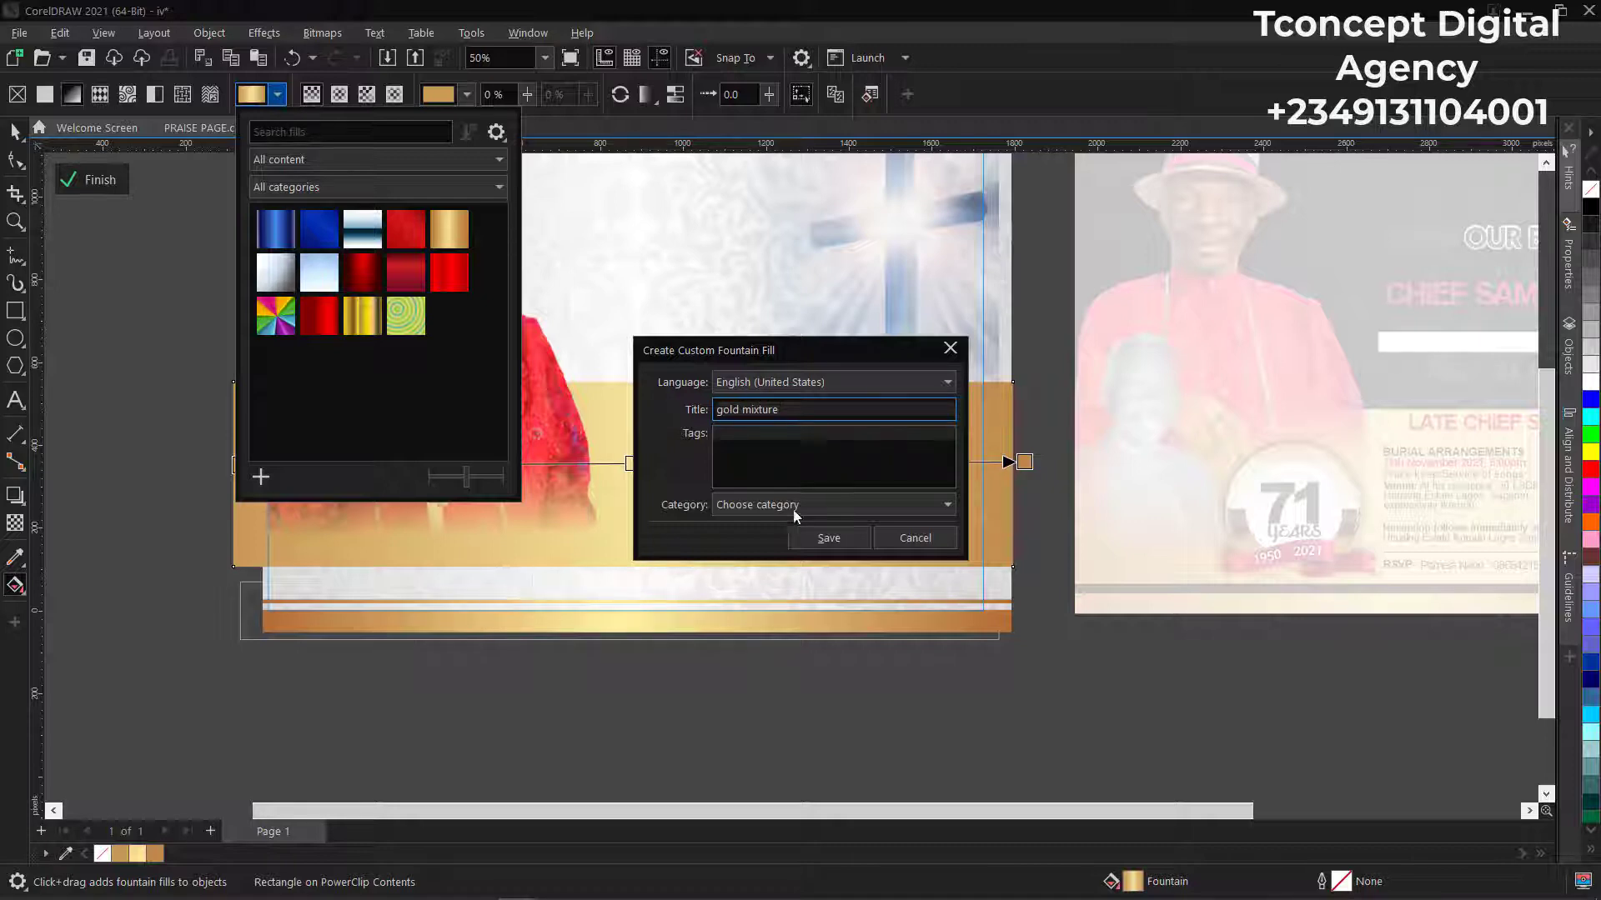
click(819, 537)
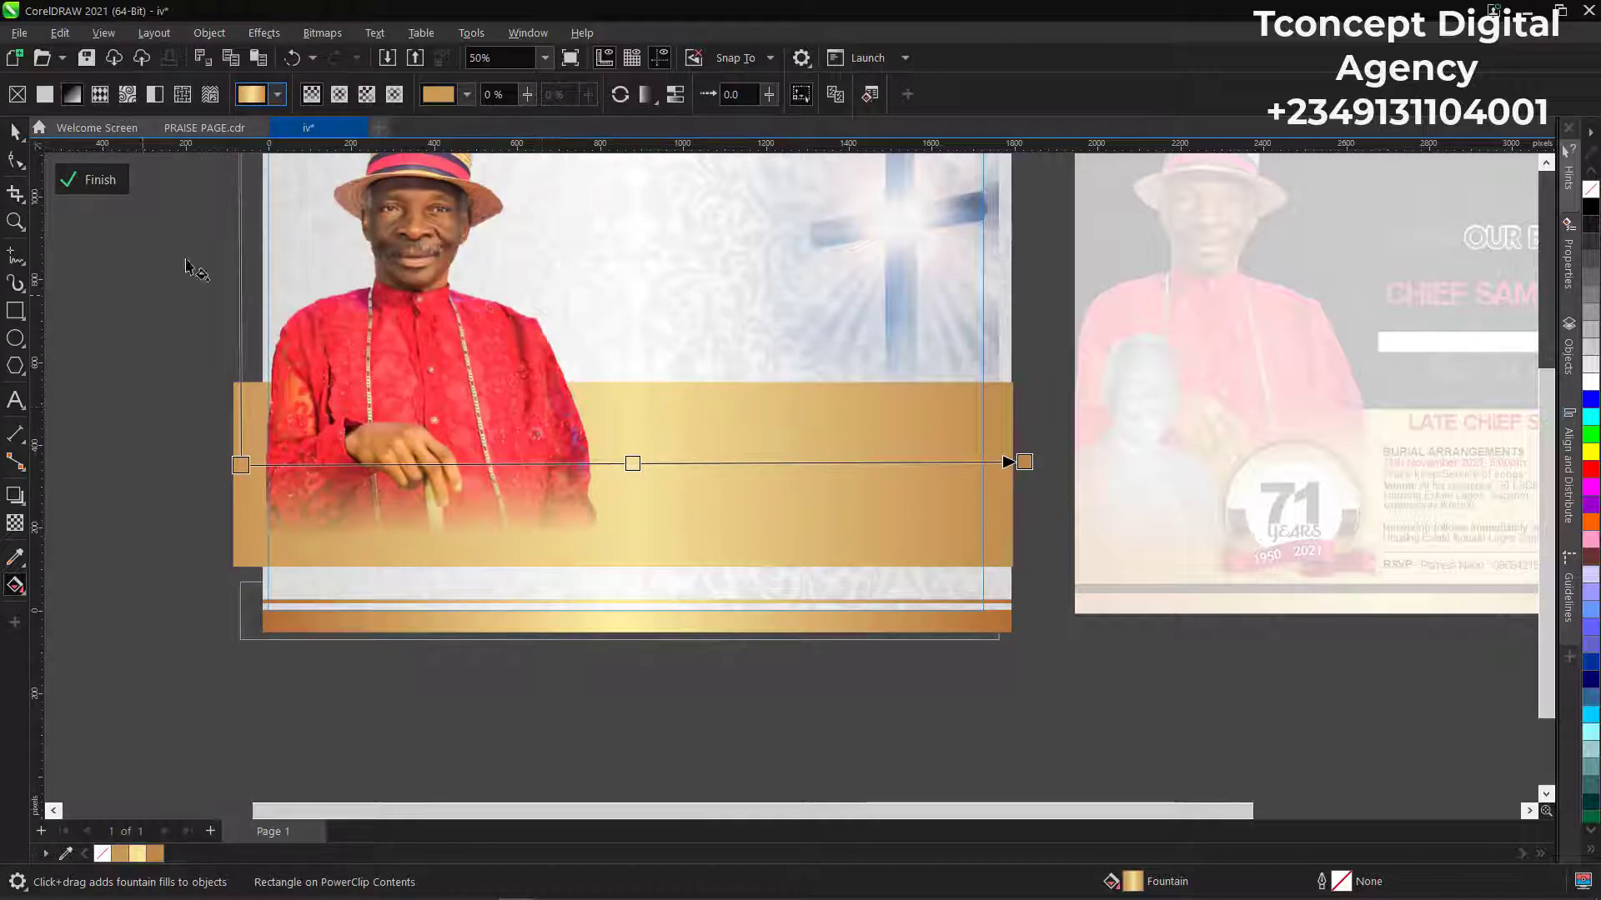
Finish editing the card's PowerClip contents and deselect the card.
scroll(813, 575, down, 1)
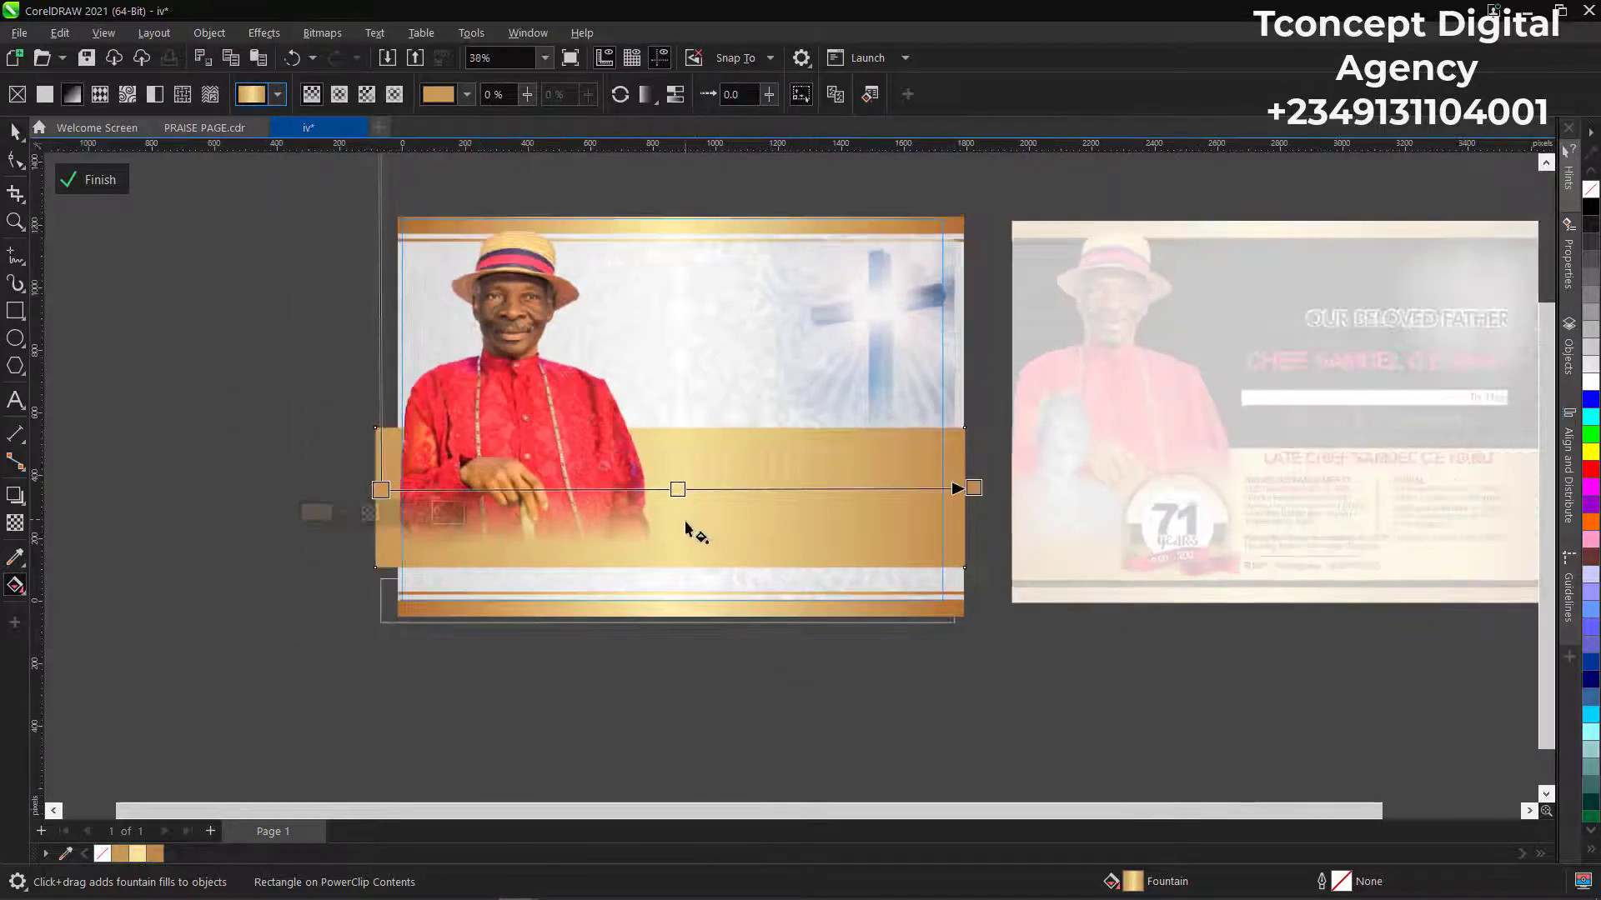
scroll(685, 528, down, 1)
scroll(597, 536, down, 1)
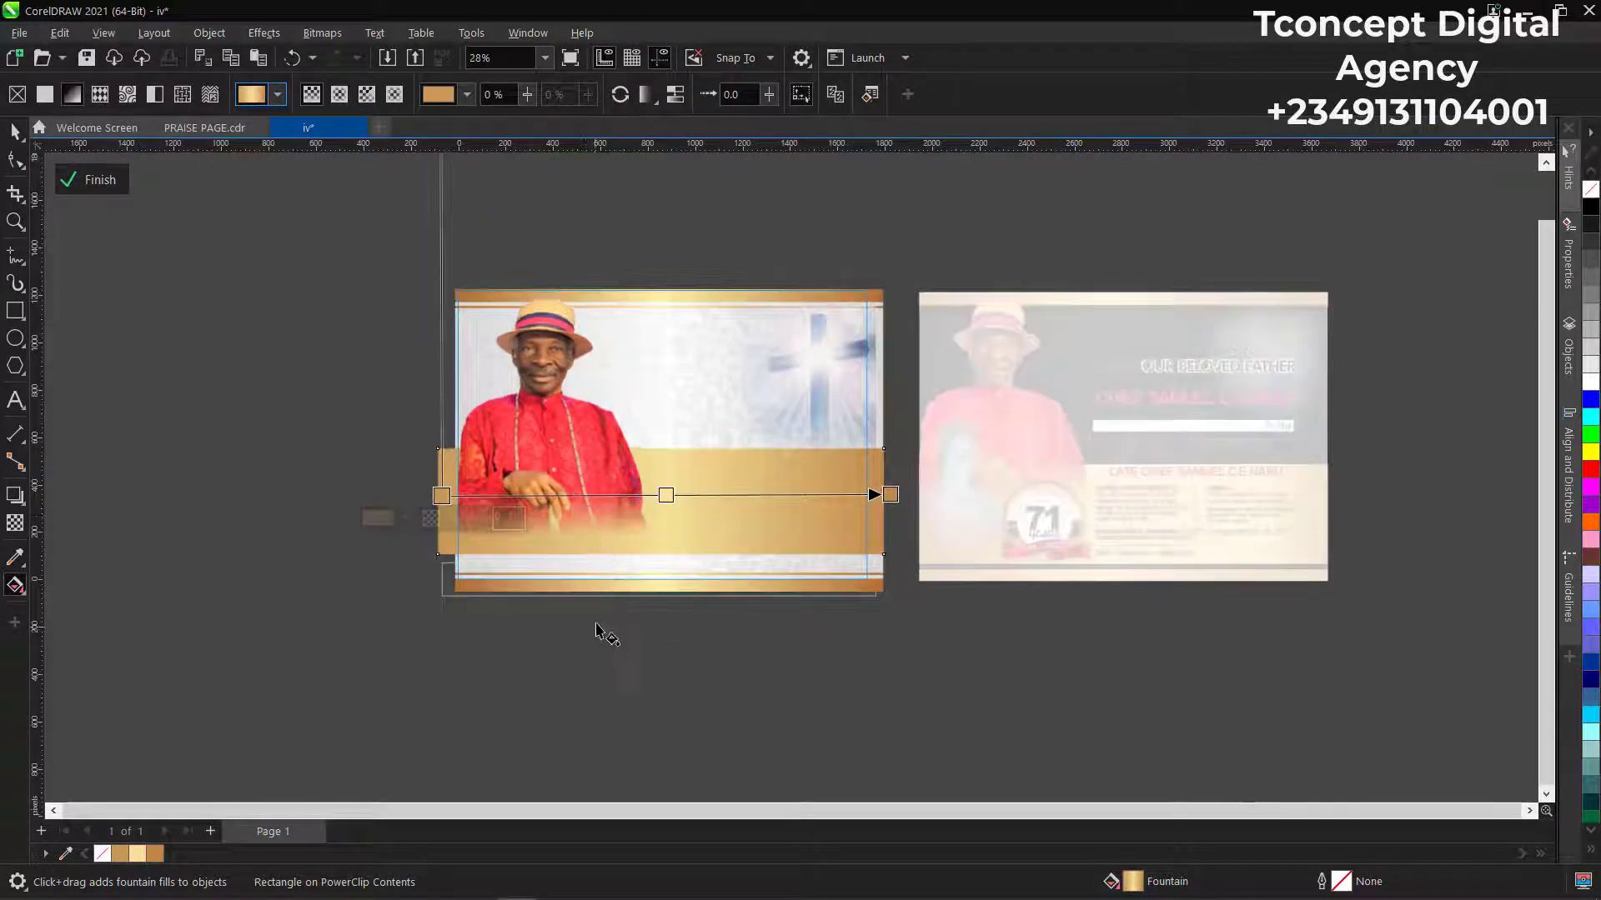
scroll(633, 600, up, 1)
click(92, 180)
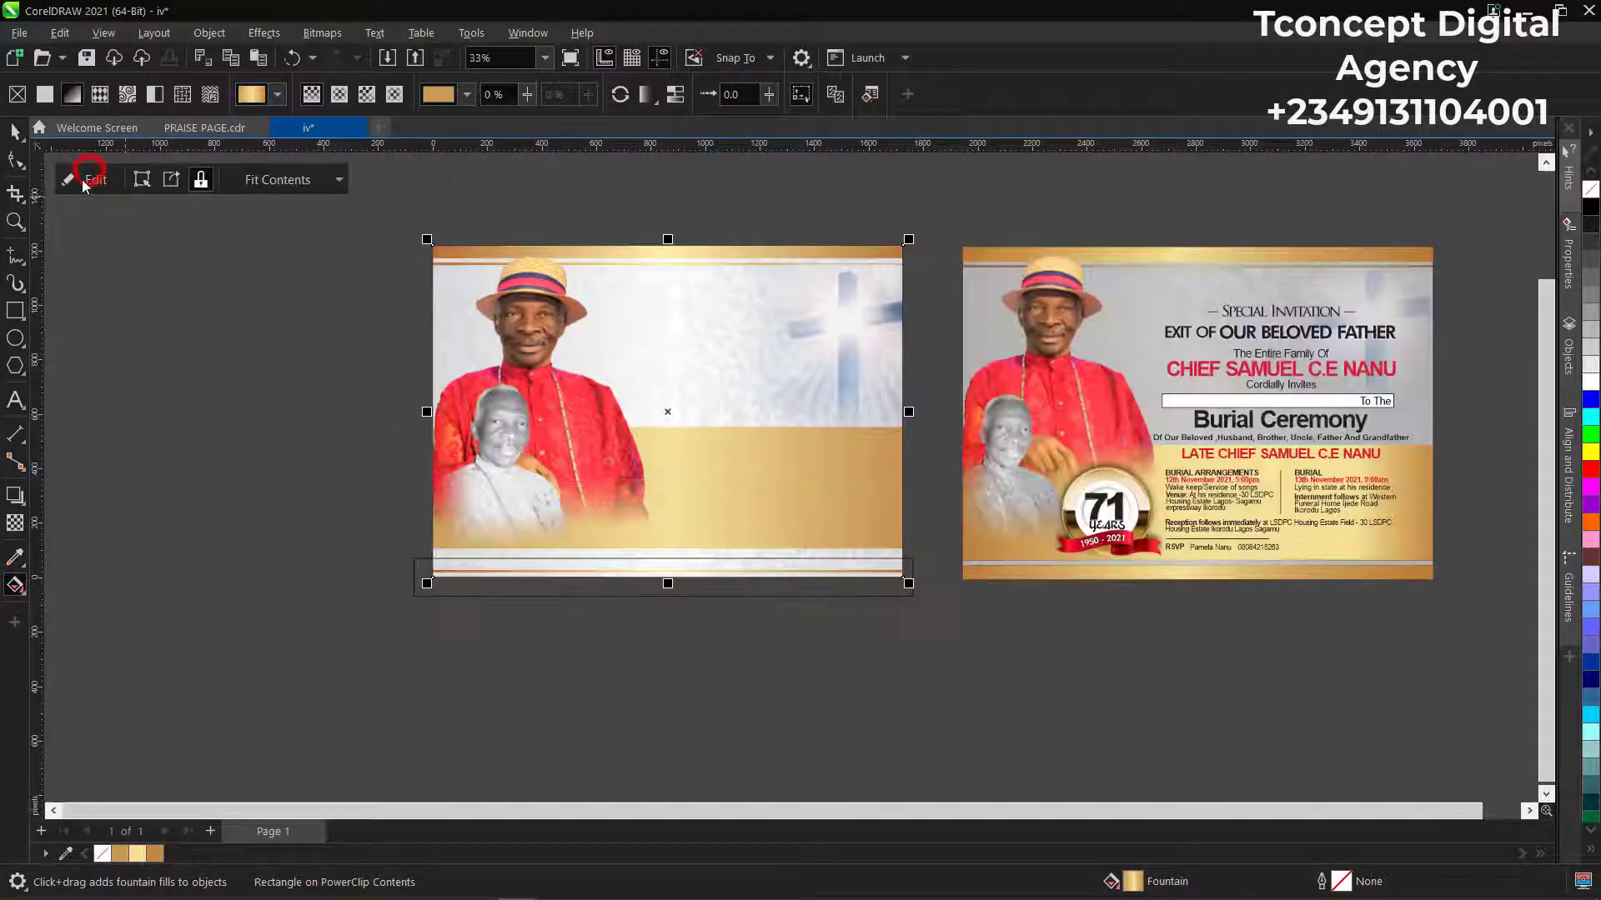
click(321, 428)
Fill the rectangle across the card's bottom edge with the saved "gold mixture" fountain fill.
scroll(551, 583, up, 1)
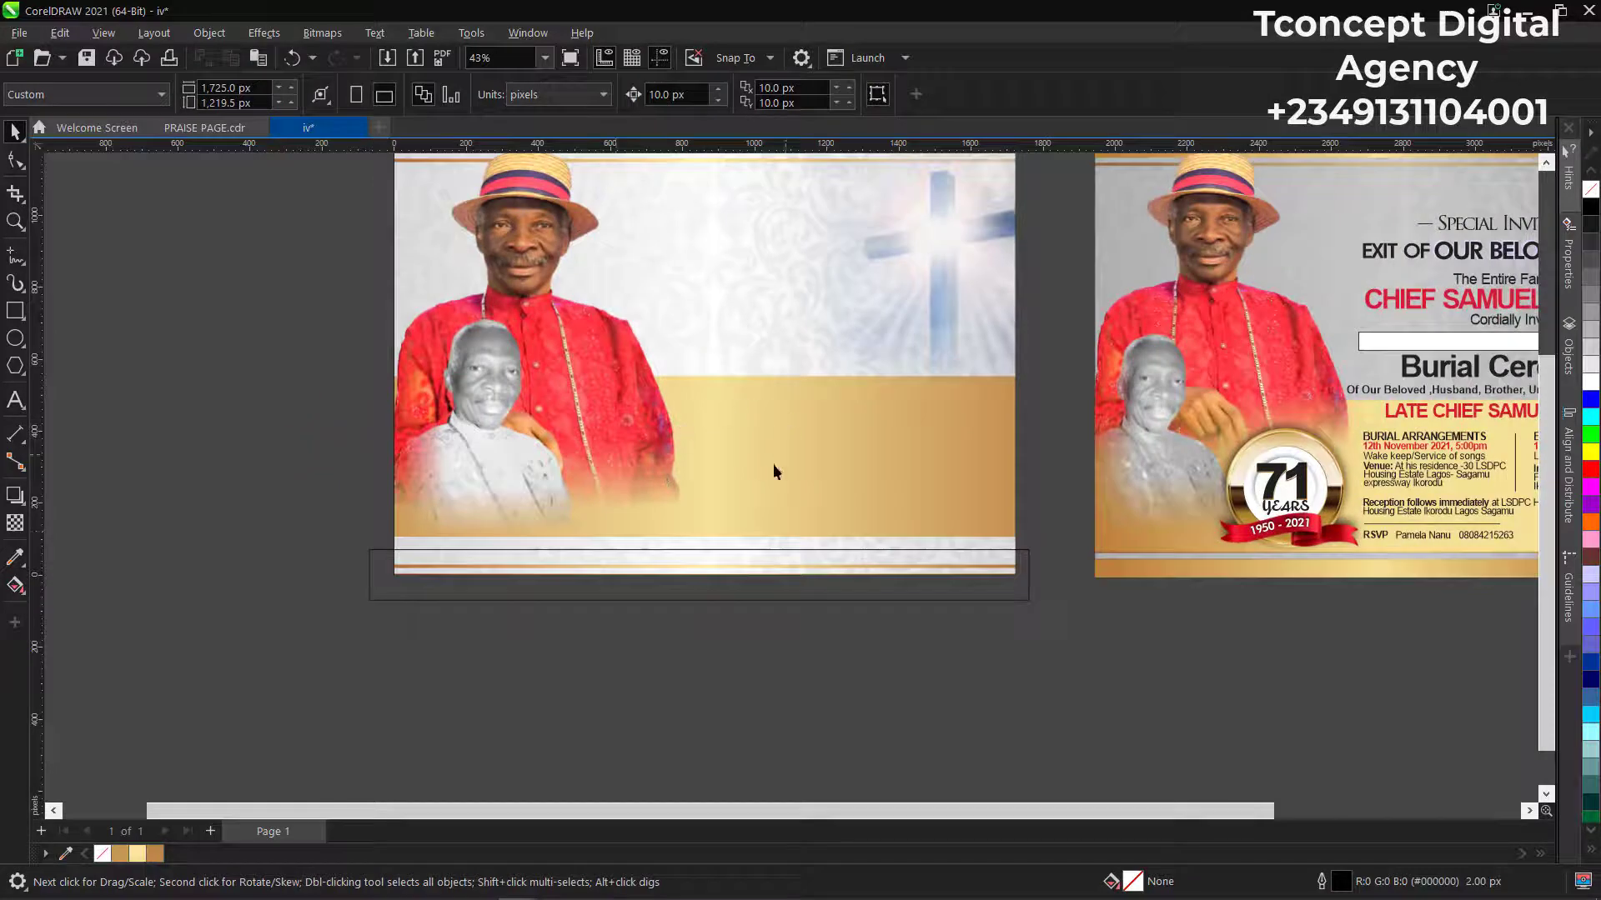
click(682, 590)
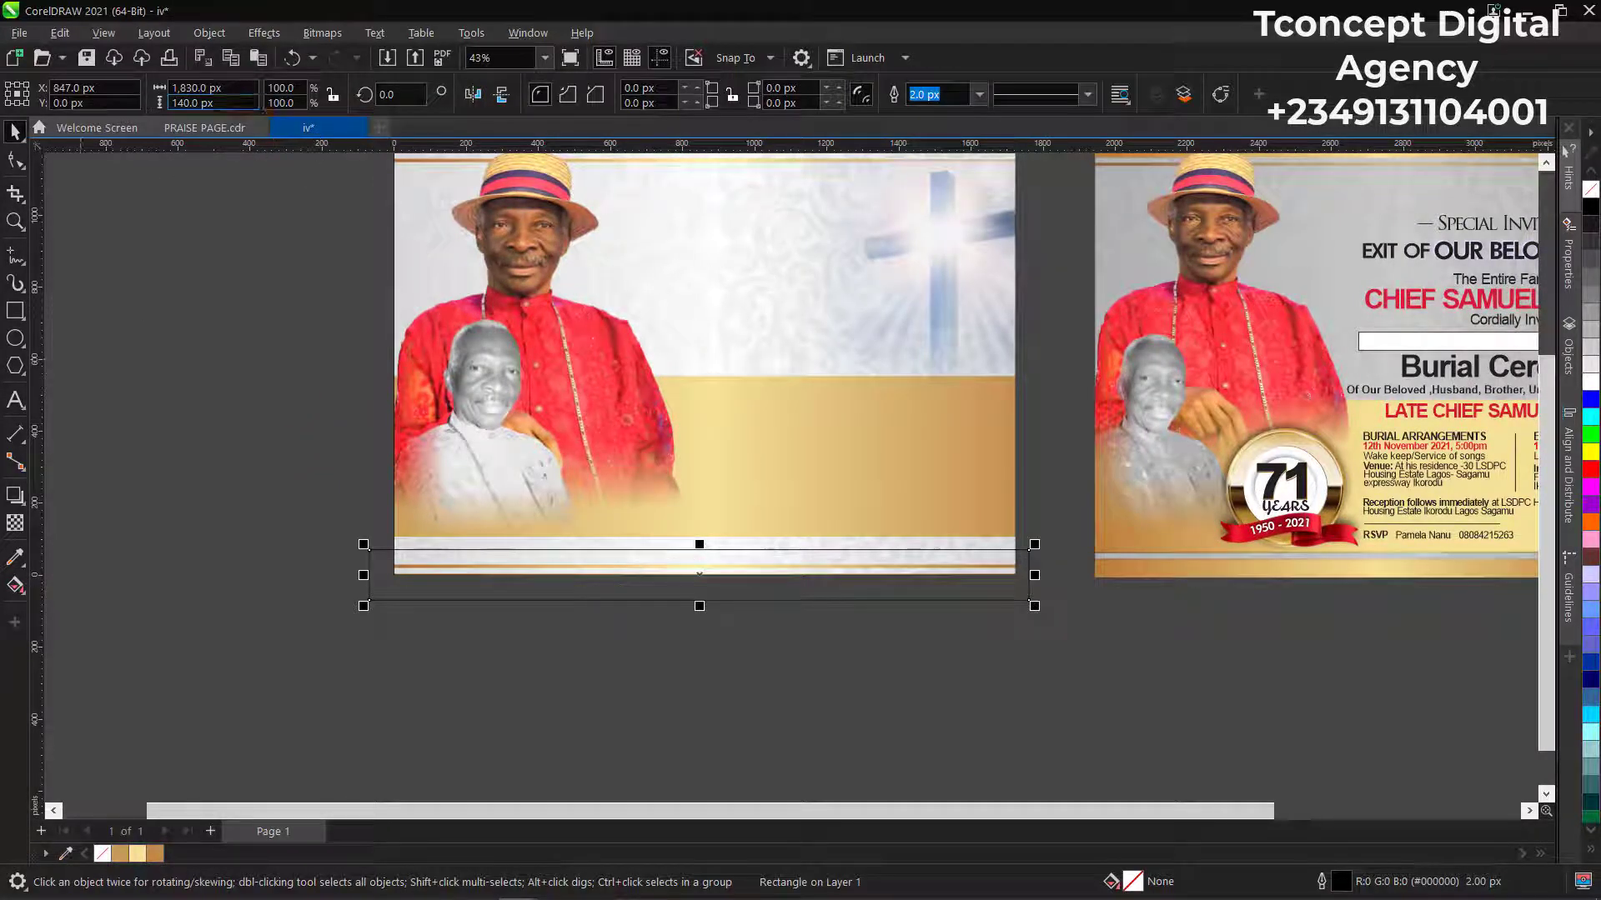
click(16, 590)
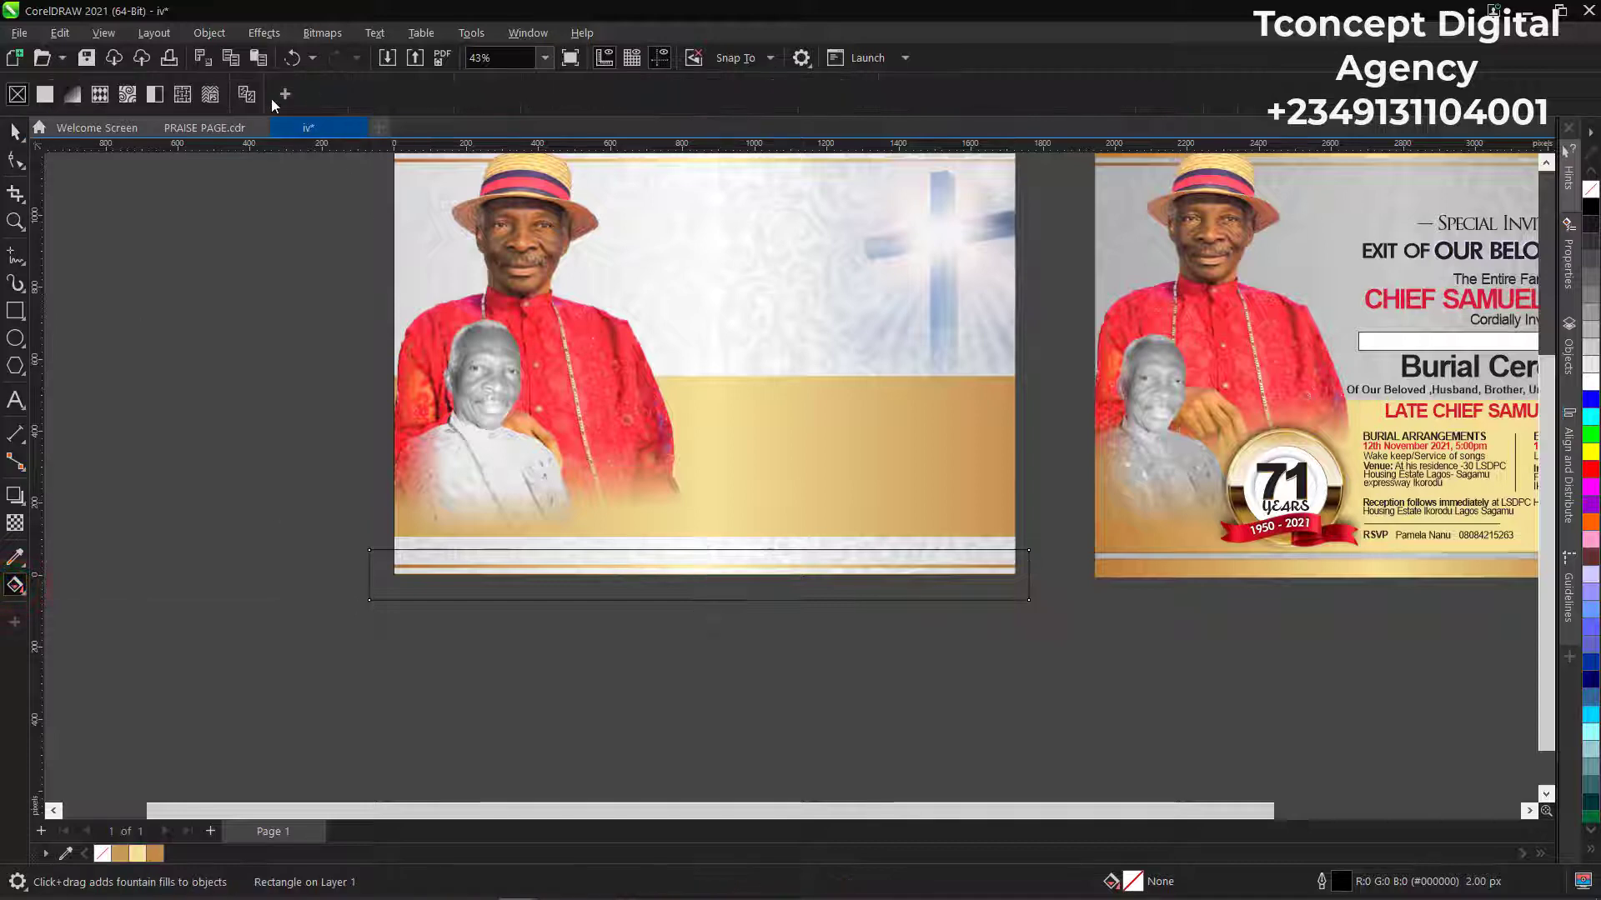
drag(497, 589, 586, 600)
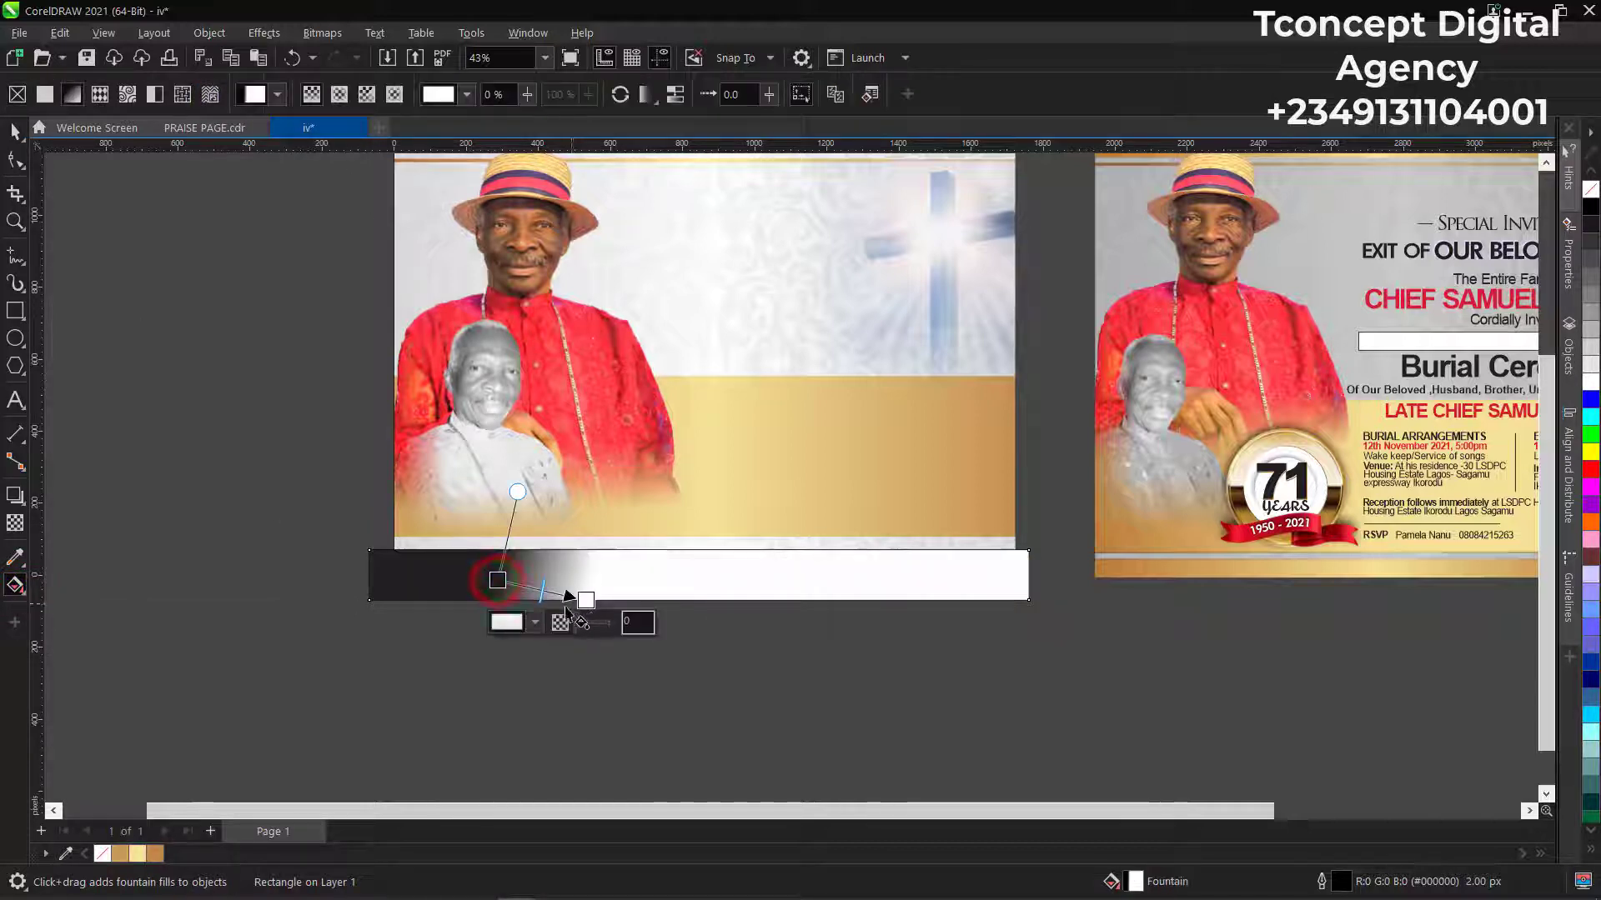
click(278, 94)
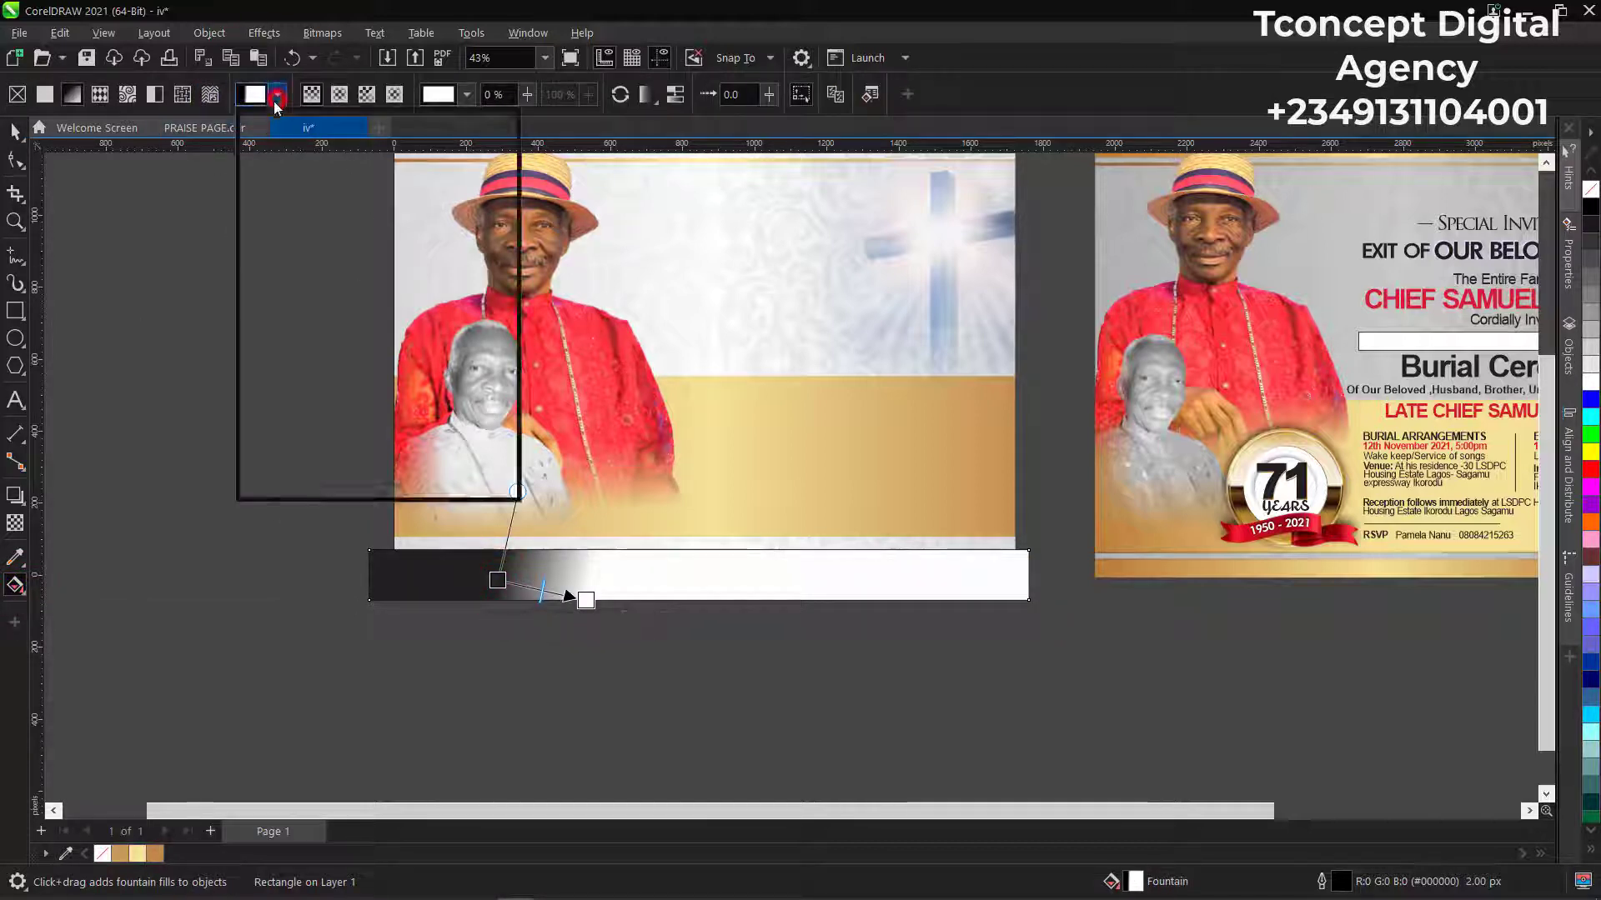
click(268, 278)
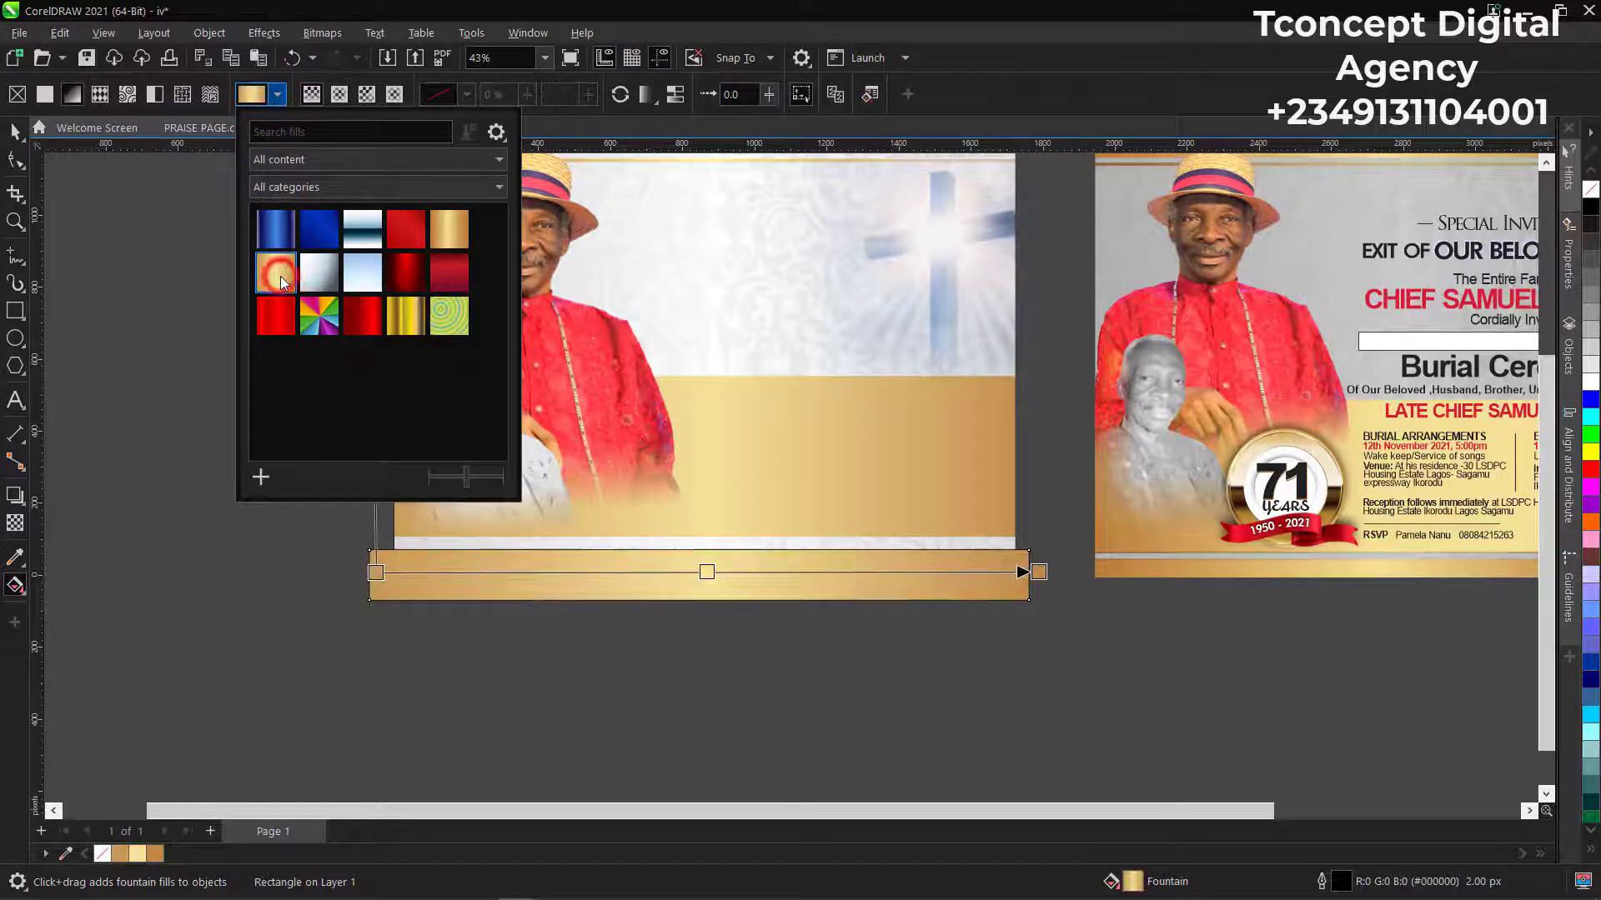
click(457, 232)
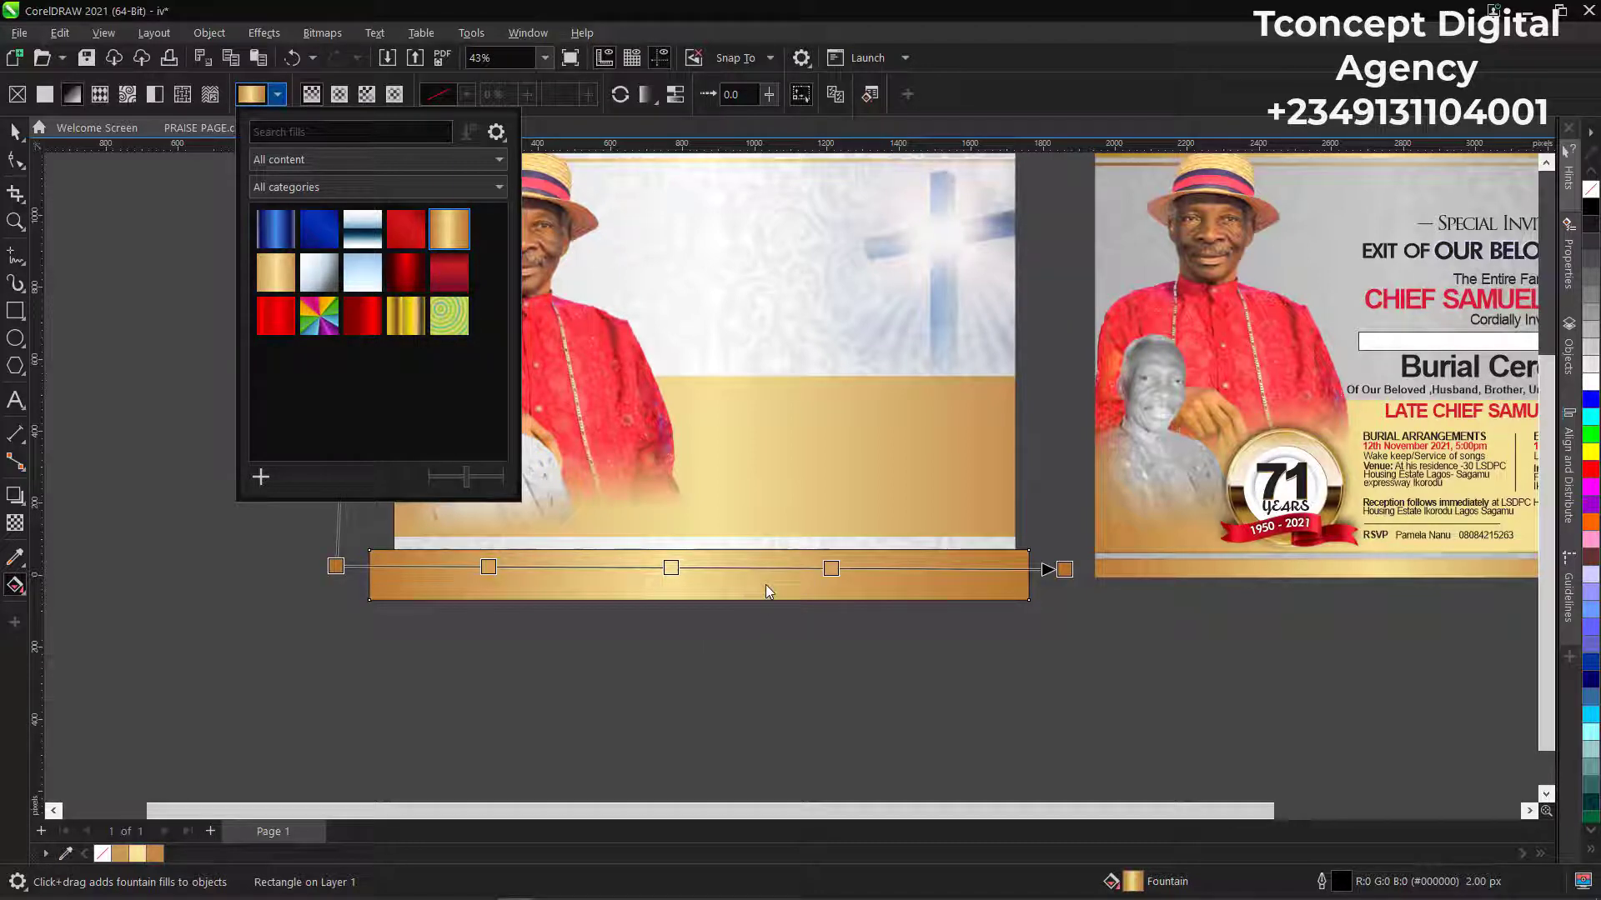
click(279, 275)
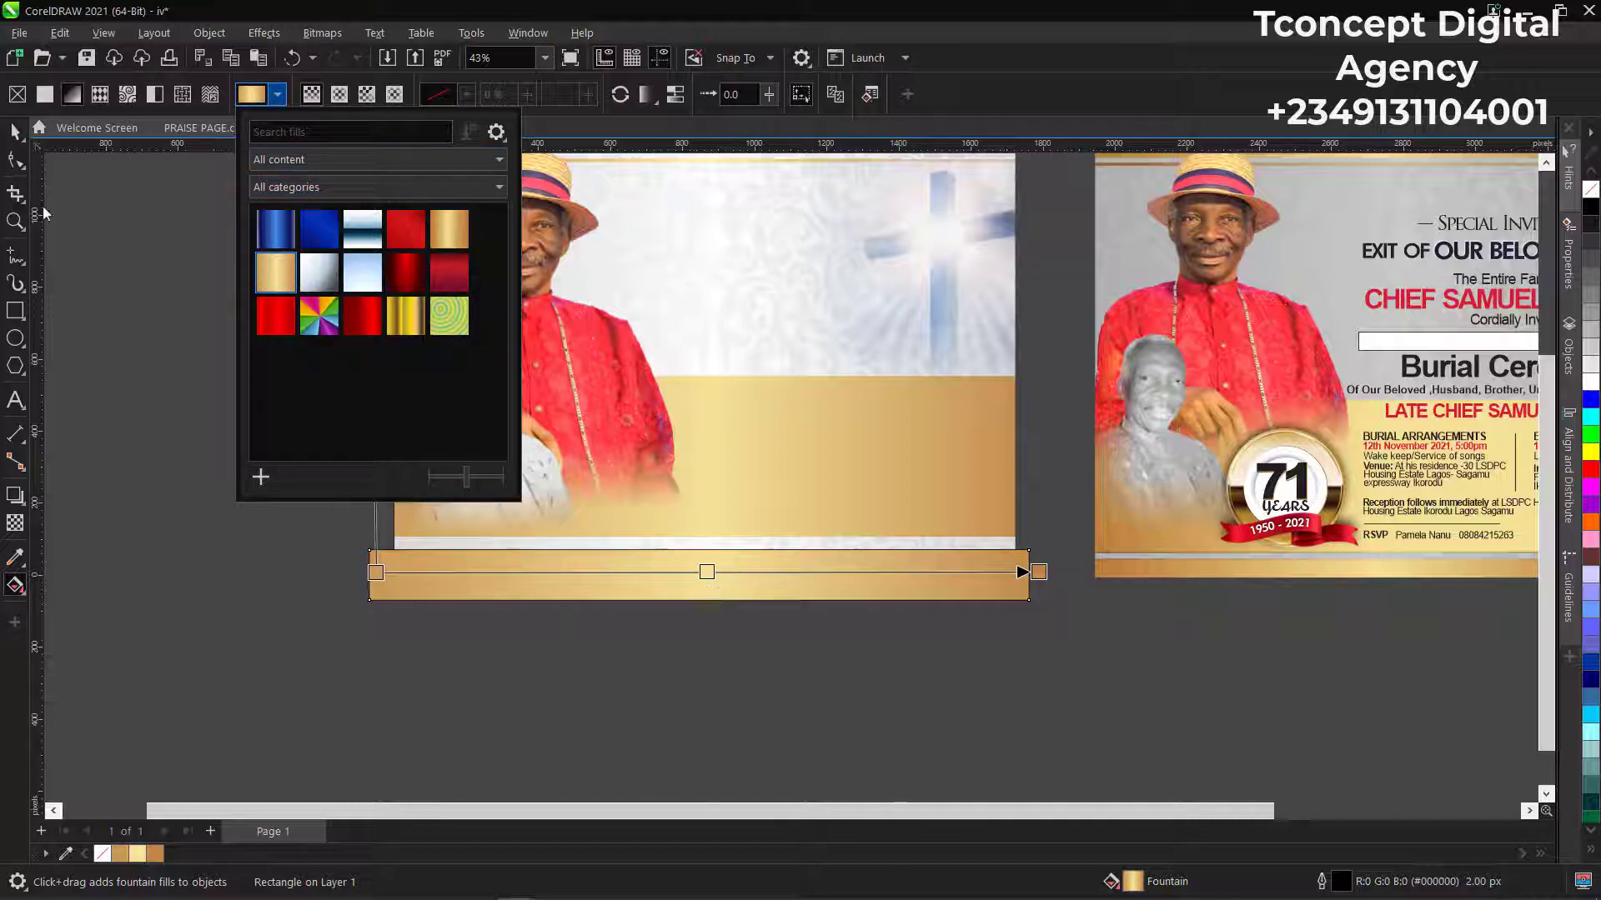
click(100, 197)
key(space)
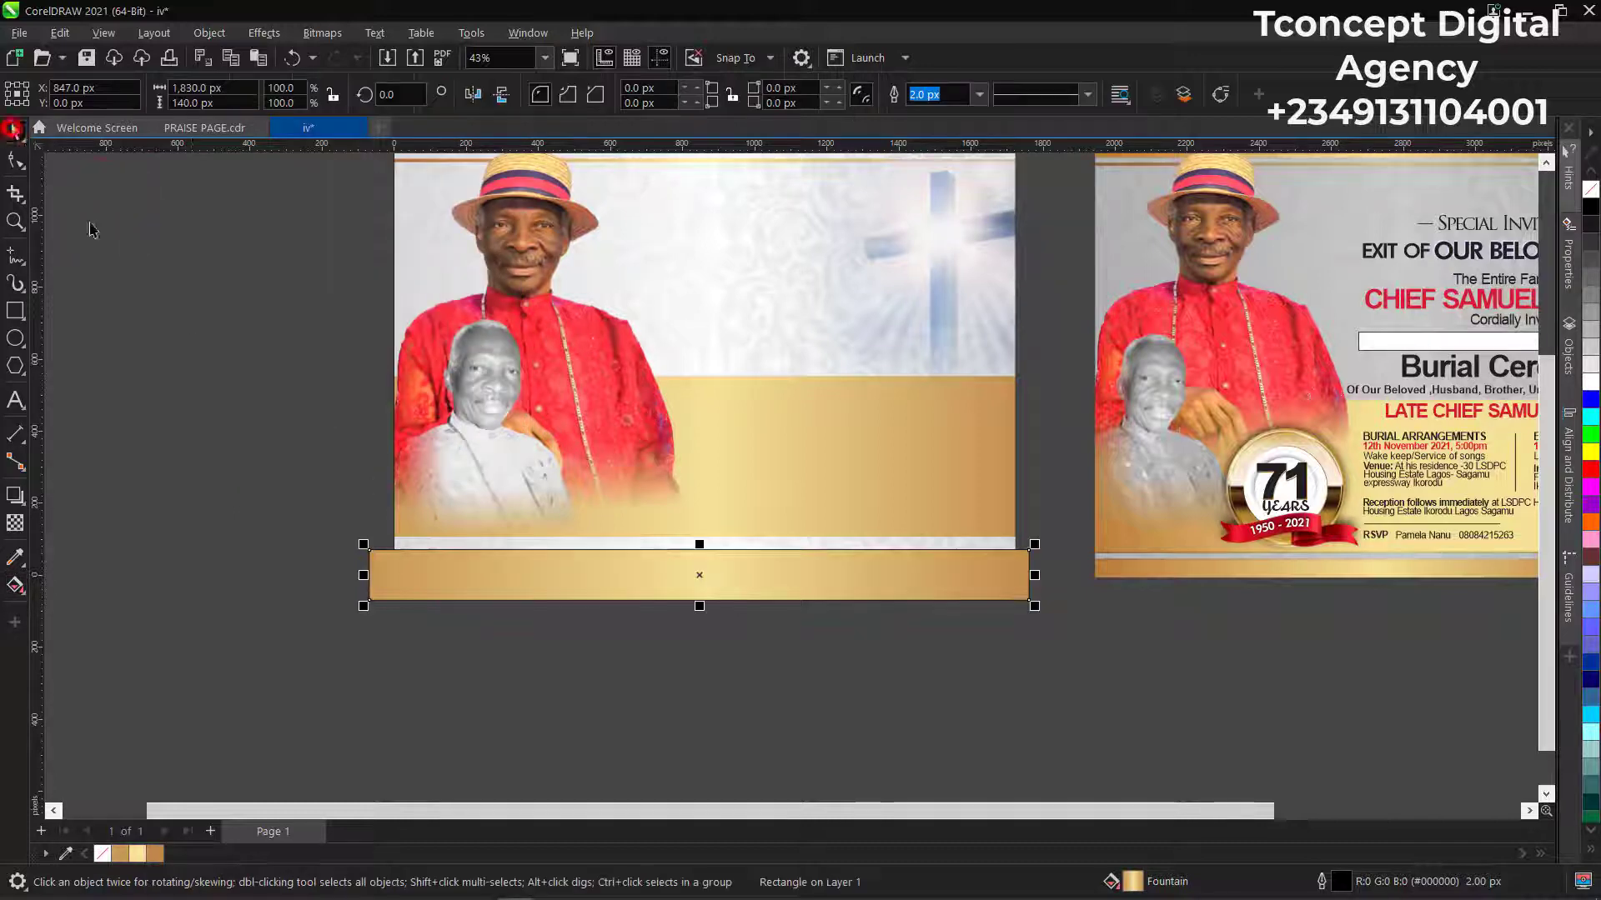
Remove the outline from the gold bar across the card's bottom edge.
click(197, 340)
click(615, 574)
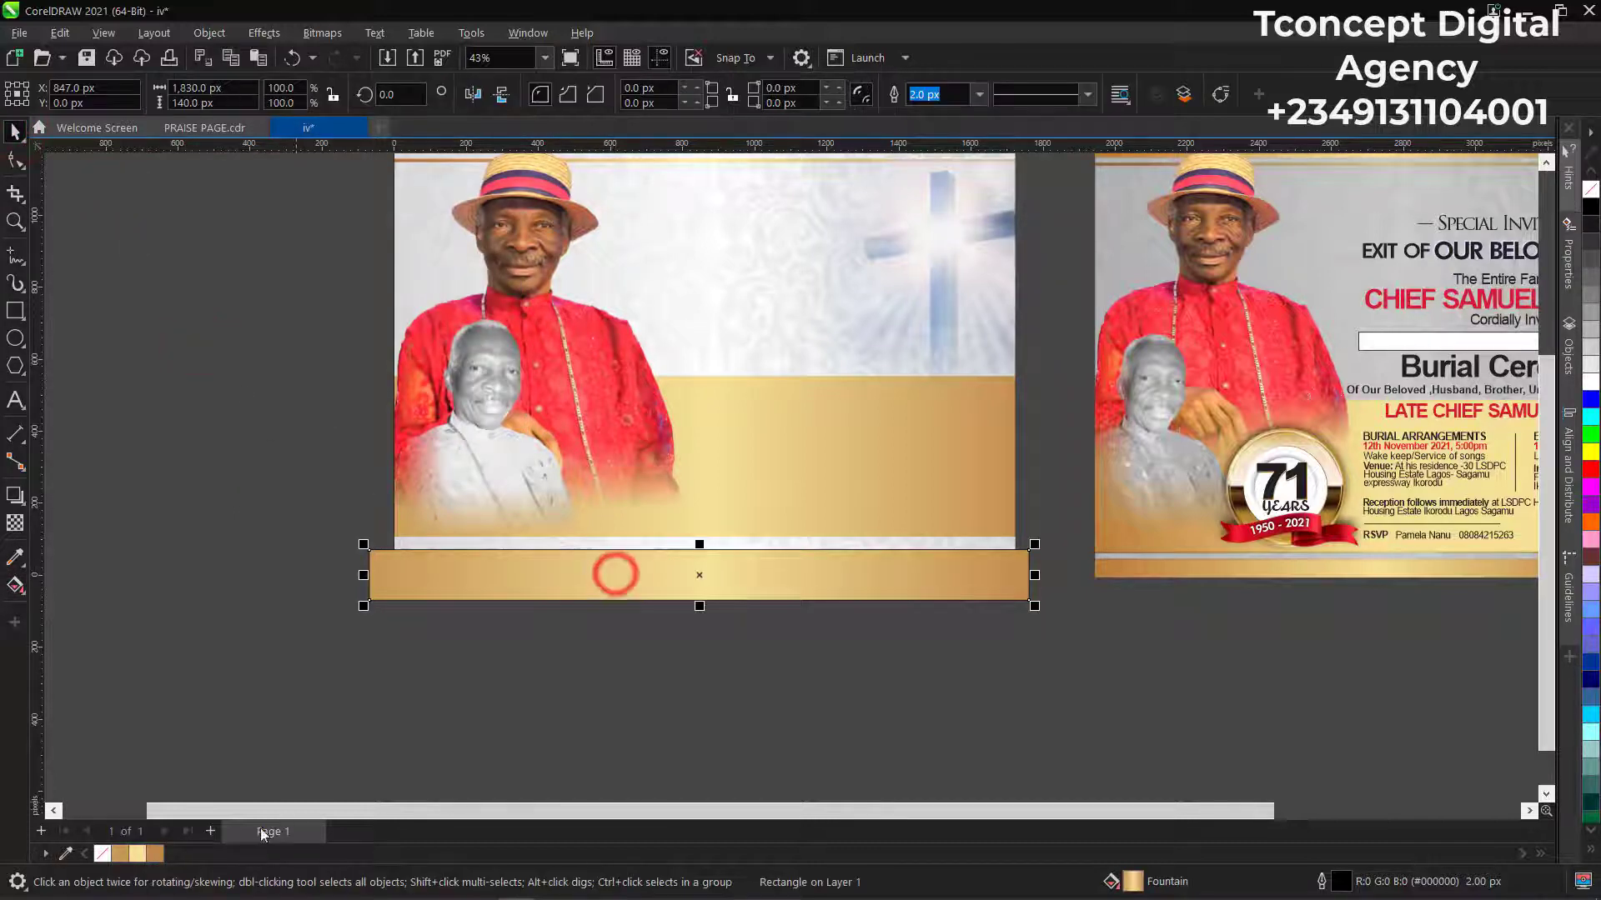
click(374, 769)
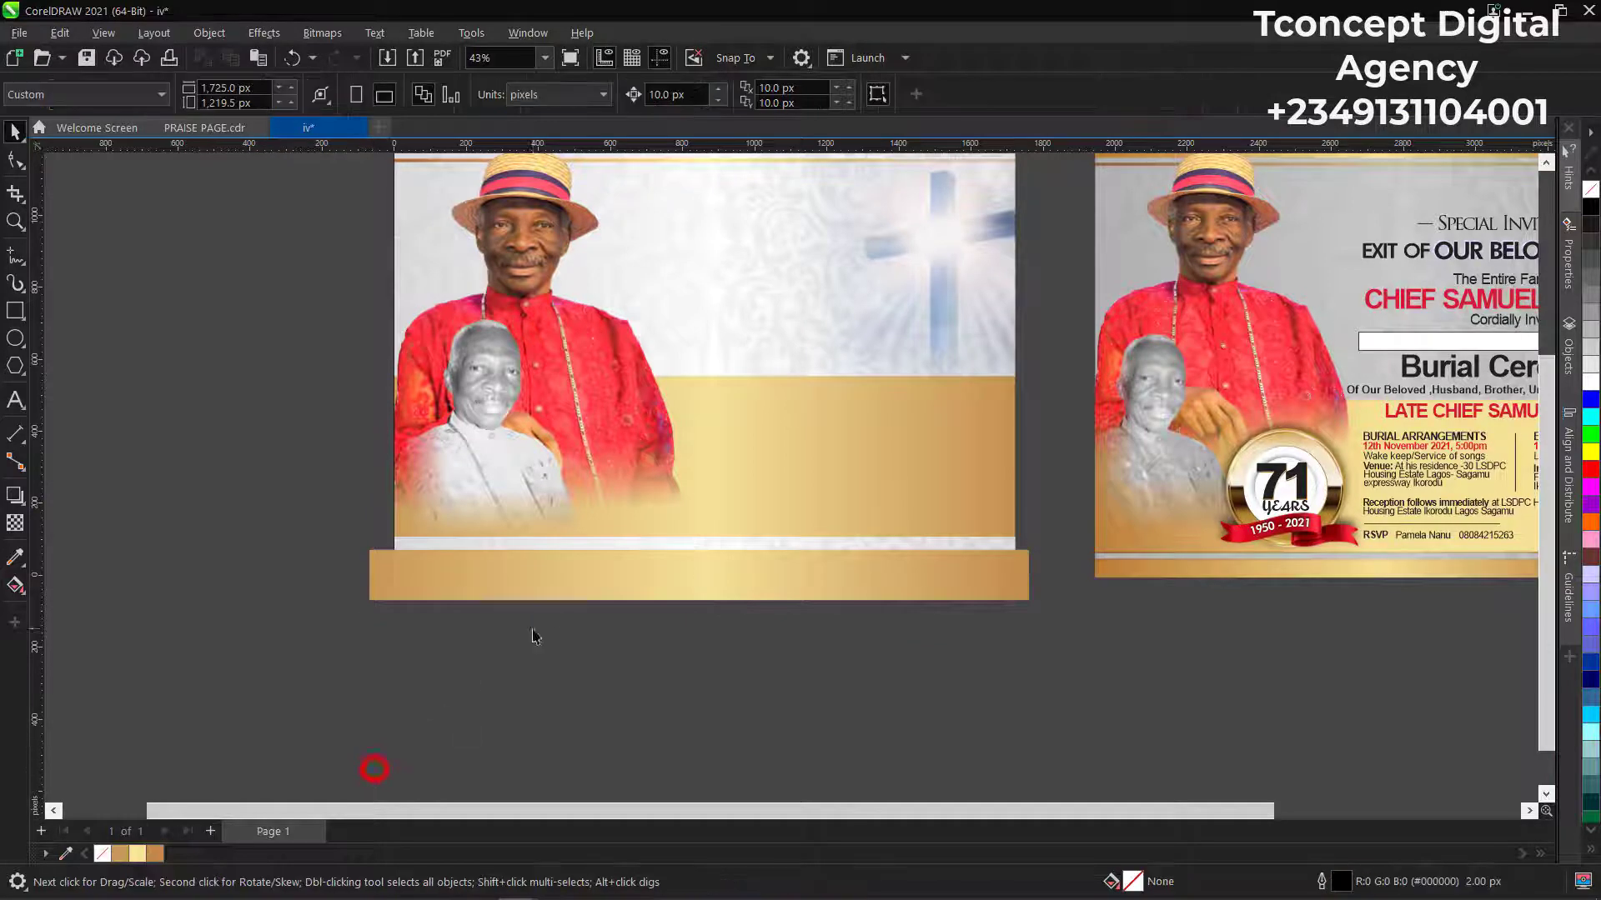
PowerClip the bottom gold bar inside the card's background rectangle.
click(572, 573)
right_click(700, 574)
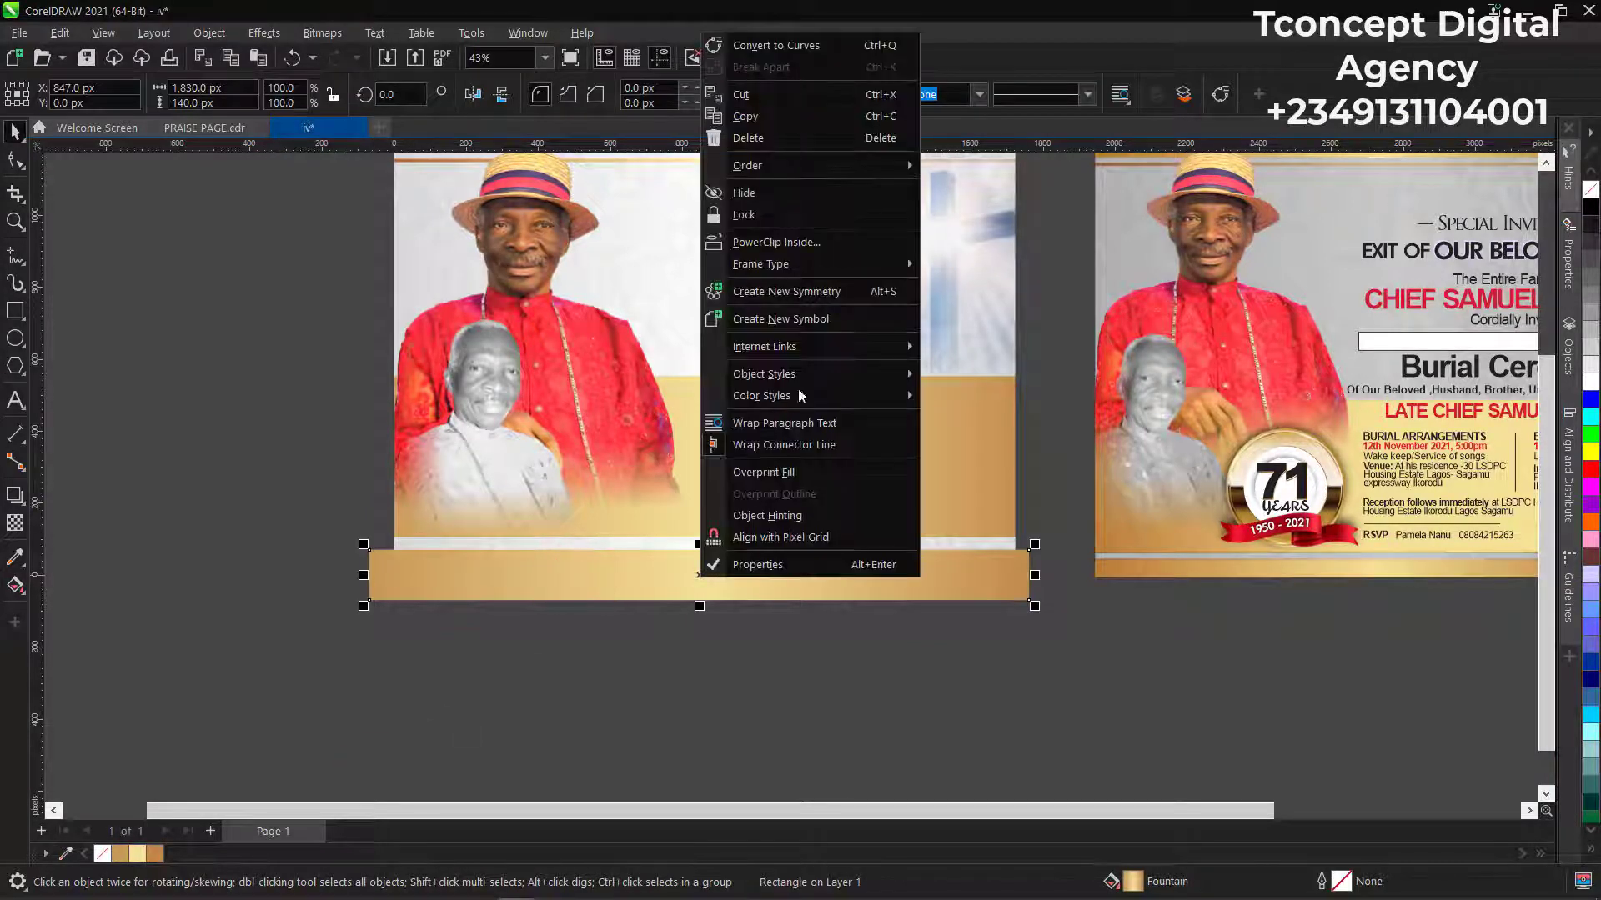
click(824, 244)
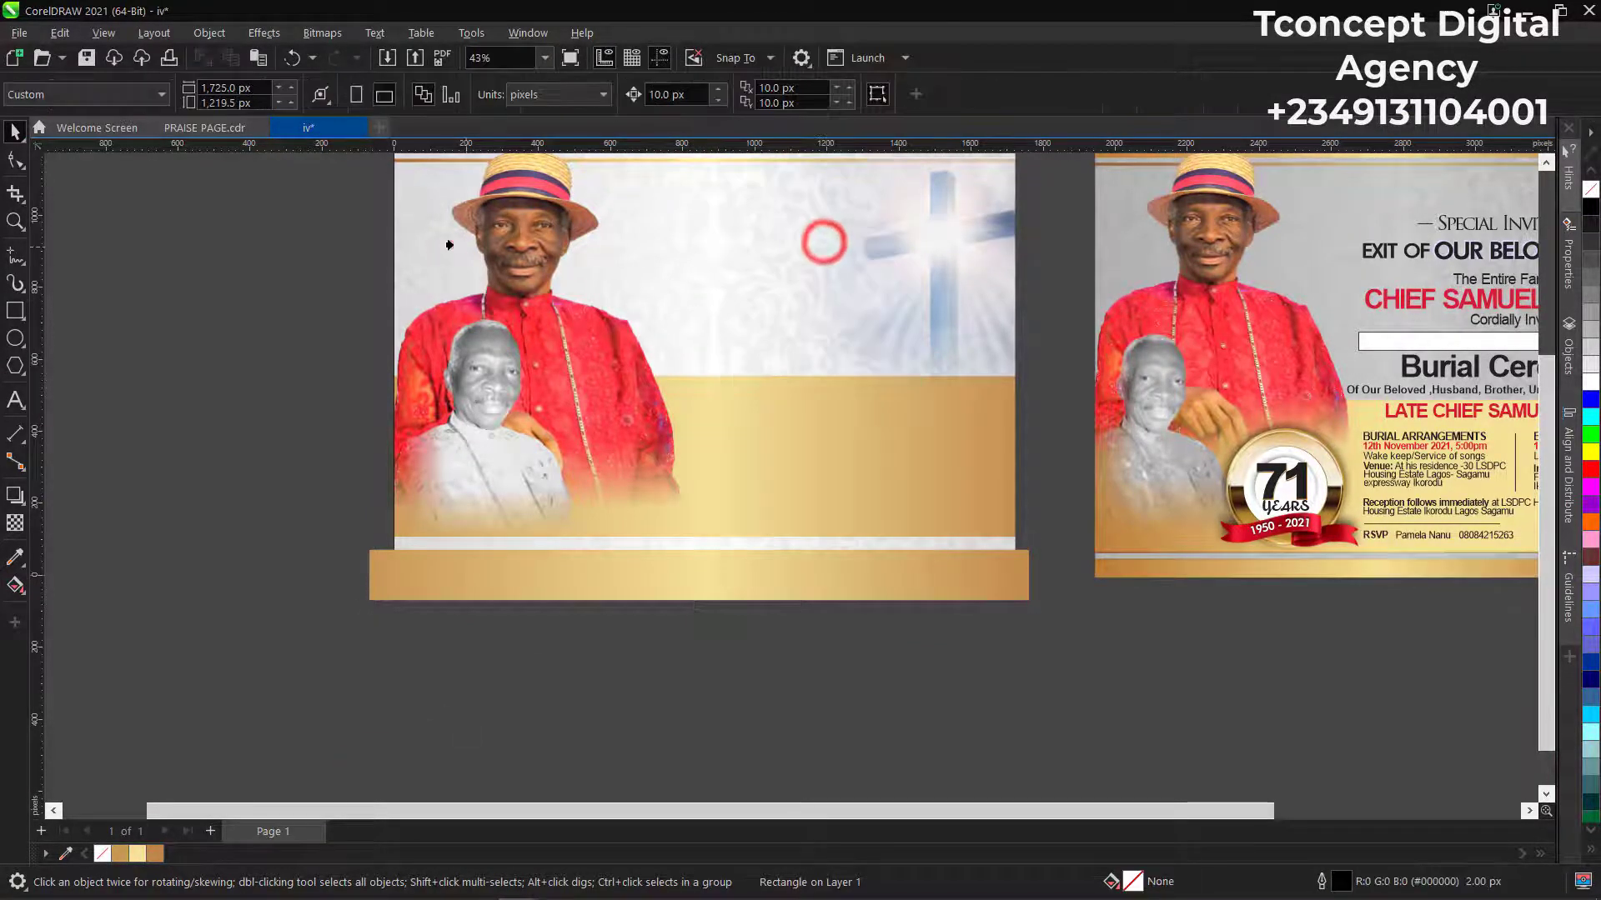
click(429, 244)
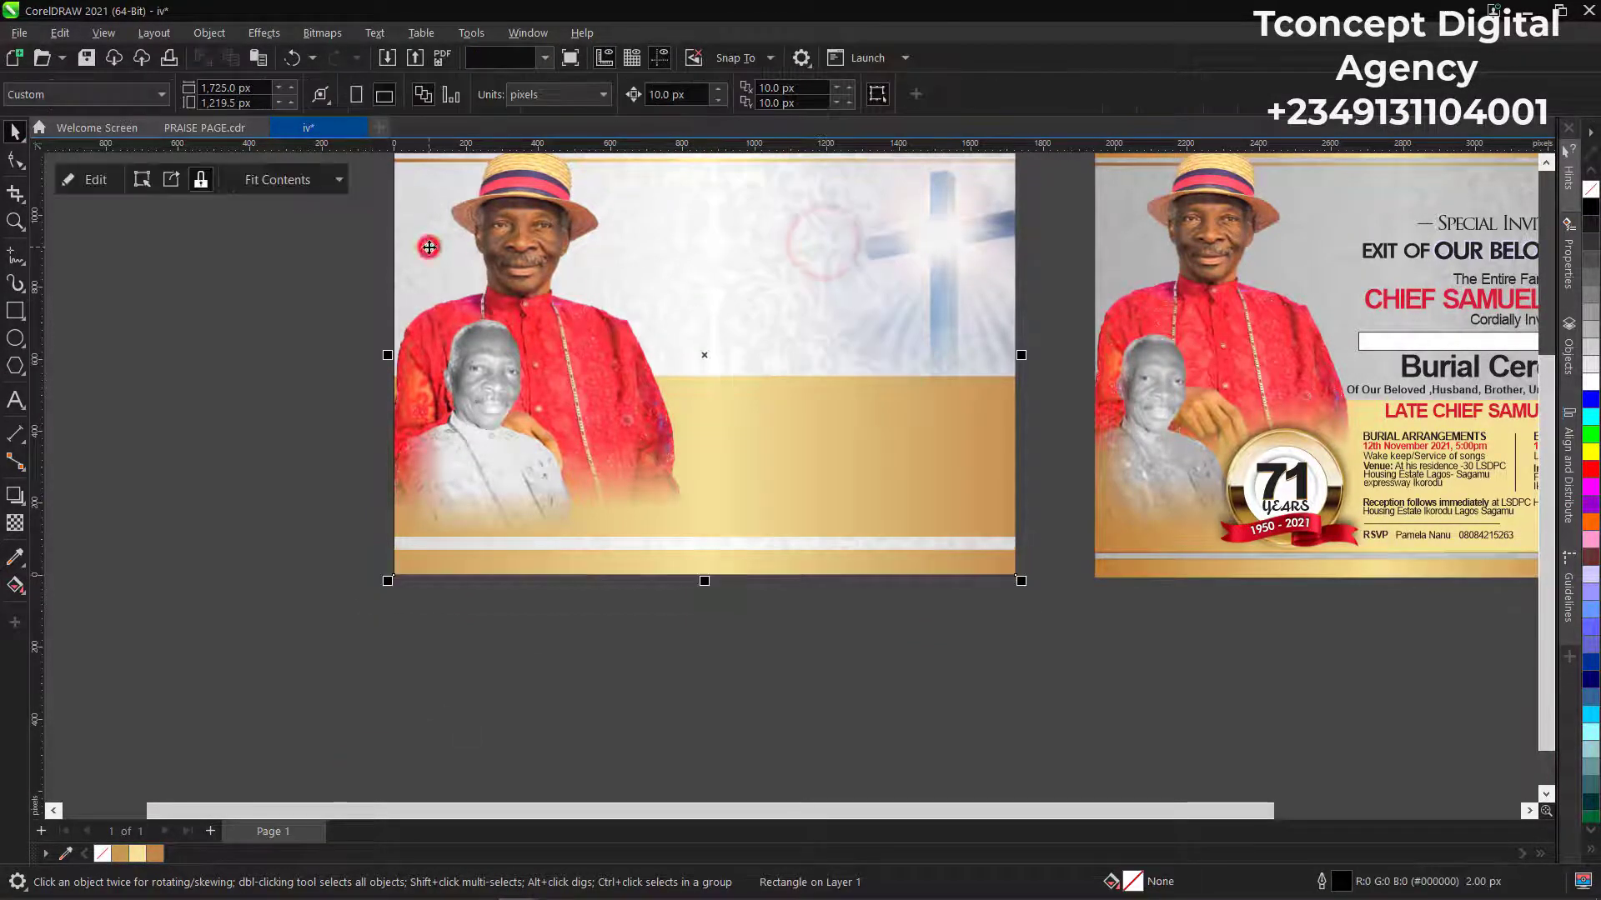
click(243, 477)
Place a copy of the reference invitation's 71 YEARS badge on the card, over the lower part of the red-robed portrait.
scroll(639, 593, down, 1)
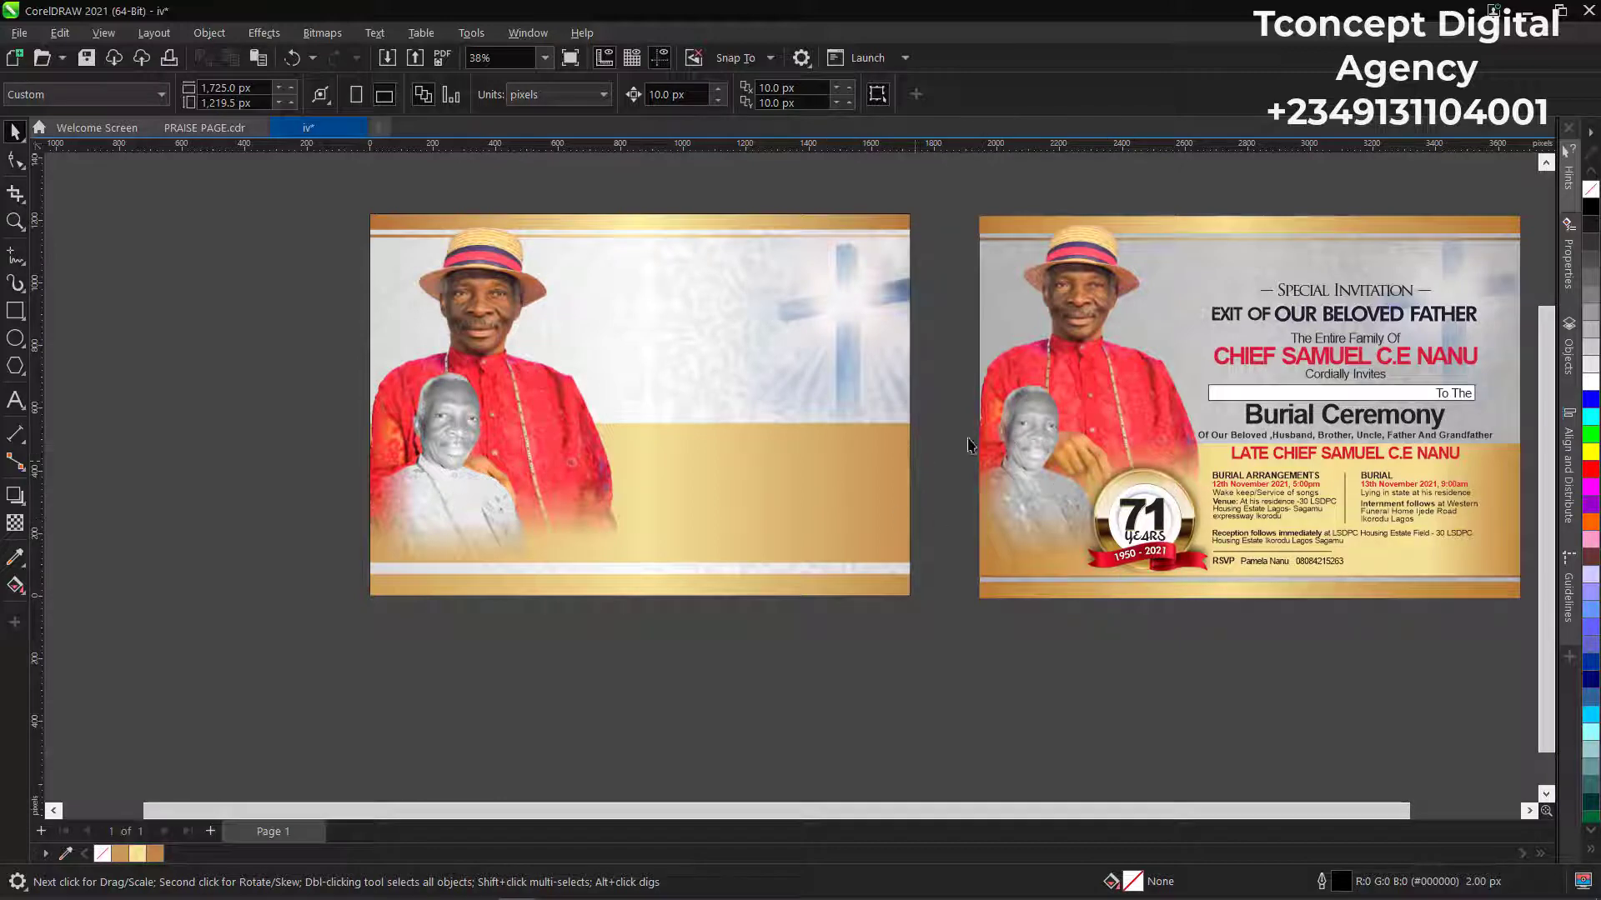
scroll(887, 430, down, 1)
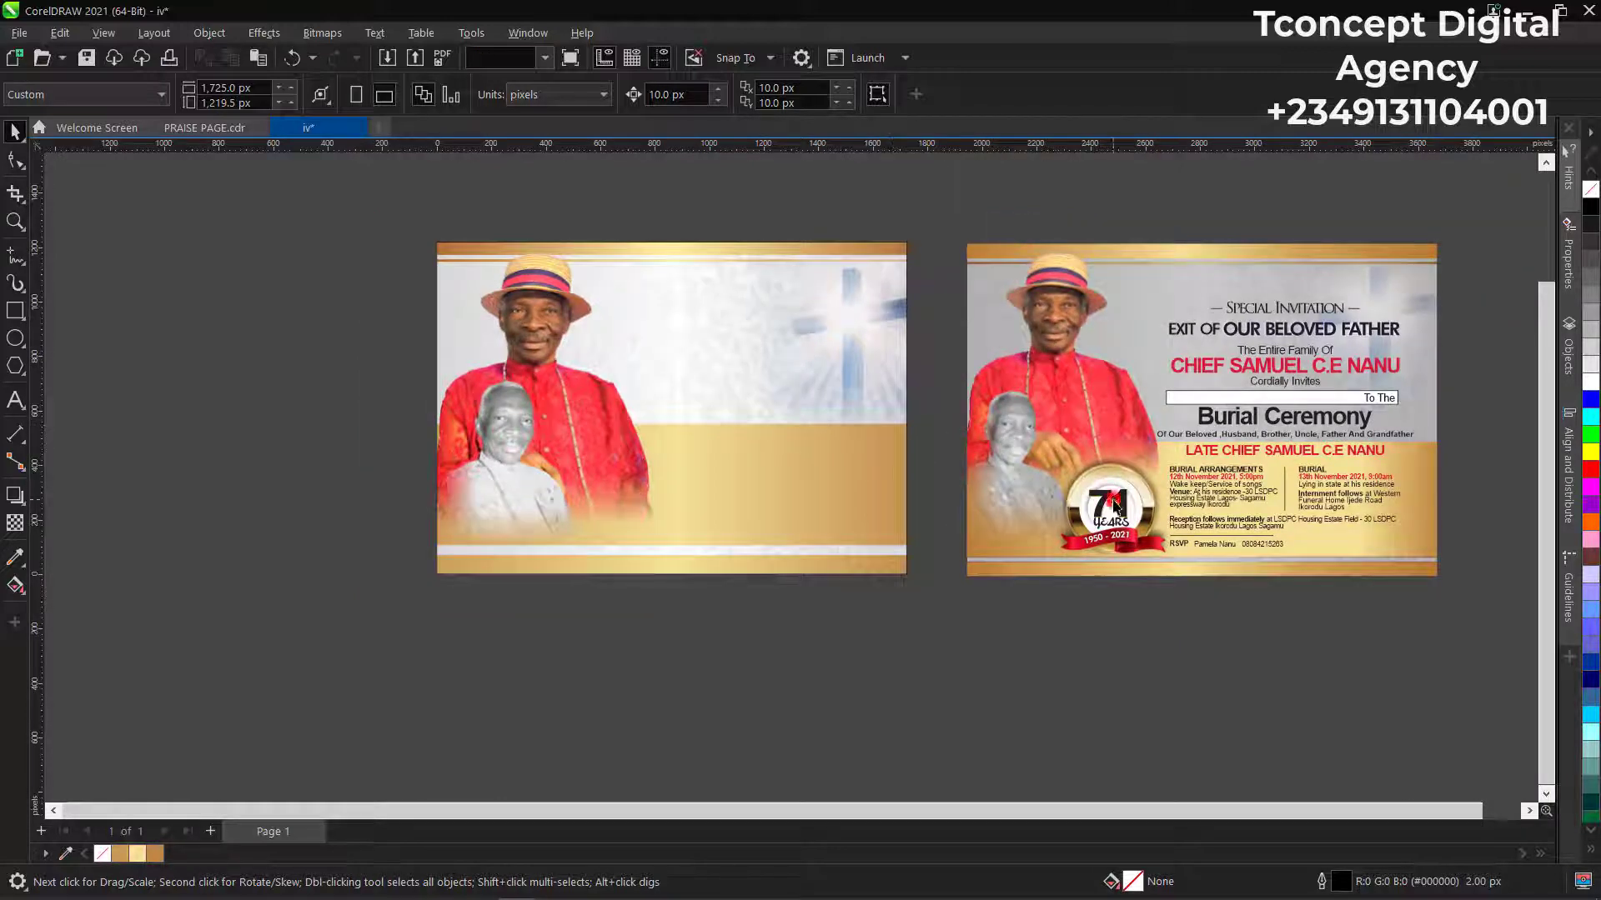
drag(1116, 506, 581, 491)
click(328, 447)
scroll(613, 542, up, 2)
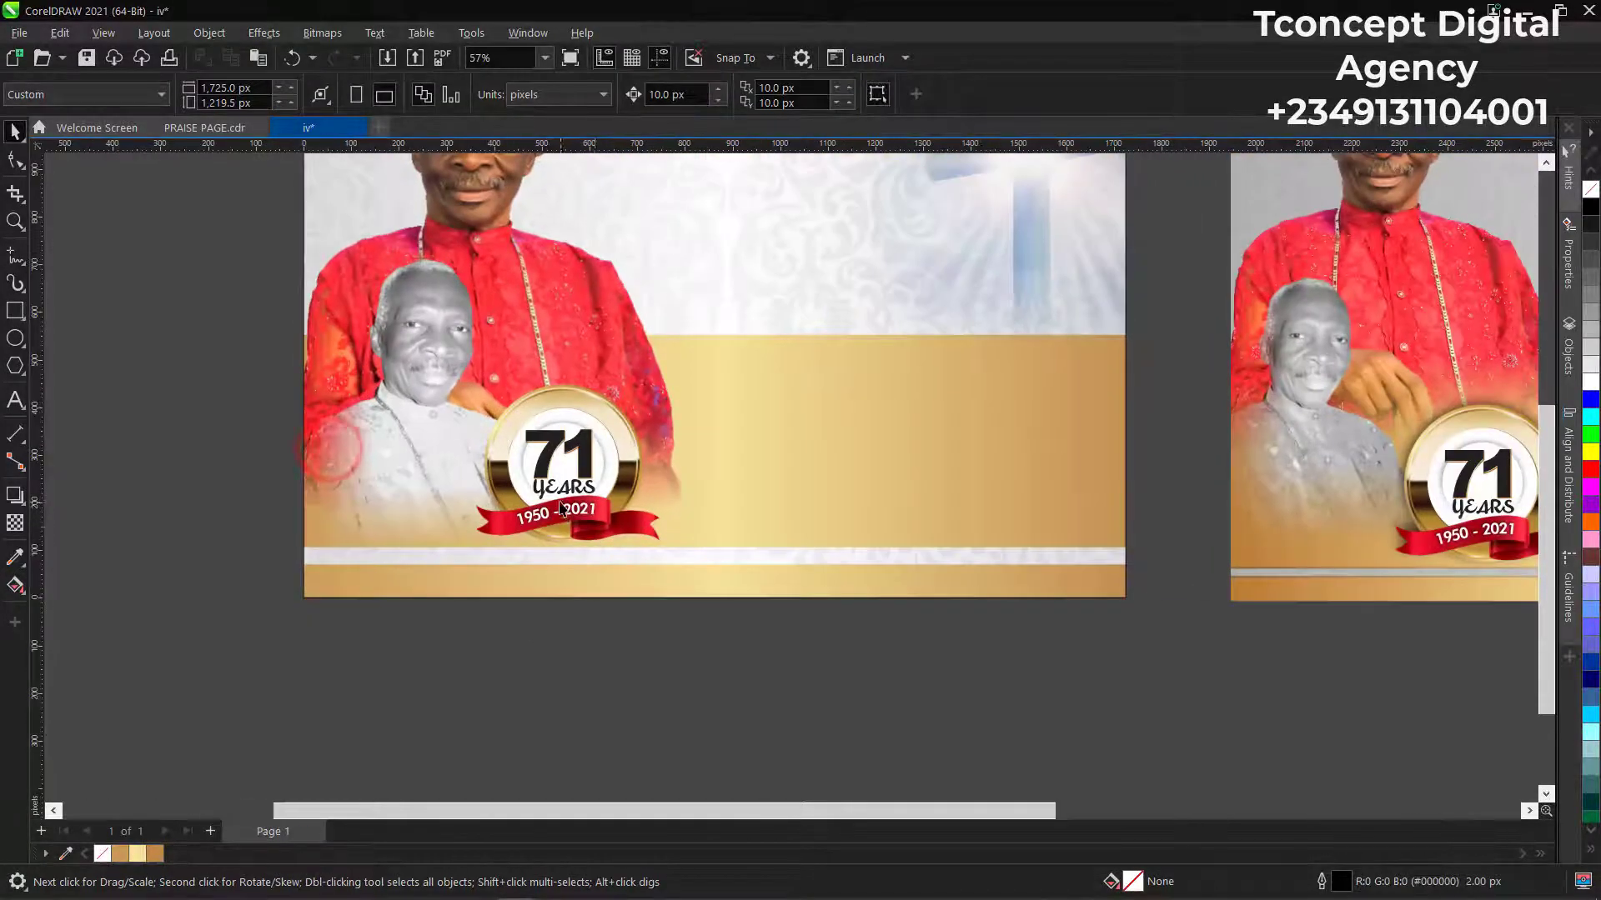
scroll(560, 510, up, 2)
scroll(559, 500, down, 2)
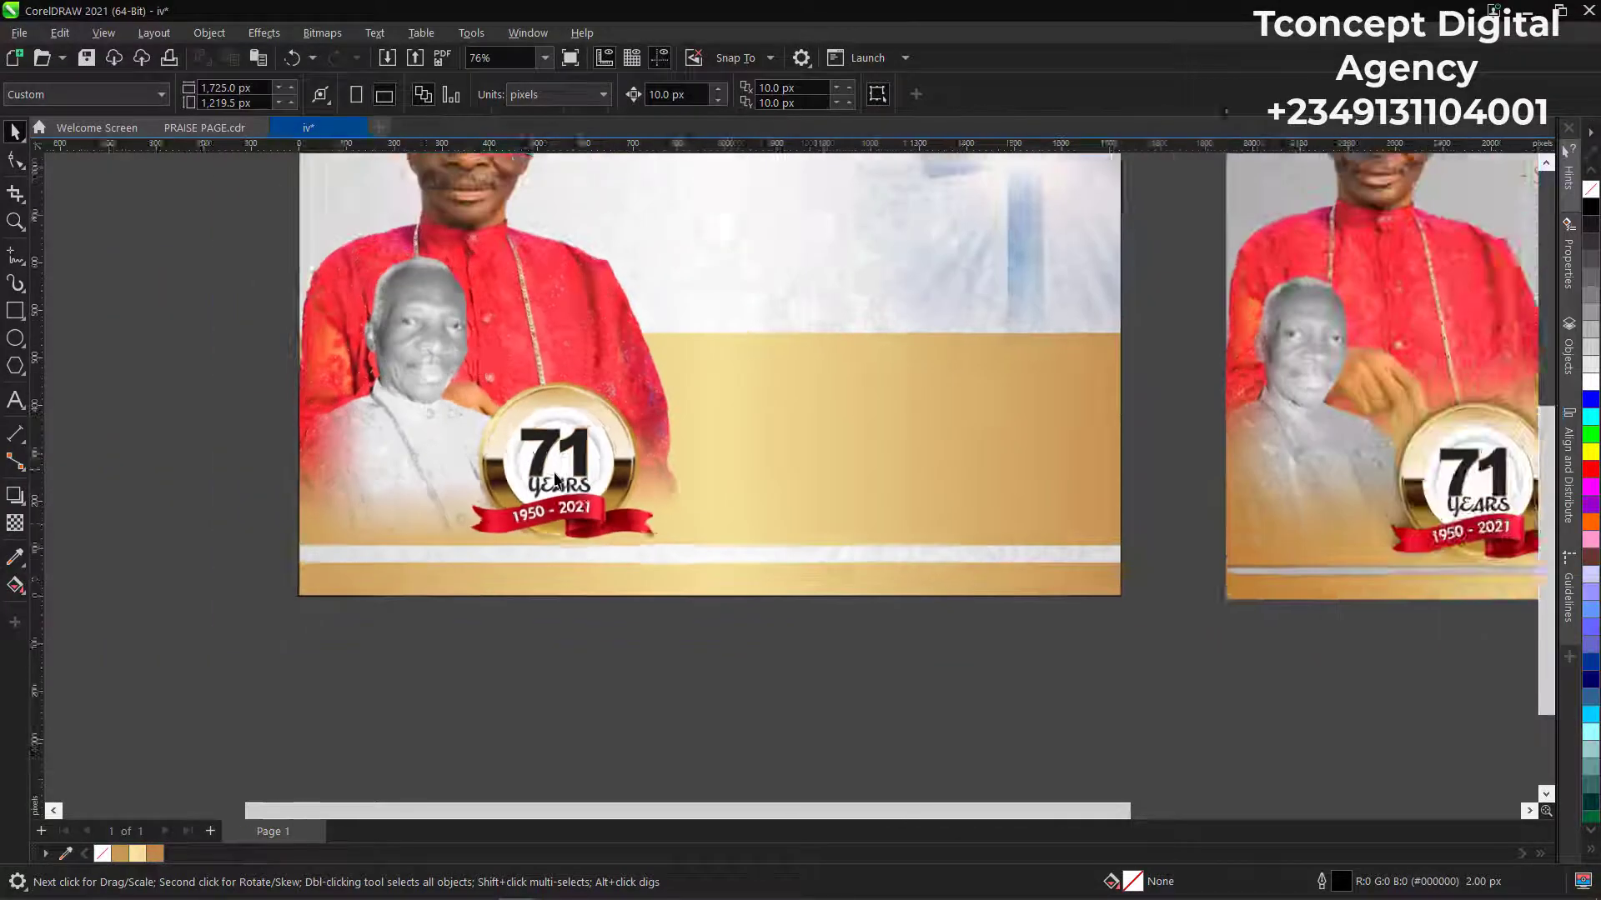
scroll(556, 479, down, 4)
scroll(565, 503, up, 1)
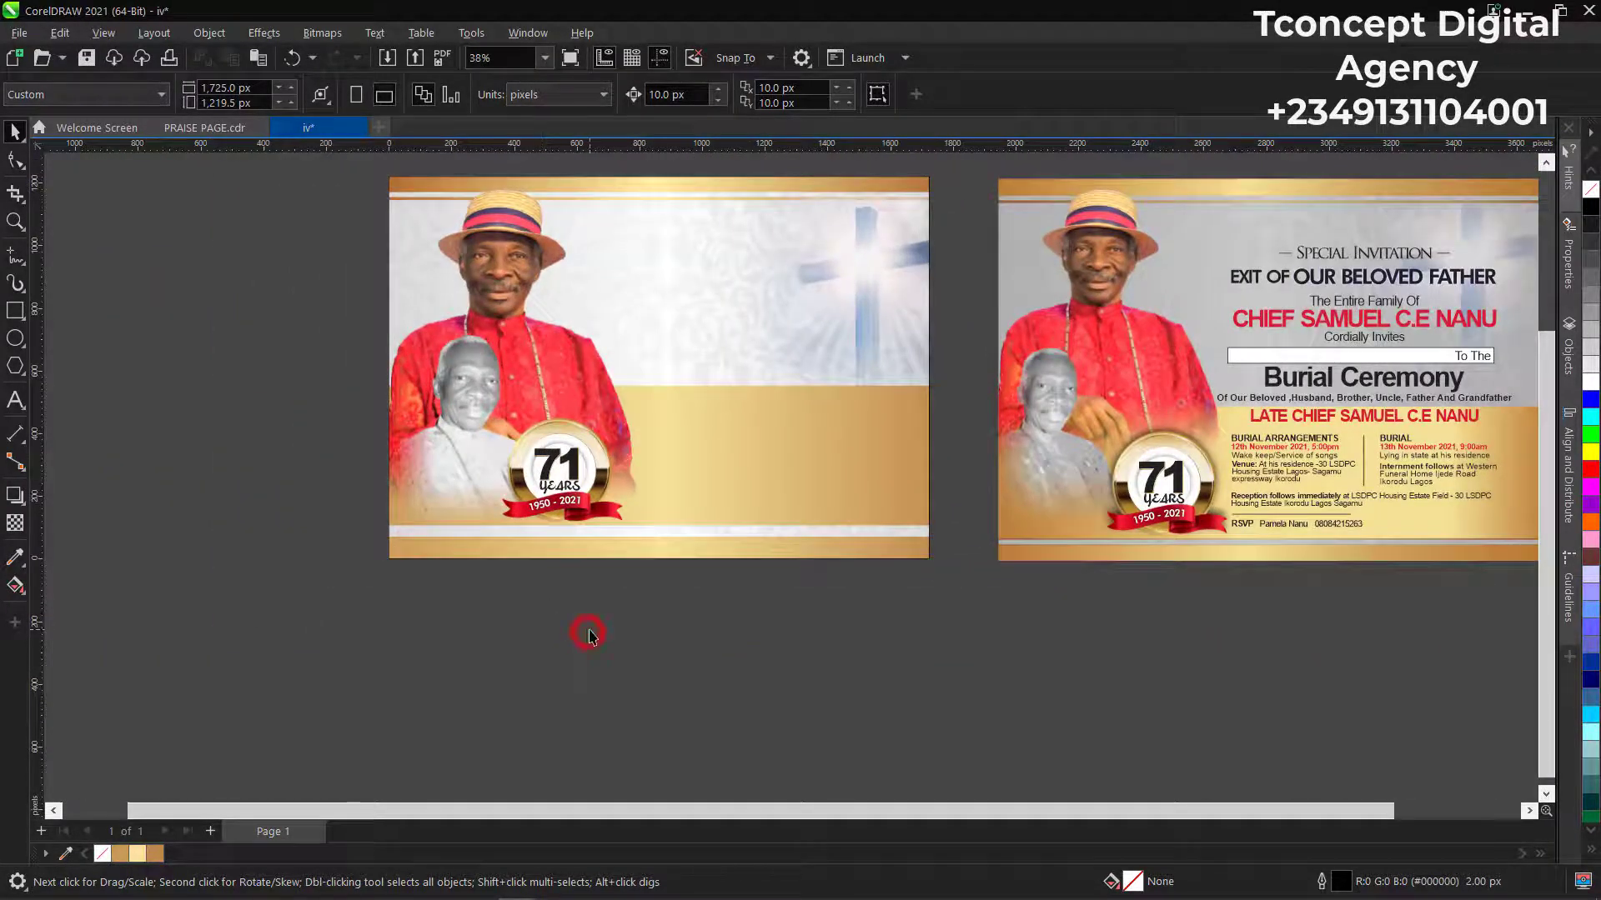
Import the "red (2)" ribbon image from the Desktop JOBS folder and place it below the card at about 543 by 332 px.
key(ctrl+i)
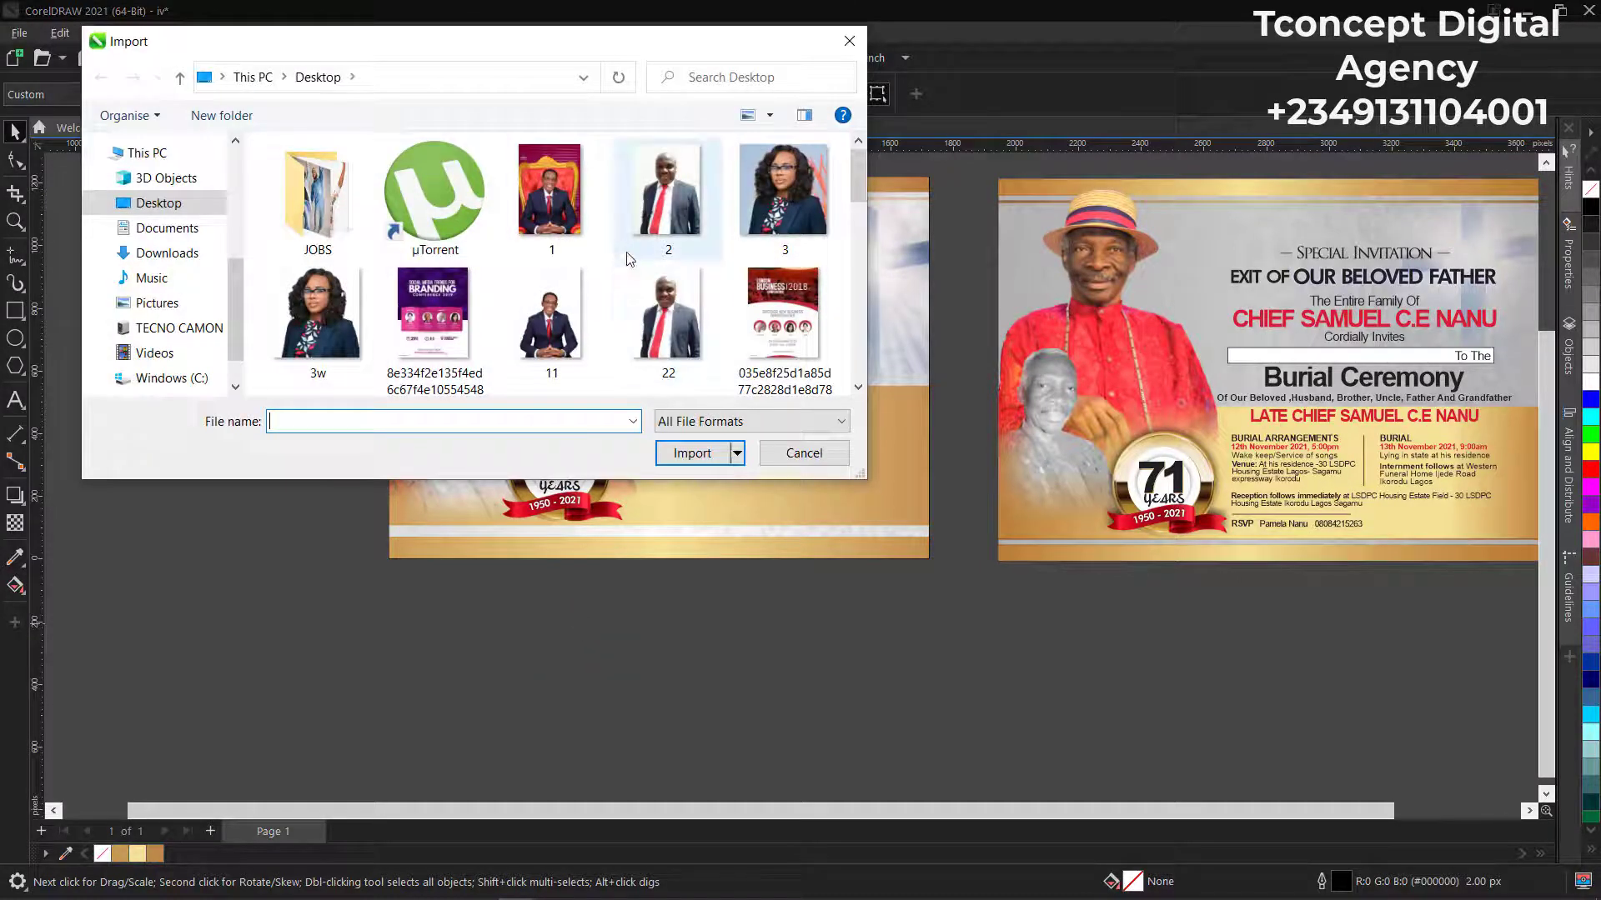
double_click(321, 192)
scroll(700, 250, down, 3)
scroll(700, 250, down, 3)
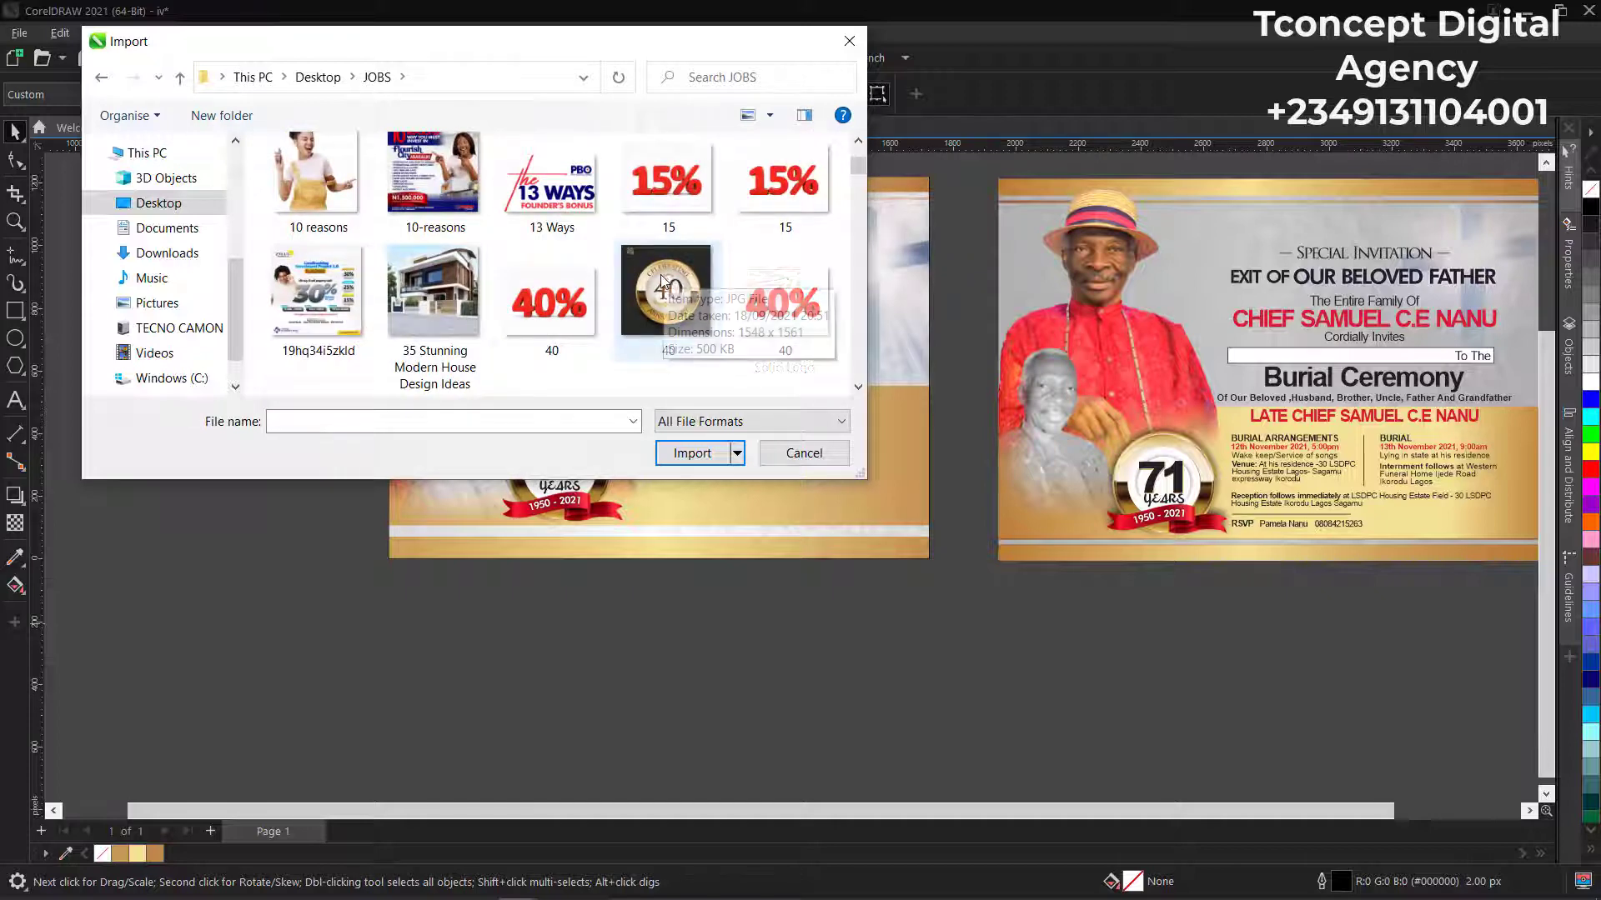
scroll(625, 278, down, 2)
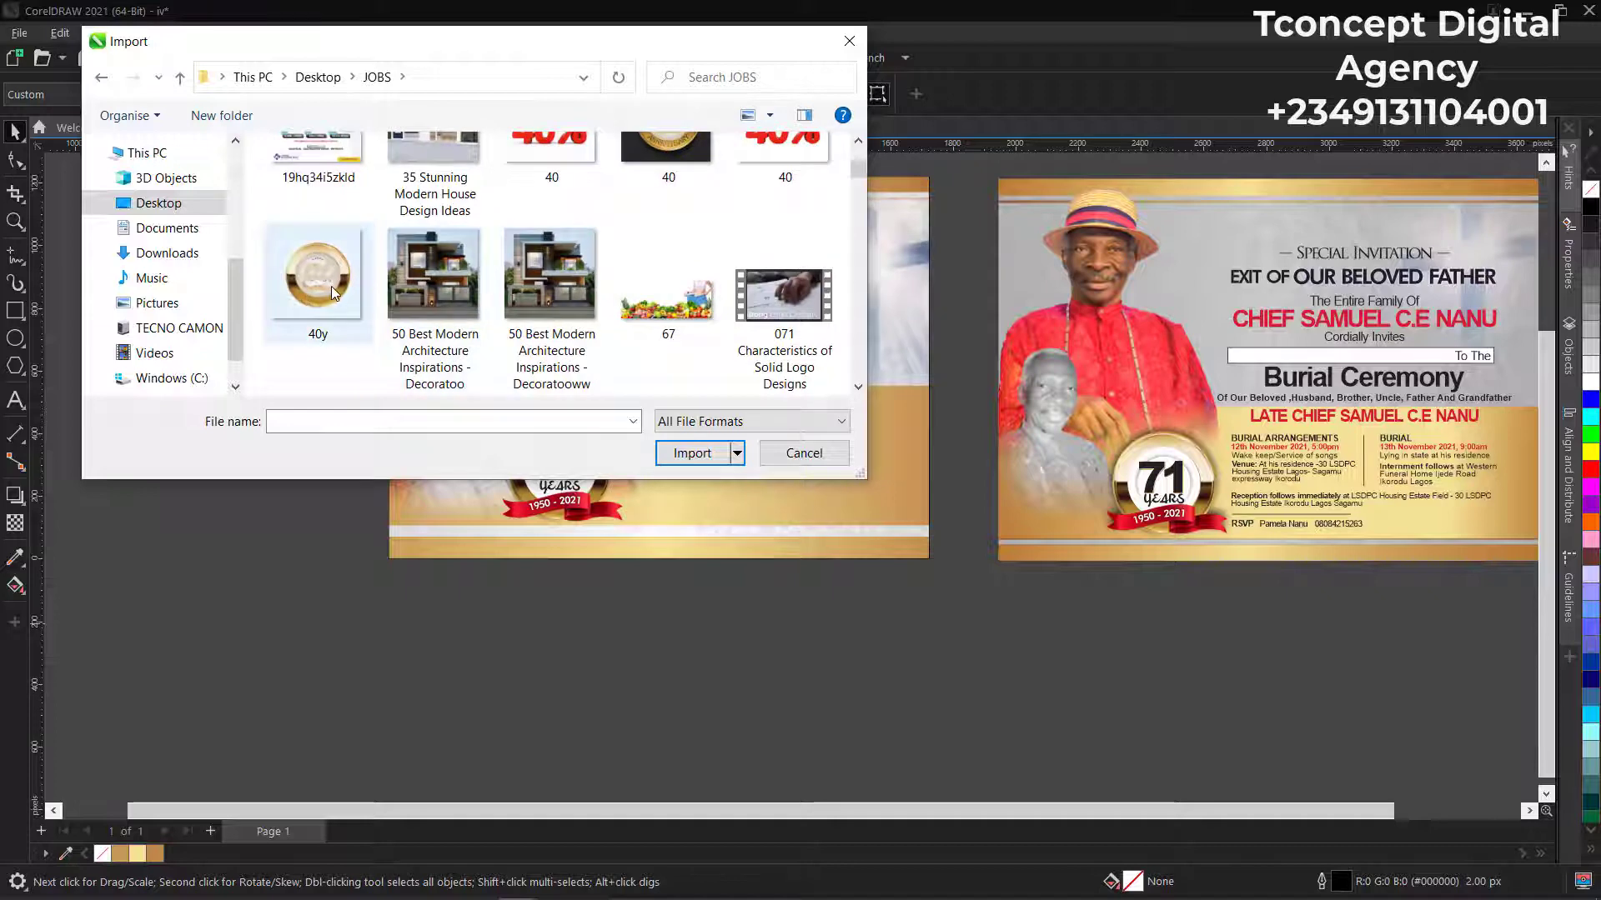
scroll(331, 286, down, 5)
scroll(688, 277, down, 8)
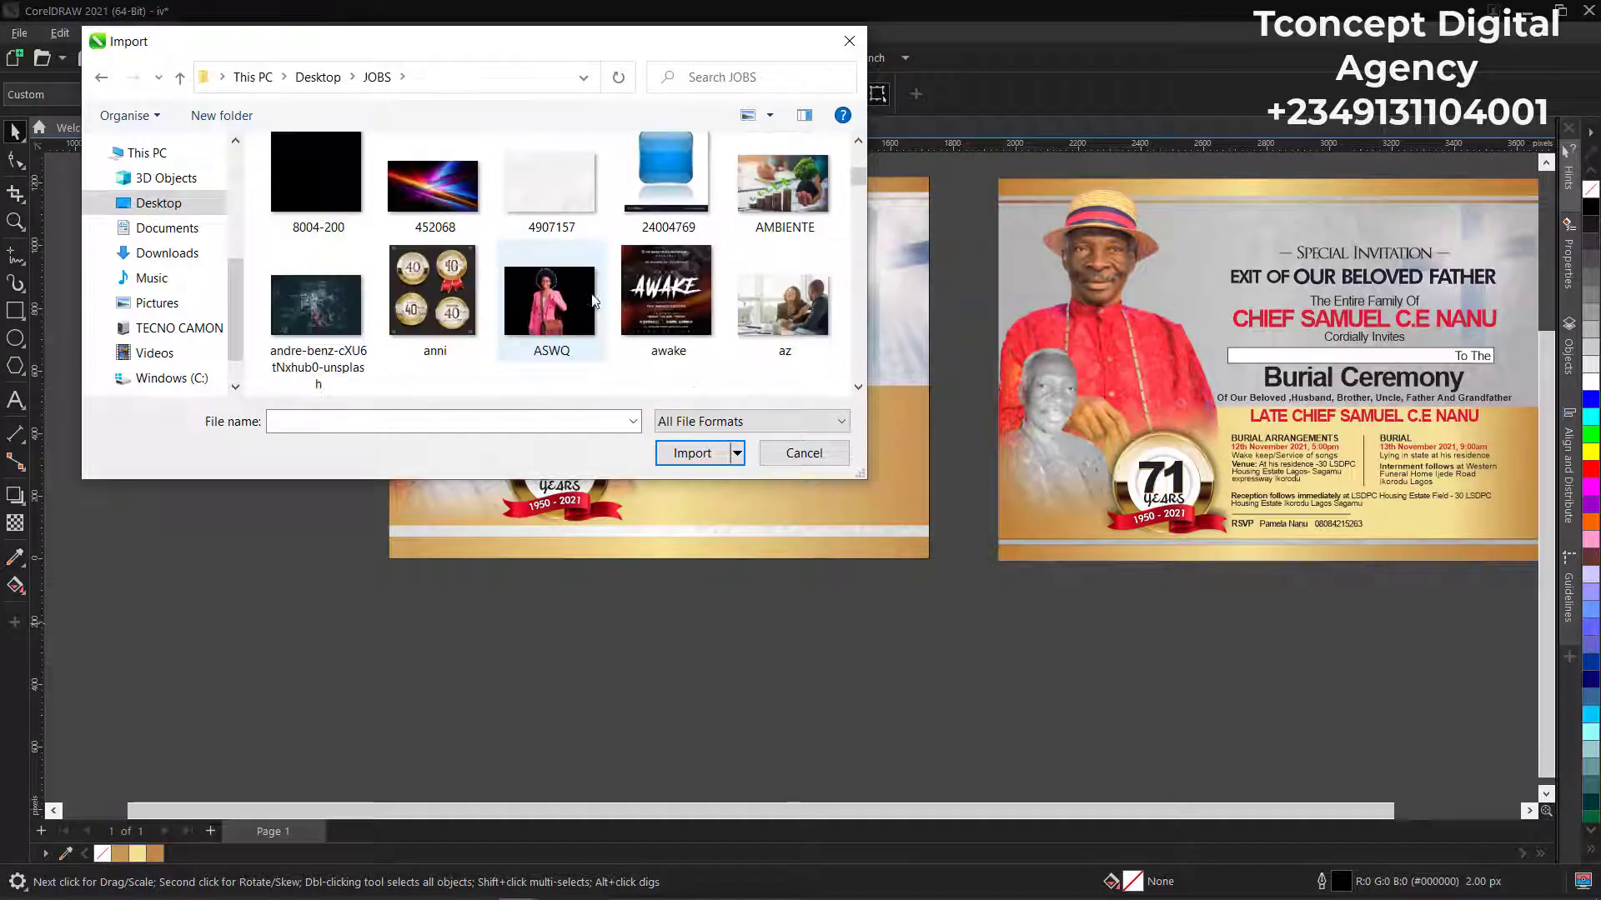
scroll(535, 302, down, 1)
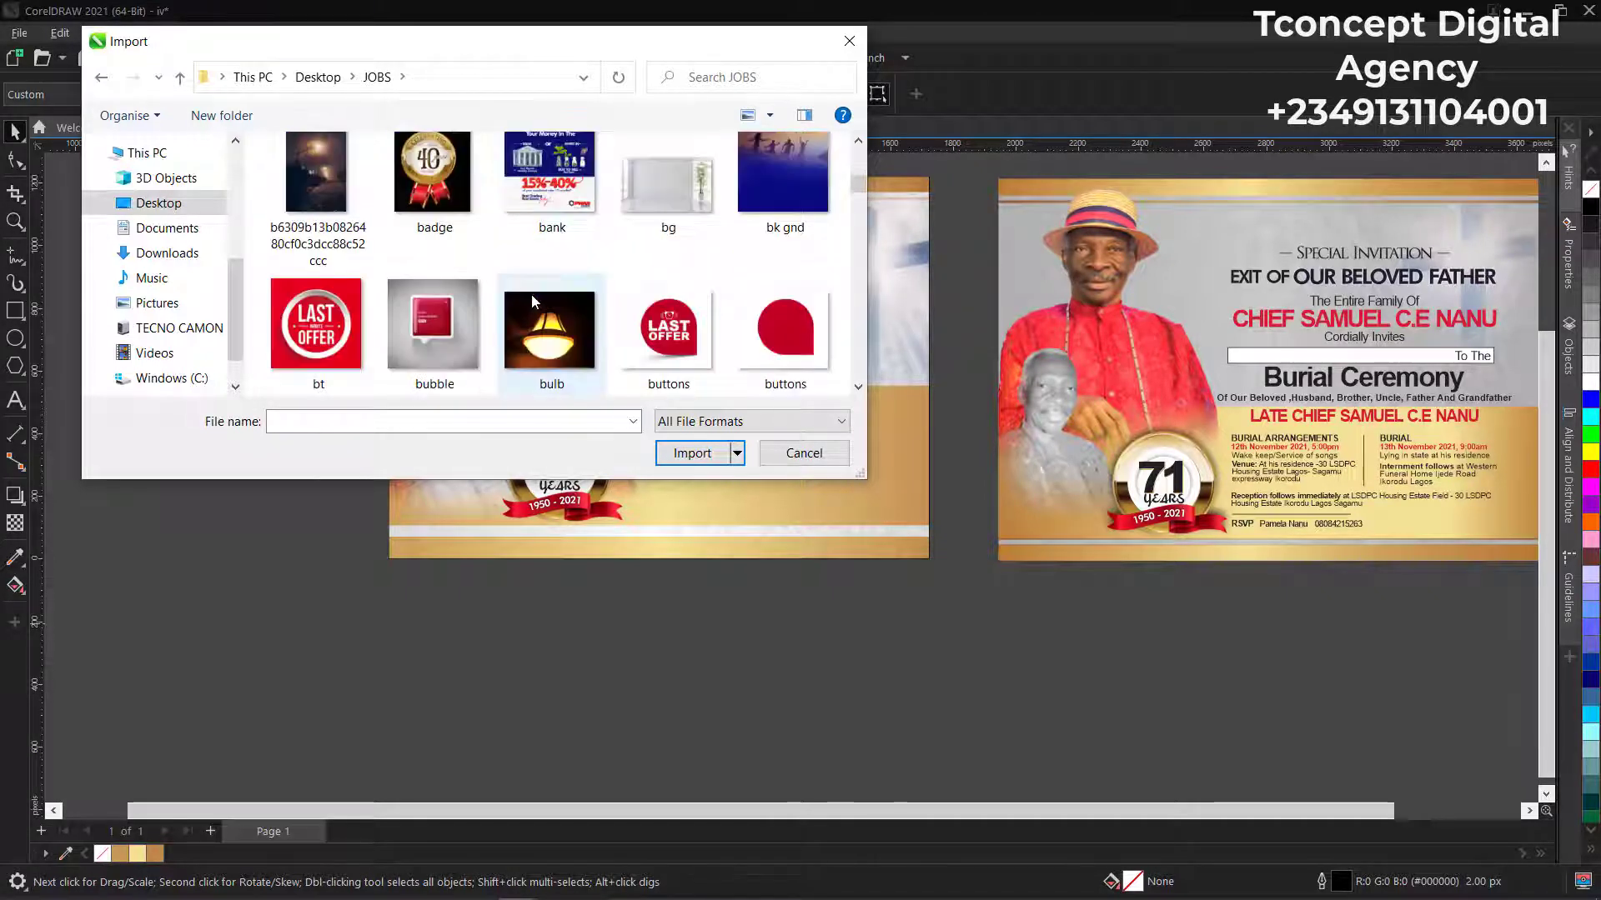
scroll(558, 266, down, 3)
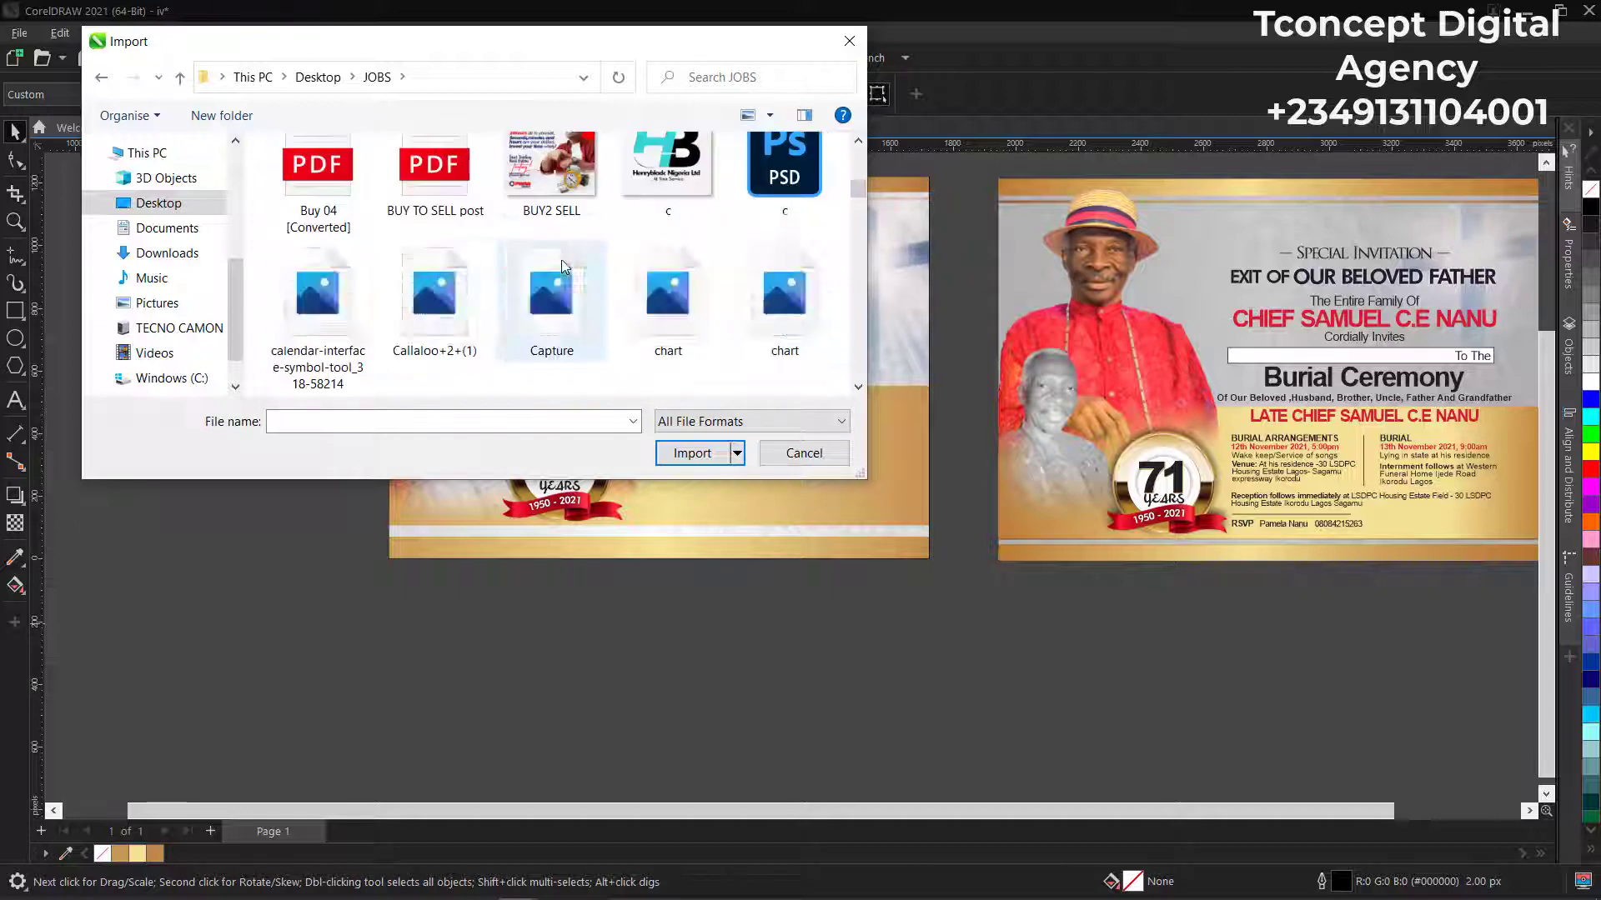
scroll(586, 346, down, 1)
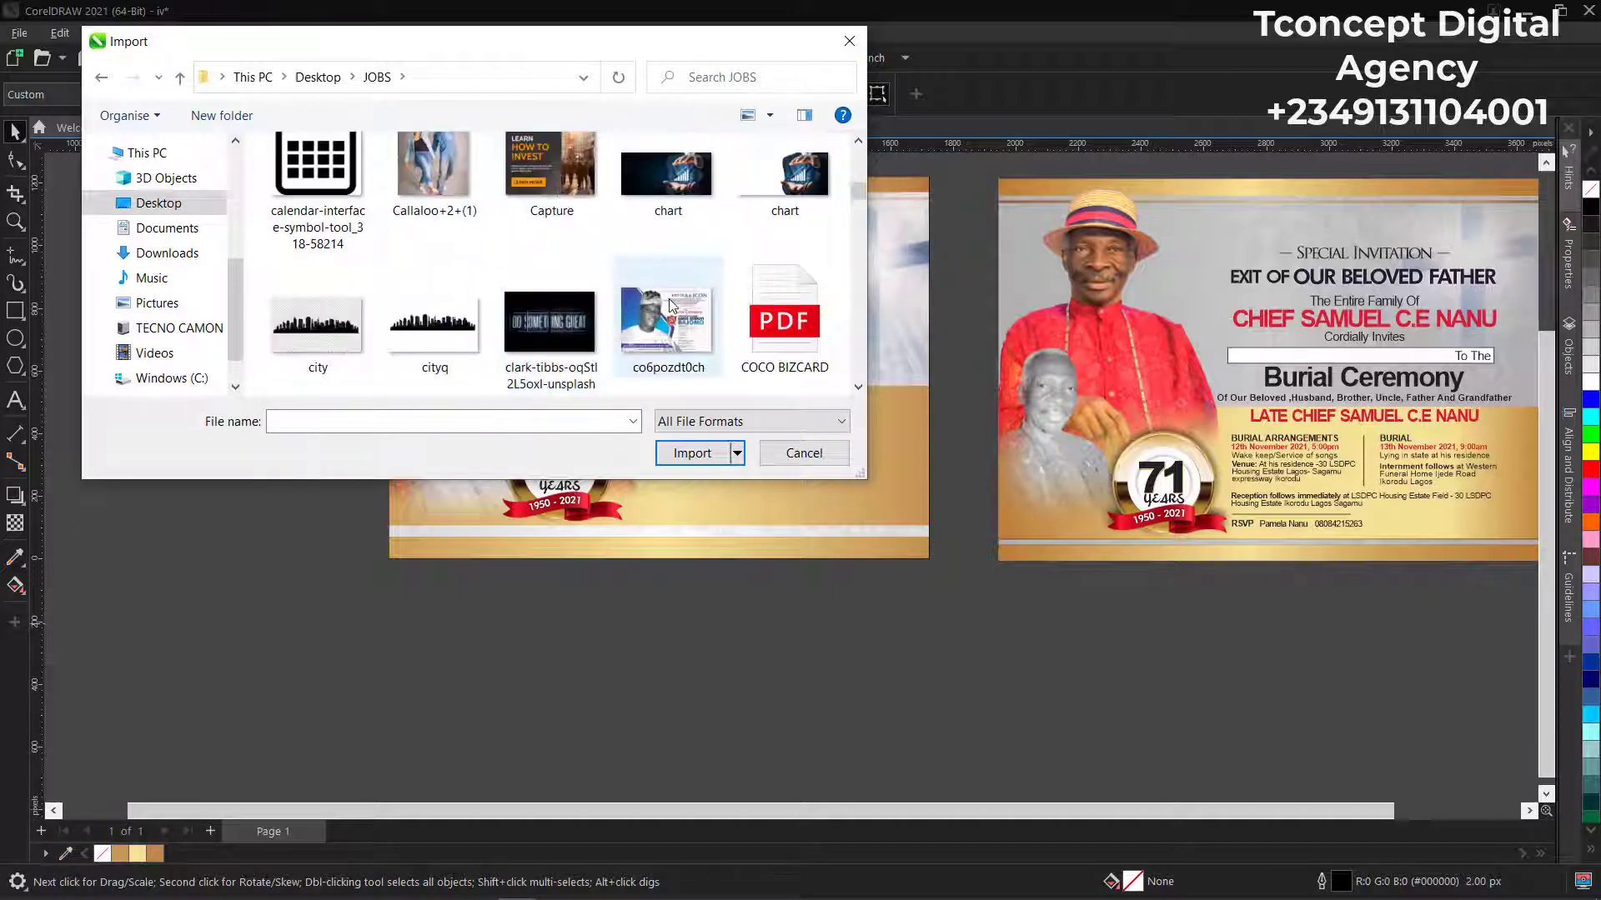
scroll(666, 301, down, 3)
scroll(662, 305, down, 4)
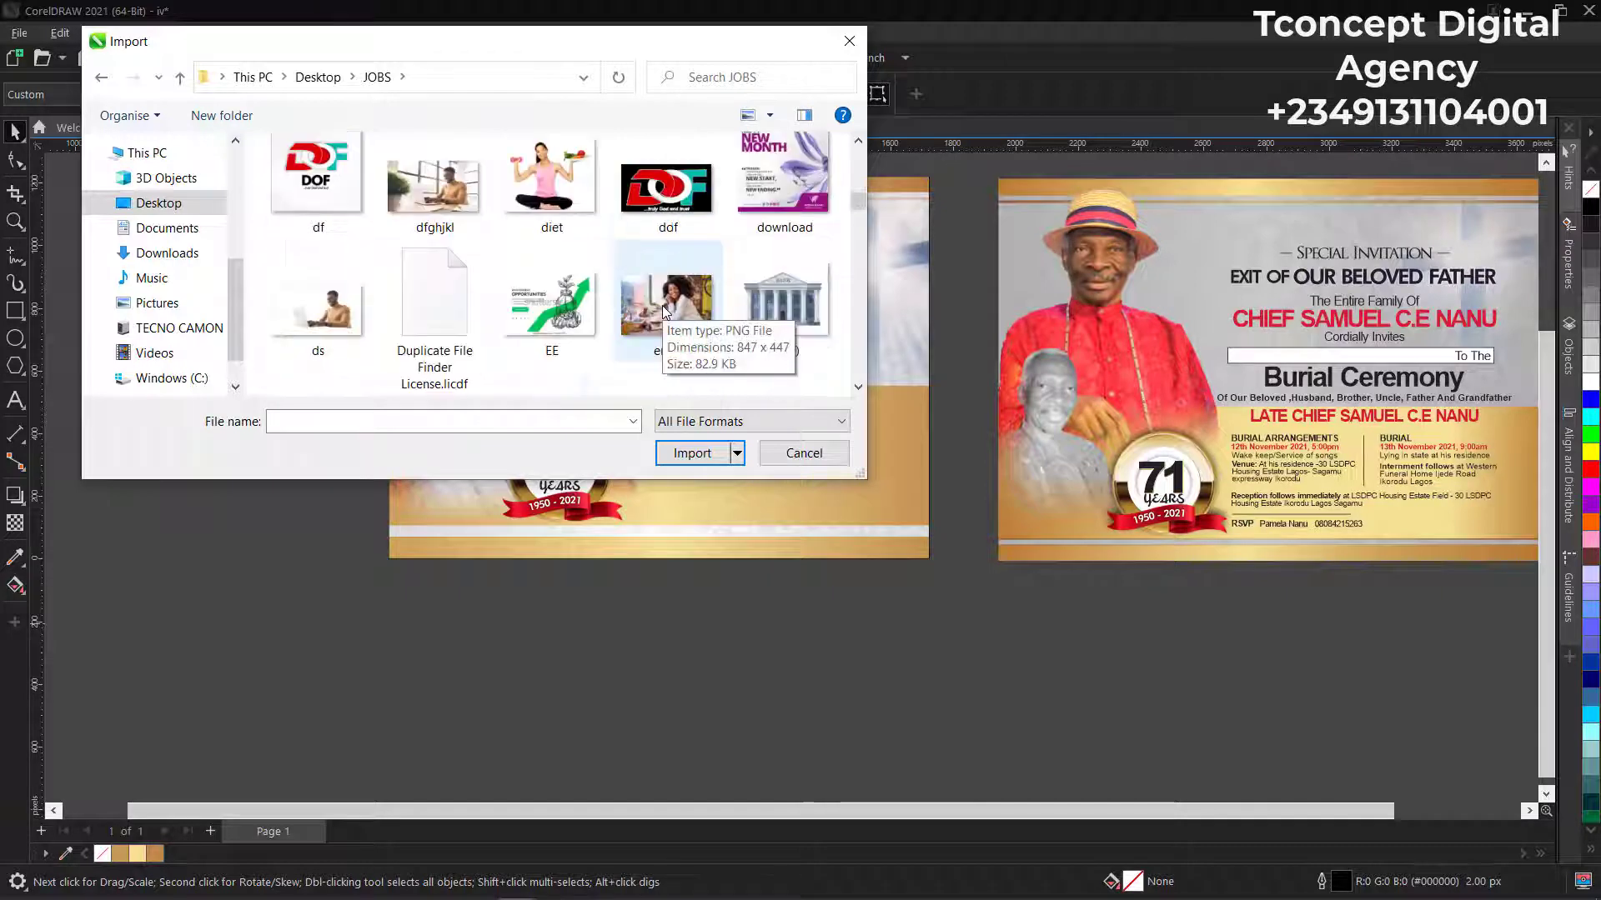
scroll(626, 308, down, 4)
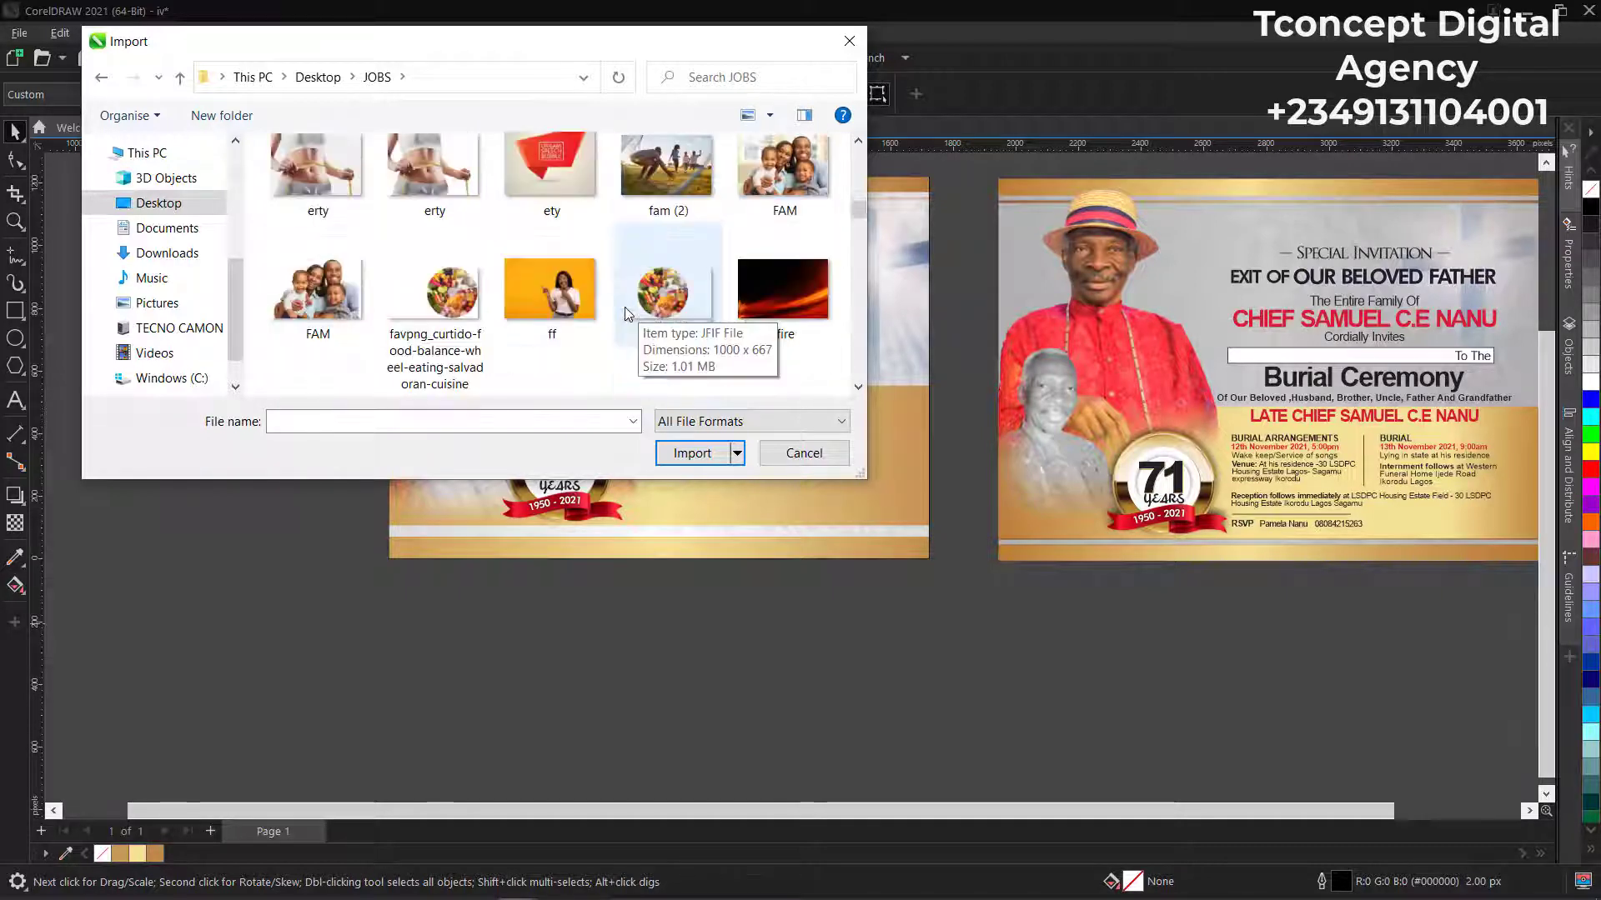
scroll(625, 314, down, 4)
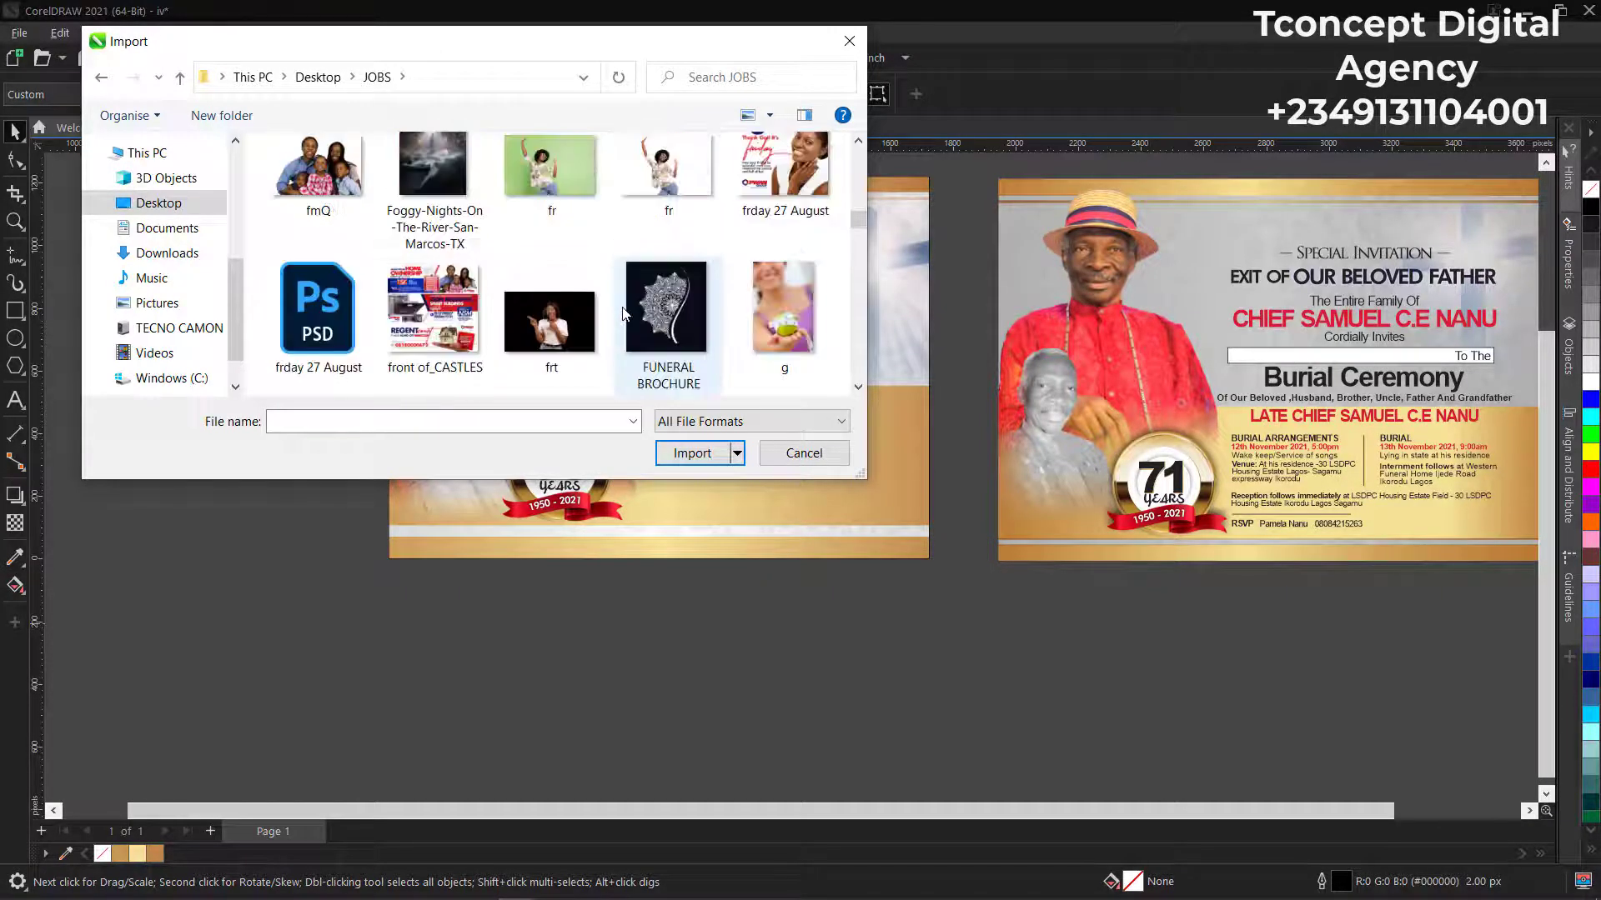
scroll(624, 312, down, 2)
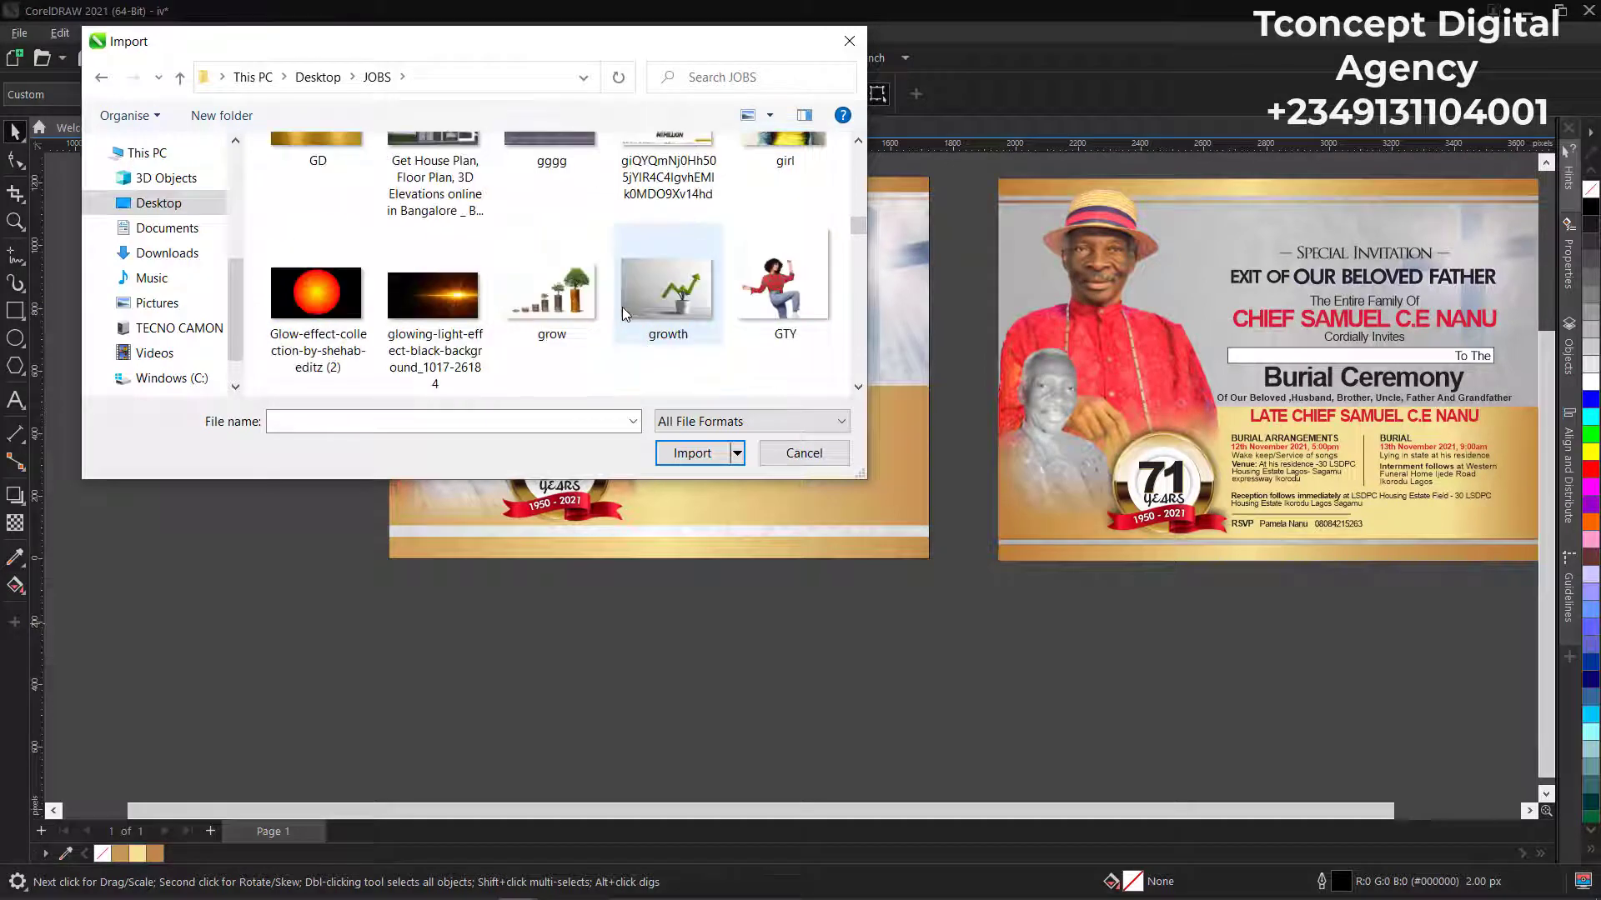
scroll(624, 312, down, 2)
scroll(622, 306, down, 2)
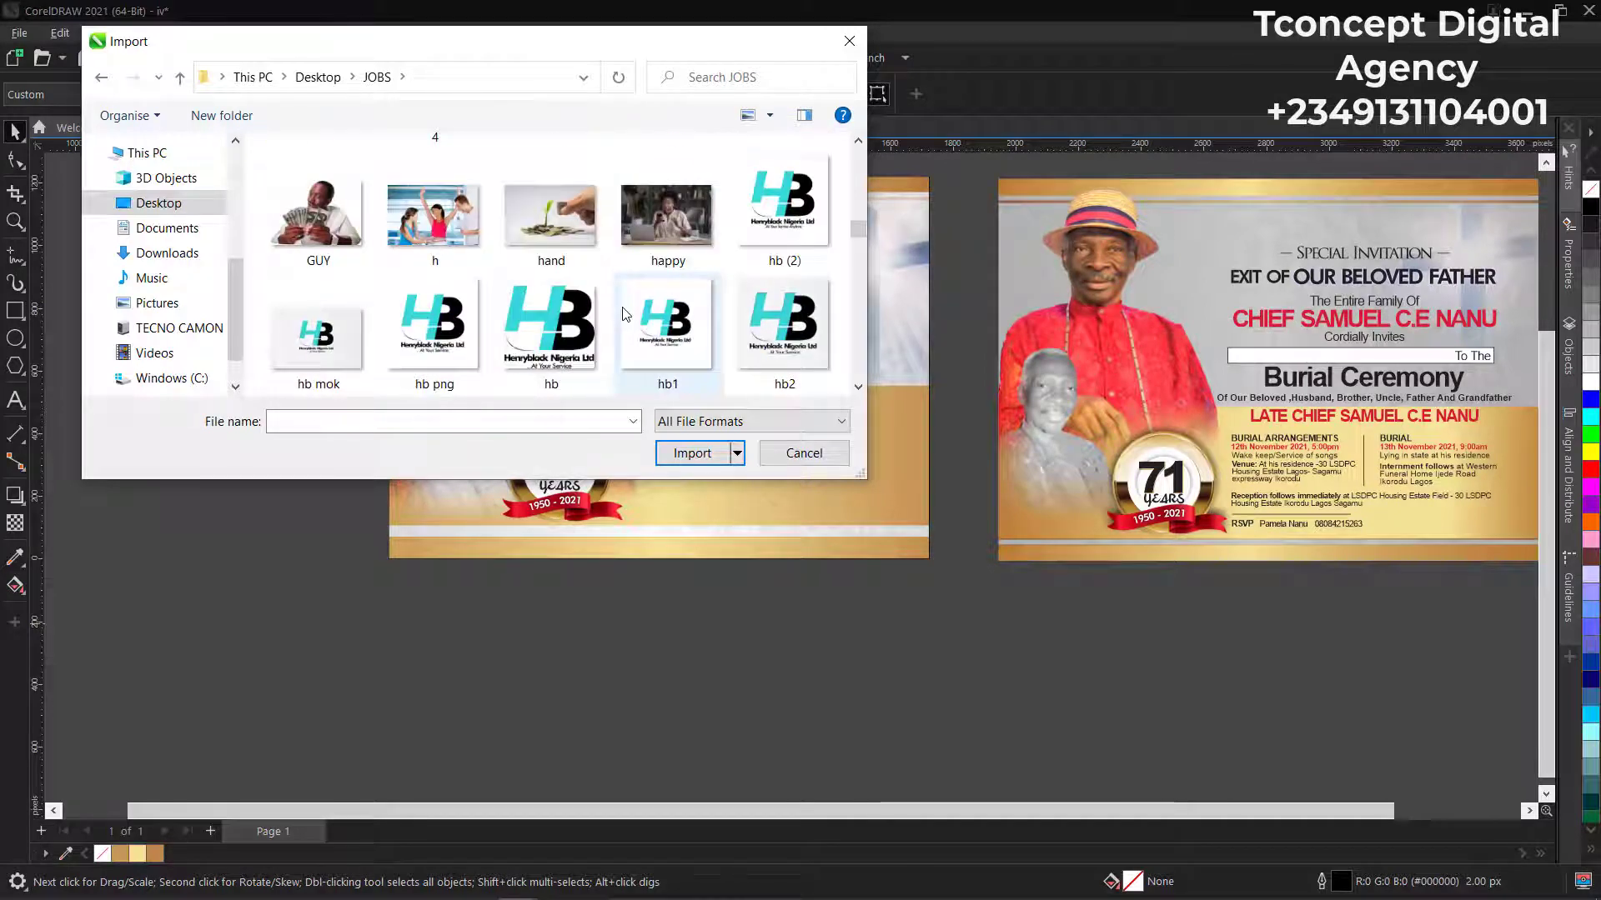
scroll(622, 307, down, 4)
scroll(622, 307, down, 8)
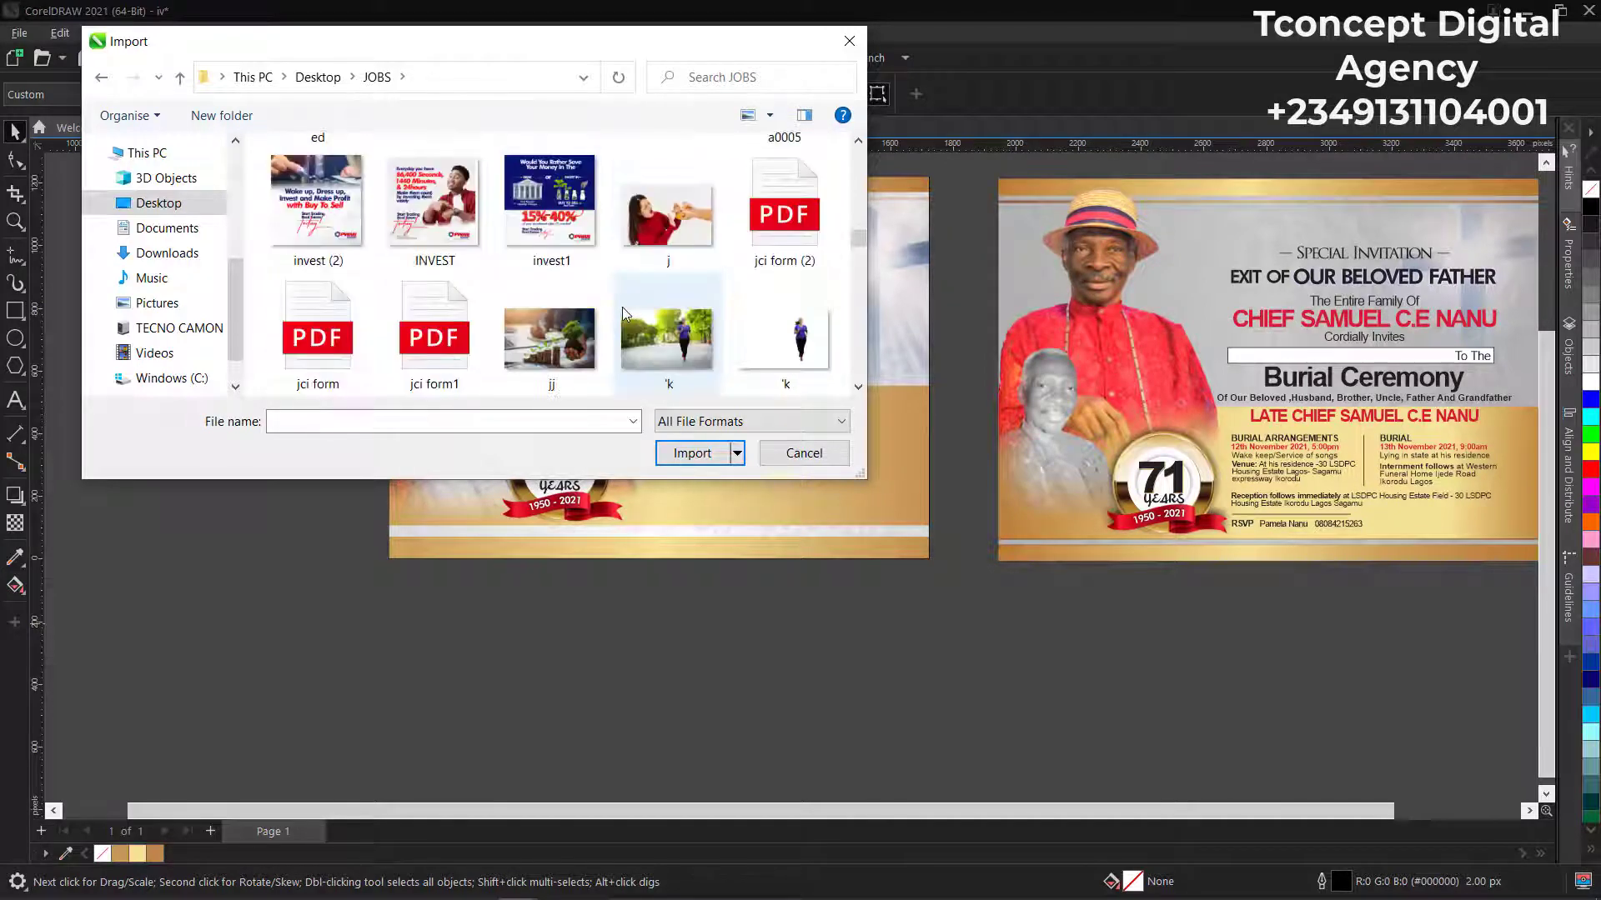
scroll(622, 307, down, 12)
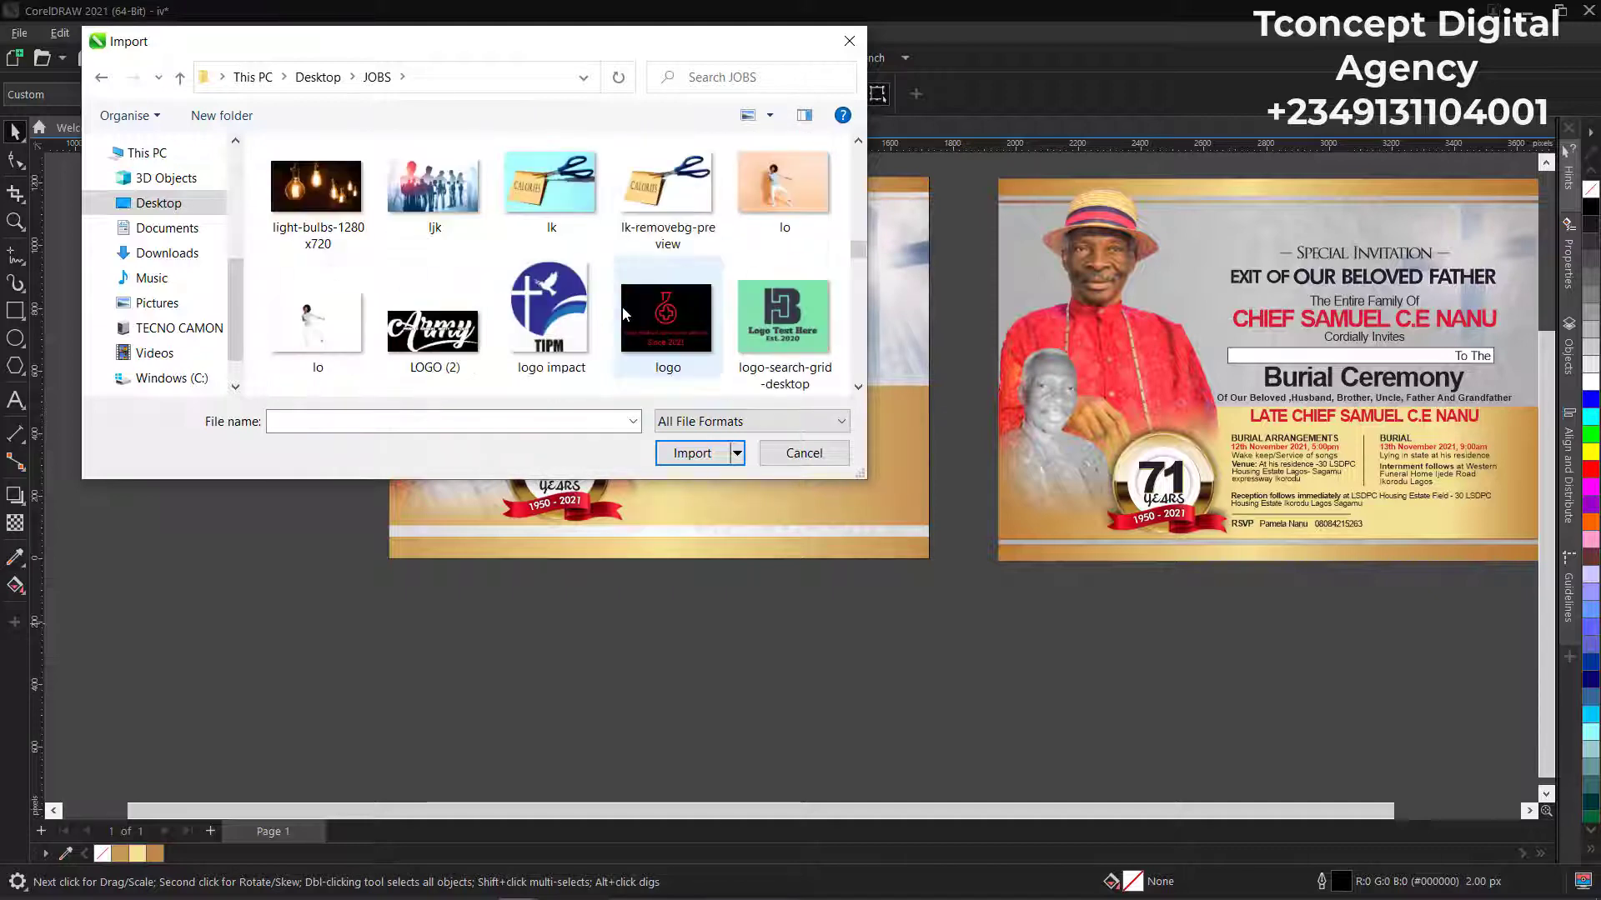
scroll(622, 307, down, 6)
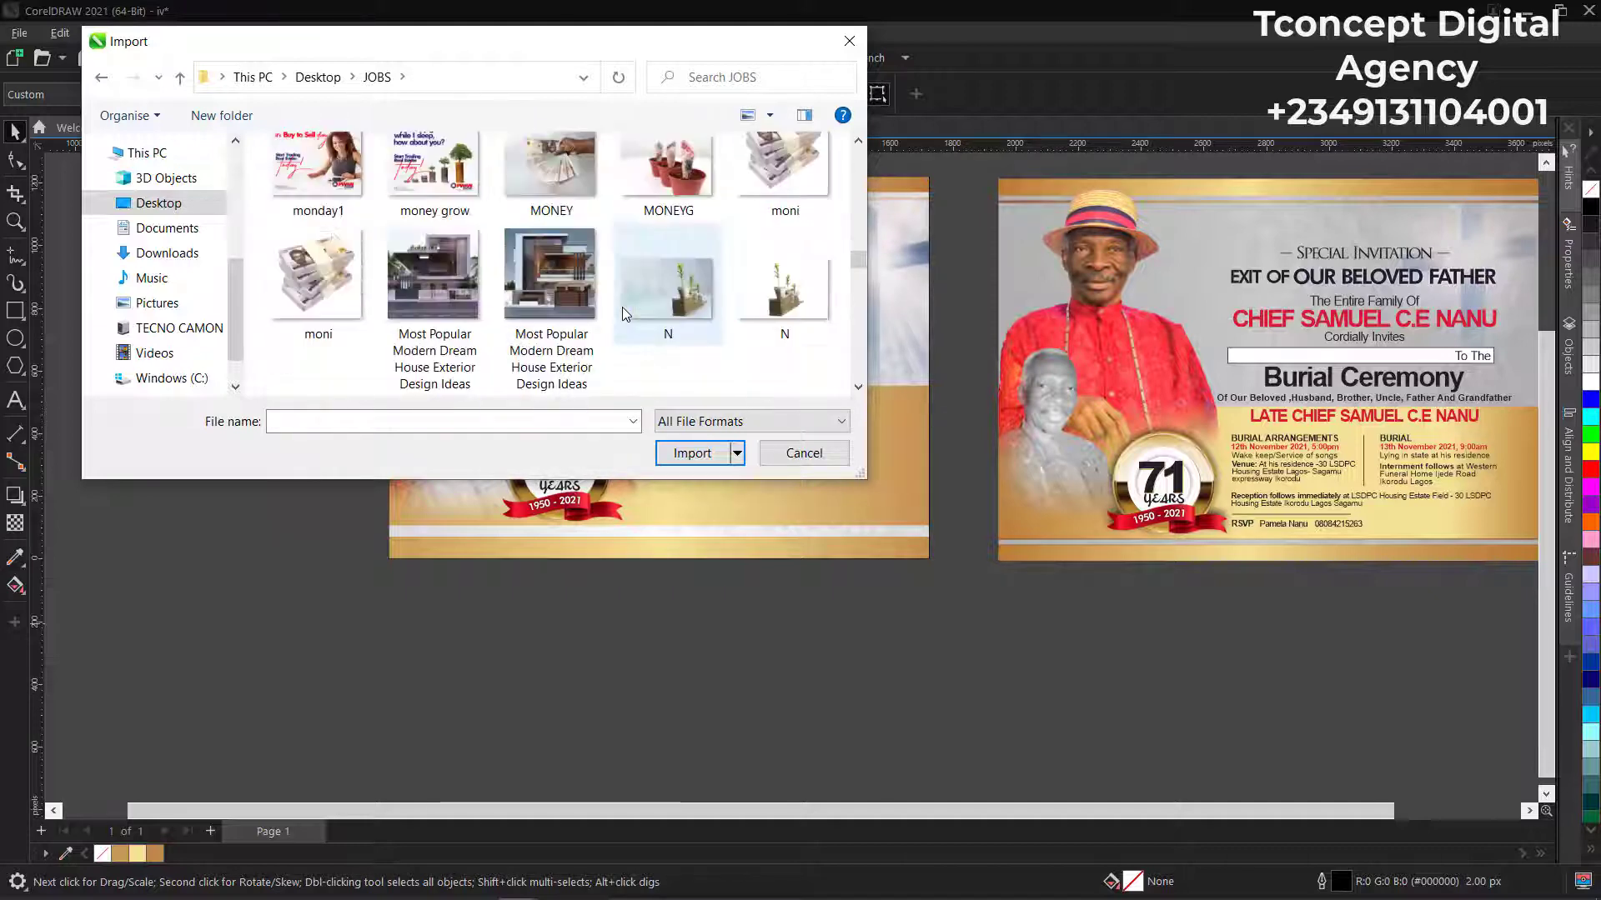
scroll(621, 312, down, 6)
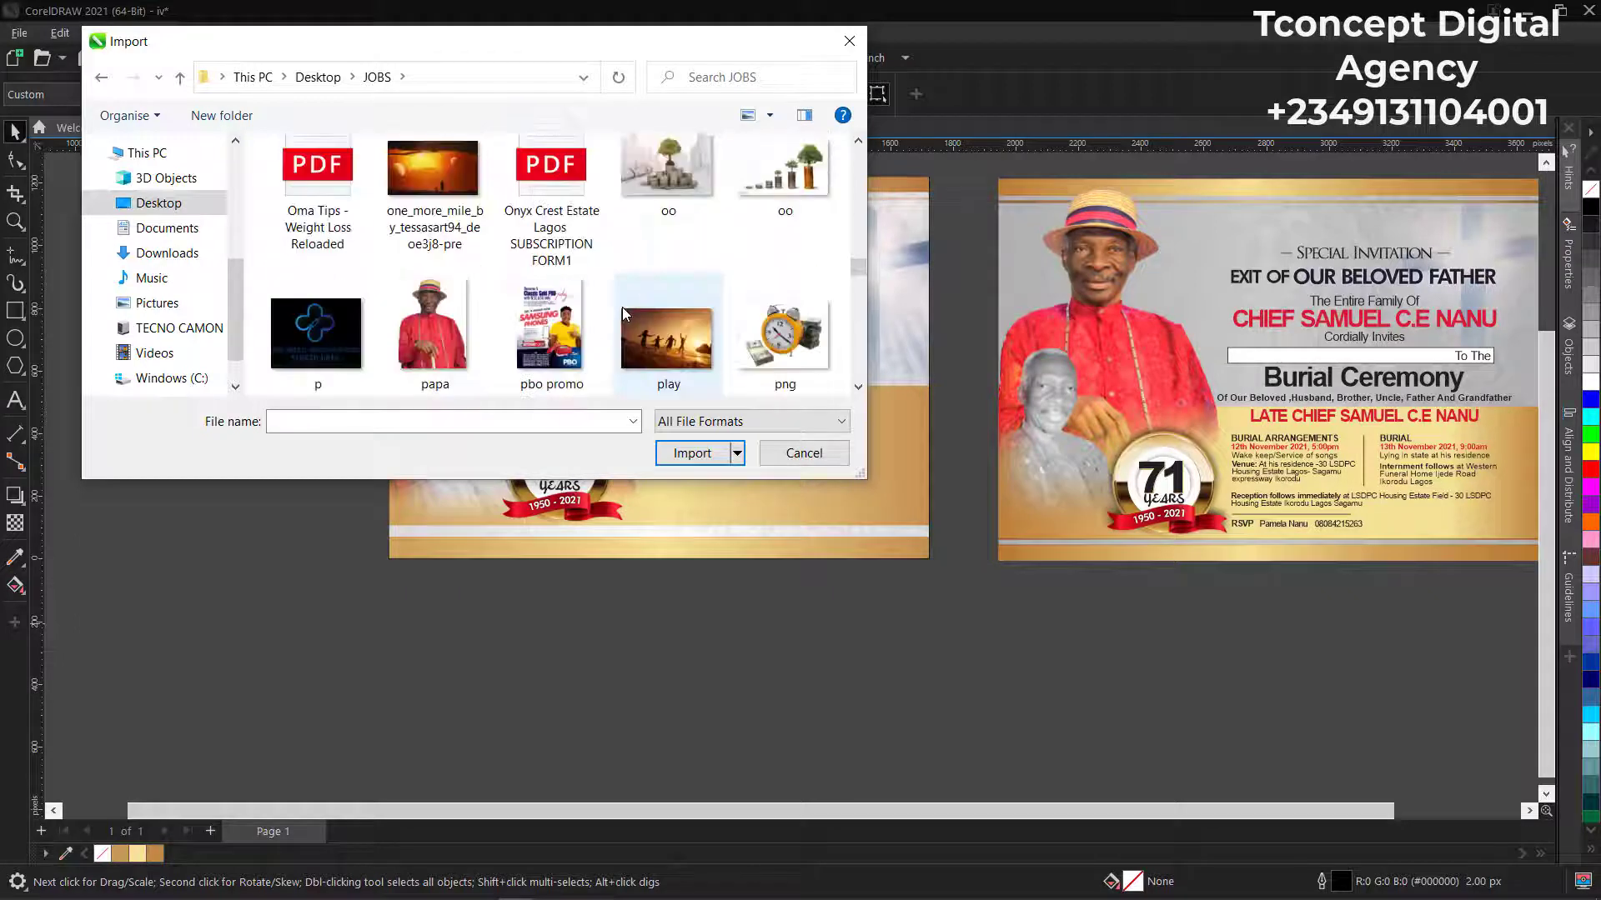
scroll(622, 311, down, 8)
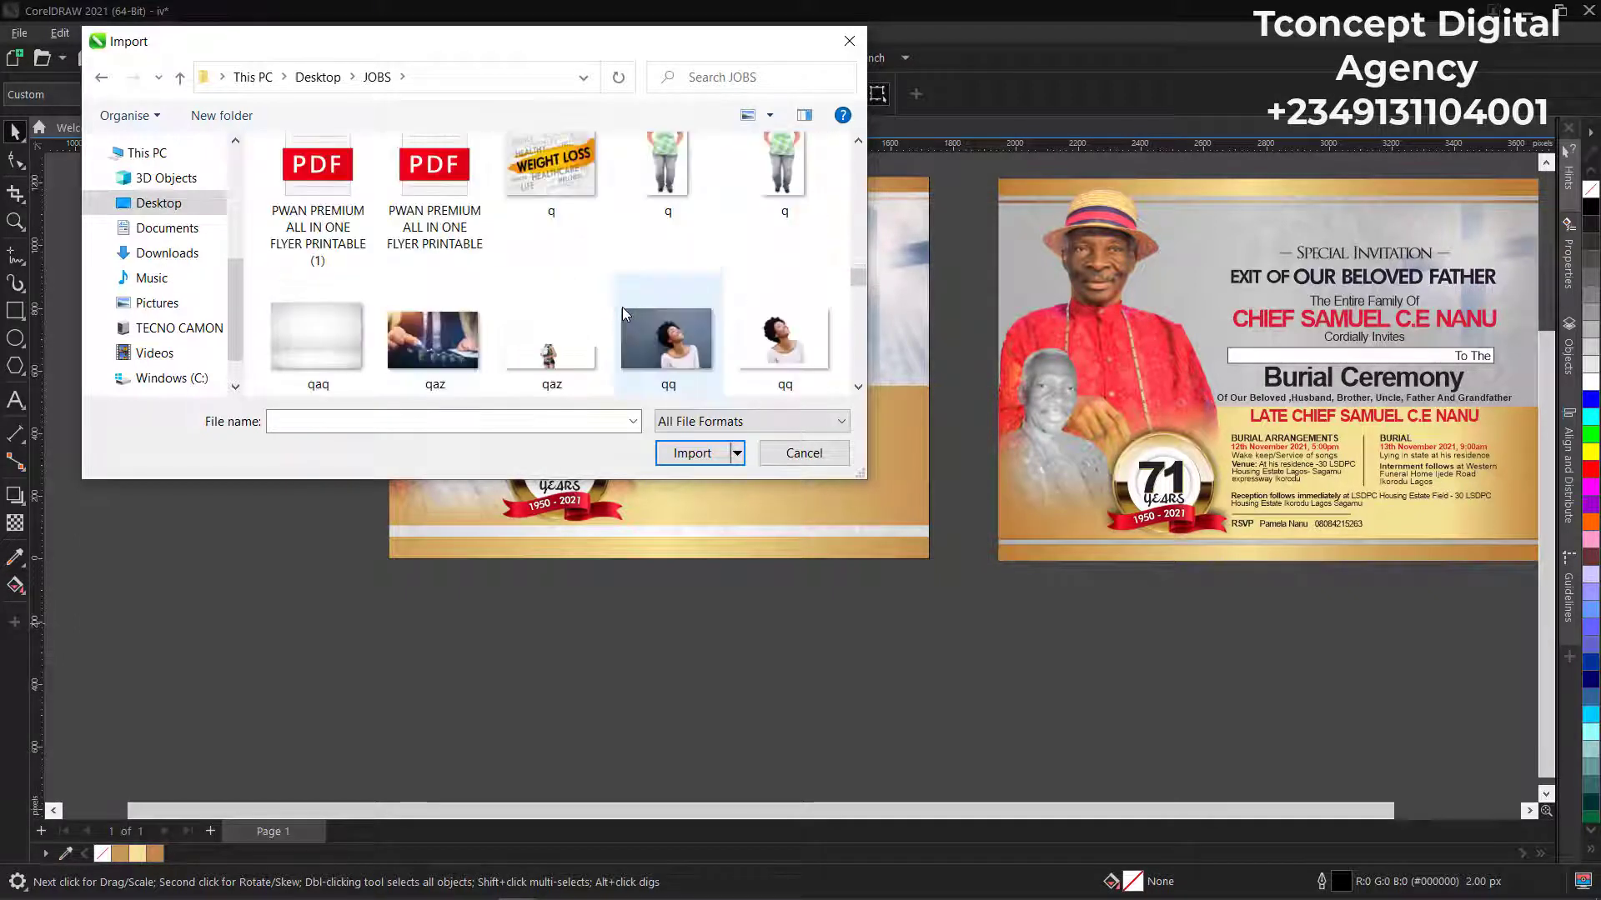
scroll(623, 313, down, 5)
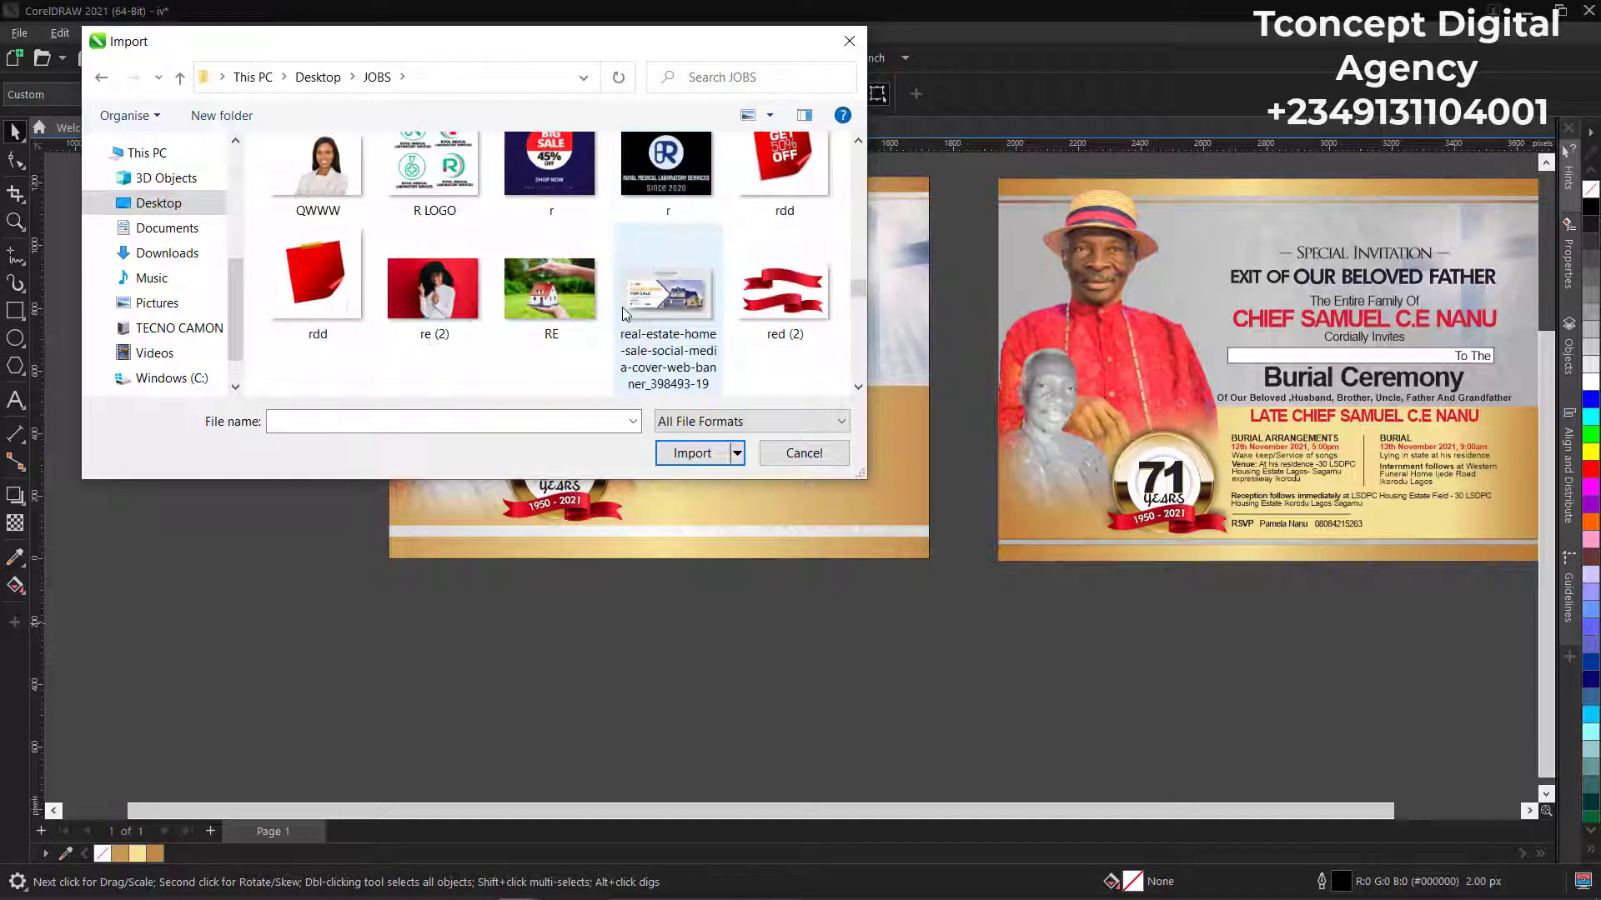
click(789, 295)
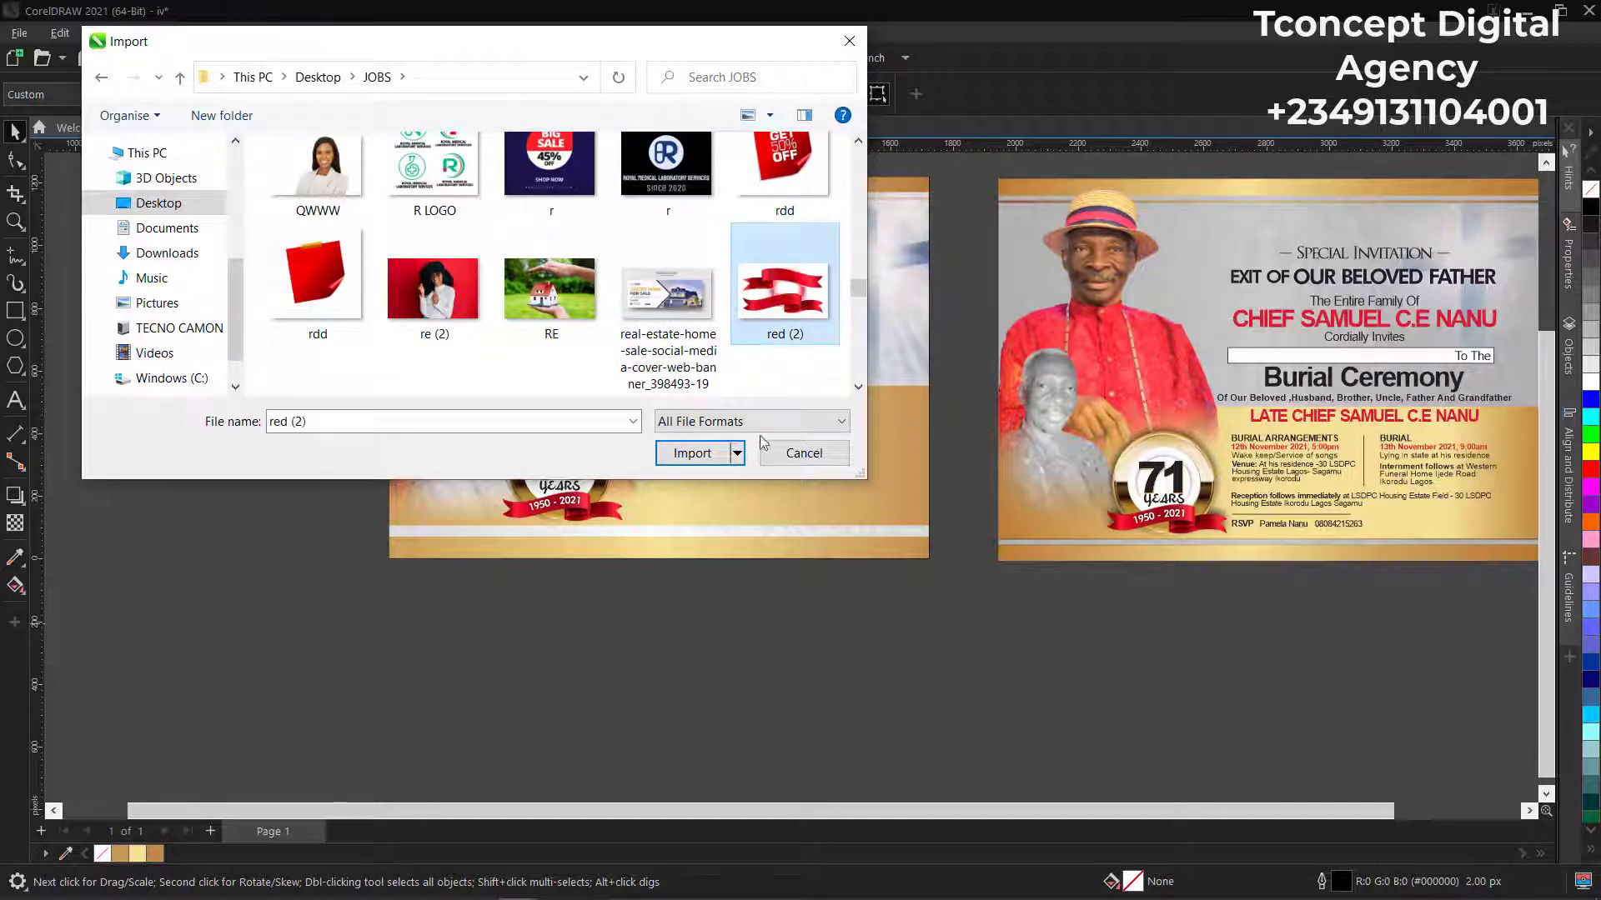
click(681, 454)
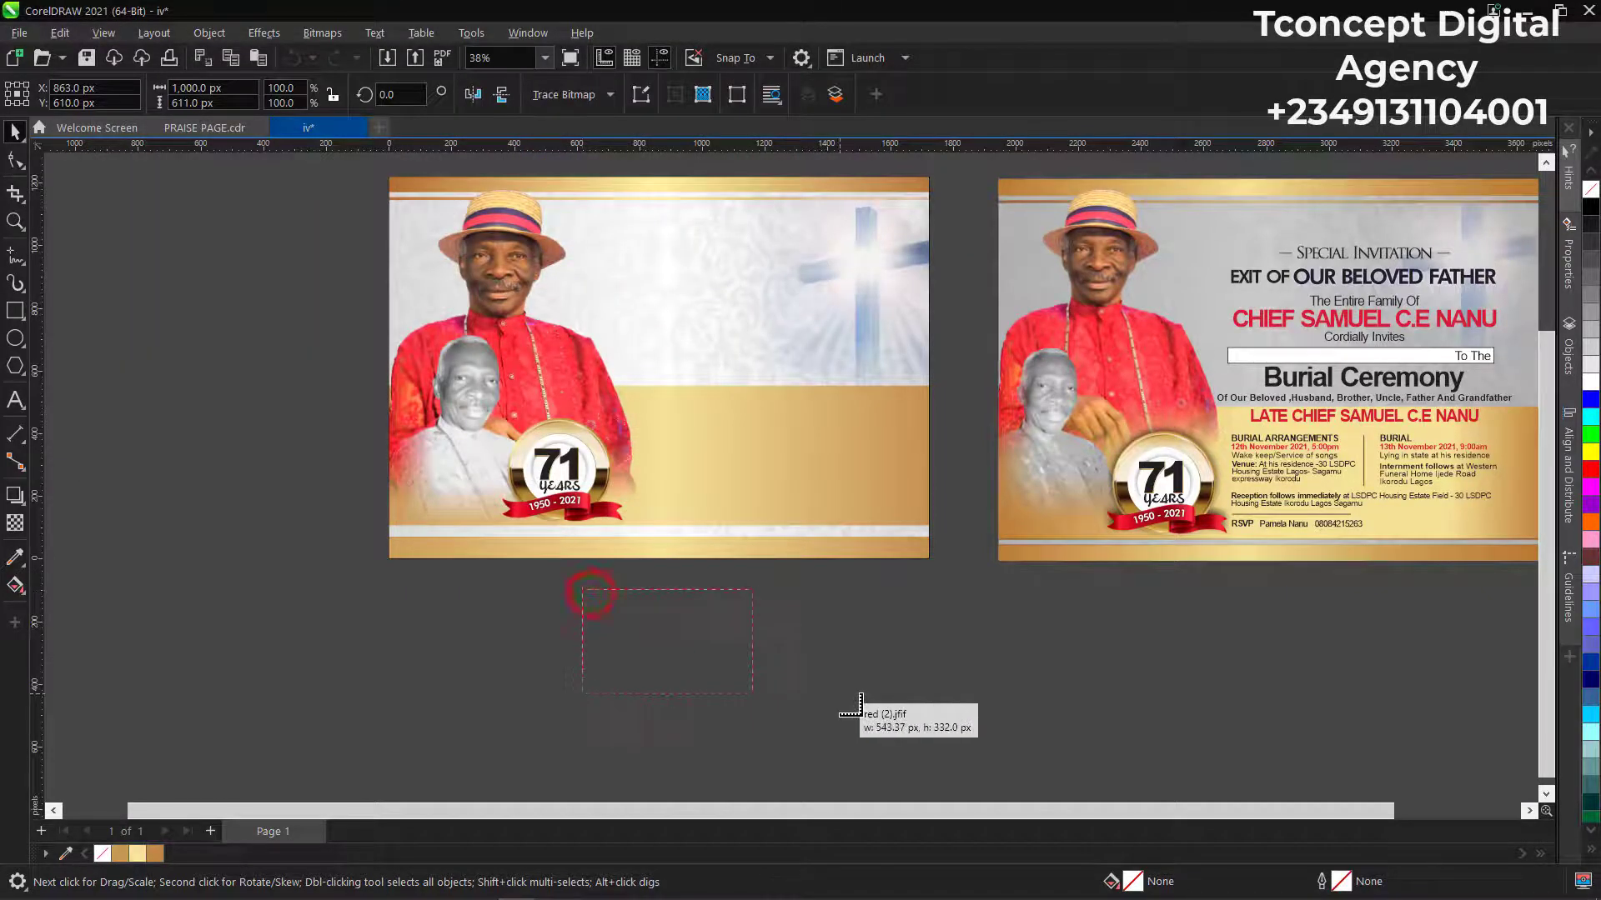
drag(860, 704, 759, 692)
Enlarge the imported ribbon image proportionally to about 680 by 415 px.
scroll(633, 625, up, 2)
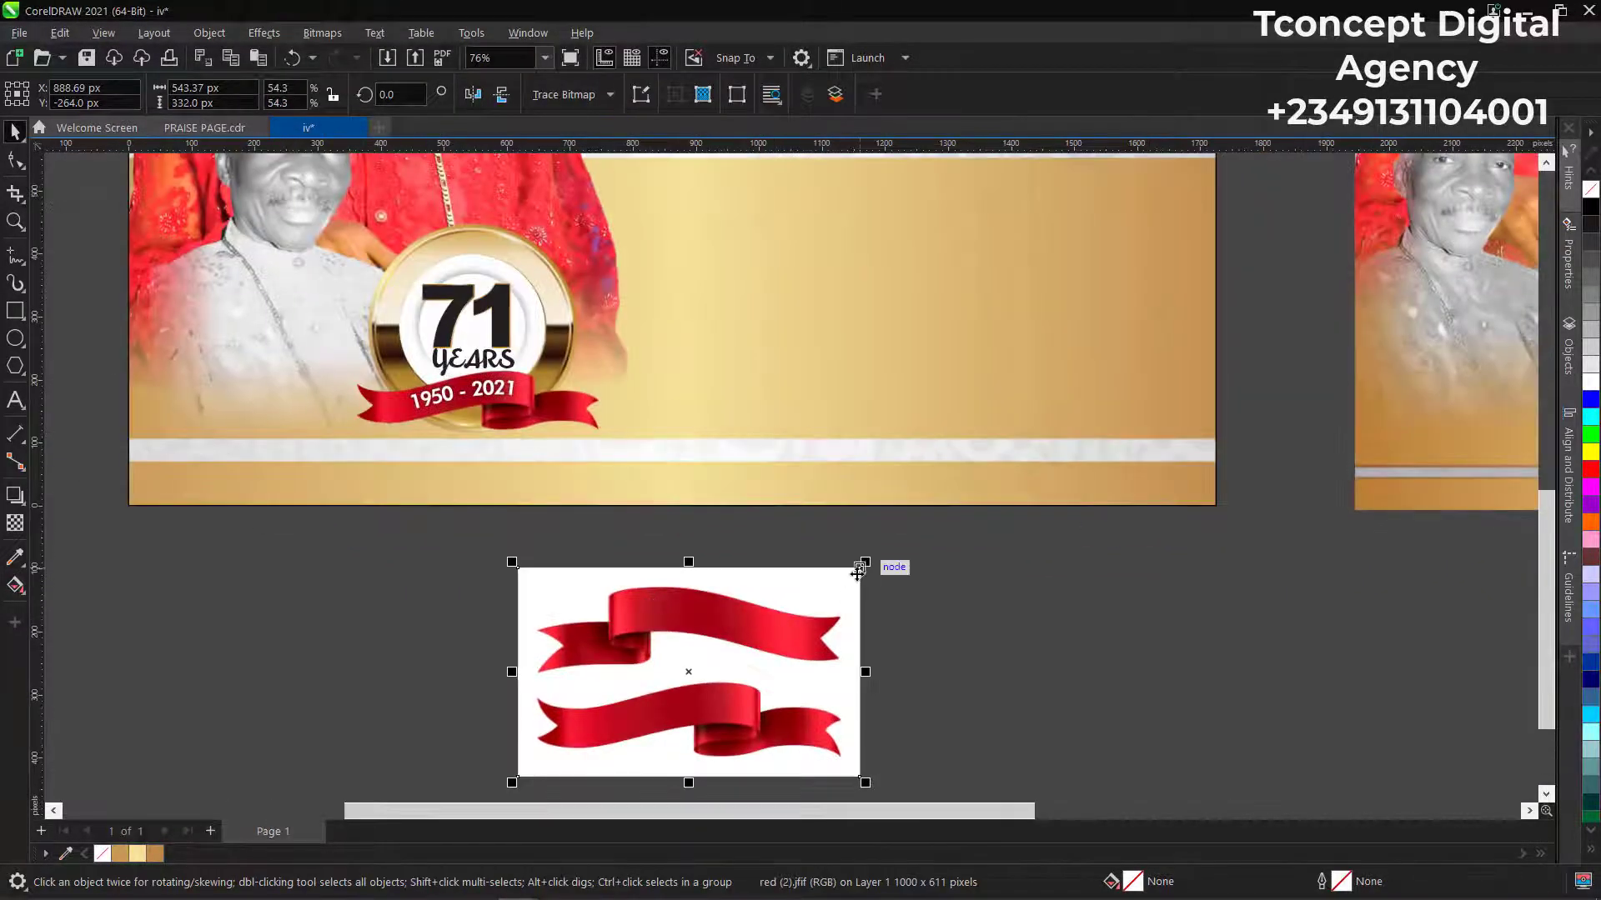
drag(859, 572, 946, 511)
scroll(708, 422, down, 1)
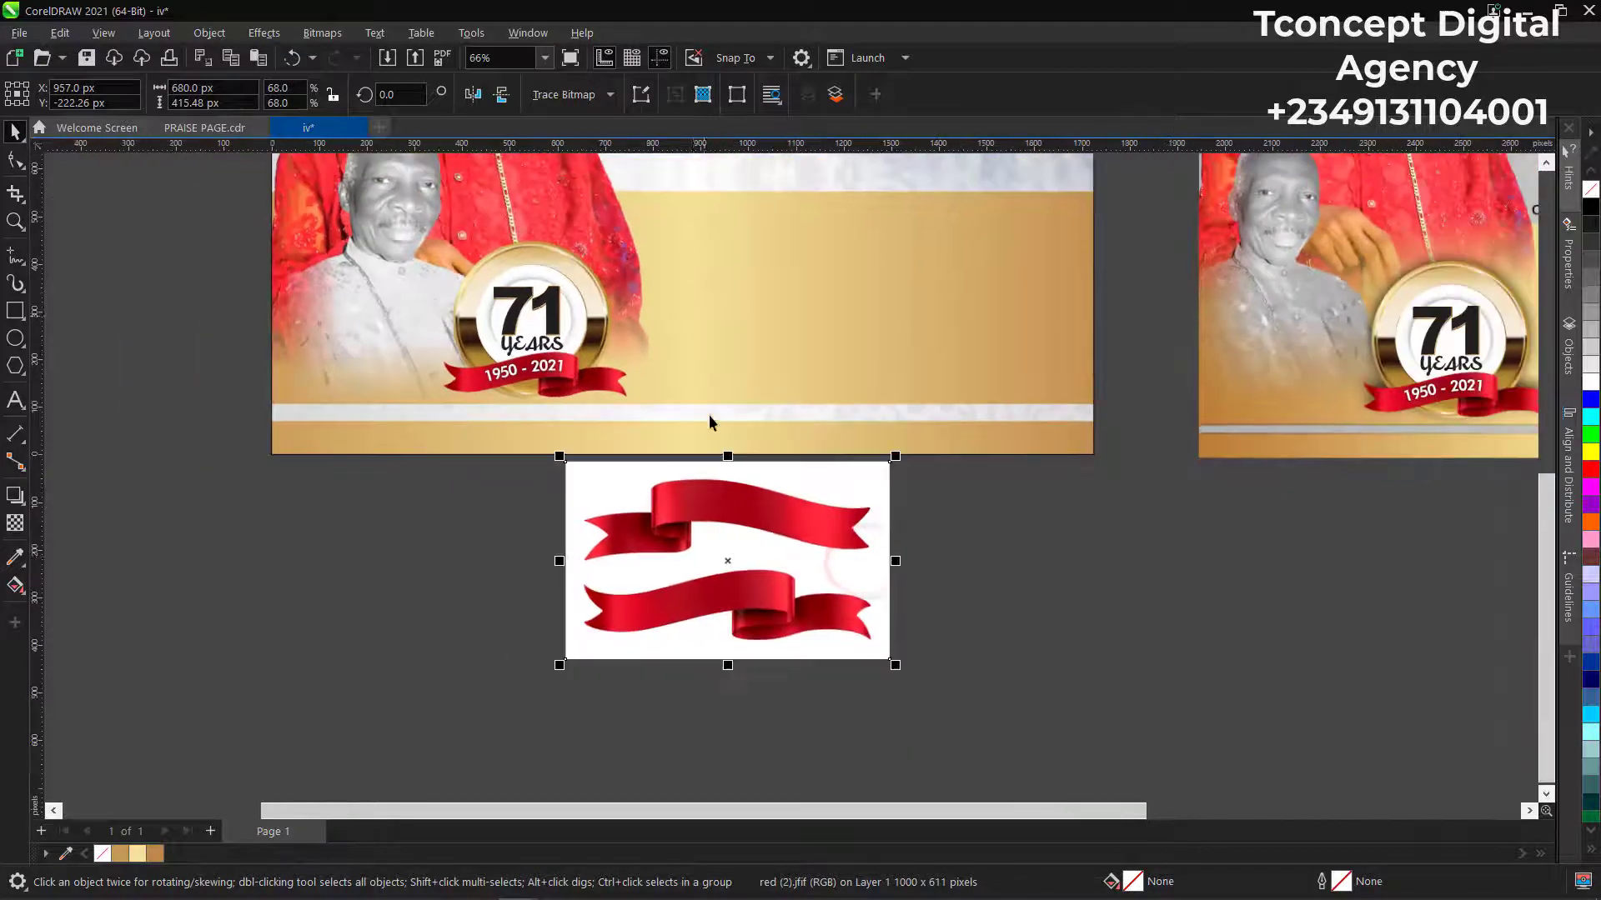
Start a Pen tool path along the upper ribbon's top edge, from its right tip to the crest near the fold.
scroll(680, 538, up, 3)
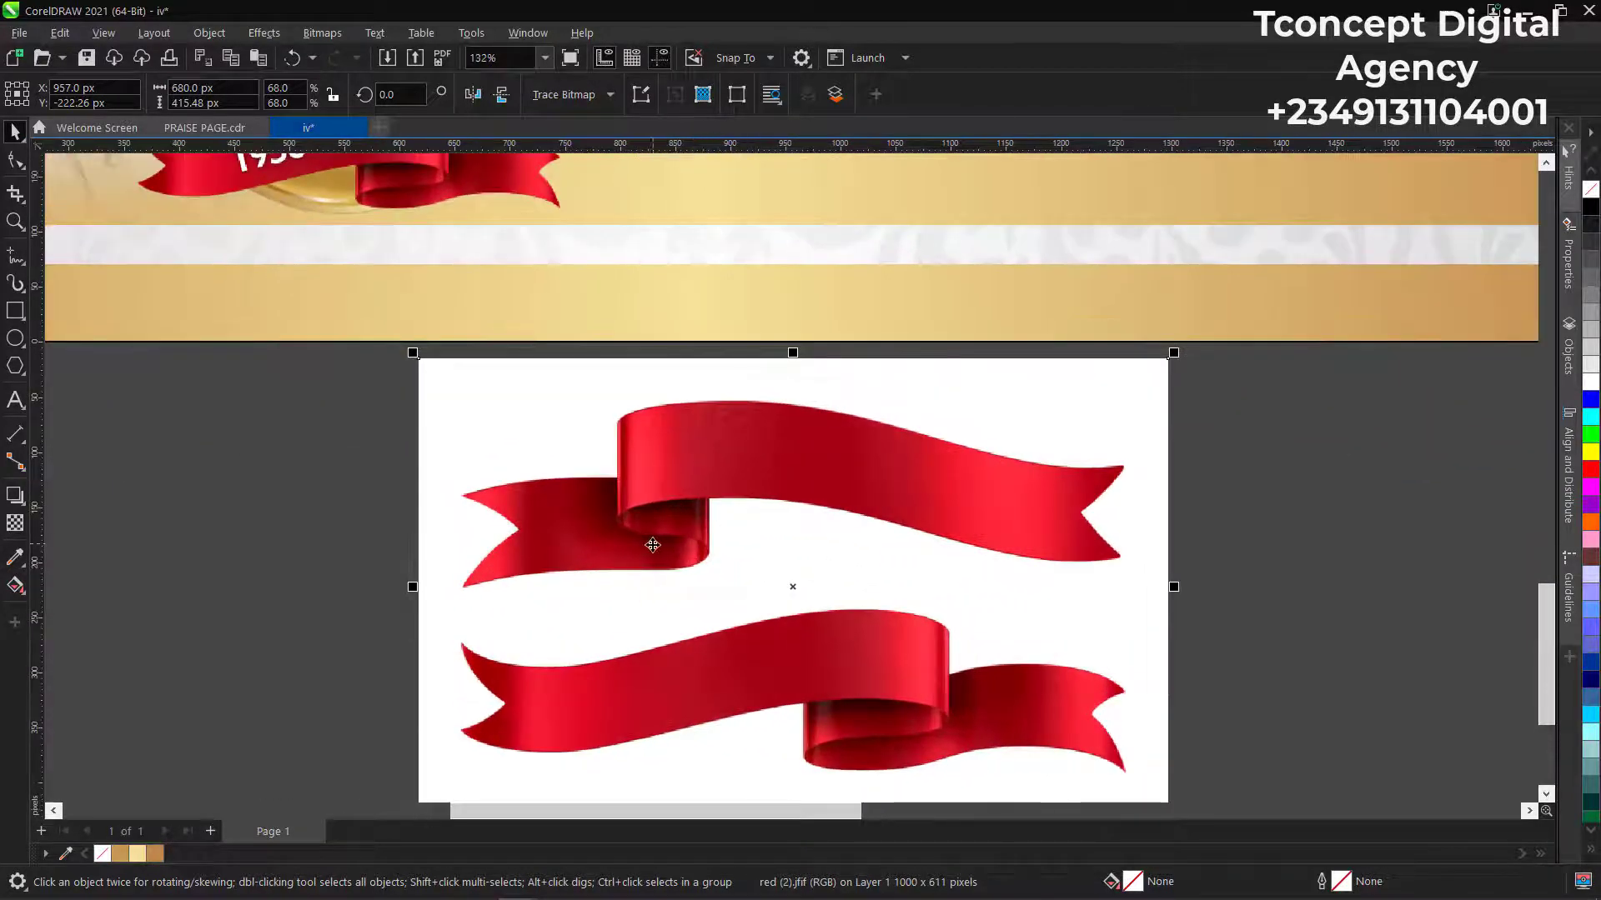
scroll(667, 531, down, 1)
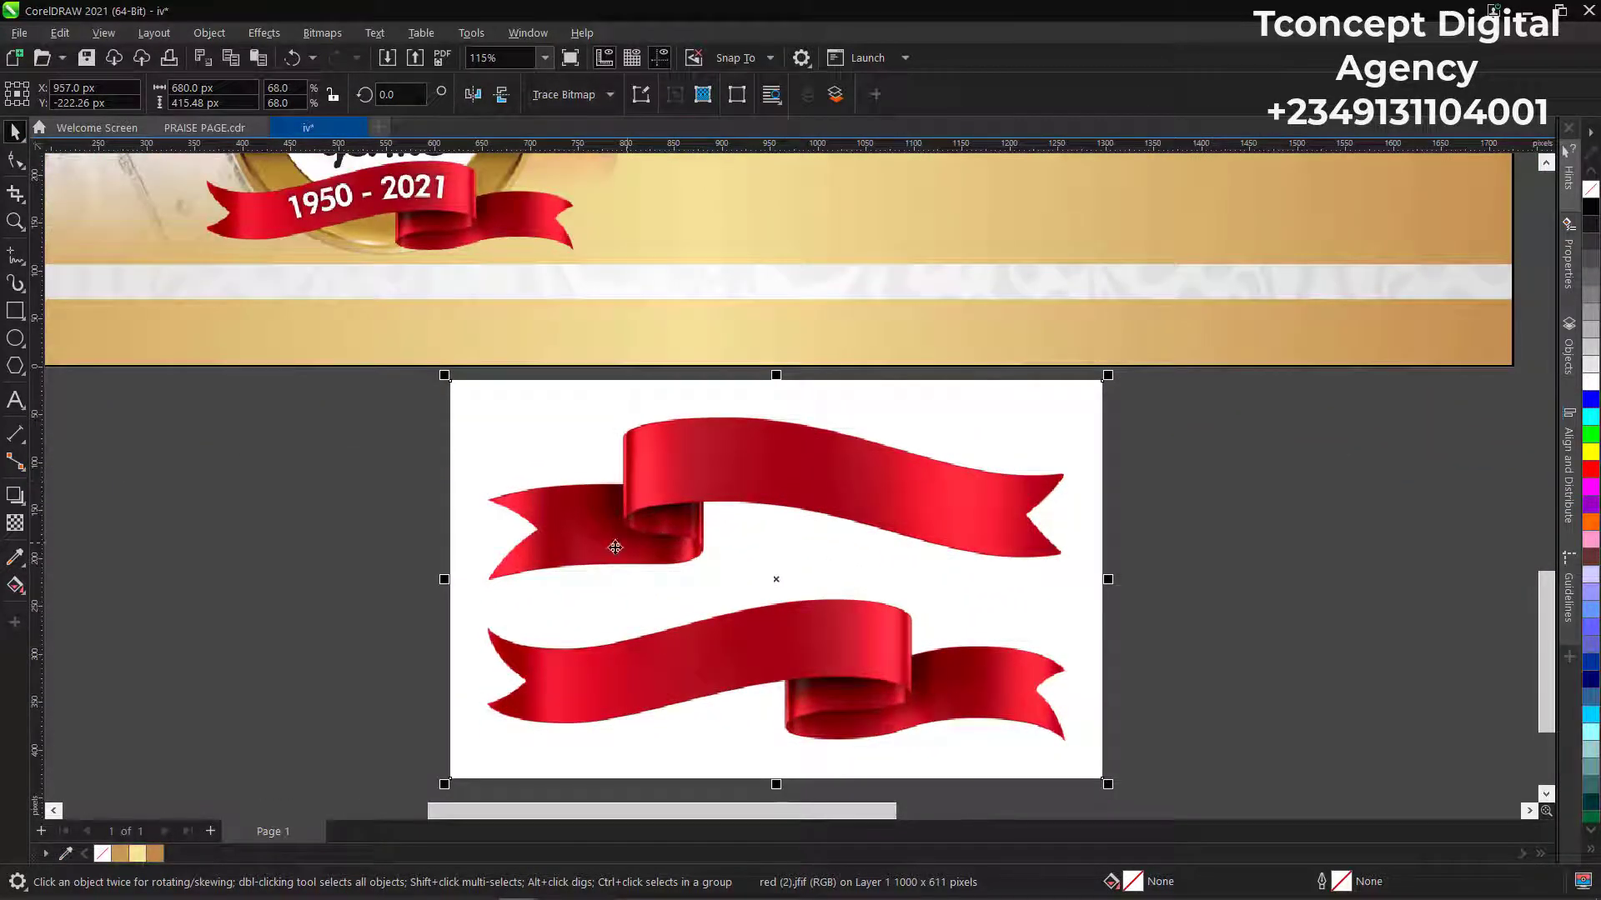
scroll(829, 534, down, 1)
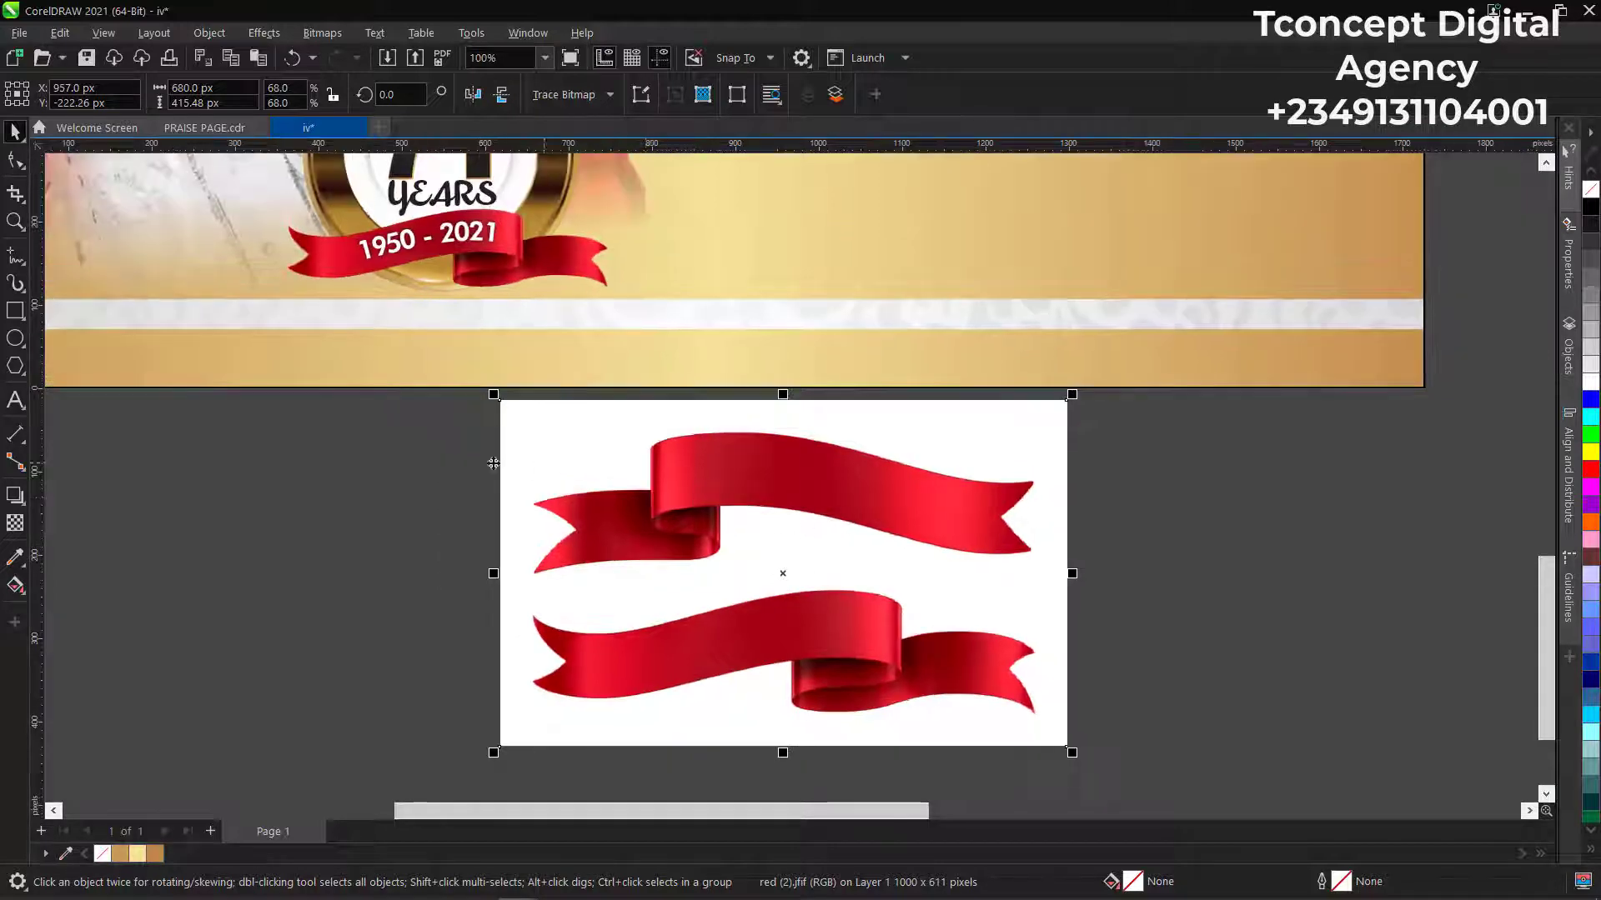
click(17, 263)
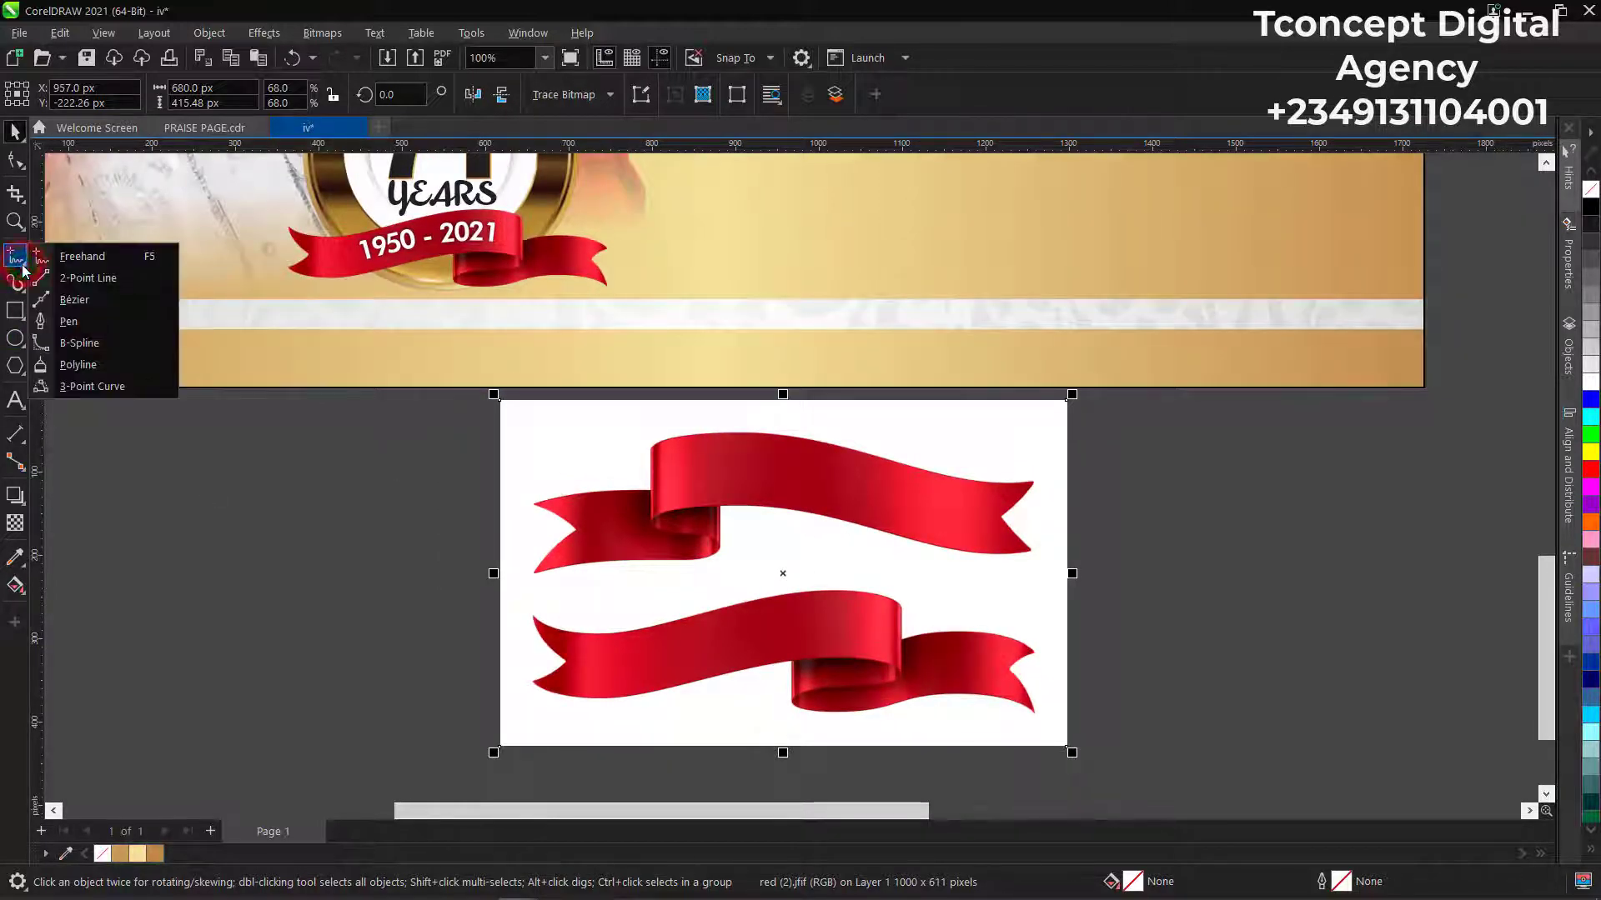
click(119, 322)
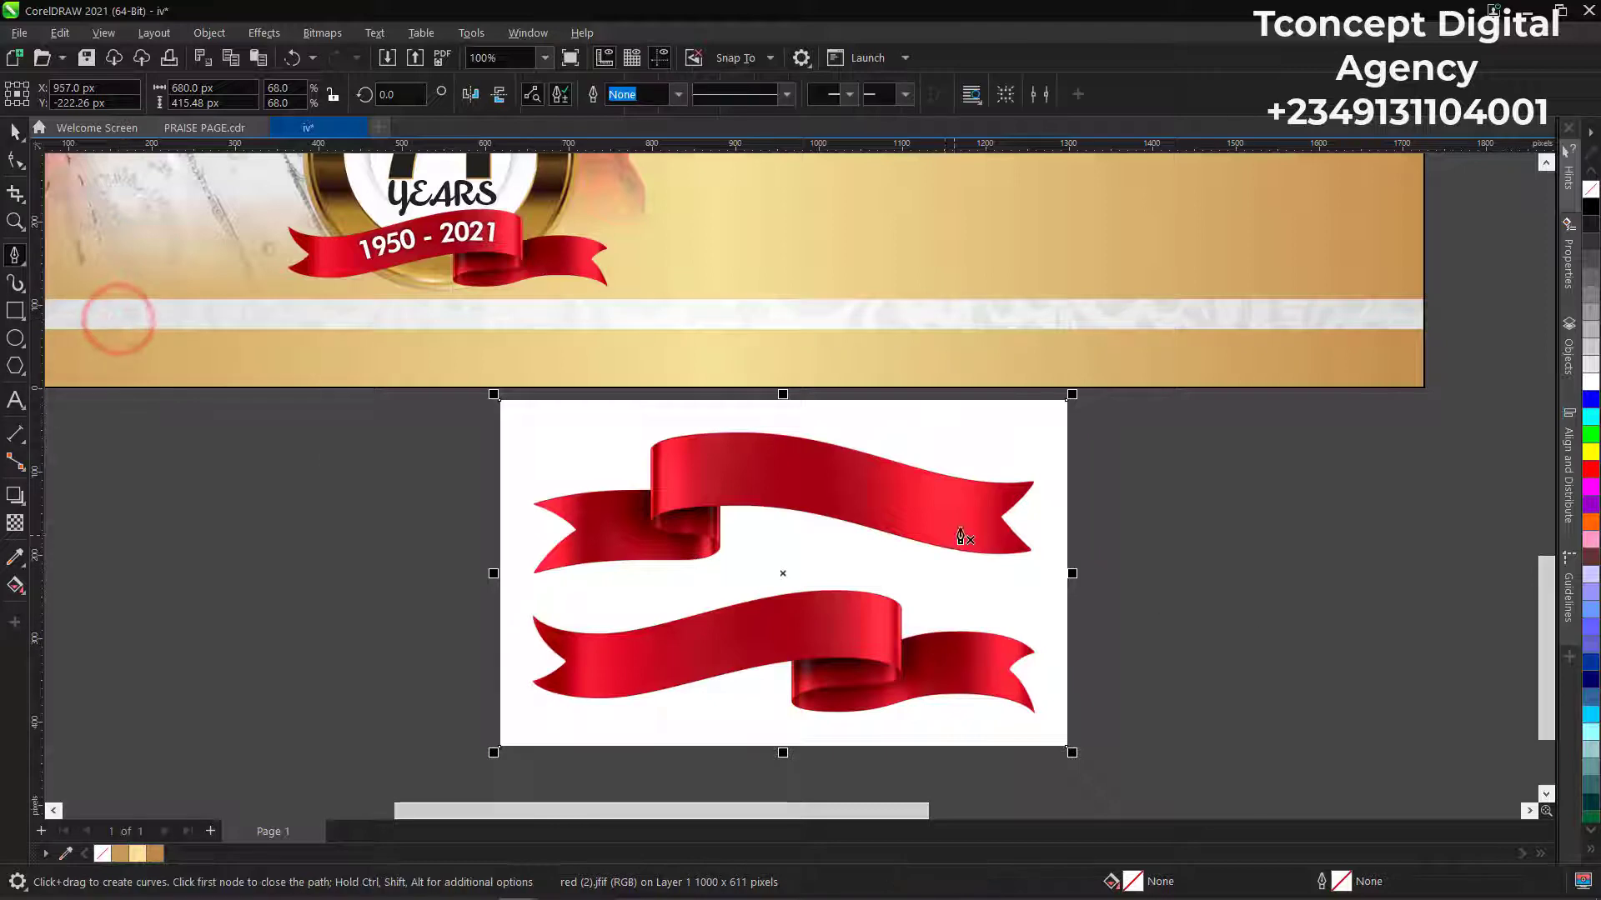
scroll(963, 526, up, 1)
click(1068, 463)
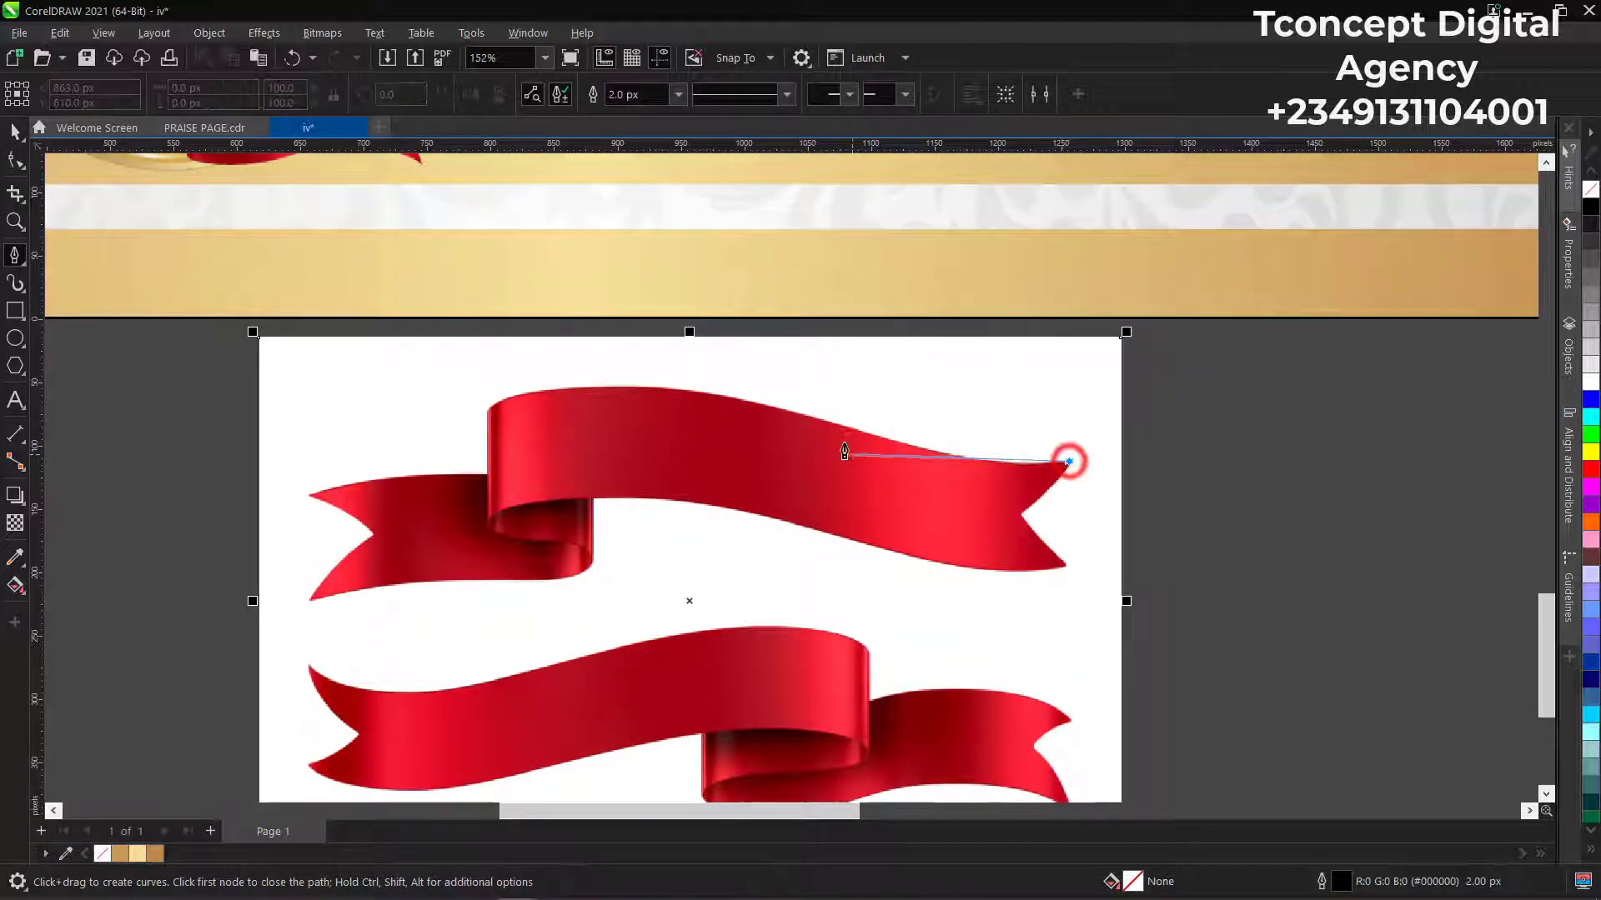
drag(841, 425, 757, 388)
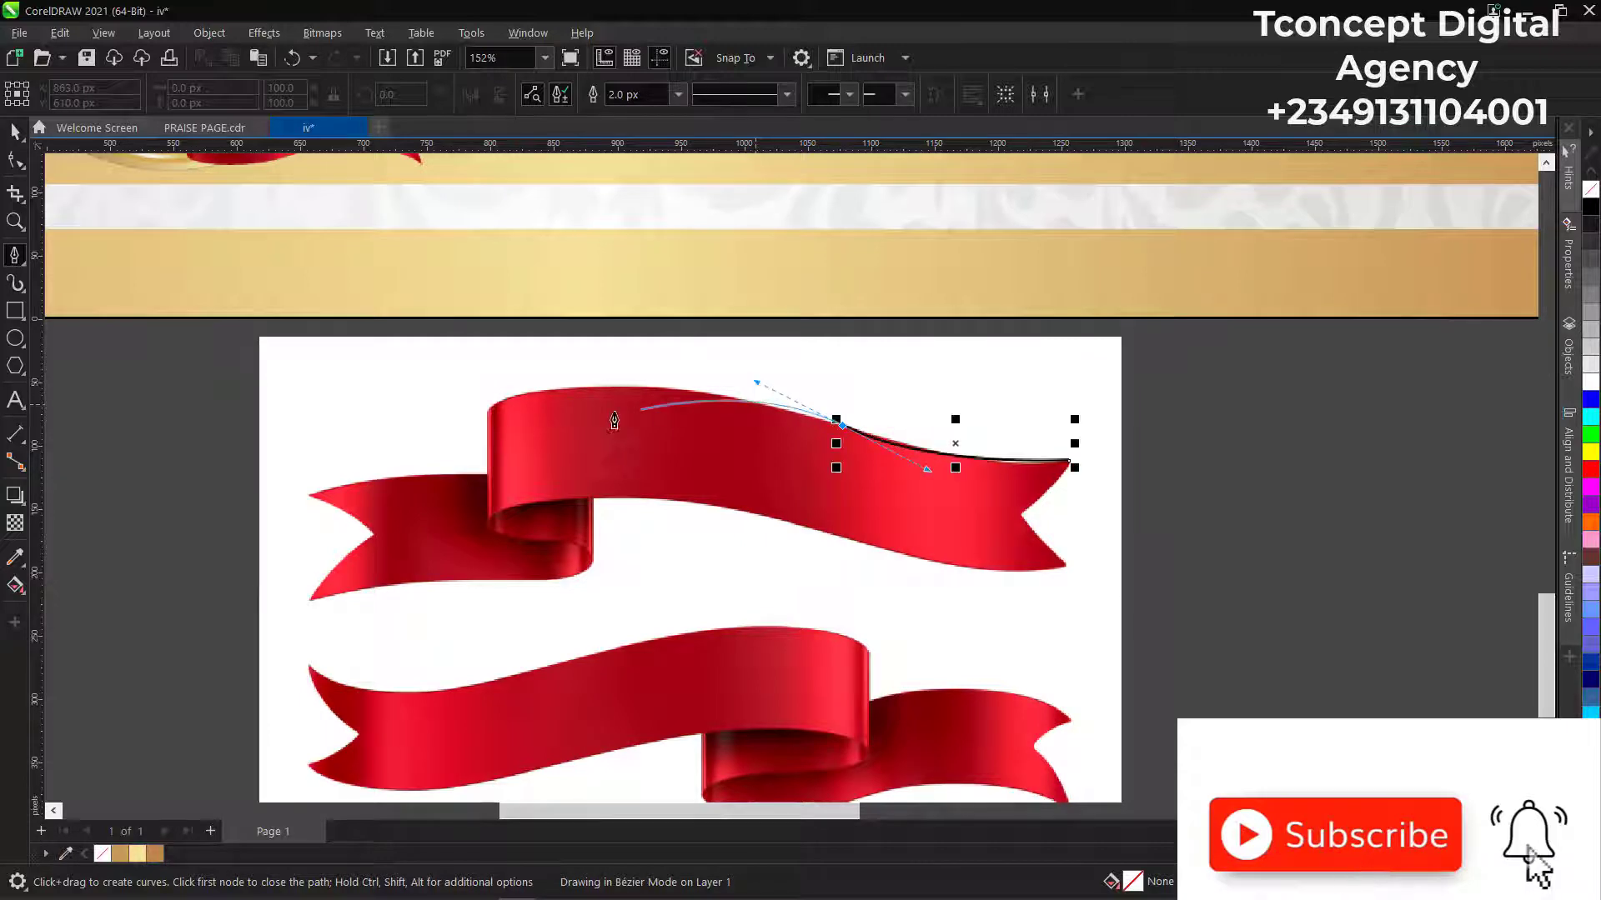
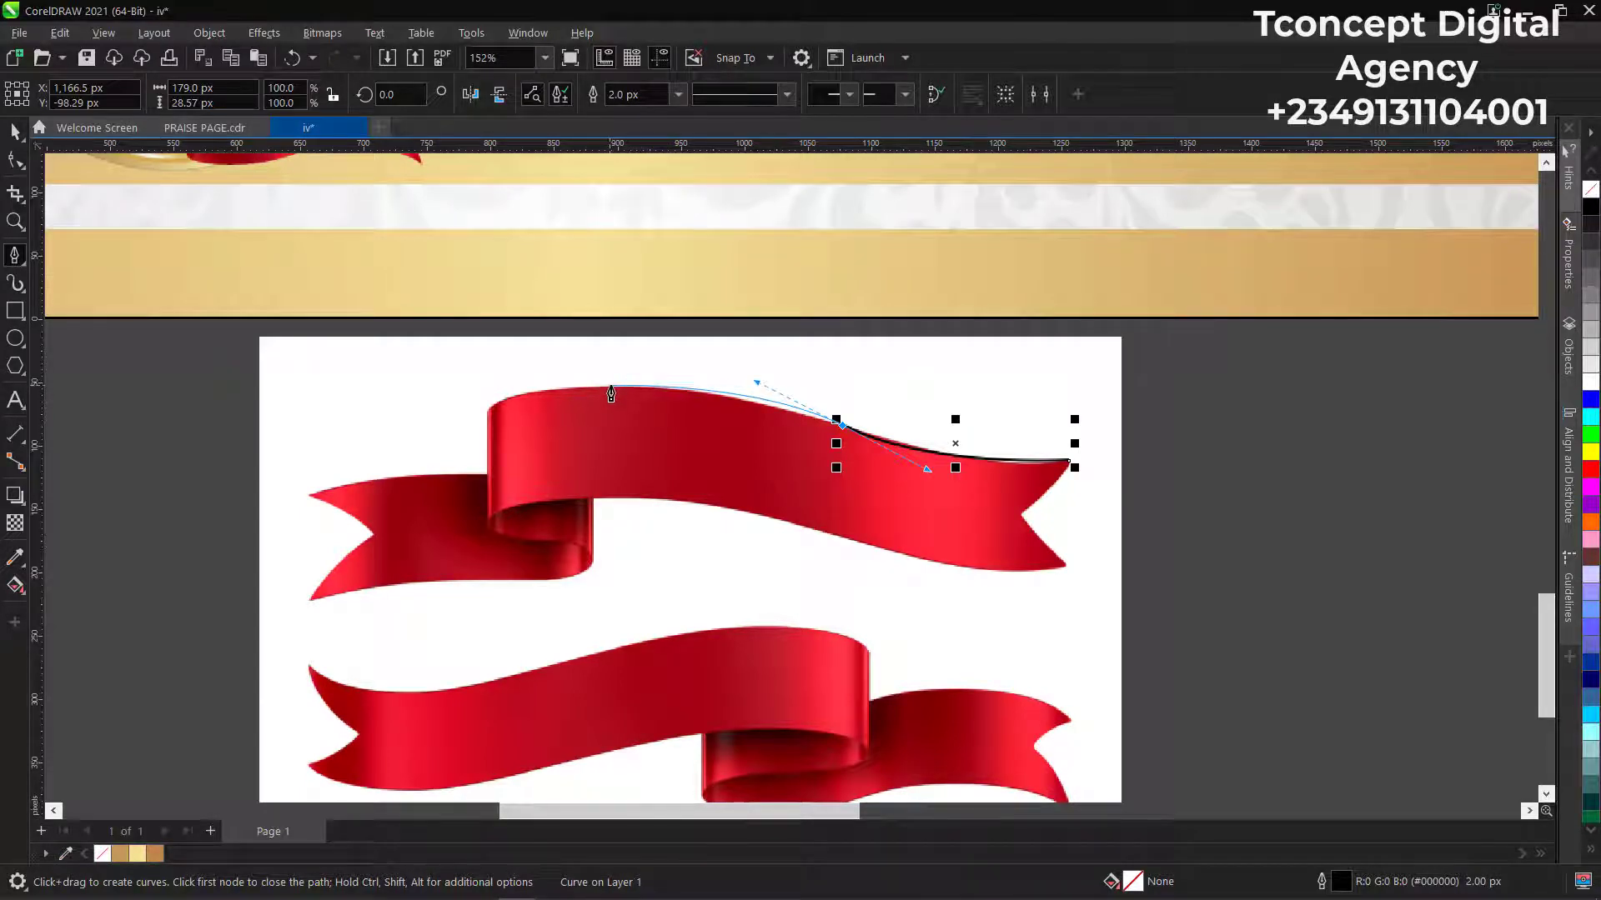
click(610, 385)
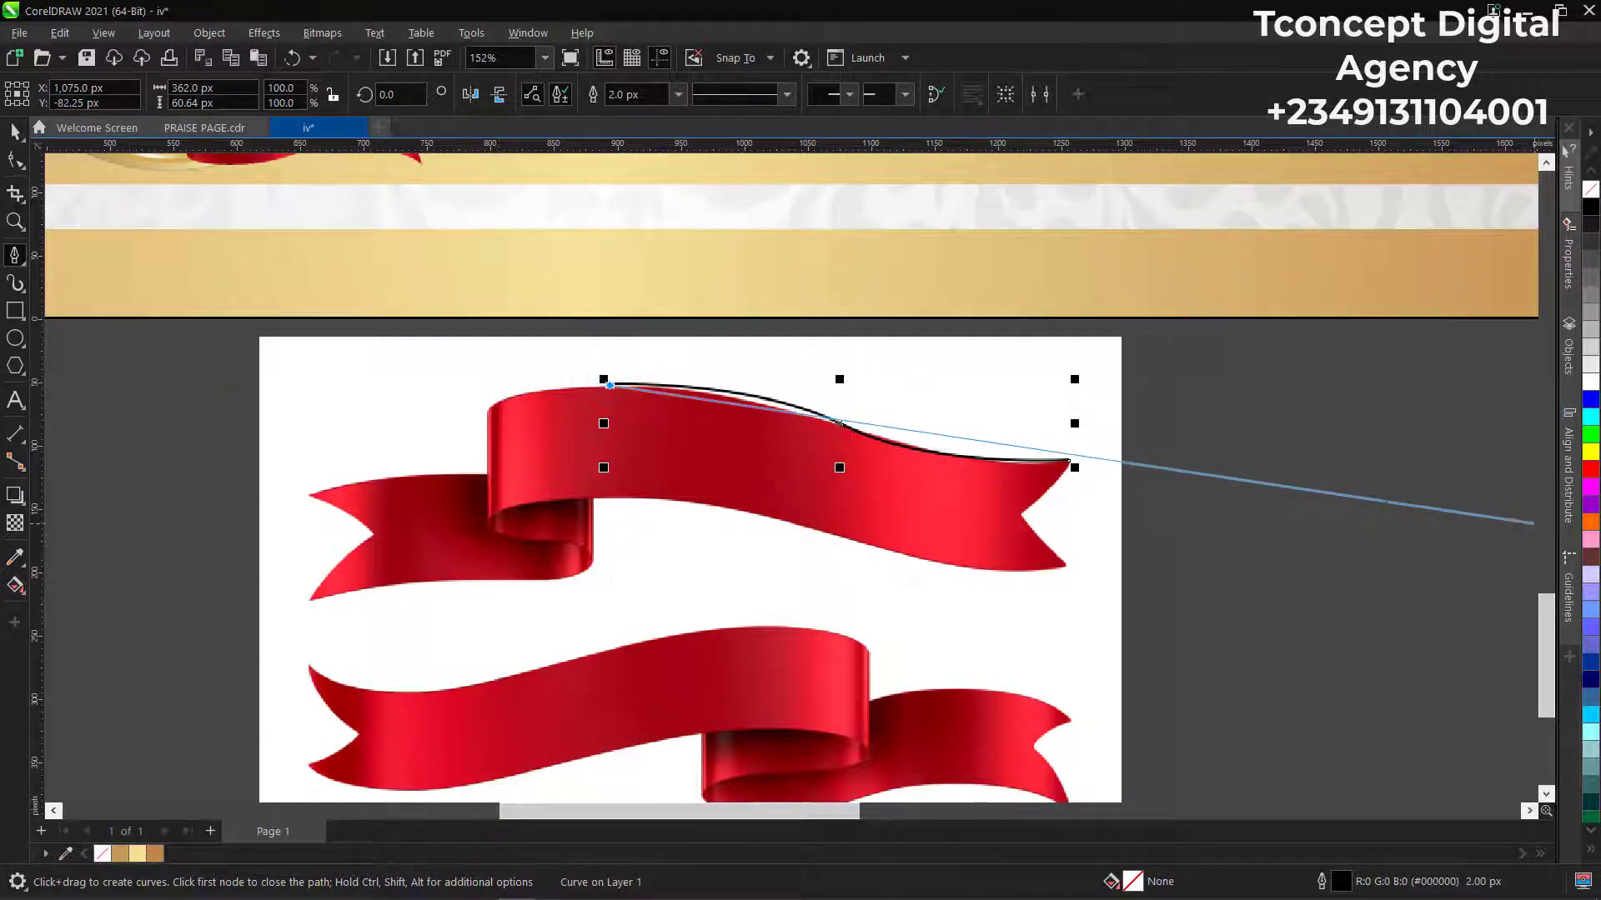
Colour the path's outline yellow and continue tracing over the fold's outer corner and along the left tail to its upper tip.
right_click(1589, 452)
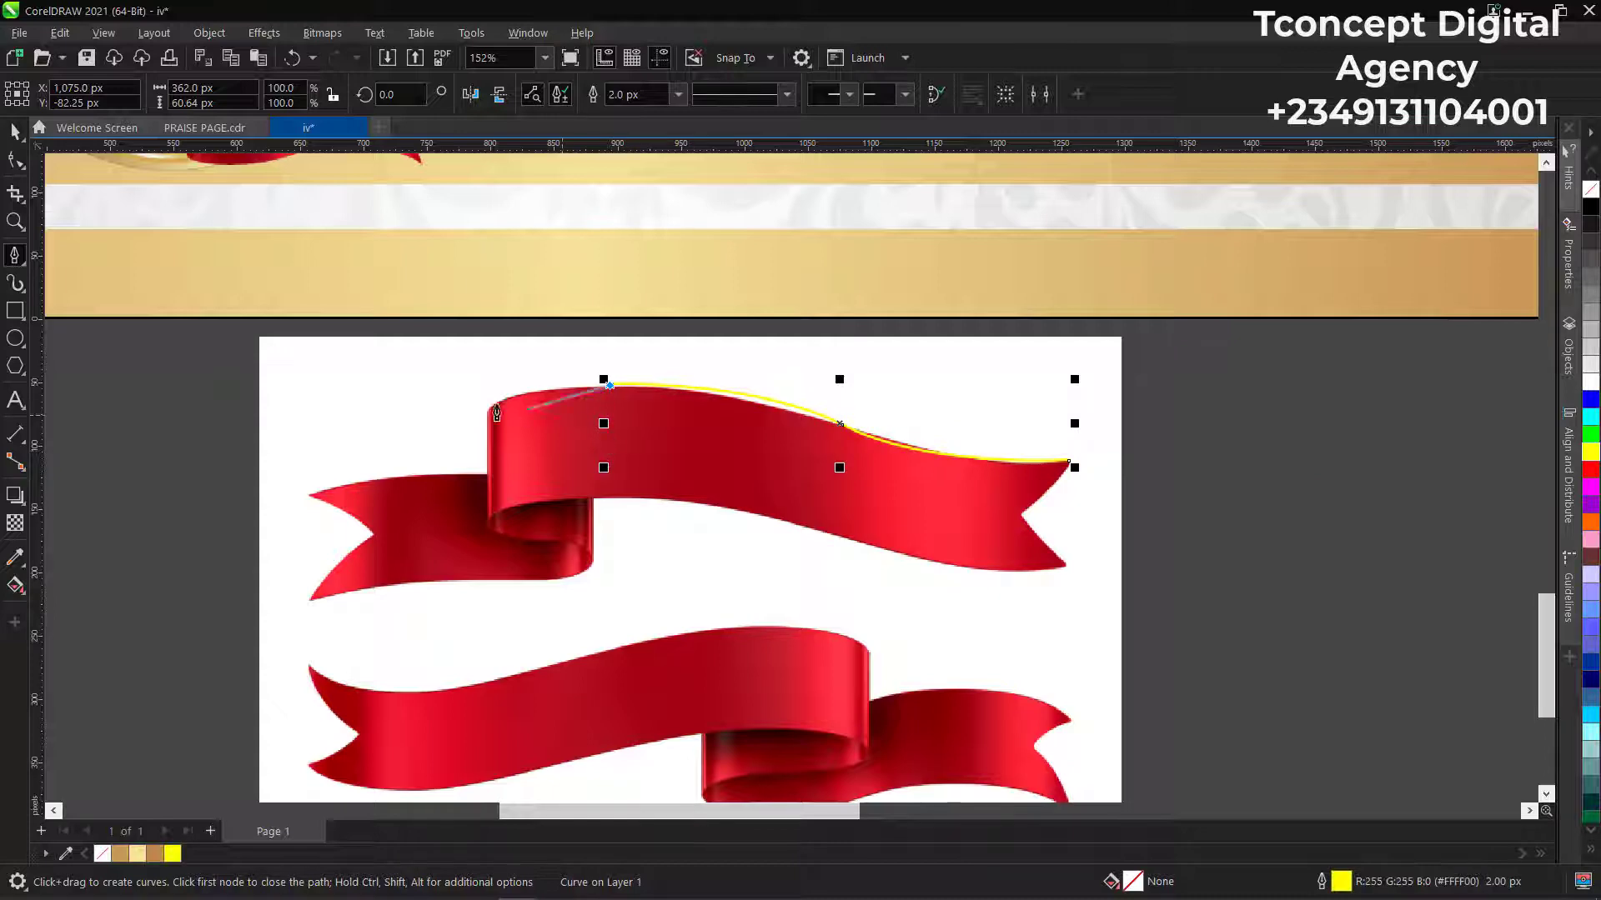
drag(491, 408, 476, 425)
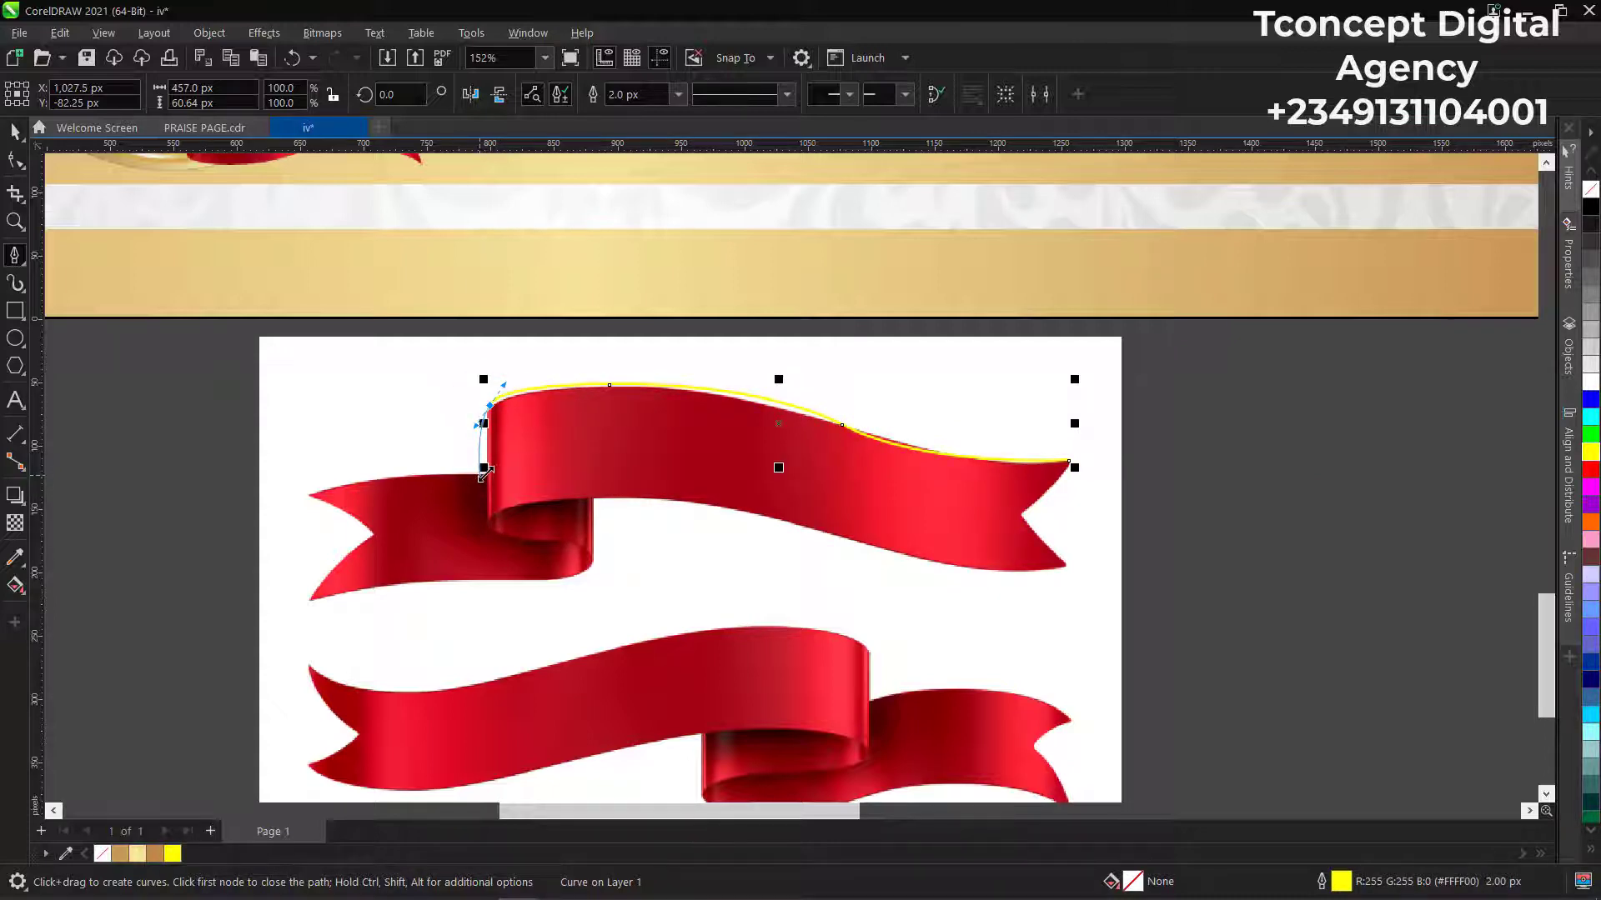
click(486, 477)
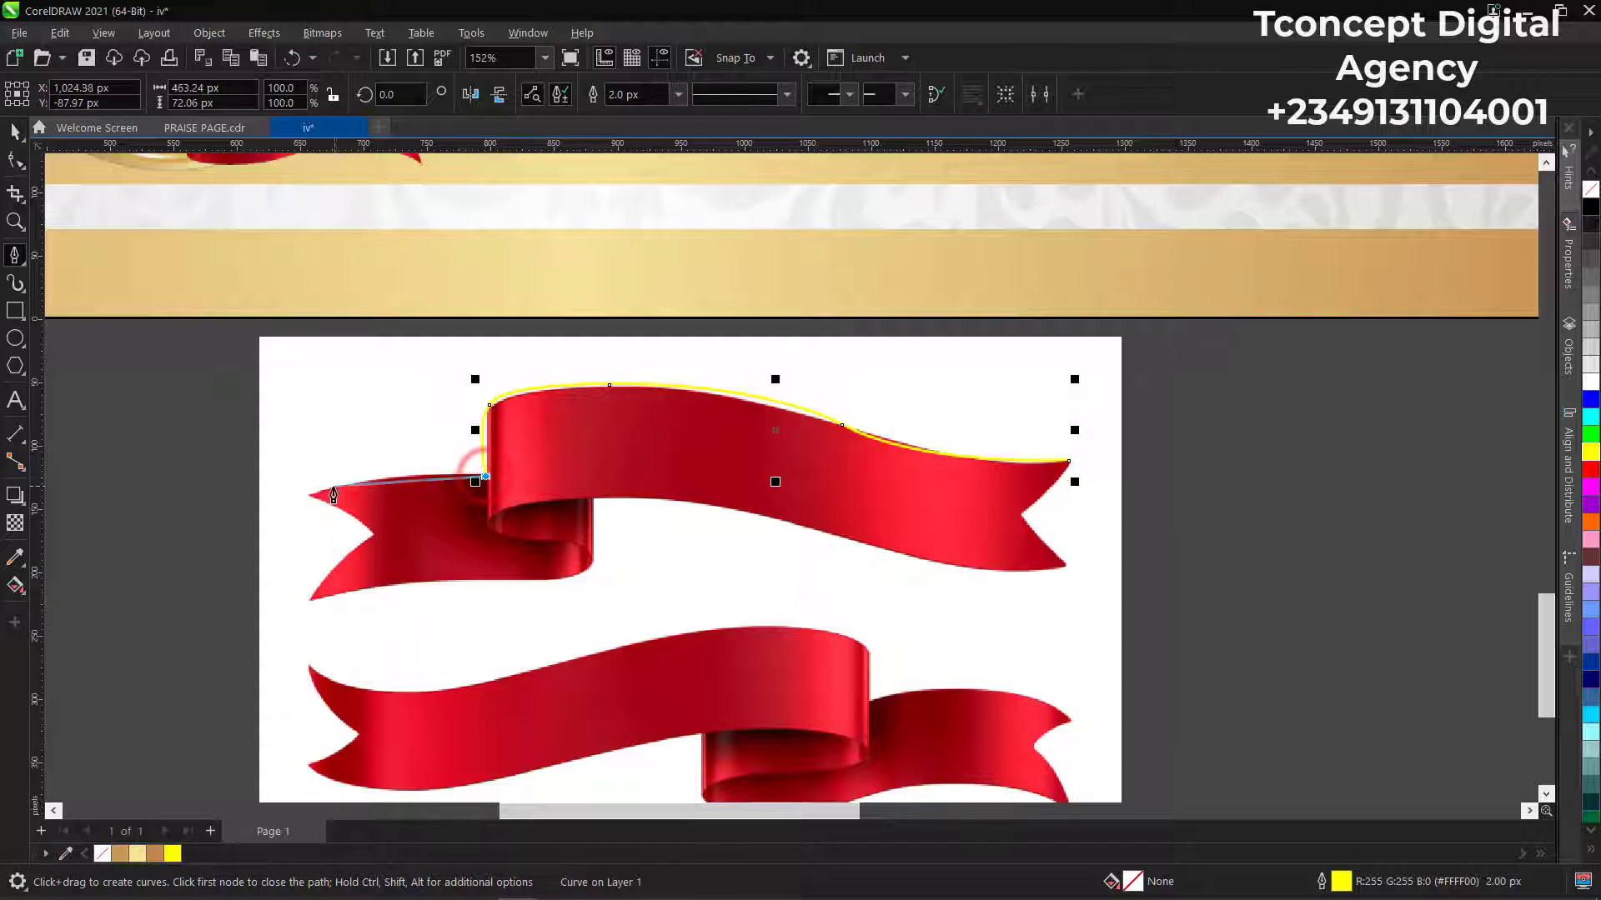
drag(310, 490, 277, 501)
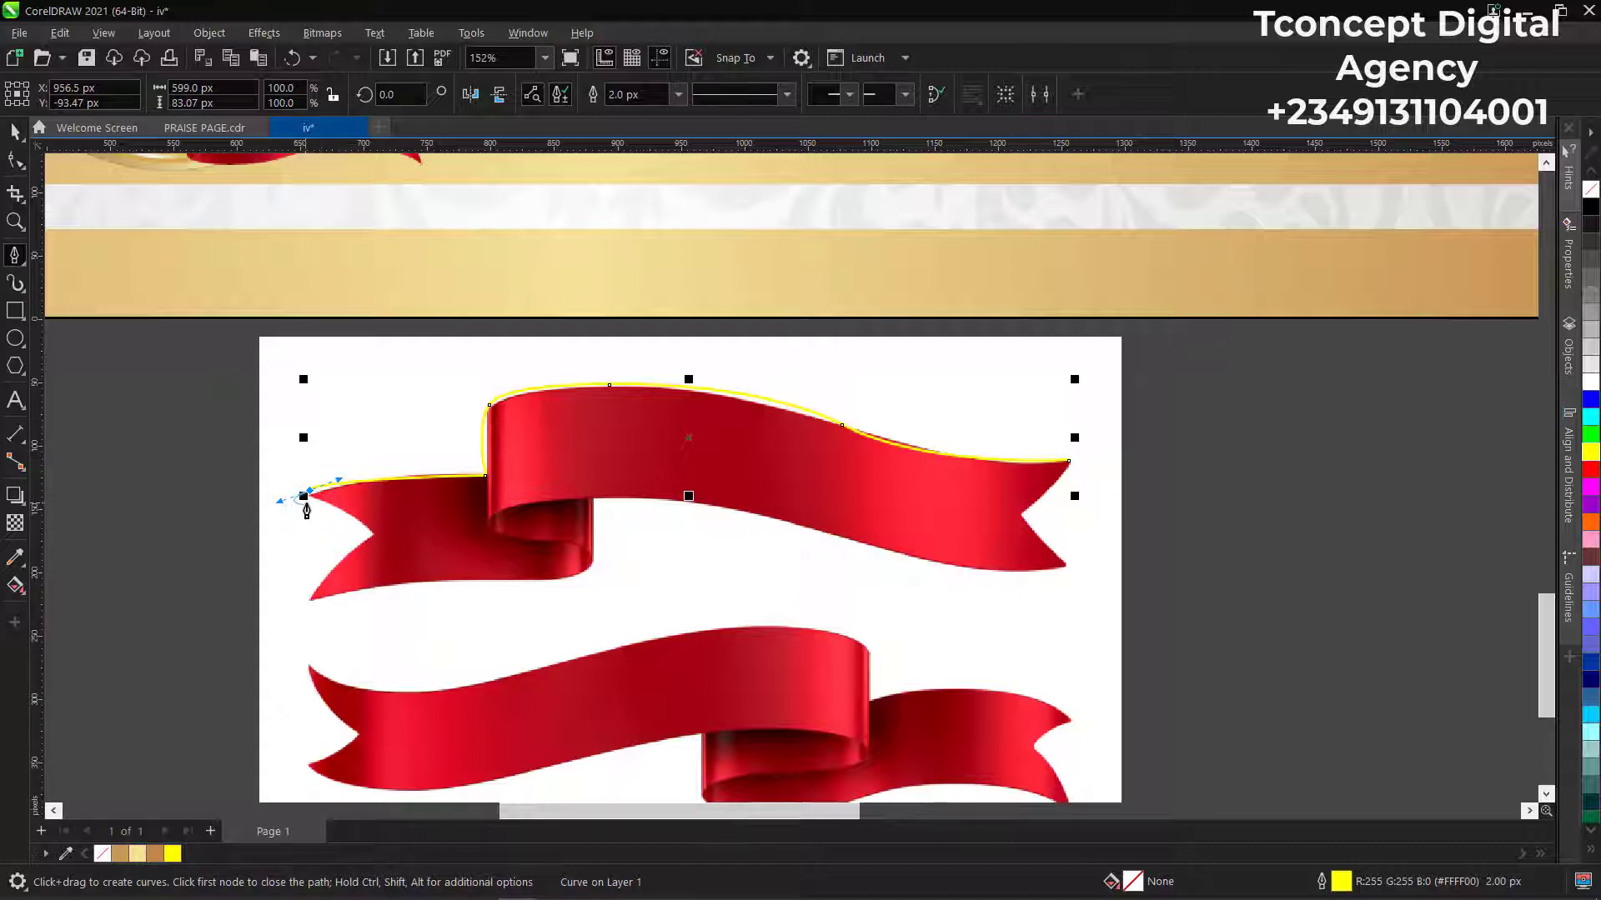
click(305, 492)
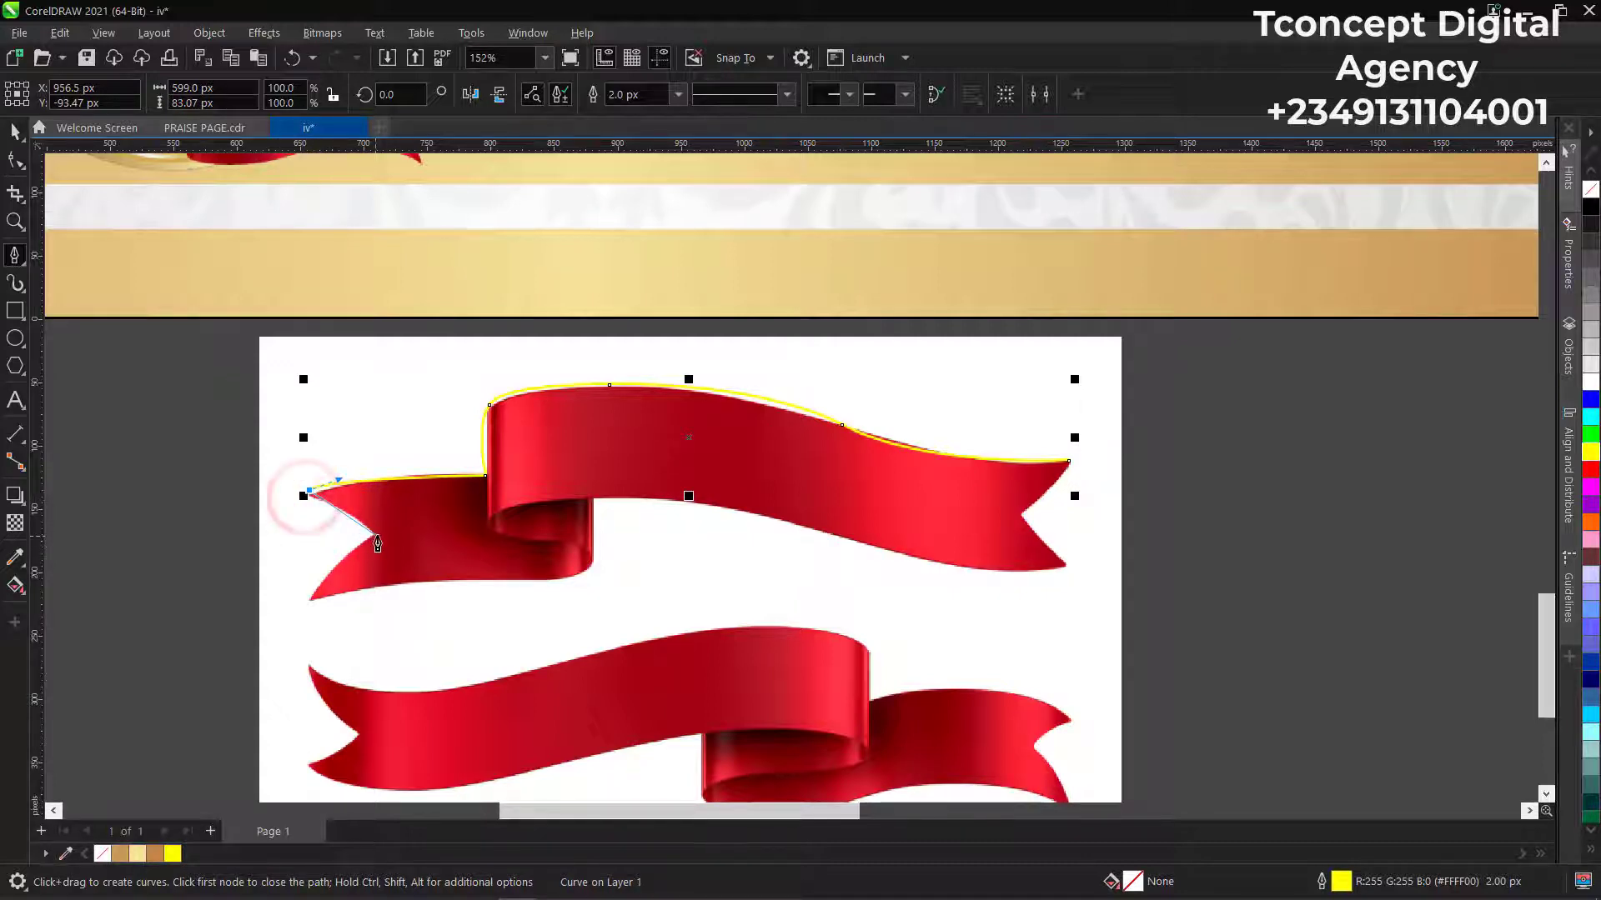
Trace the left tail's notch and lower edge, continuing around the rolled fold up to its inner corner.
click(373, 536)
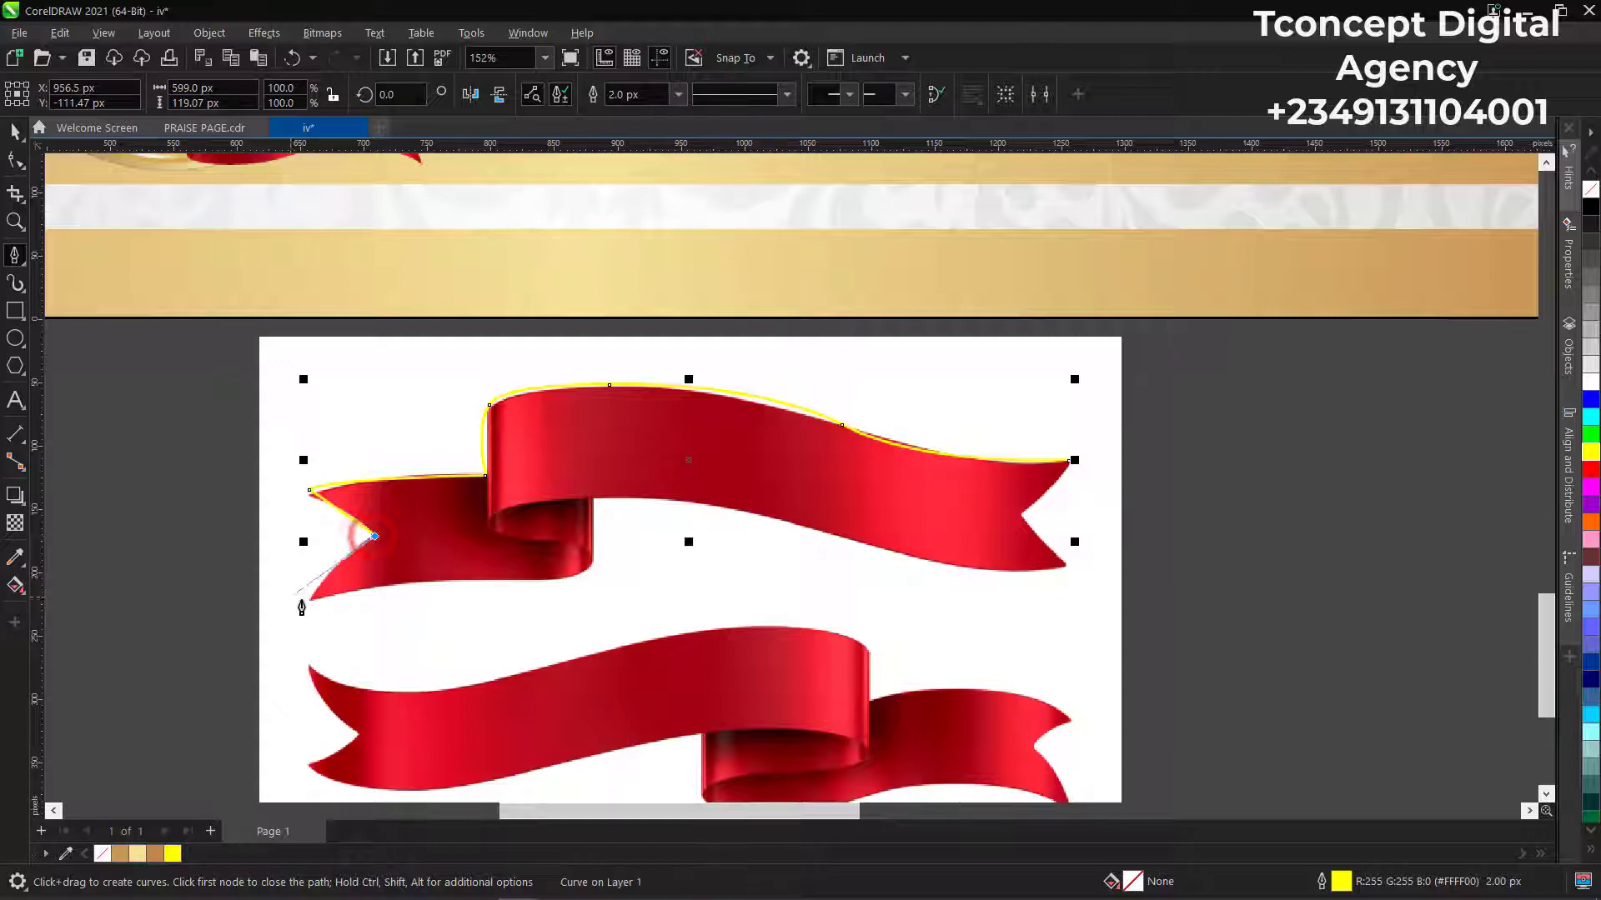
mouse_move(305, 596)
mouse_down()
mouse_move(313, 611)
mouse_move(305, 598)
mouse_up()
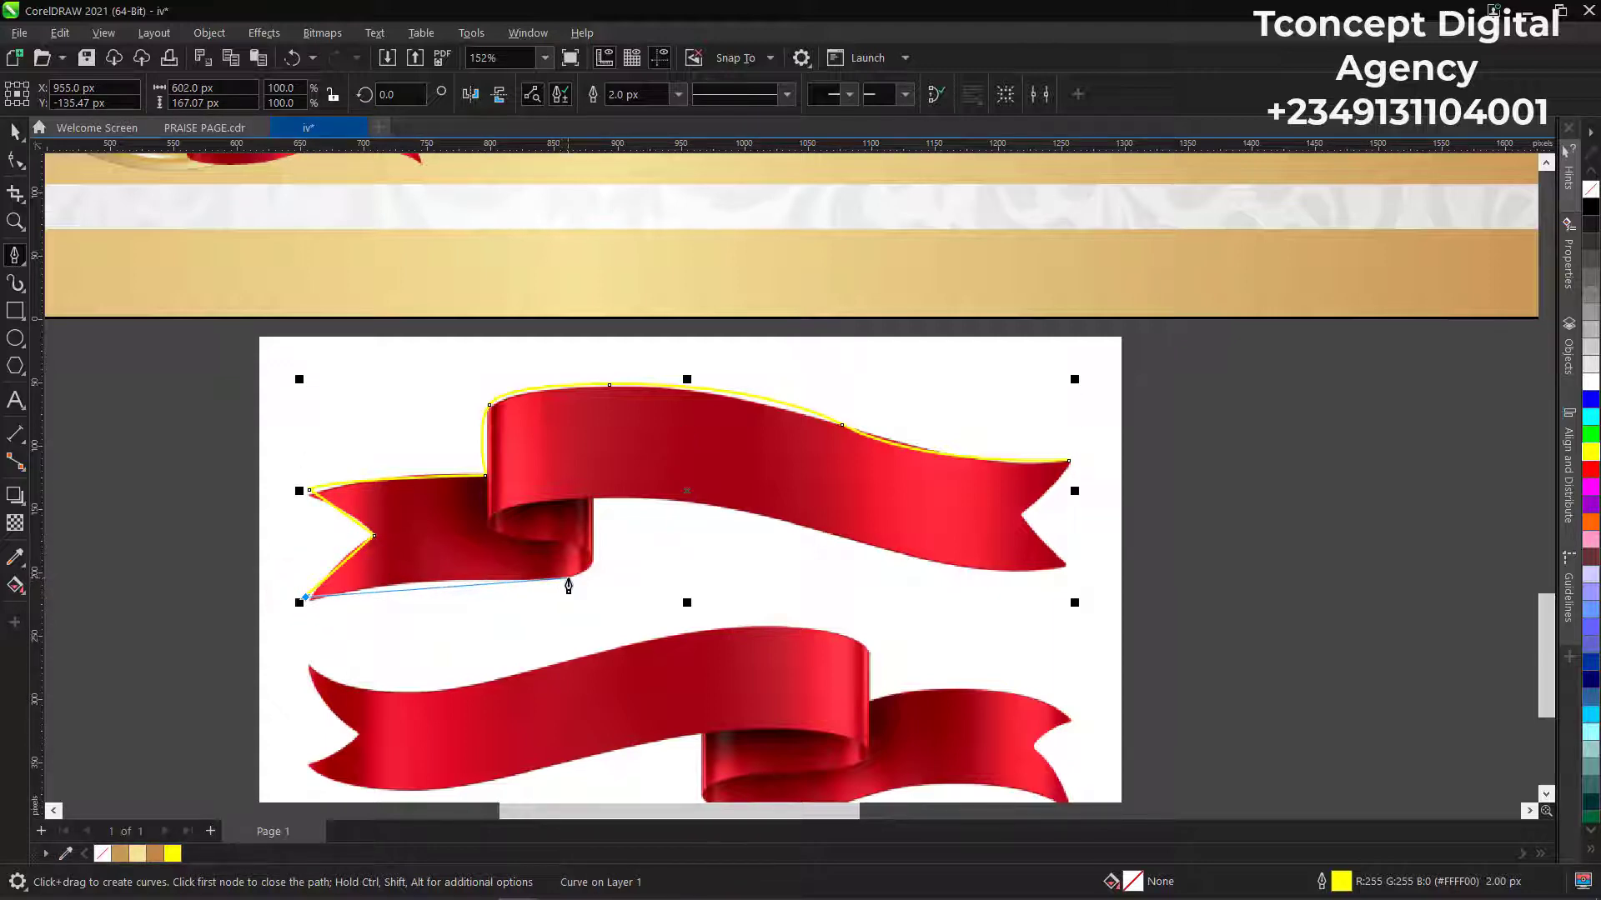
drag(509, 581, 543, 591)
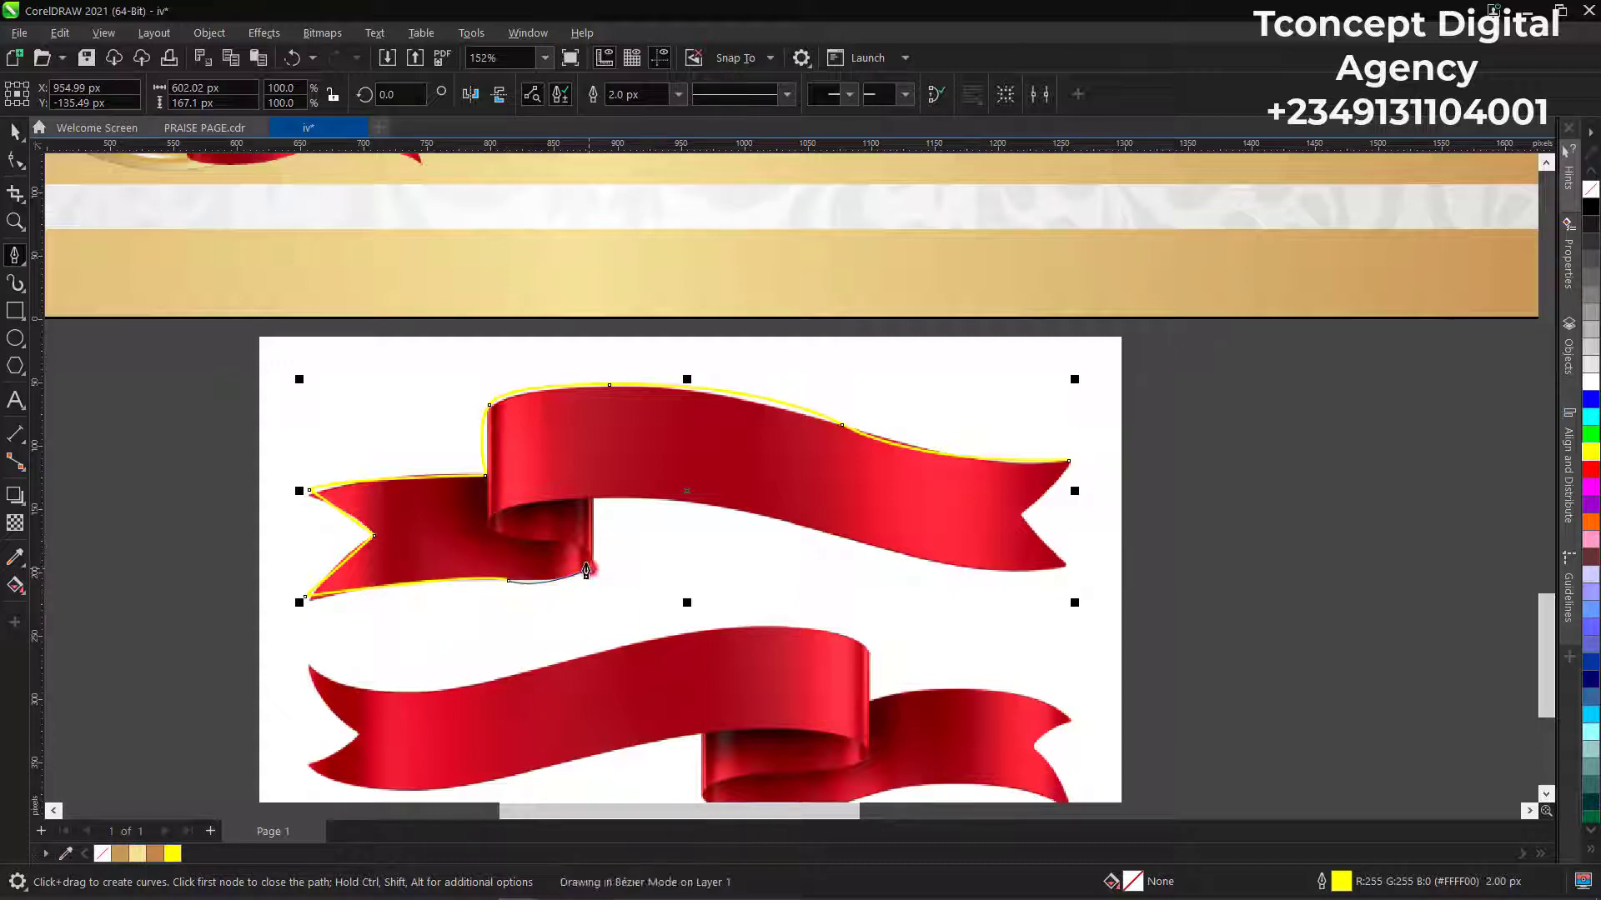
click(589, 568)
click(595, 498)
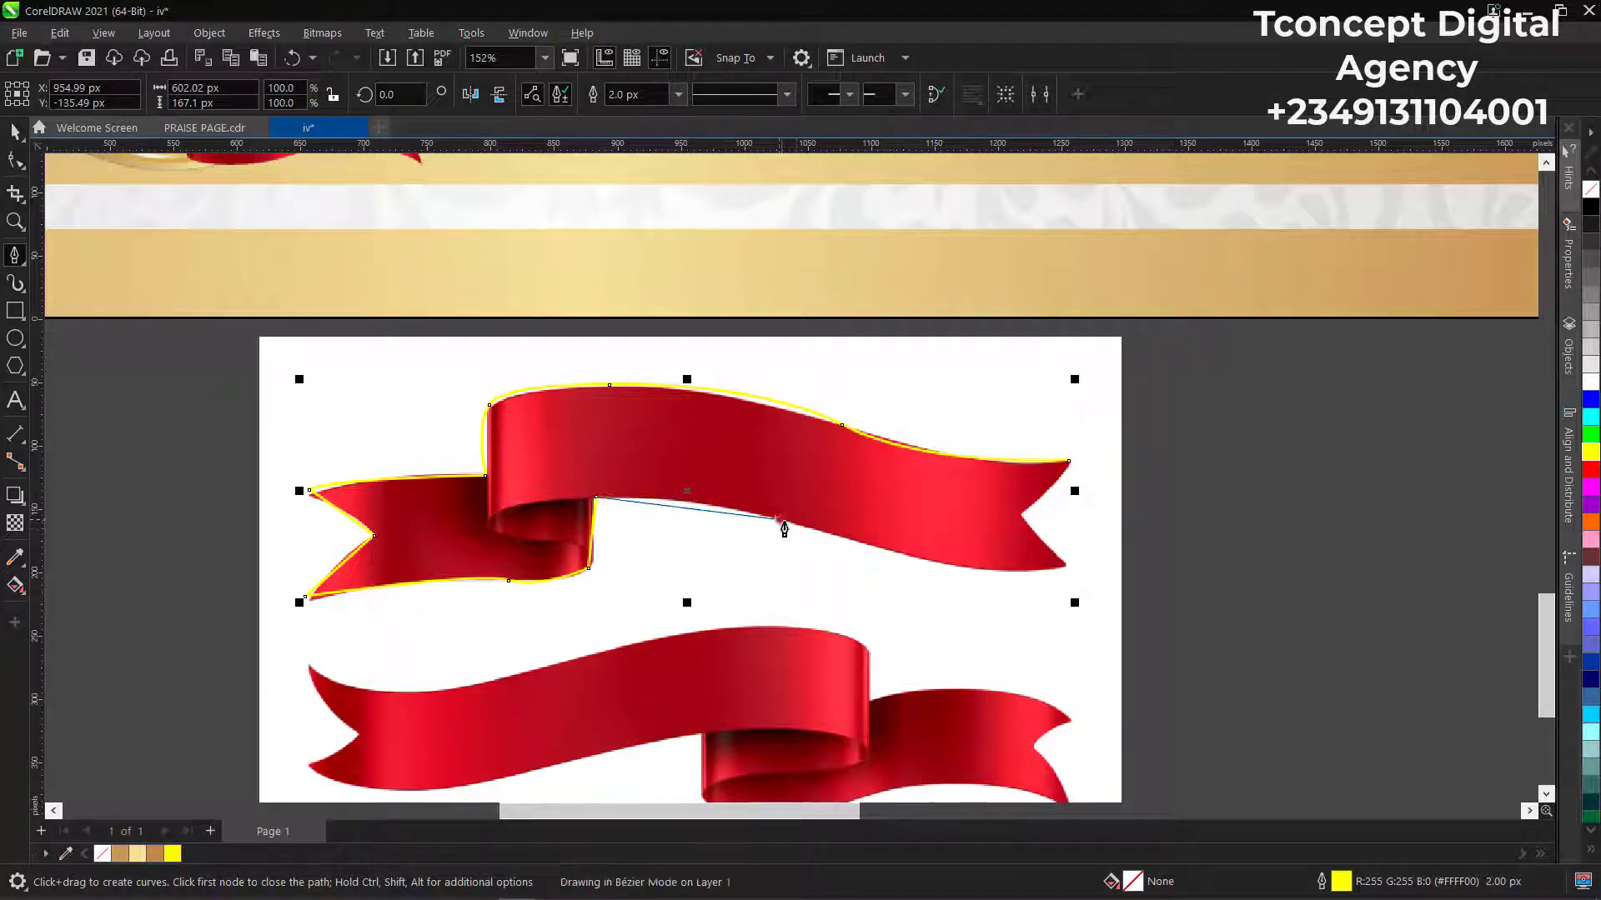
Trace the ribbon's long lower edge and right tail notch, and close the path at its starting tip.
drag(779, 520, 862, 546)
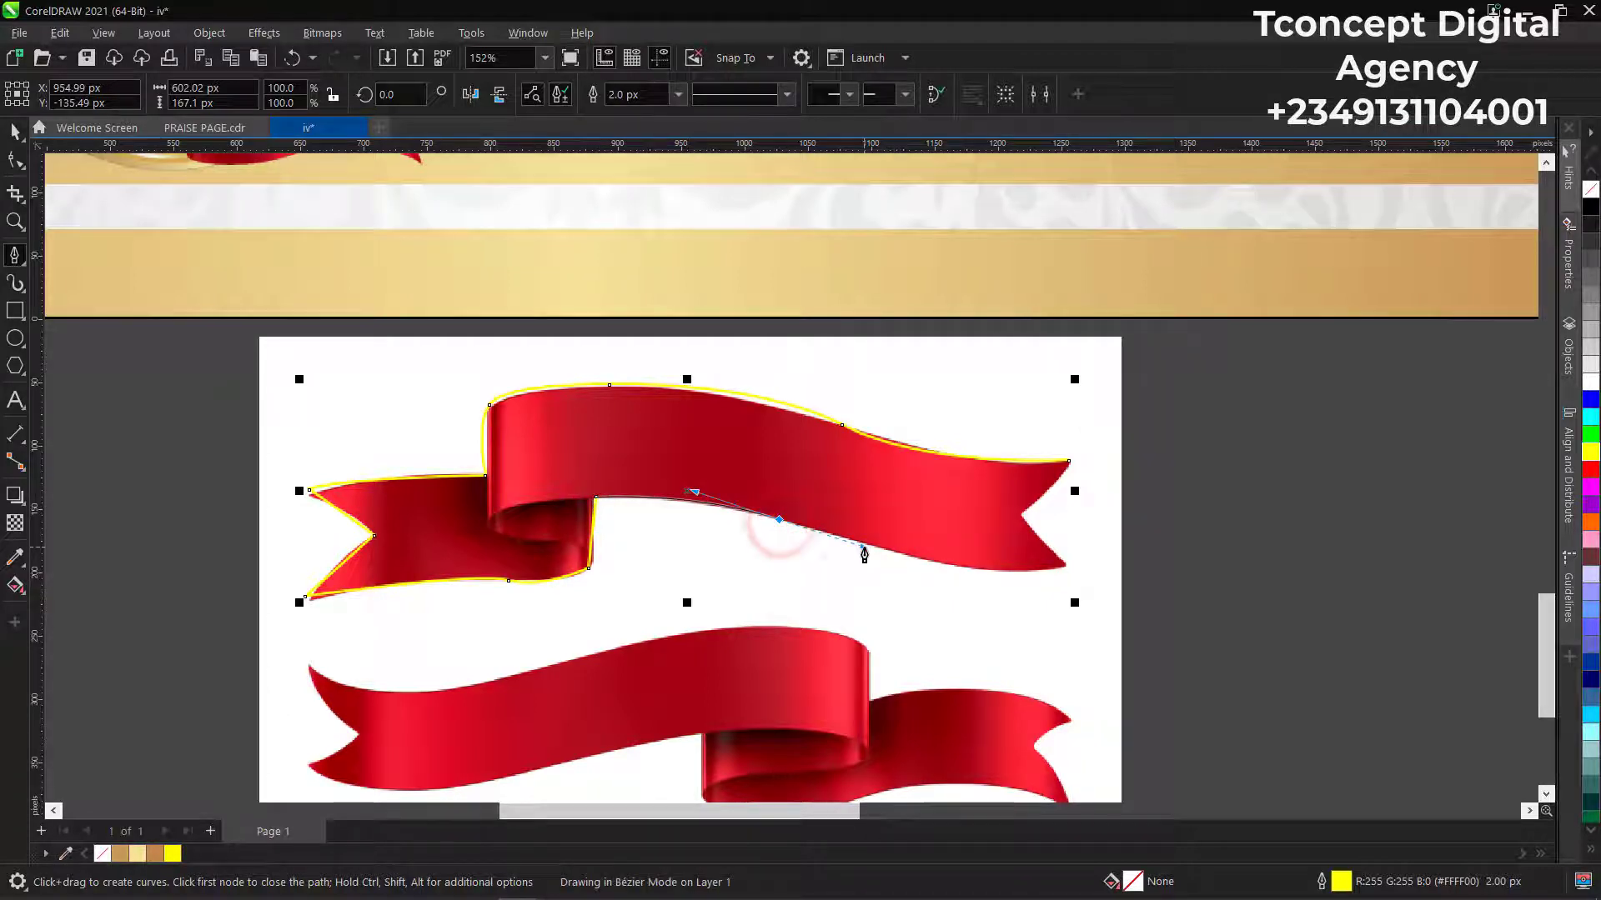
click(1017, 571)
mouse_move(1065, 567)
mouse_down()
mouse_move(1042, 555)
mouse_move(1065, 565)
mouse_up()
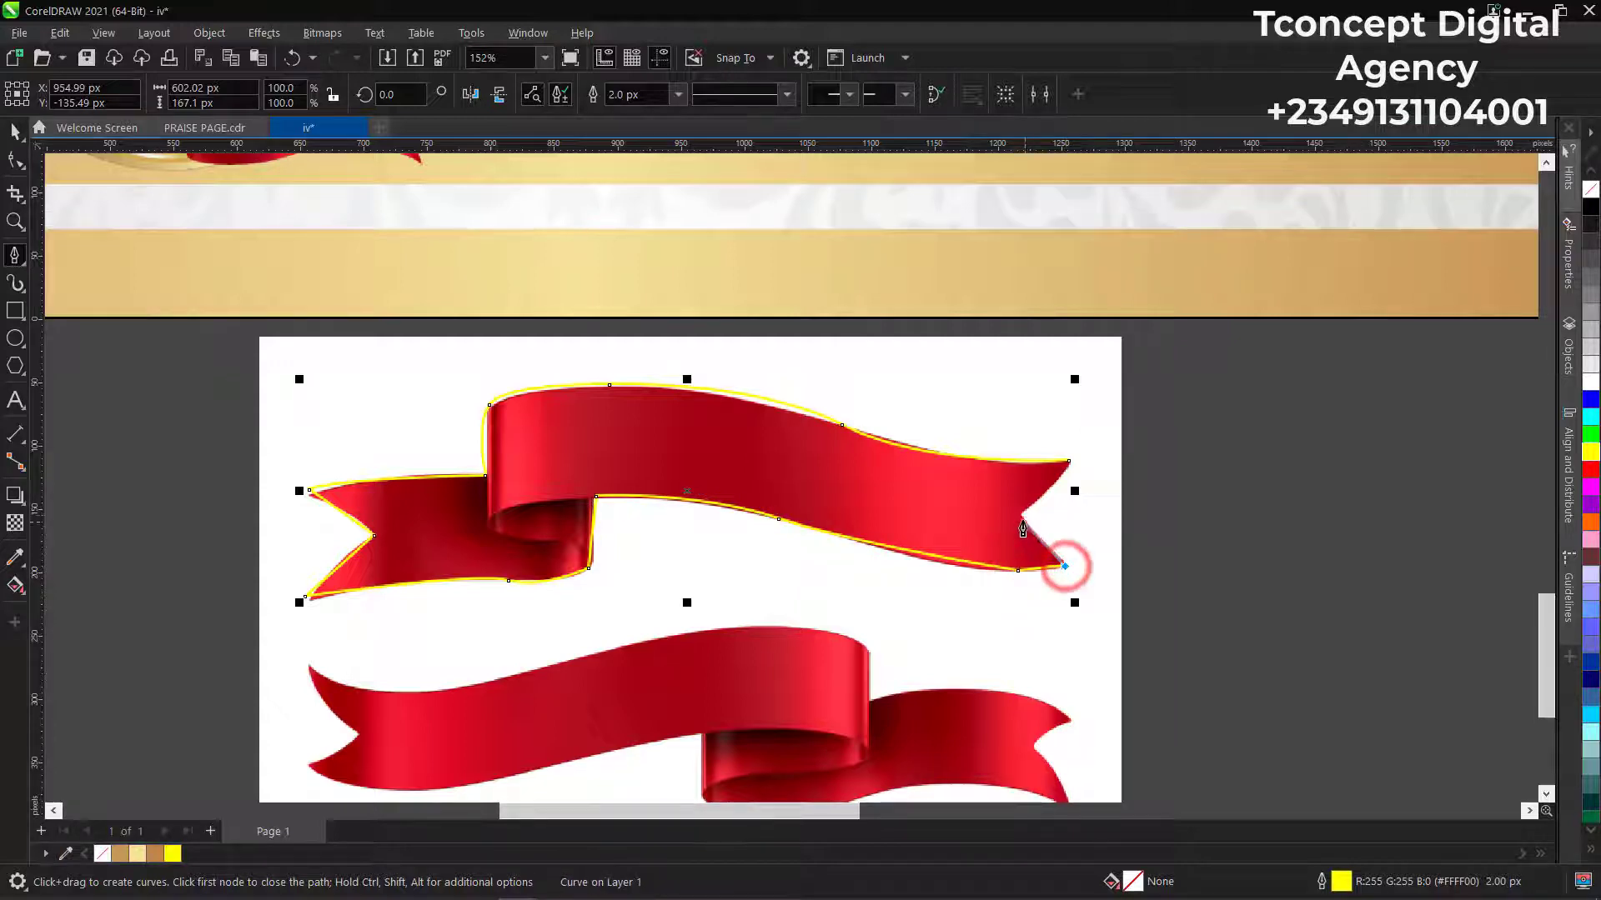
click(1019, 513)
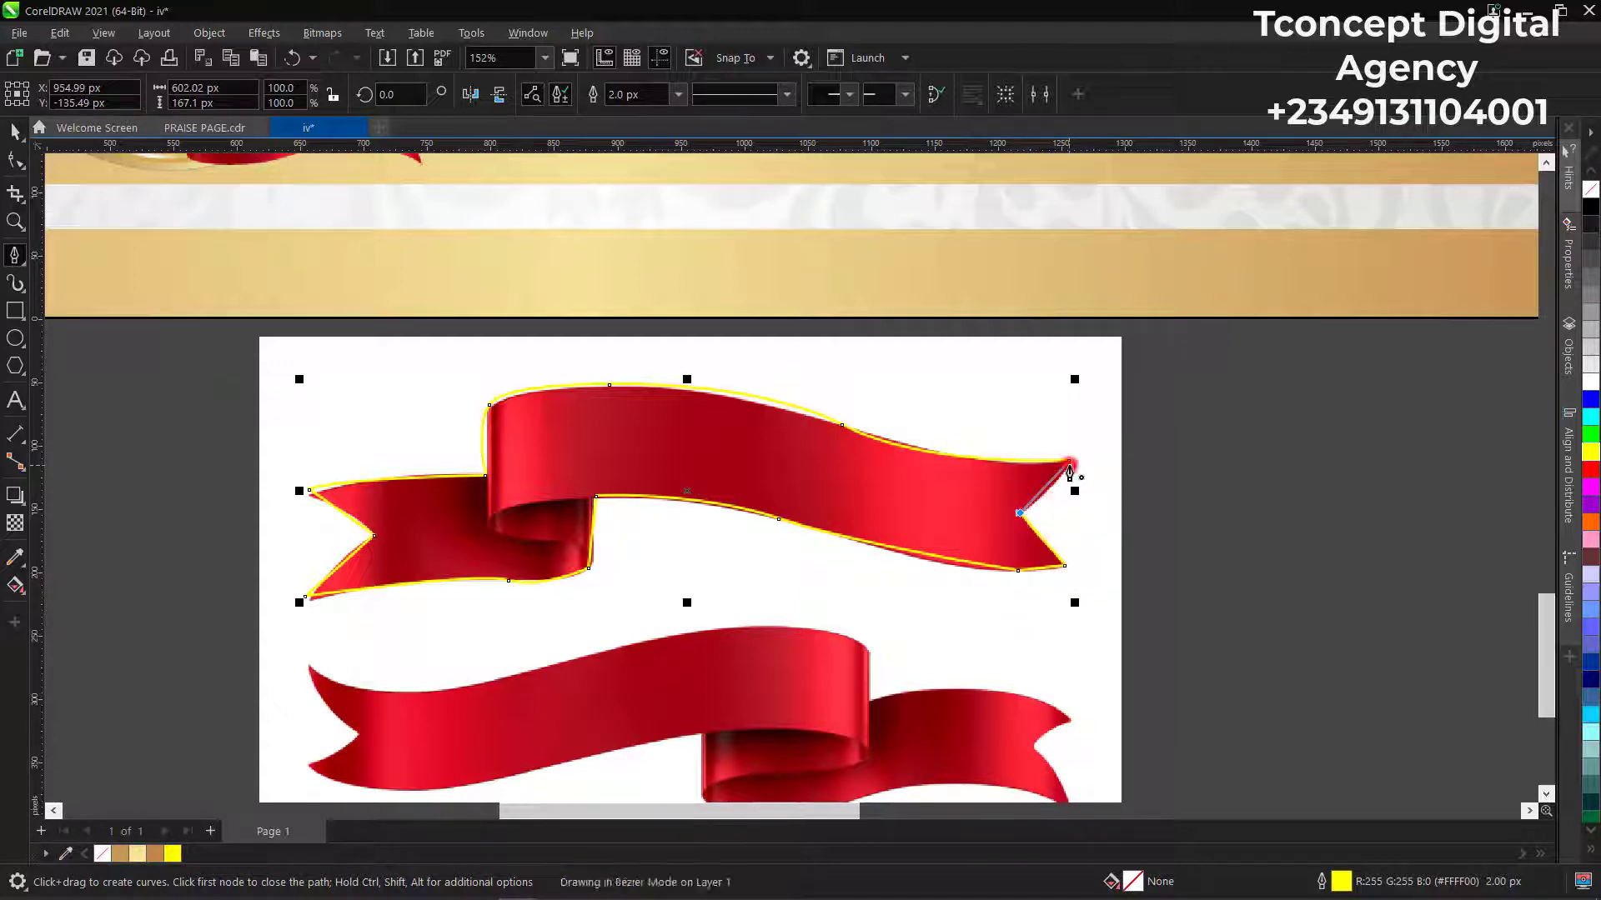
click(1068, 460)
scroll(639, 575, down, 2)
scroll(625, 575, down, 1)
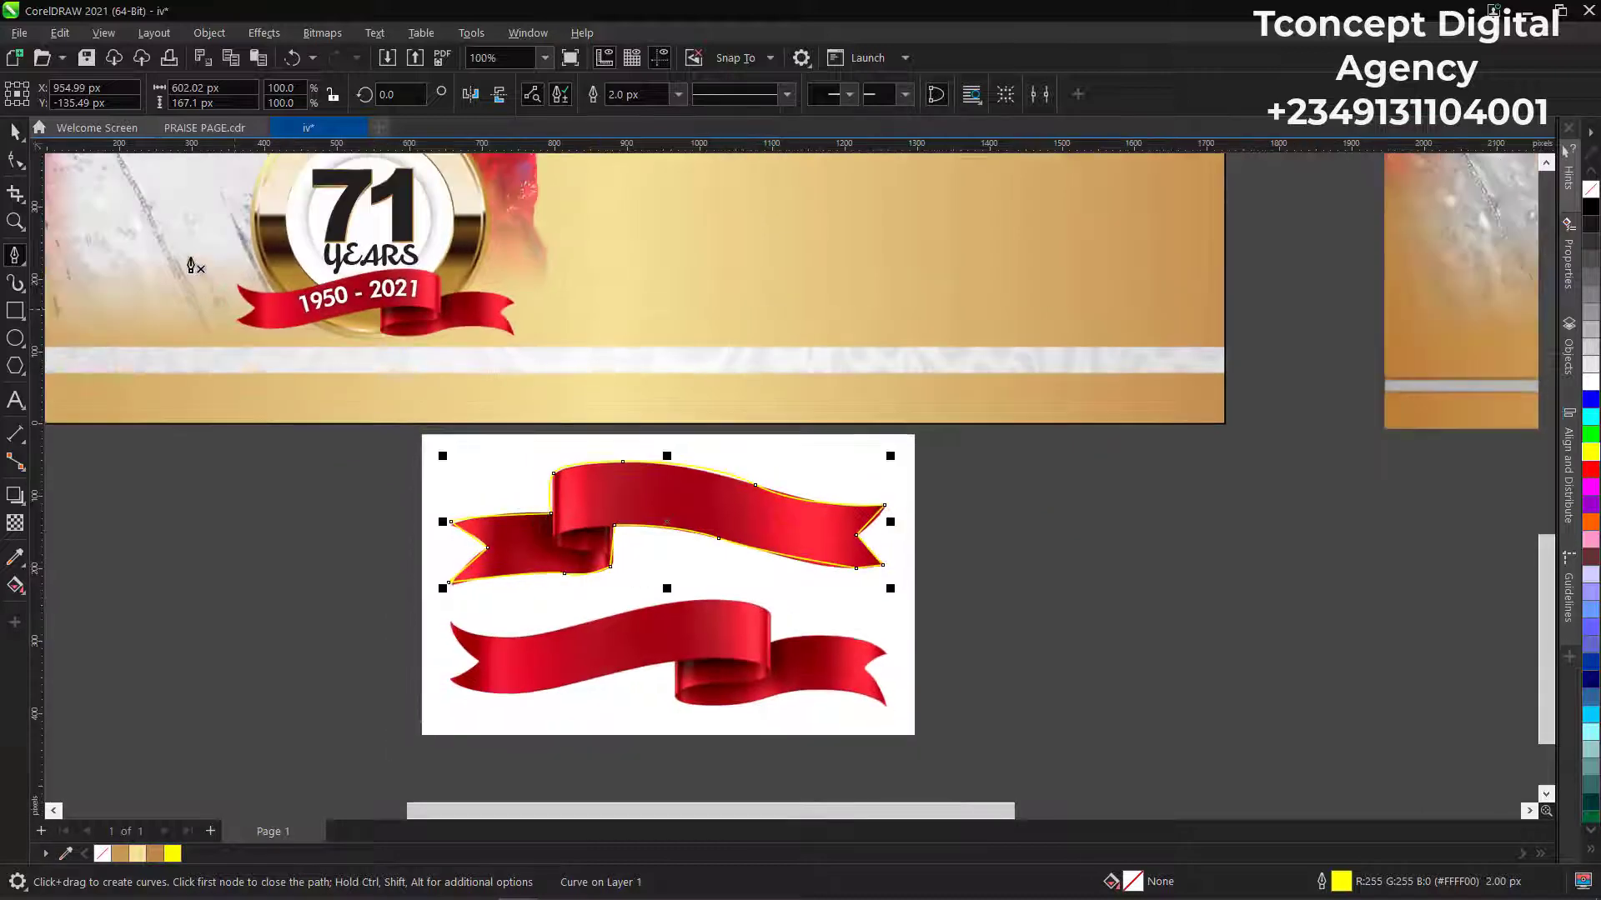
Intersect the ribbon image with the traced outline and move the yellow outline to the empty area right of the image.
click(15, 131)
scroll(742, 575, down, 2)
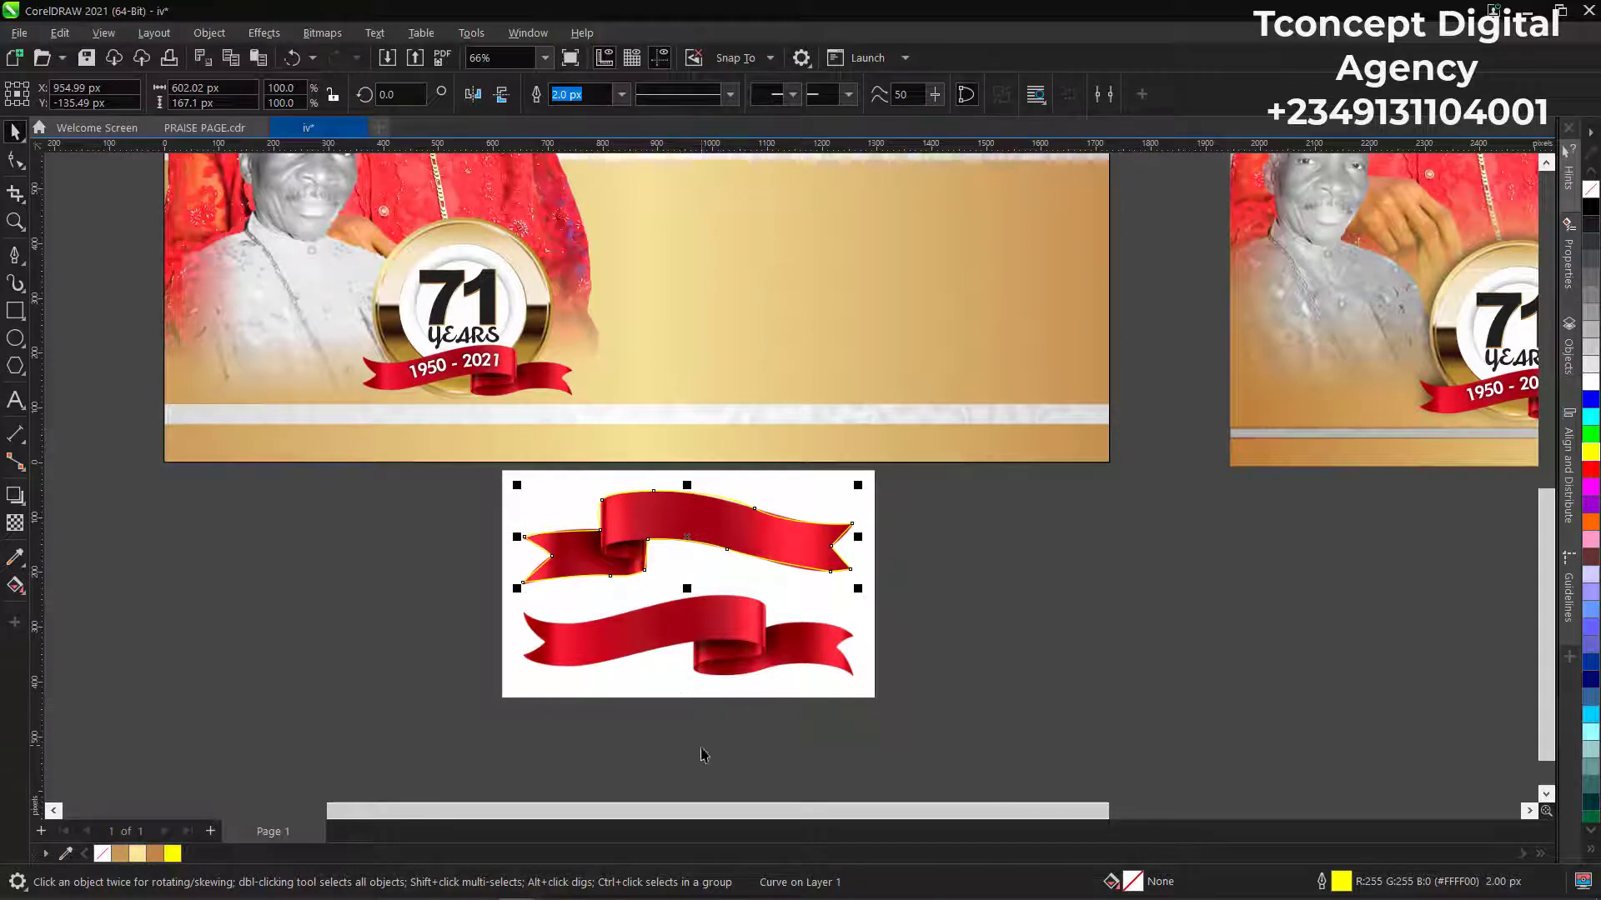
shift+click(645, 680)
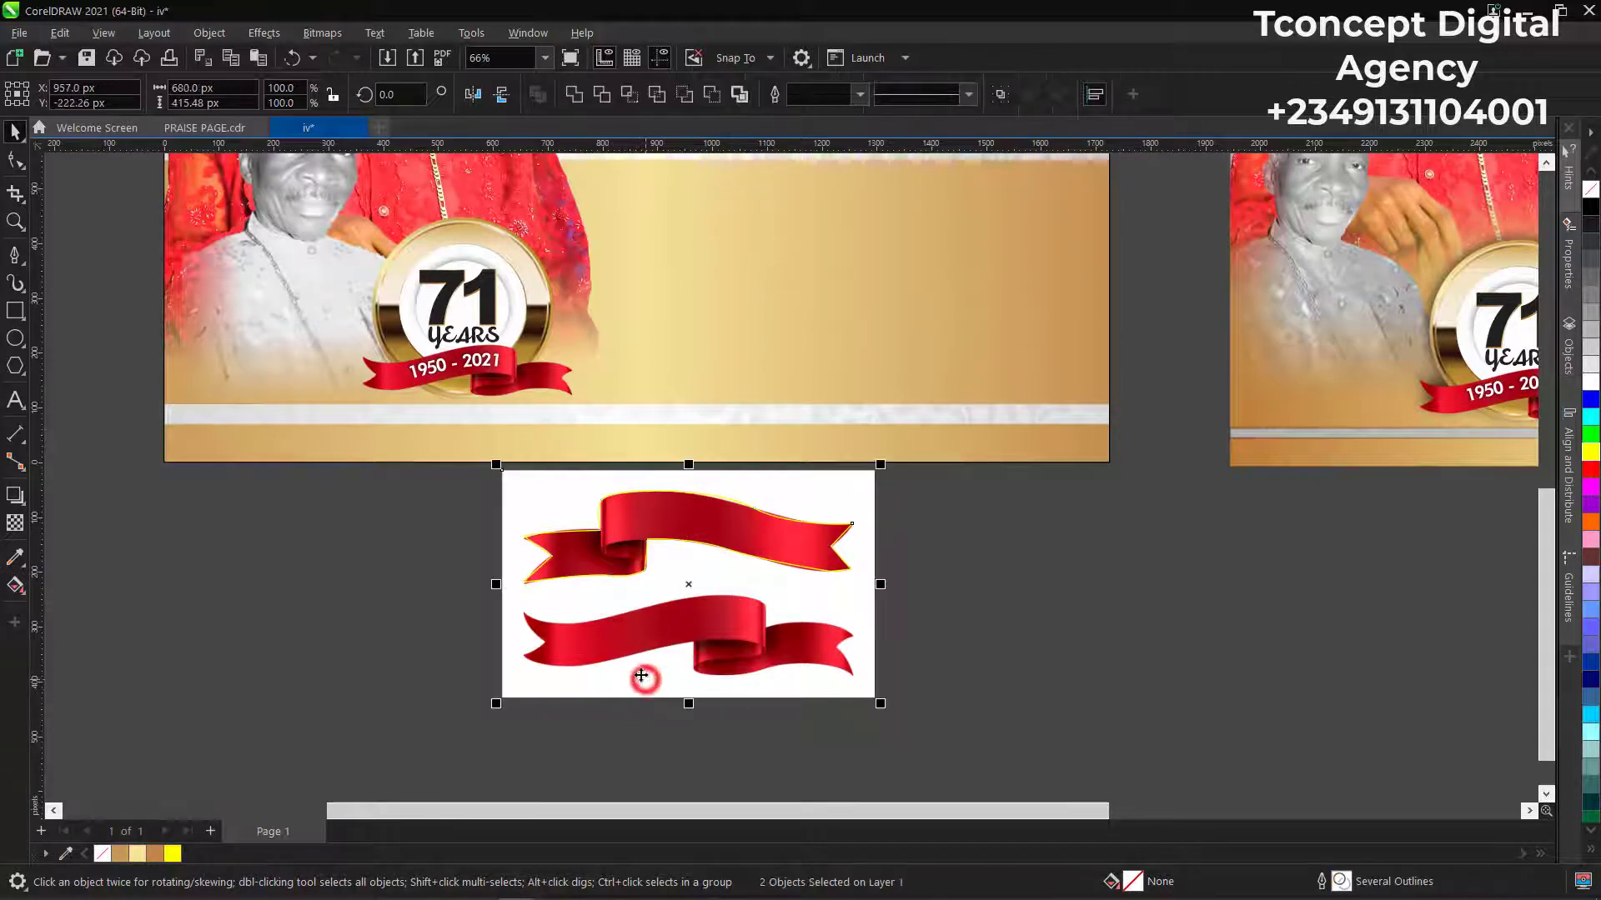
click(627, 94)
drag(666, 523, 1127, 607)
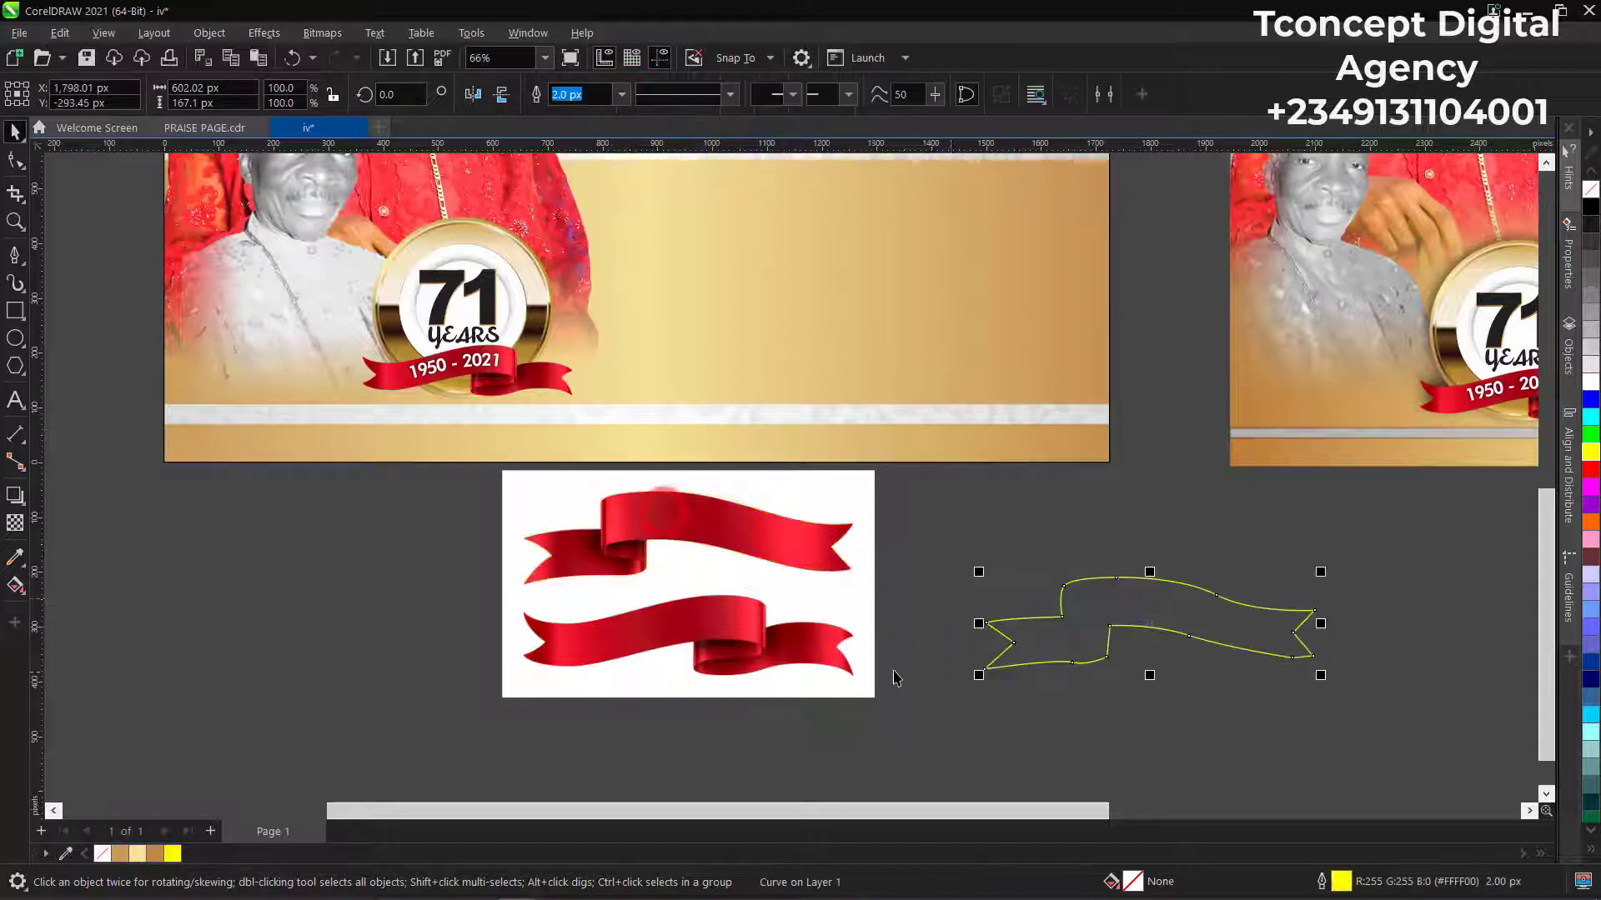
Move the cut-out ribbon to the left below the card and the original ribbon image off to the right.
click(711, 534)
drag(687, 527, 331, 571)
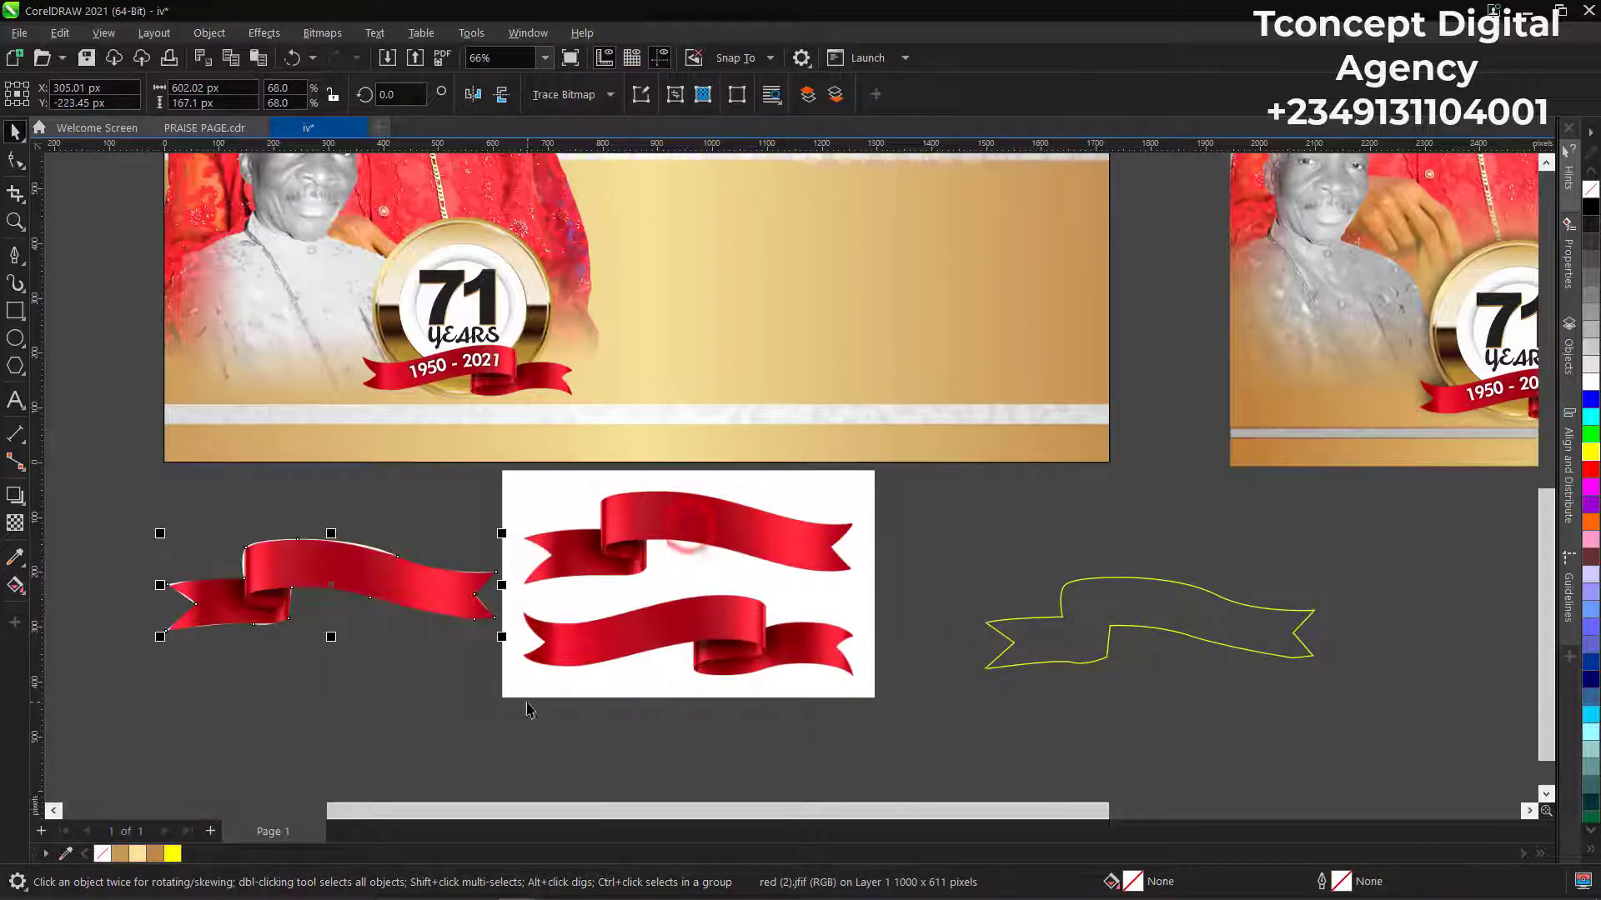
scroll(739, 561, down, 1)
drag(667, 589, 1082, 651)
scroll(348, 594, up, 2)
scroll(348, 593, up, 3)
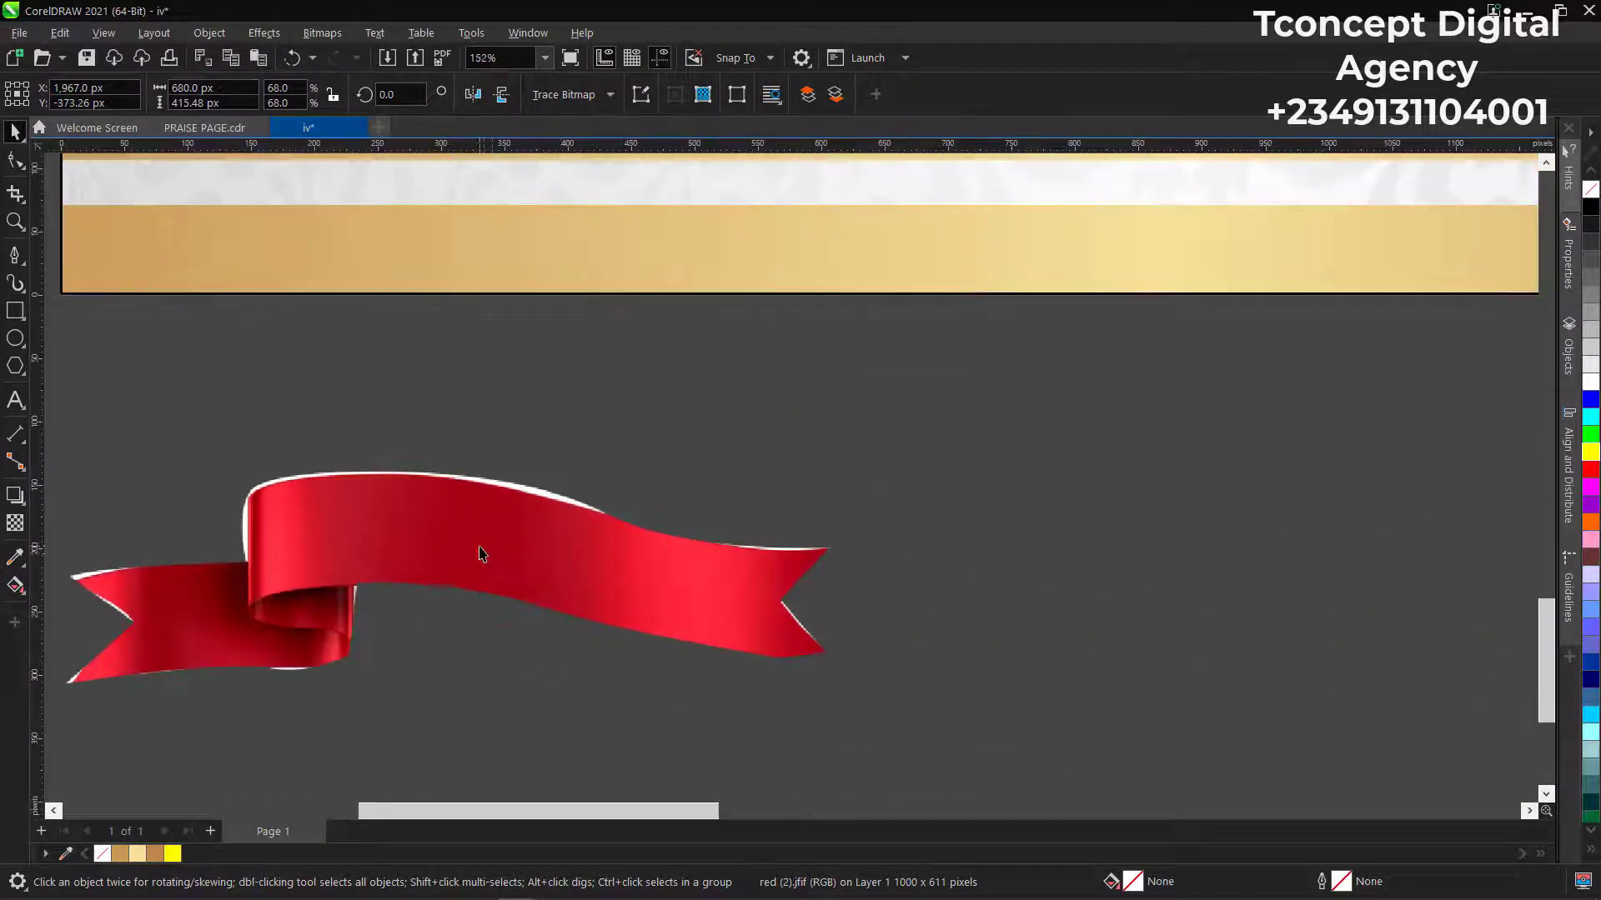
Add a node on the cut-out ribbon's upper edge and adjust it and the neighbouring curve to trim the white sliver.
click(491, 559)
scroll(397, 573, down, 1)
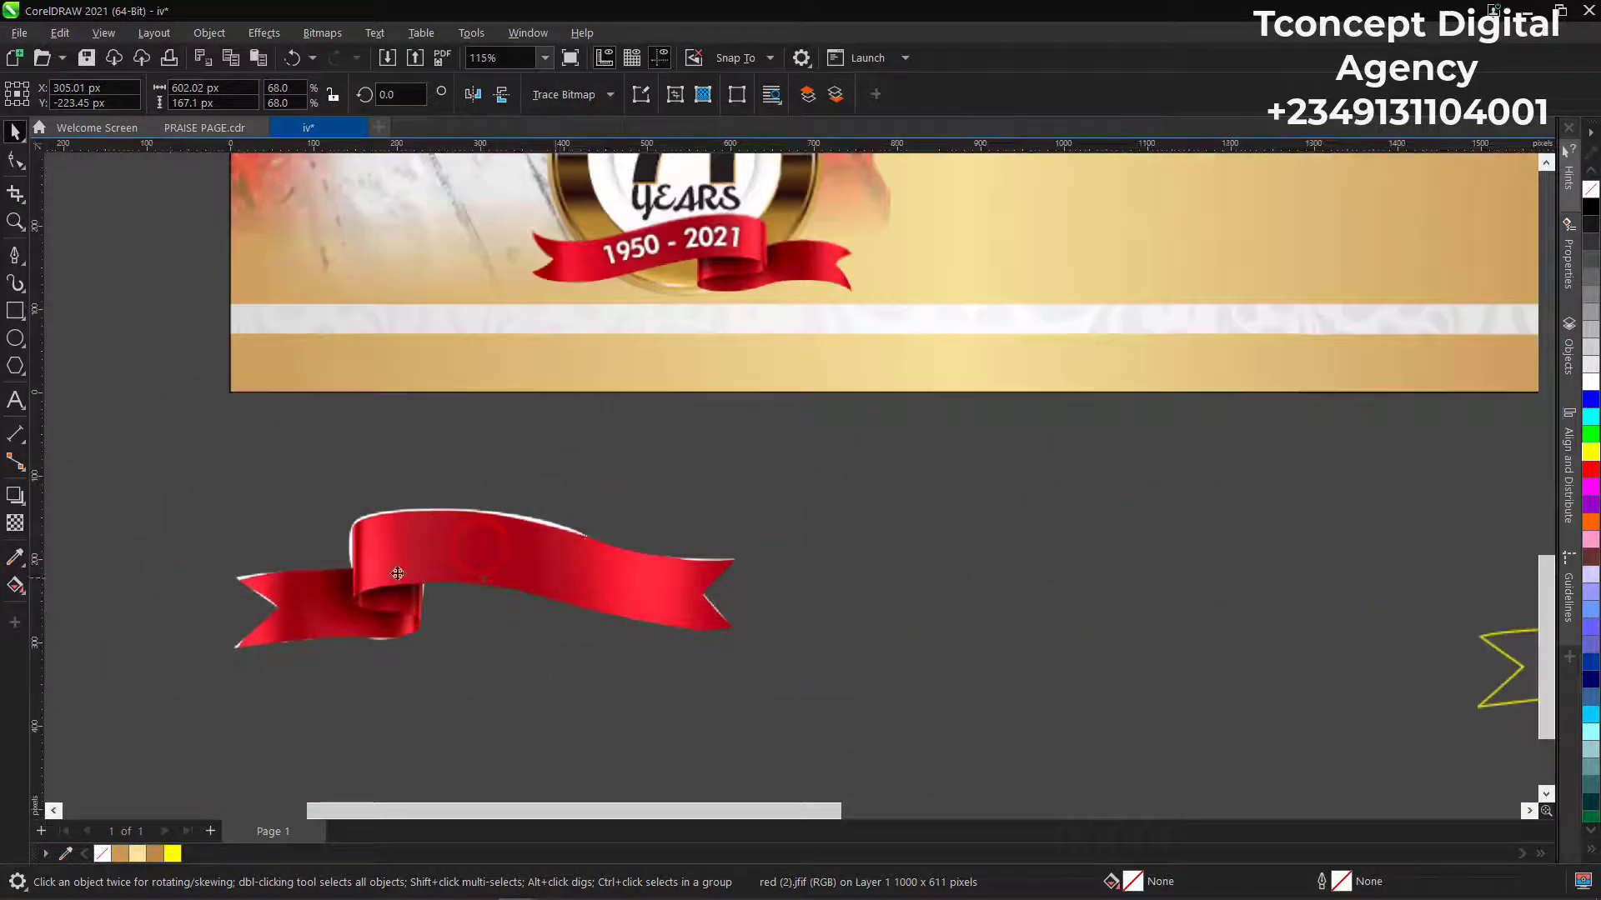
click(22, 164)
scroll(541, 529, up, 4)
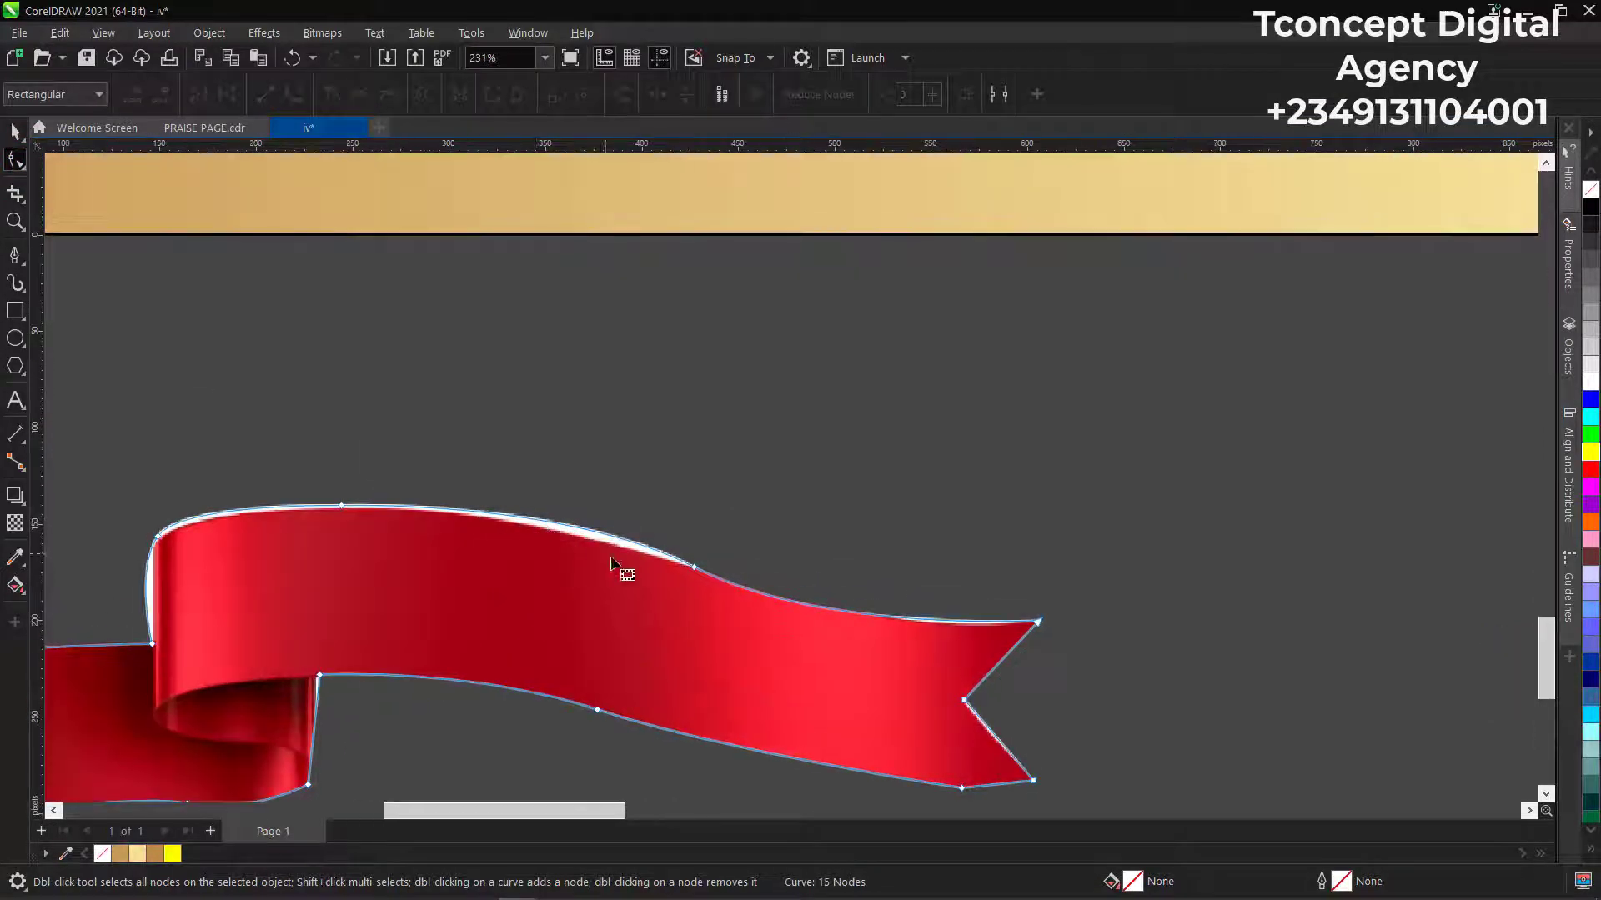
double_click(554, 524)
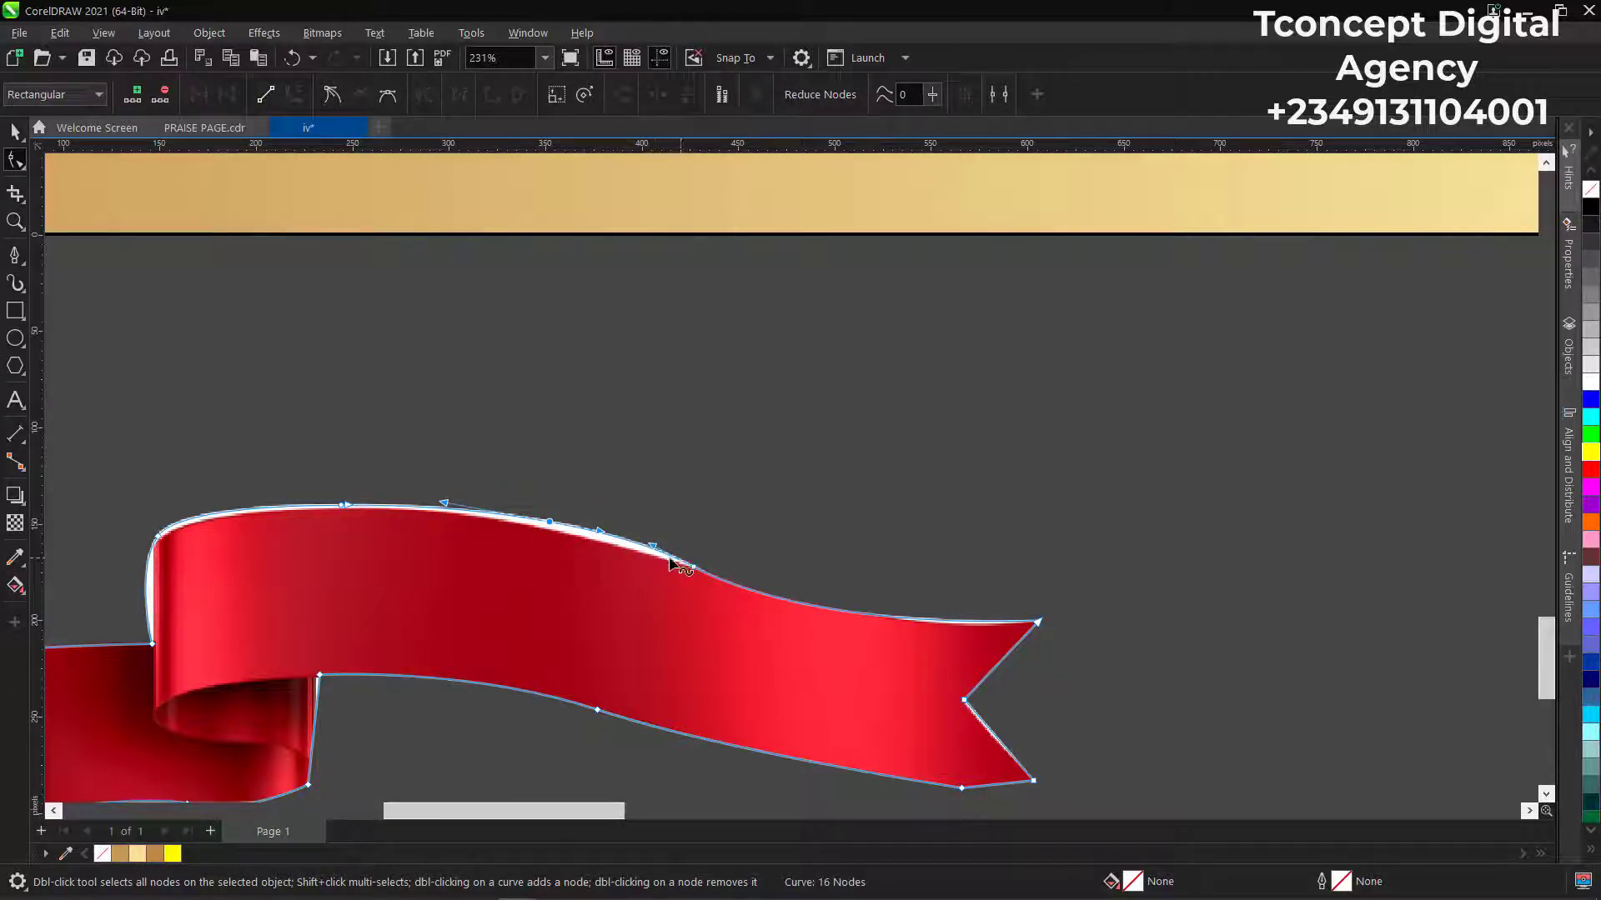
drag(548, 522, 548, 528)
scroll(659, 565, up, 2)
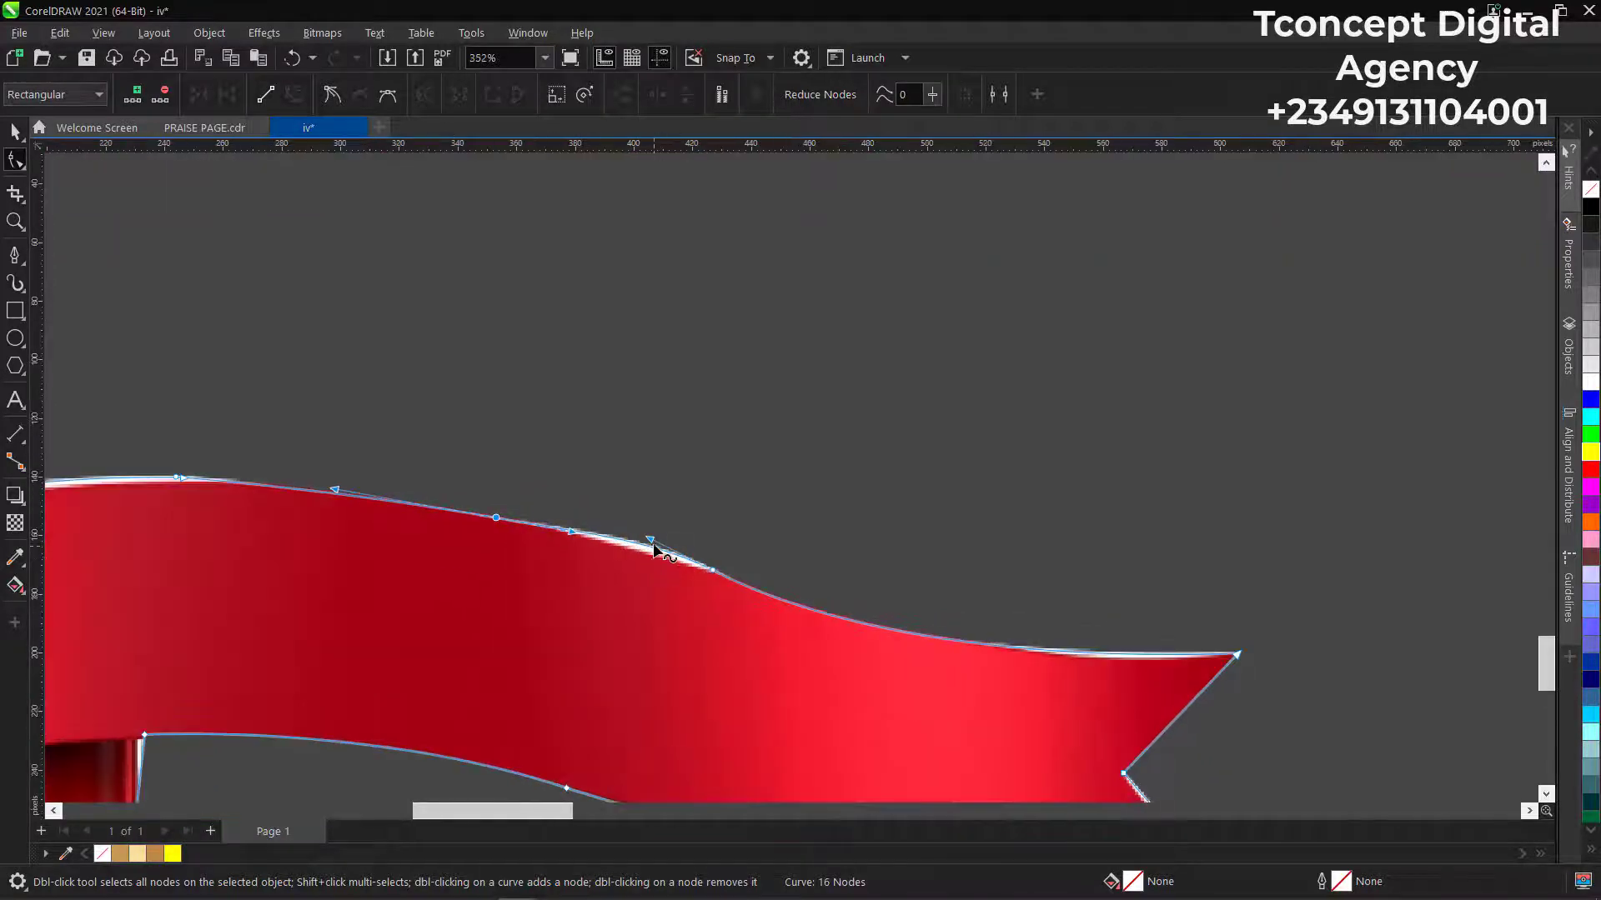
drag(655, 543, 654, 559)
scroll(651, 583, down, 3)
scroll(896, 617, up, 3)
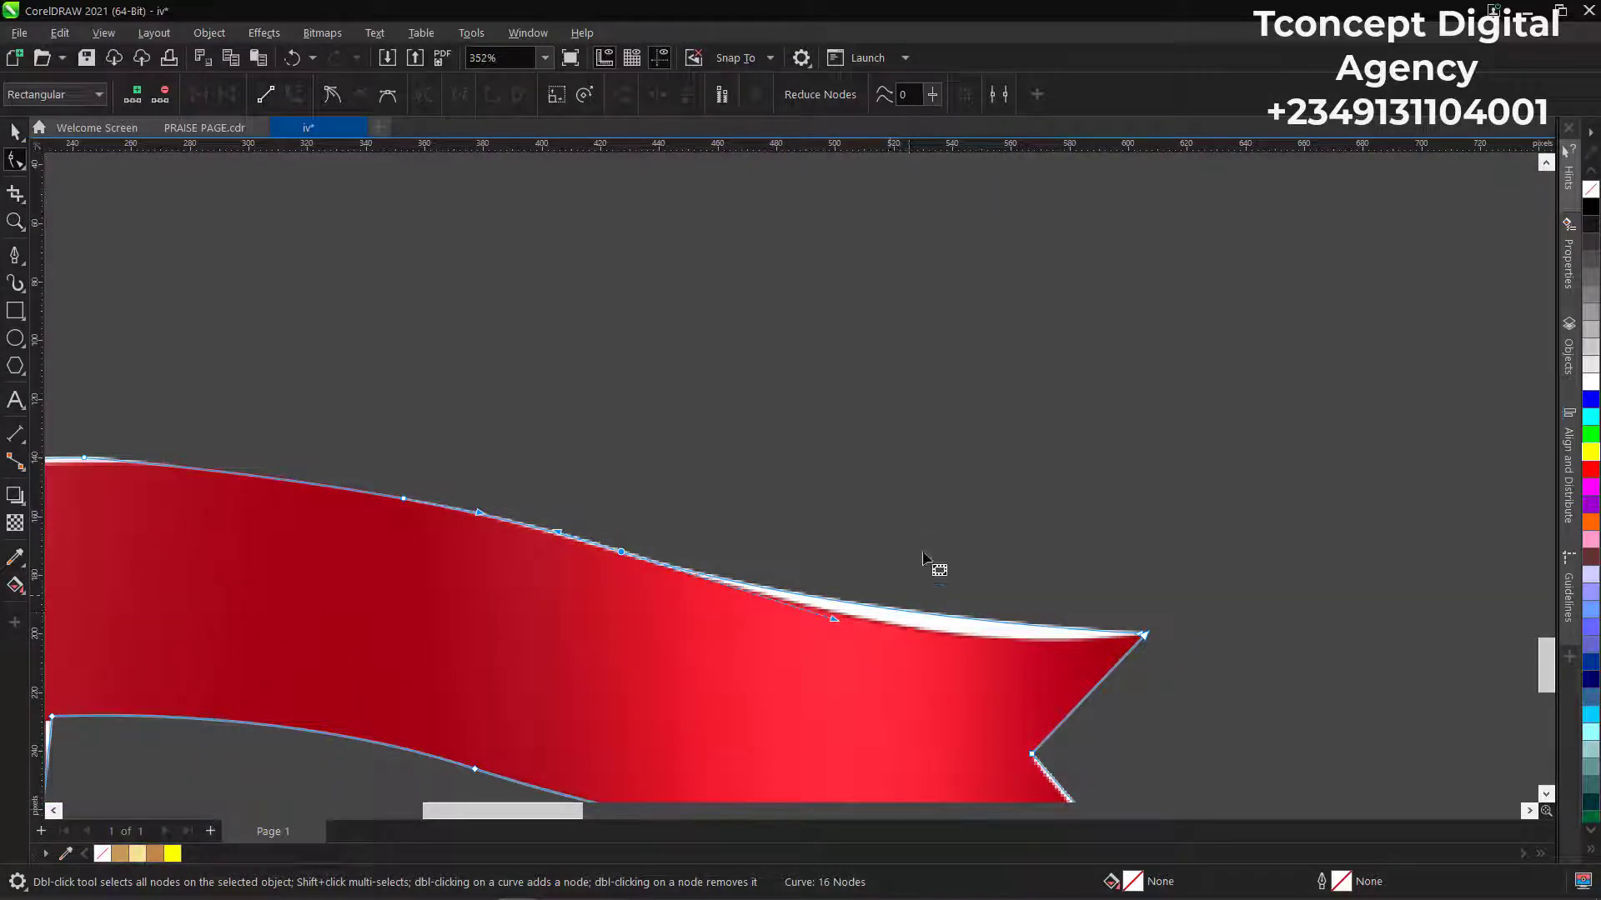
Bend the upper edge segment near the ribbon's right tail inward to follow the red edge.
click(867, 609)
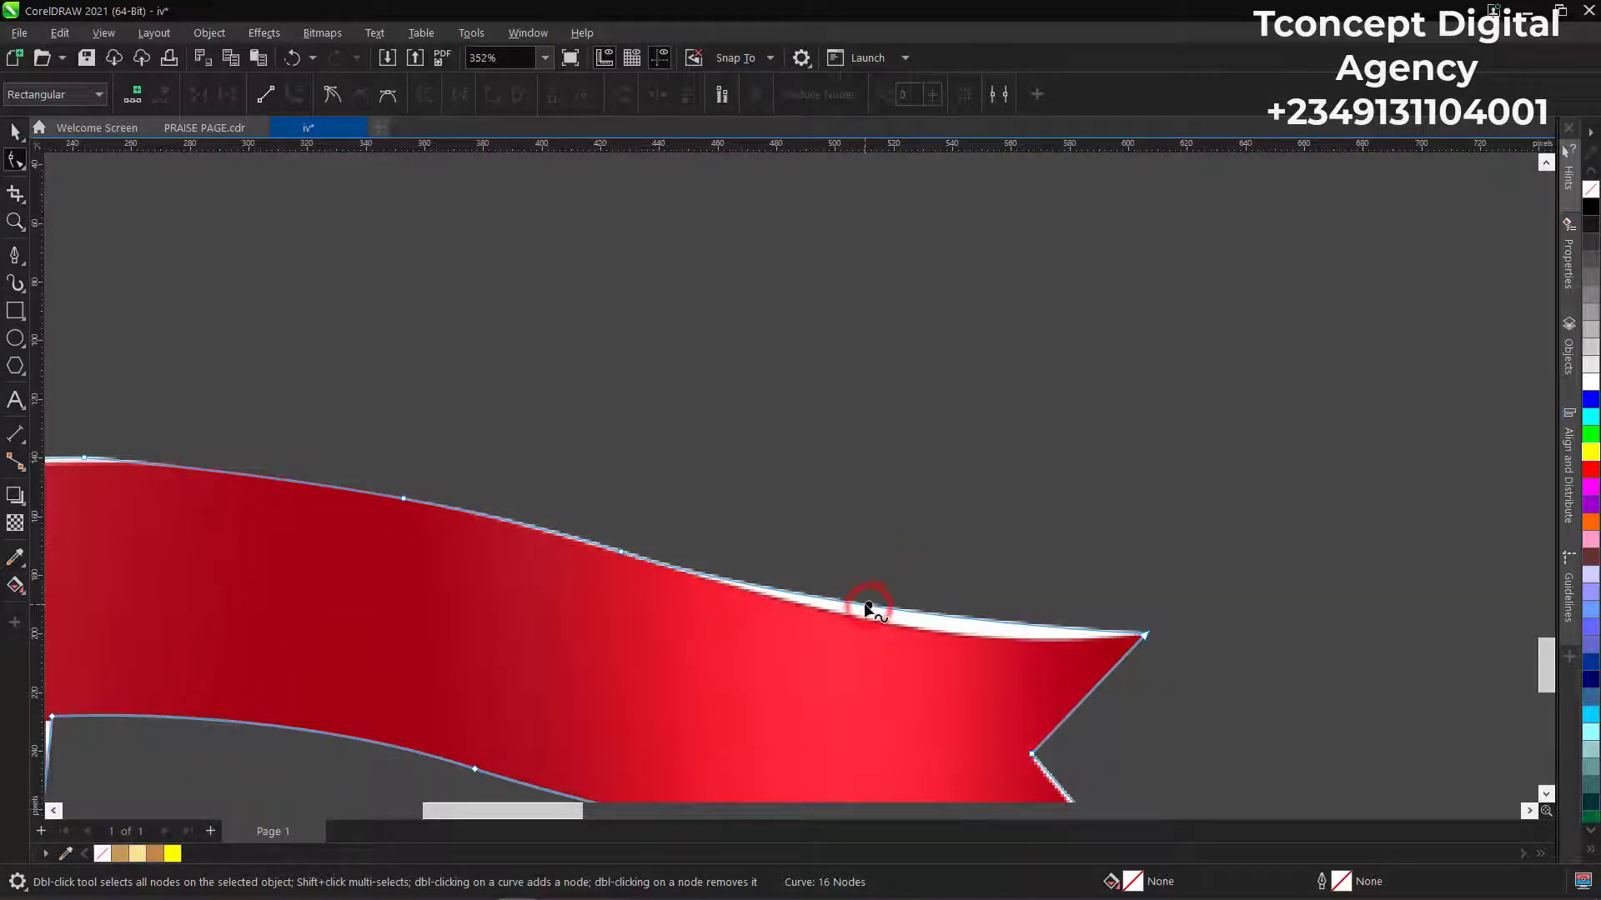
click(862, 606)
click(849, 602)
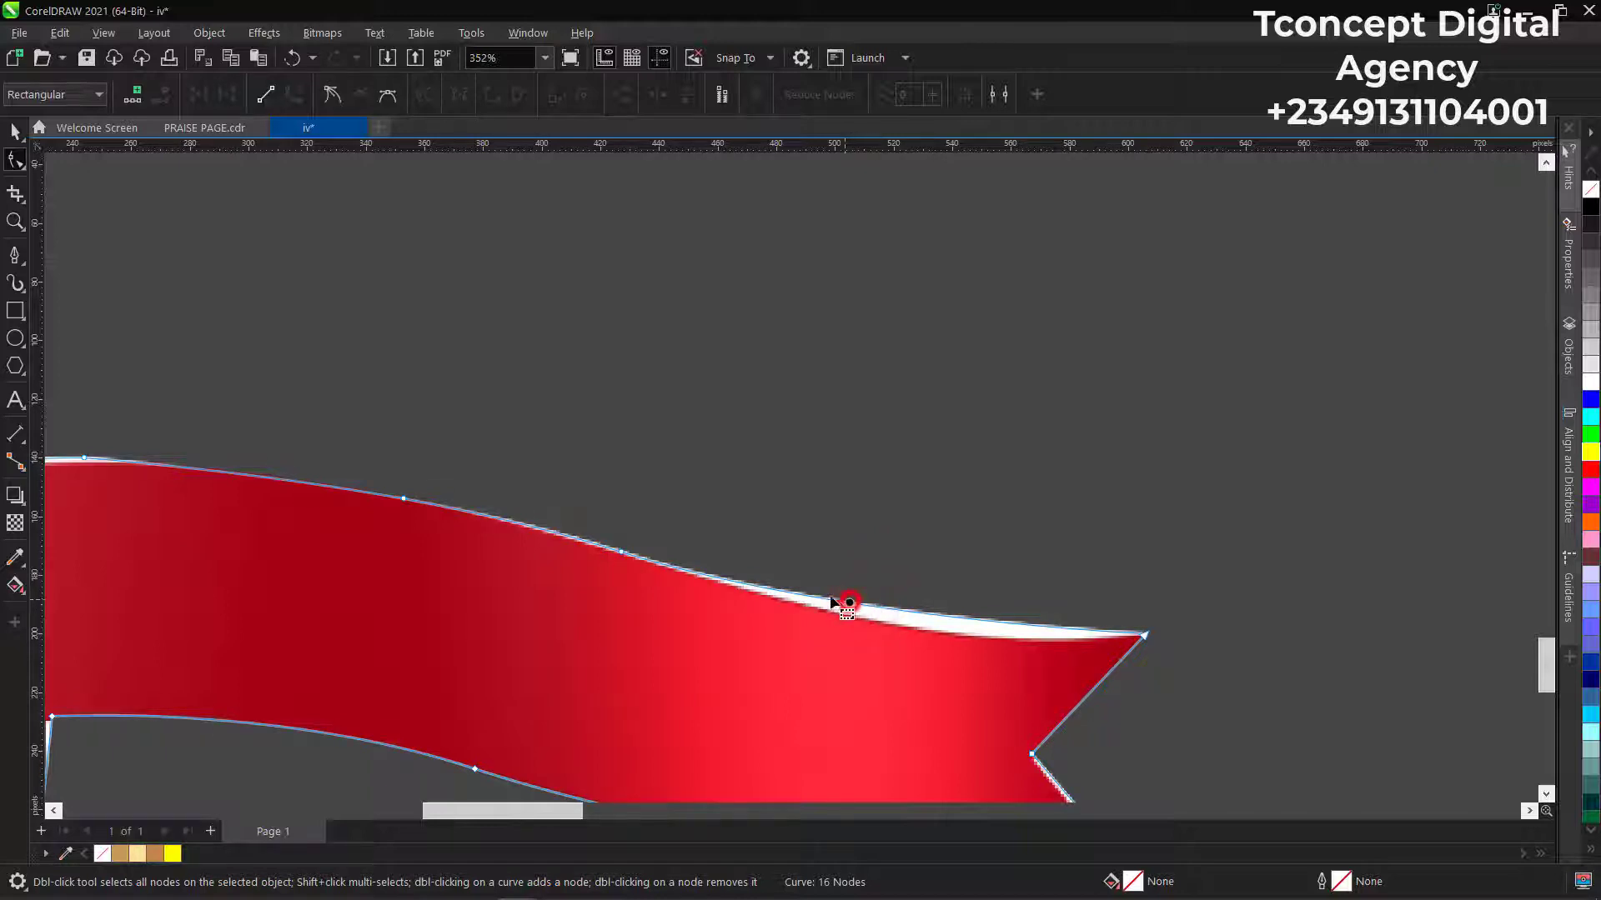
drag(849, 603, 838, 612)
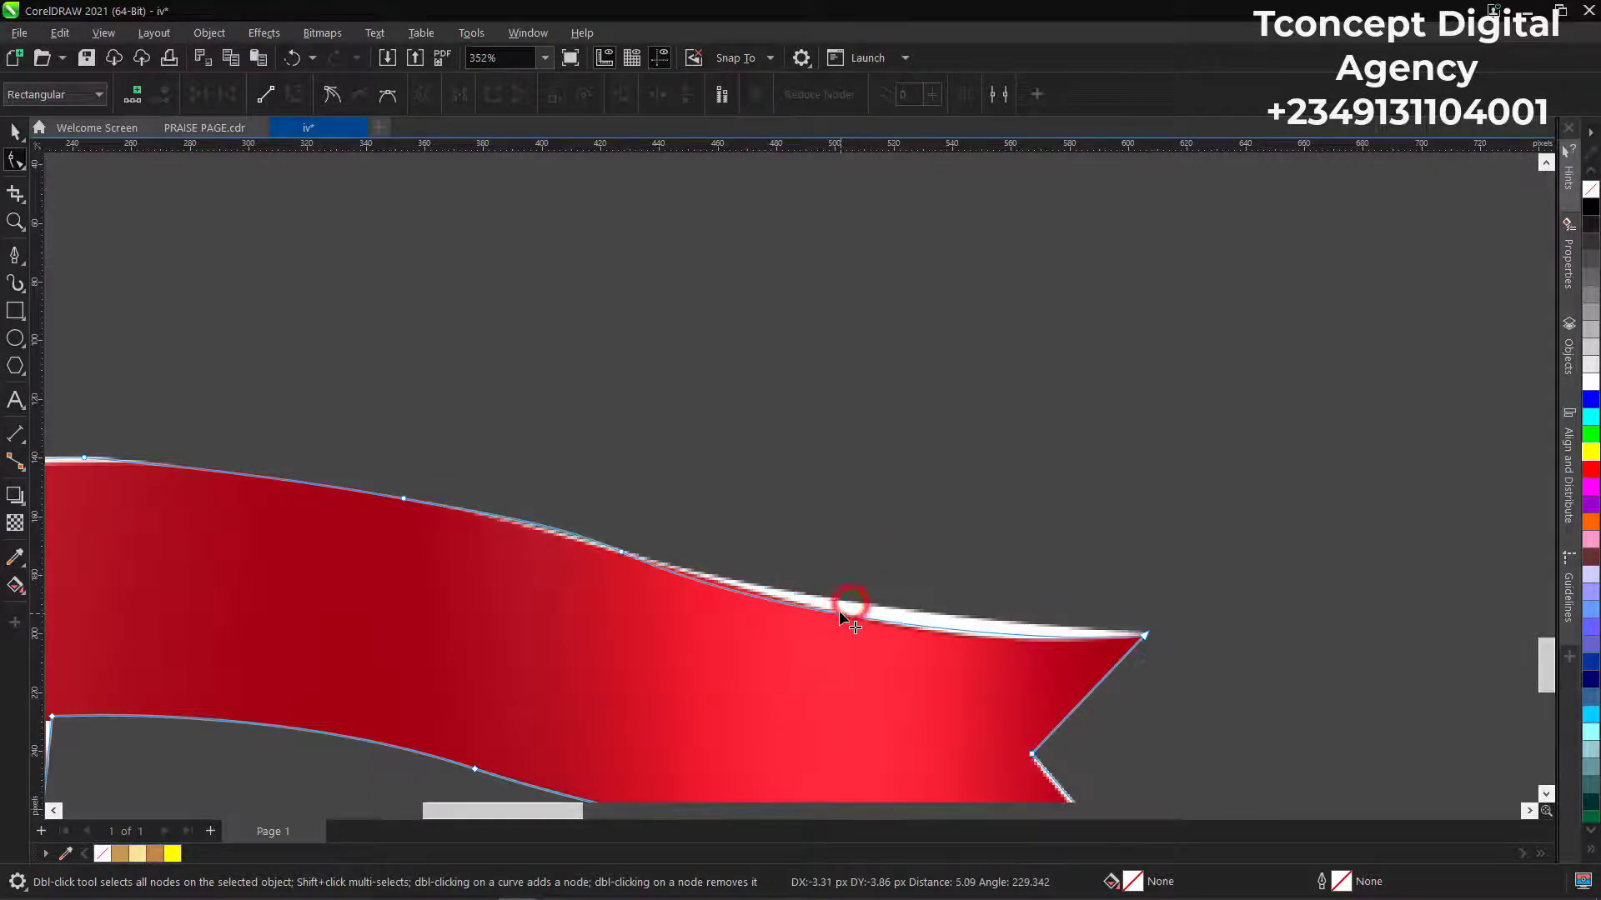
Pull the upper edge between the fold and the crest inward and lower the crest node to match the red edge.
scroll(892, 504, down, 3)
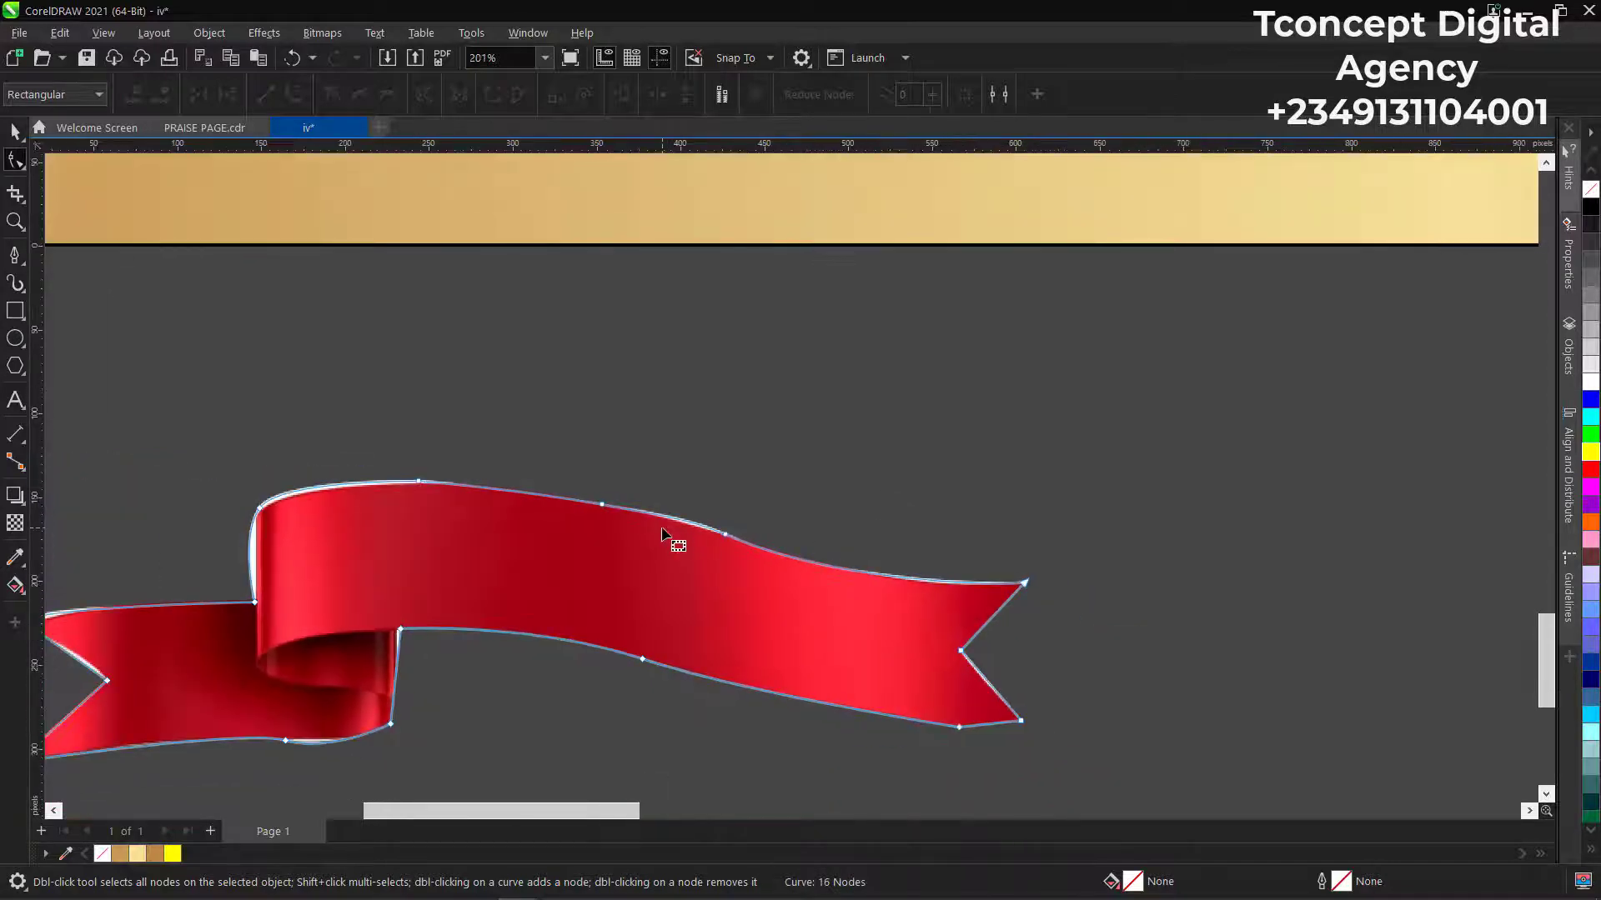
scroll(280, 552, down, 1)
scroll(262, 499, up, 4)
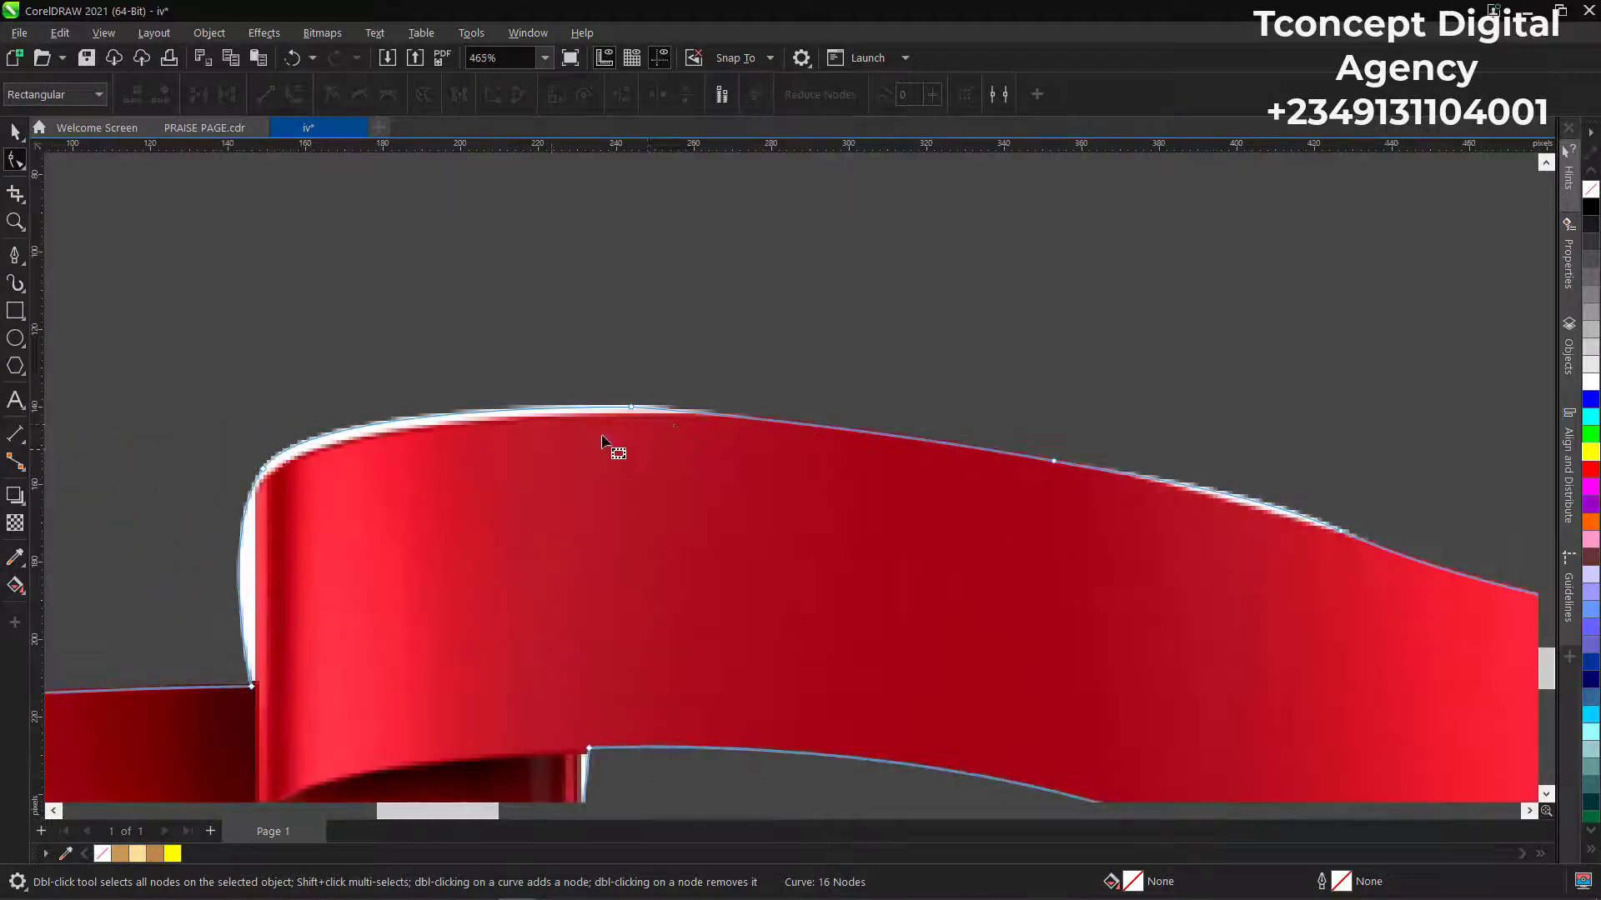
click(504, 413)
drag(501, 412, 503, 427)
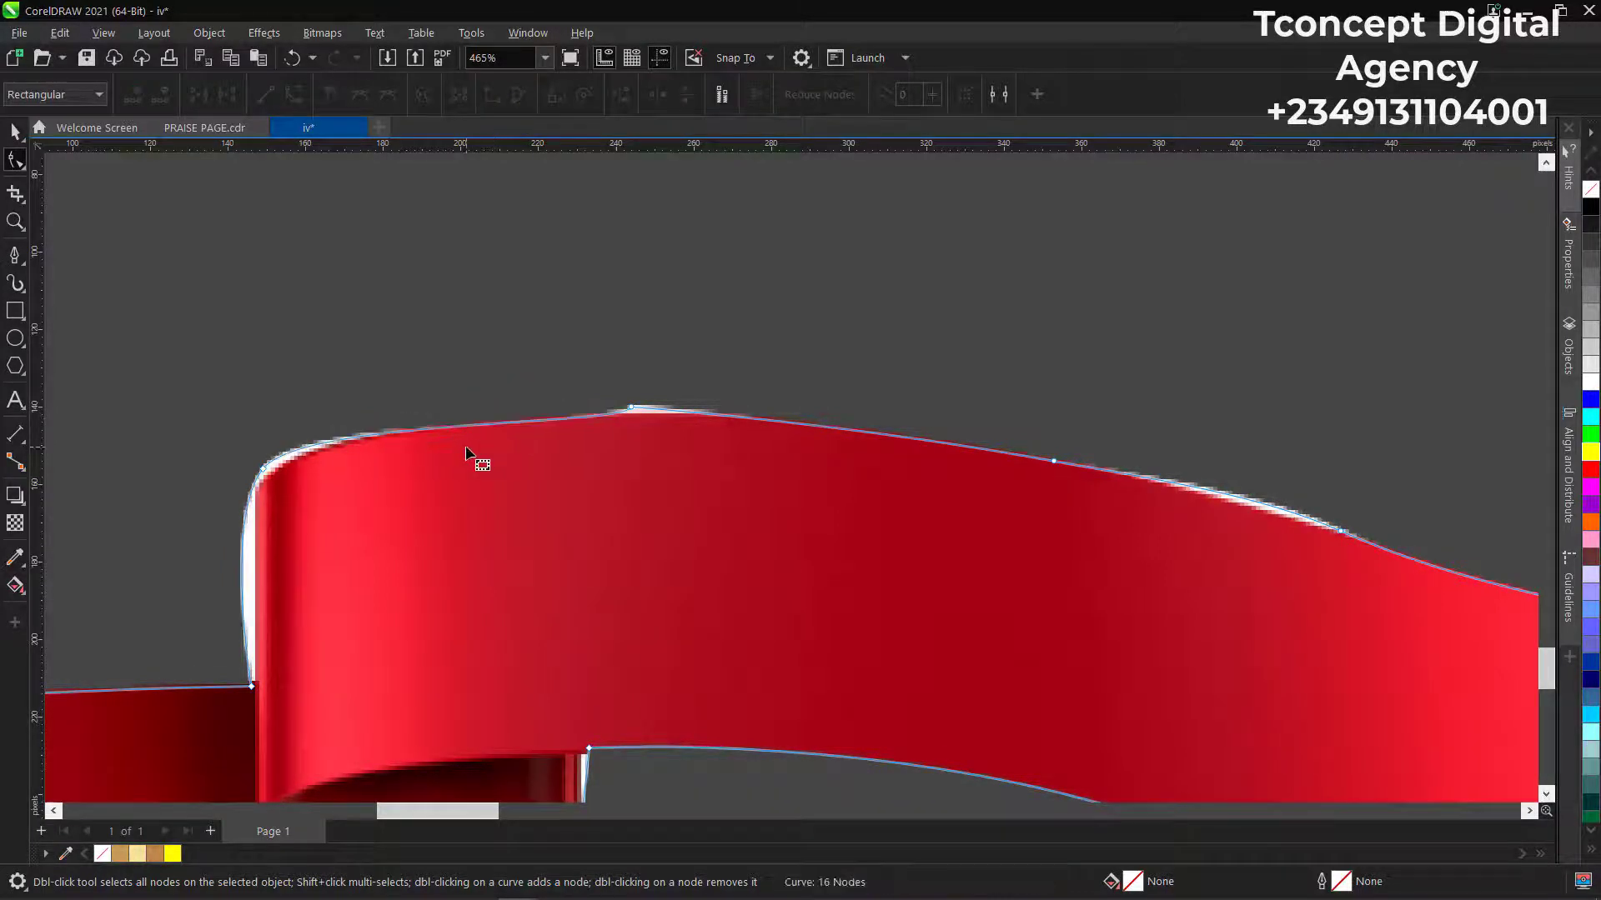
drag(633, 411, 639, 416)
scroll(865, 507, down, 4)
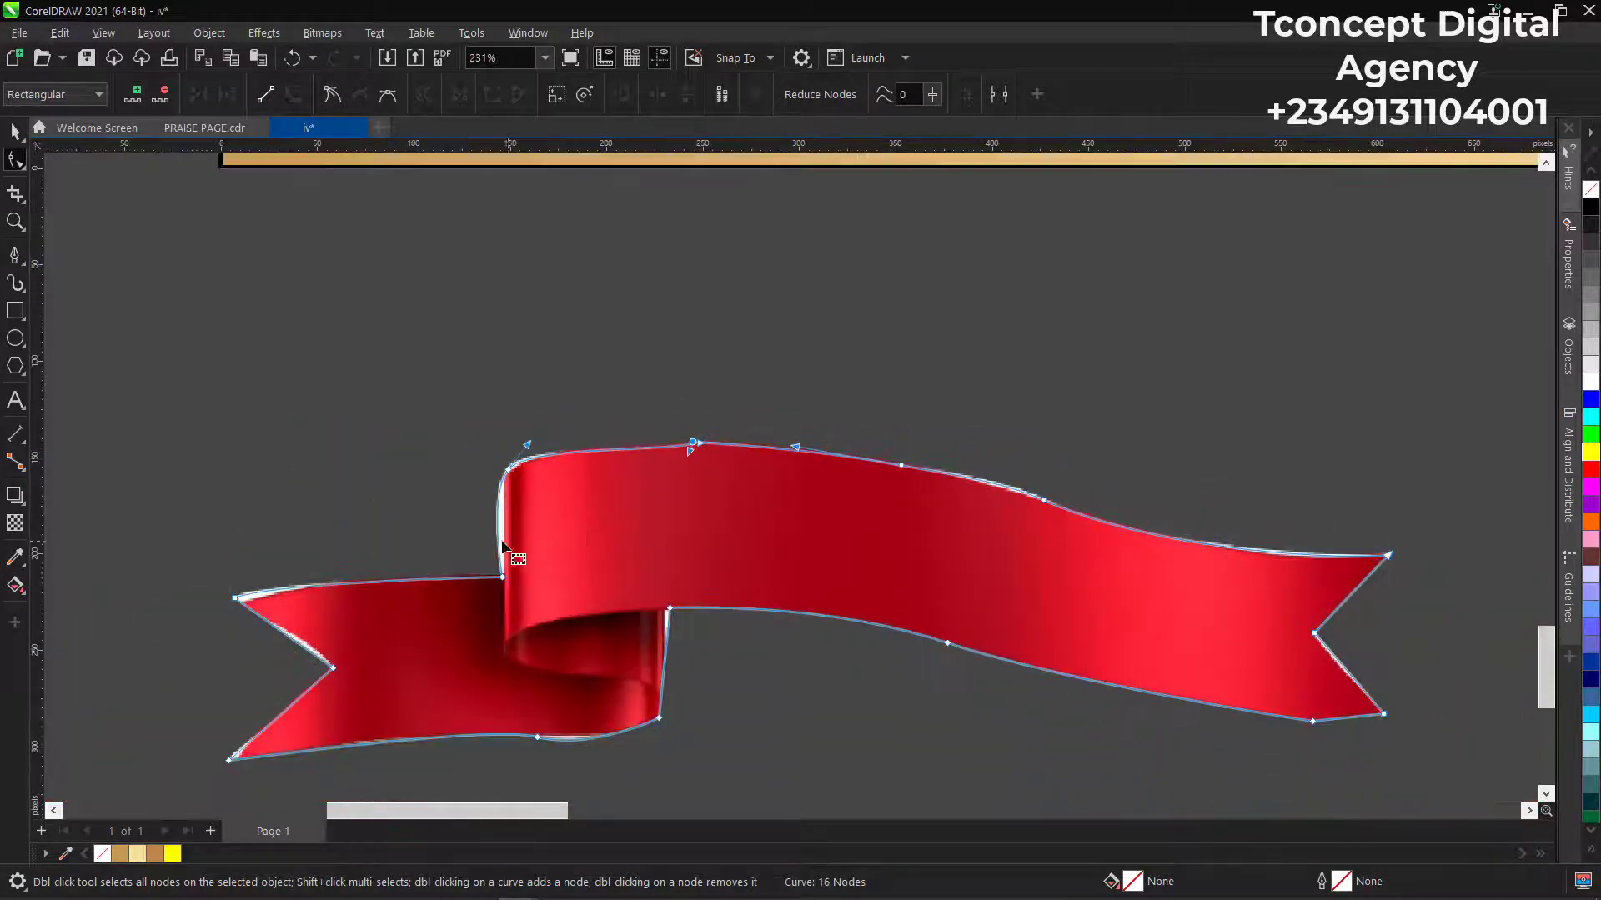
Pull the vertical edge at the ribbon fold's outer side inward to follow the red edge.
scroll(509, 507, up, 4)
click(508, 507)
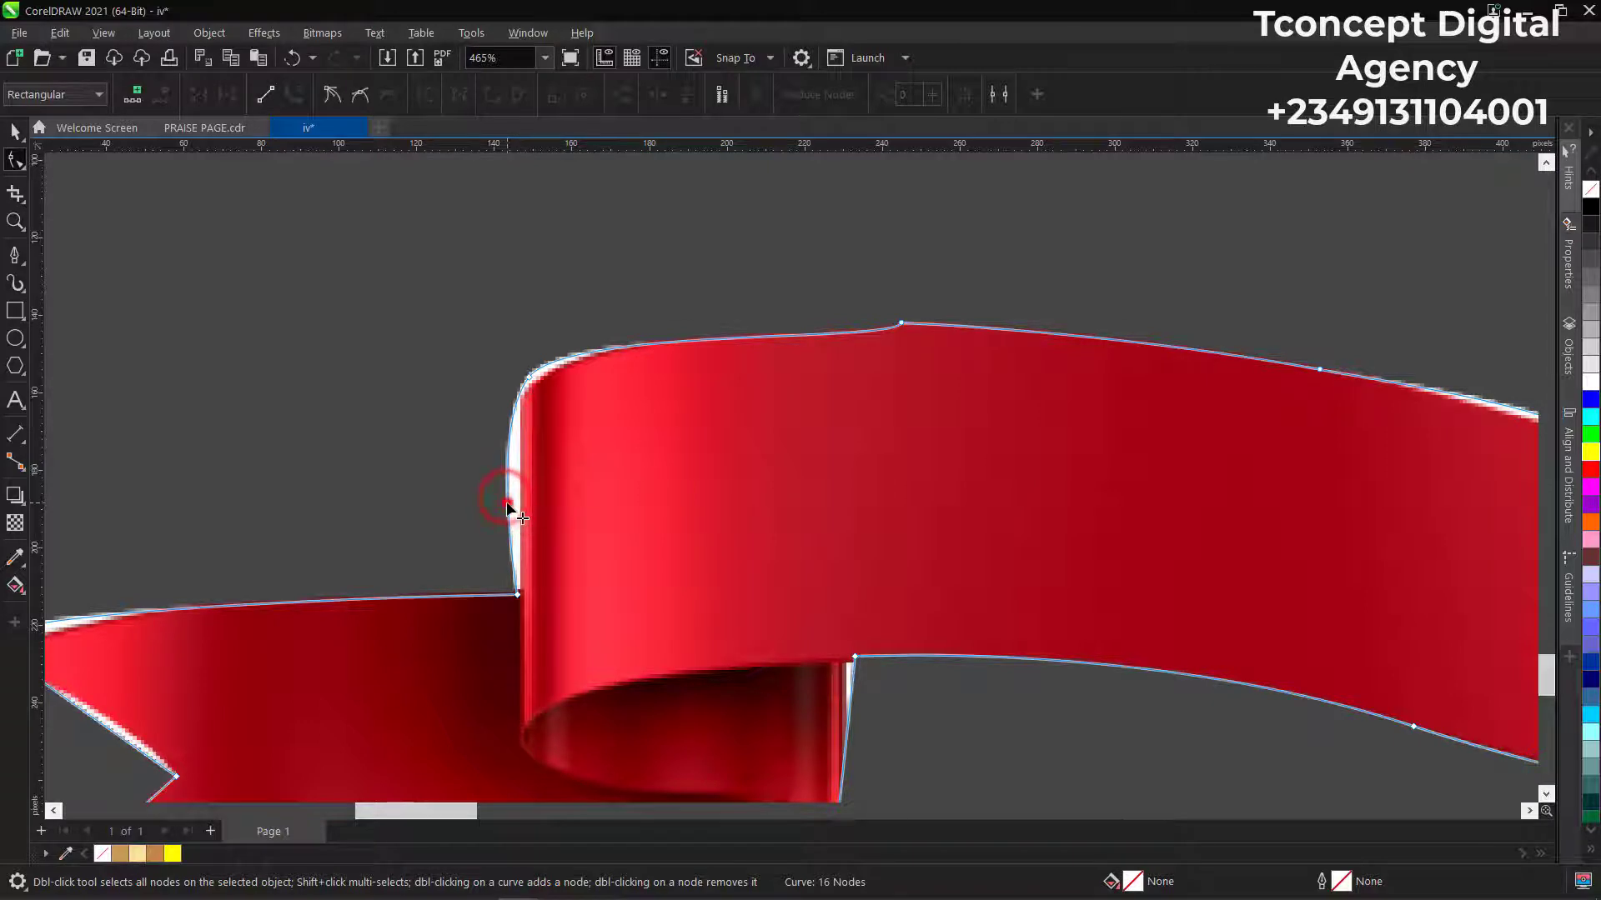
drag(508, 503, 521, 502)
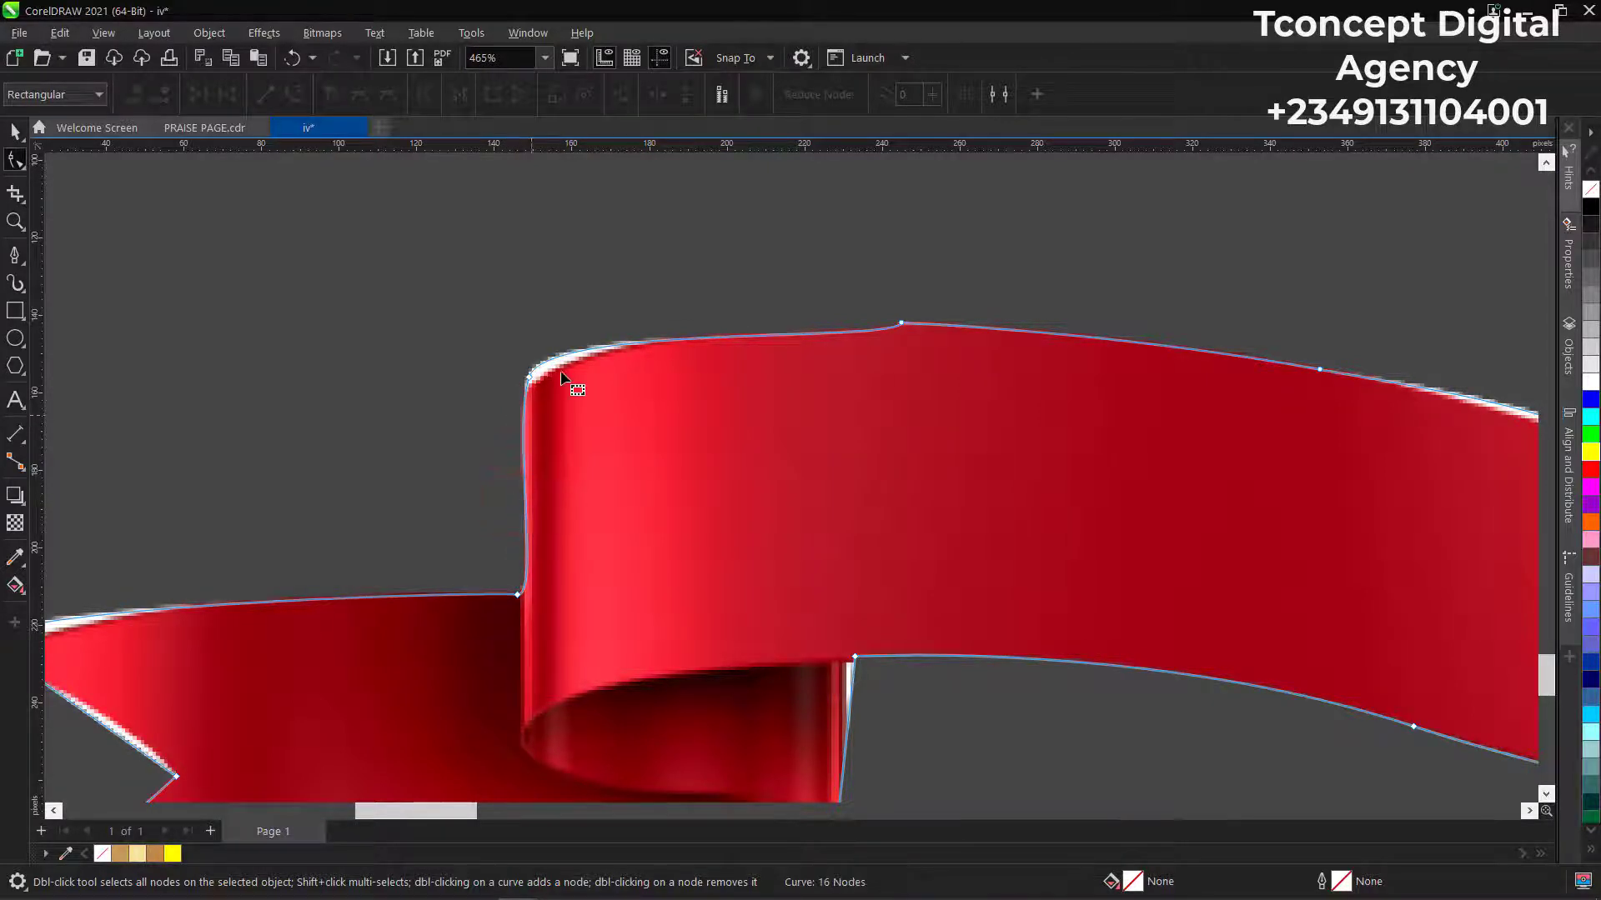
Adjust the curve handle at the fold's upper corner and bend the adjoining upper edge down toward the red area.
scroll(559, 368, up, 2)
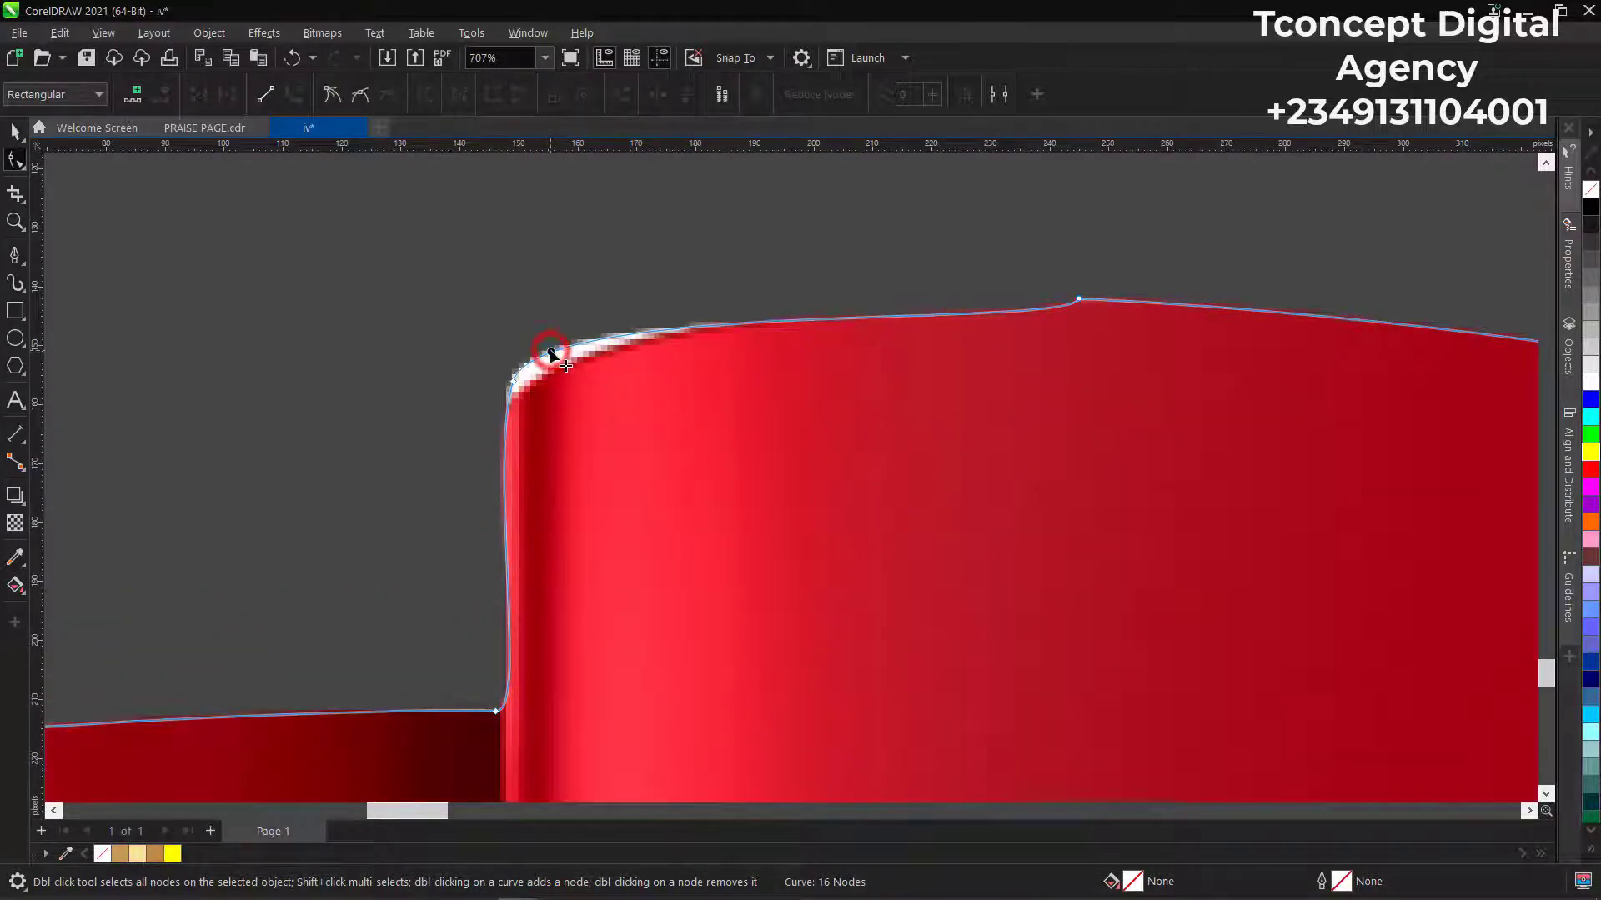
drag(550, 355, 527, 380)
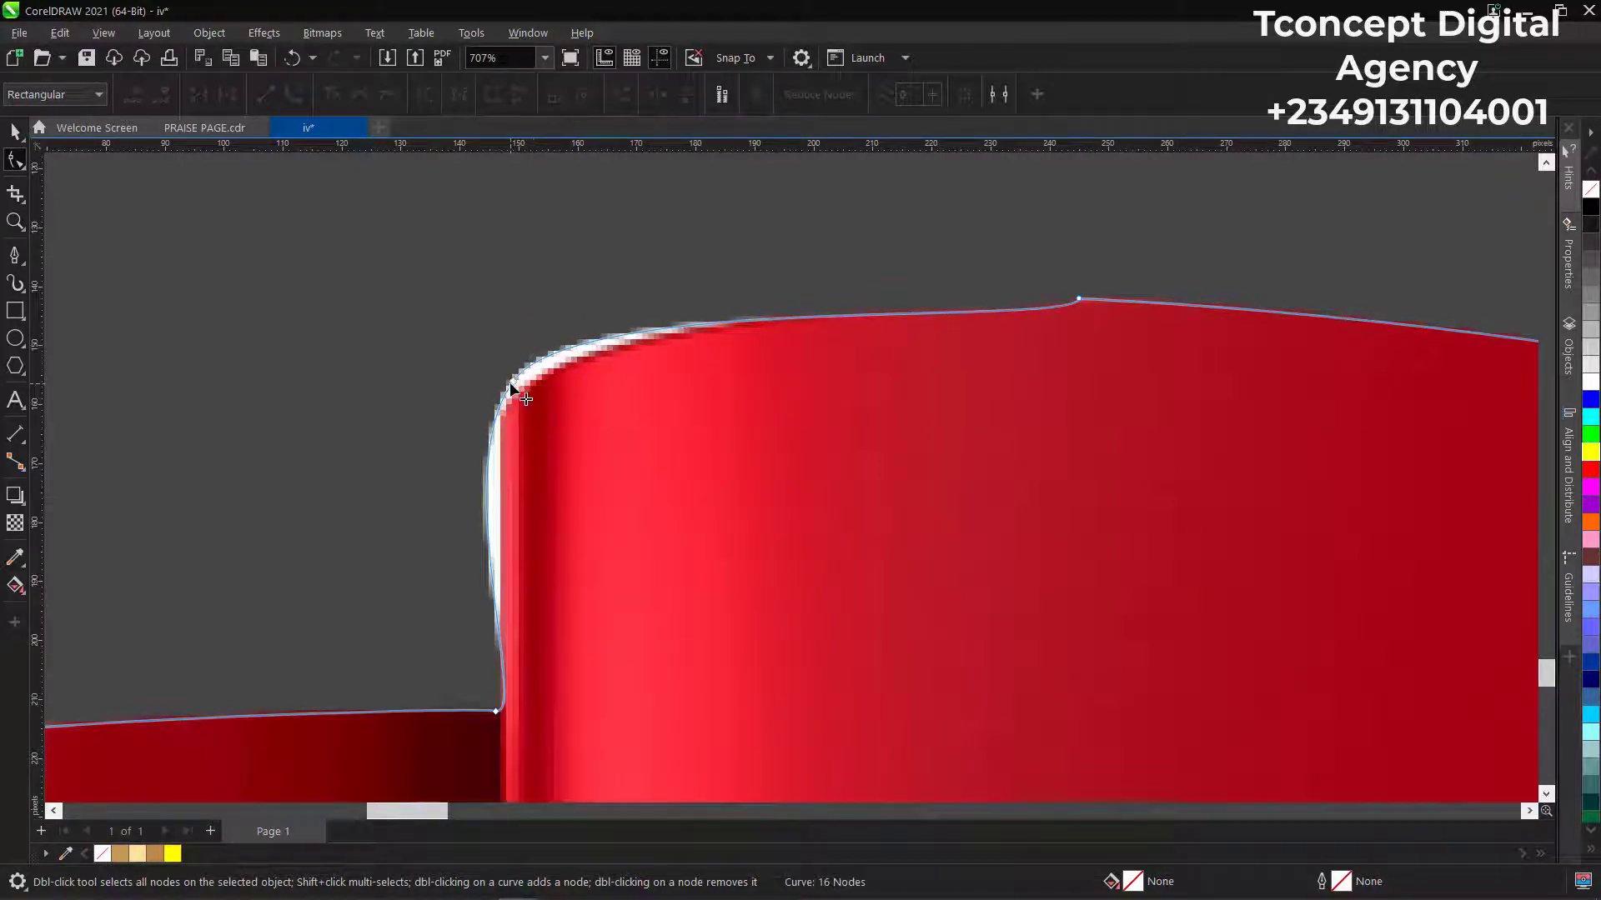
click(511, 384)
drag(447, 476, 487, 510)
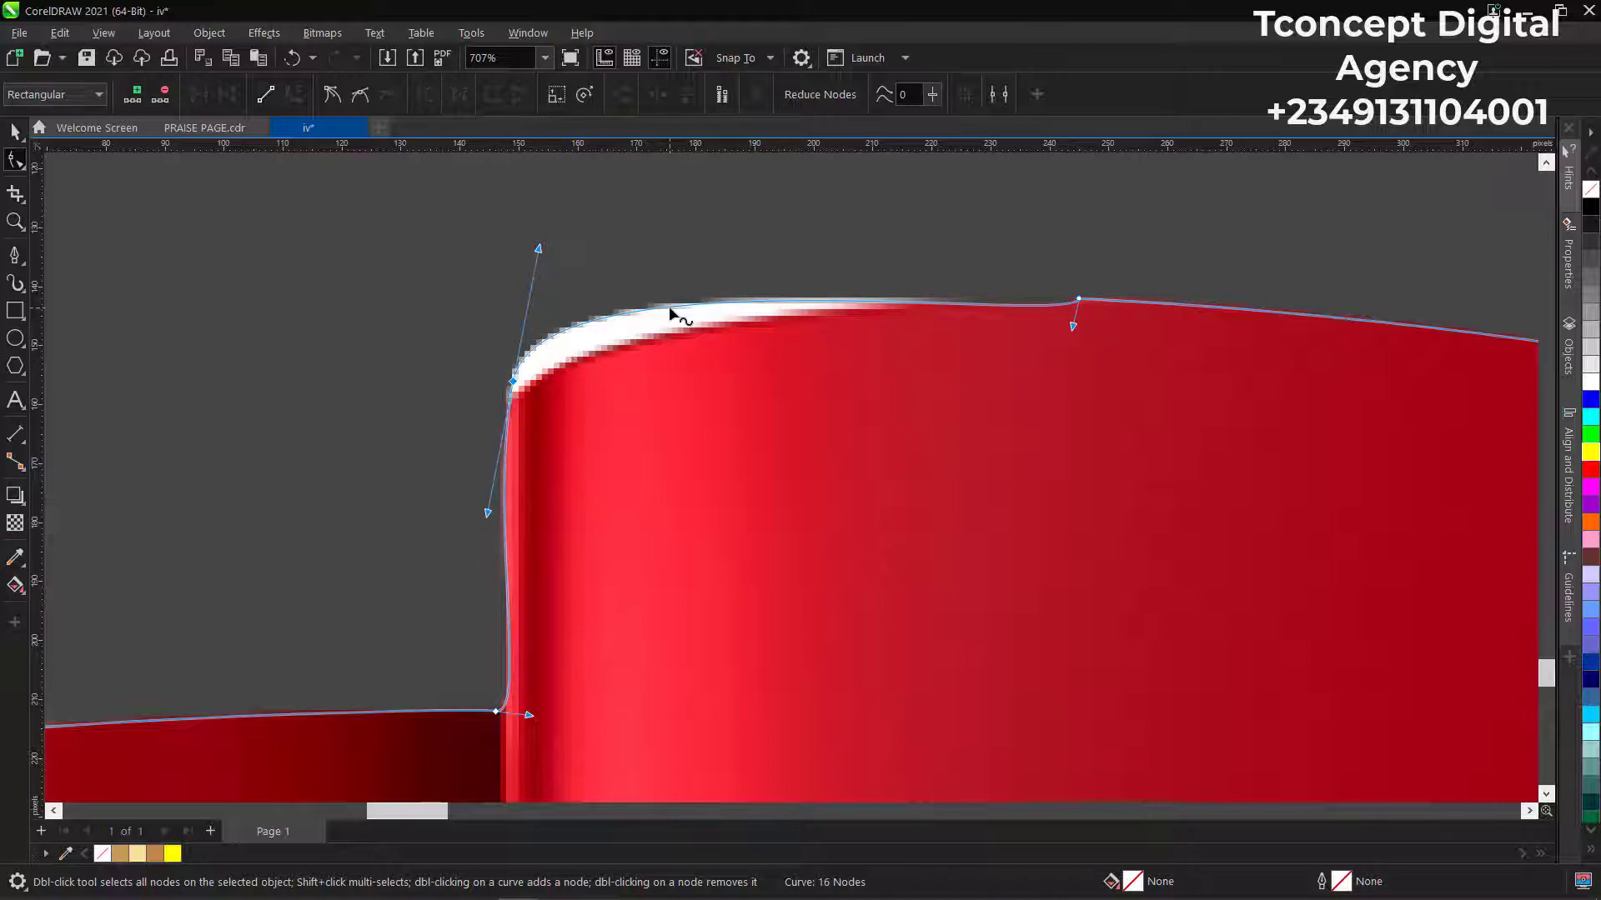
drag(669, 307, 680, 327)
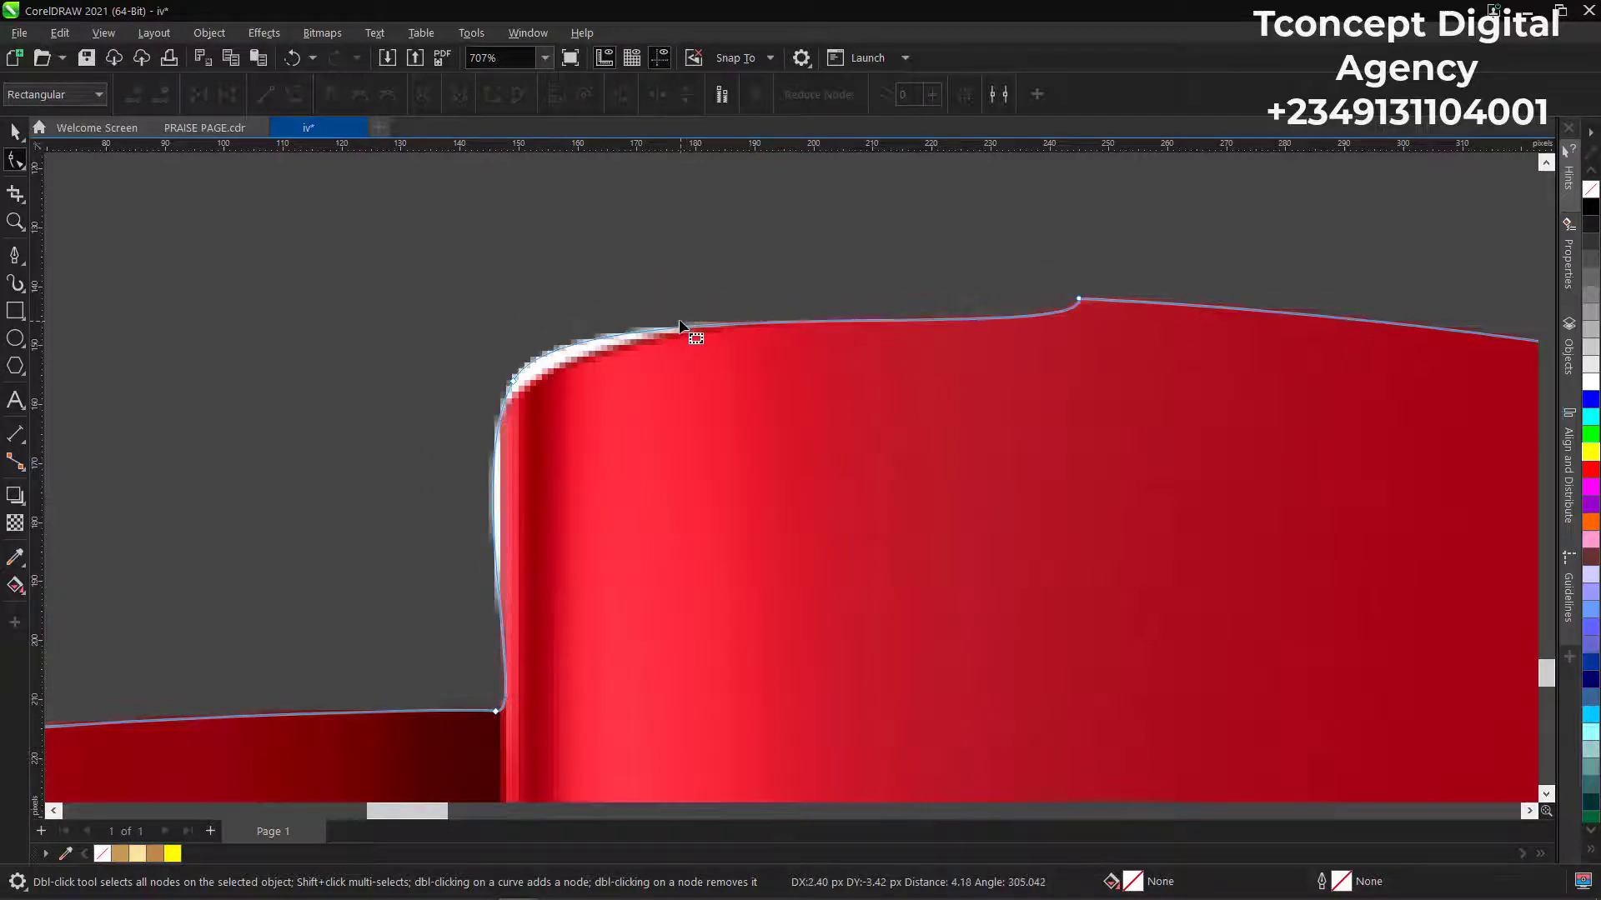
scroll(524, 385, down, 2)
scroll(523, 385, down, 3)
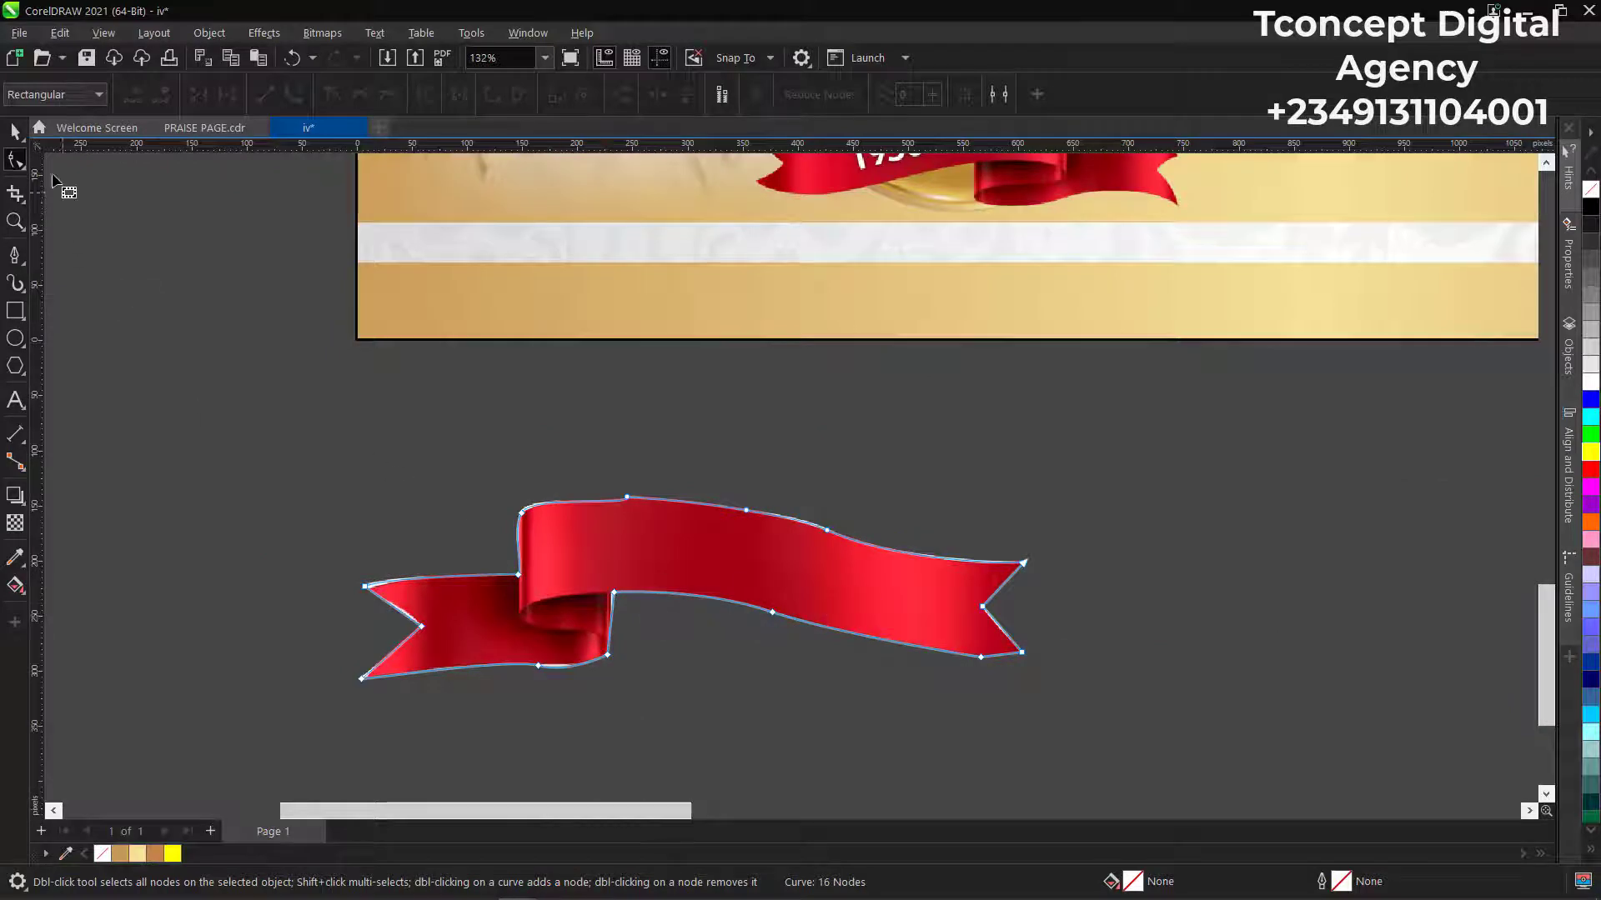
Bend the ribbon's lower edge beneath the fold upward to trim the white sliver there.
click(15, 131)
scroll(602, 650, down, 2)
scroll(601, 651, up, 2)
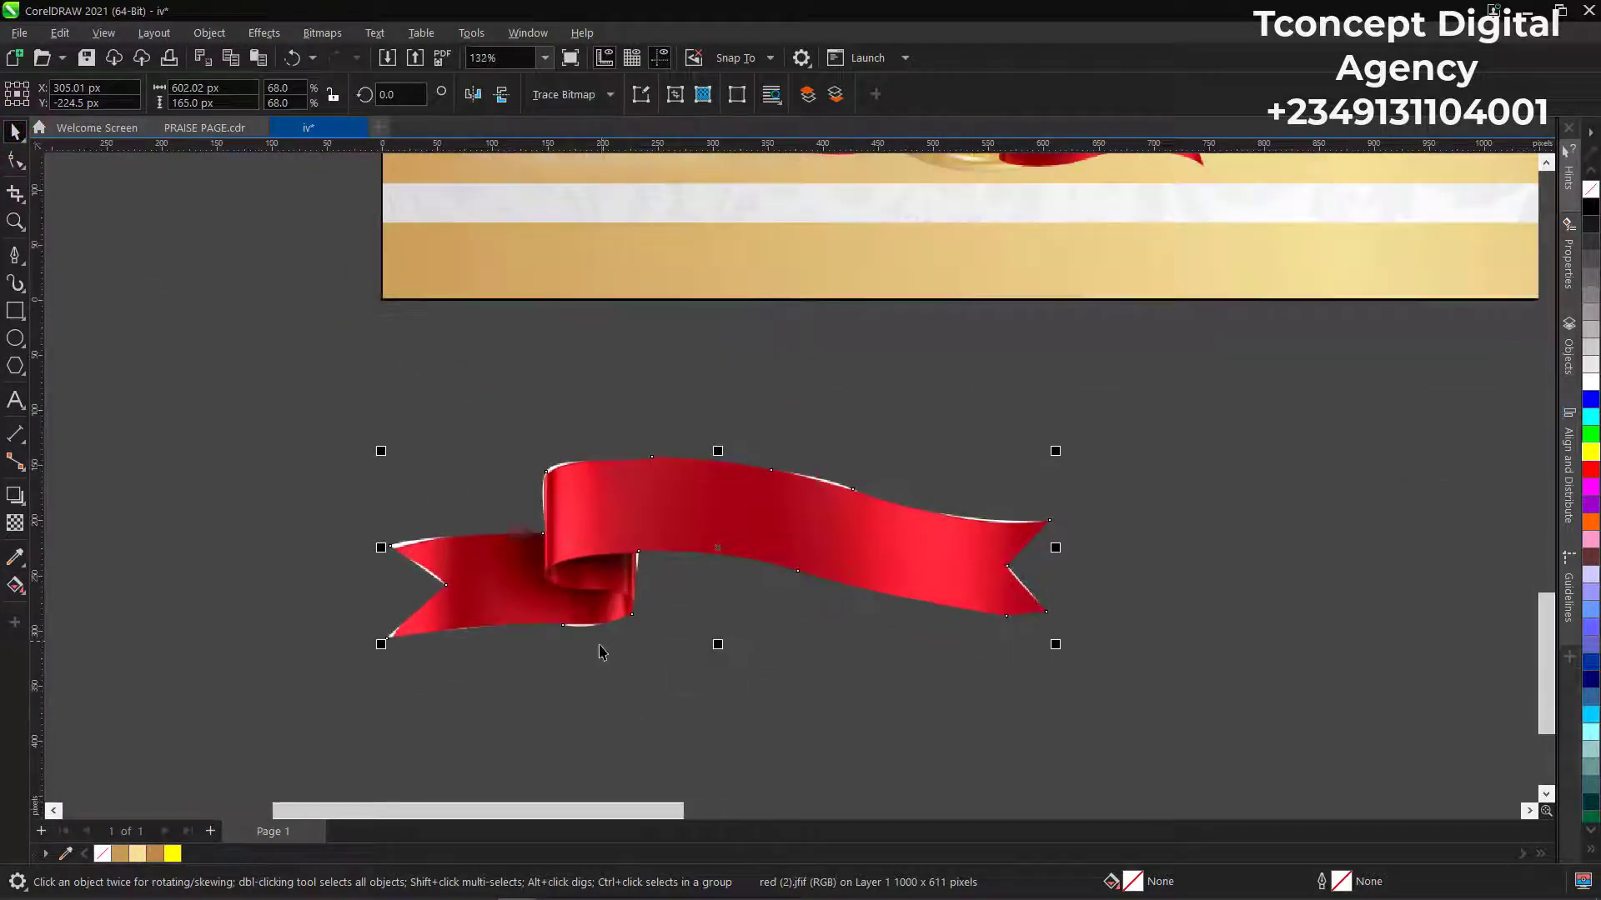
scroll(602, 650, up, 3)
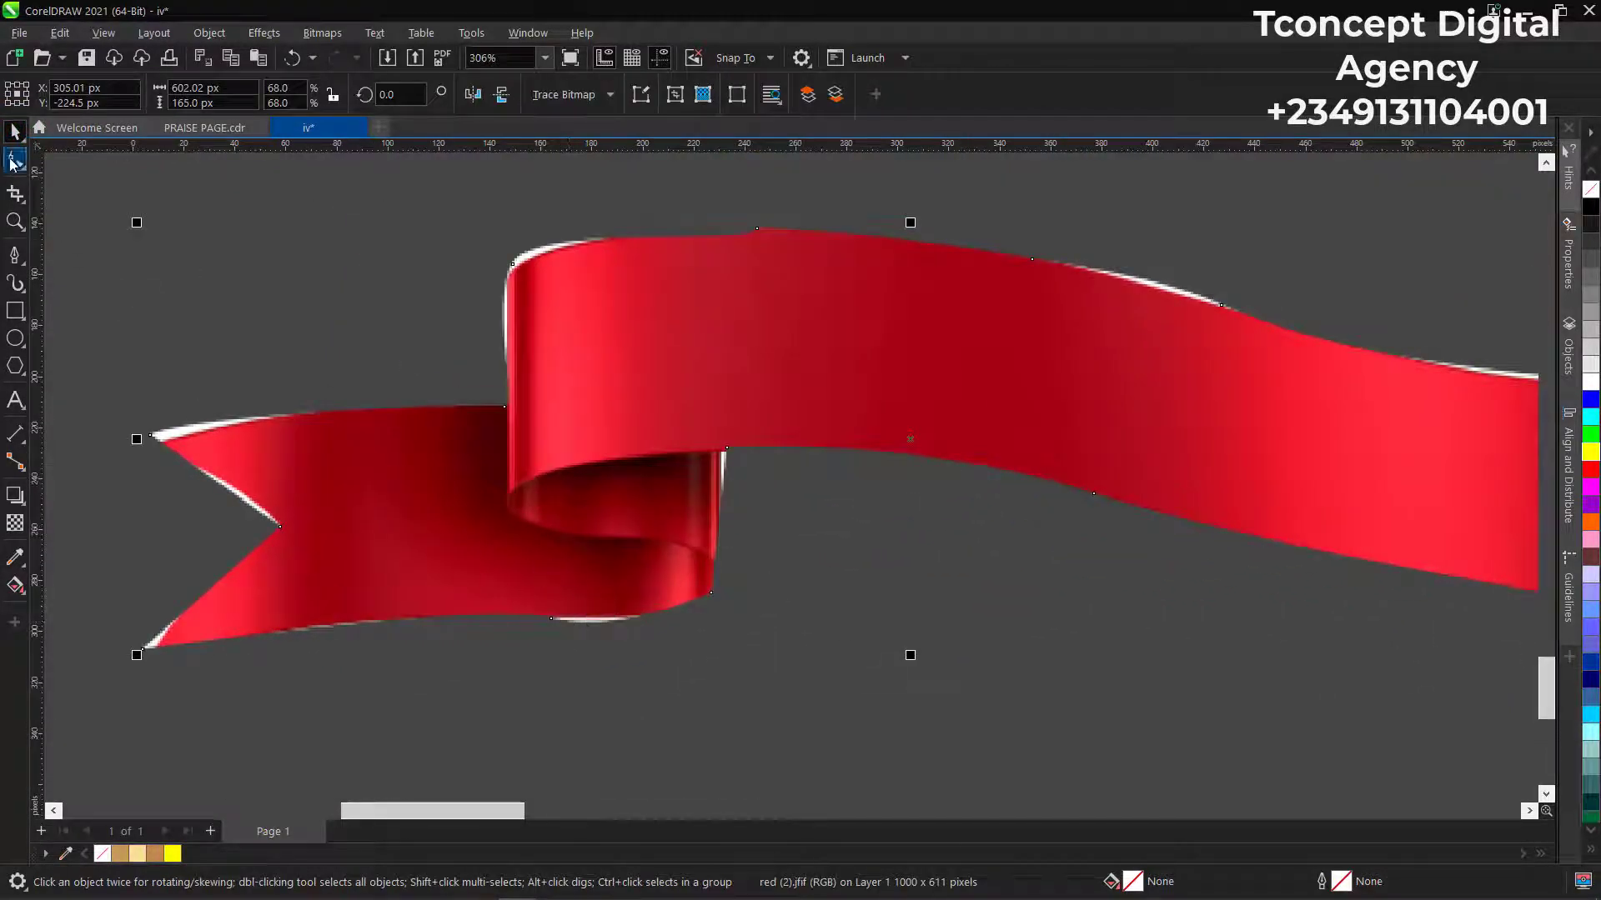
click(13, 162)
scroll(592, 634, up, 3)
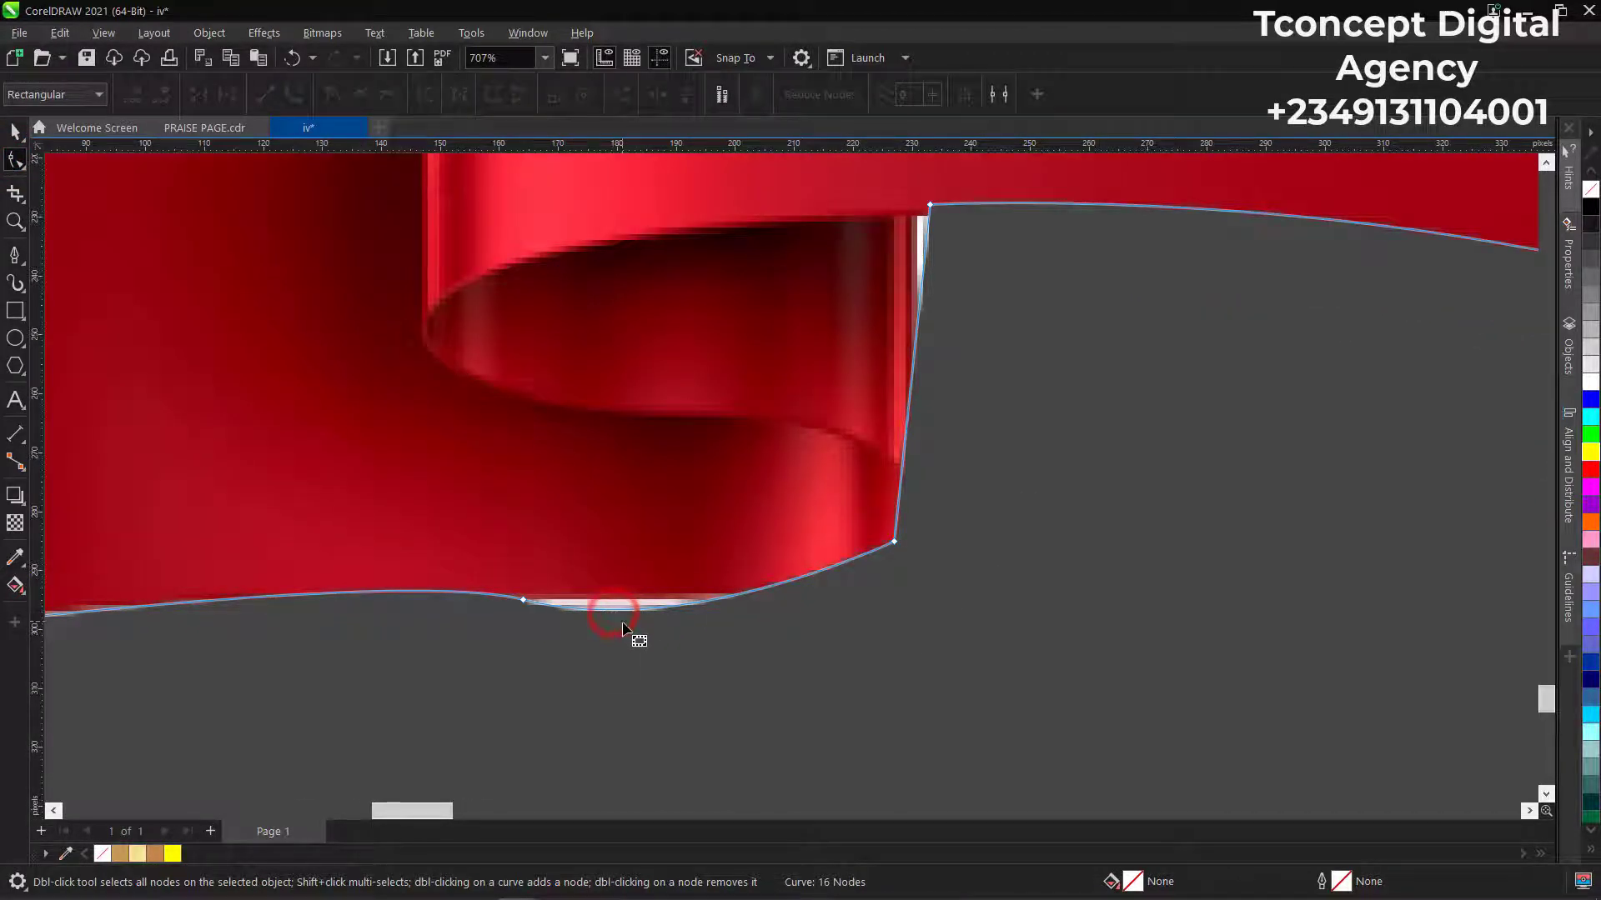
click(613, 612)
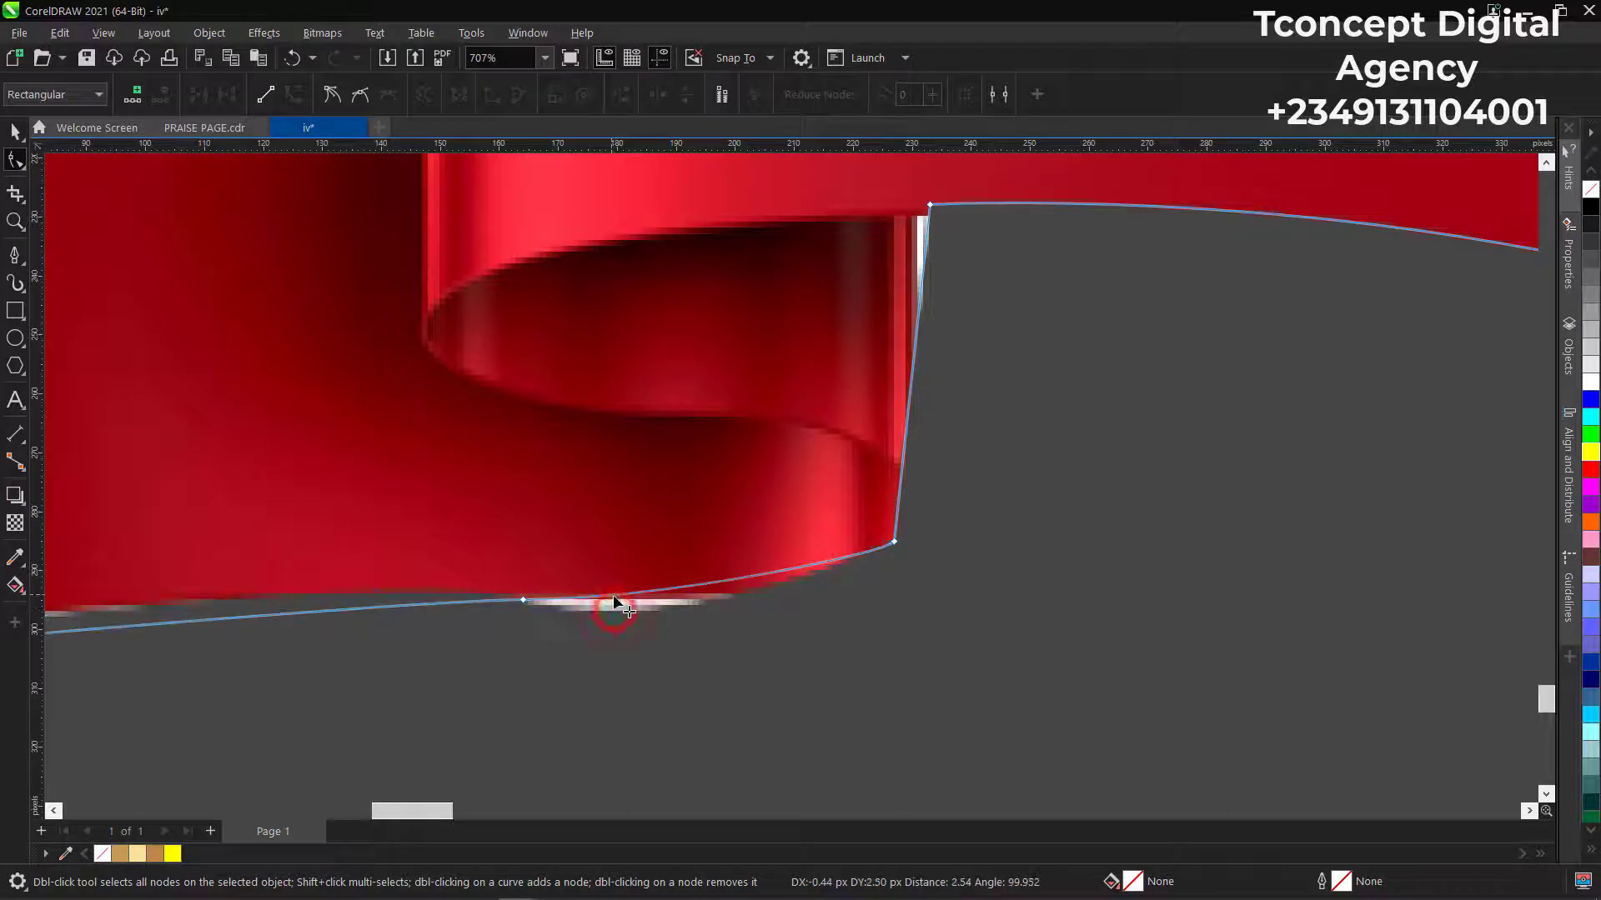
click(582, 636)
scroll(576, 634, down, 2)
scroll(421, 654, down, 3)
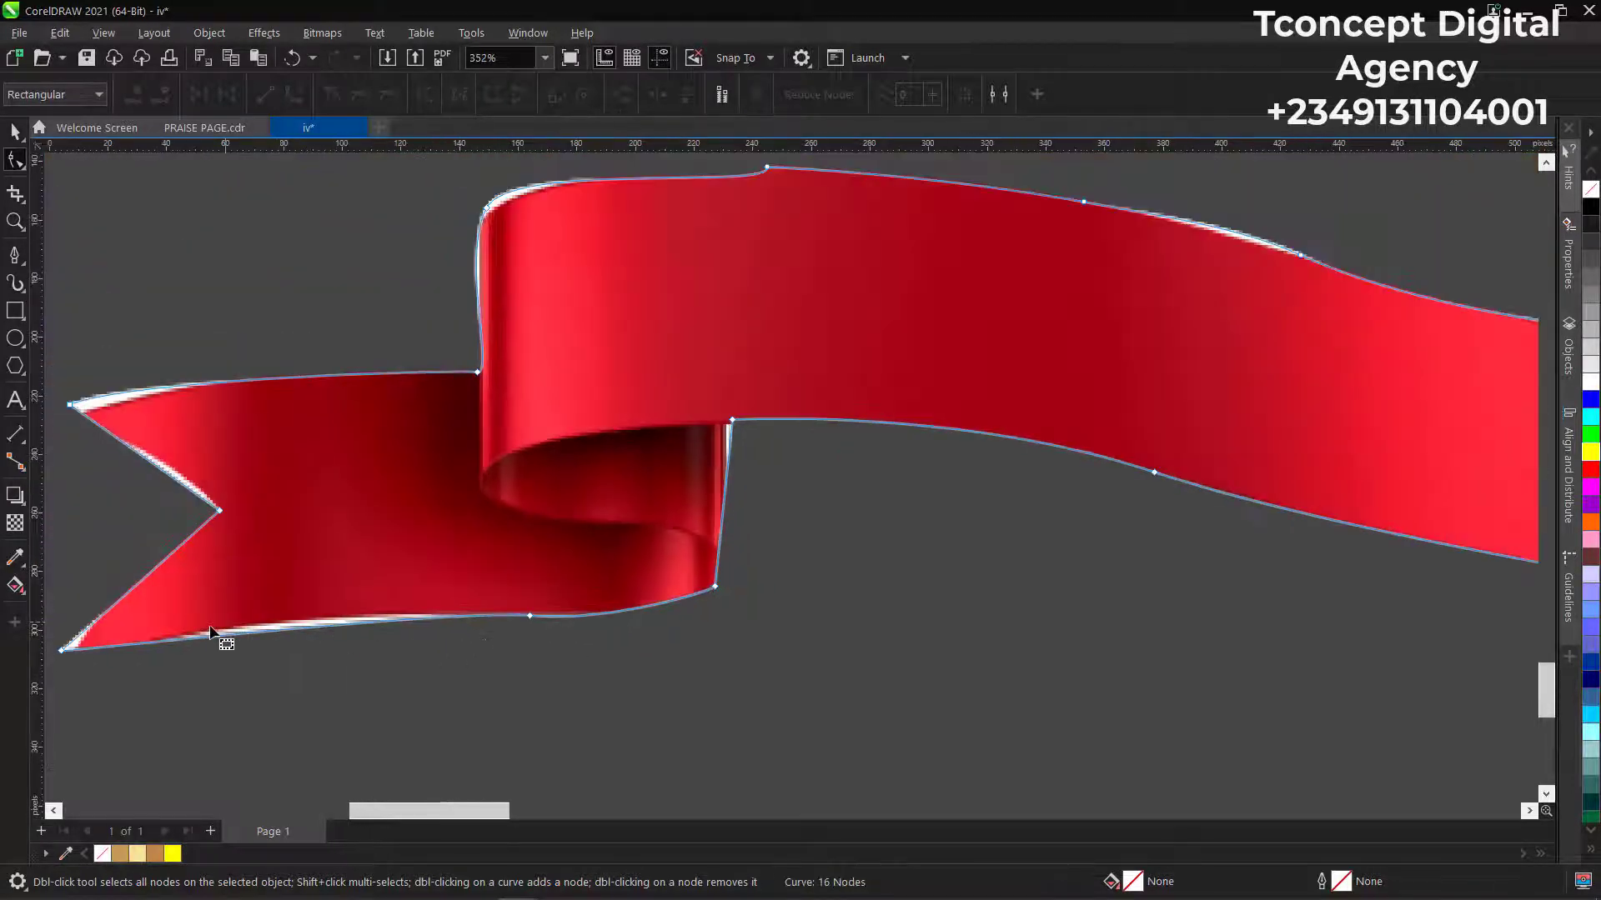
Bend the lower edge of the ribbon's left tail upward to match the red edge.
scroll(318, 640, up, 4)
click(322, 628)
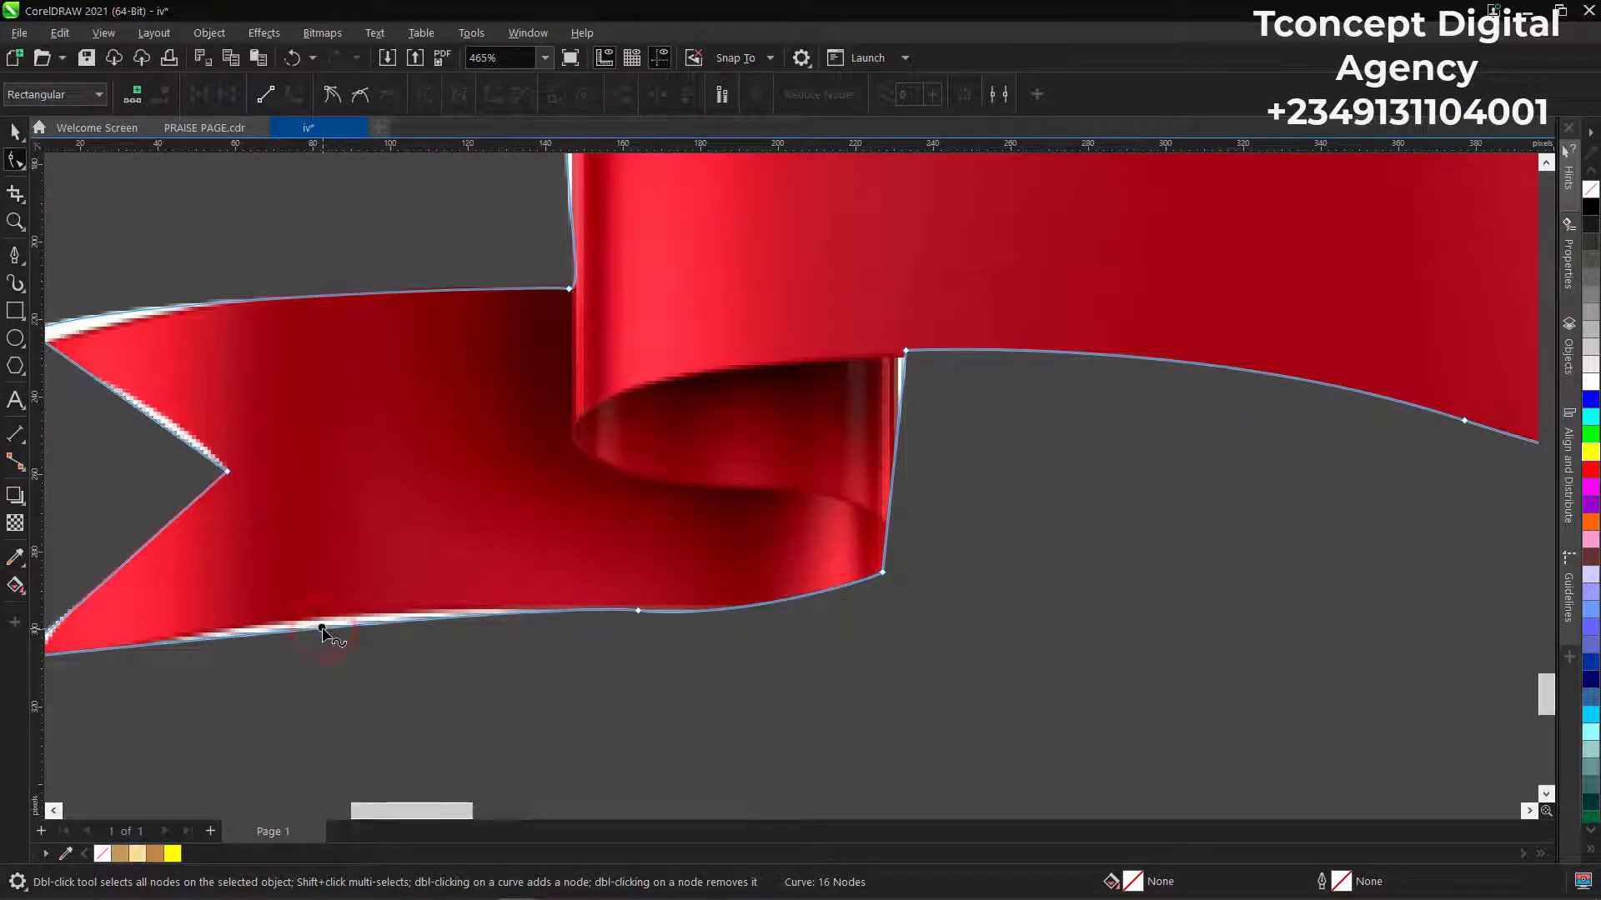
click(324, 631)
click(326, 627)
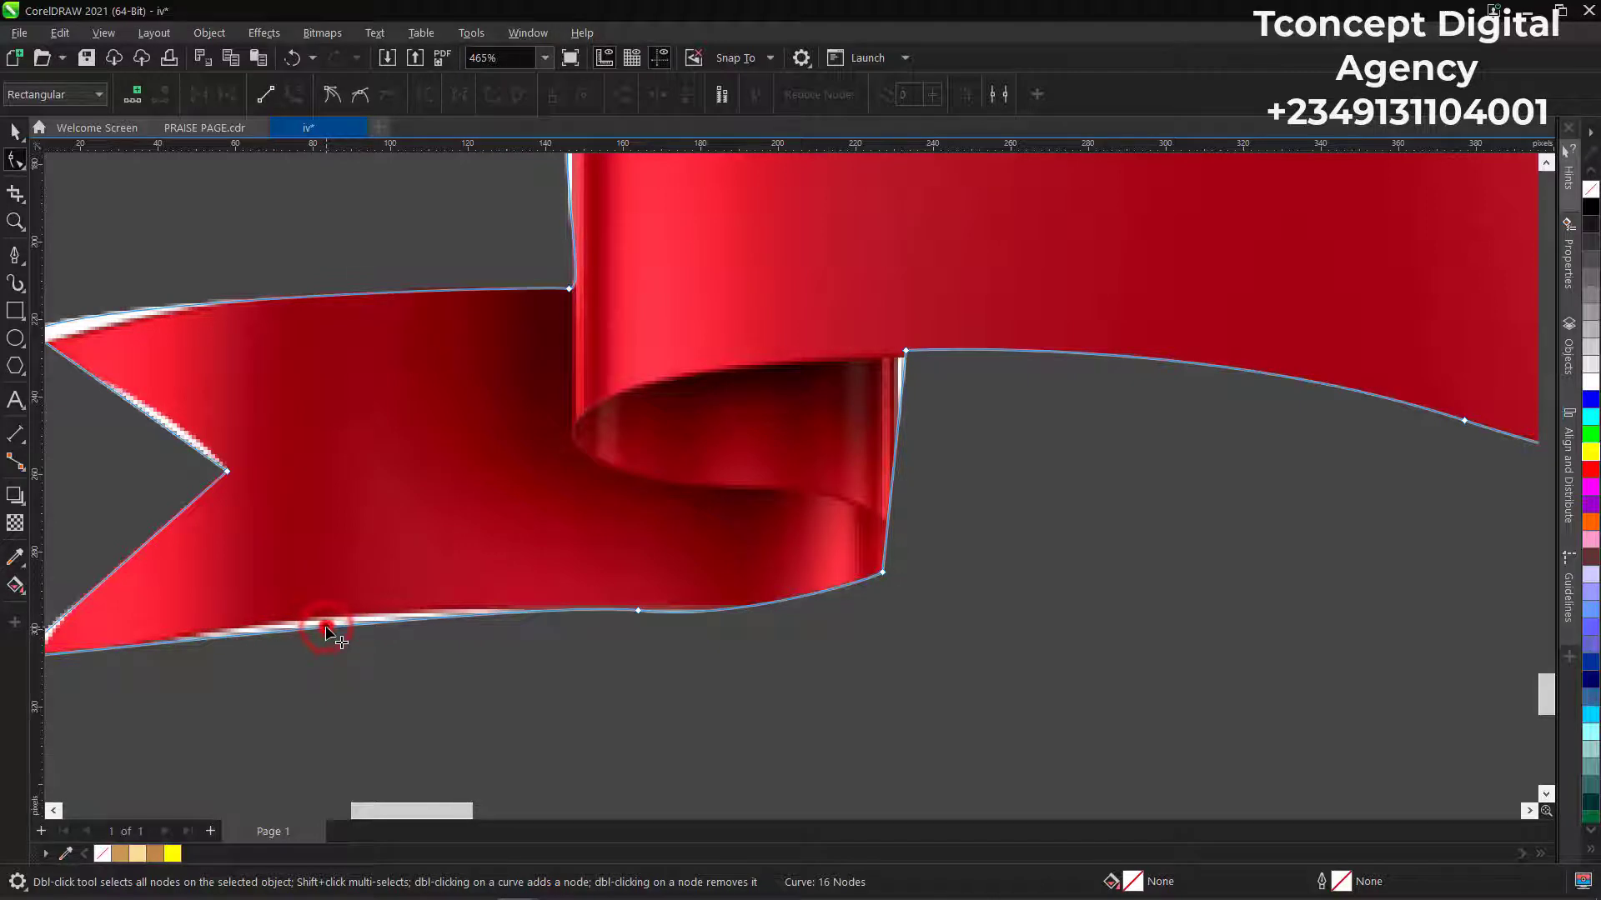
drag(326, 631, 313, 627)
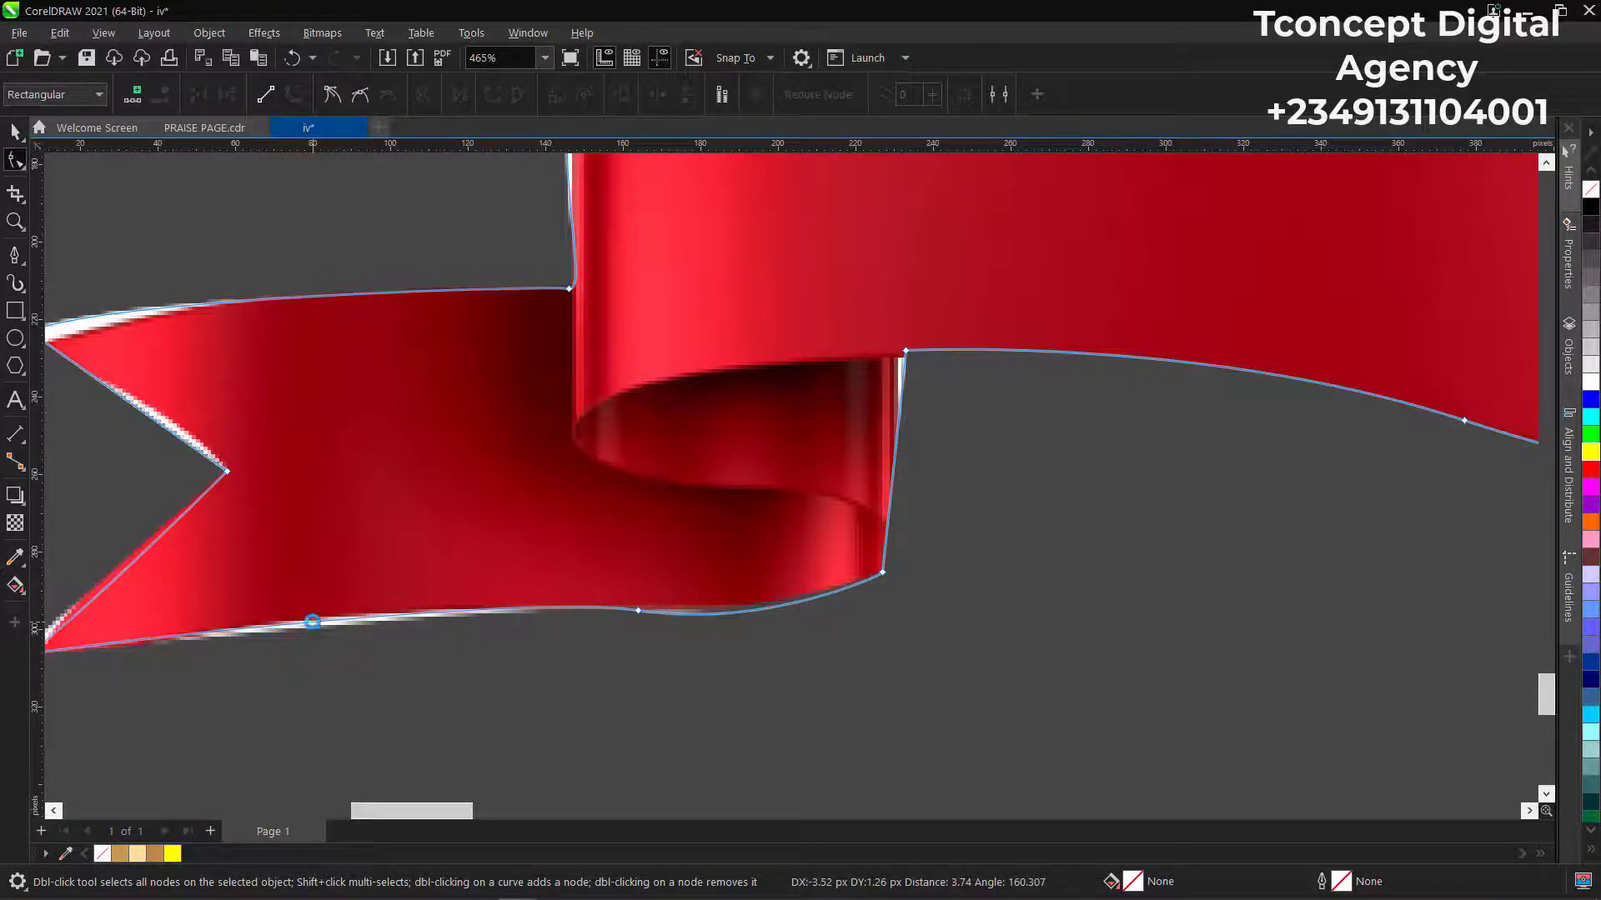
click(447, 704)
scroll(446, 705, down, 3)
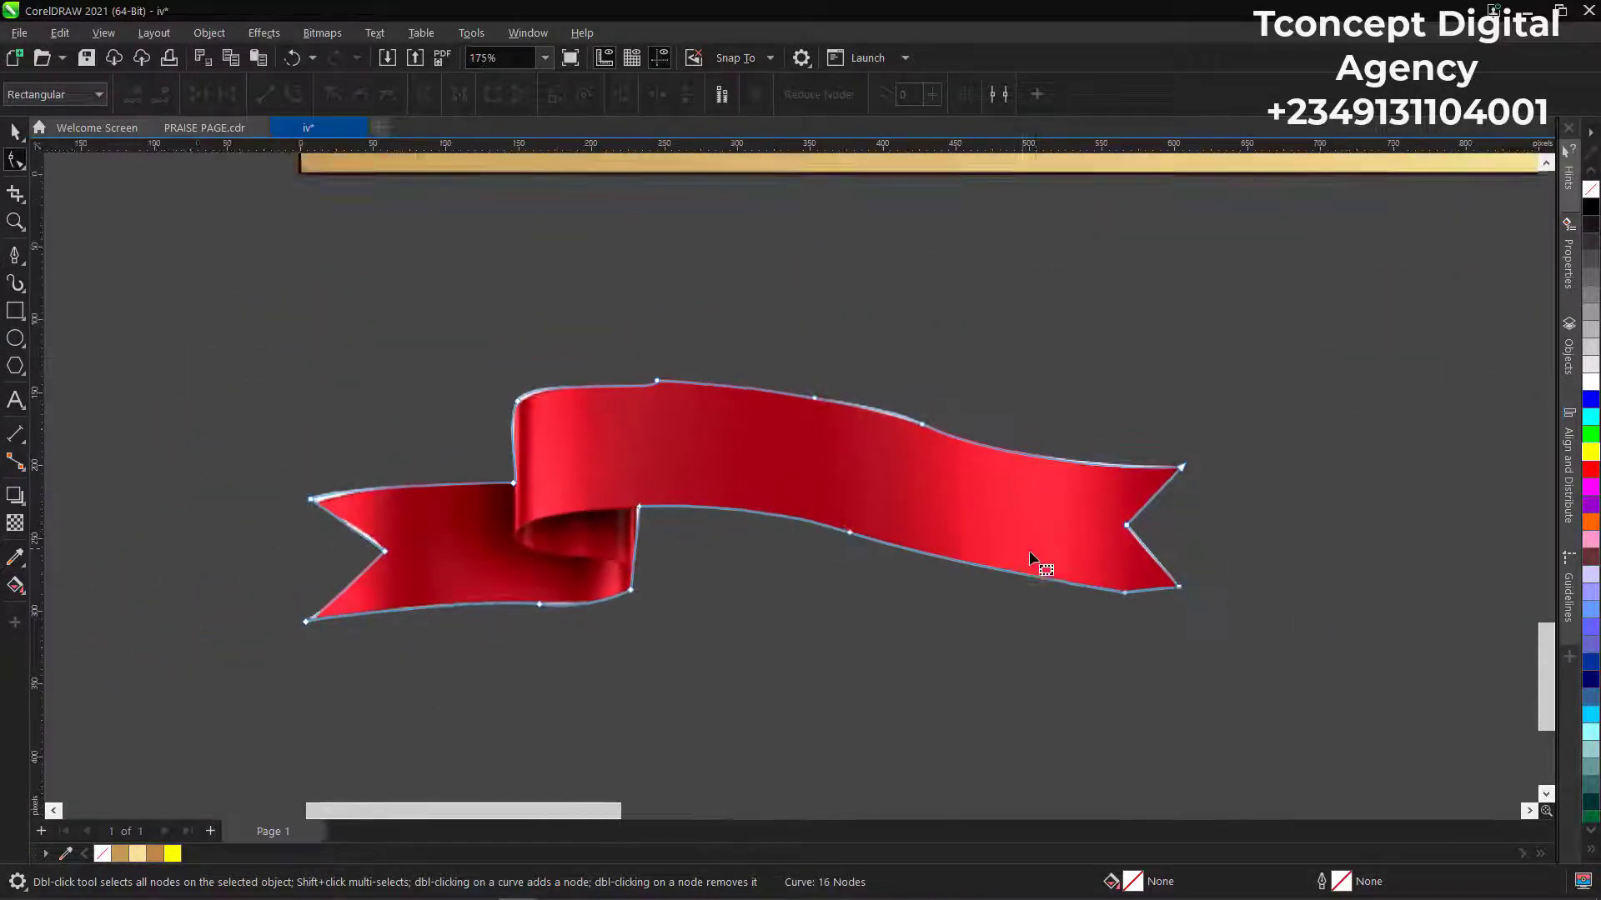
Enlarge the cut-out ribbon proportionally and shift it to the right in the empty area below the card.
scroll(1030, 557, down, 3)
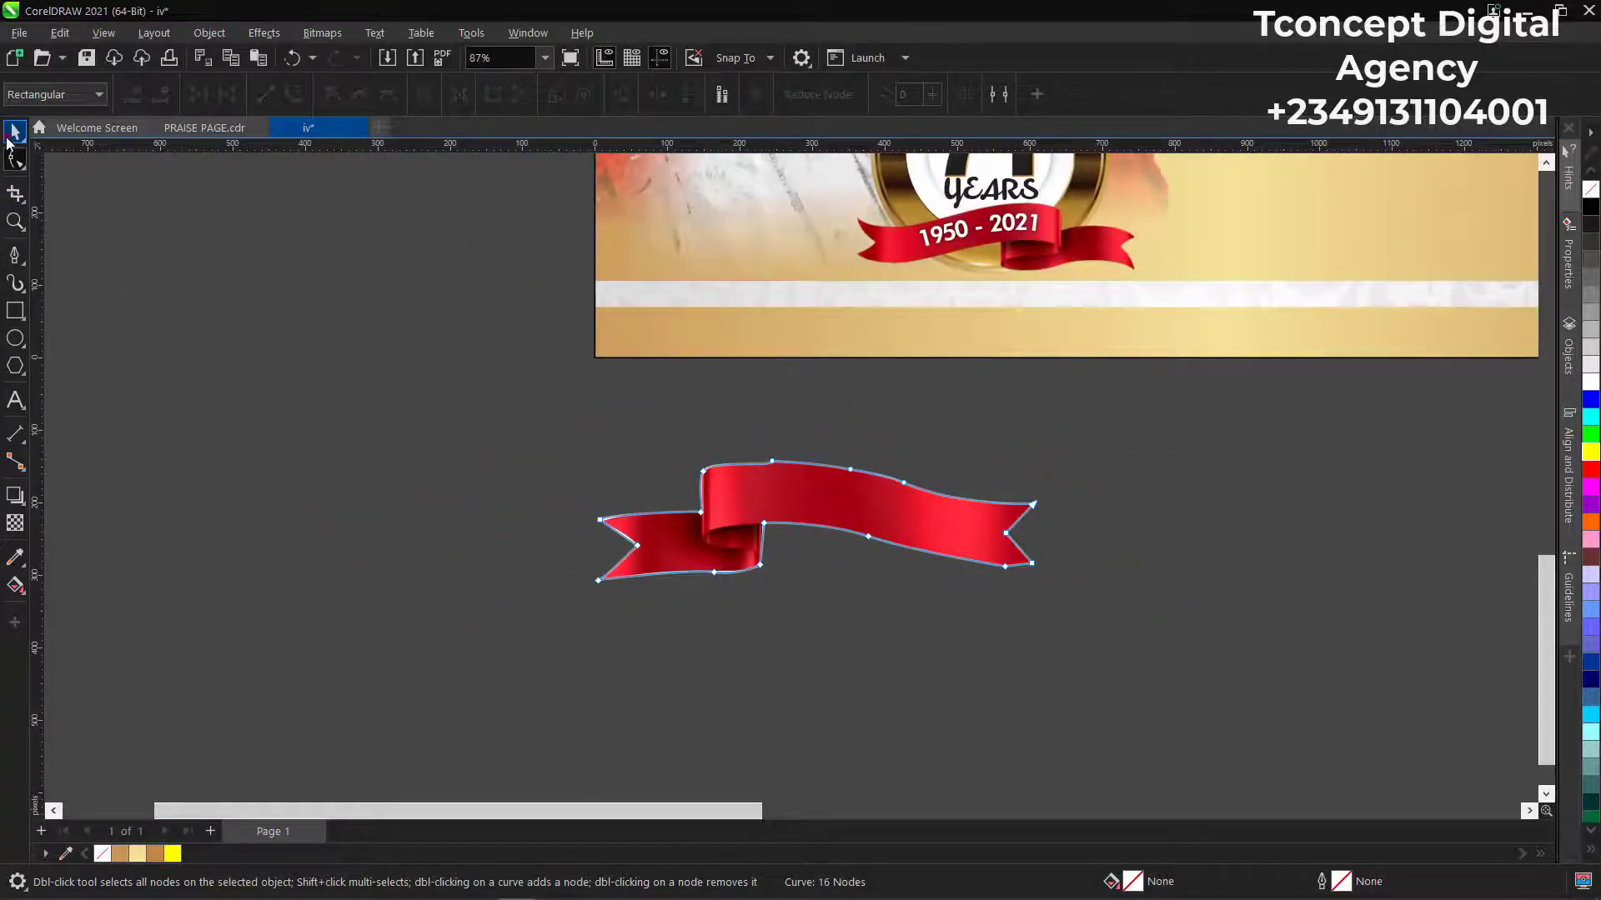
click(10, 135)
scroll(721, 592, down, 4)
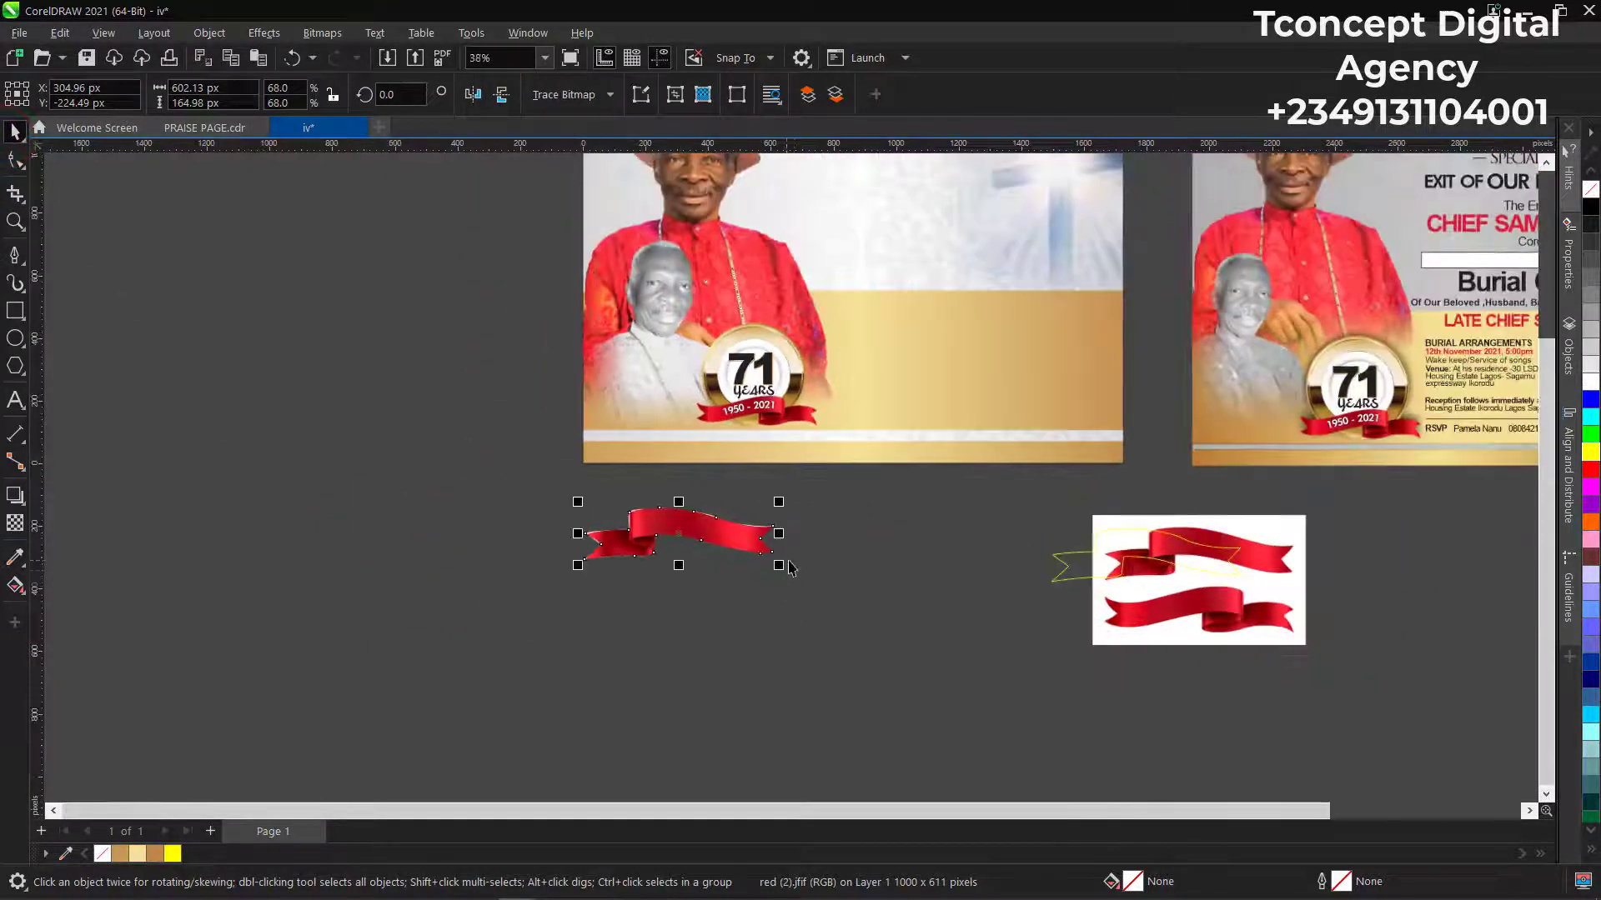
scroll(789, 567, up, 4)
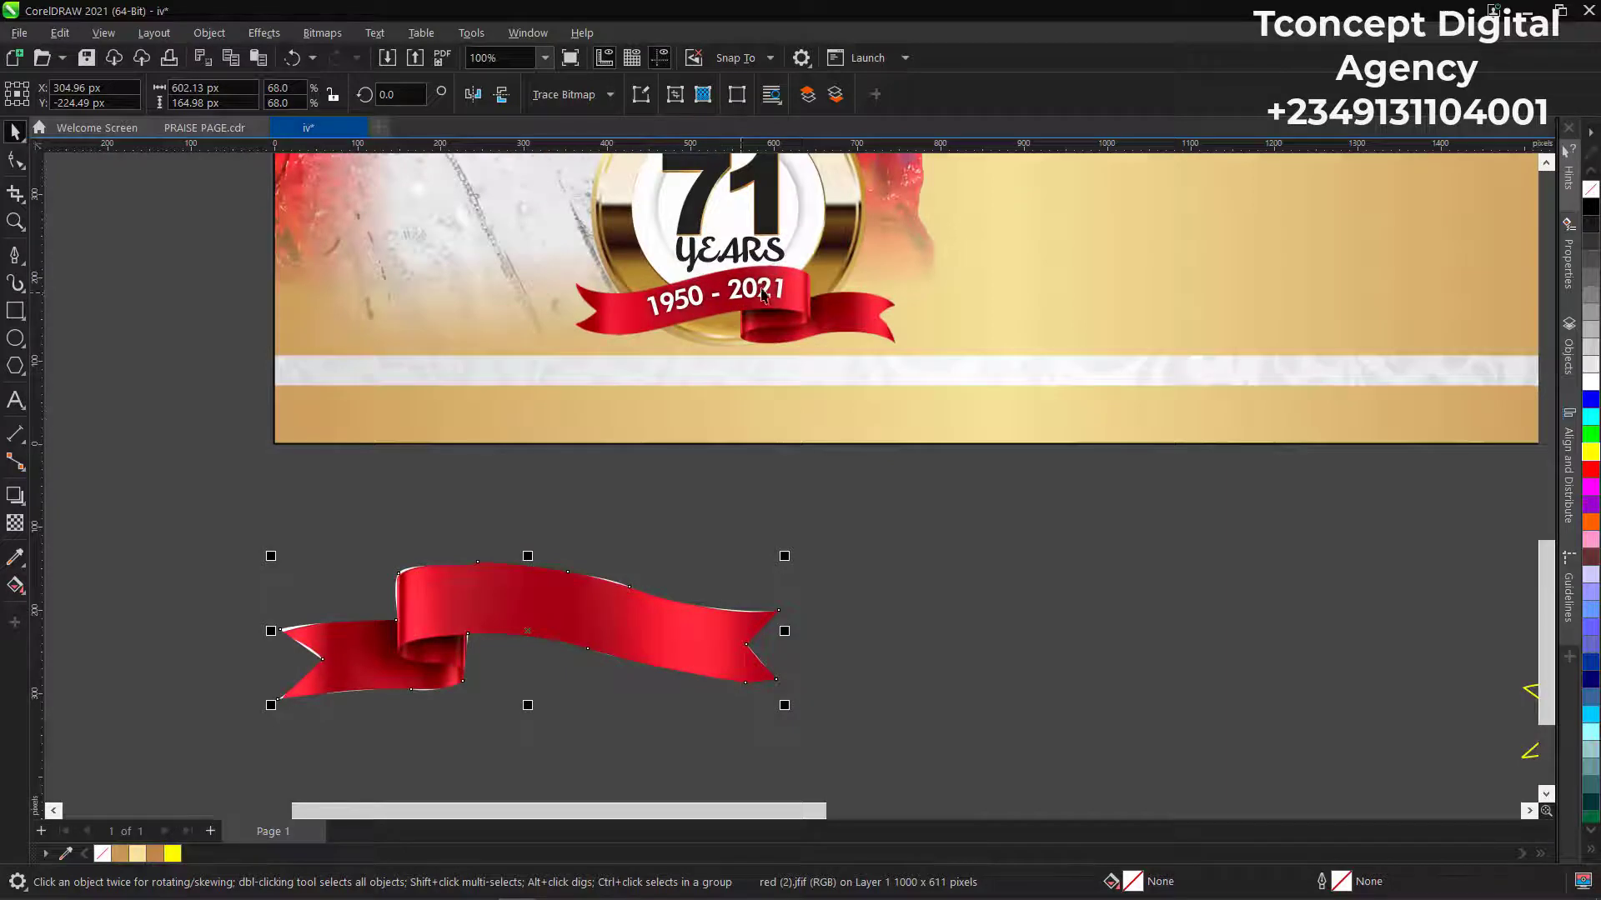
scroll(791, 390, down, 1)
drag(789, 631, 884, 658)
drag(657, 553, 818, 563)
click(1006, 493)
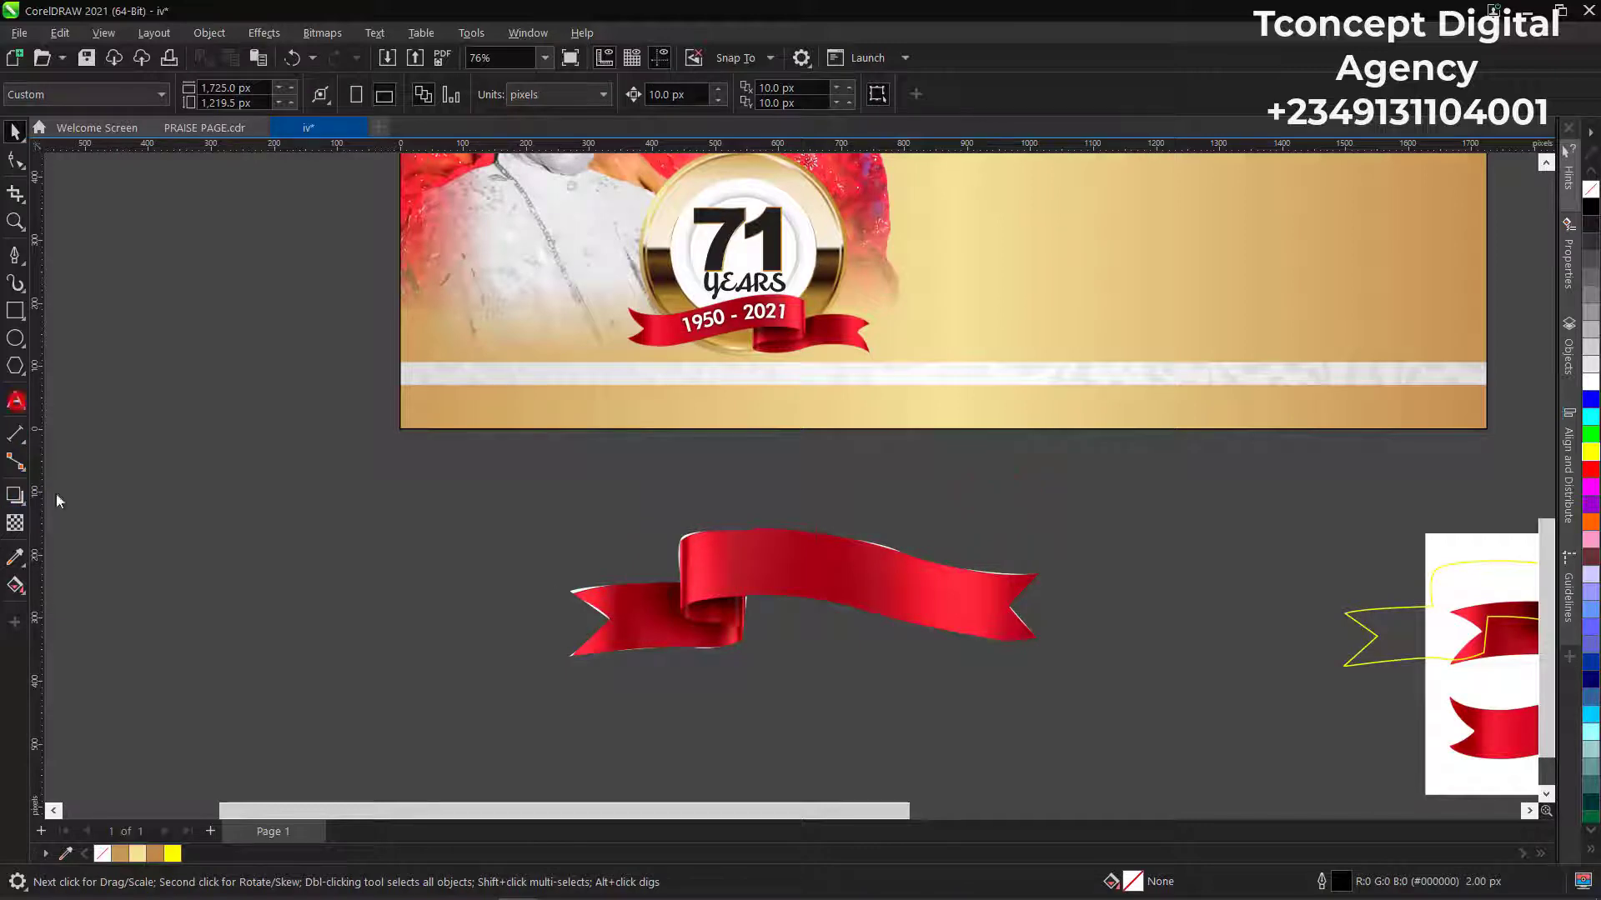
Add the artistic text "ADIEU PAPA" in the empty area to the left of the cut-out ribbon.
click(15, 401)
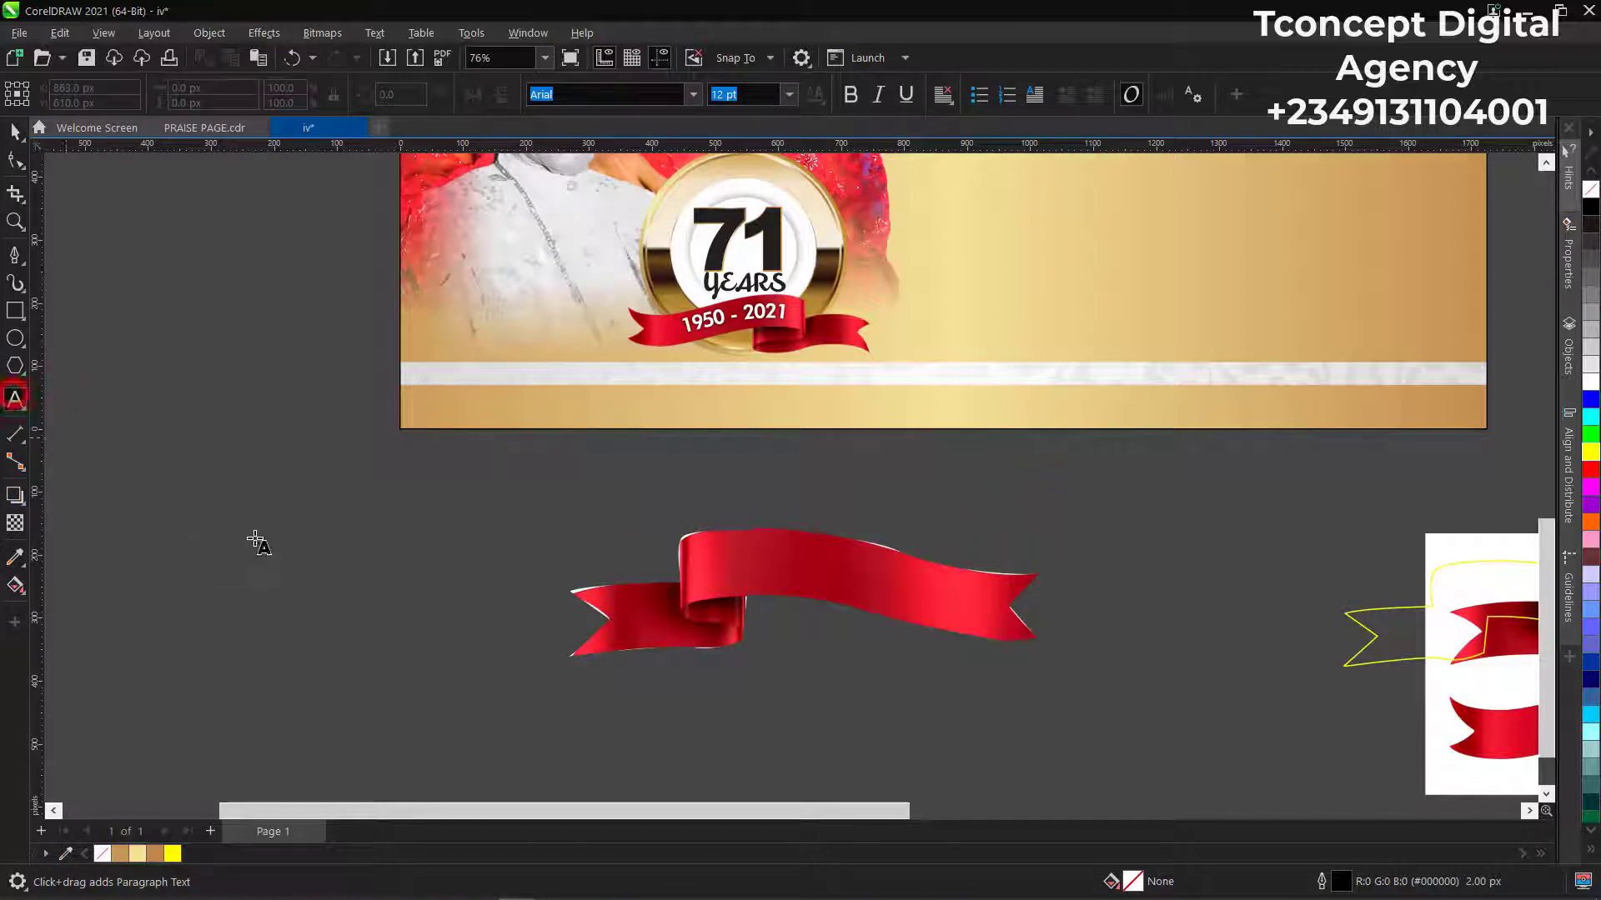
click(266, 567)
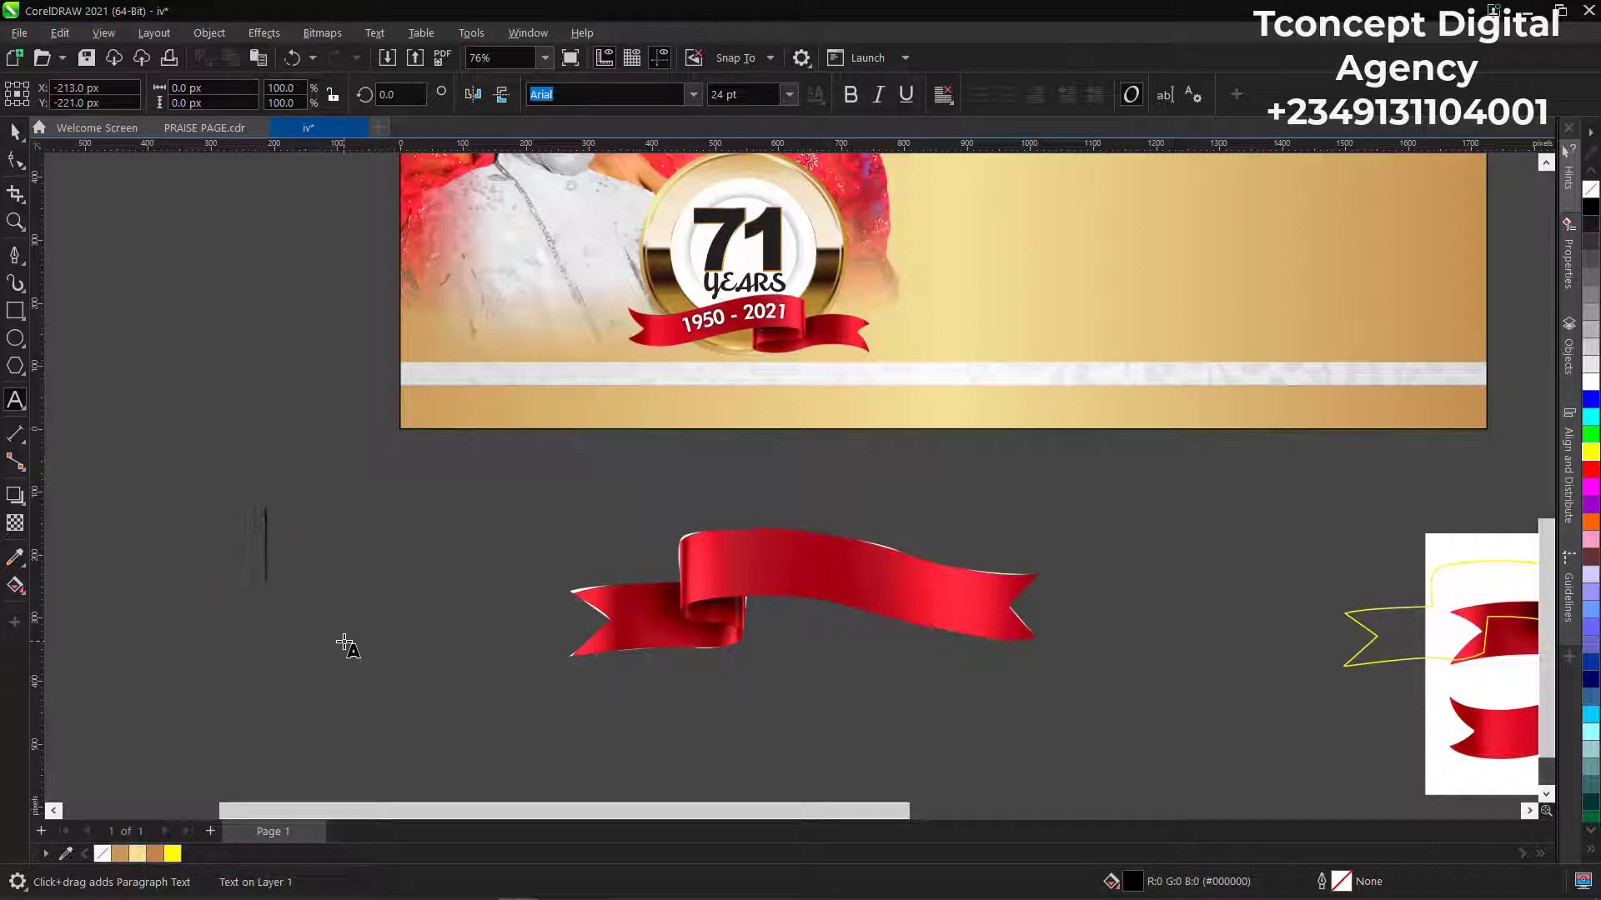
text(ADIE)
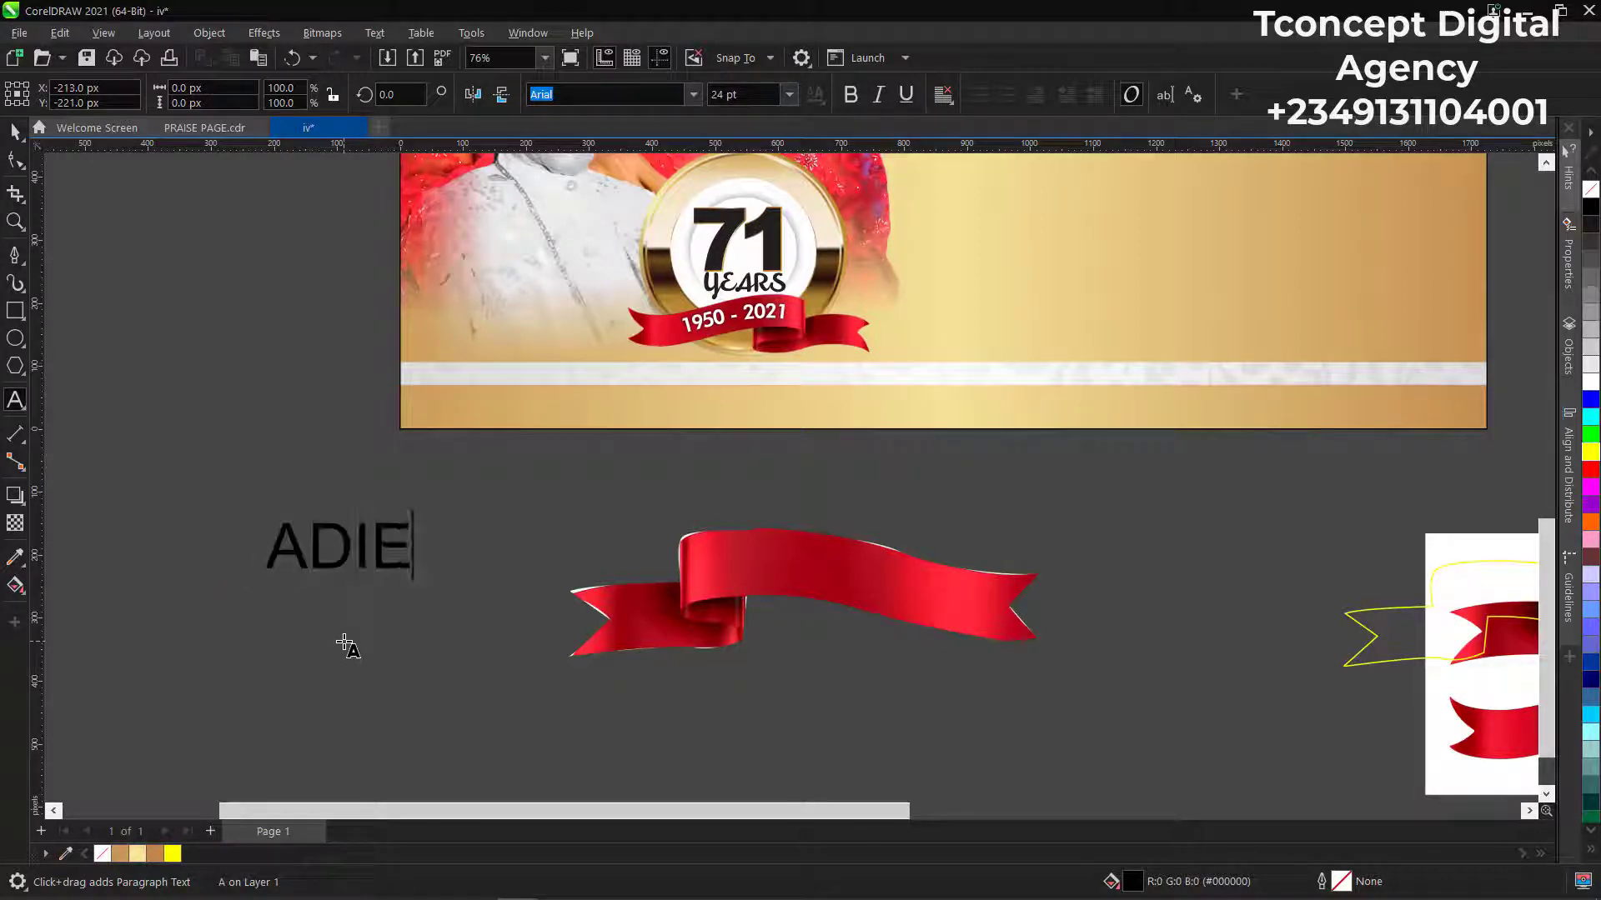
text(U PAPA)
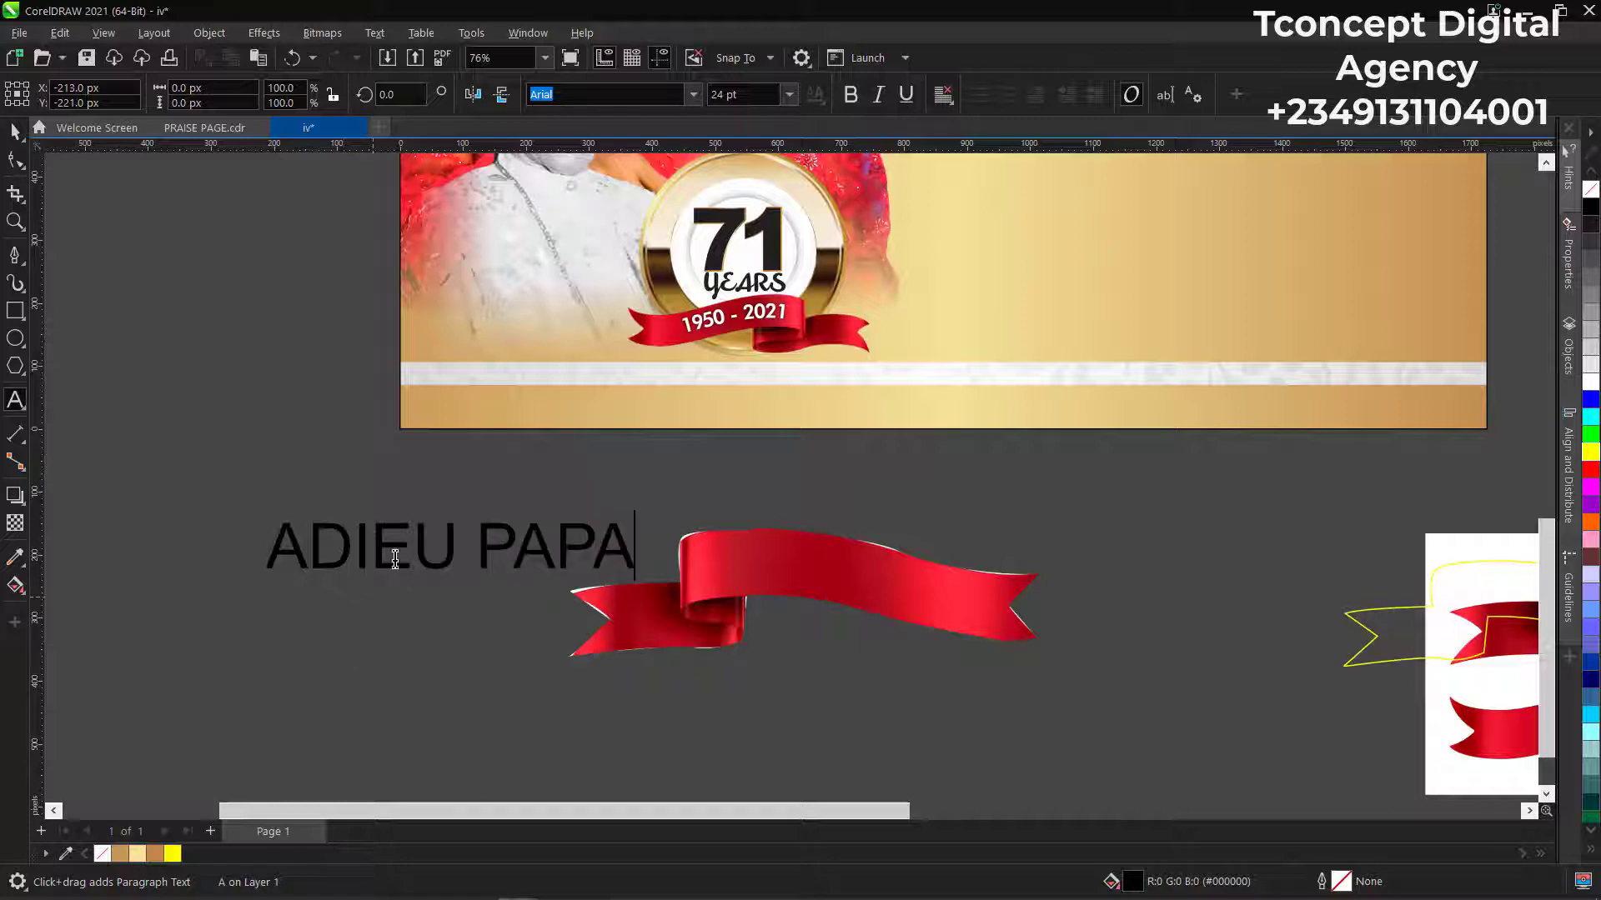
key(Escape)
key(space)
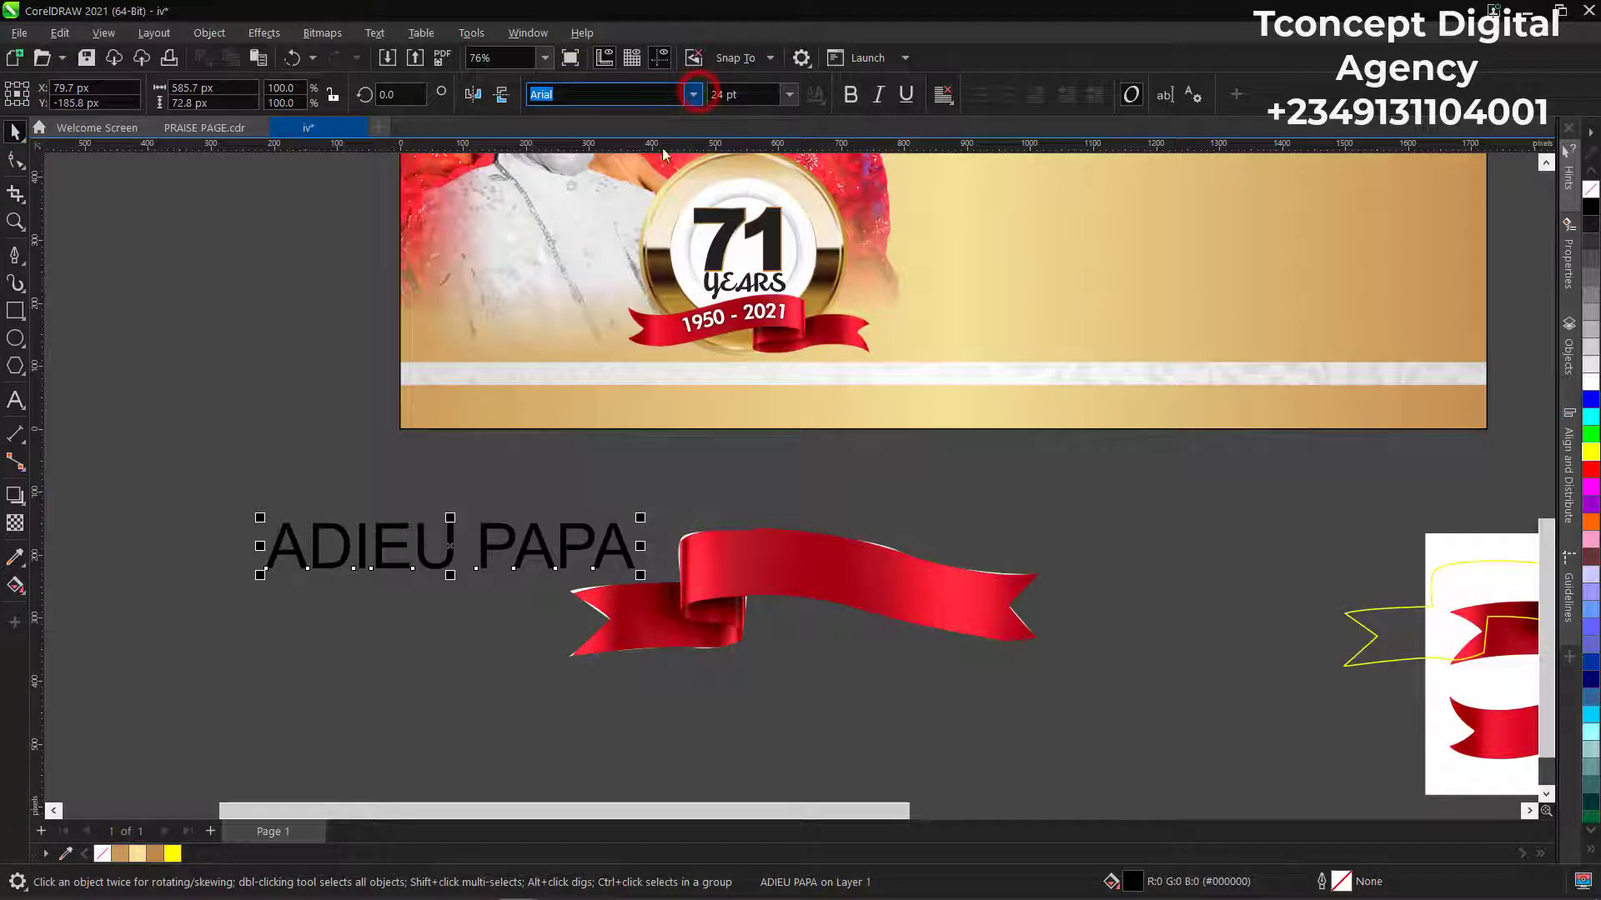
Set the "ADIEU PAPA" text in bold Futura Md BT.
click(692, 94)
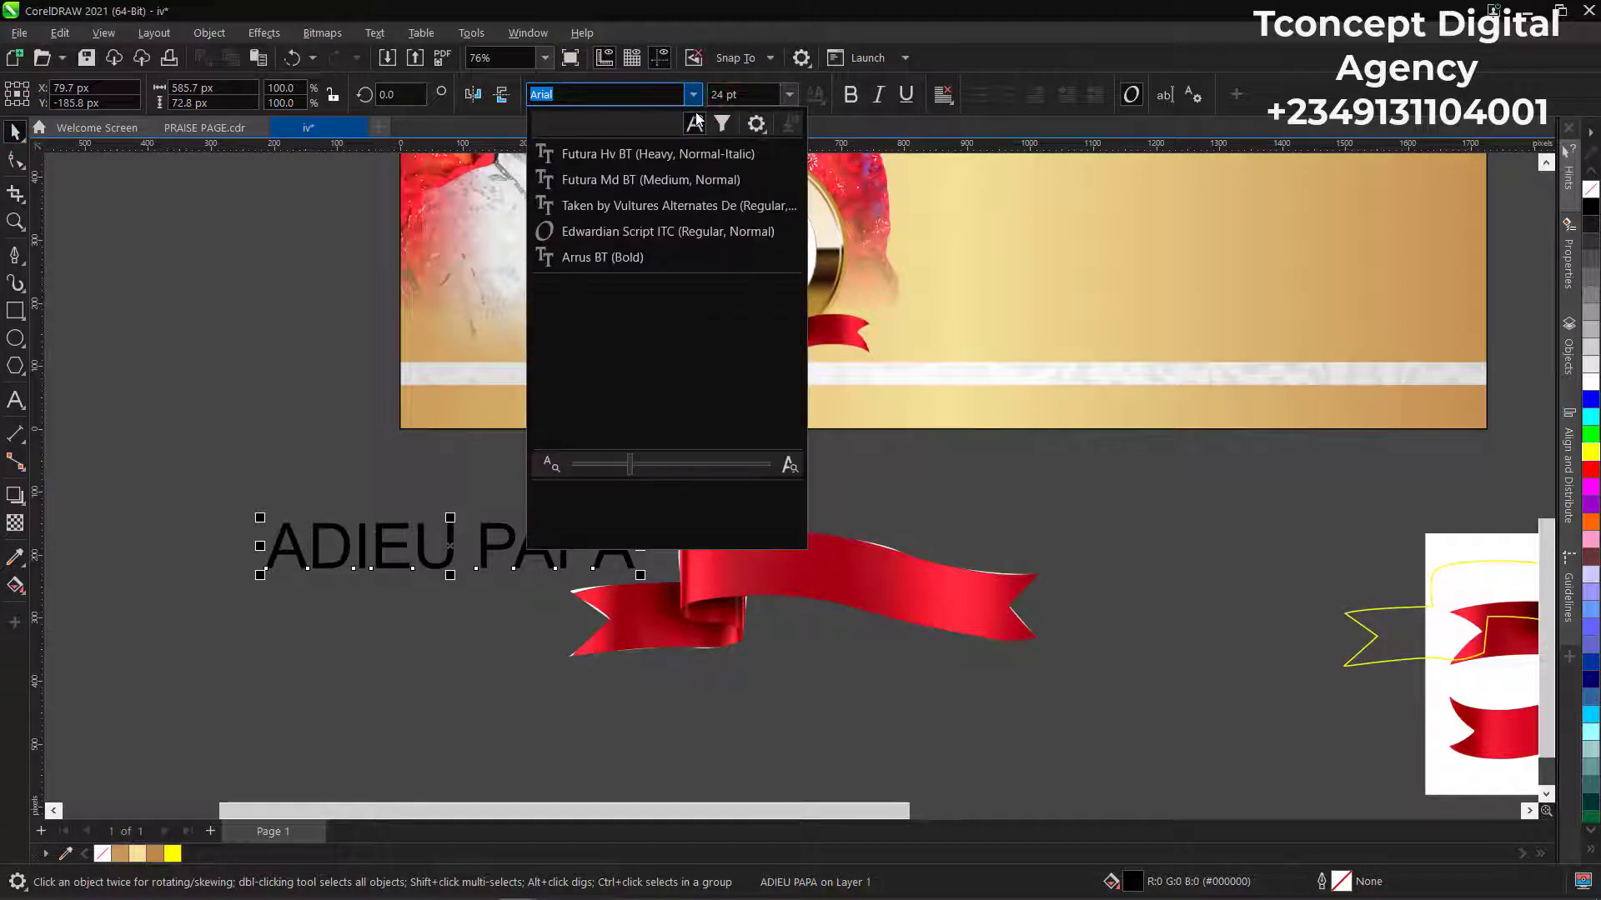
click(665, 180)
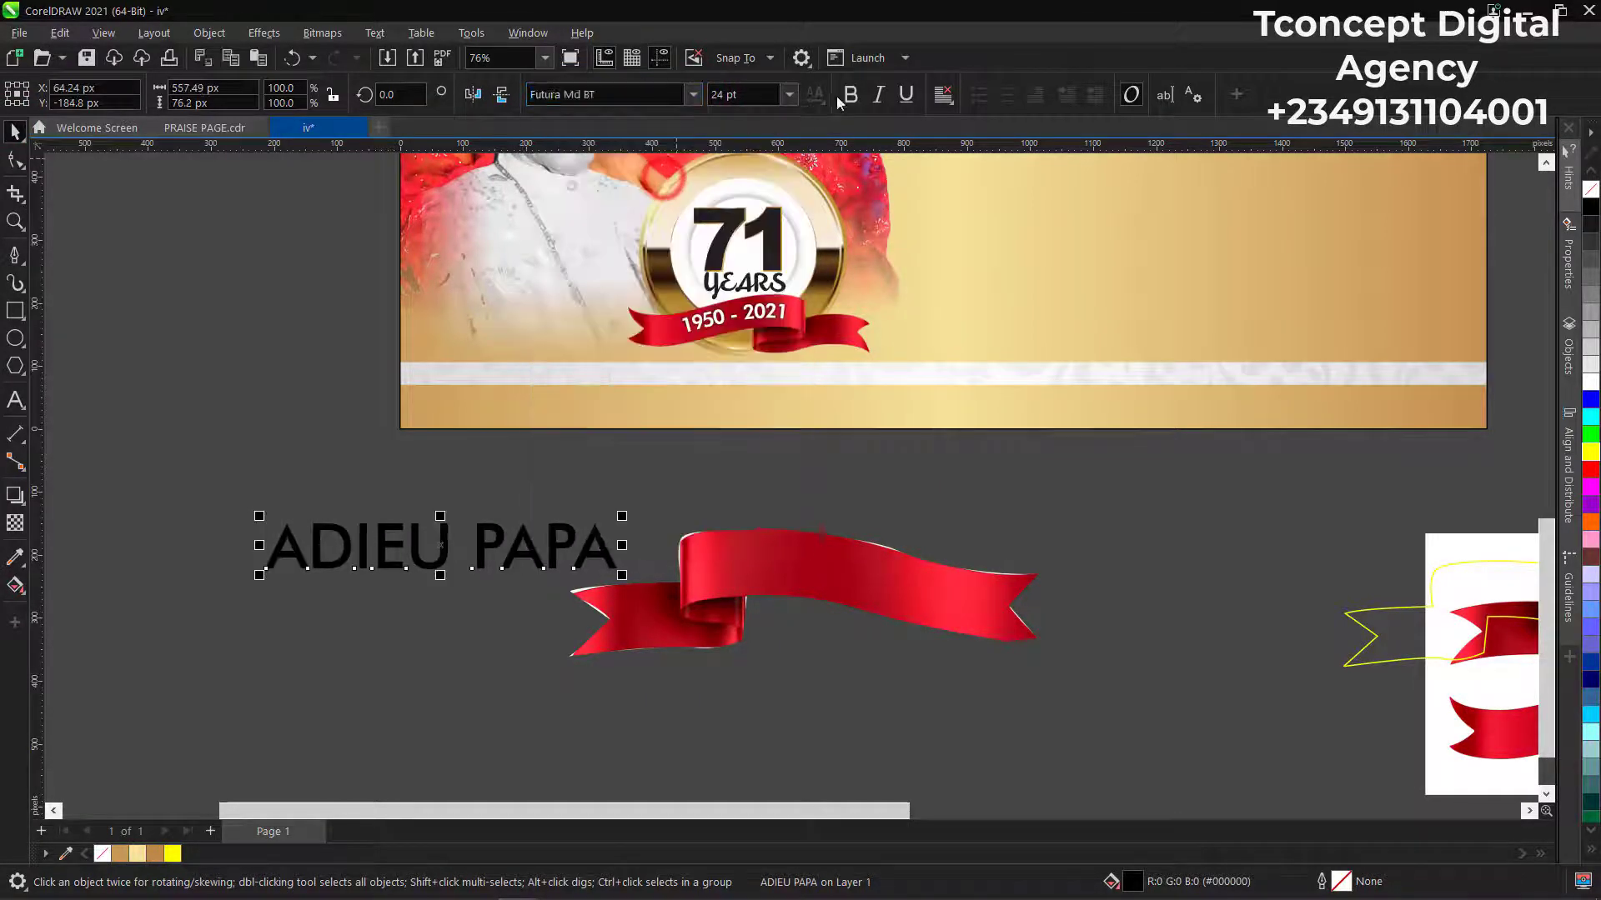
click(850, 94)
Tighten the letter spacing of "ADIEU PAPA" and scale the text down to about 17.4 pt.
click(15, 158)
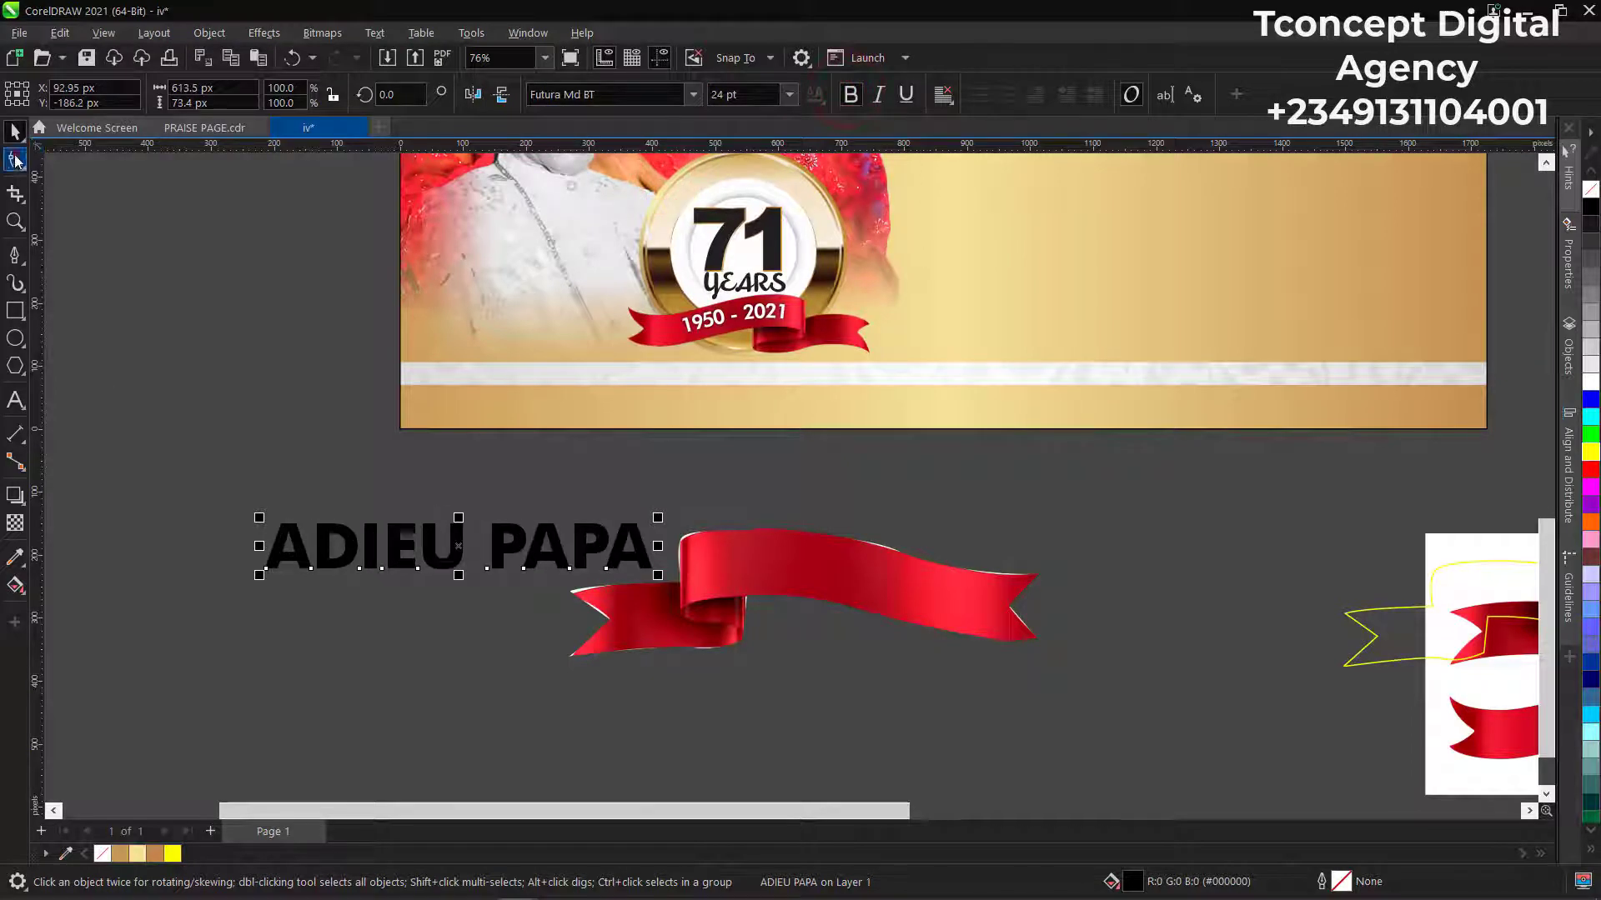
drag(658, 577, 608, 570)
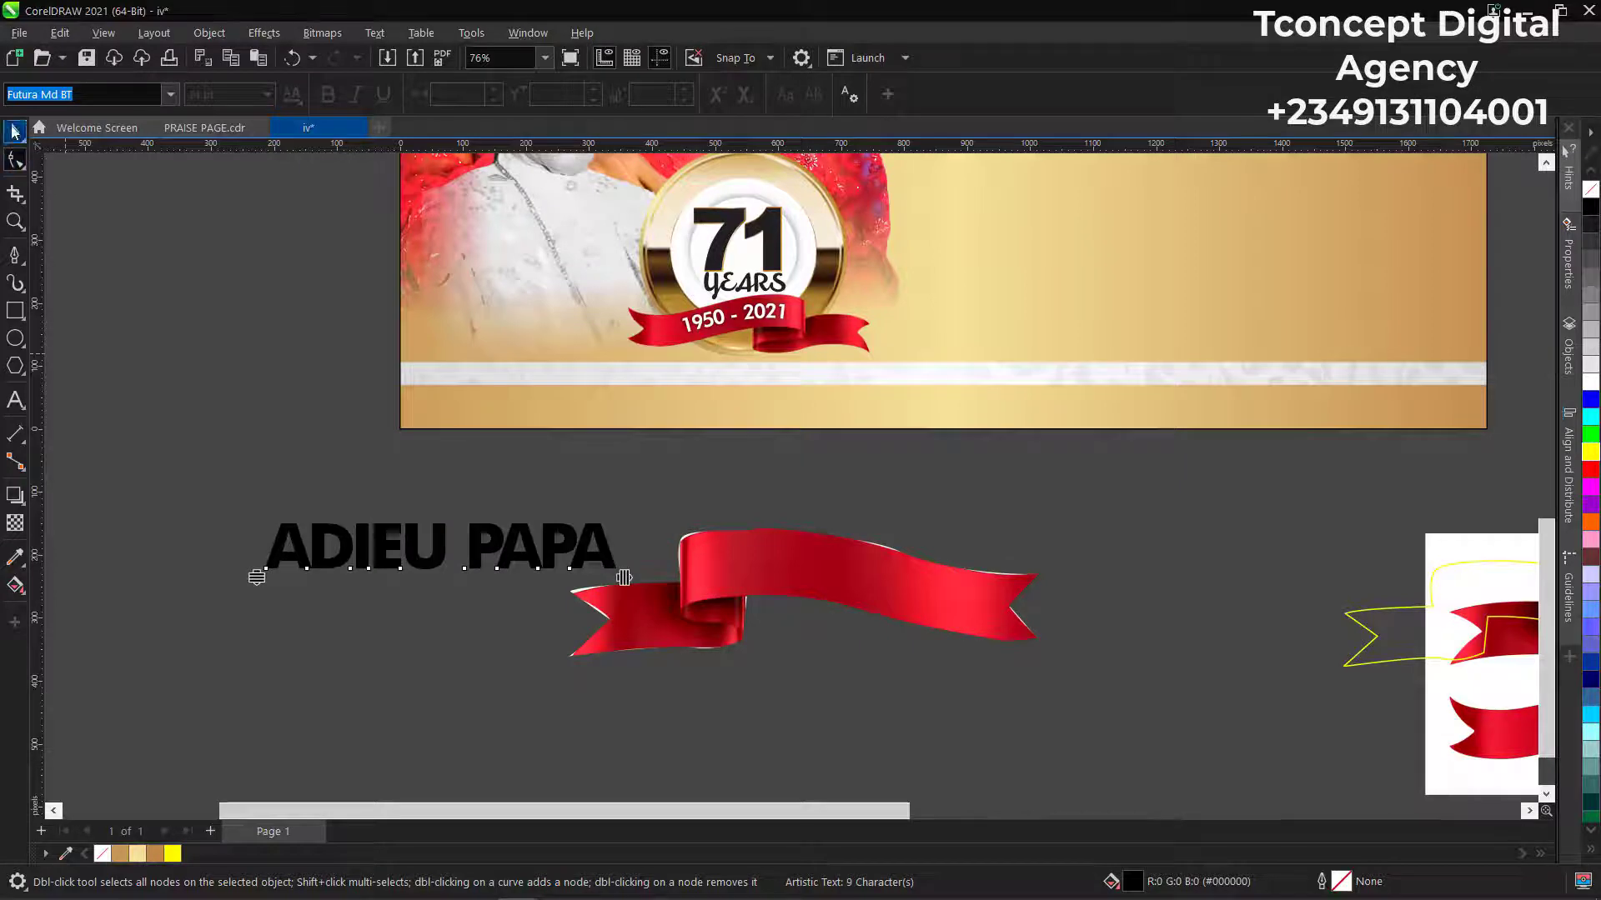
key(space)
drag(622, 575, 526, 564)
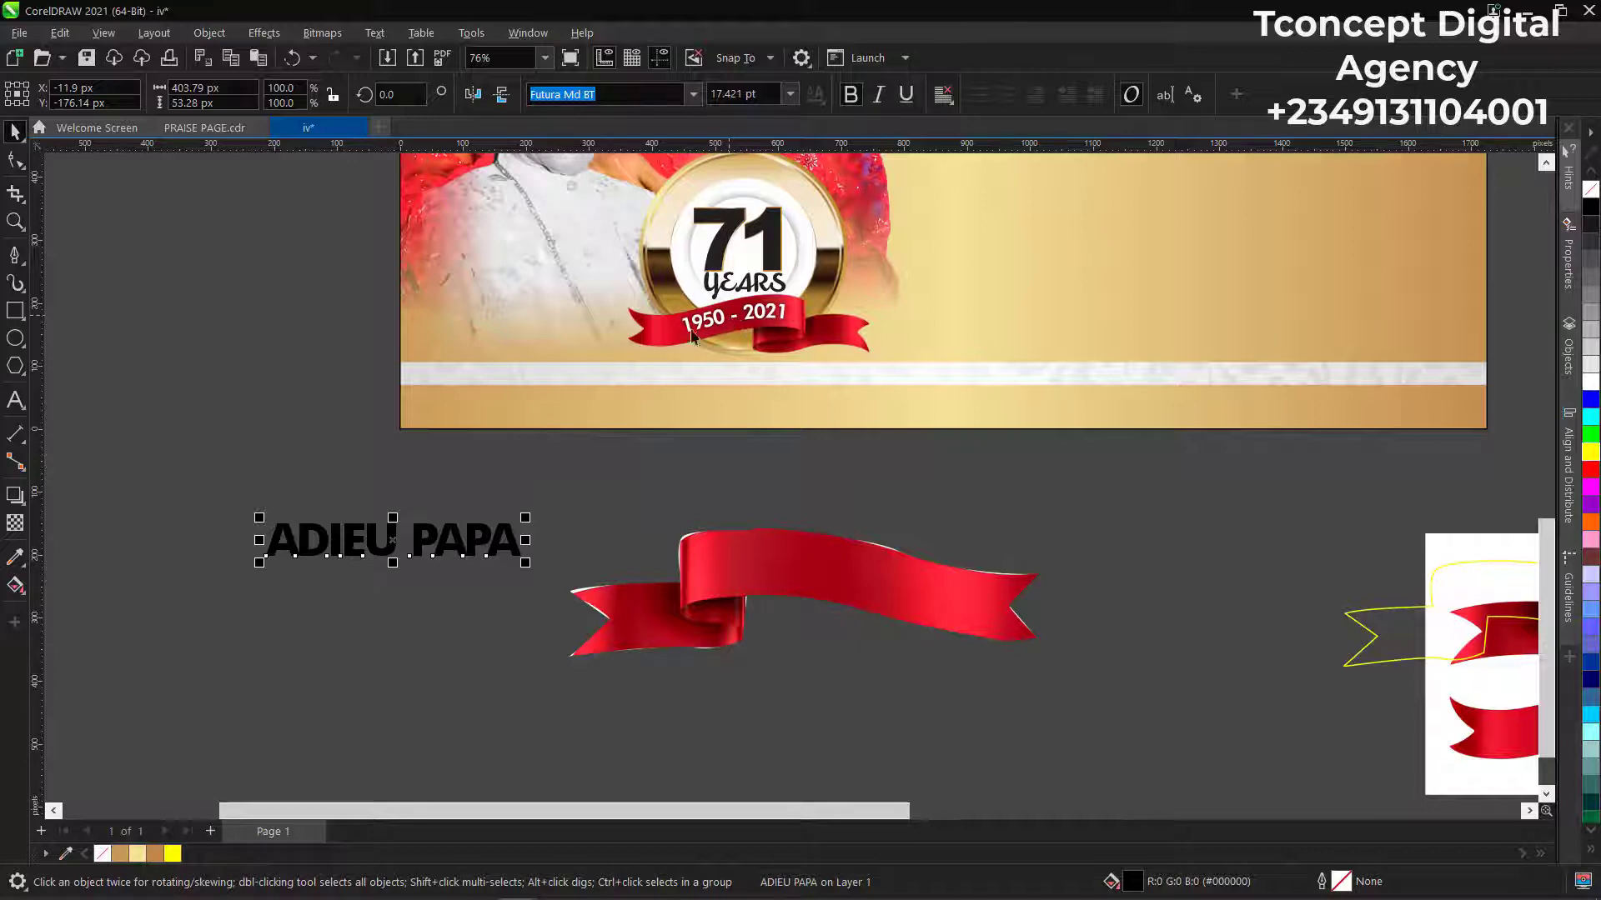
click(176, 321)
Draw an open curve with the Pen tool along the lower edge of the ribbon's front band and move it up onto the band.
click(23, 264)
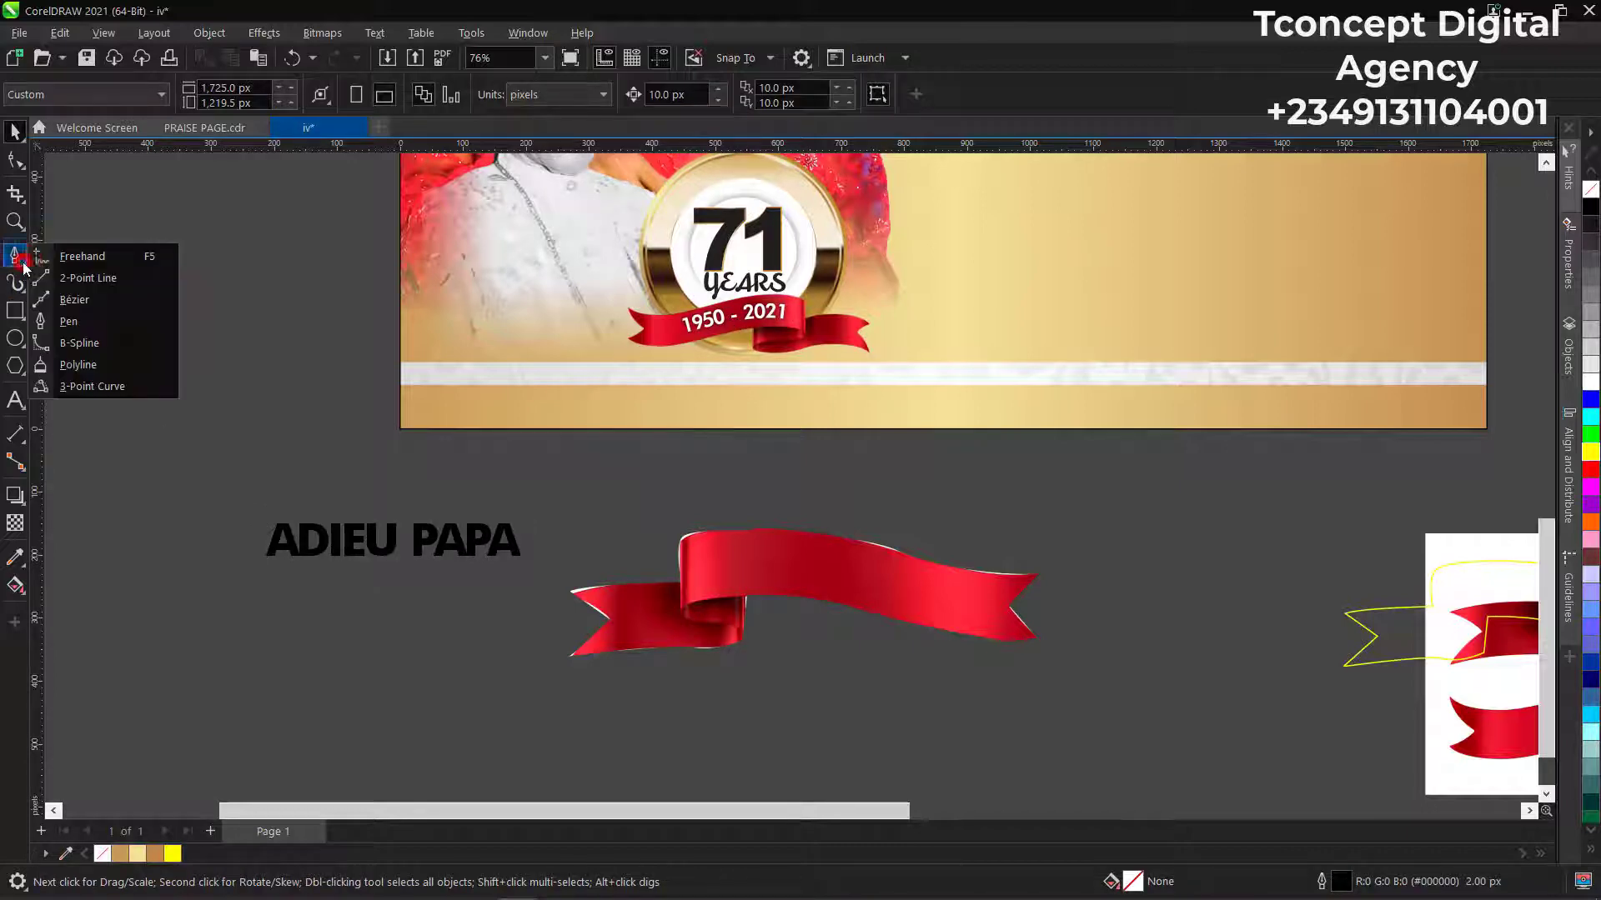
click(122, 279)
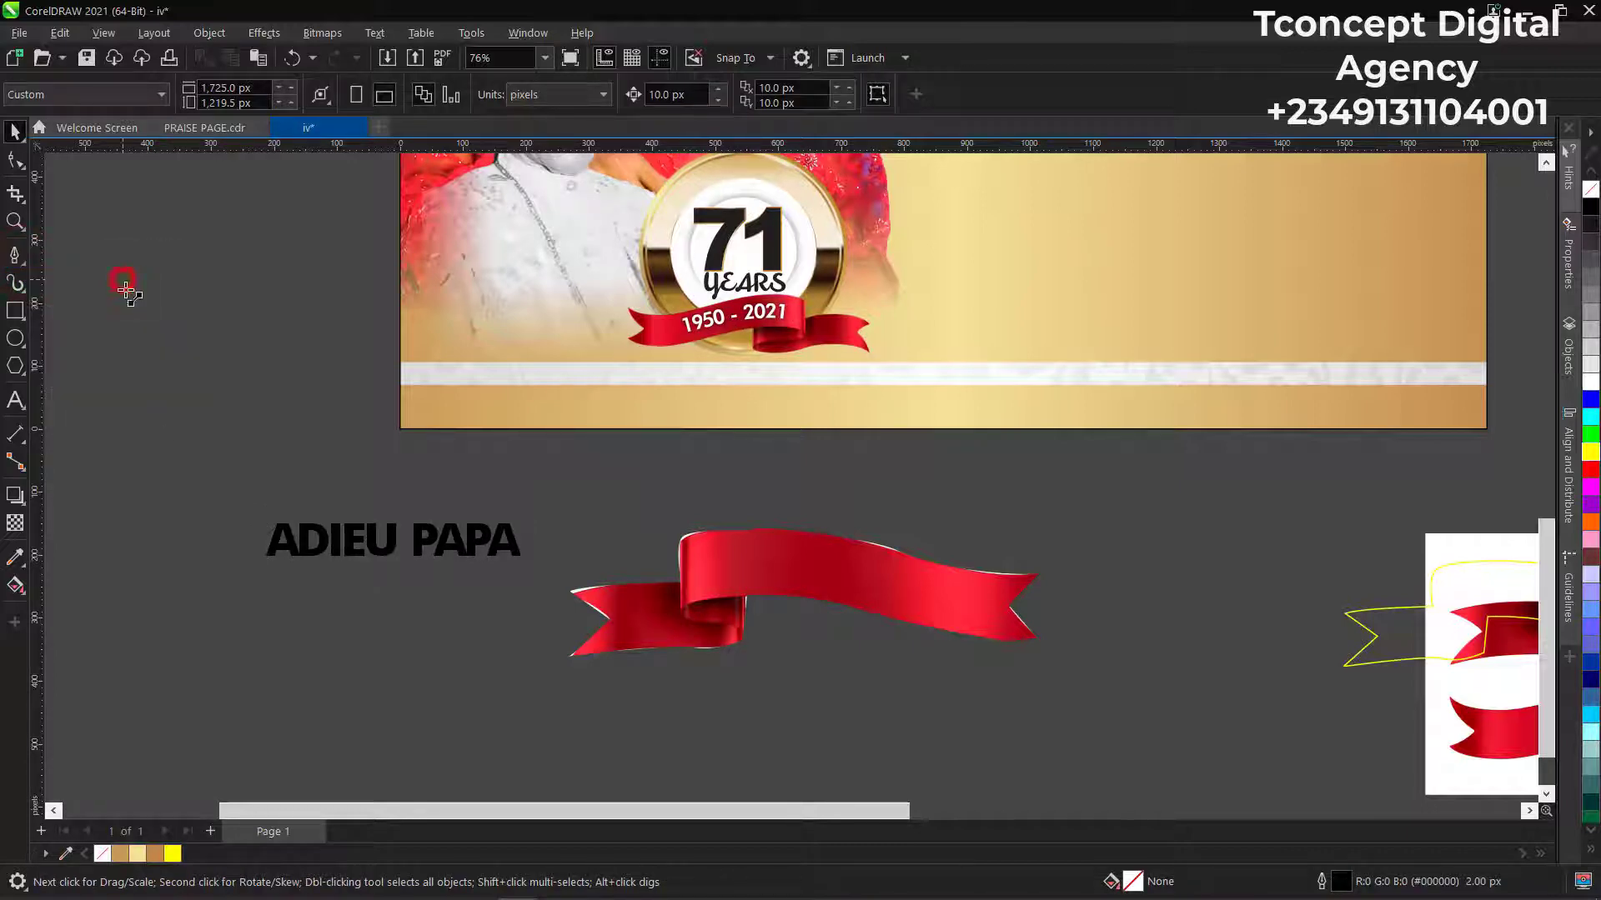
scroll(809, 594, up, 1)
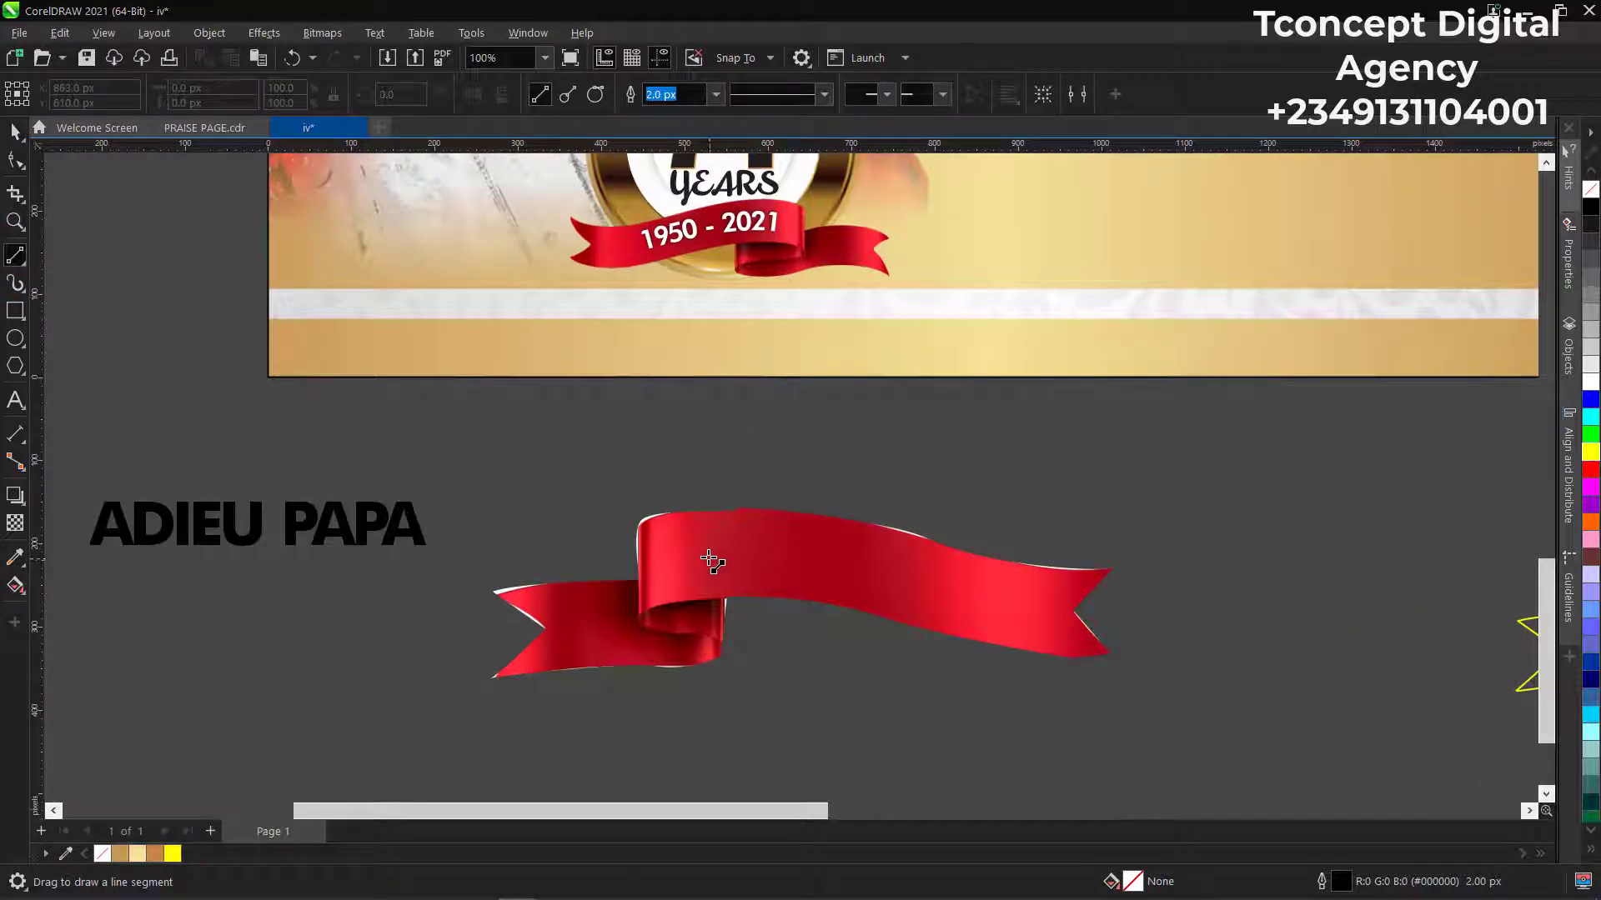
scroll(757, 618, up, 1)
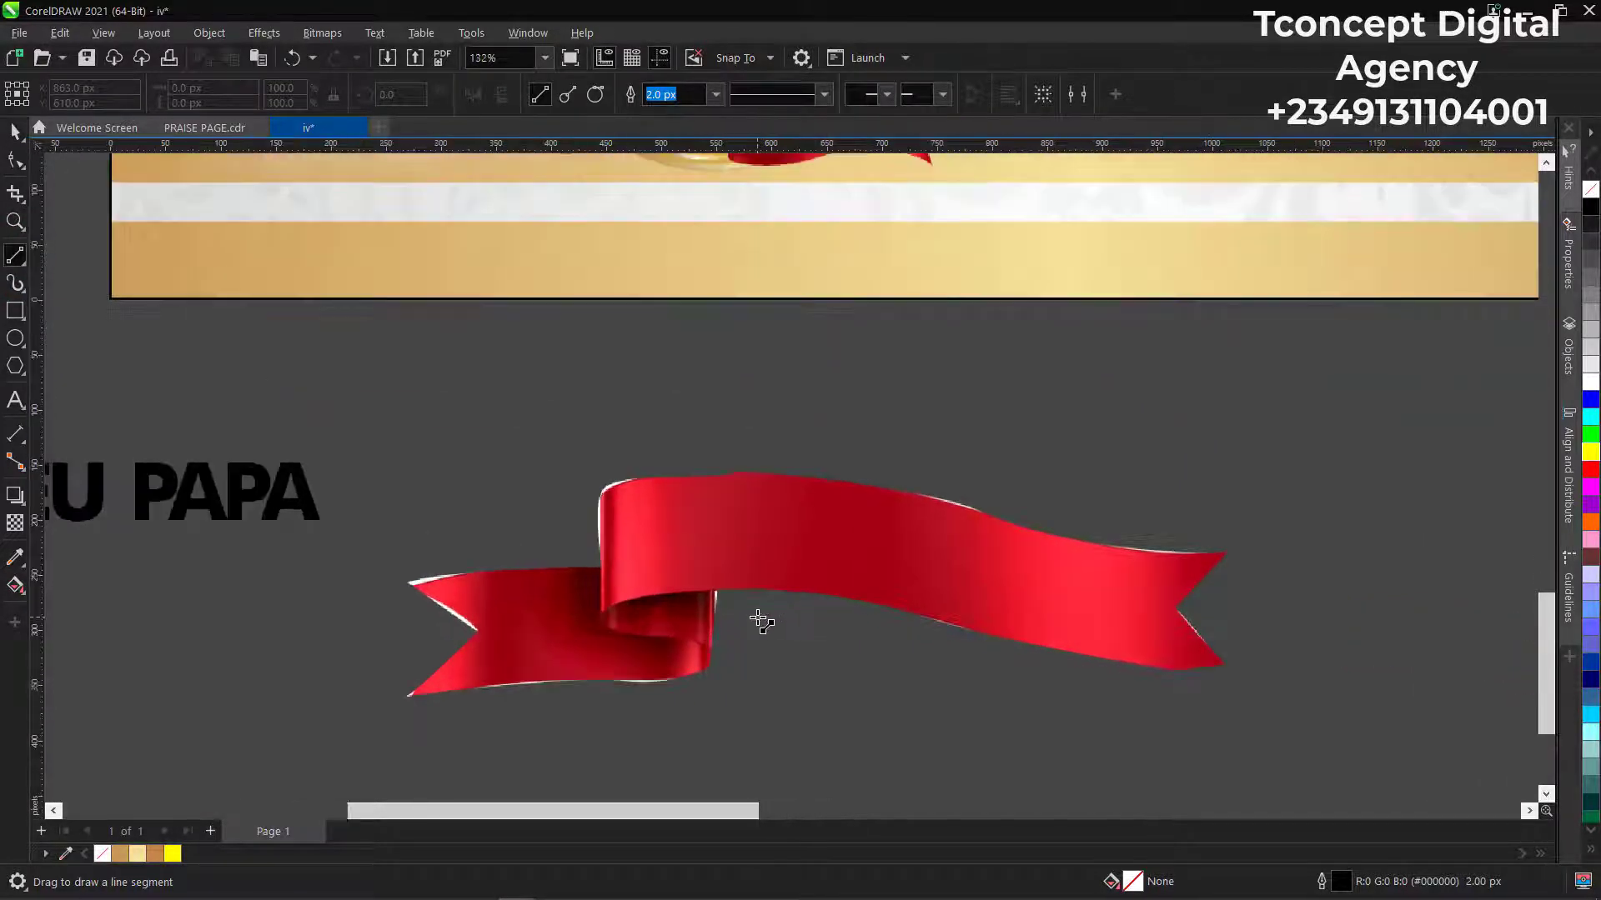
click(17, 258)
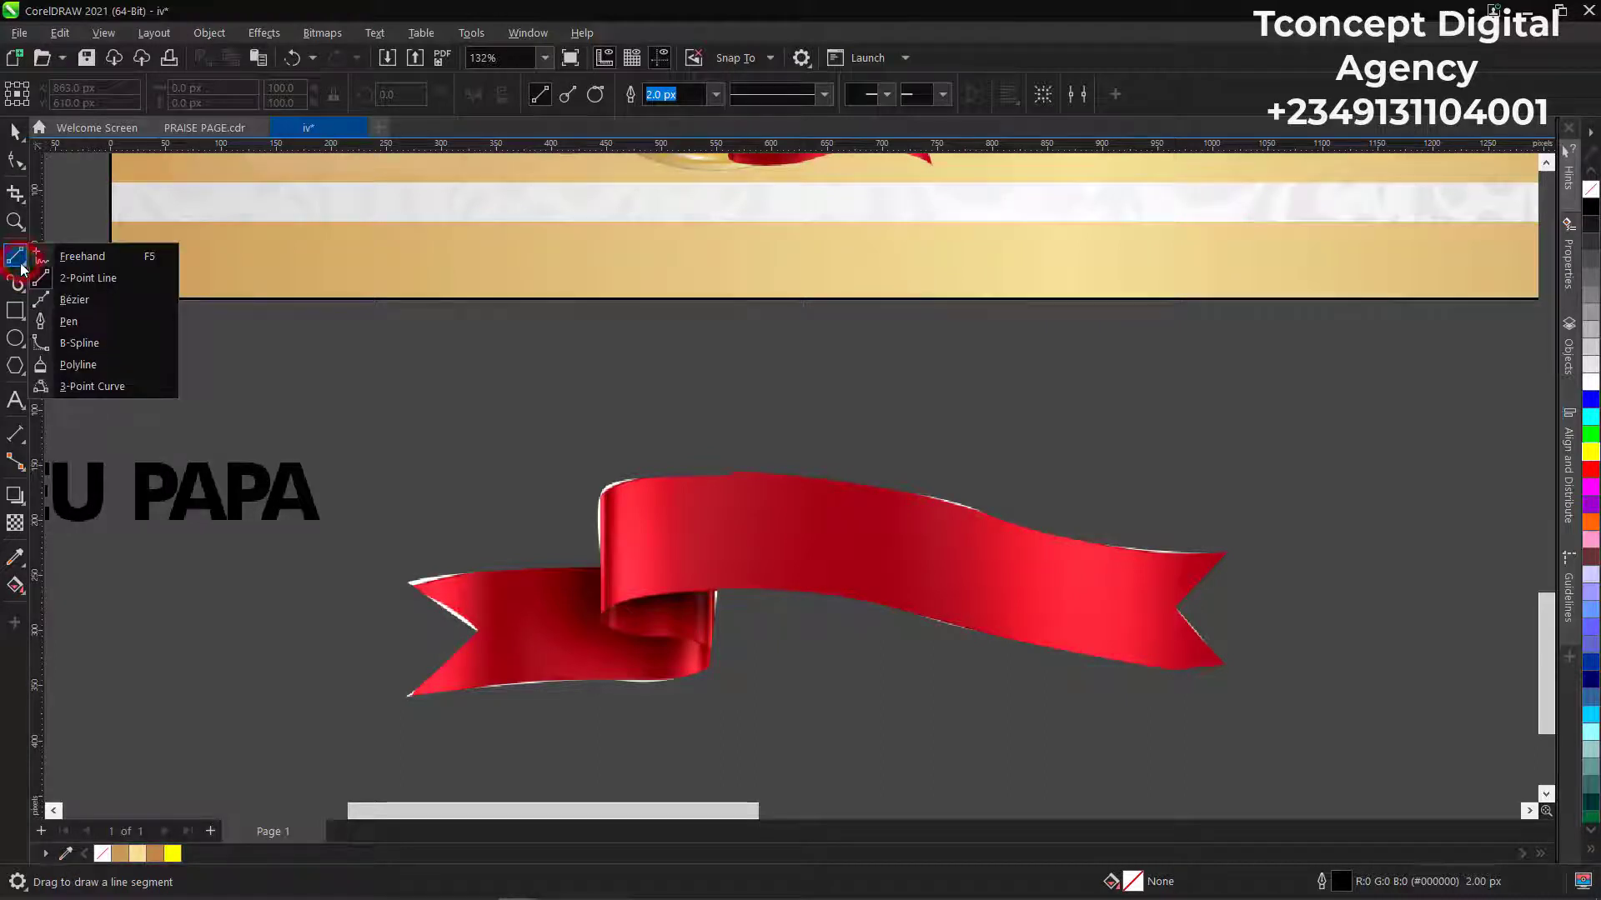
click(102, 323)
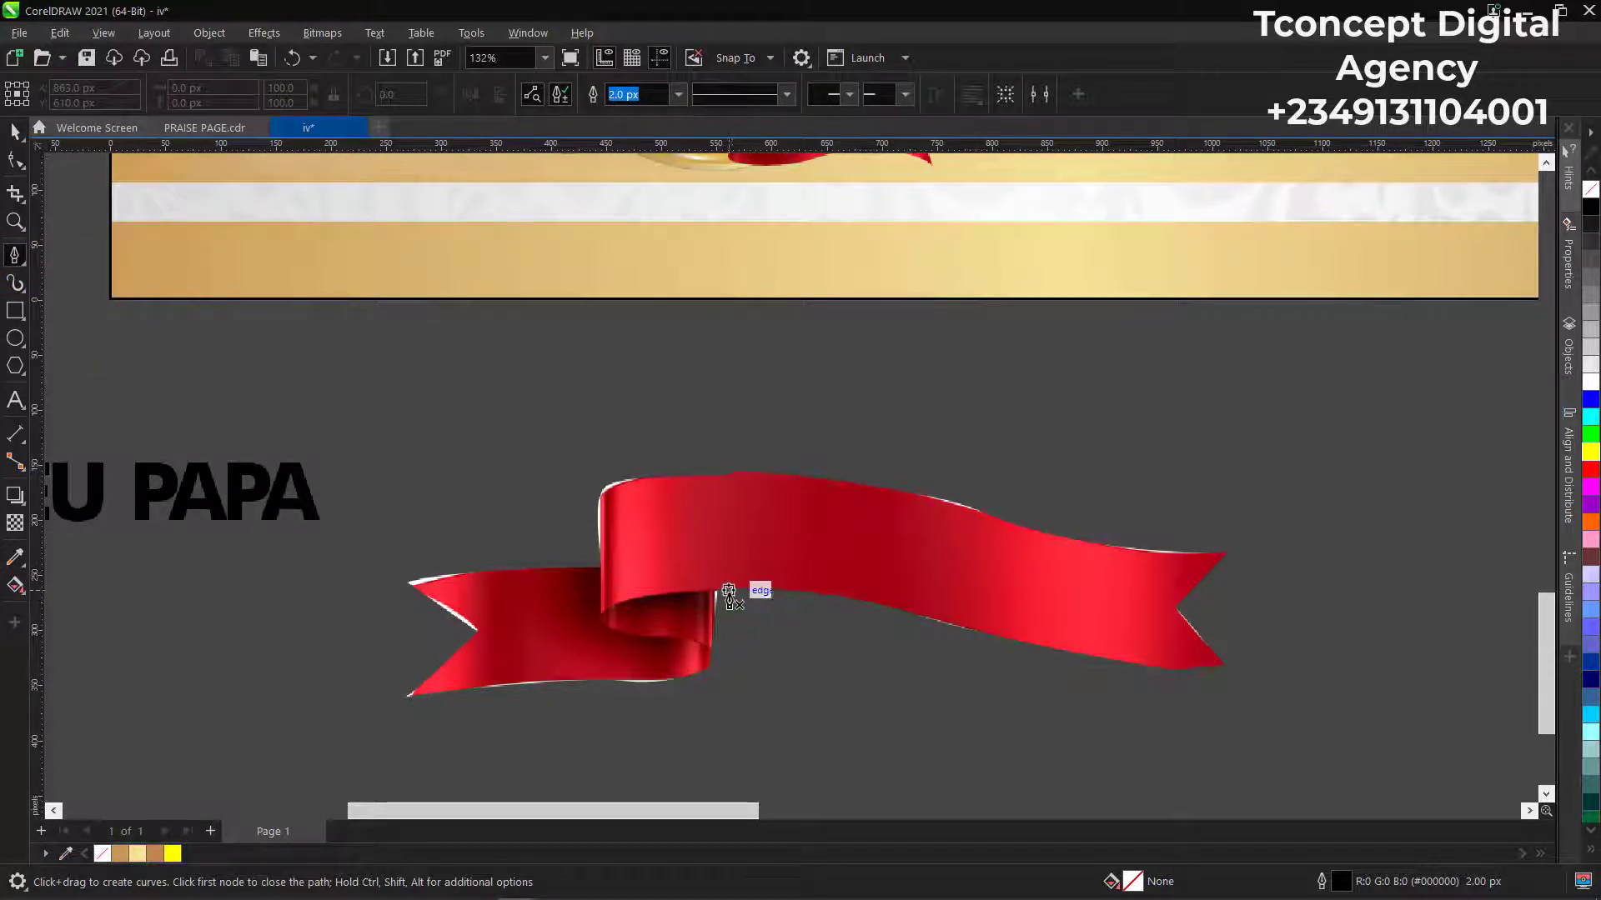
click(727, 591)
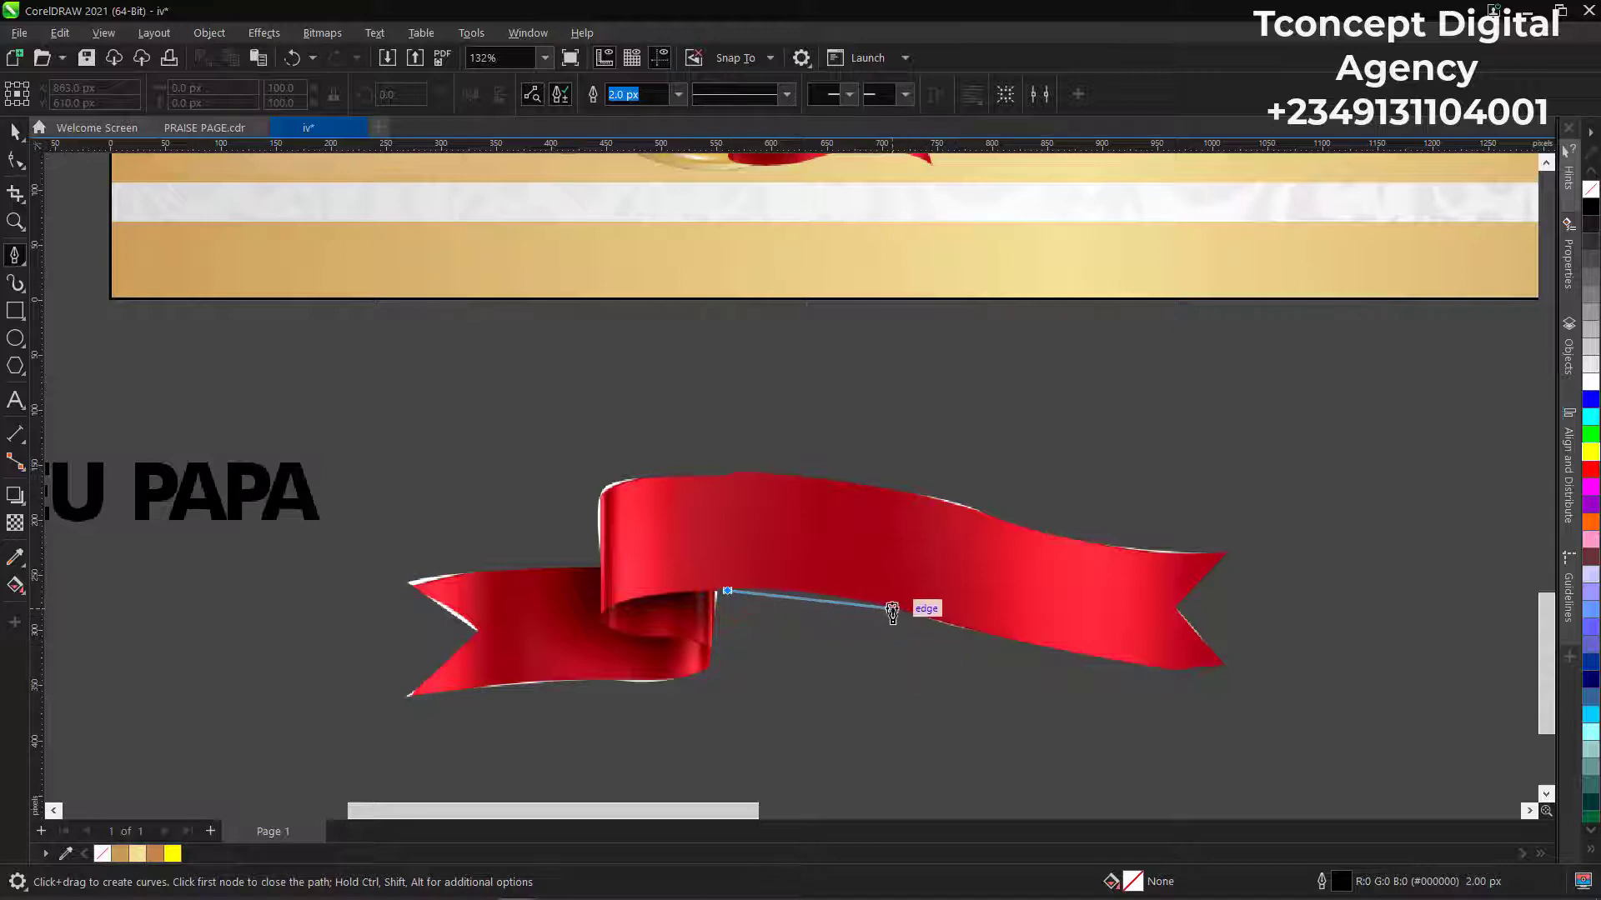
drag(894, 609, 977, 633)
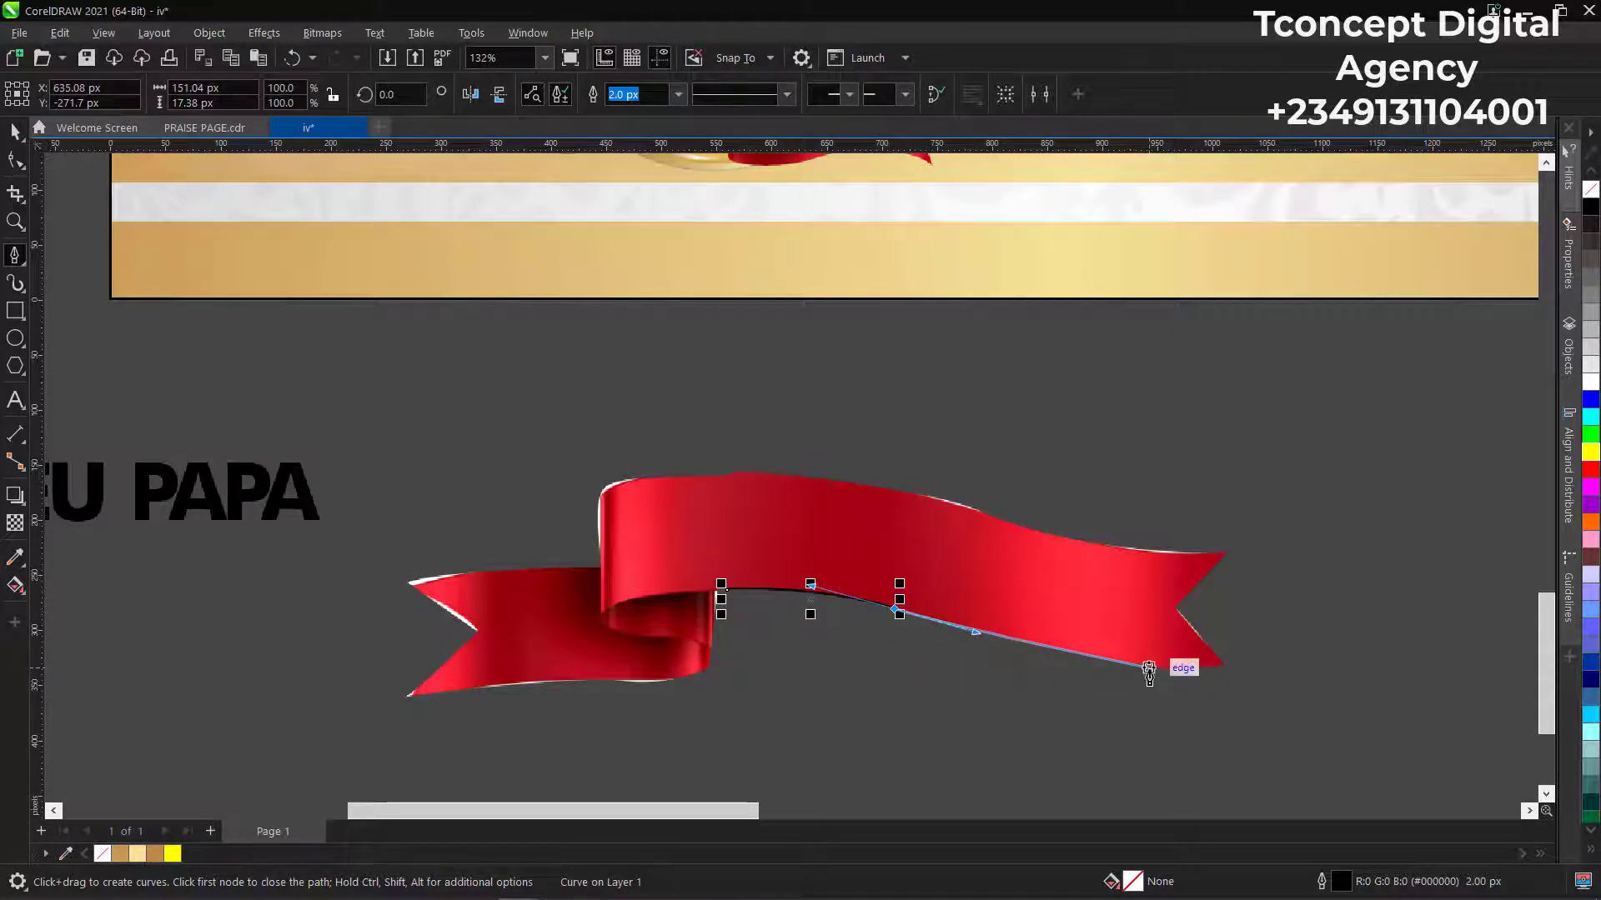
click(1148, 668)
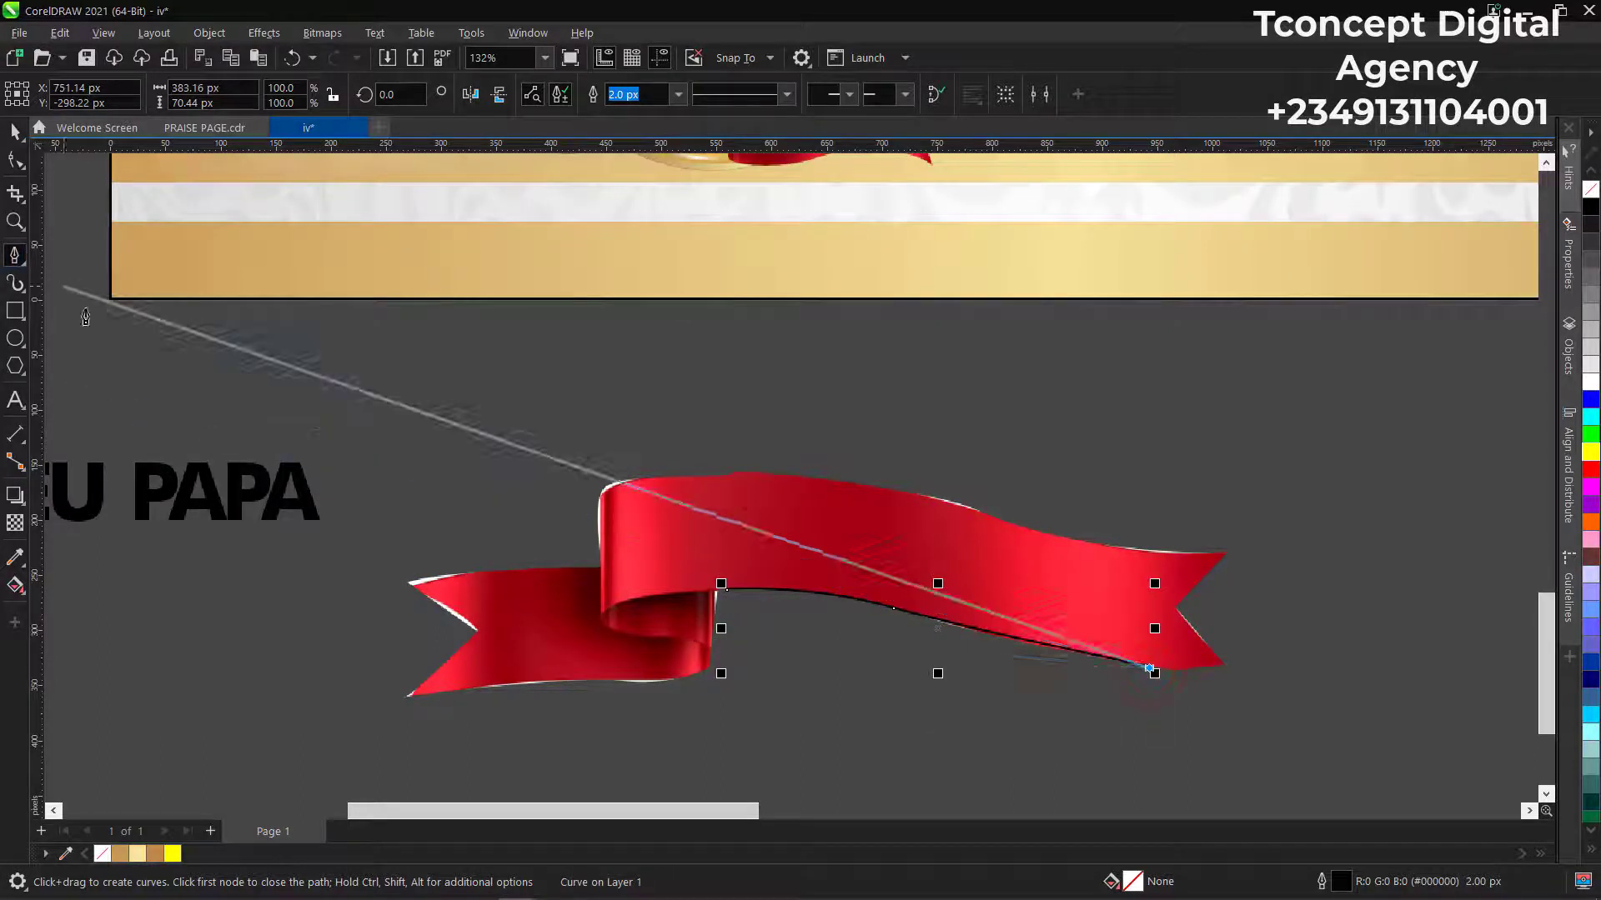
key(Escape)
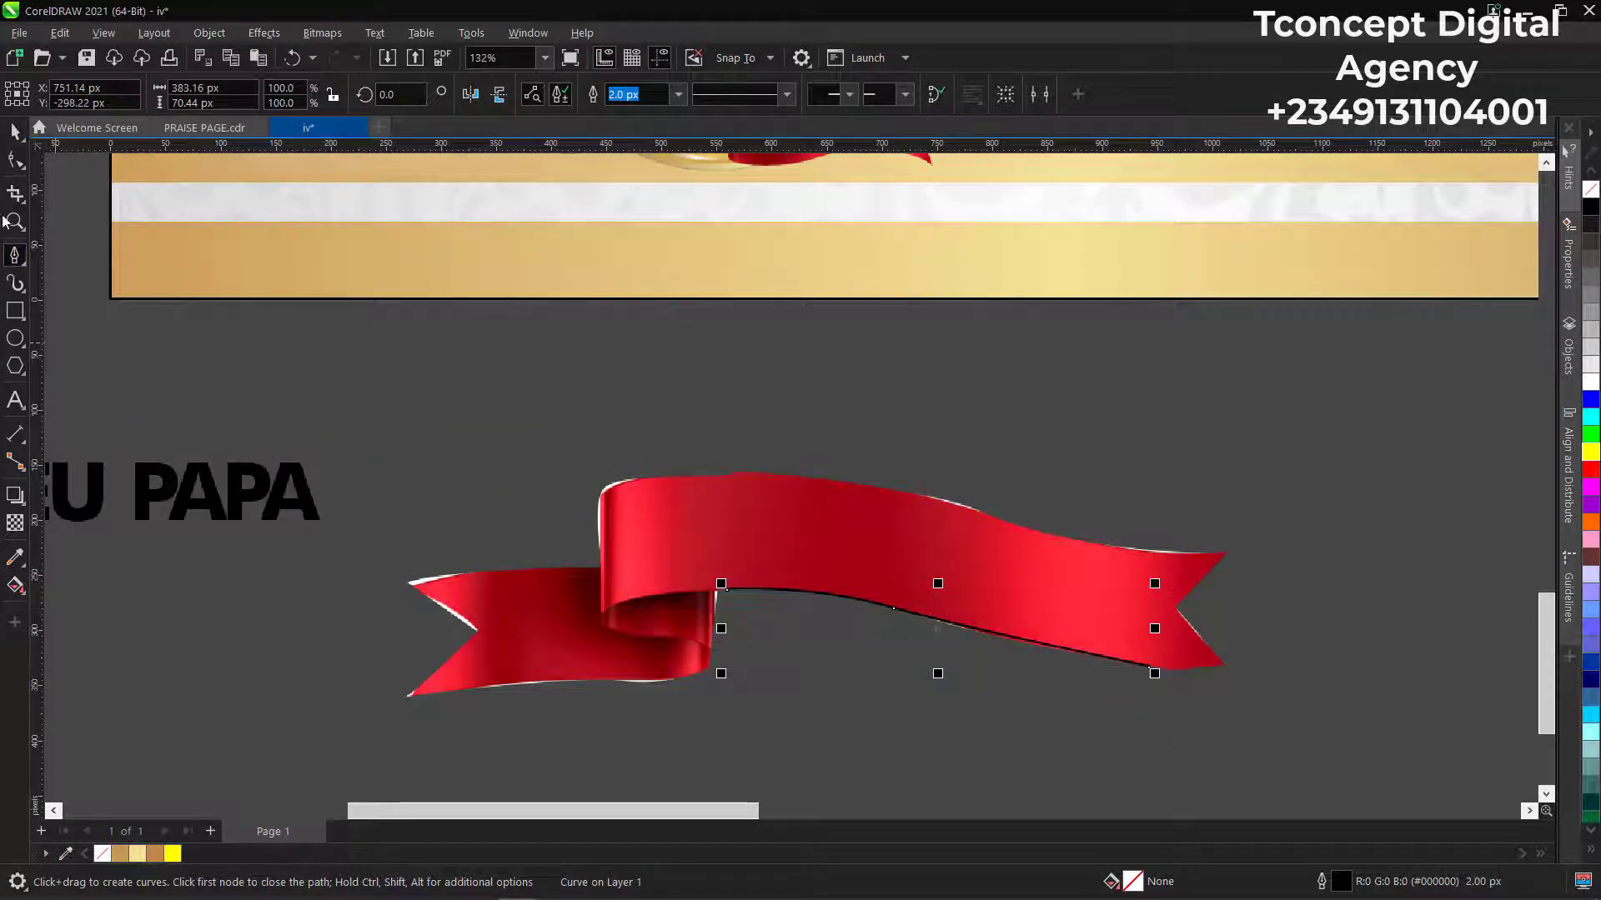
click(14, 132)
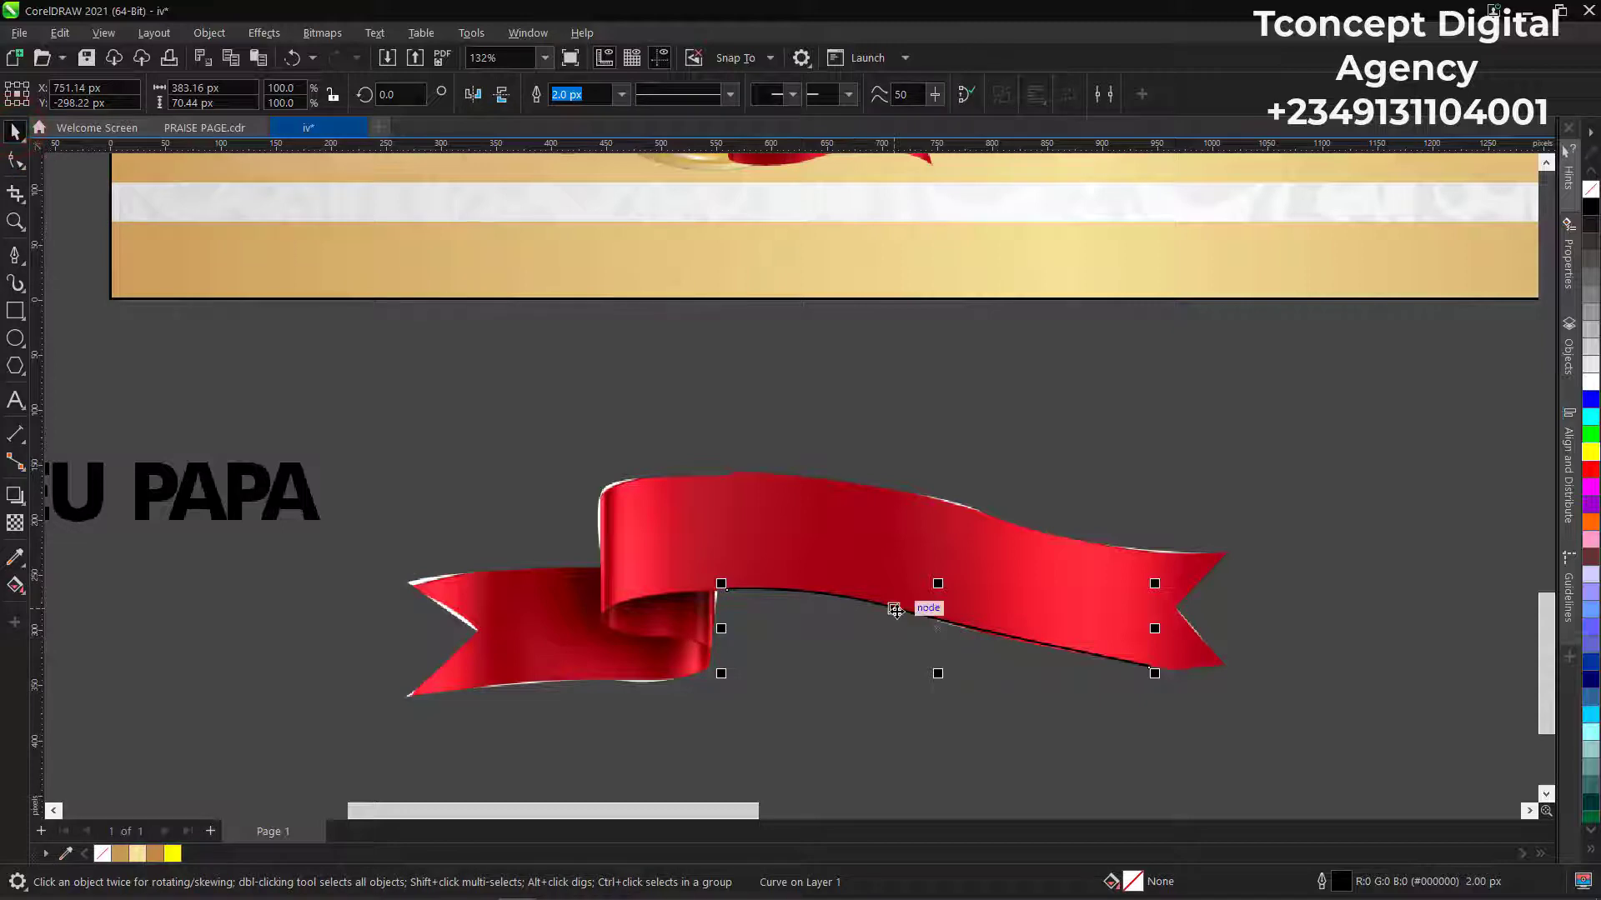
drag(893, 608, 872, 571)
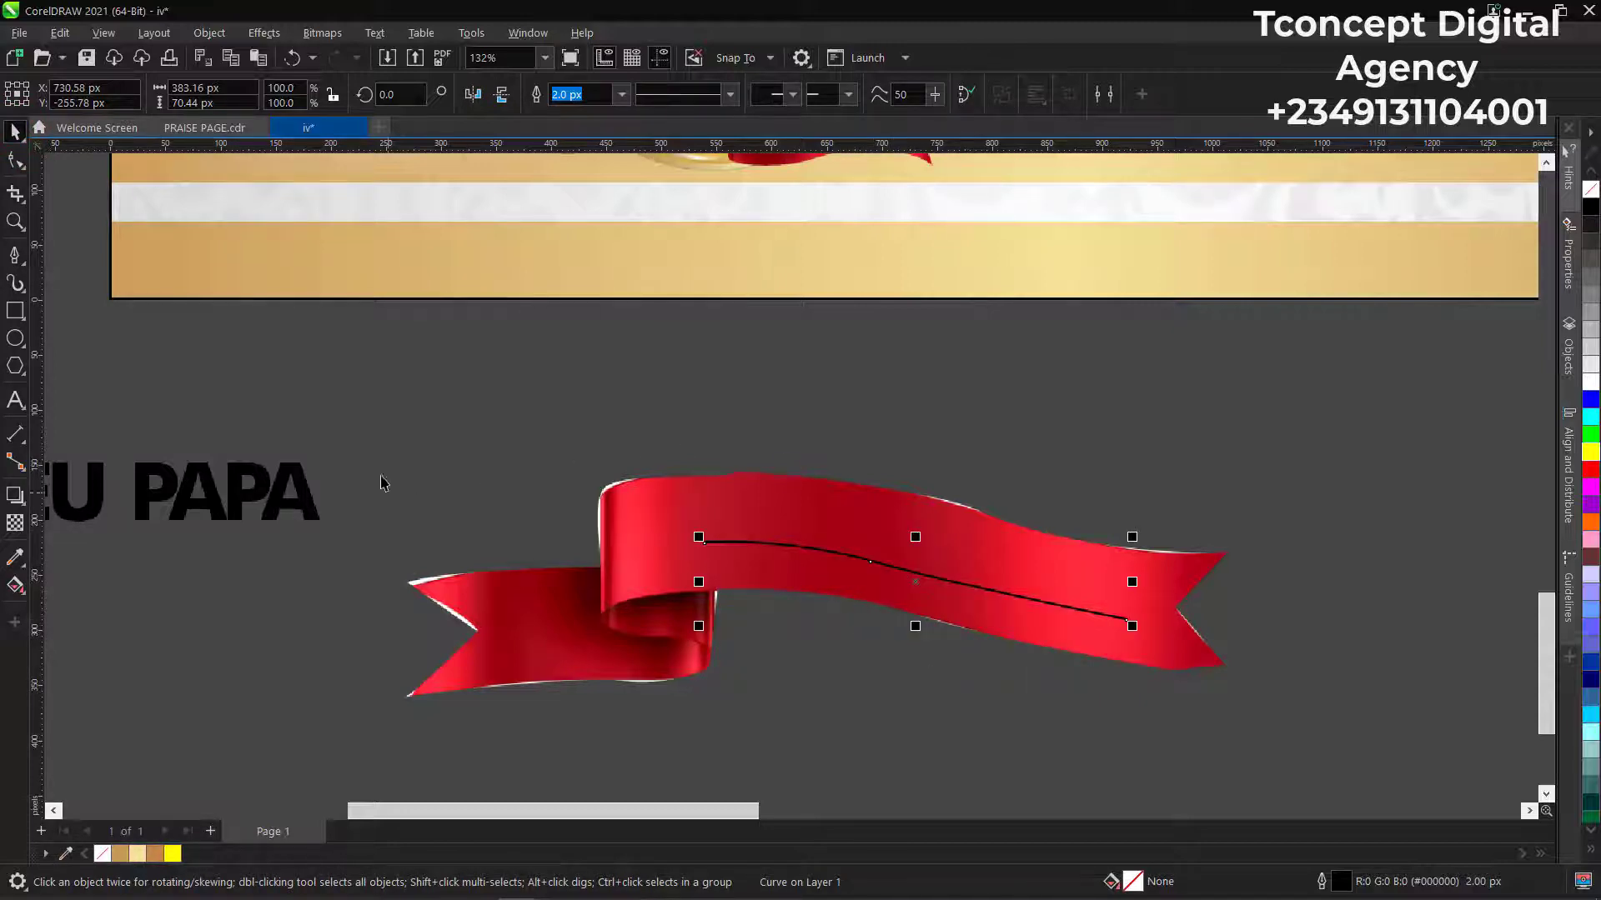
Move the "ADIEU PAPA" text above the ribbon's front band and fill it with white.
click(247, 486)
drag(247, 486, 846, 415)
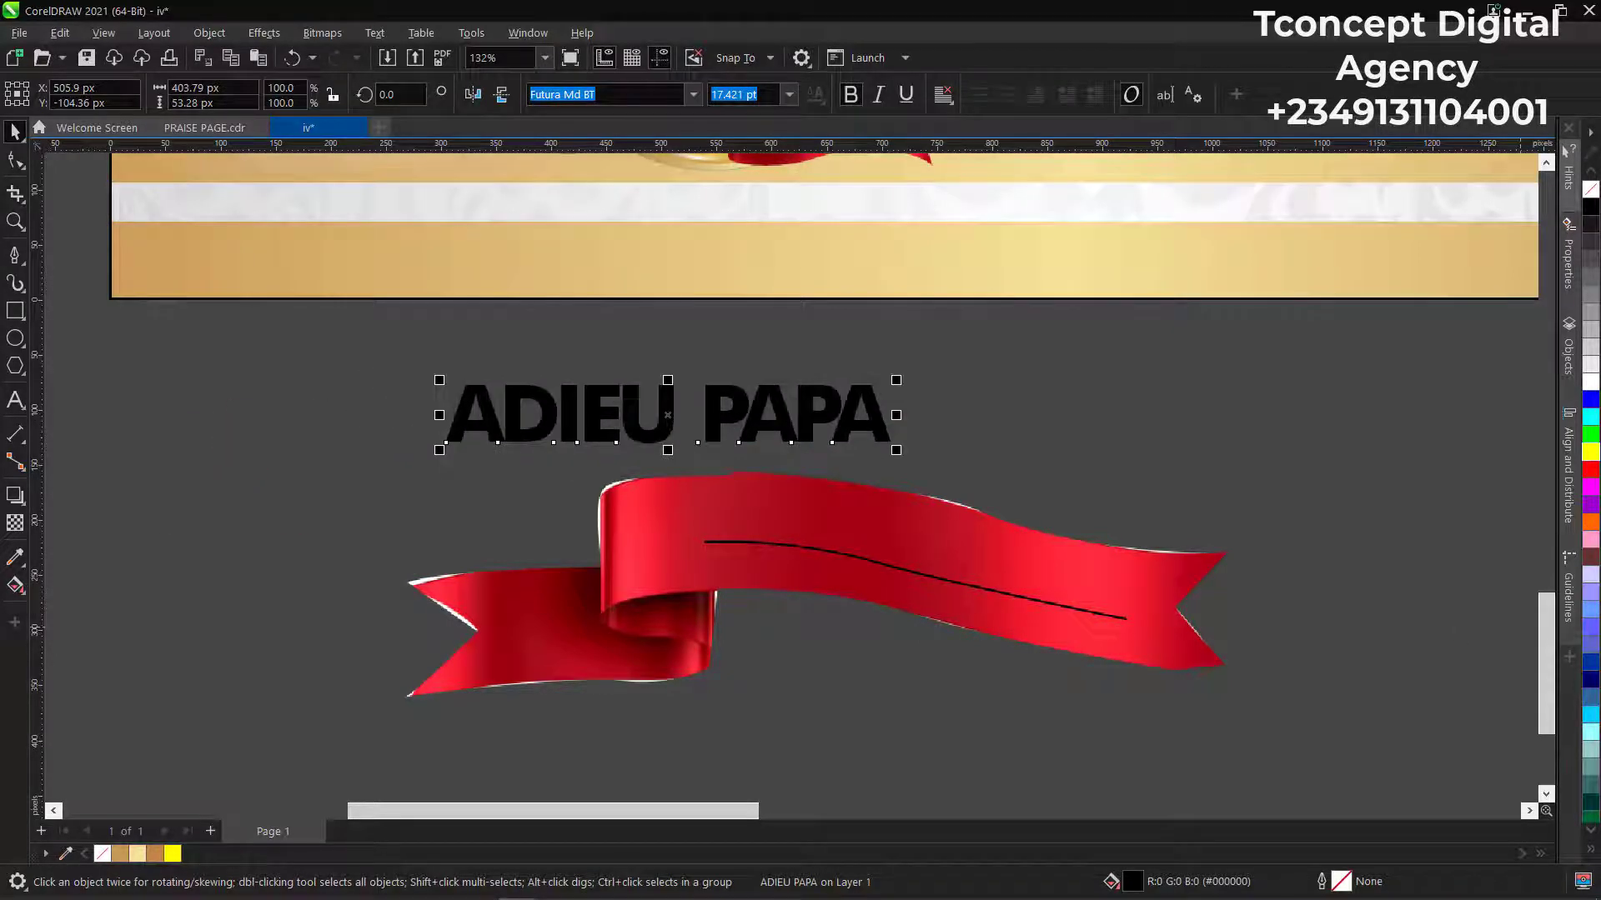
click(1591, 381)
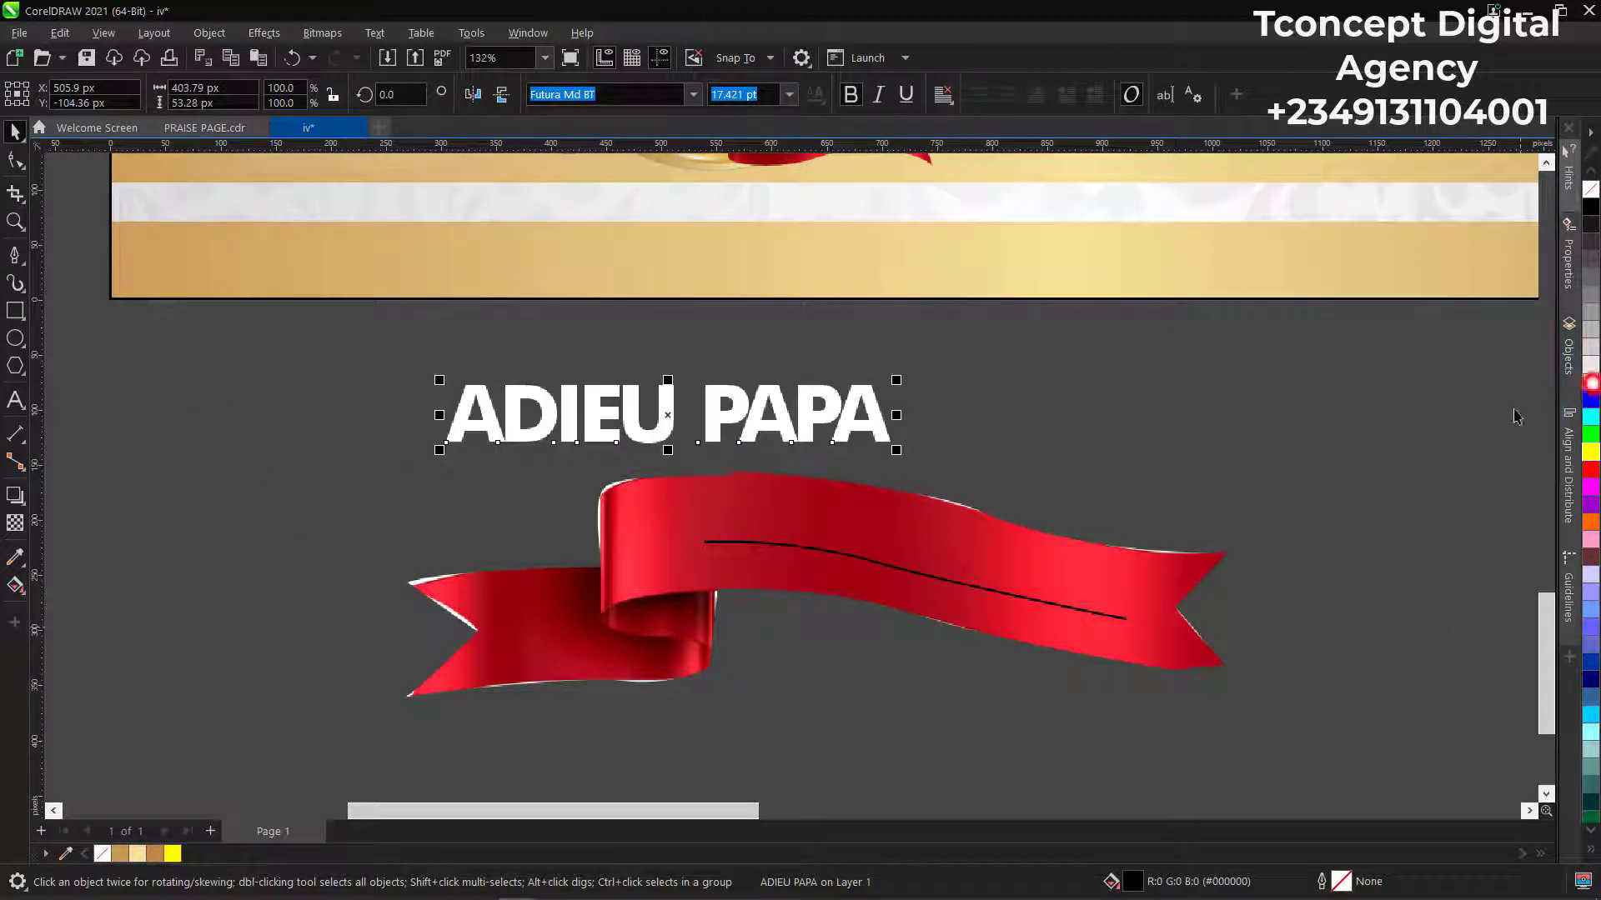
click(931, 400)
drag(665, 428, 911, 434)
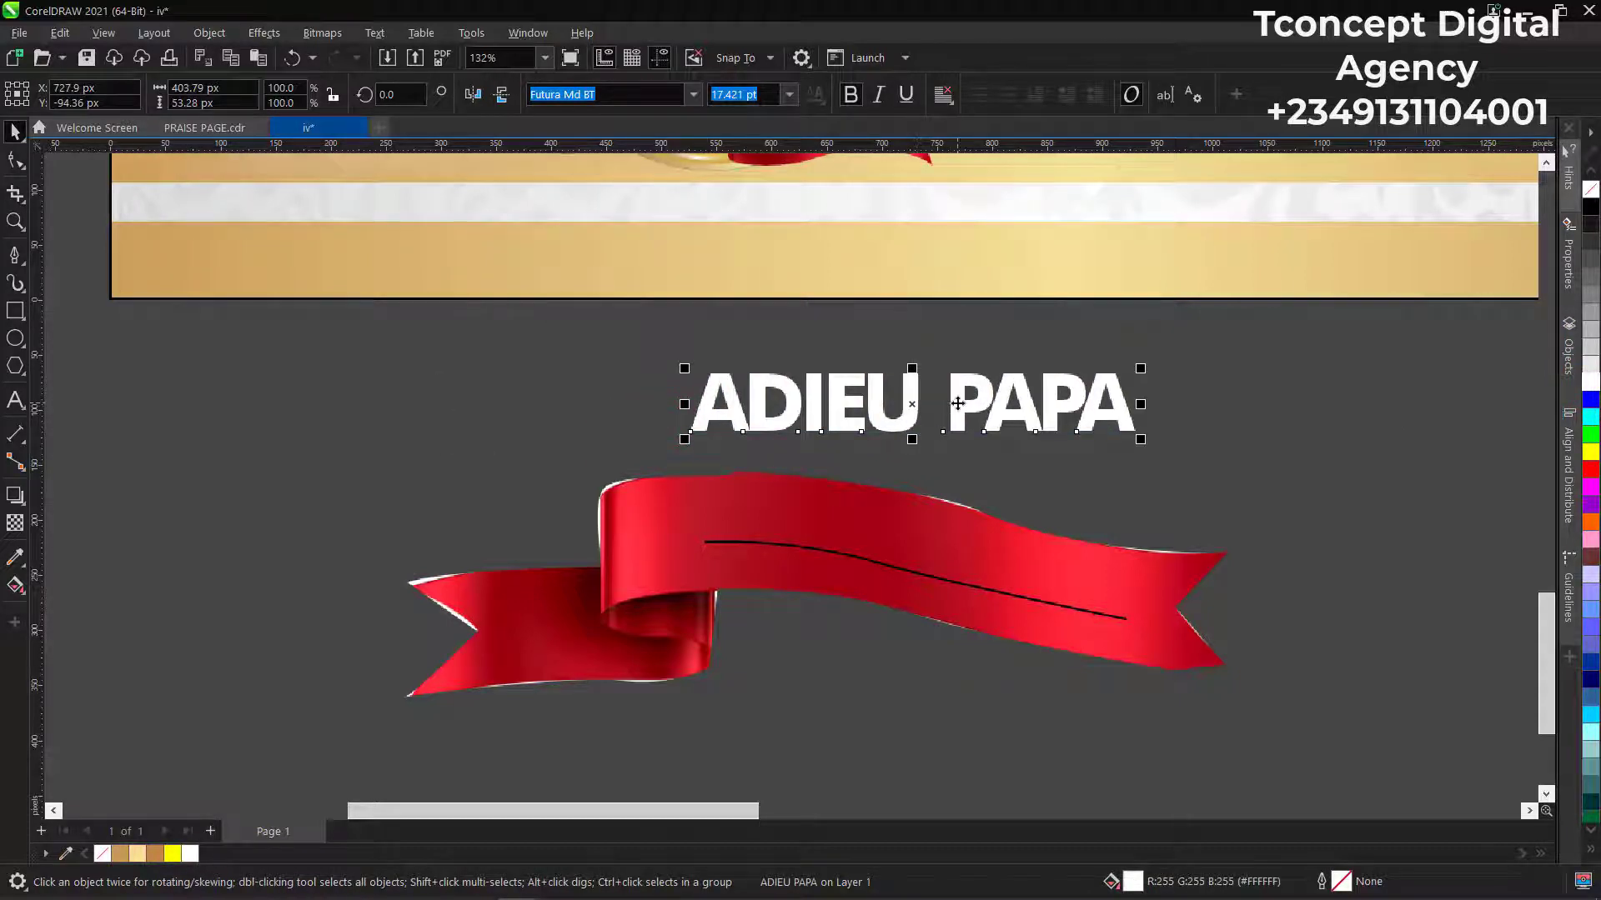
Fit the "ADIEU PAPA" text to the curve on the ribbon, at a distance of 8.04 px from the path.
right_click(957, 403)
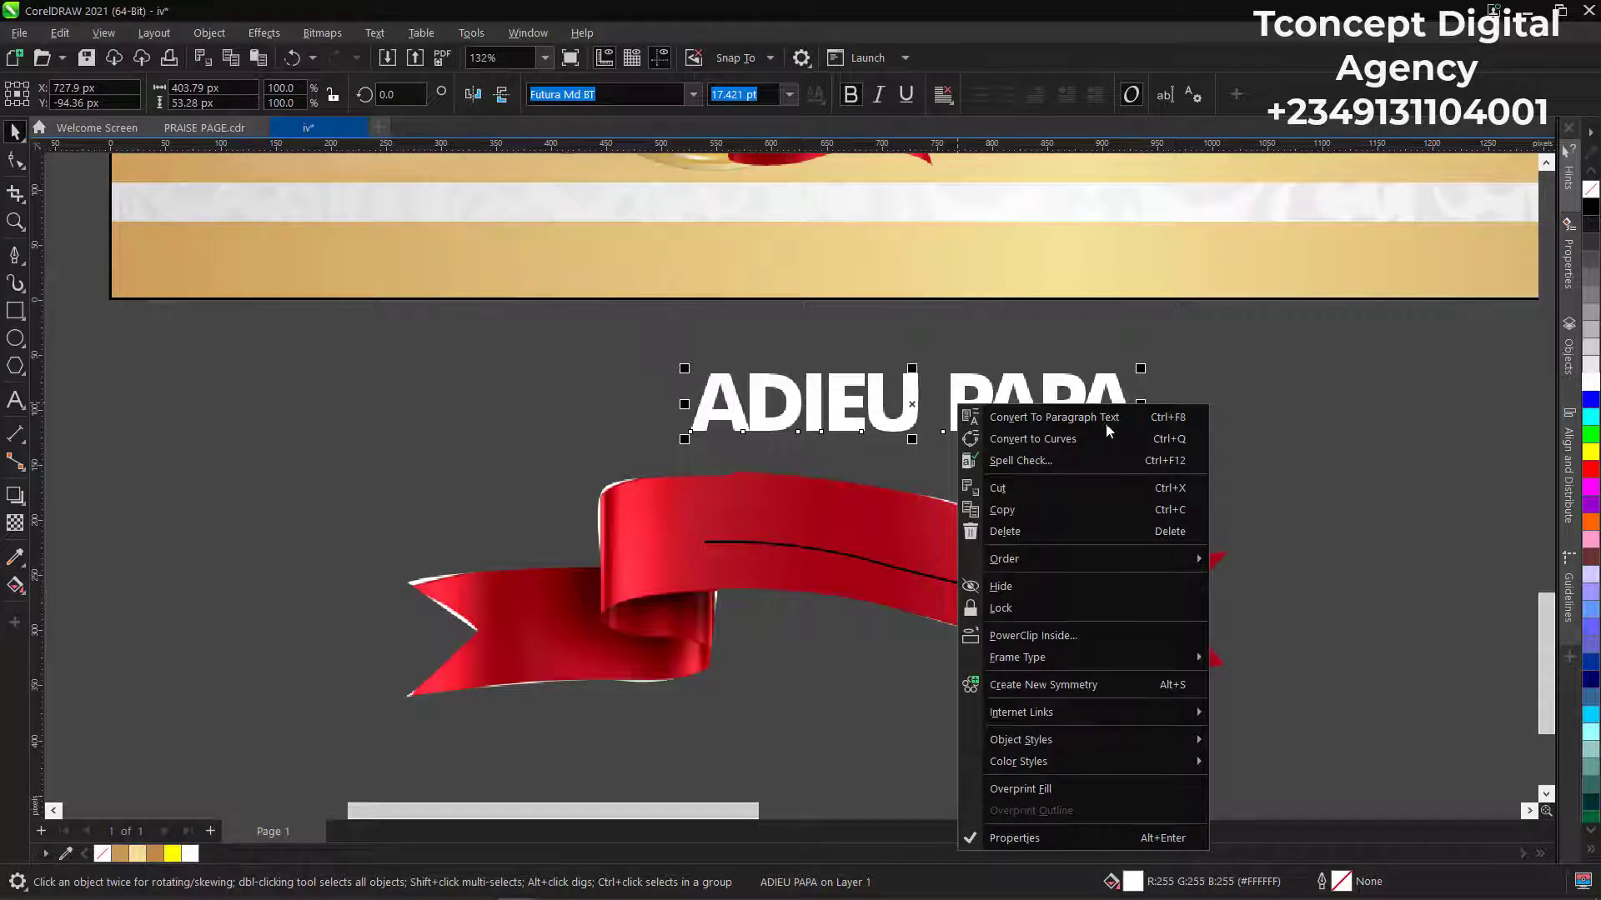
click(1239, 374)
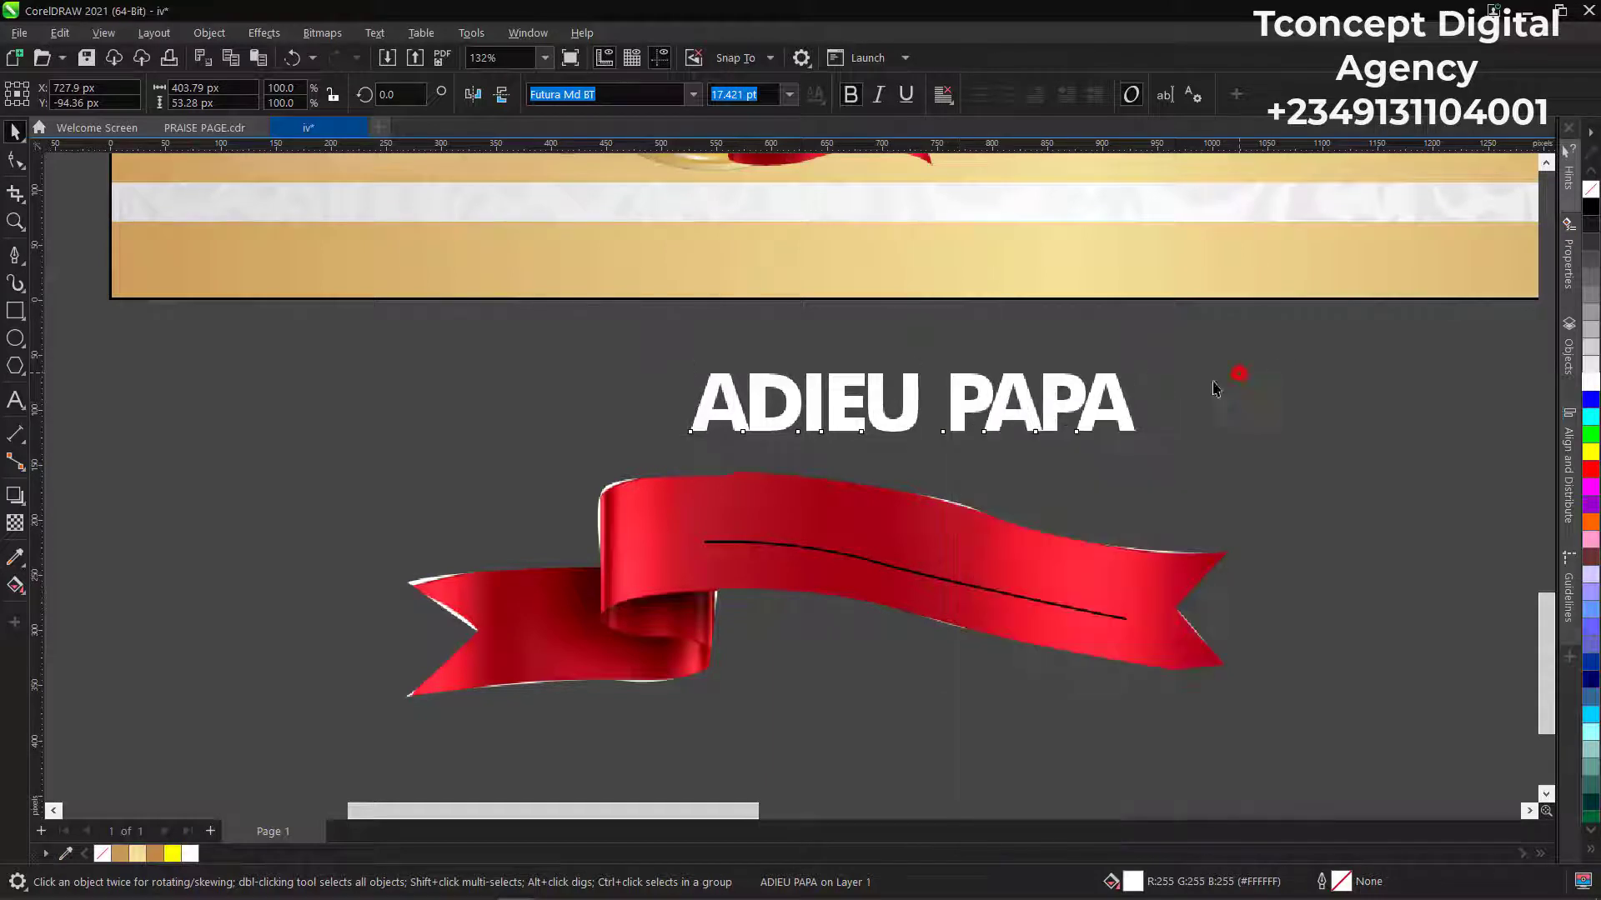
click(1018, 403)
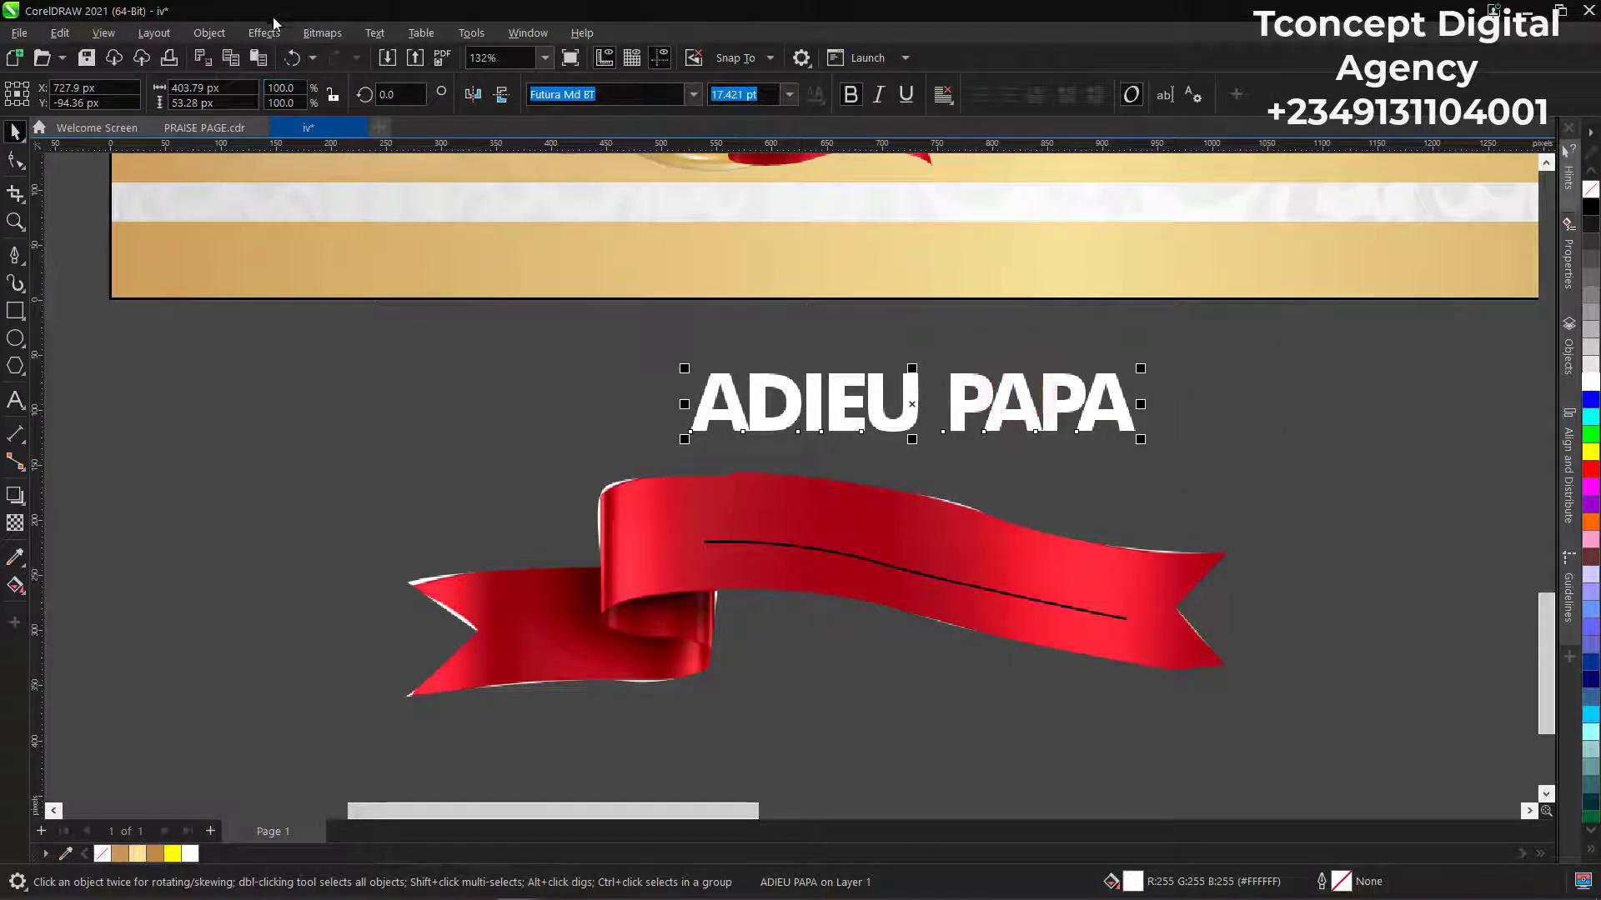
click(375, 33)
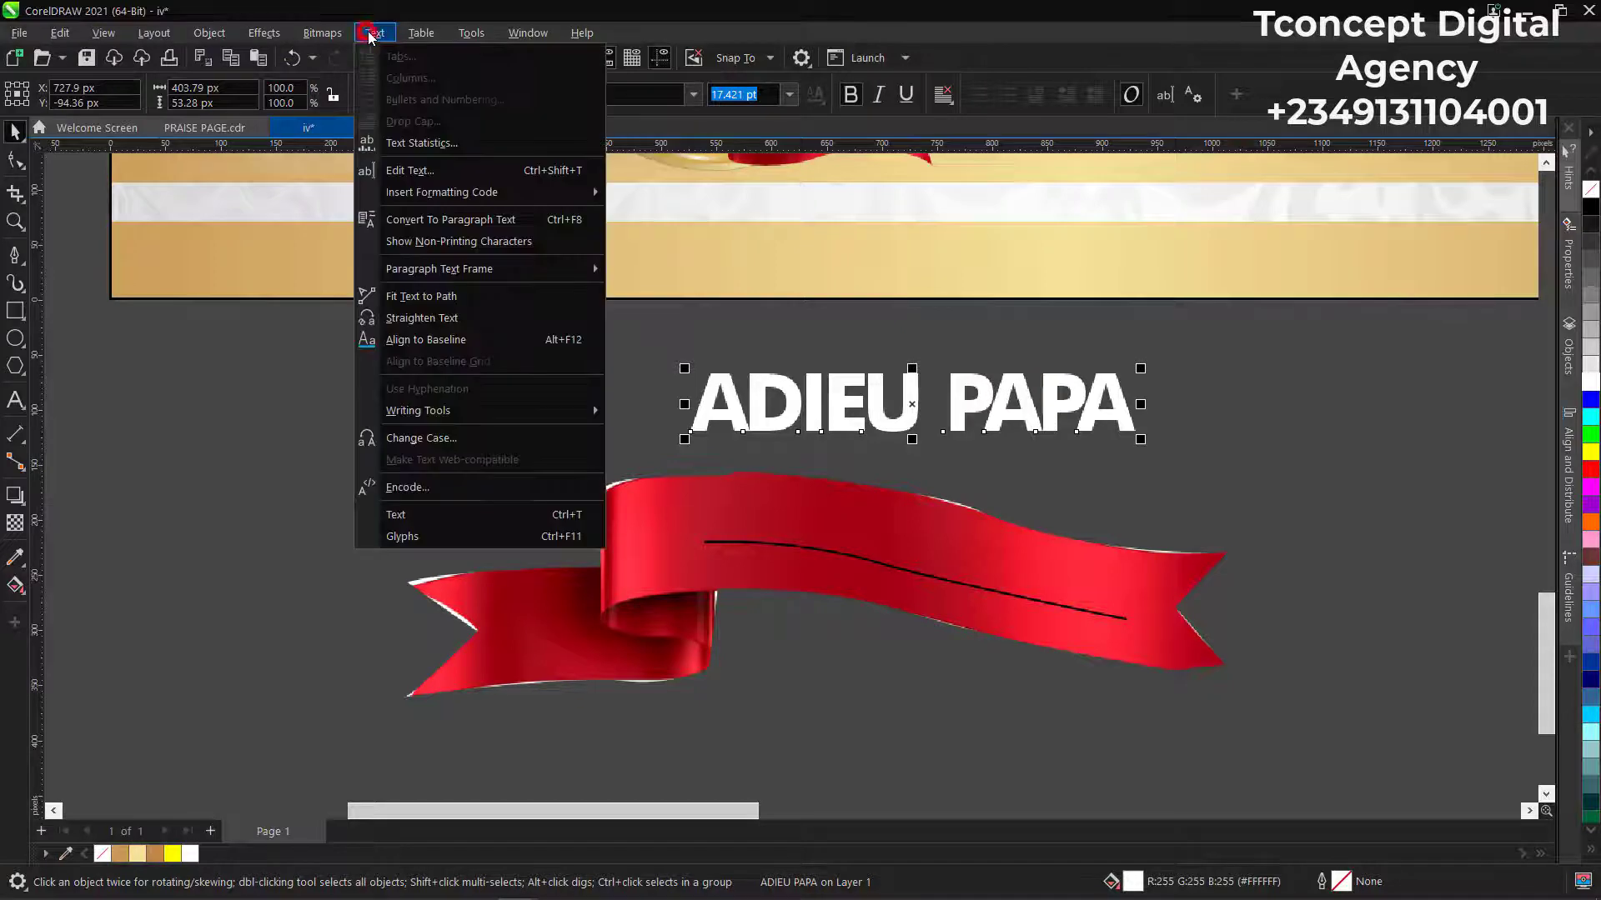
click(417, 298)
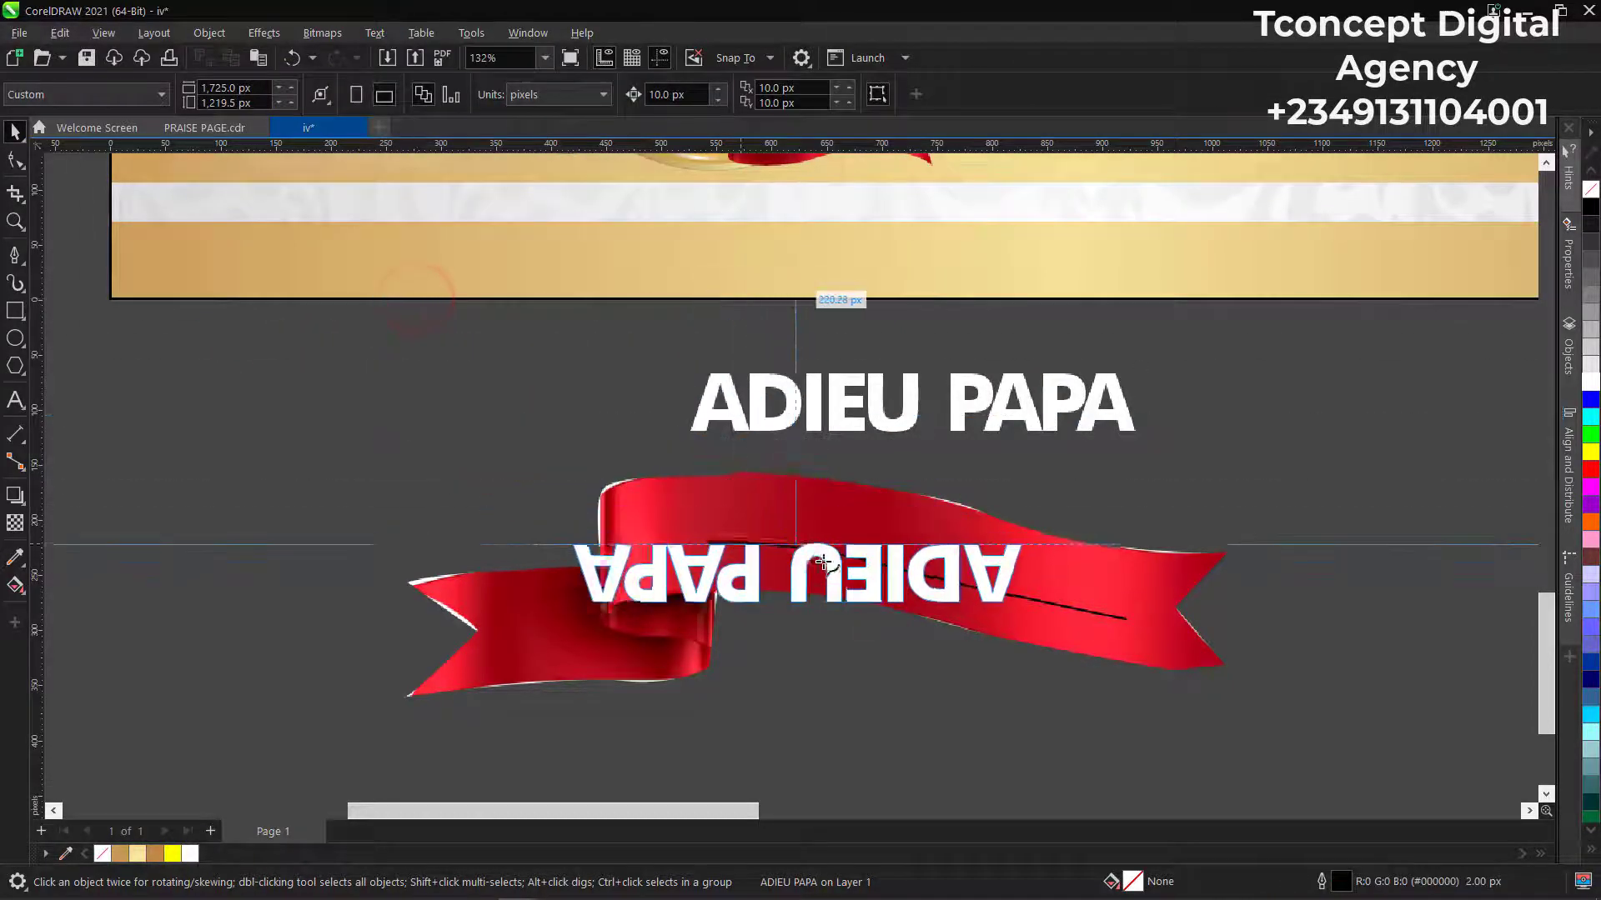
click(720, 538)
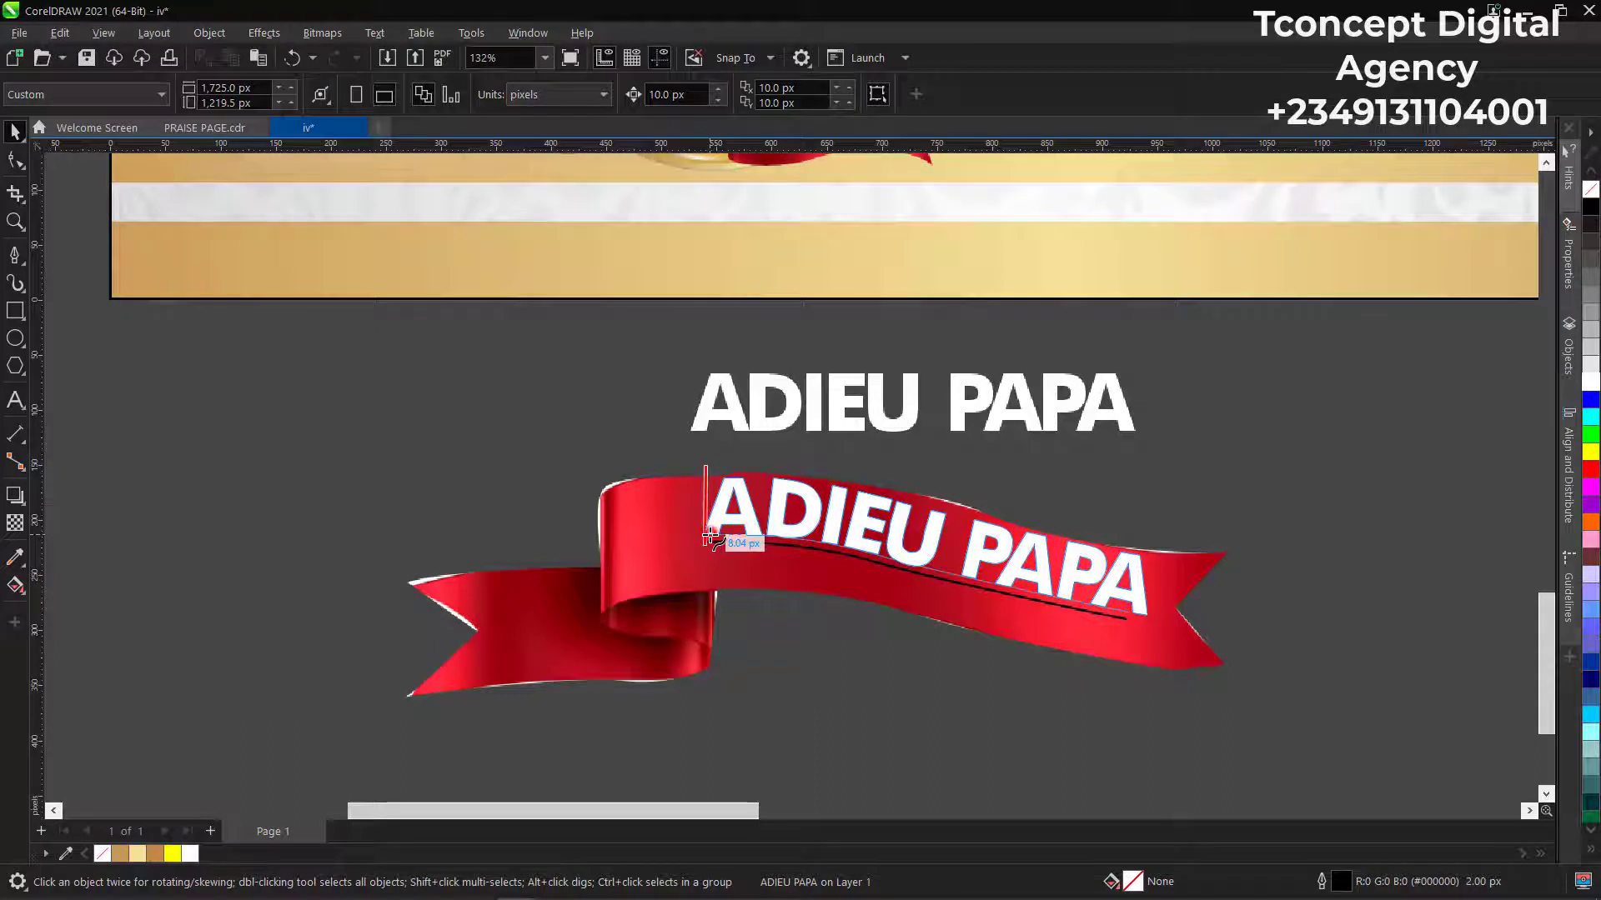
click(709, 538)
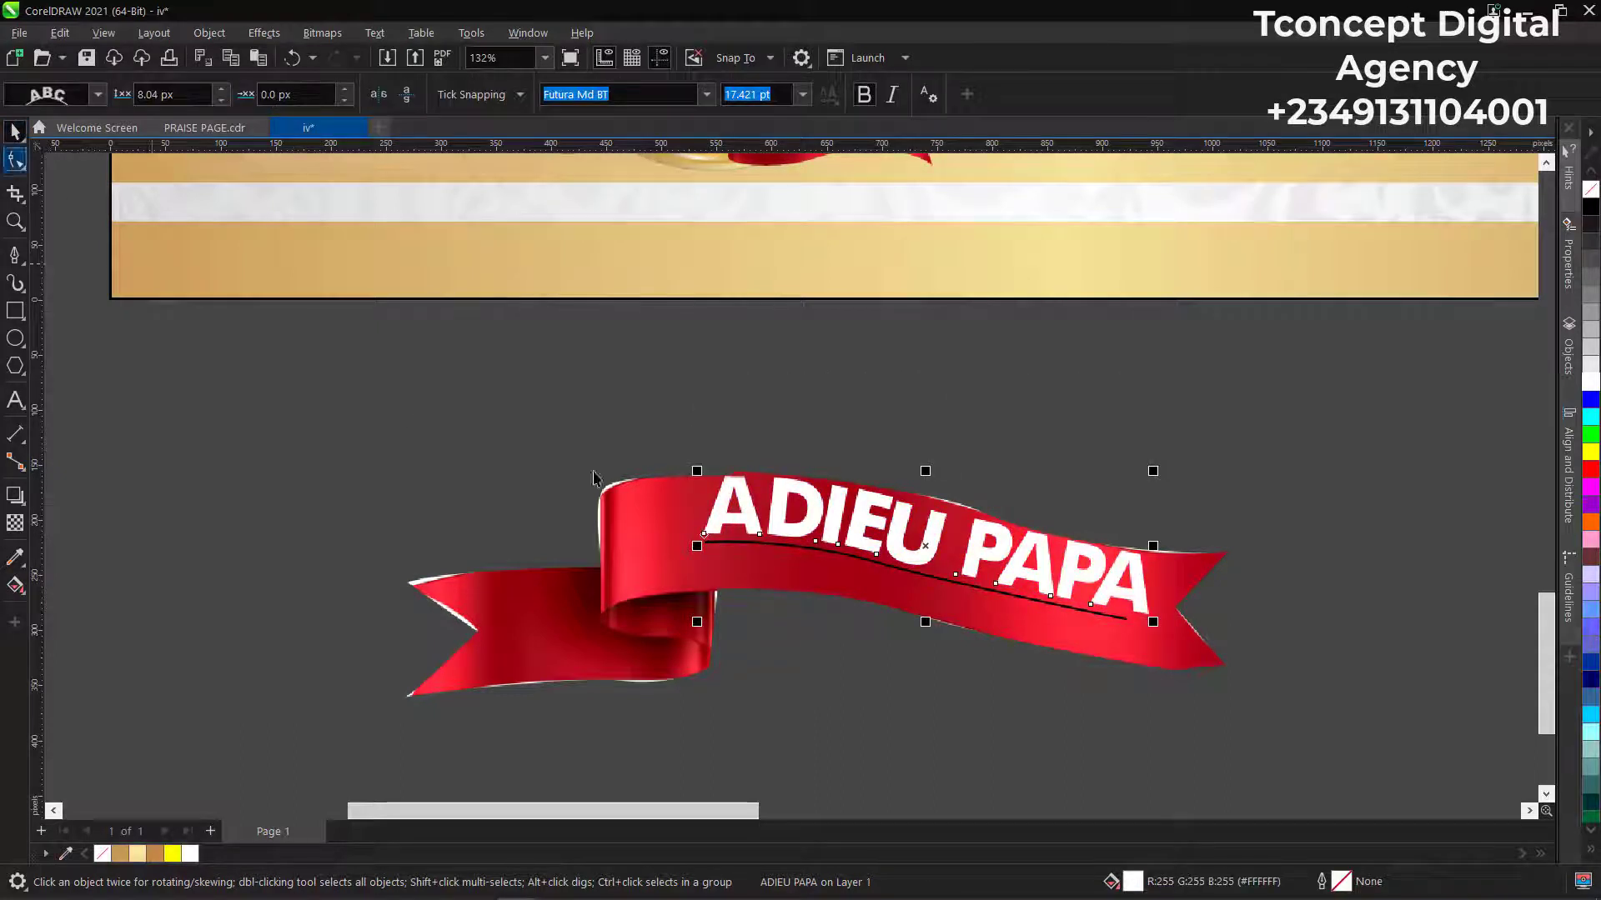
Try to move the curved "ADIEU PAPA" text up off the ribbon, and undo the moves.
drag(926, 546, 936, 427)
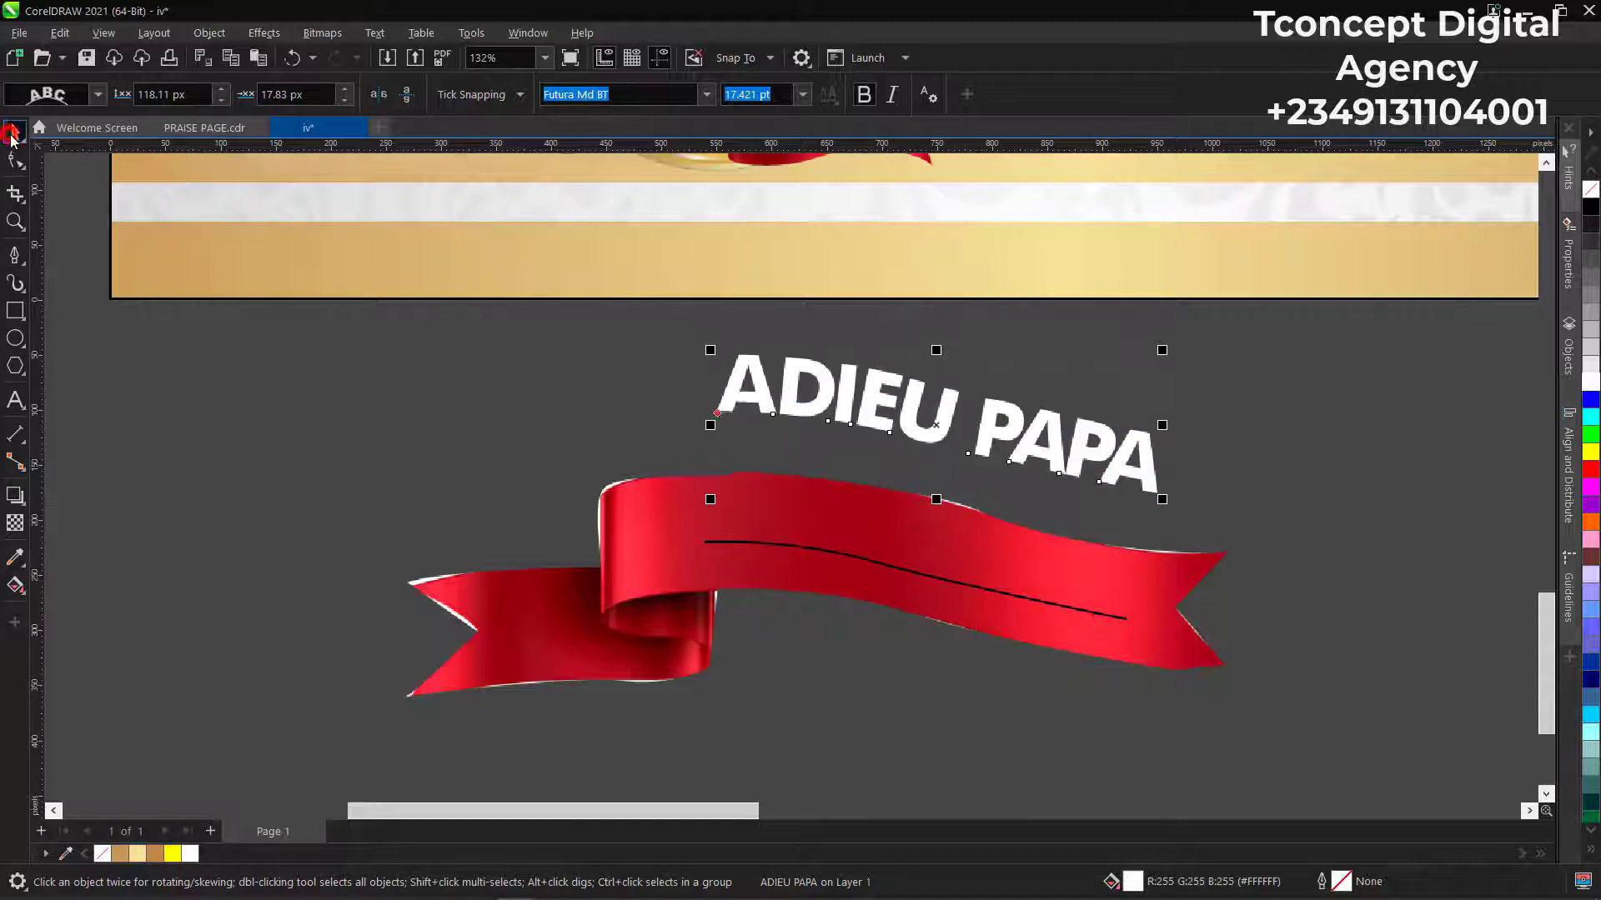
key(ctrl+z)
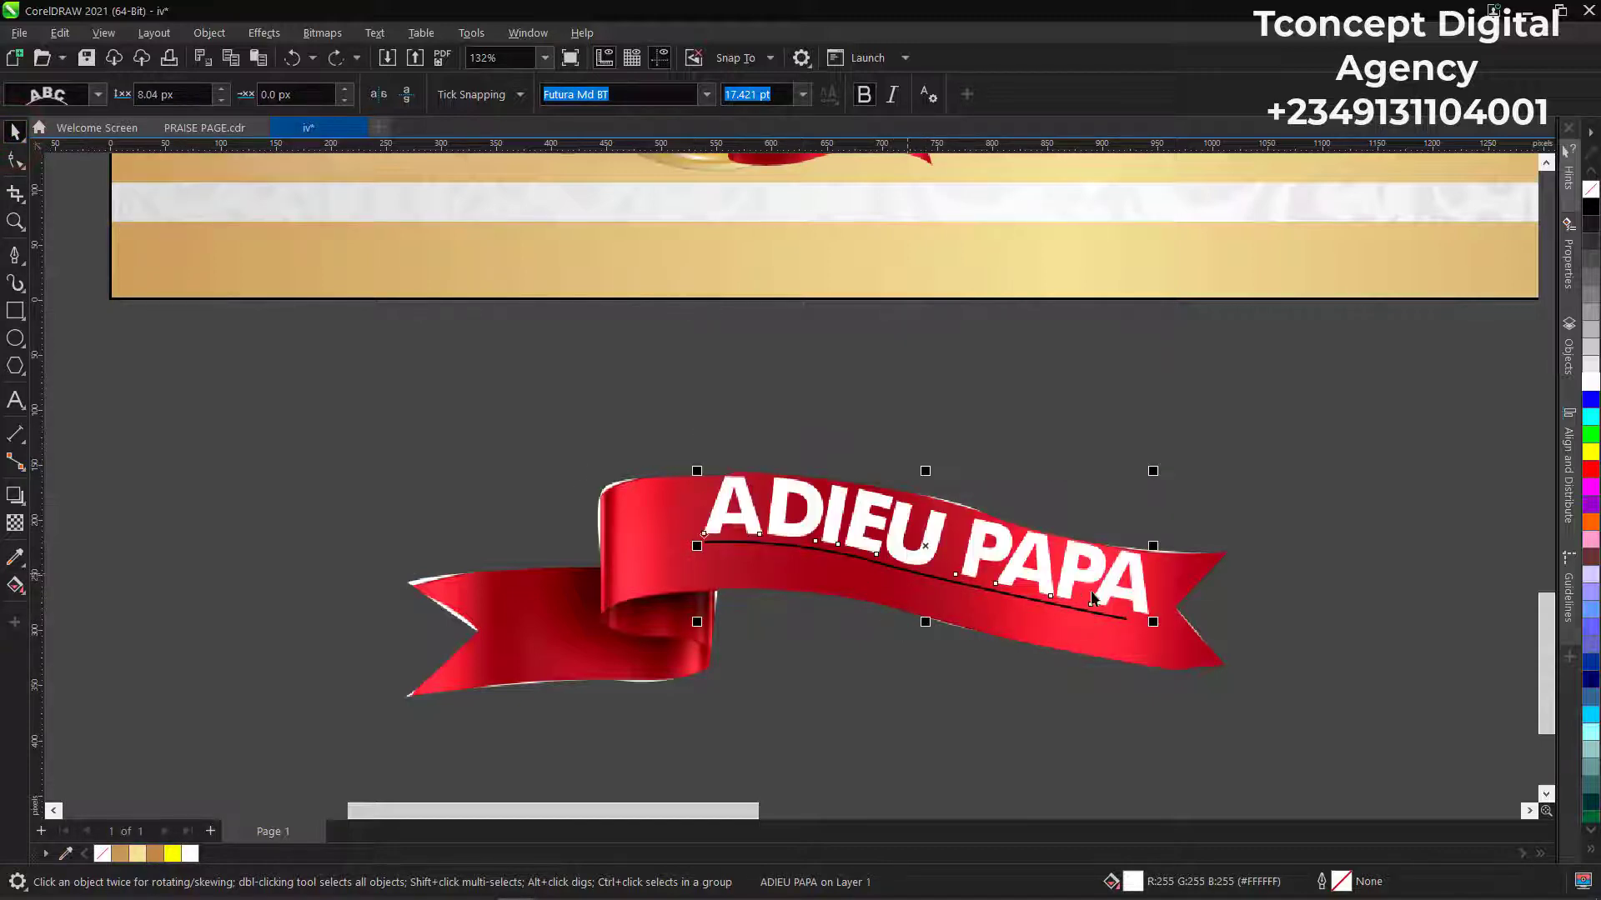
click(1056, 417)
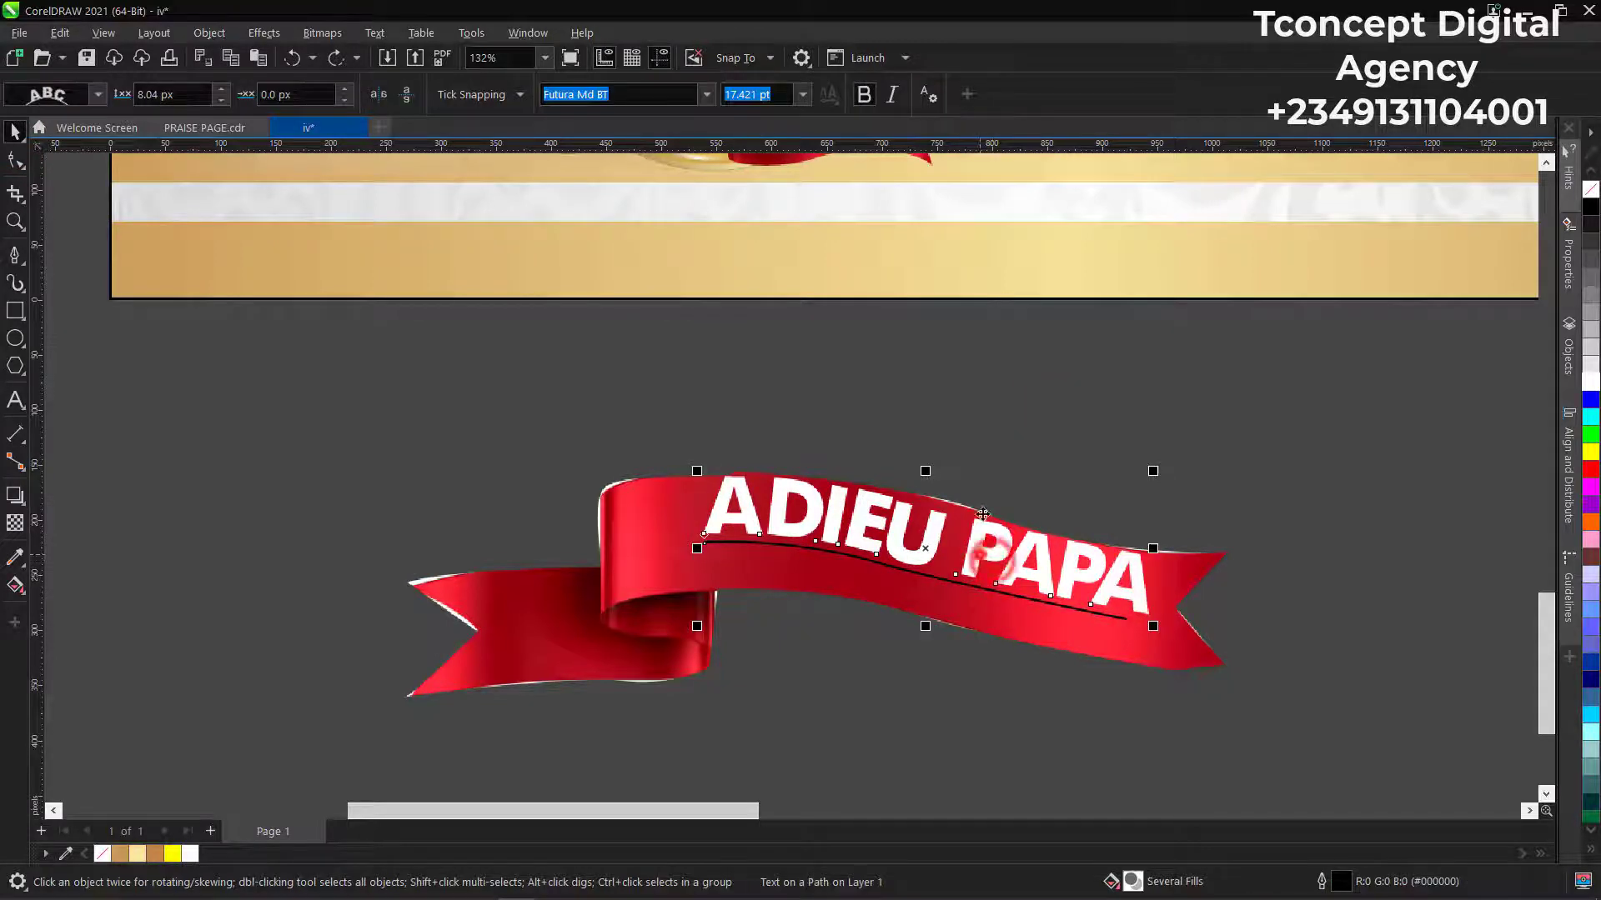
drag(979, 563, 997, 414)
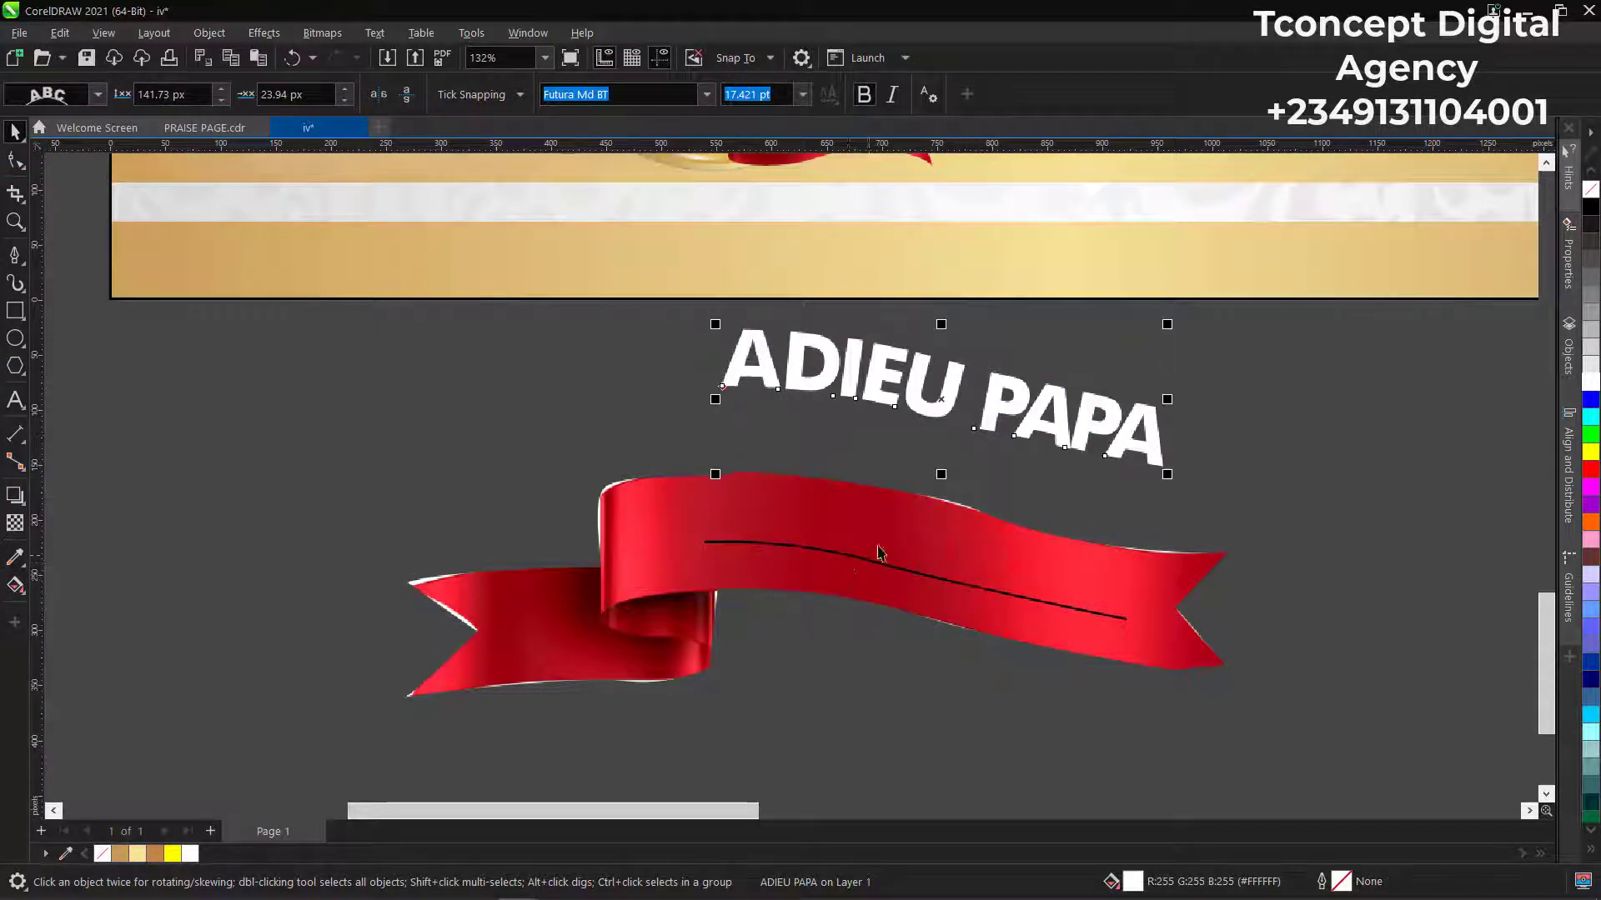
key(ctrl+z)
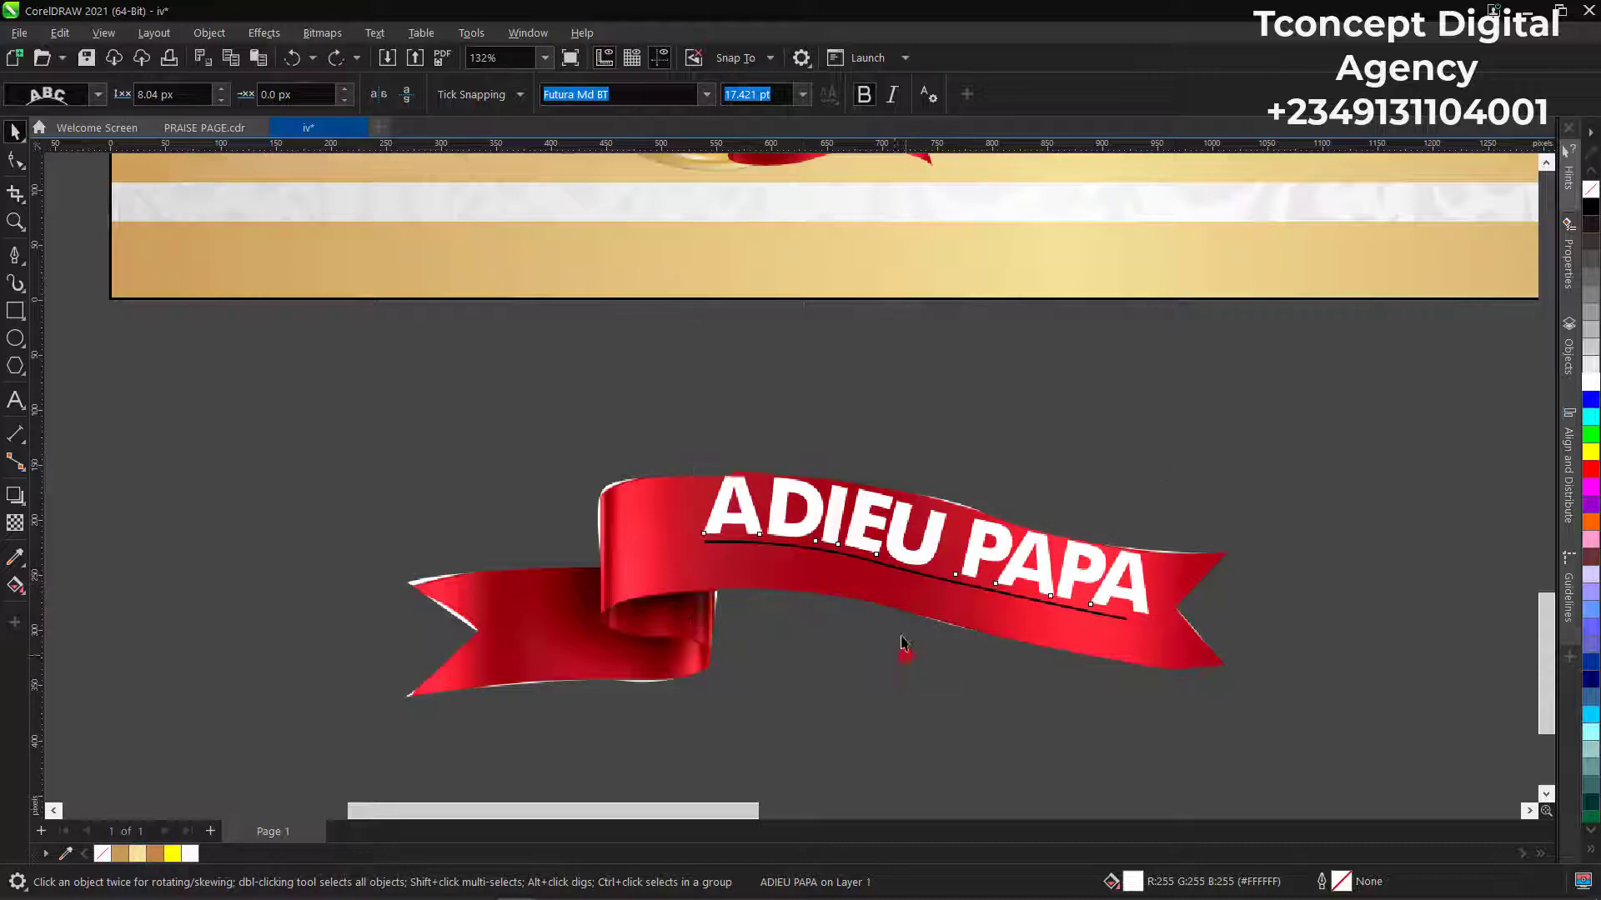
Break the "ADIEU PAPA" text apart from its path, move the text above the ribbon and delete the guide curve.
click(893, 543)
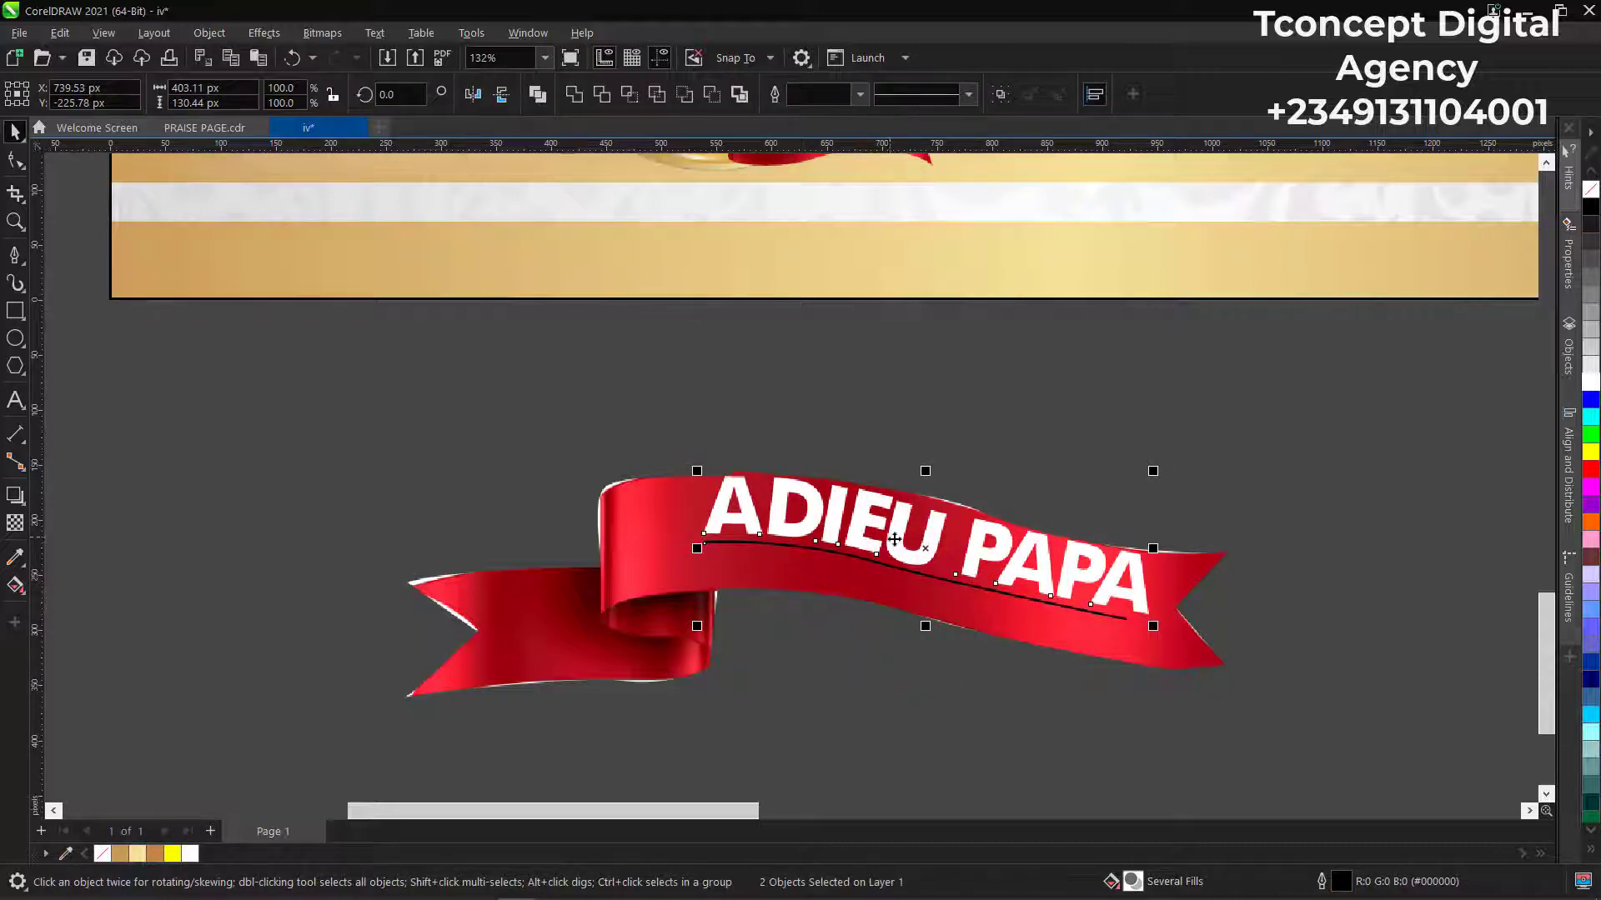
click(1072, 359)
click(936, 535)
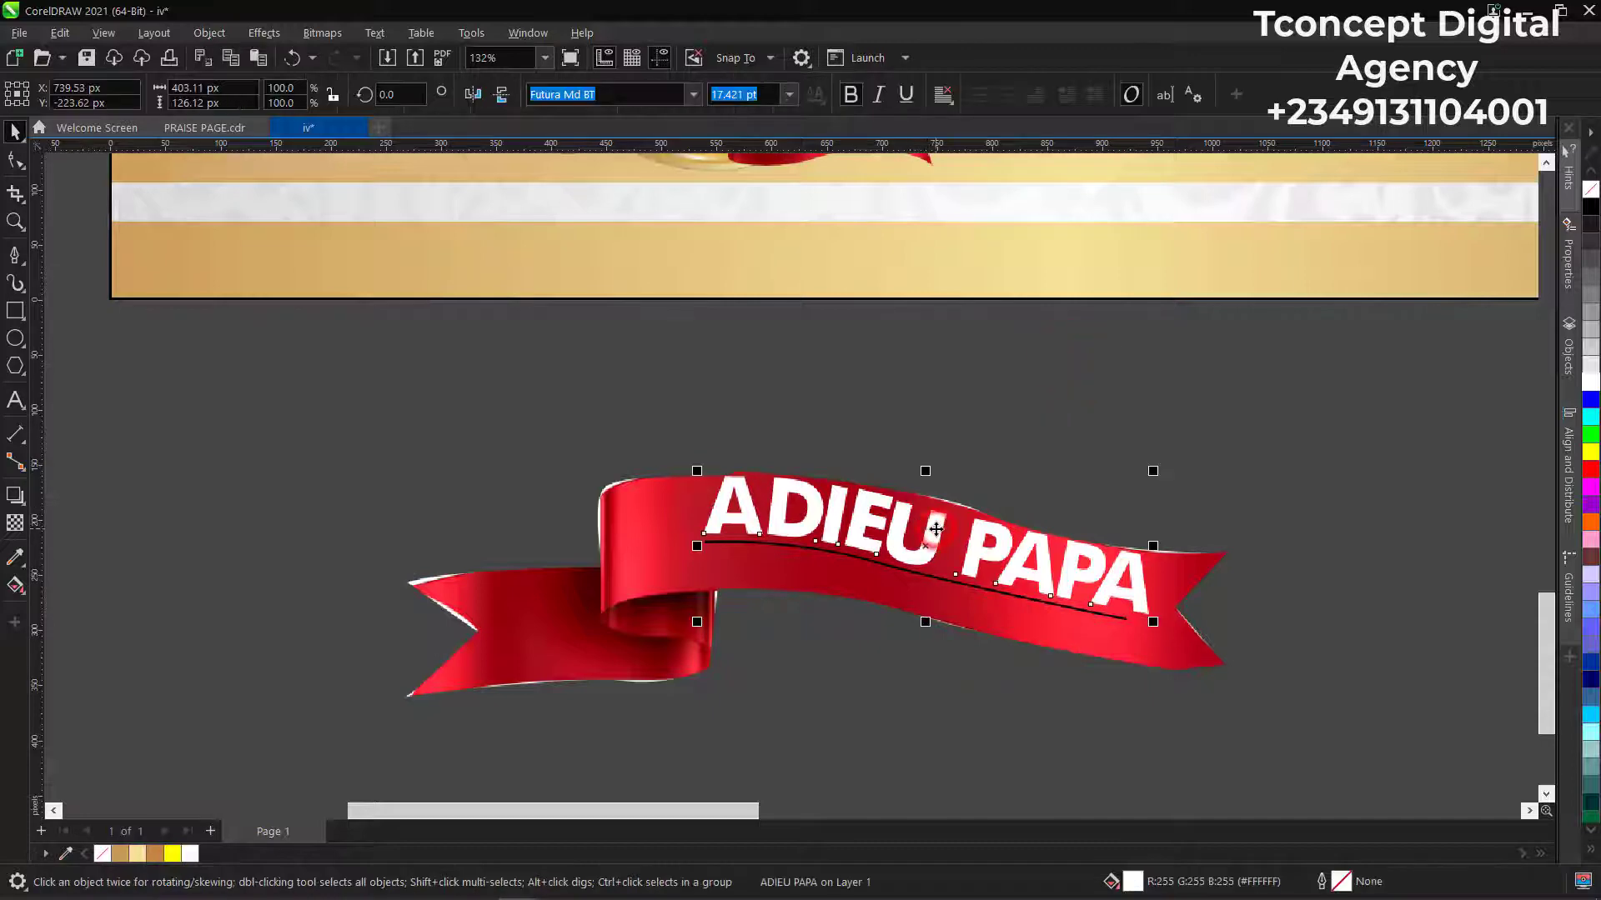
drag(937, 535, 895, 601)
click(900, 576)
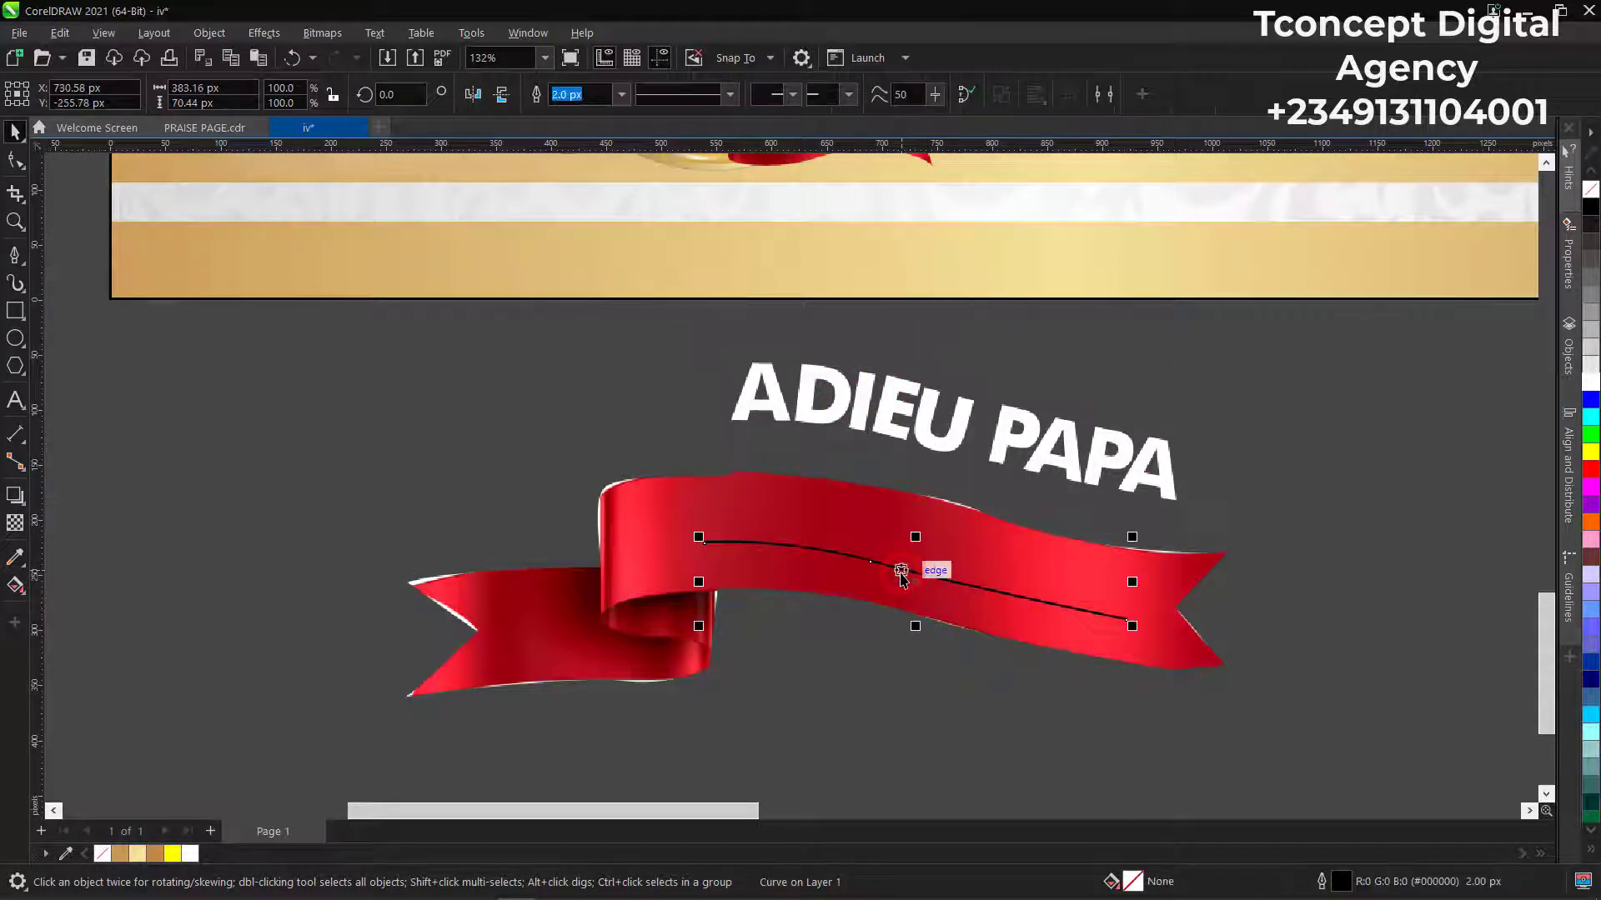
key(Escape)
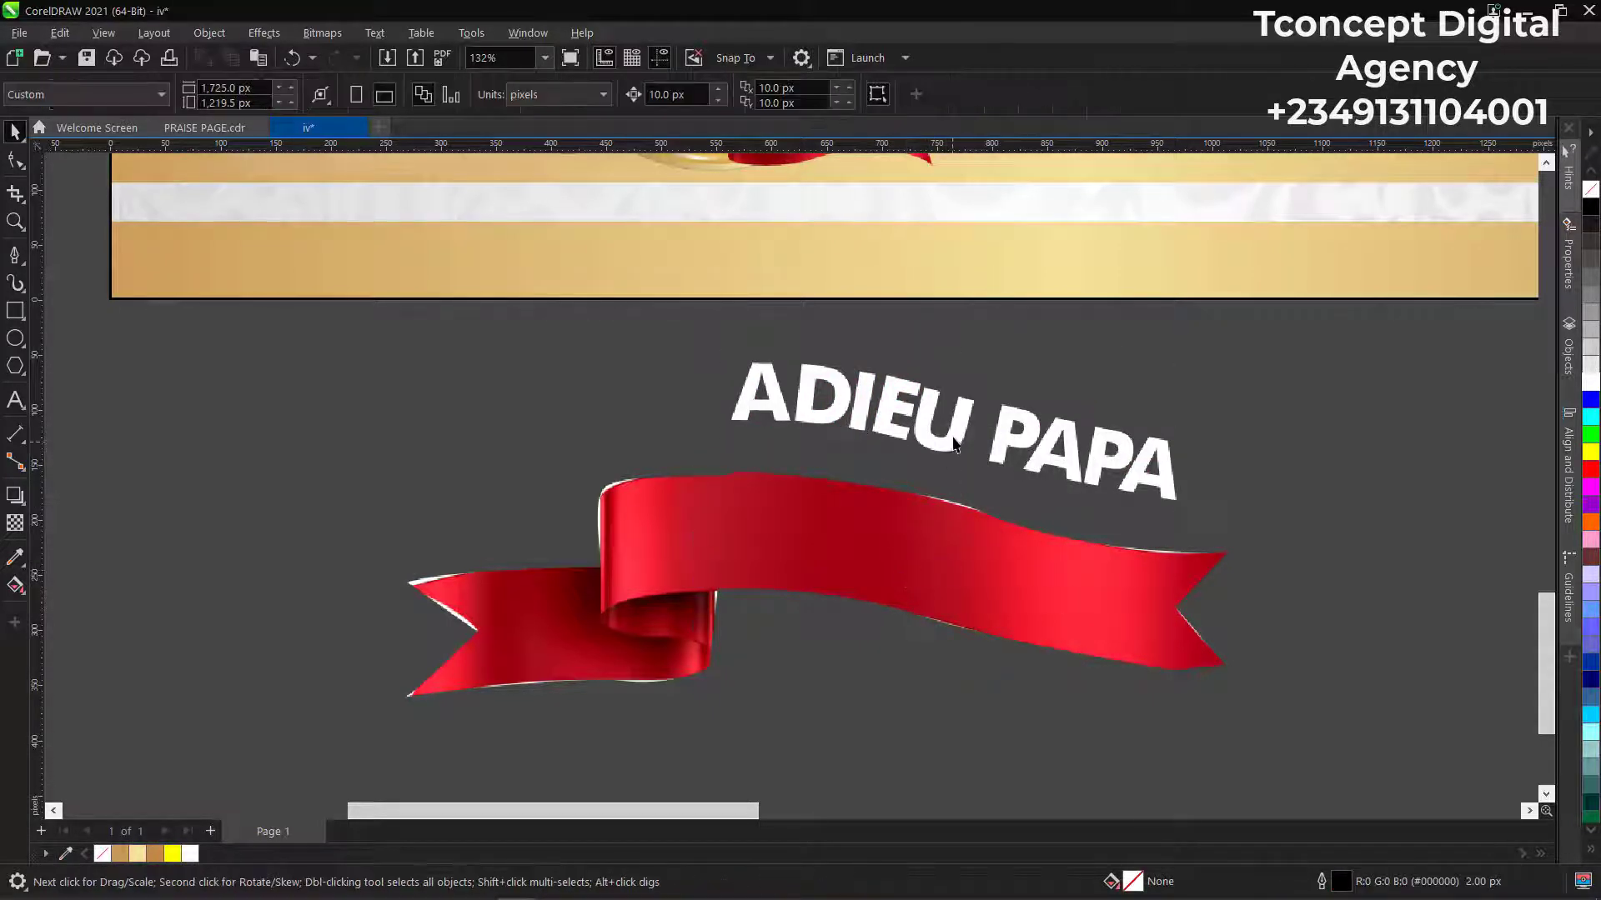
Place the curved "ADIEU PAPA" text back on the ribbon, centred between the front band's upper and lower edges.
click(955, 431)
key(ctrl+z)
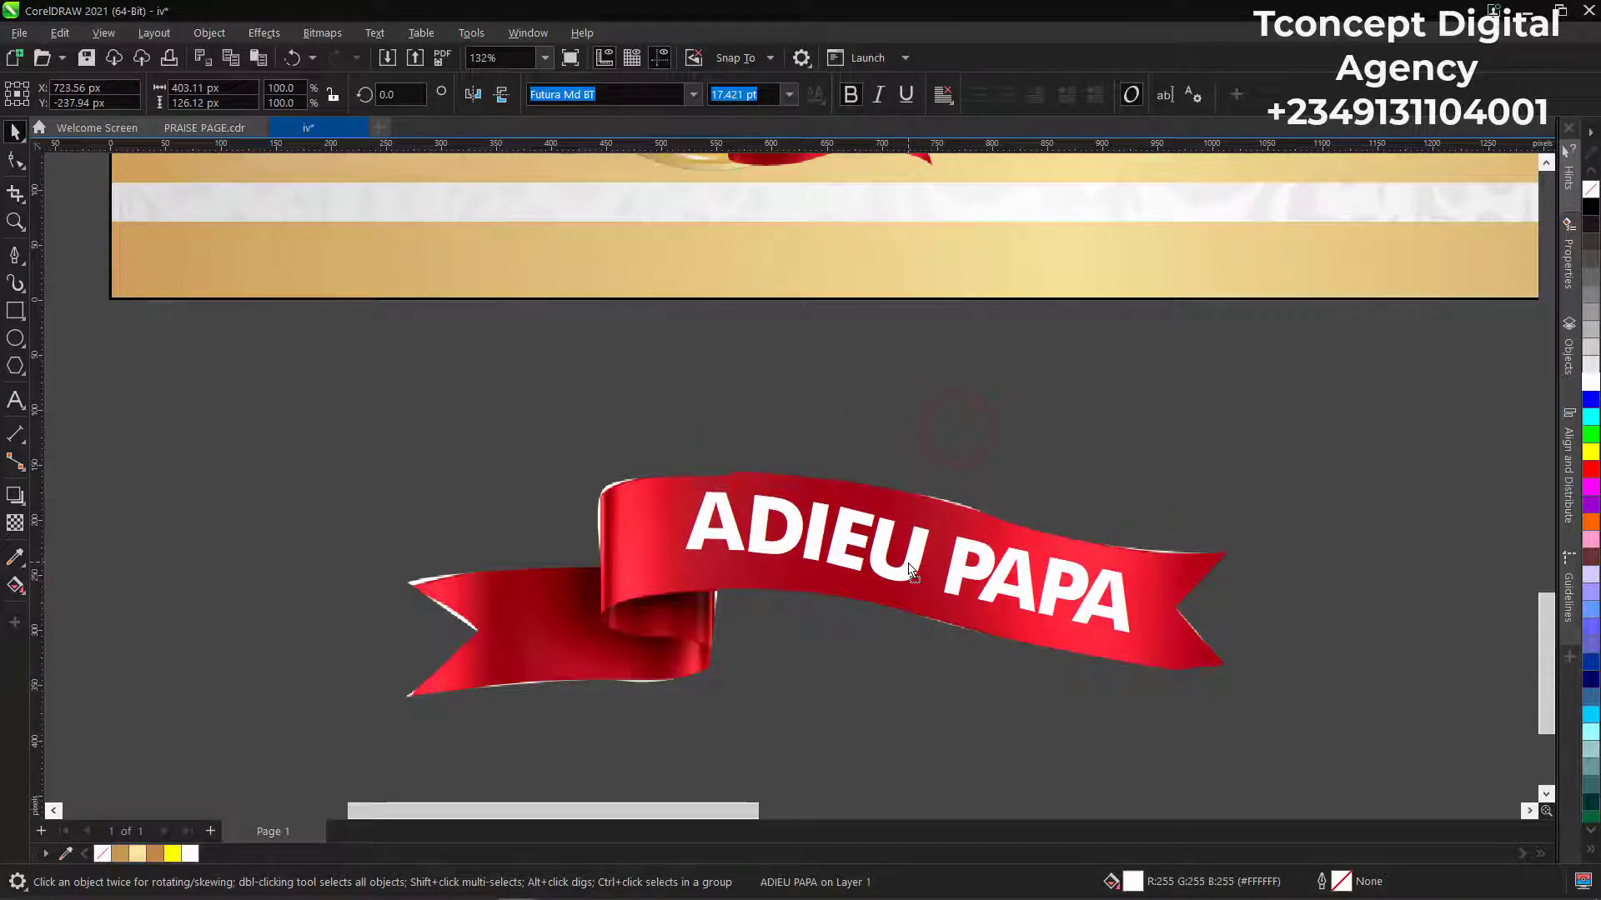
drag(907, 561, 906, 561)
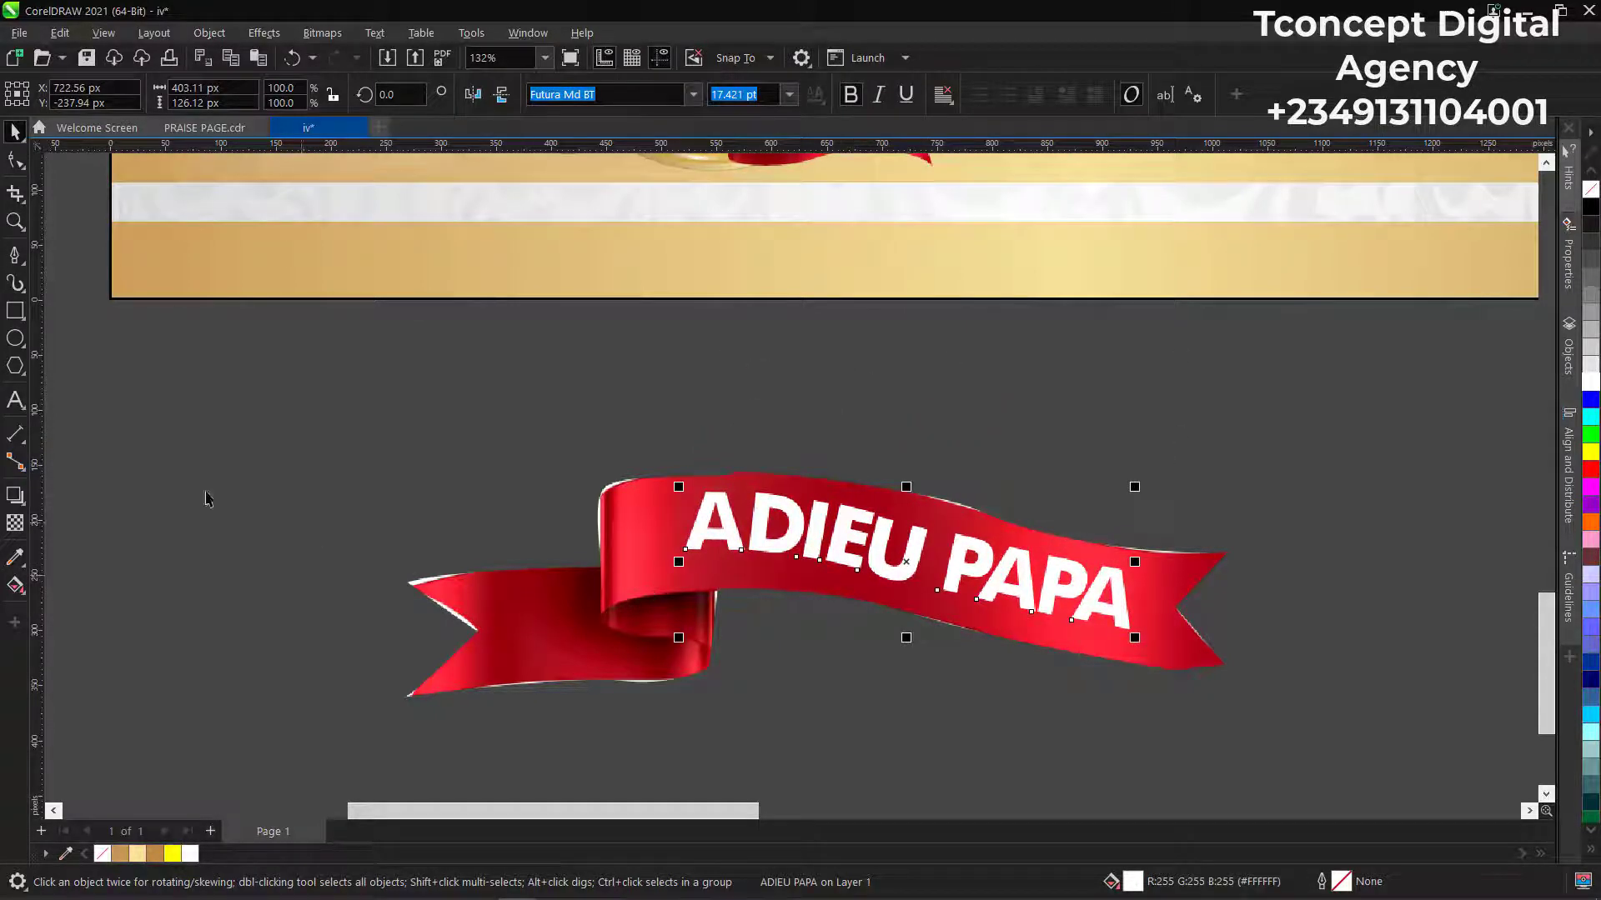
Add a black Multiply drop shadow to "ADIEU PAPA" with 50 opacity, 15 feathering and an offset of about 2.89 px by -0.66 px.
click(15, 494)
drag(906, 561, 902, 600)
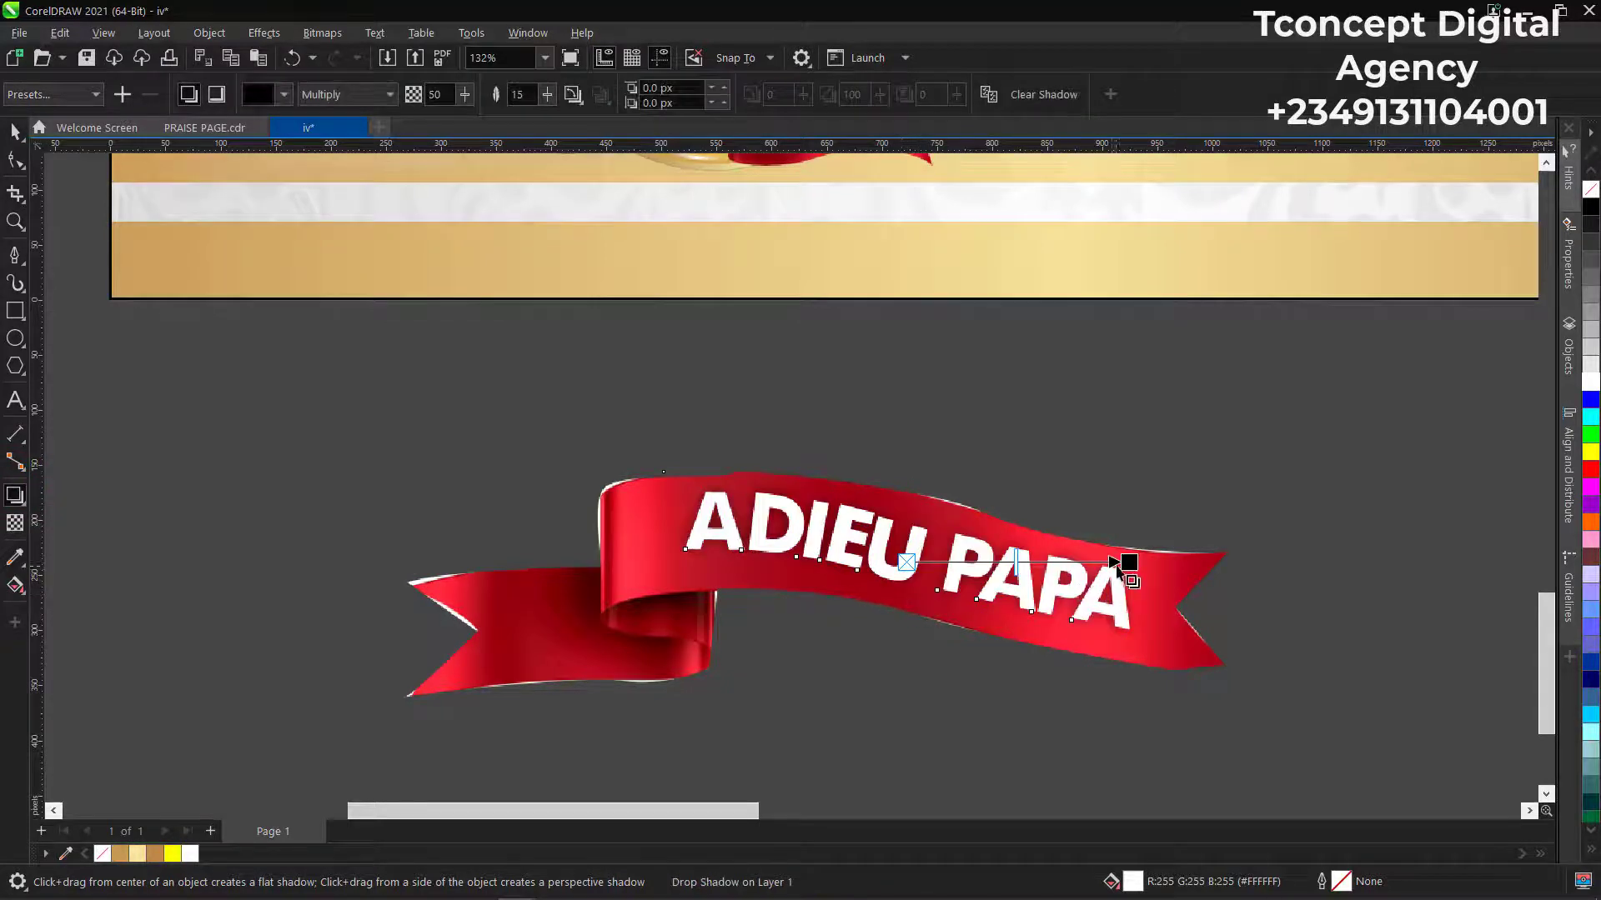
drag(1128, 563, 1131, 613)
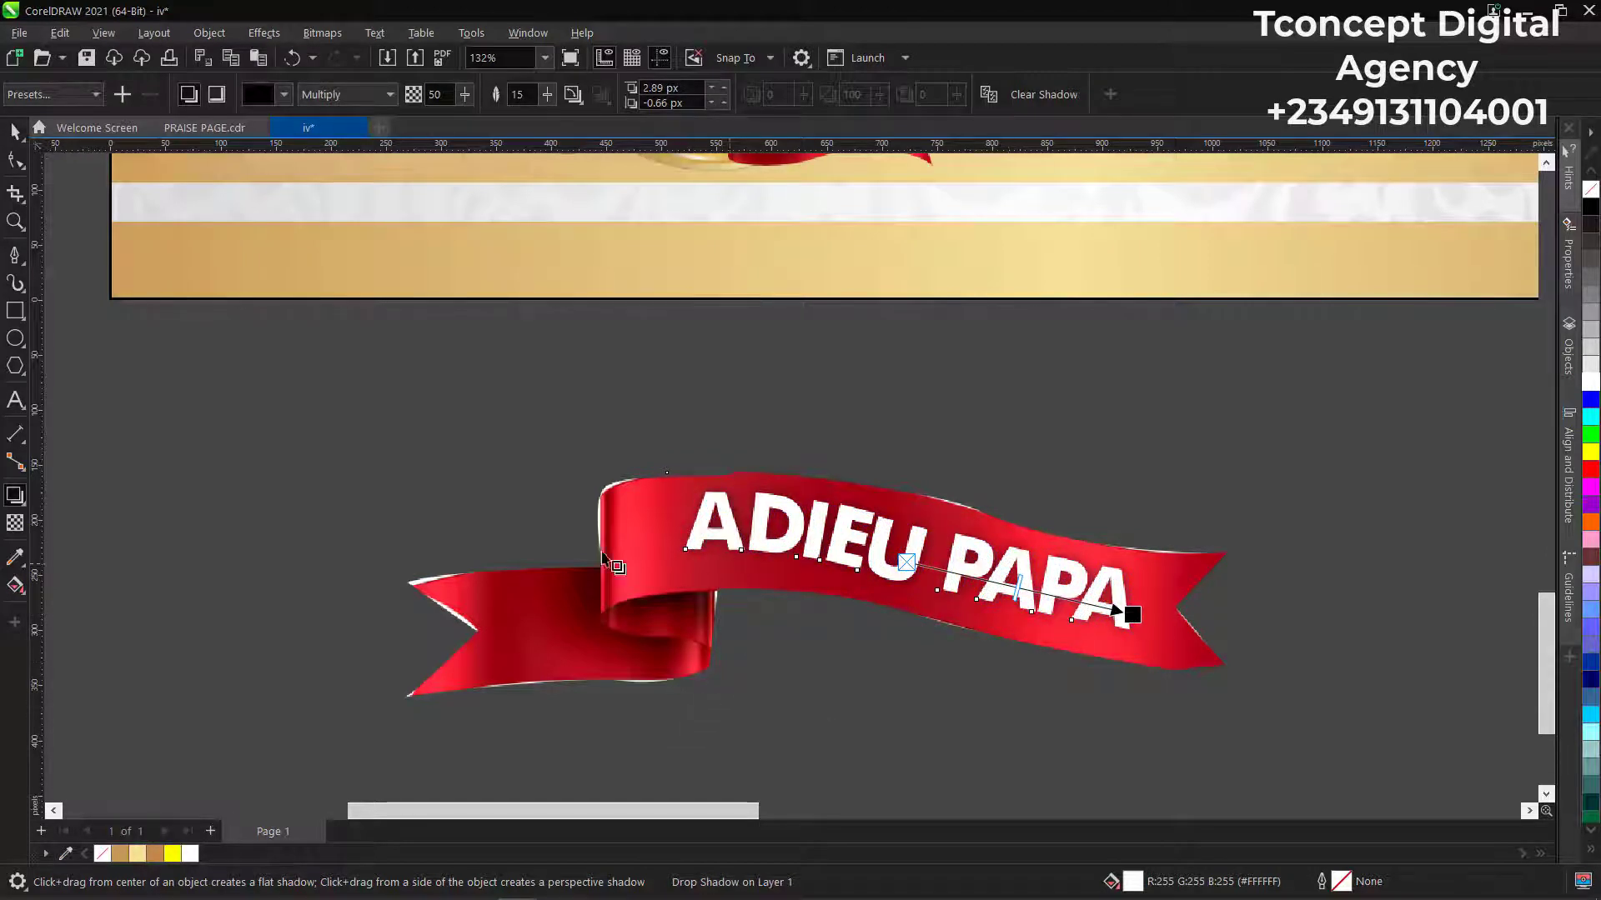
Change the merge mode of the "ADIEU PAPA" drop shadow to Add.
click(14, 129)
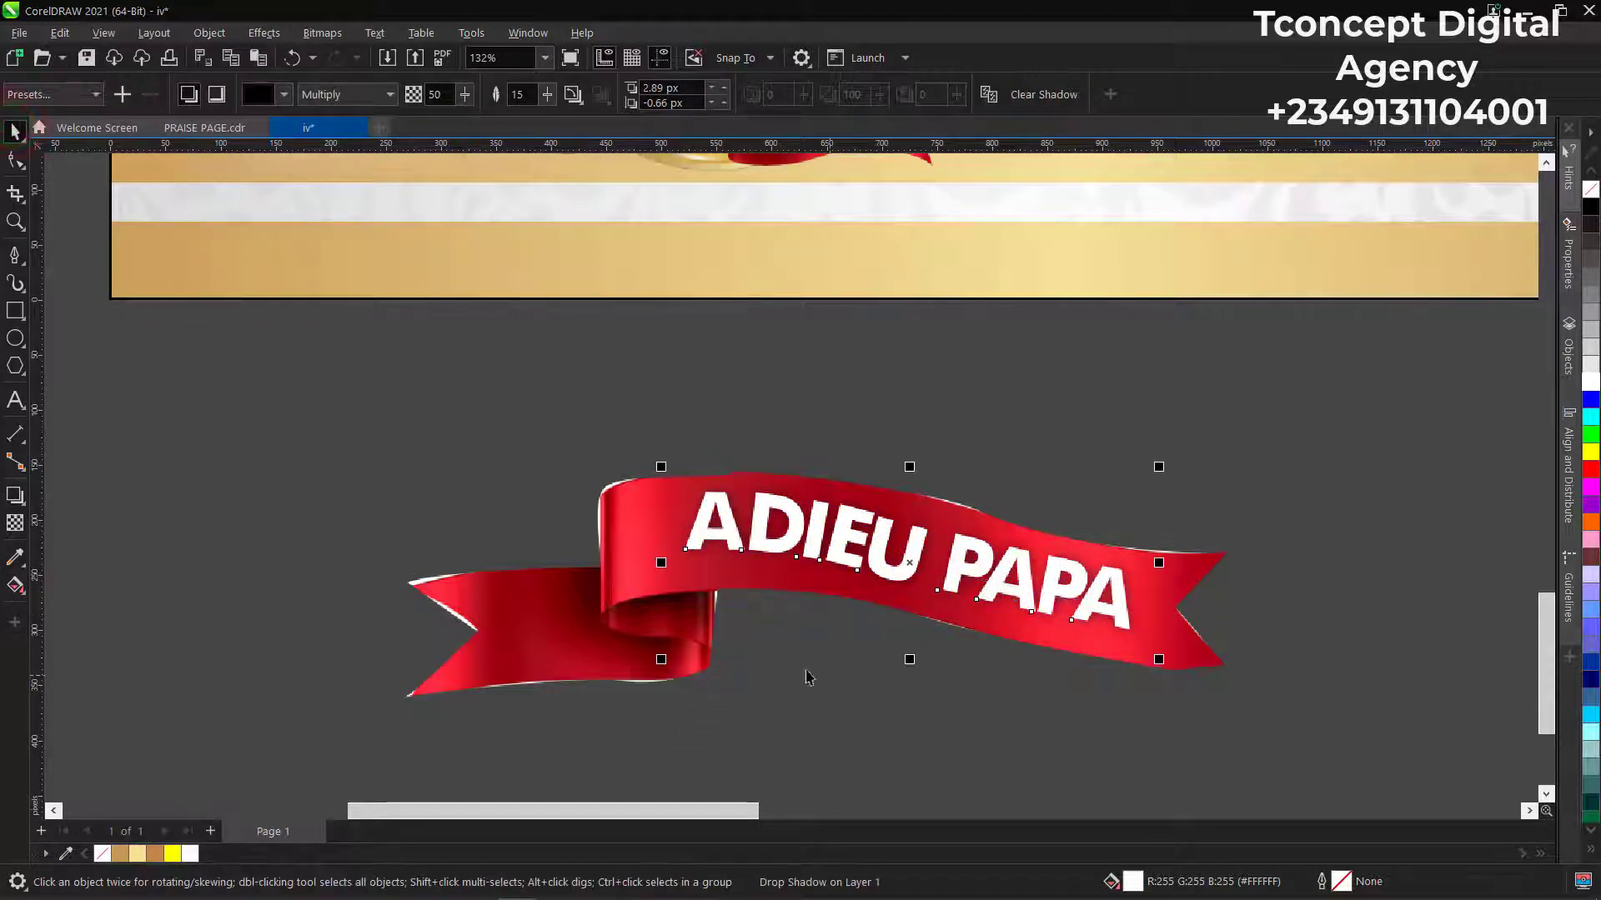
scroll(808, 677, up, 1)
scroll(990, 522, down, 1)
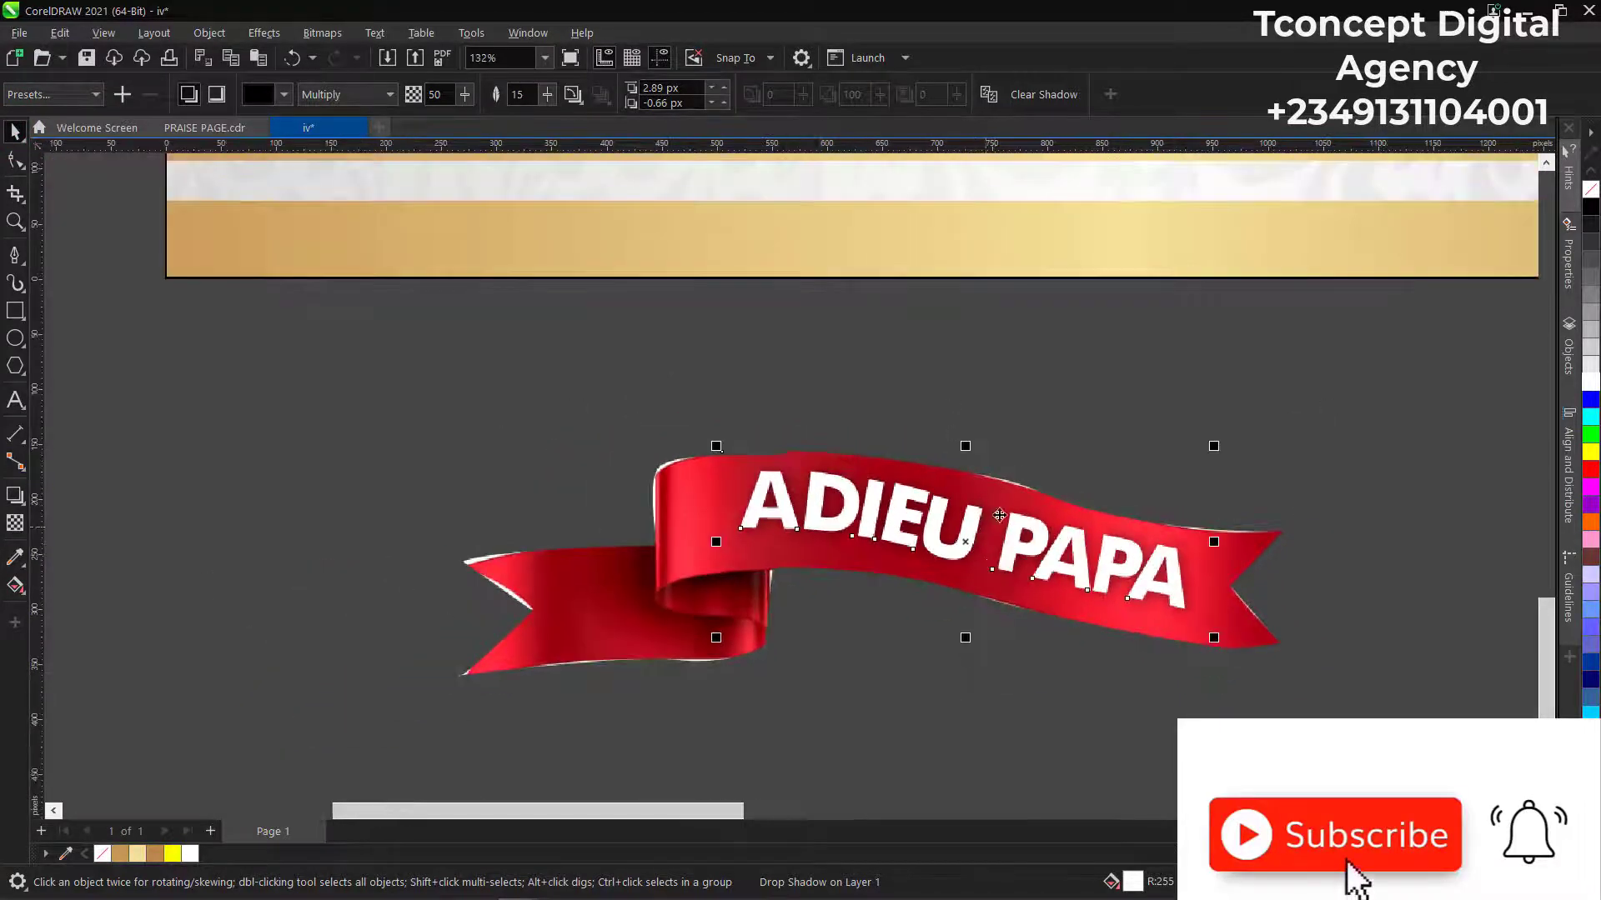
scroll(999, 515, down, 2)
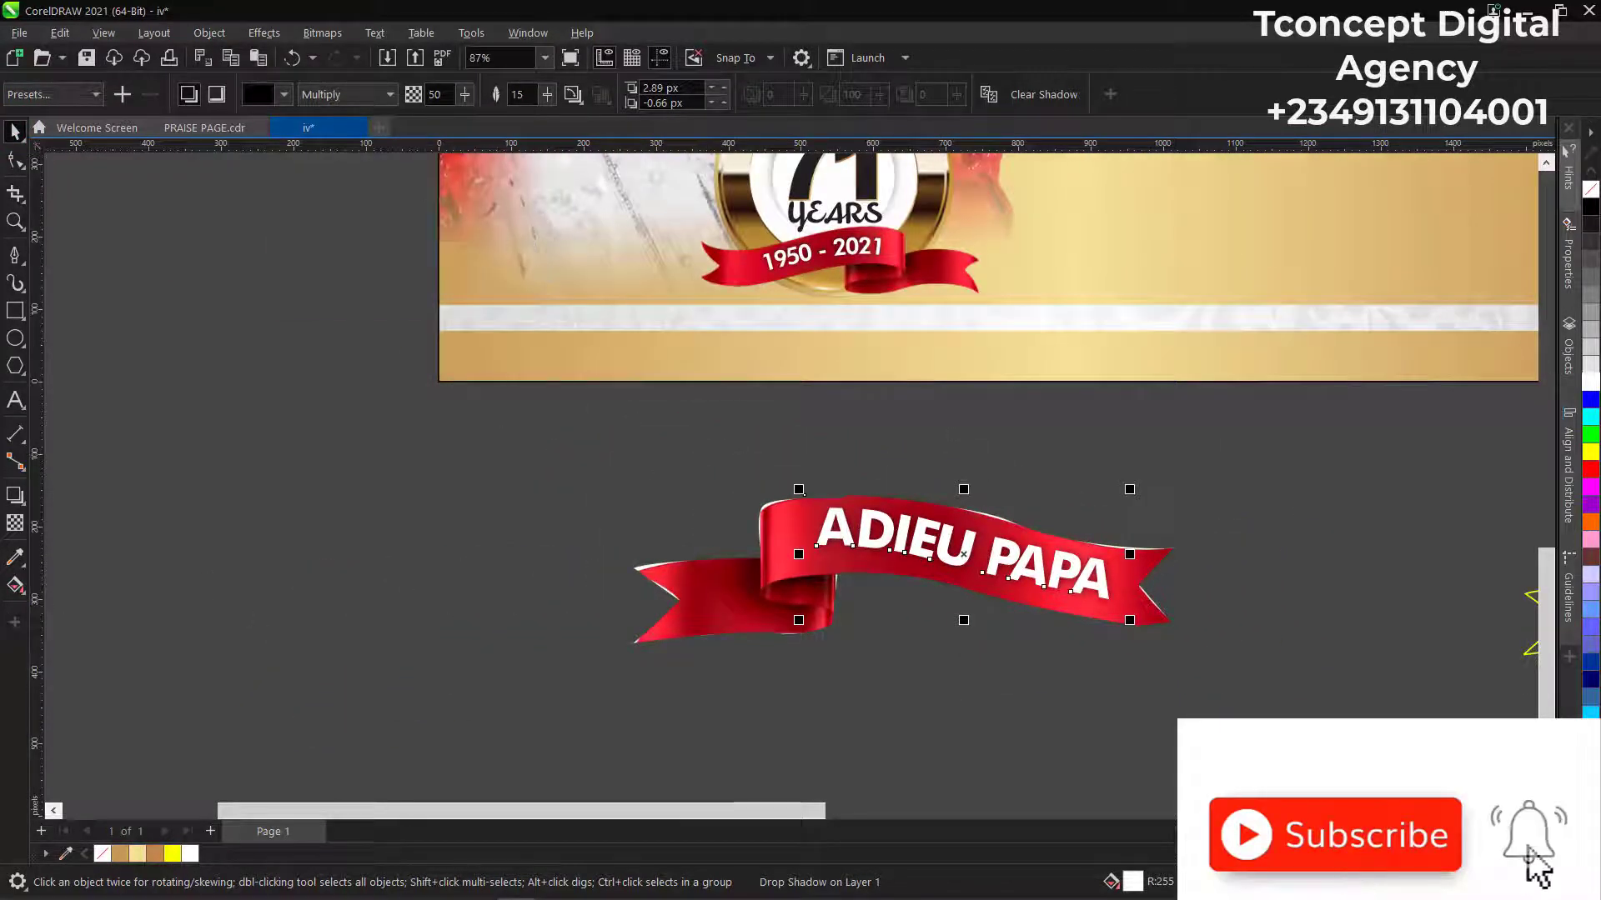
click(14, 496)
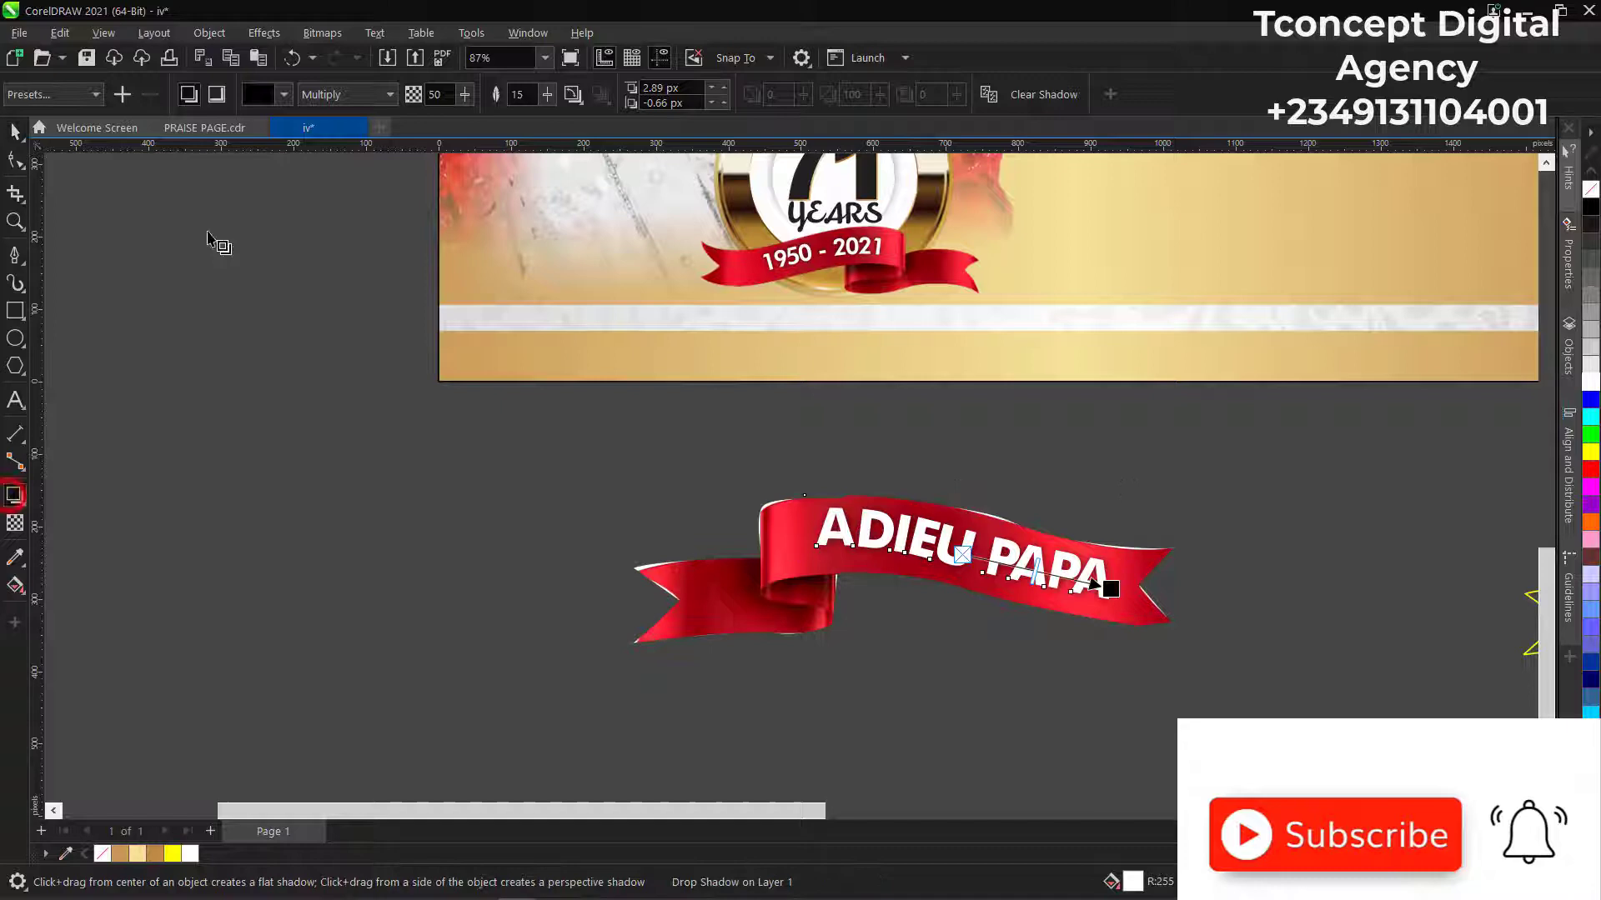
click(284, 96)
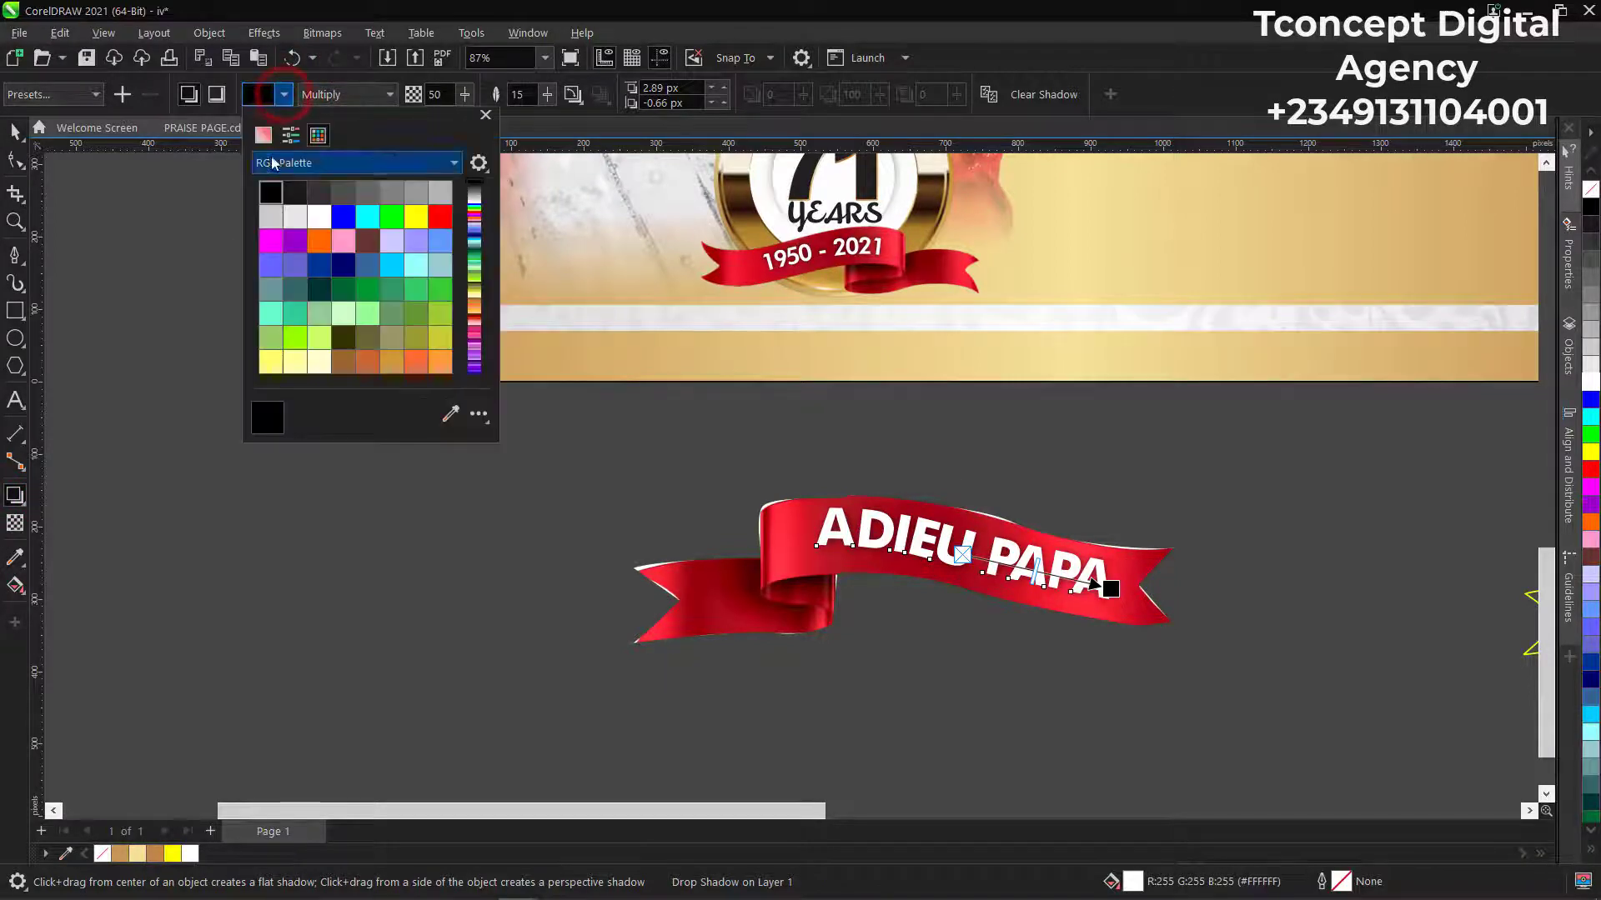
click(350, 96)
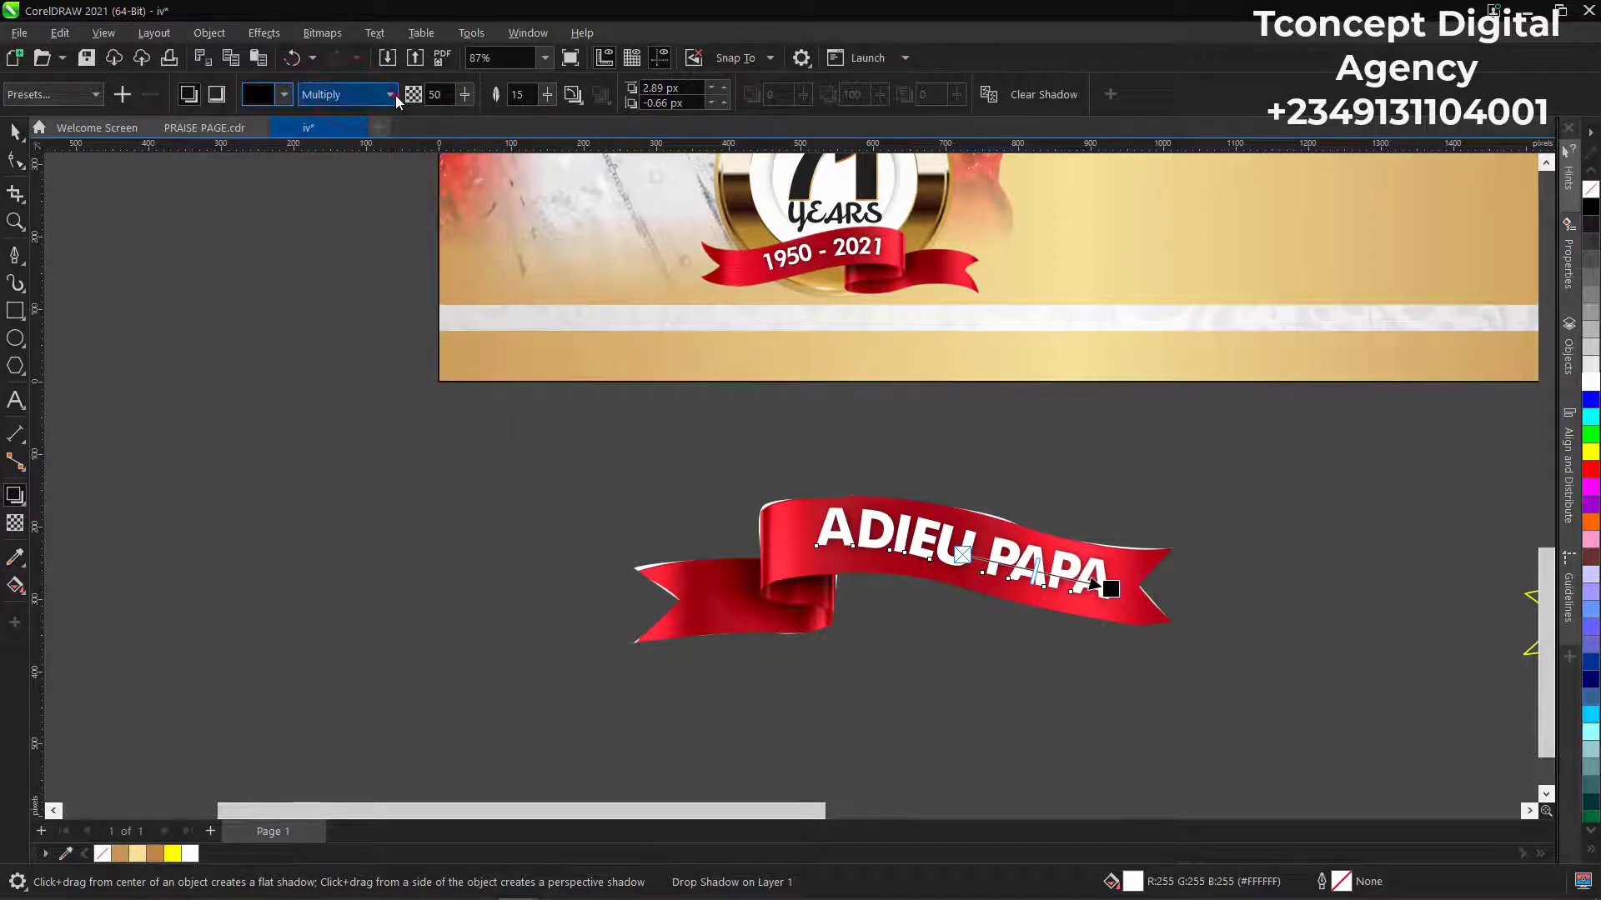
click(390, 95)
click(333, 121)
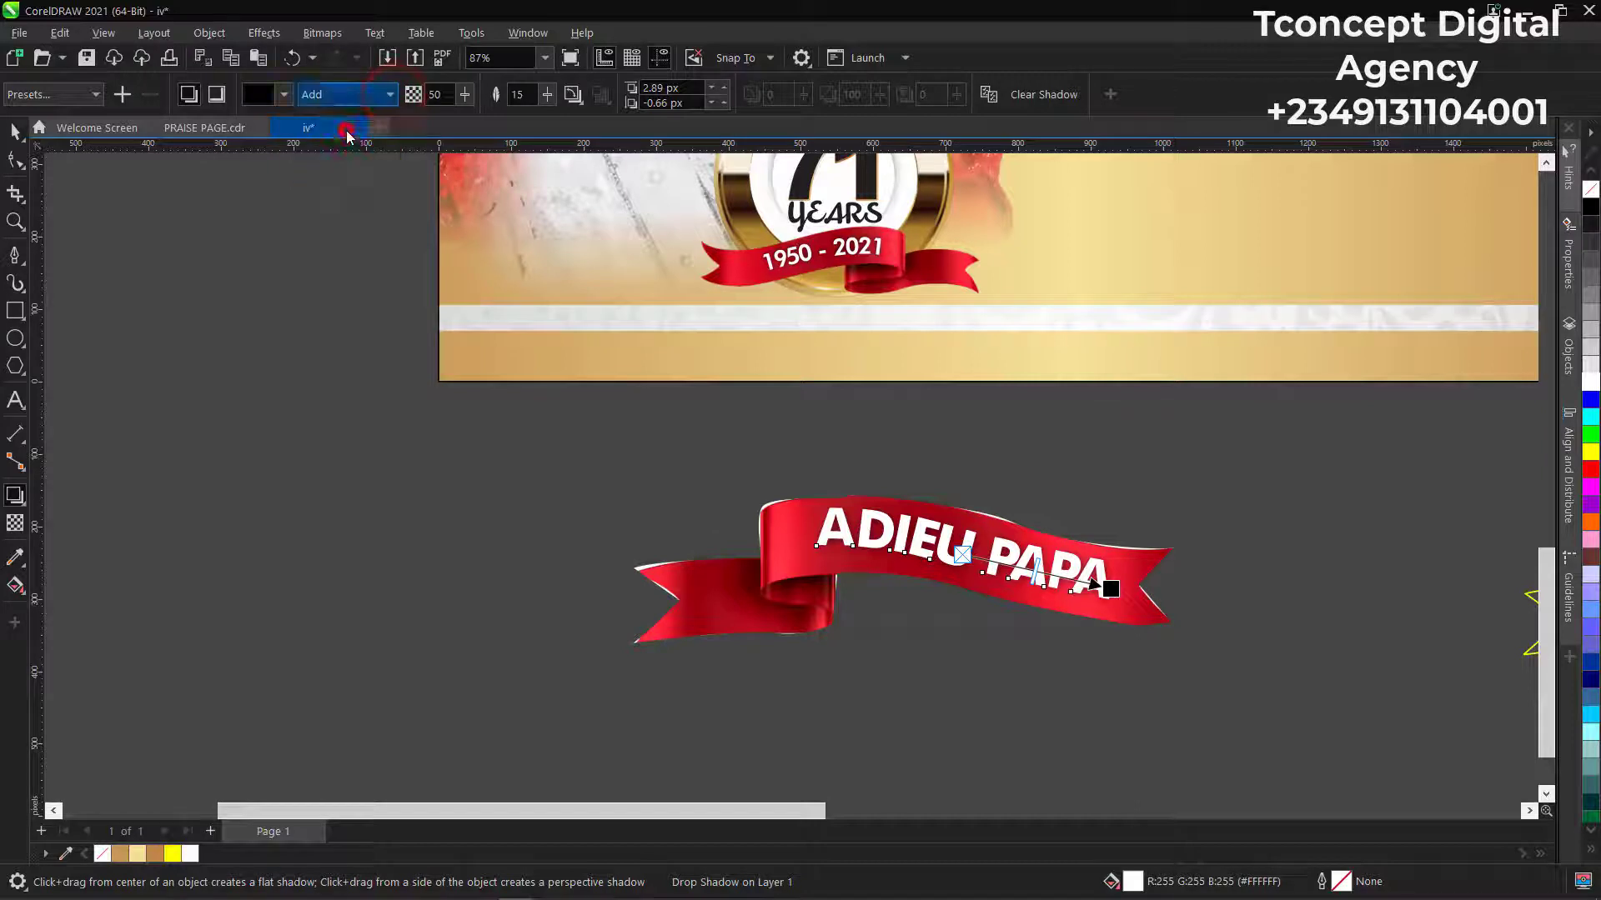
Try cyan and blue as the colour of the "ADIEU PAPA" shadow.
click(269, 96)
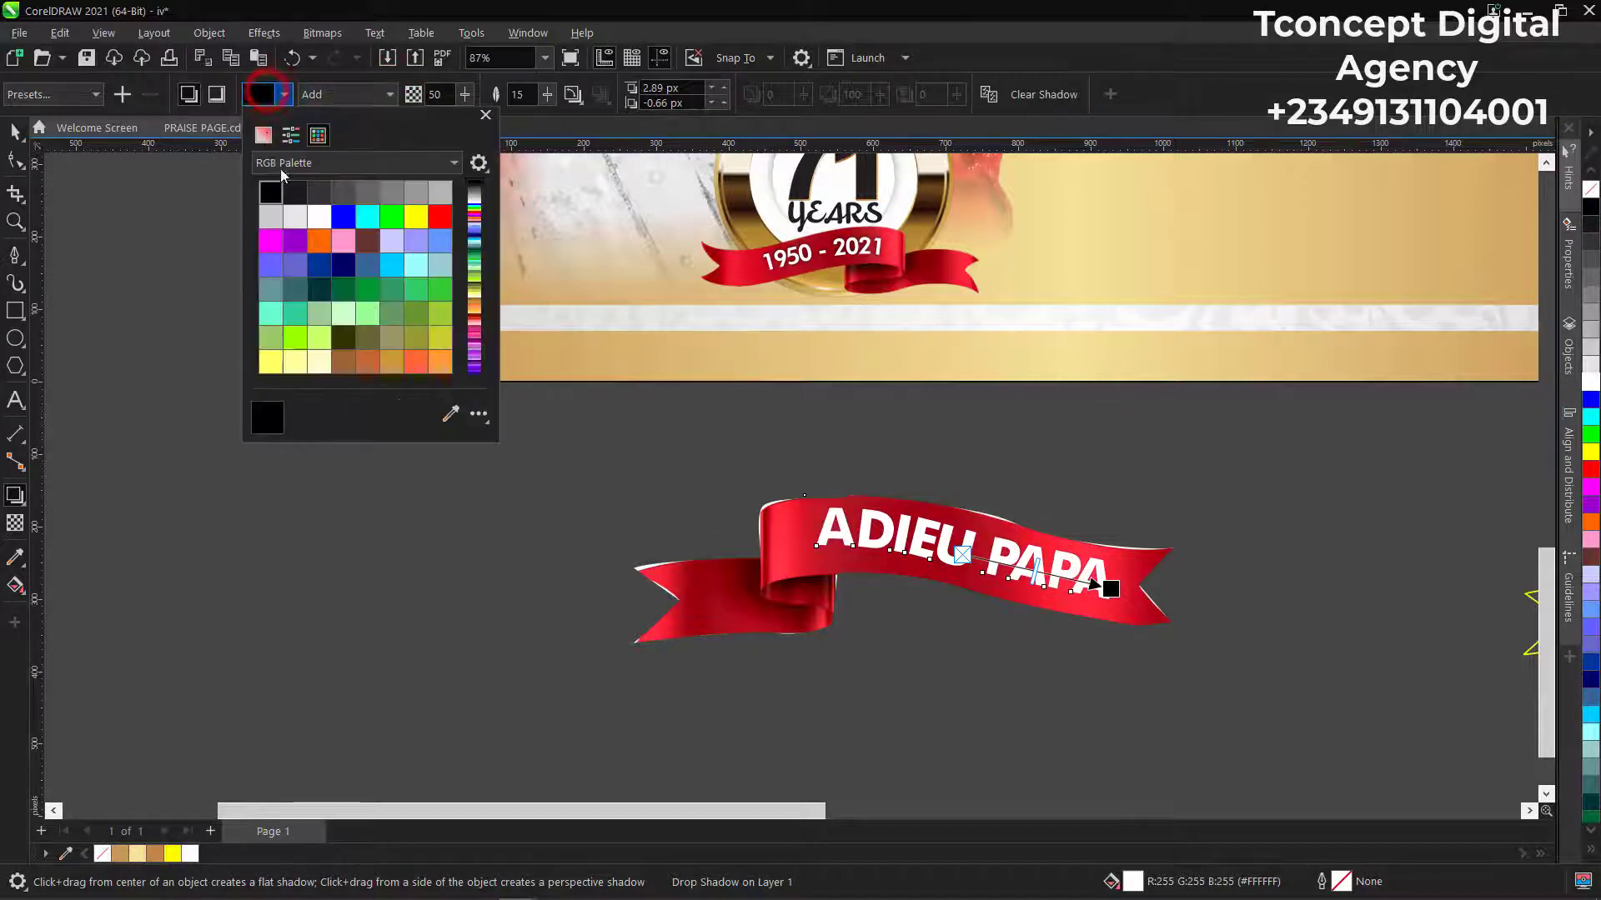
click(368, 218)
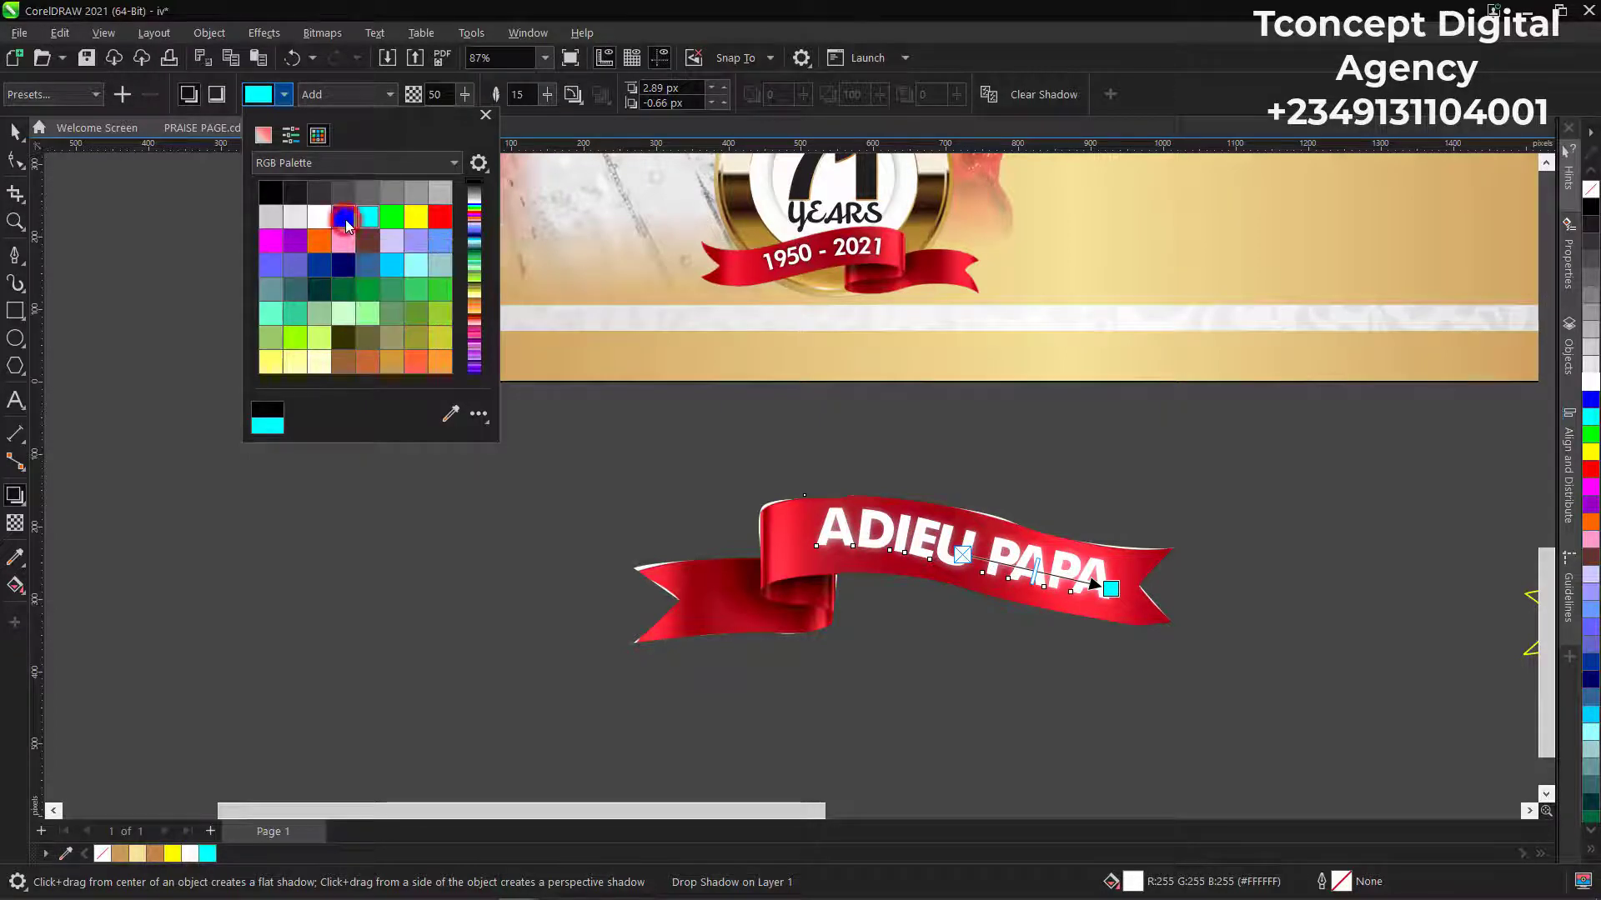
click(345, 222)
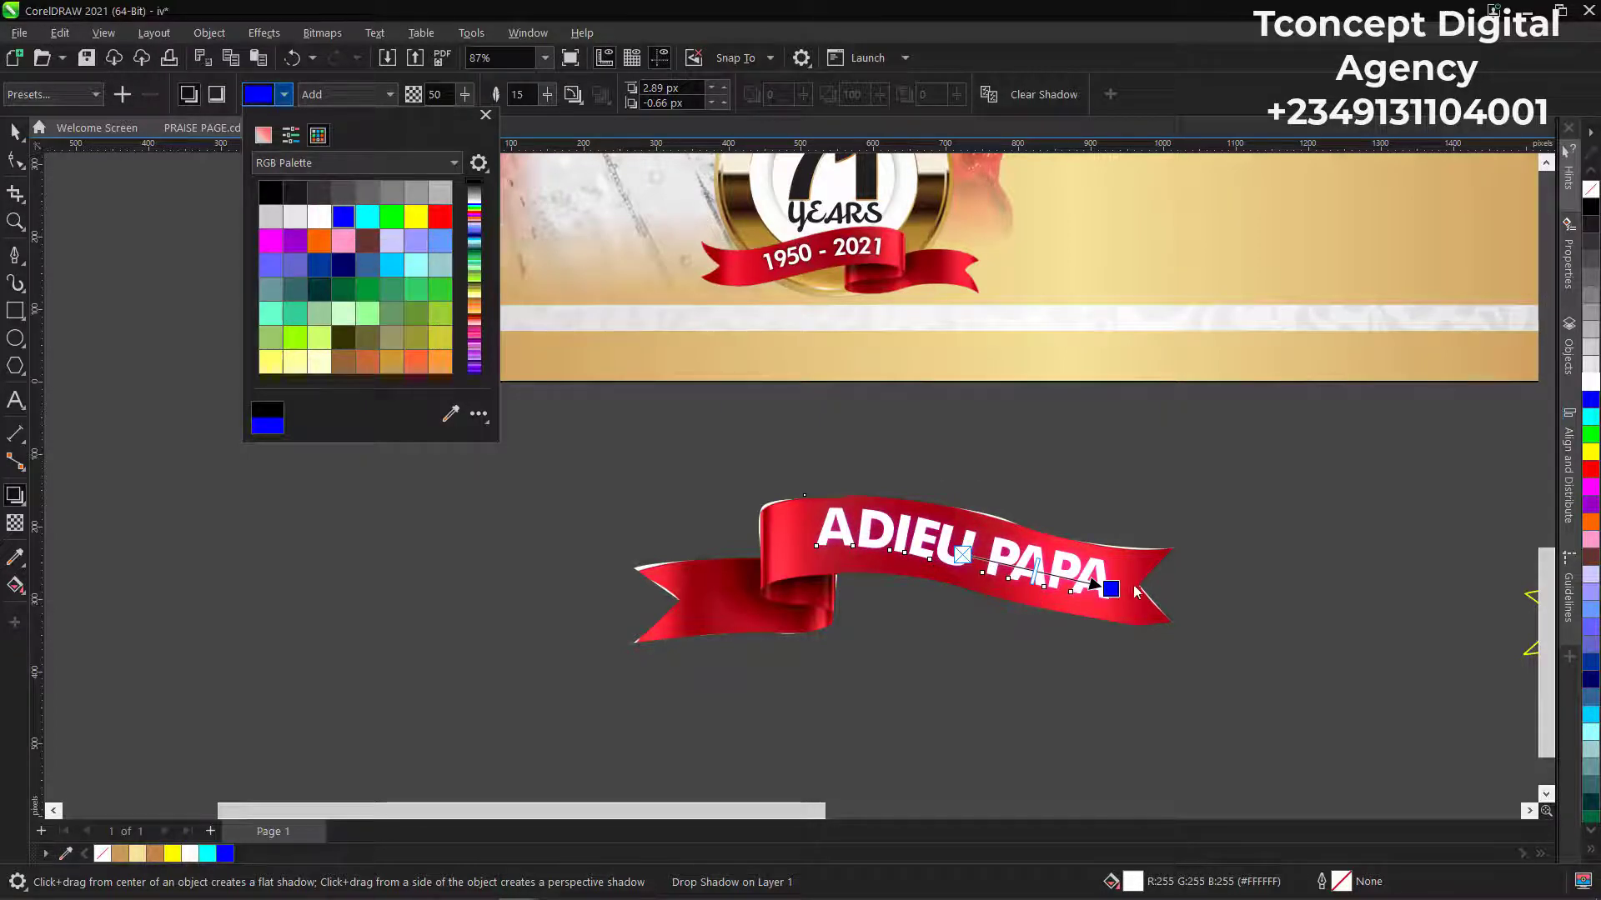
click(1001, 625)
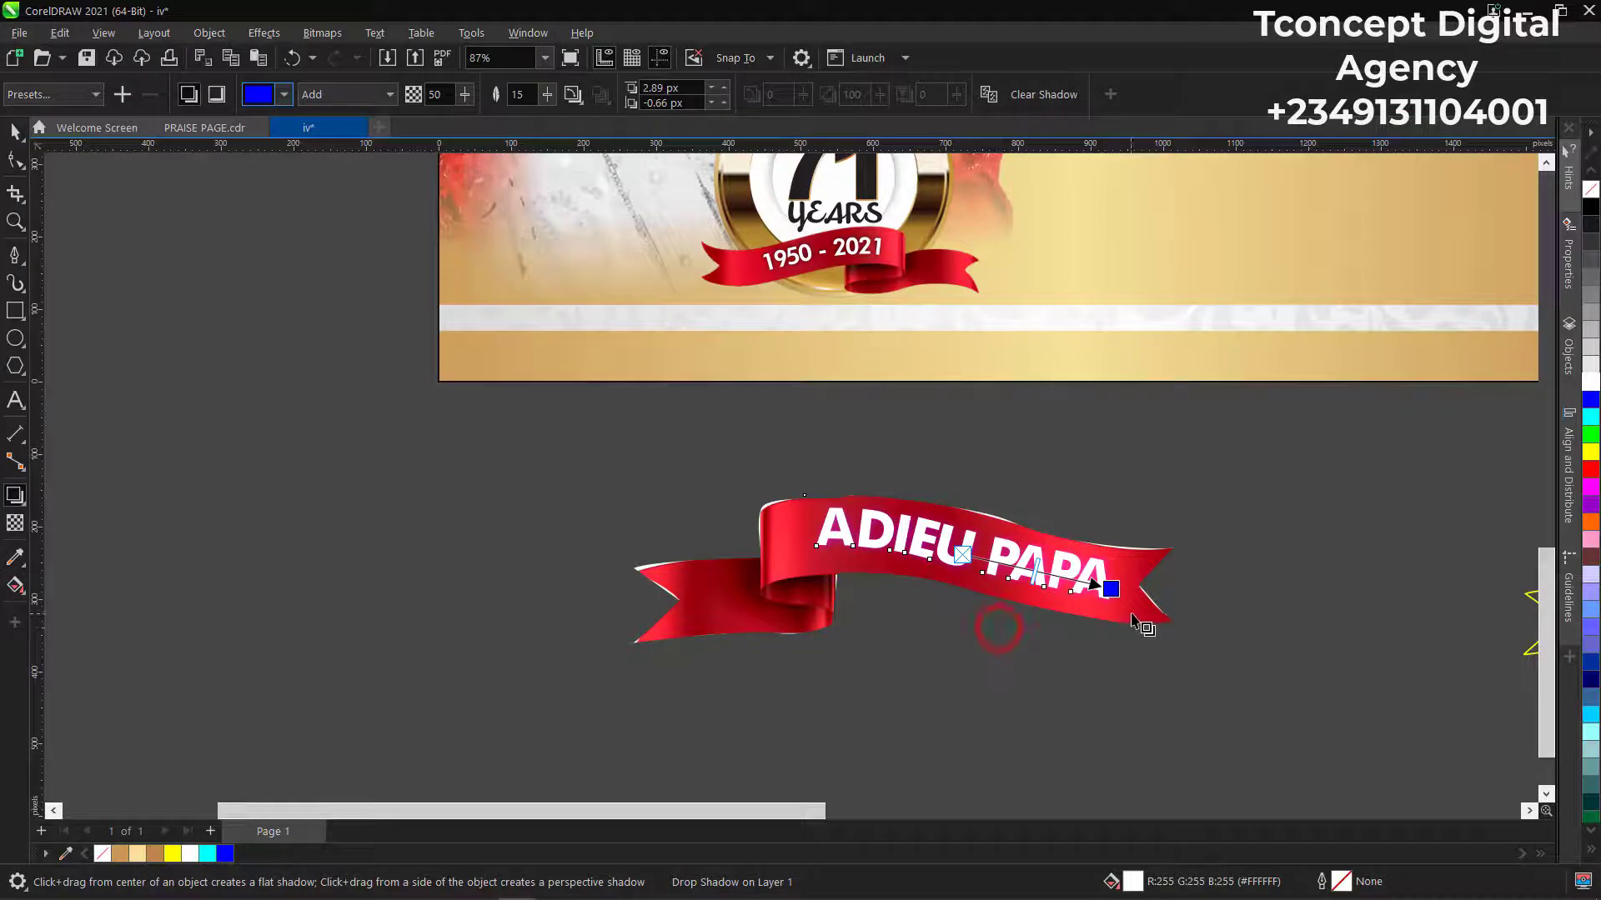
Redraw the shadow as a perspective shadow from the upper edge of "ADIEU PAPA" straight down, with direction 270 and extension 103.
scroll(1124, 611, up, 3)
scroll(1069, 550, up, 2)
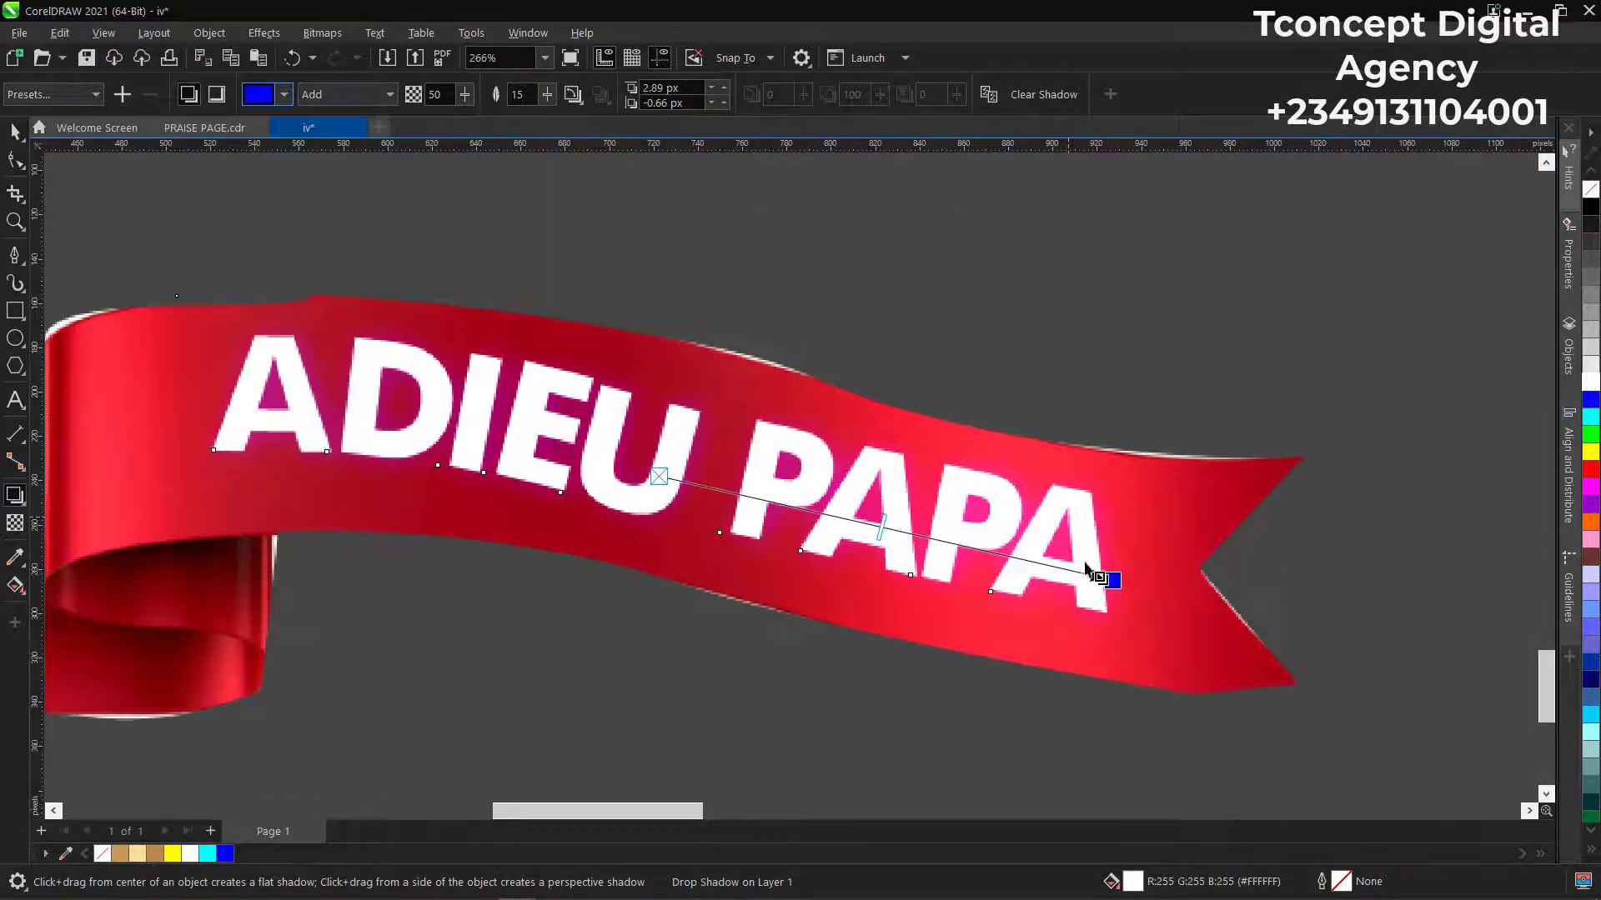
mouse_move(1112, 582)
mouse_down()
mouse_move(1128, 586)
mouse_move(1105, 594)
mouse_up()
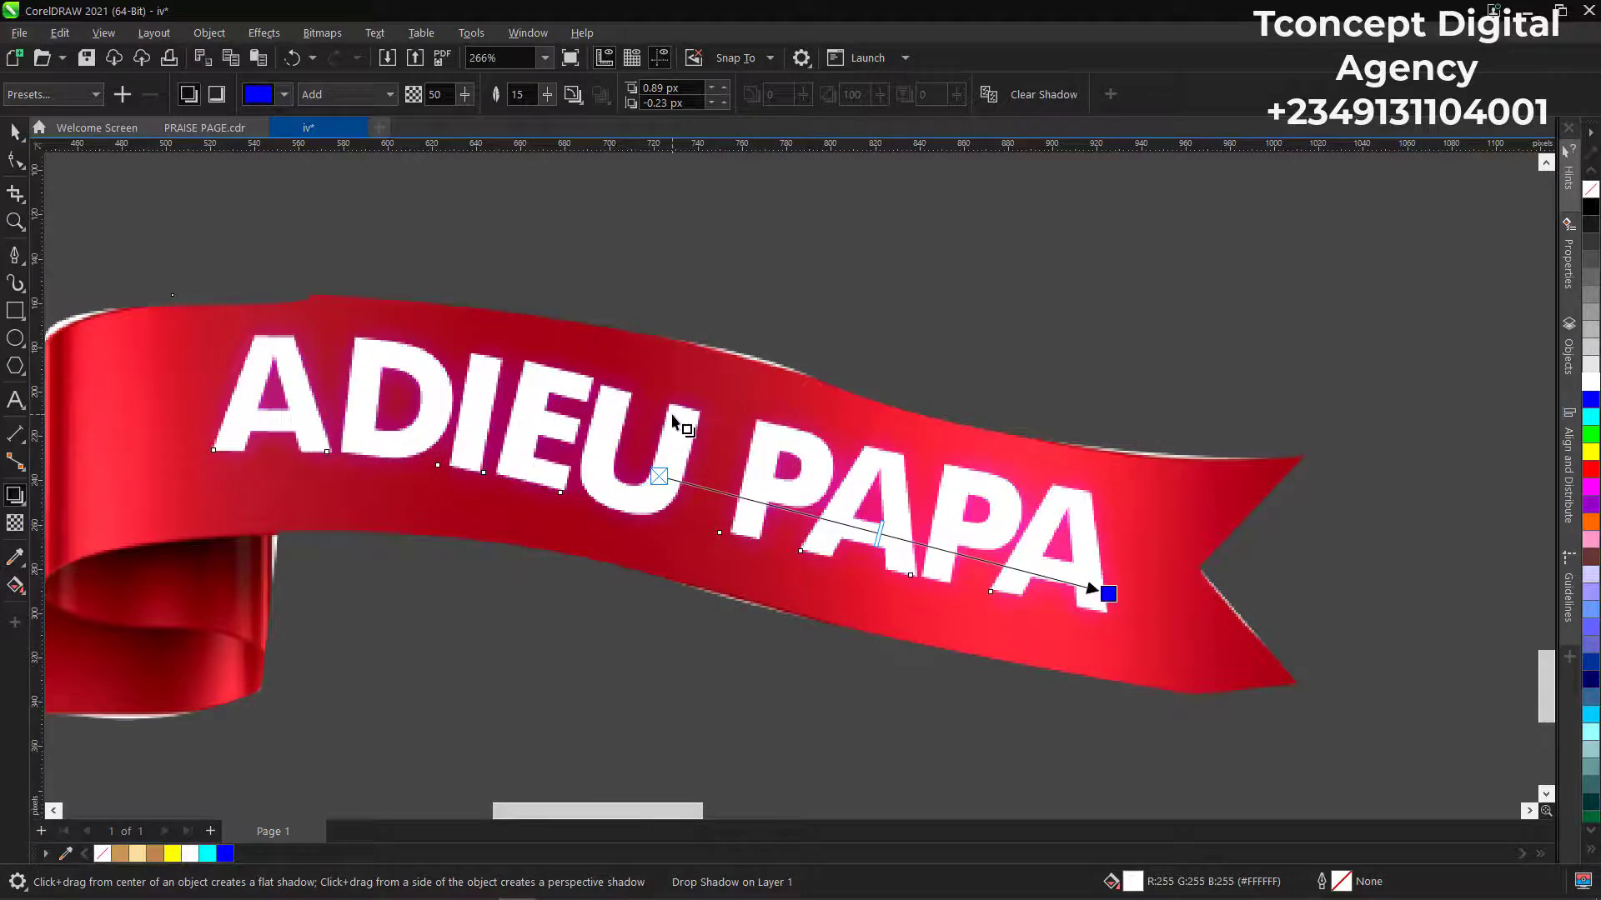
drag(659, 336, 658, 627)
scroll(746, 536, down, 2)
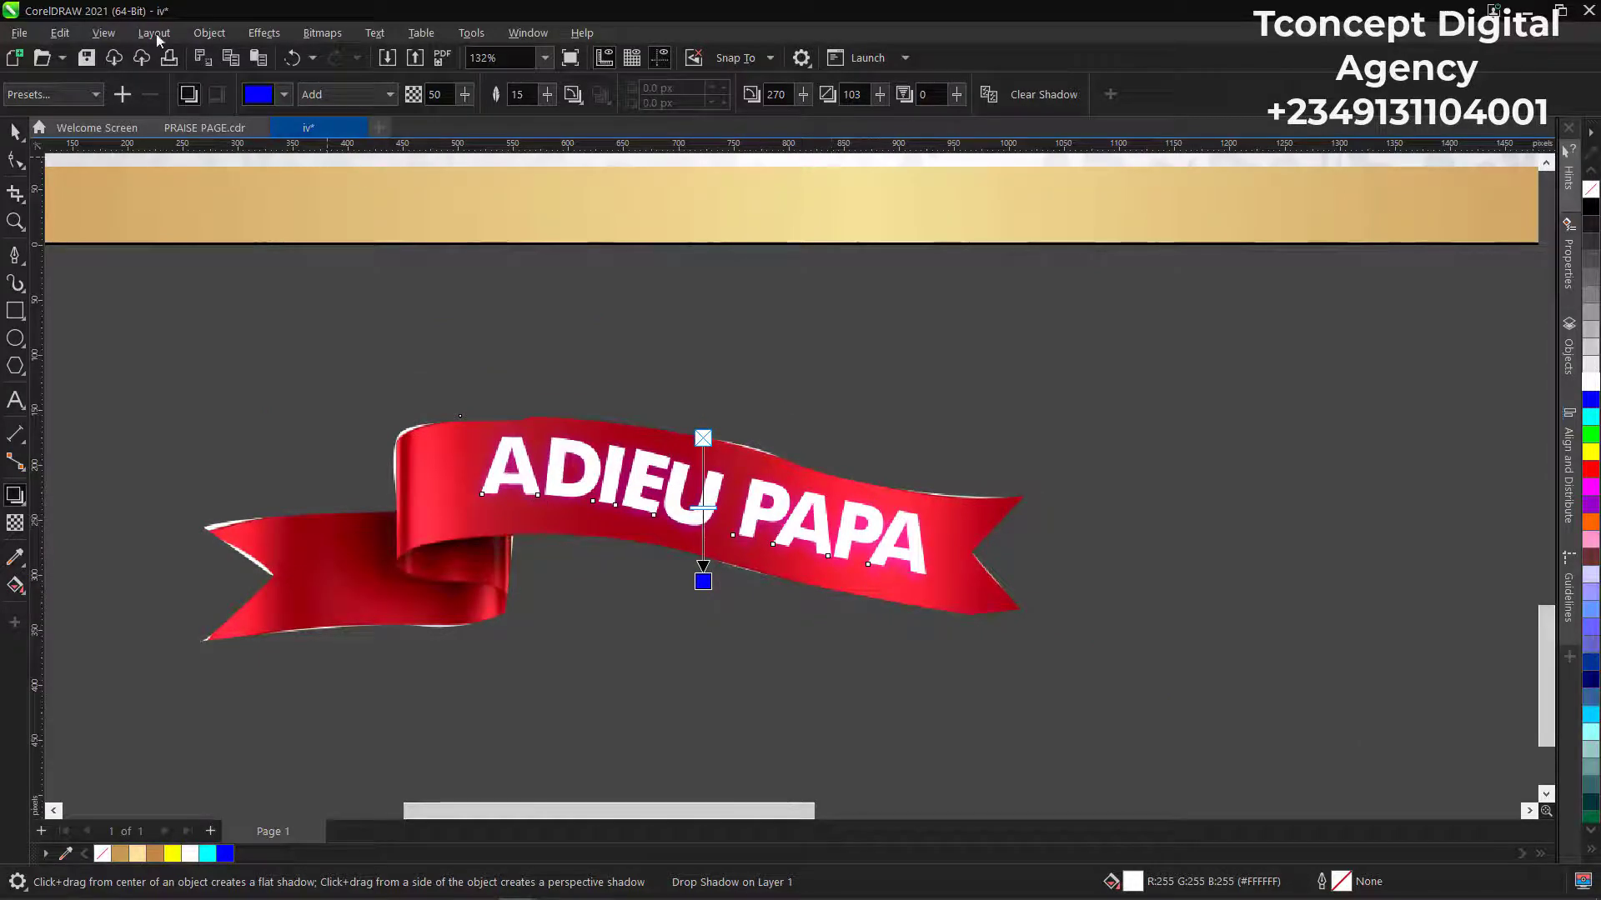
Try light yellow, olive green and red as the shadow colour, and settle on black.
click(259, 96)
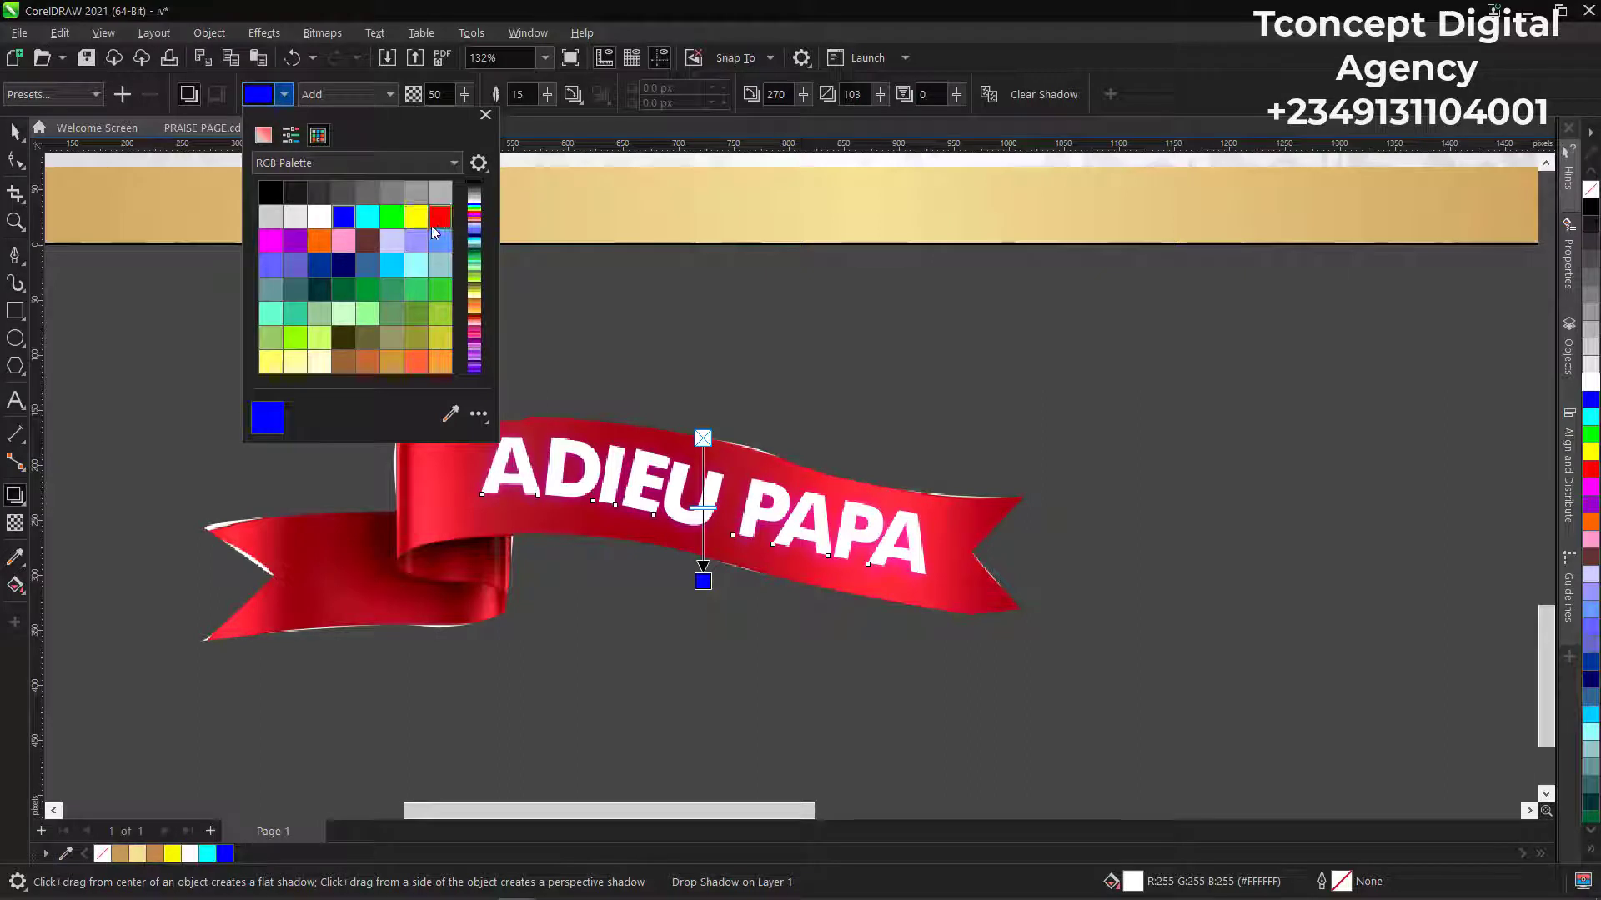
click(271, 361)
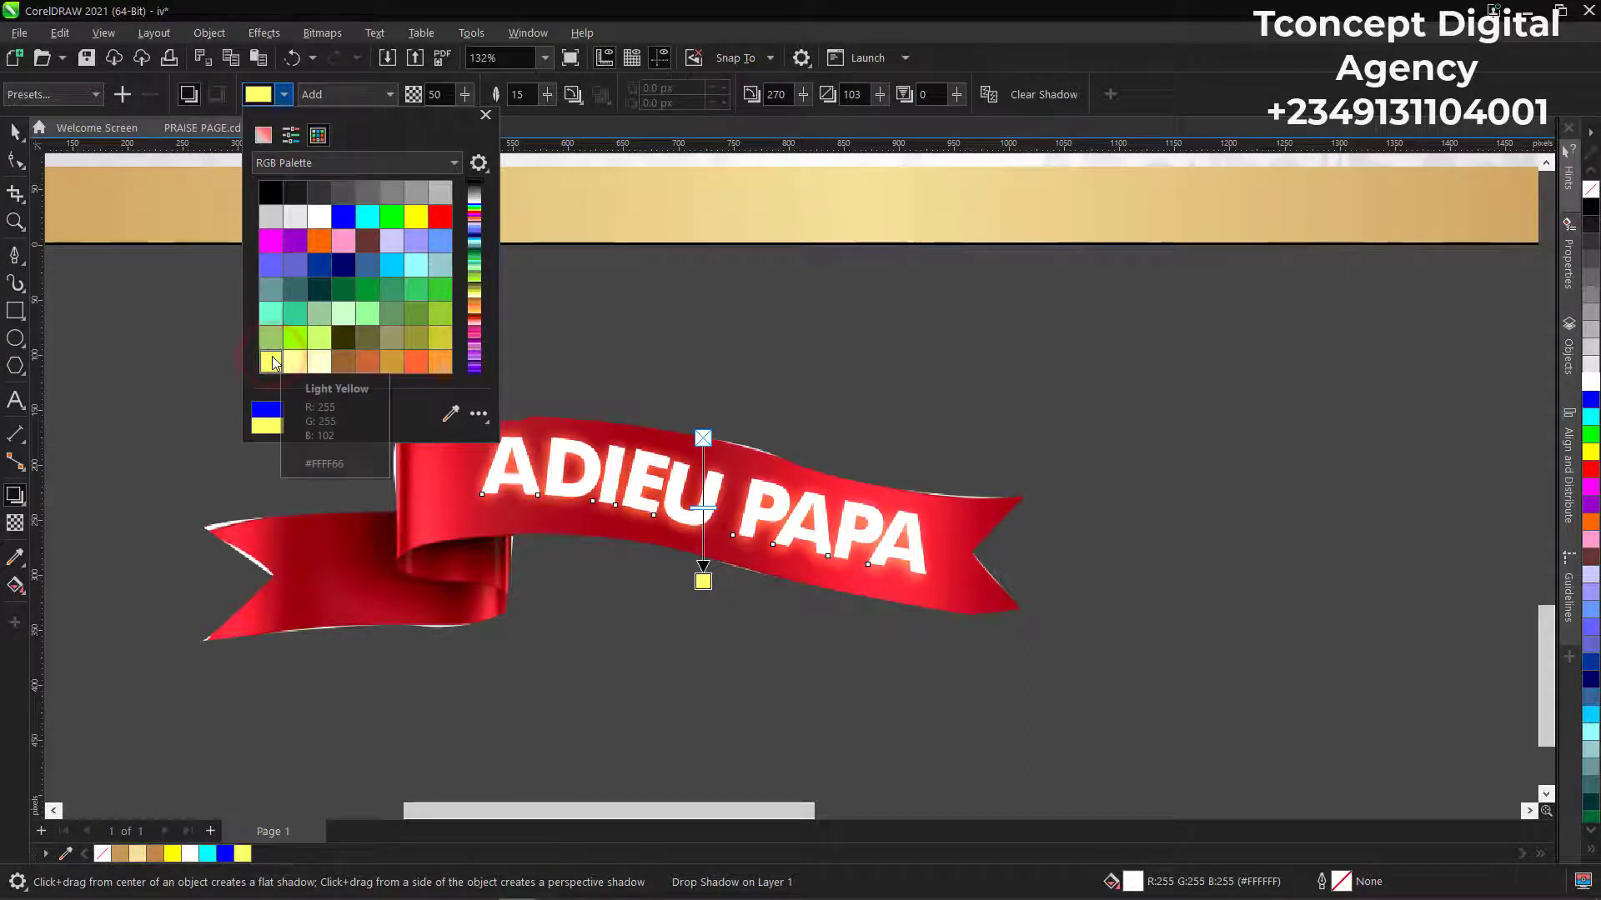
click(415, 314)
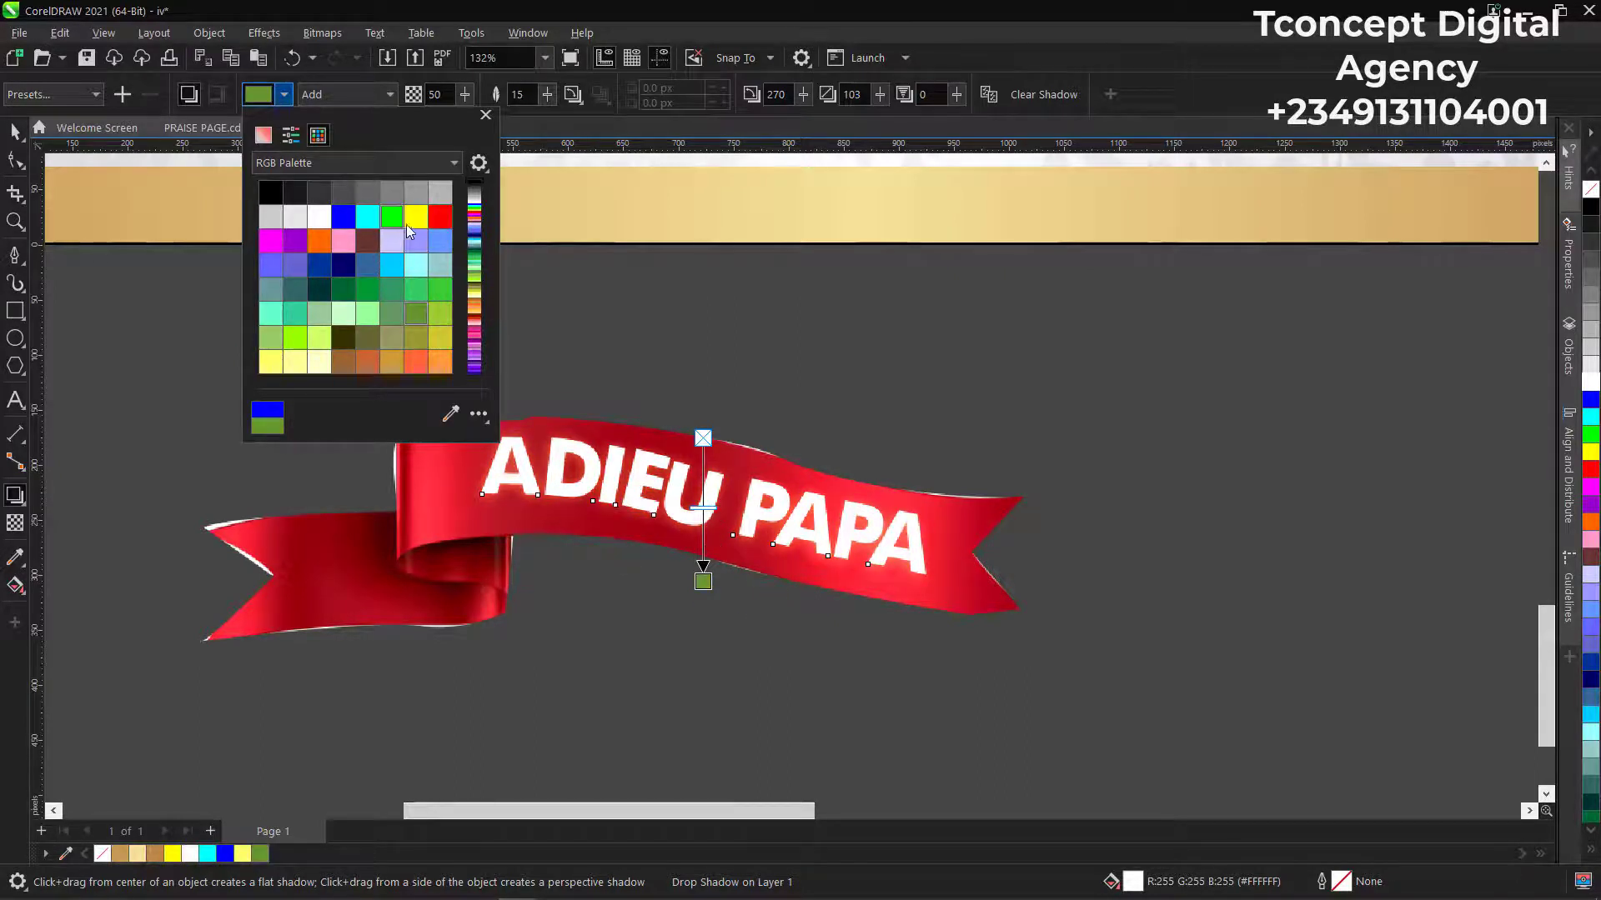
click(444, 220)
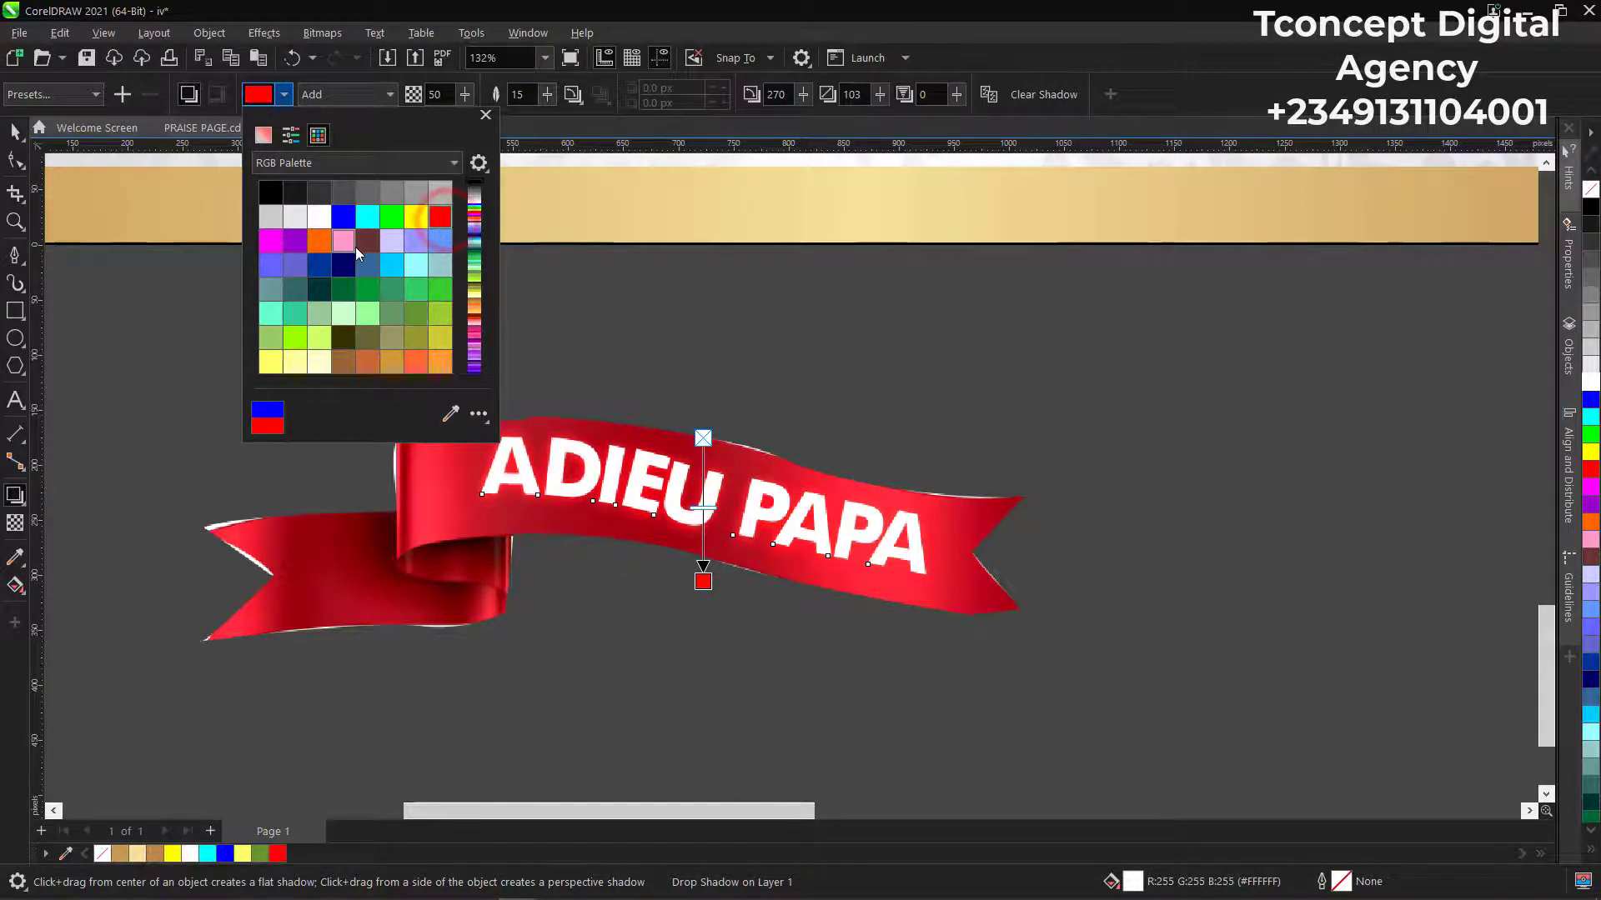
click(270, 193)
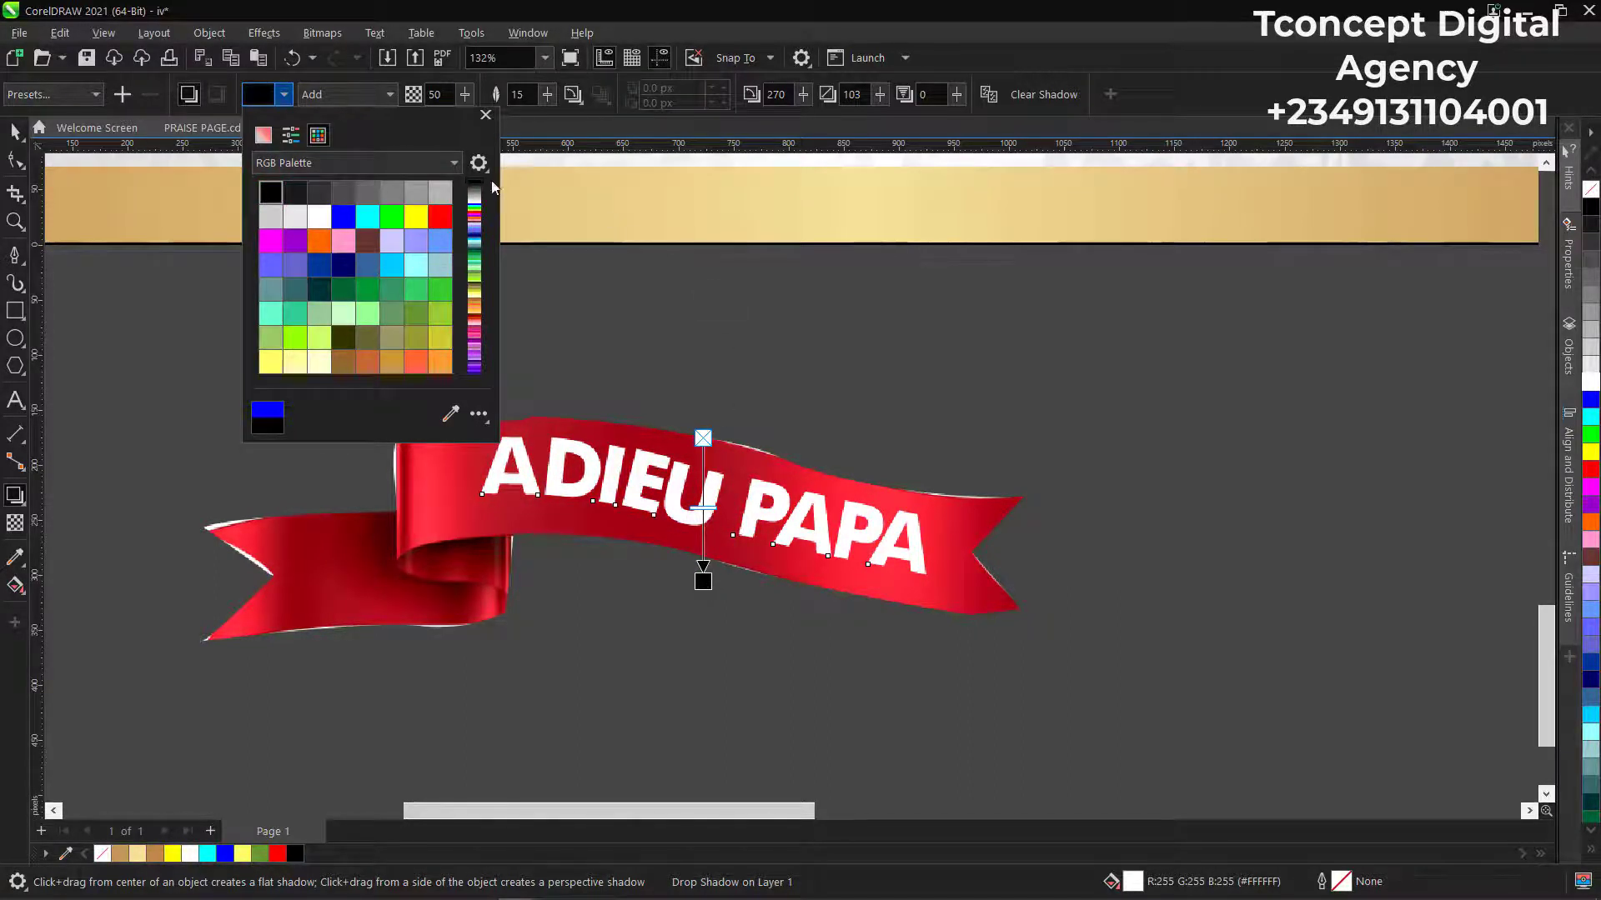
click(592, 327)
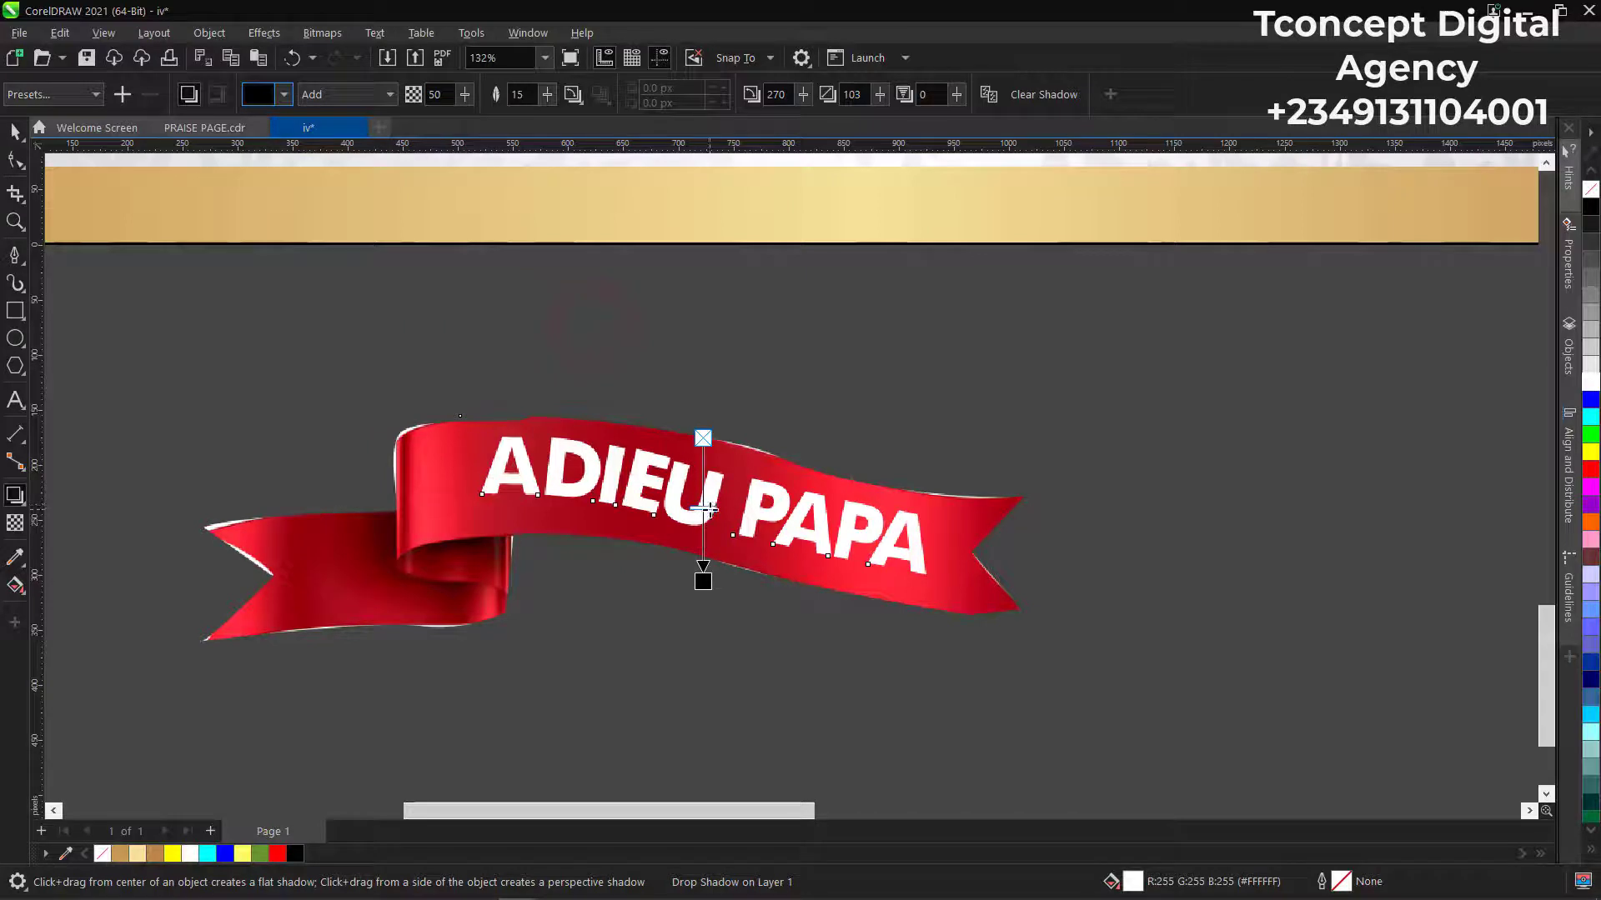
Set the shadow's opacity to 74, try a feathering of 71 and reduce the feathering to 19.
drag(708, 509, 719, 543)
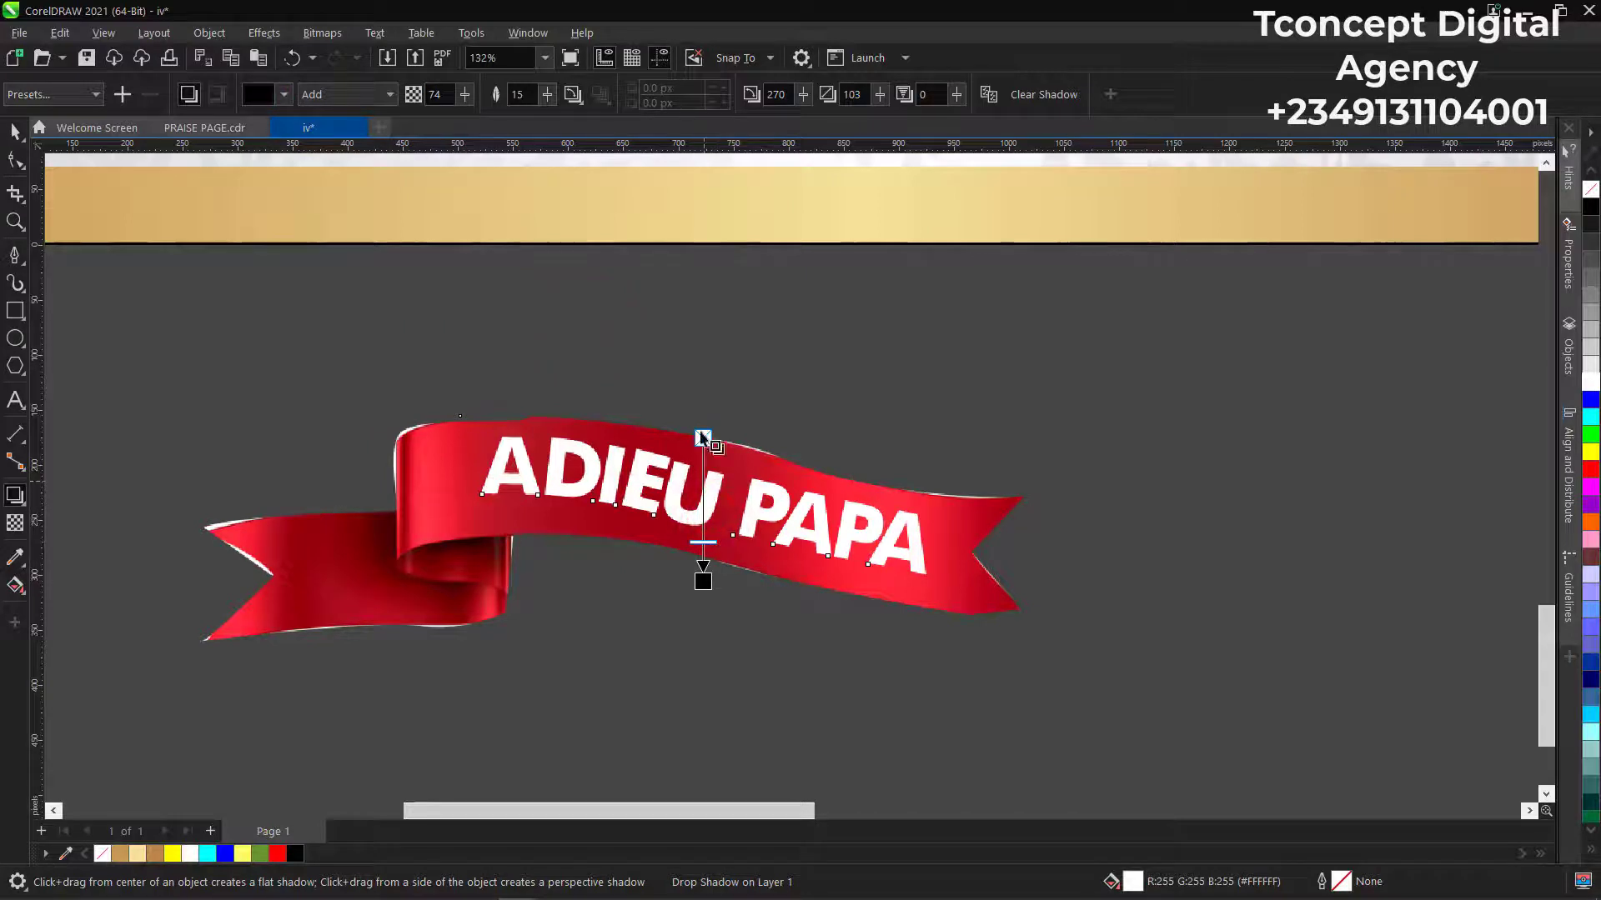
click(546, 94)
drag(544, 121, 598, 121)
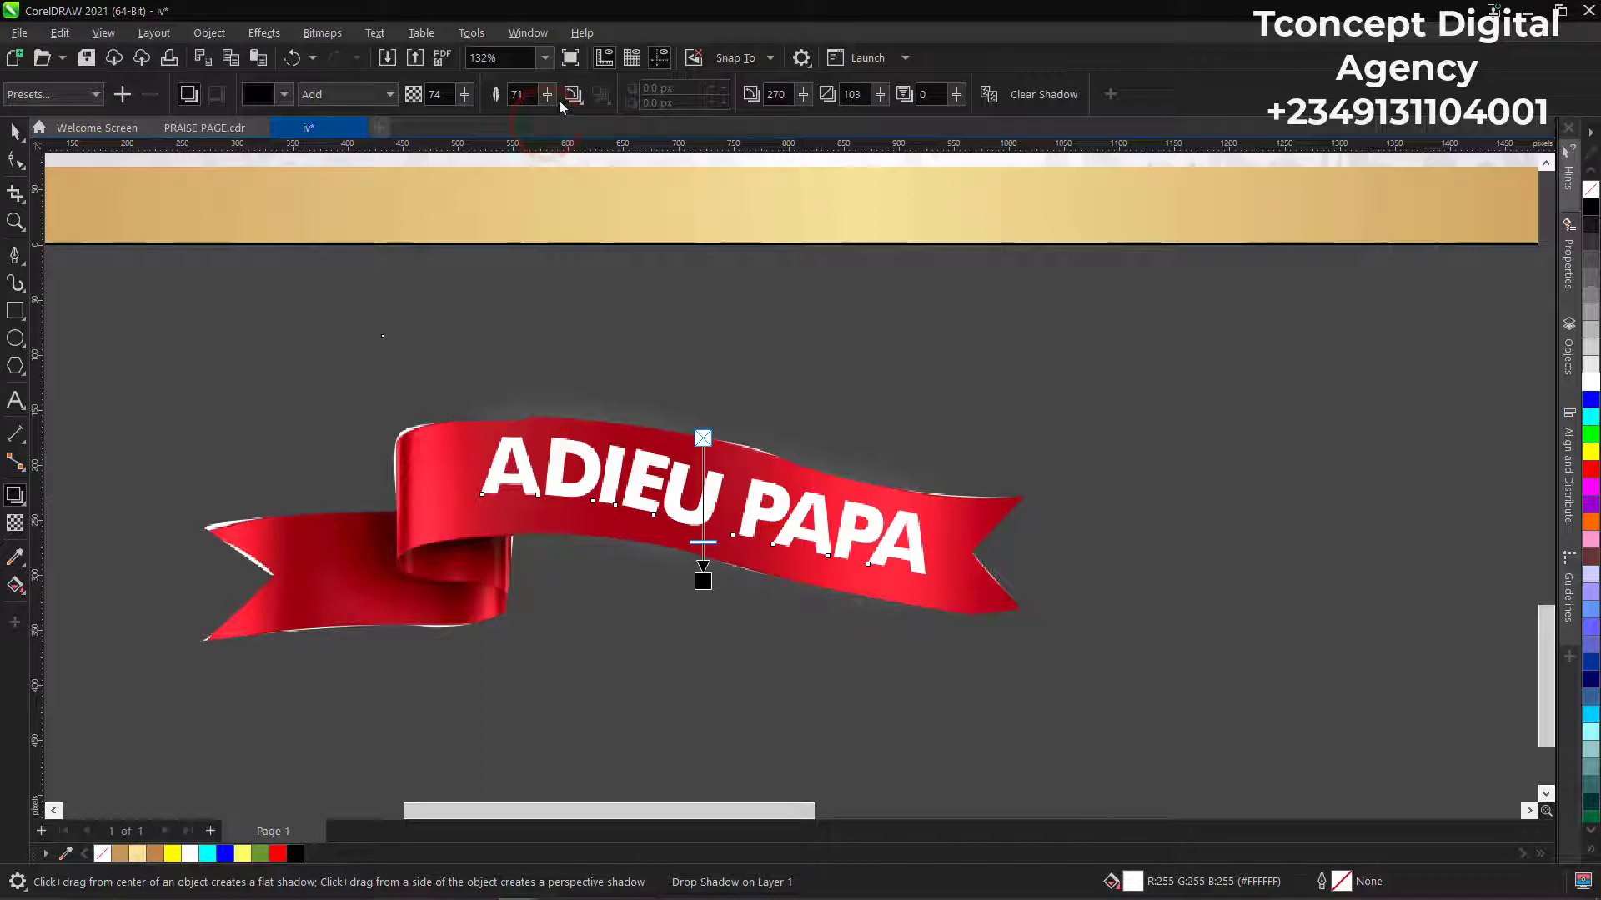
click(546, 94)
click(543, 118)
drag(548, 121, 498, 126)
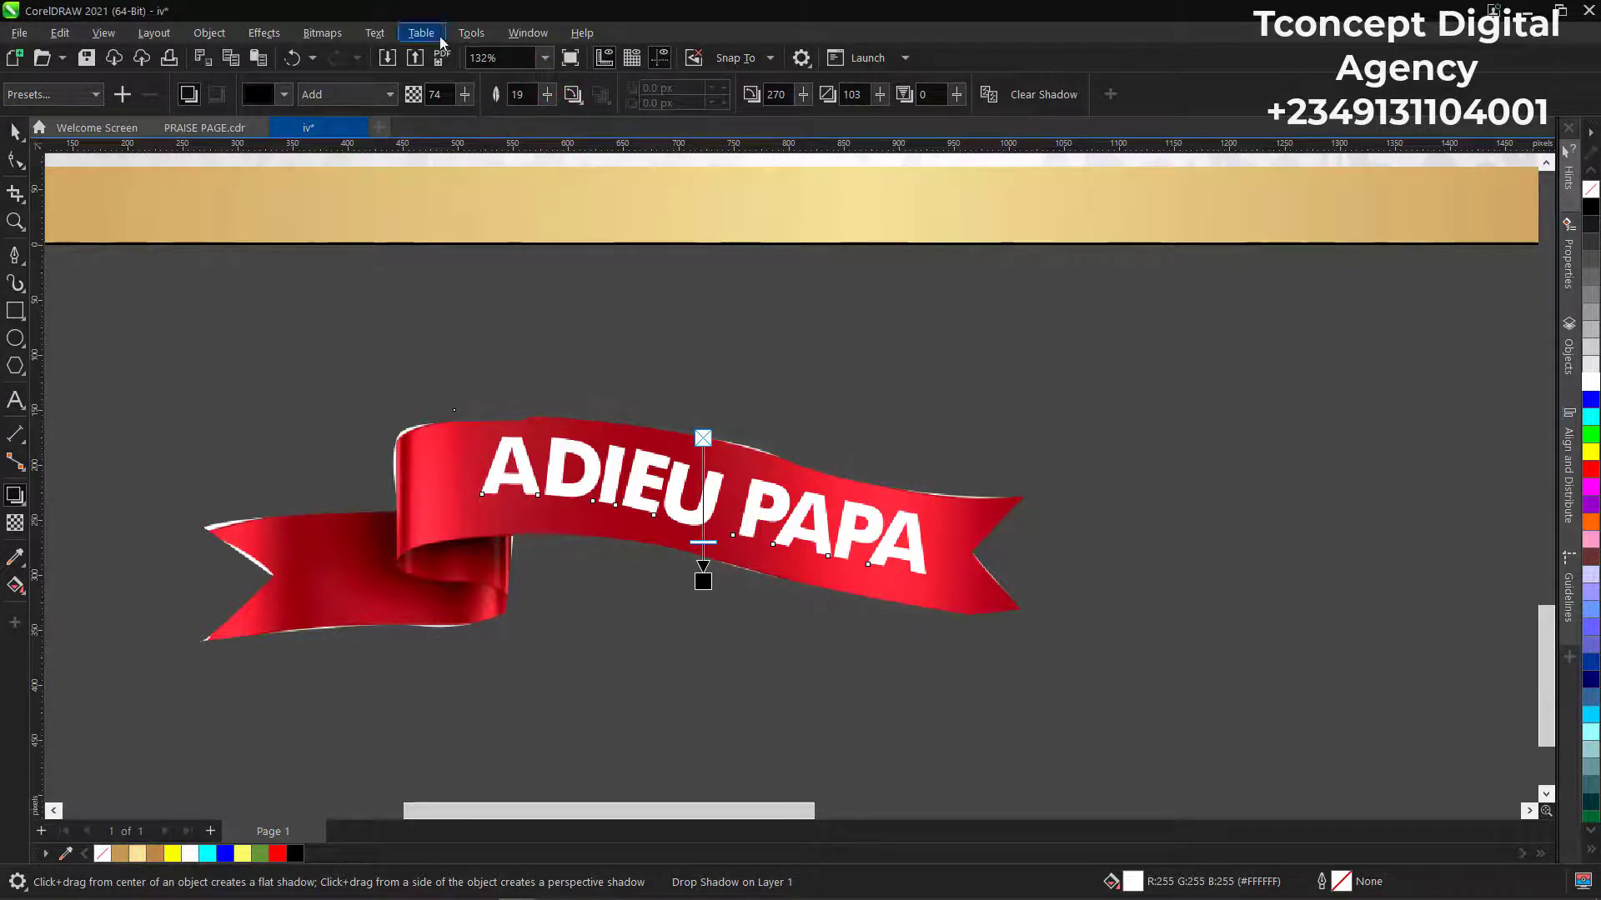
Set the shadow's opacity to 87, try 22 opacity and an upward shadow with direction 90 and extension 48, and undo the trial.
click(464, 94)
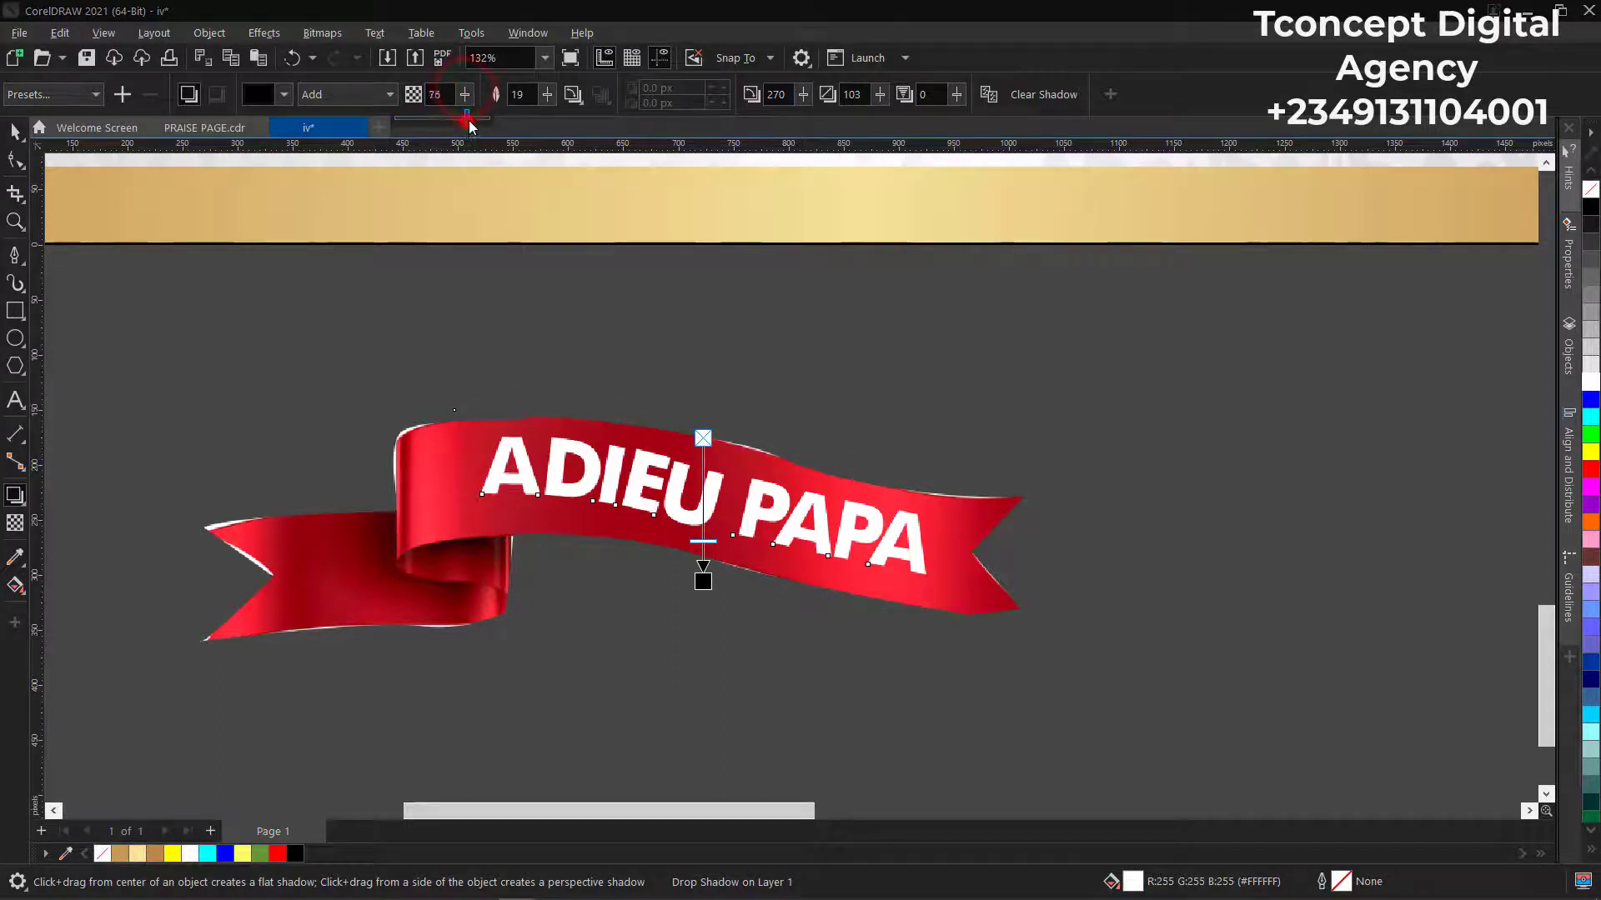
drag(464, 125, 401, 126)
click(464, 94)
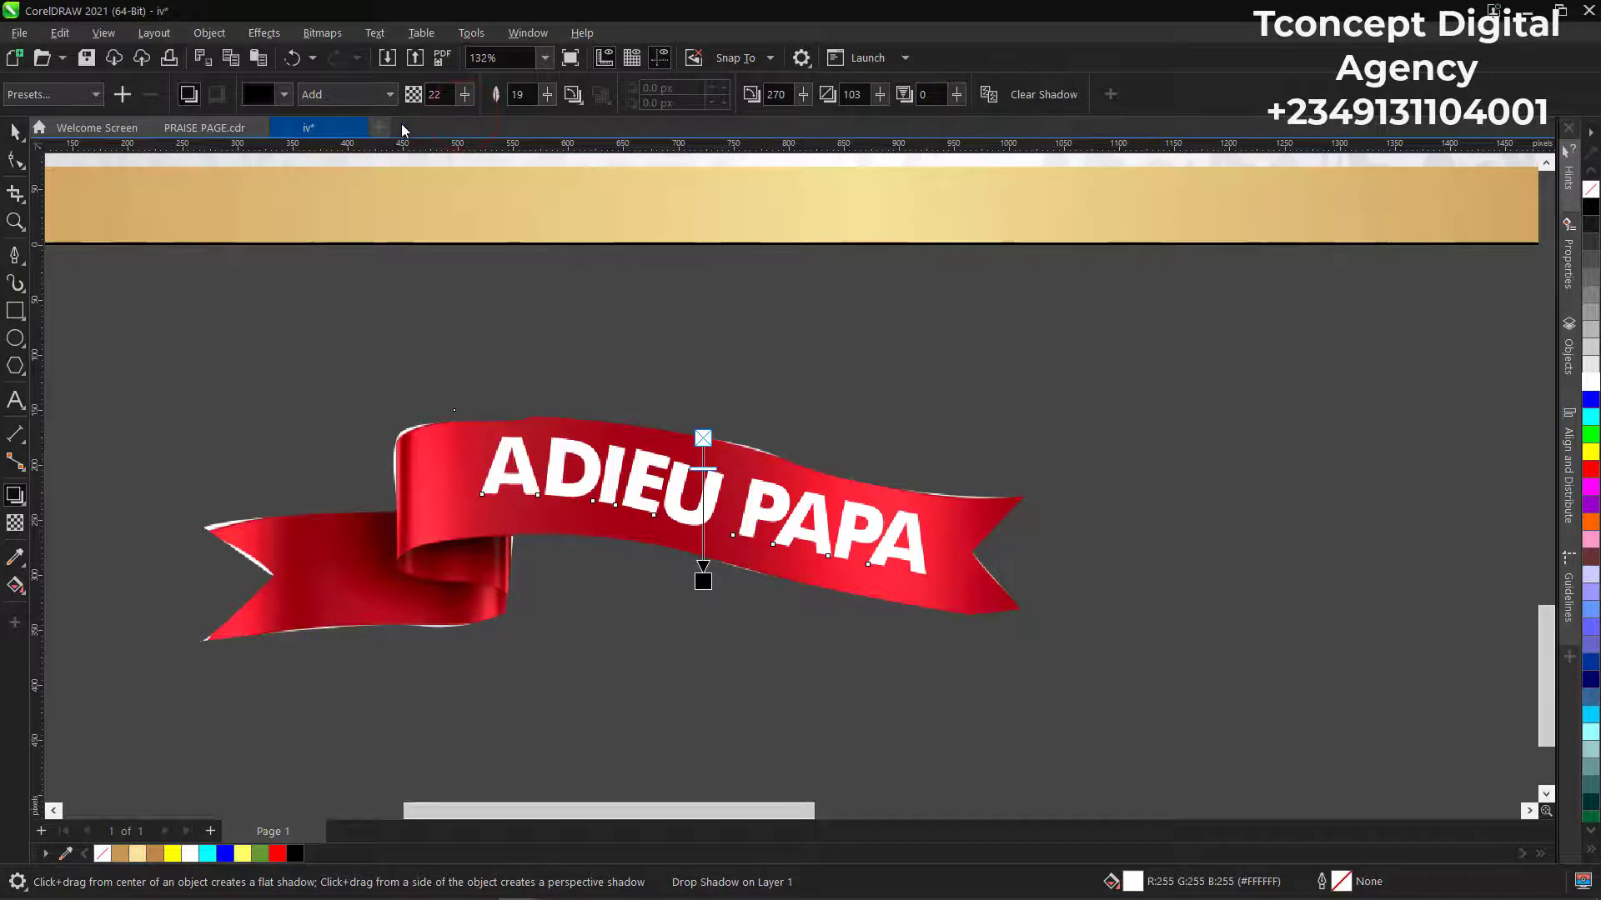
drag(703, 578, 703, 509)
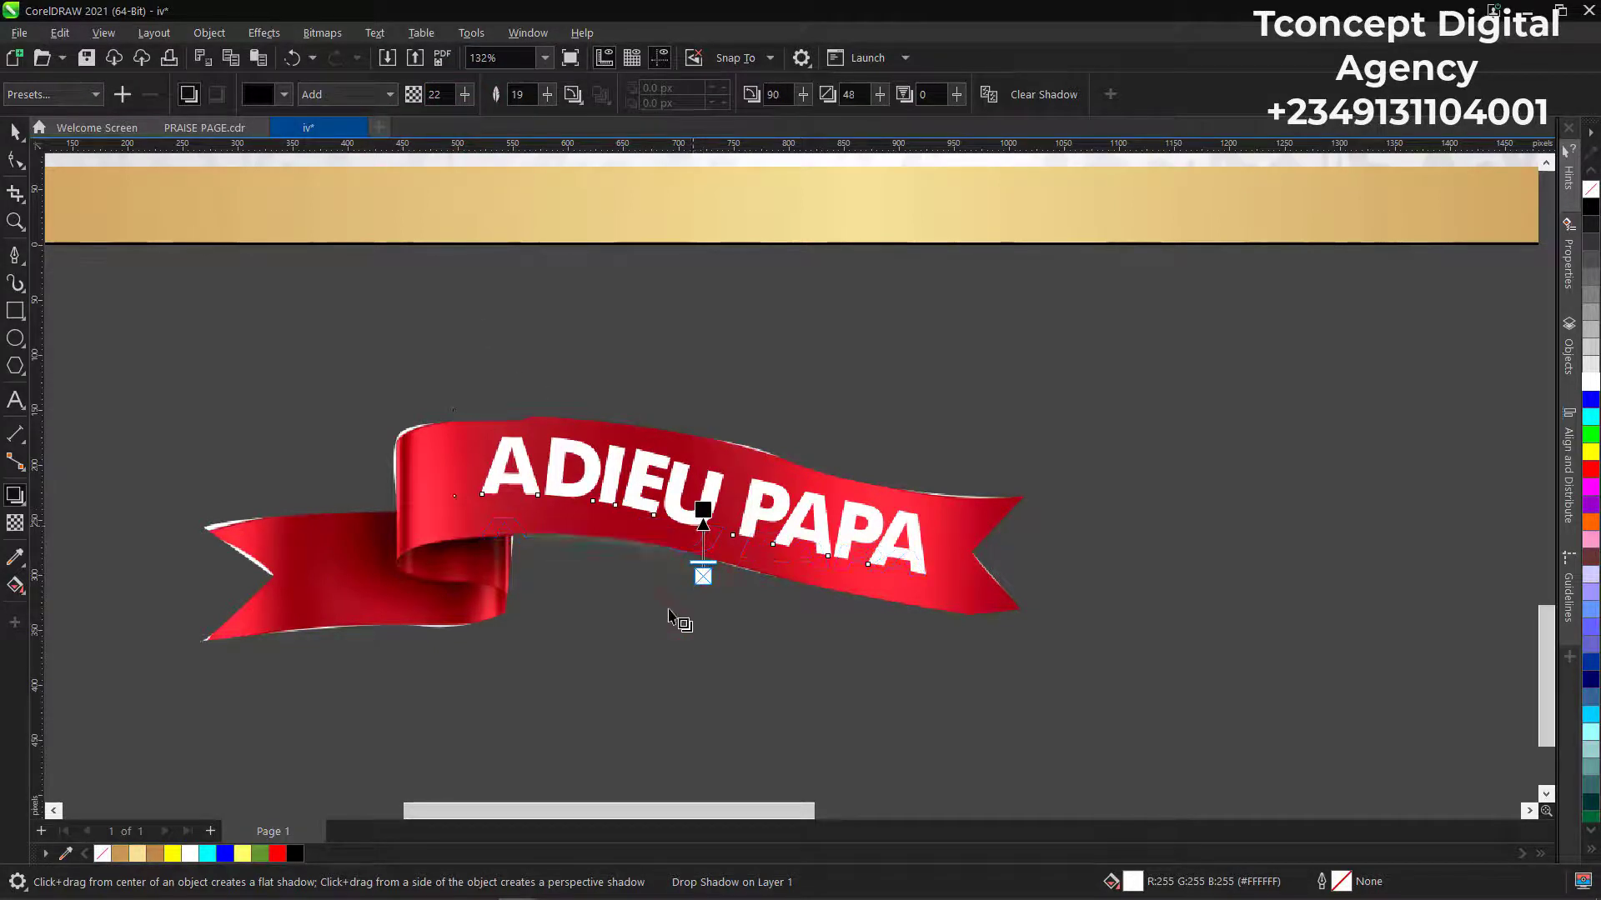
key(ctrl+z)
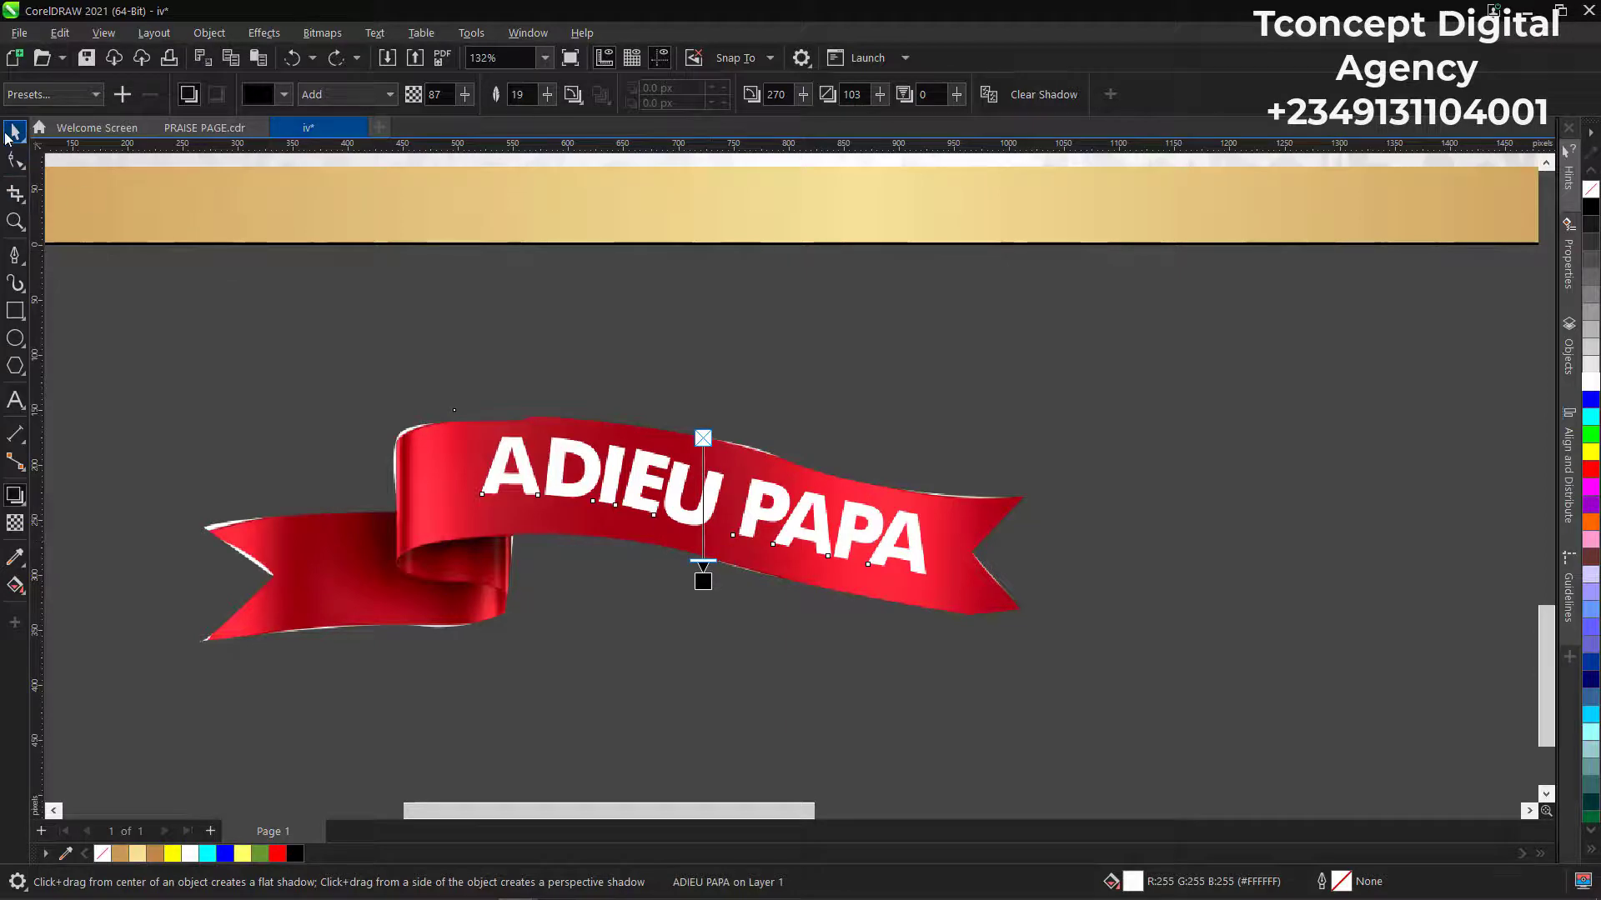
Compare the unfinished card with the reference invitation, examining the heading, ceremony text and burial arrangement details up close.
click(12, 132)
scroll(584, 525, down, 4)
click(526, 531)
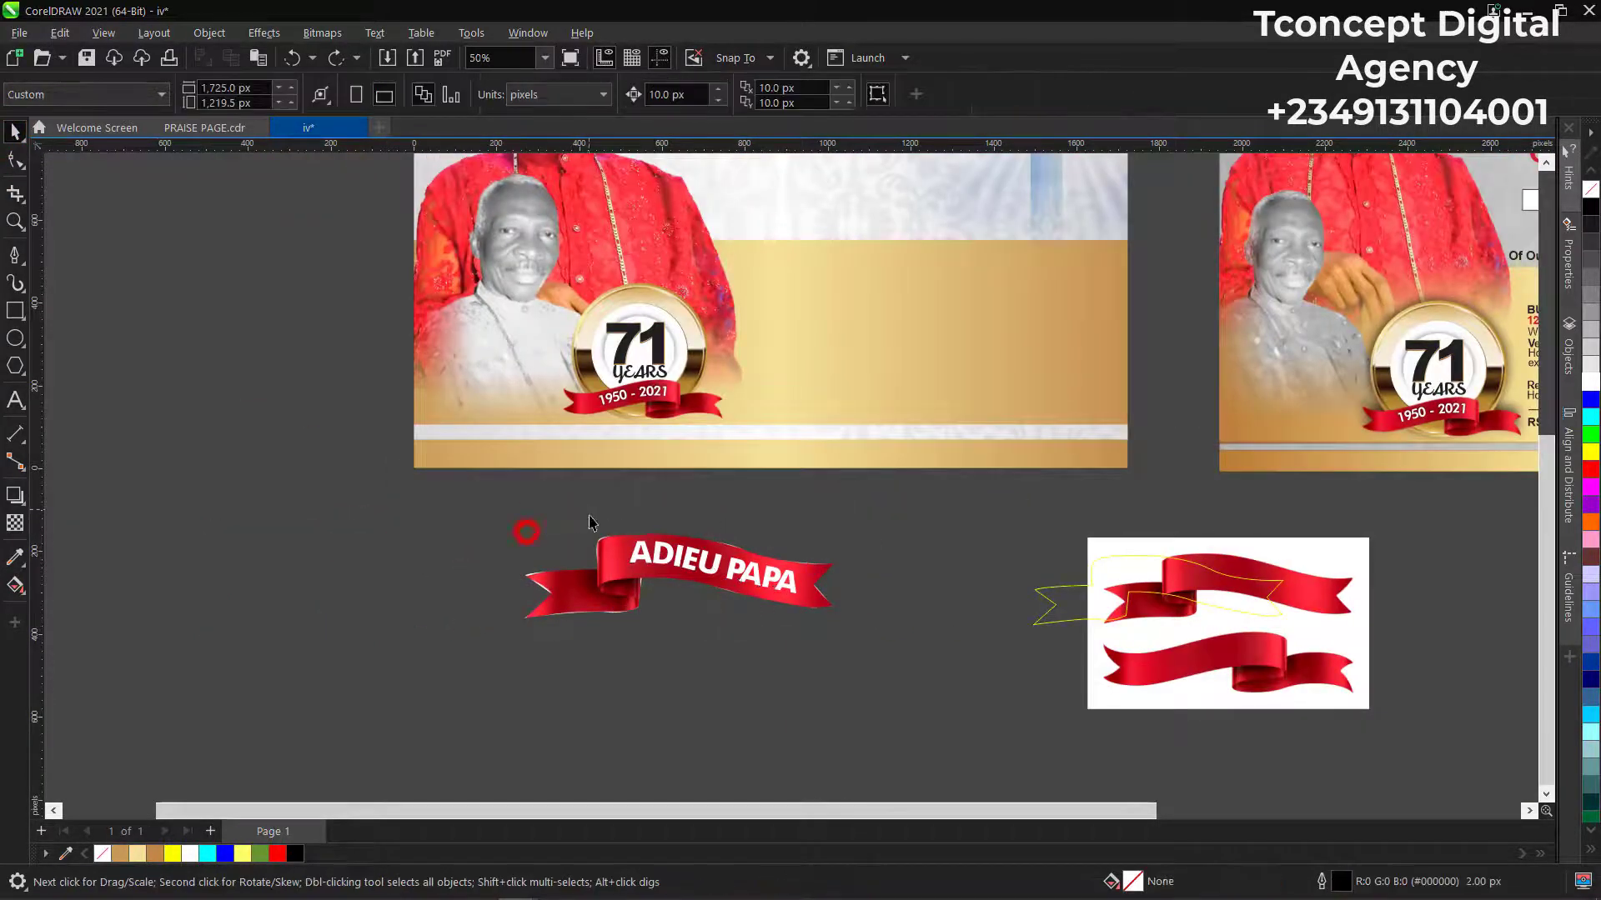
scroll(589, 522, down, 2)
scroll(761, 600, up, 1)
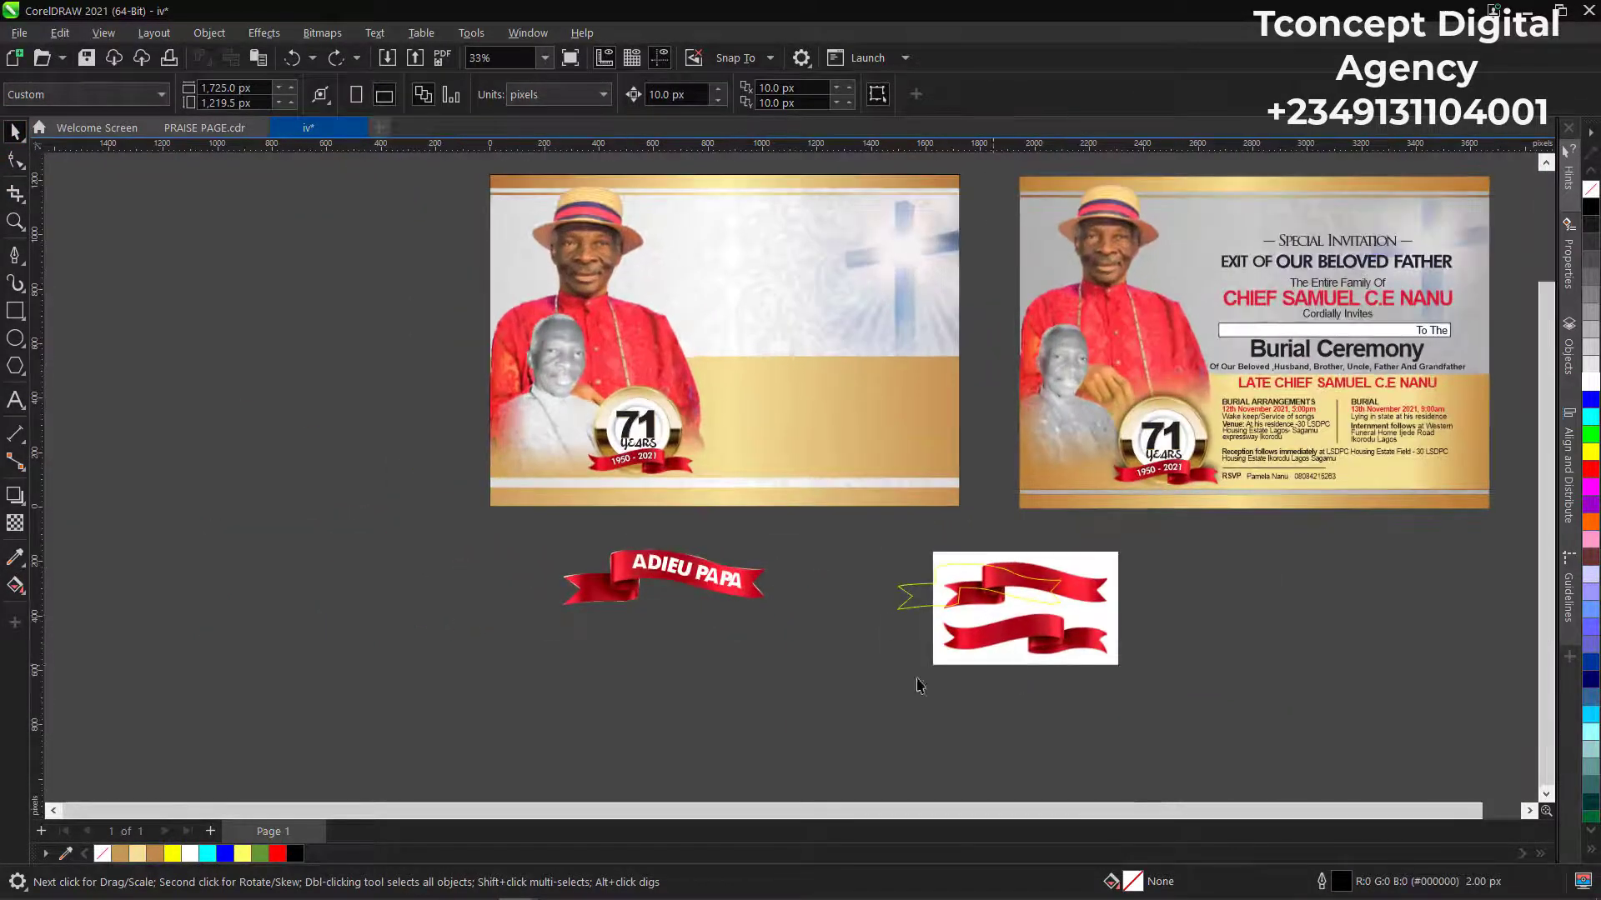
scroll(647, 570, down, 1)
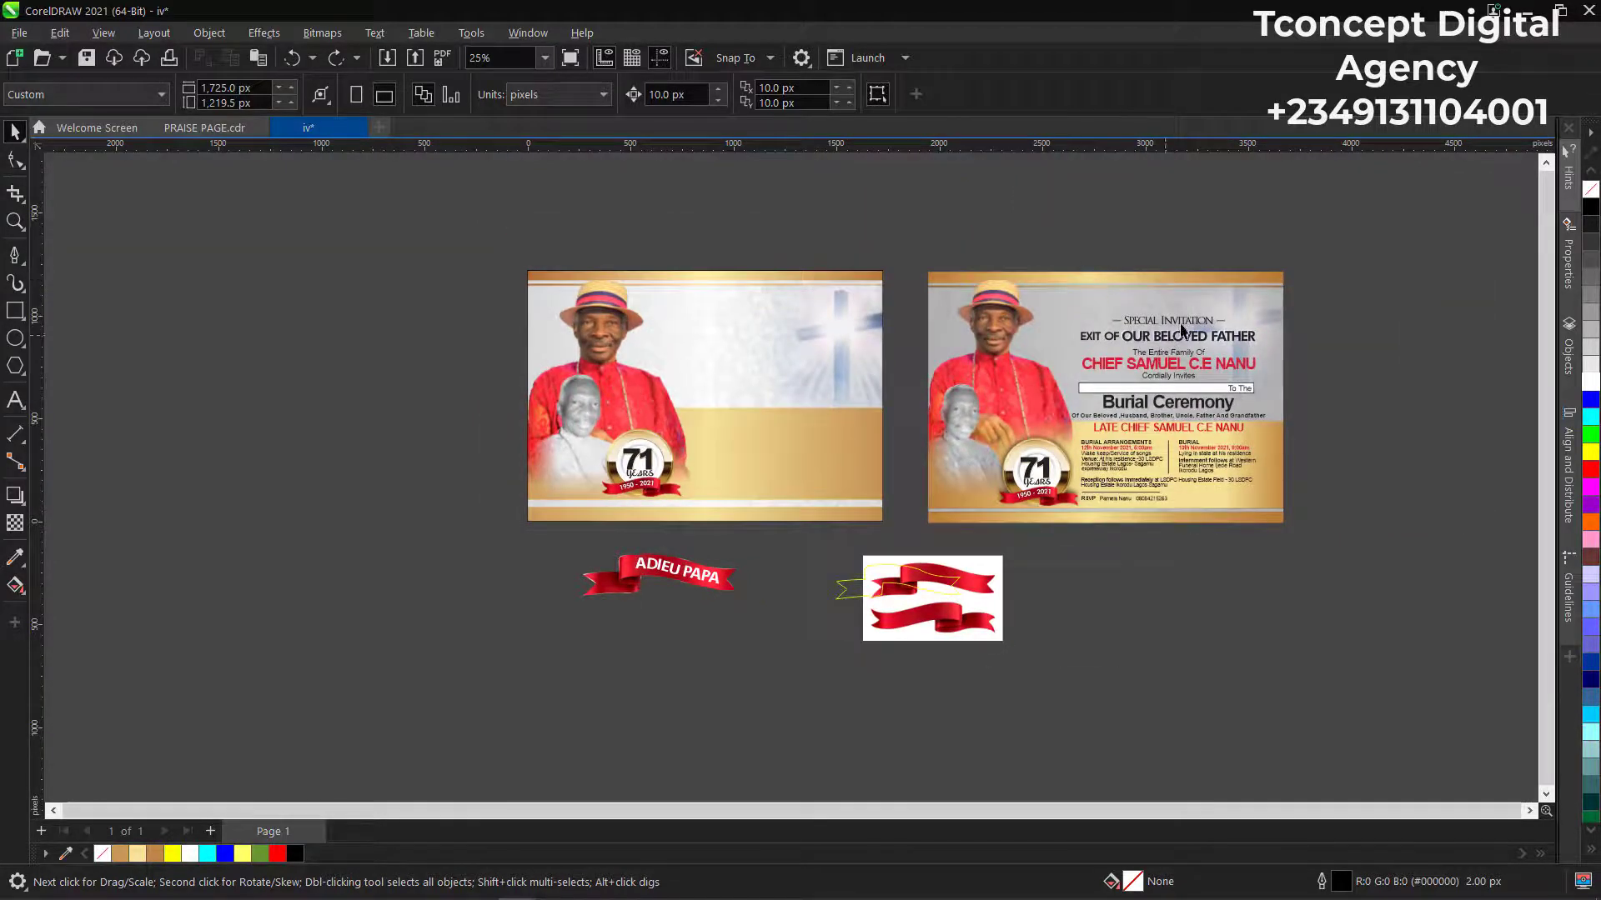
scroll(1182, 329, up, 2)
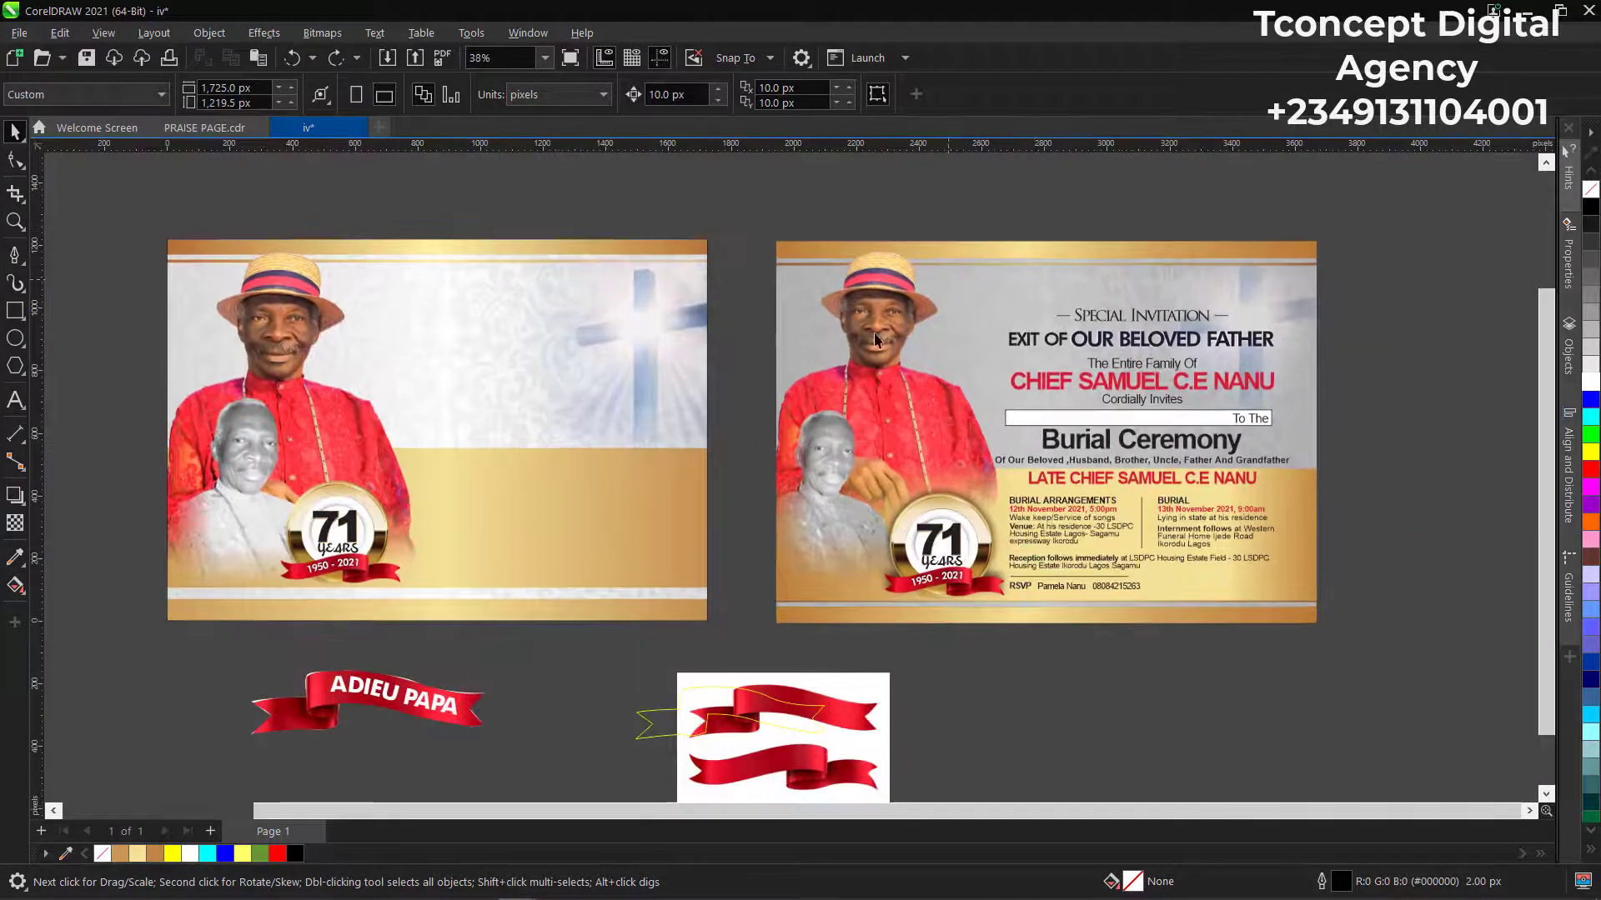
scroll(1197, 301, up, 2)
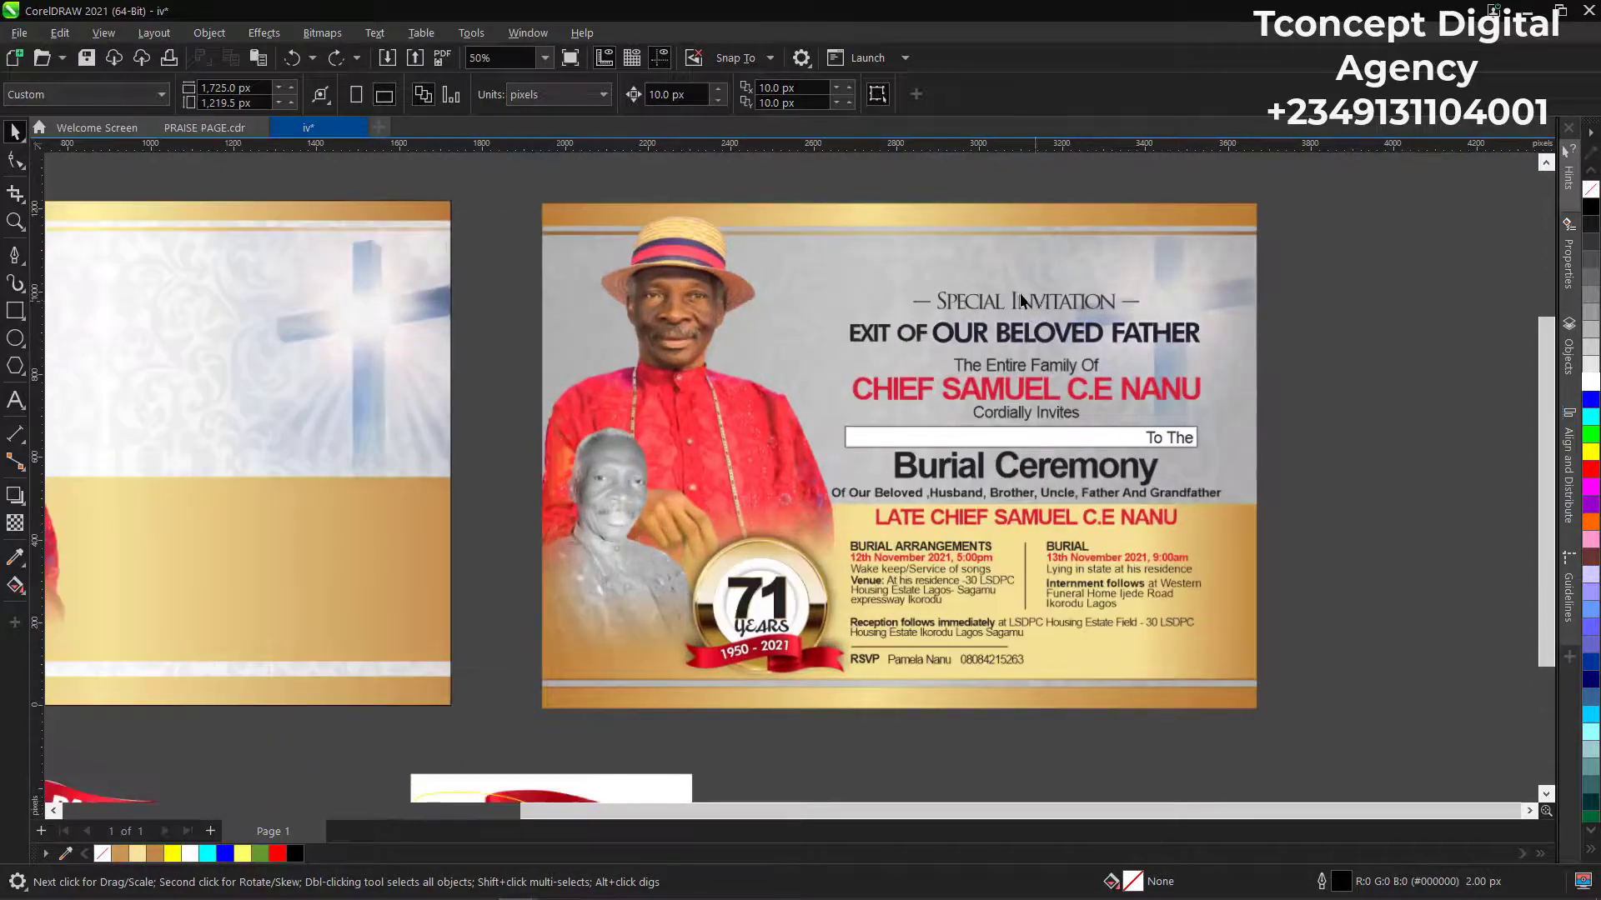
click(1004, 306)
scroll(872, 341, down, 1)
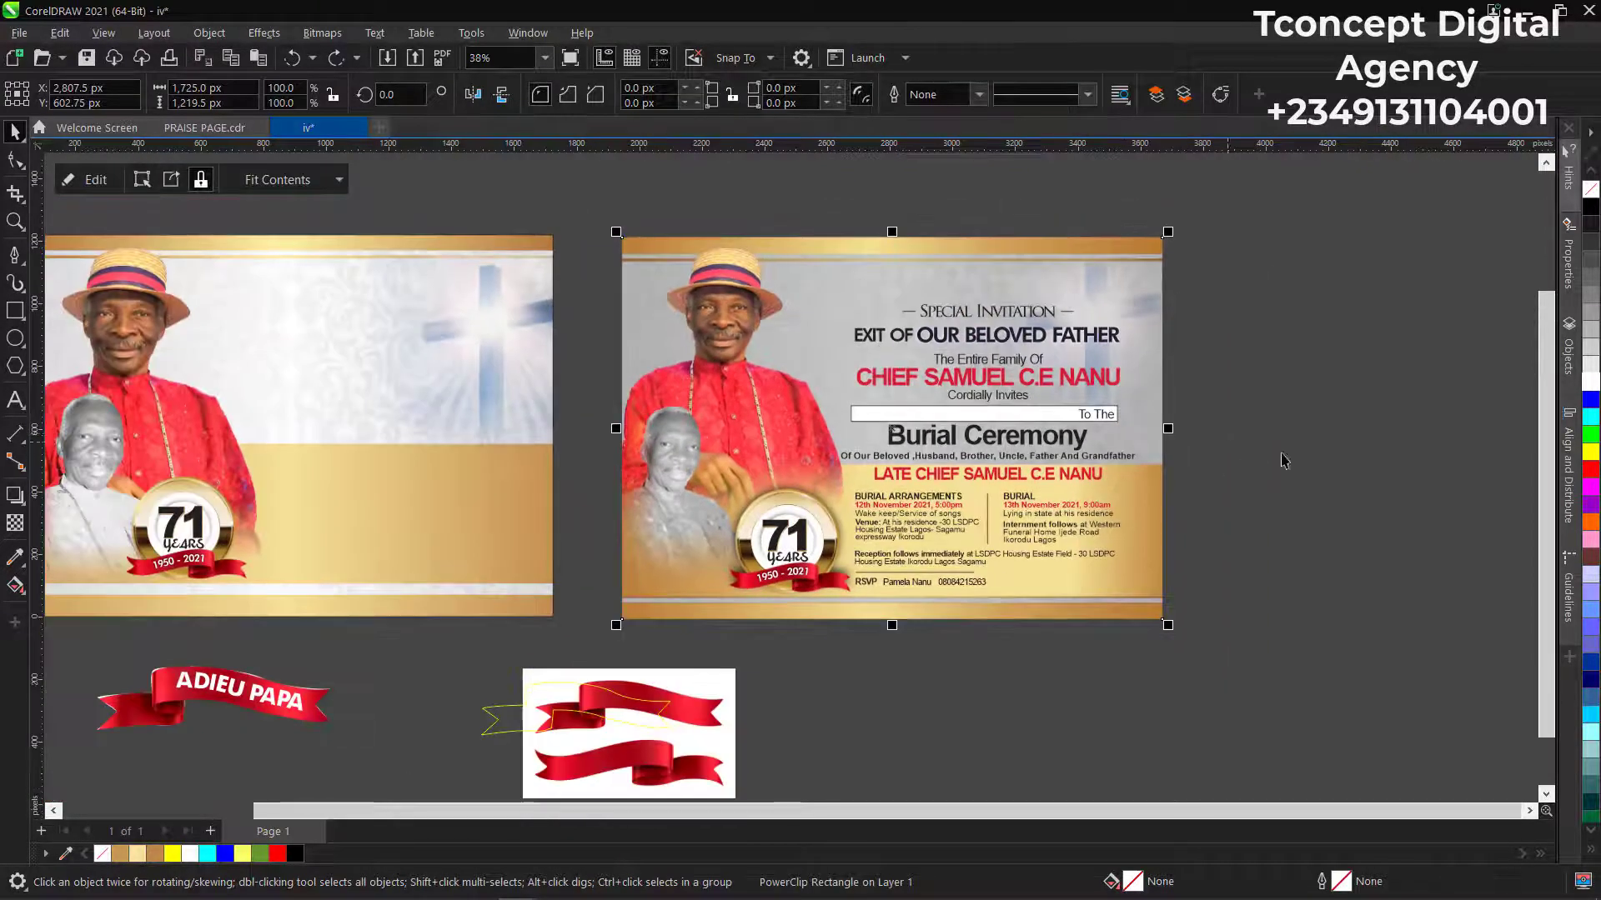
click(1363, 451)
scroll(867, 525, up, 3)
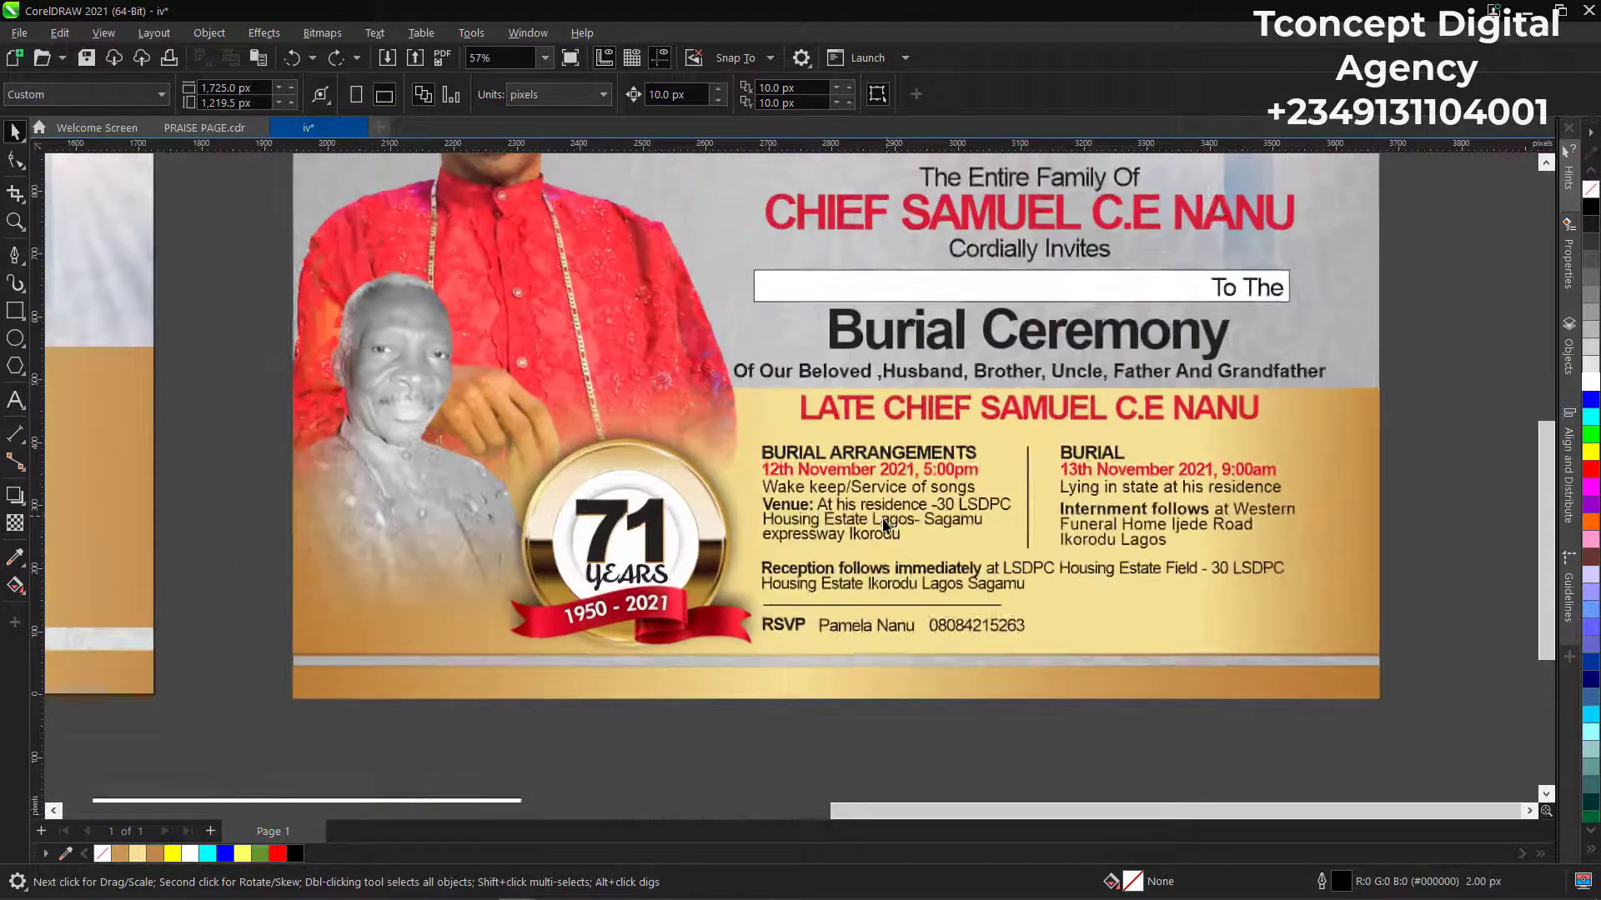
scroll(867, 525, down, 1)
scroll(866, 525, down, 2)
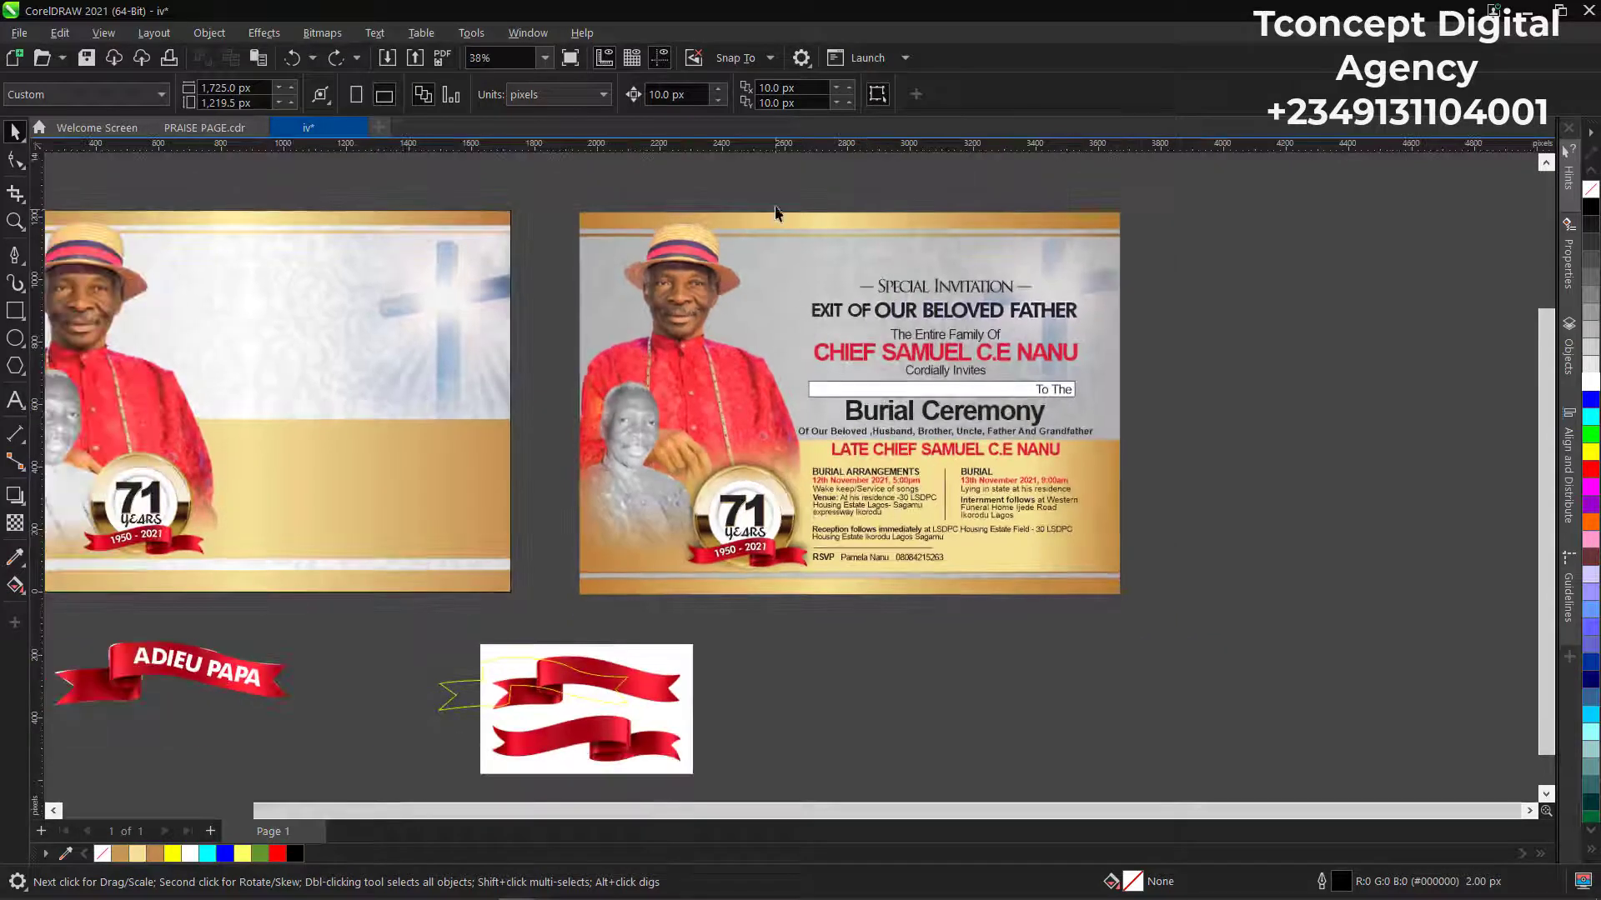
Copy all the invitation text objects from the reference card onto the matching area of the unfinished card.
drag(919, 563, 1219, 634)
drag(956, 448, 337, 413)
scroll(733, 442, down, 2)
scroll(441, 467, up, 2)
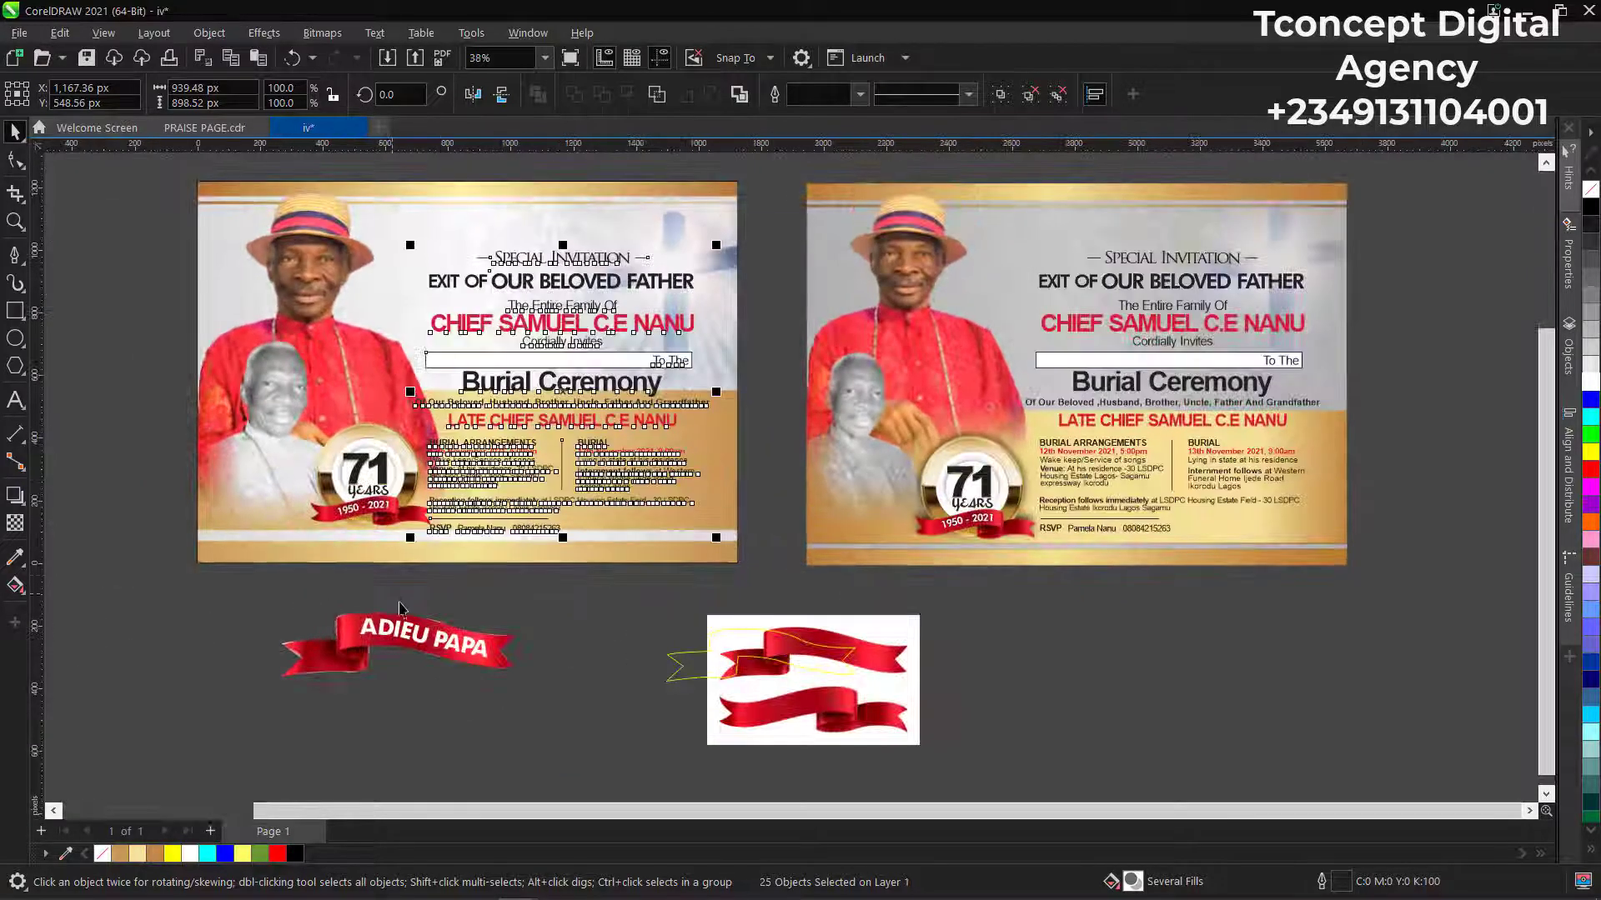
Select the whole "ADIEU PAPA" ribbon with its text and move it to the empty area below the reference card.
click(385, 627)
click(283, 600)
drag(215, 599, 663, 729)
drag(408, 642, 1234, 671)
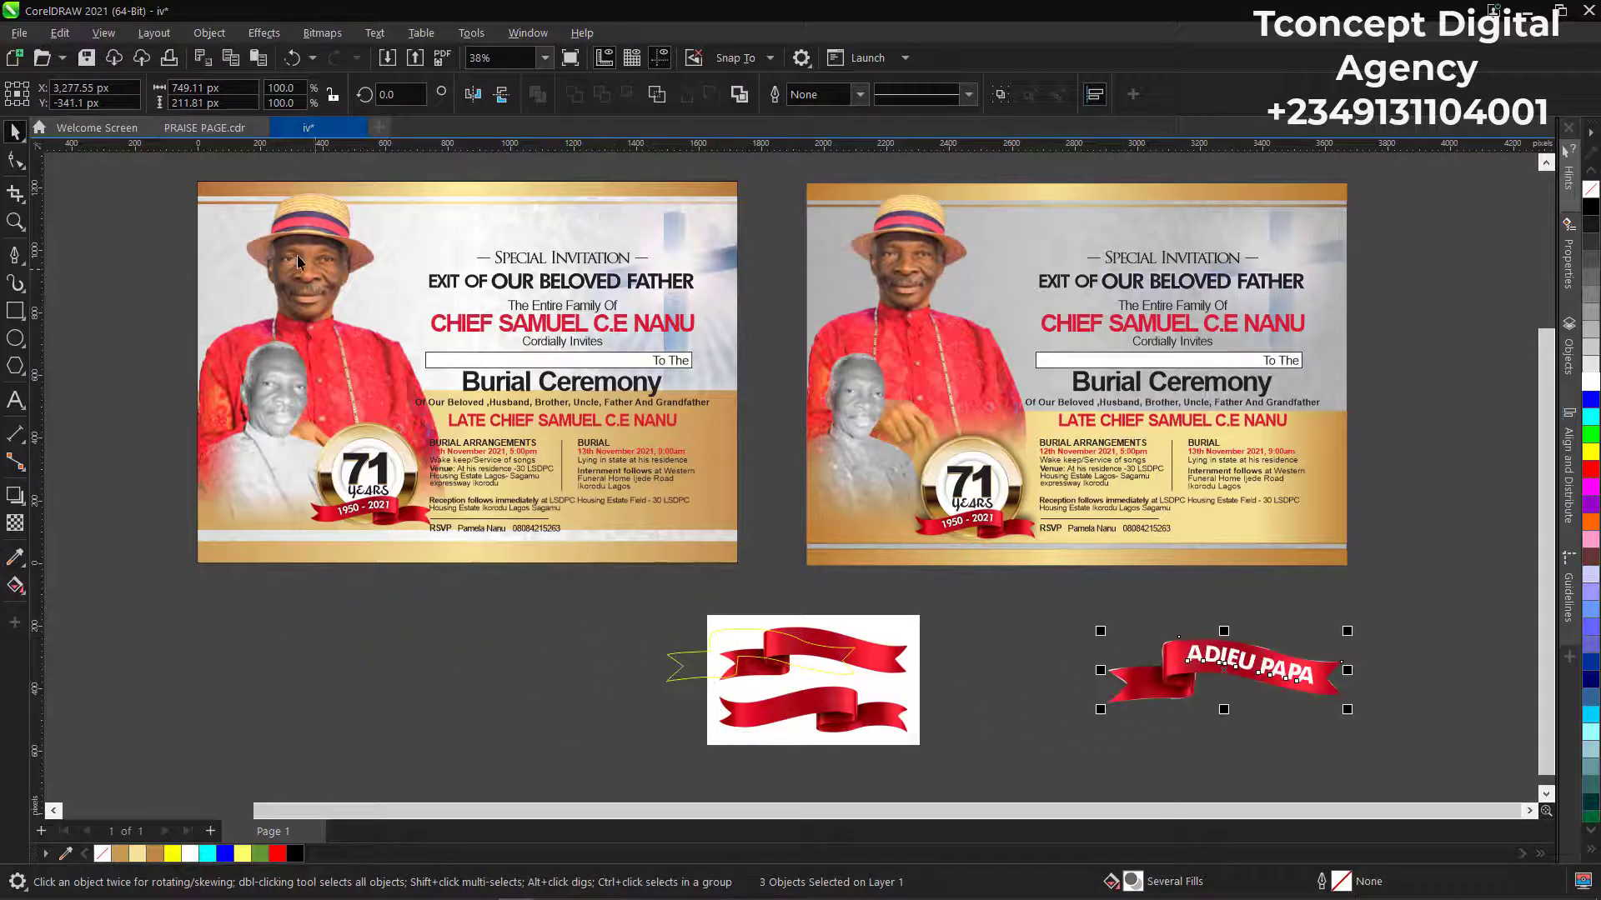
scroll(298, 261, up, 2)
scroll(600, 467, down, 2)
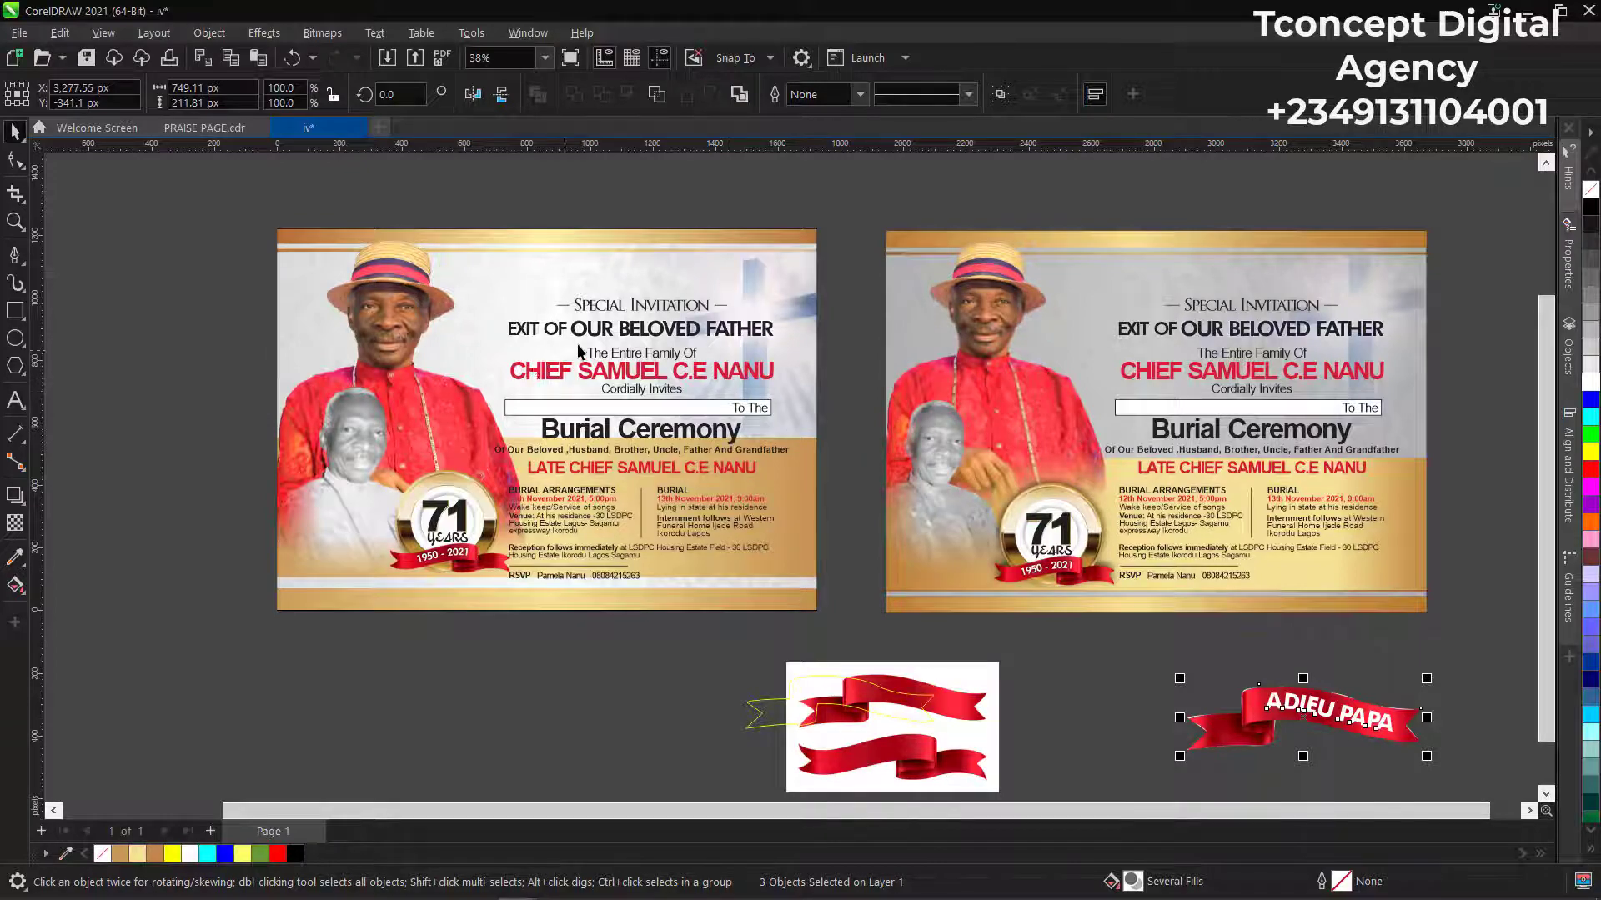
scroll(579, 351, up, 2)
scroll(627, 427, down, 1)
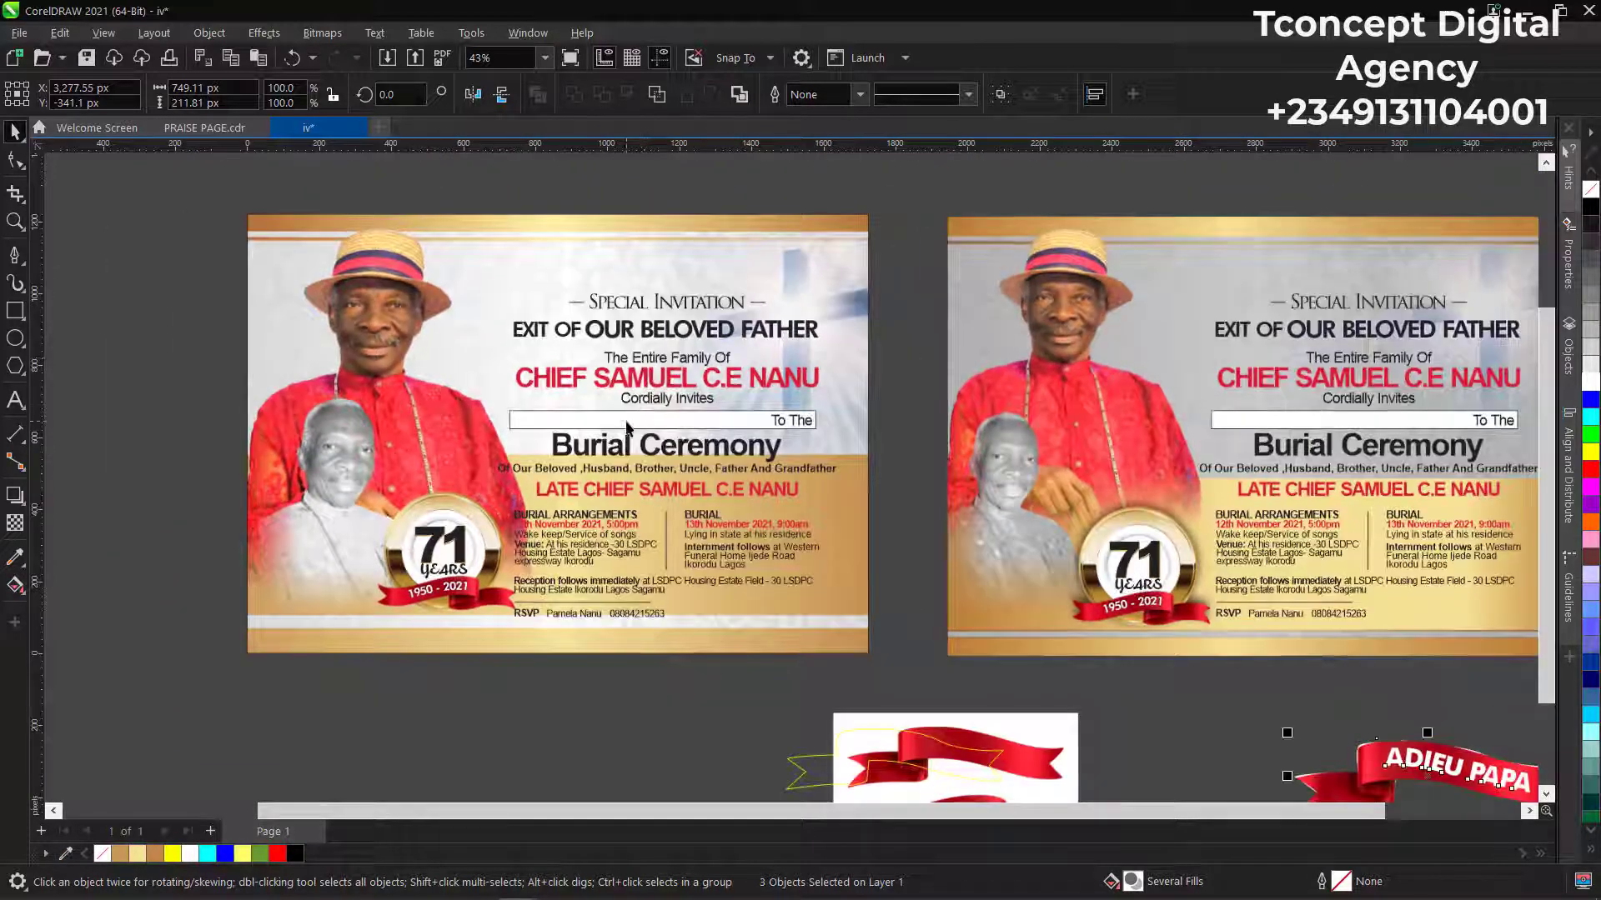
mouse_move(292, 896)
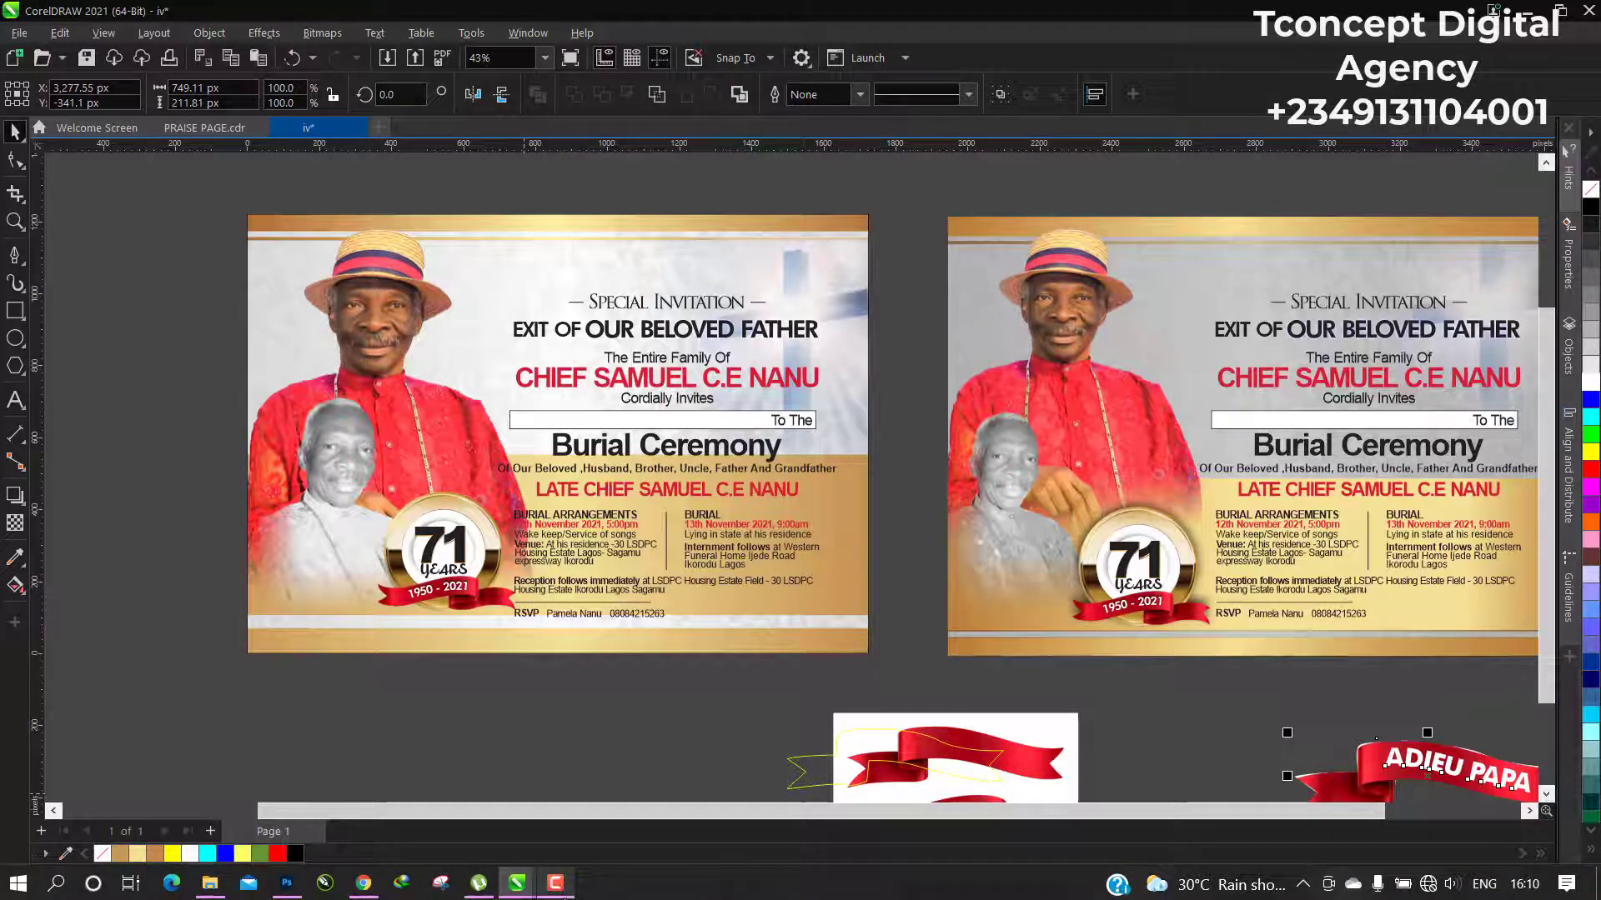
click(554, 895)
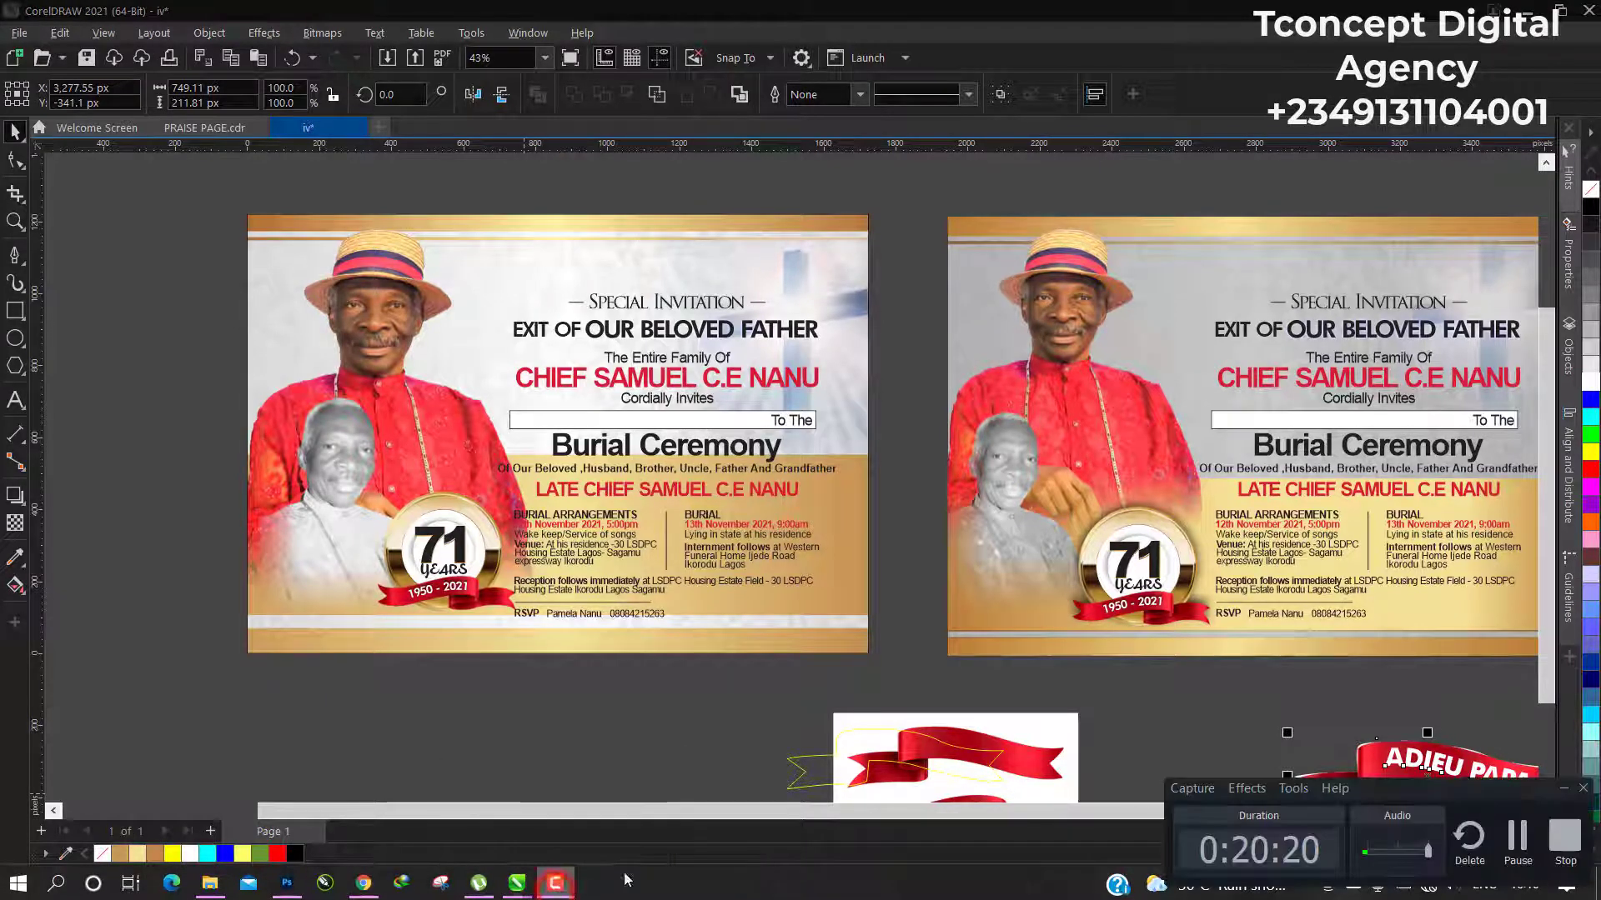